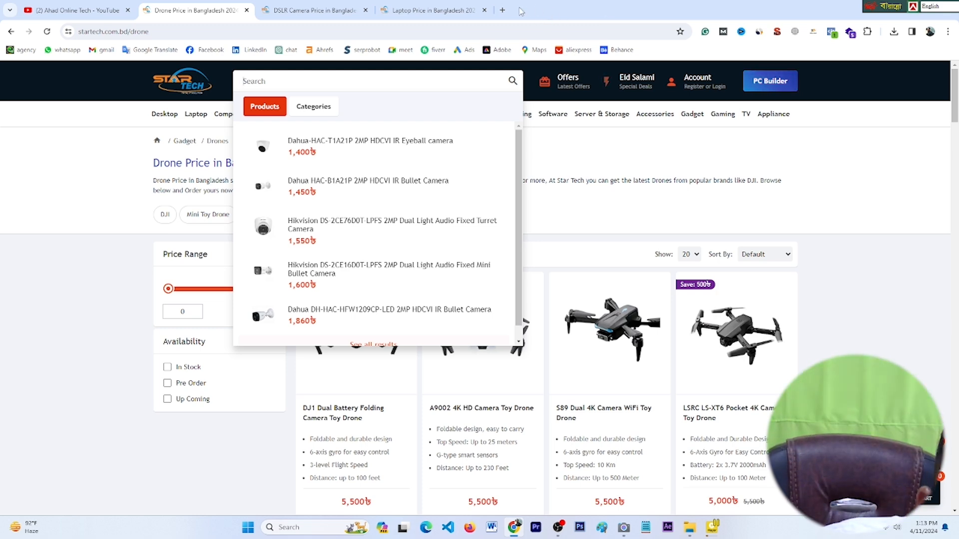
Step: Search for shopify in a new tab and reach the Shopify login page in another browser
{"action": "left_click", "coordinate": [502, 10]}
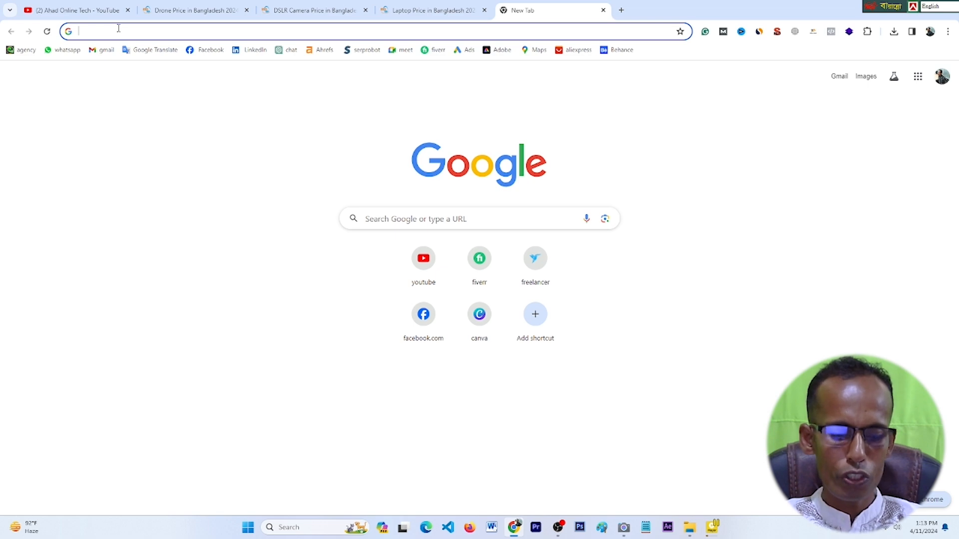
{"action": "type", "text": "shopify"}
{"action": "key", "text": "Return"}
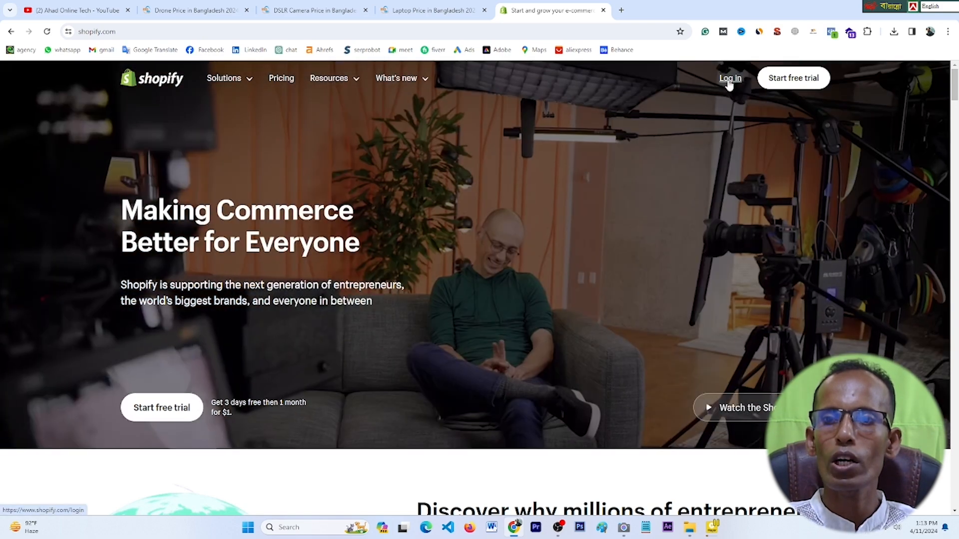
{"action": "left_click", "coordinate": [729, 80]}
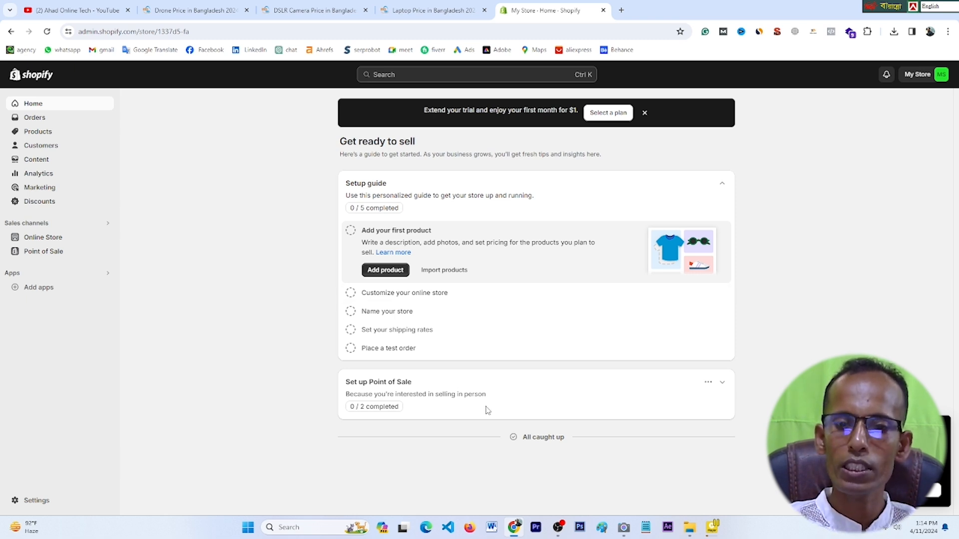
{"action": "left_click", "coordinate": [470, 527]}
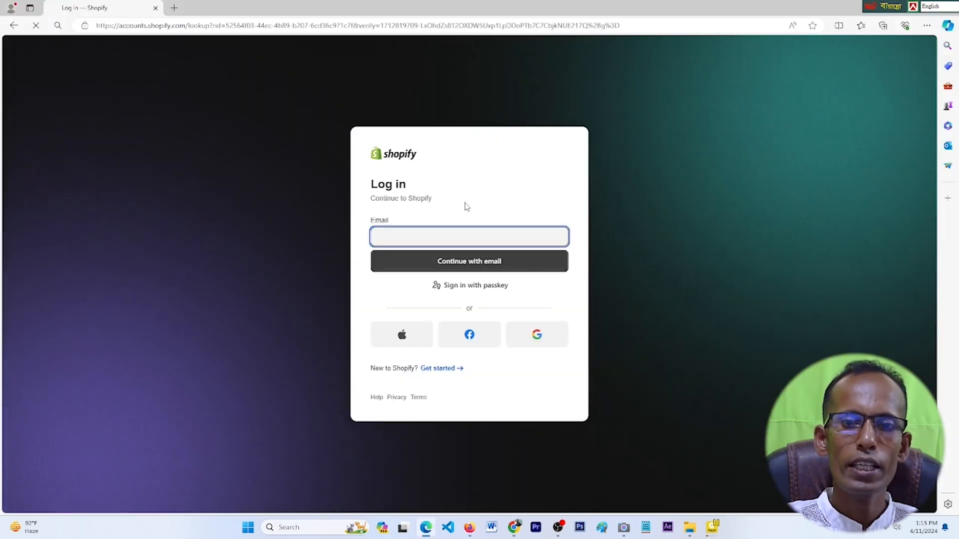
Step: Sign in with the account e-mail and saved password to reach the store admin Home
{"action": "left_click", "coordinate": [481, 255]}
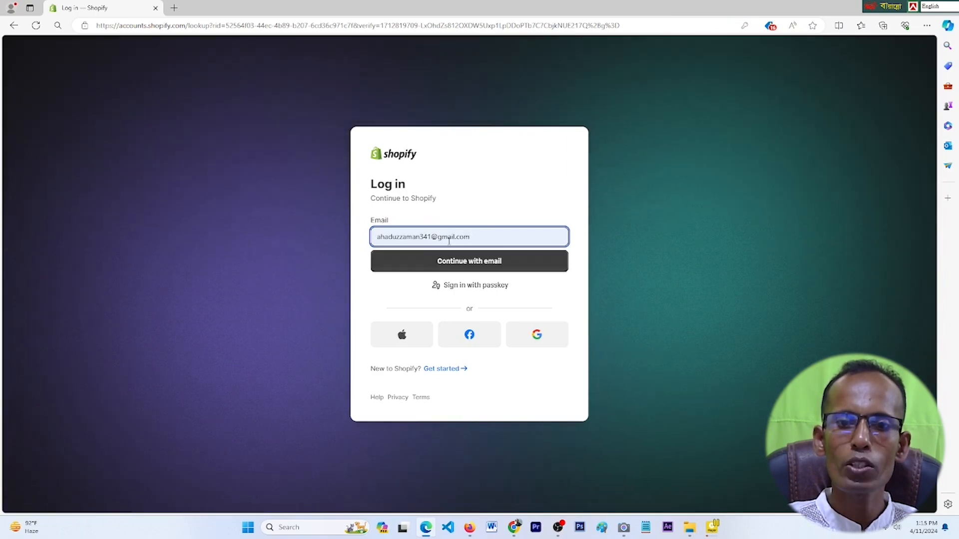
{"action": "left_click", "coordinate": [475, 265]}
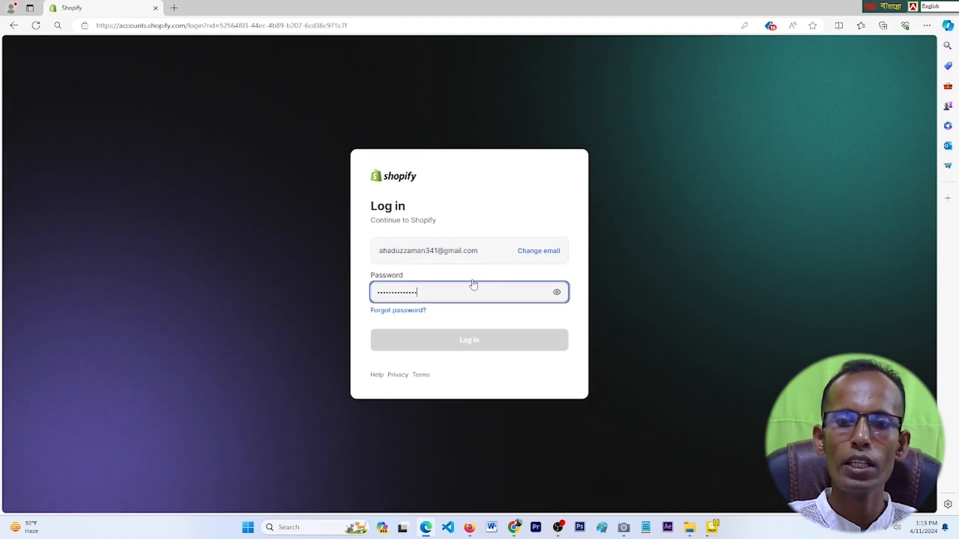
{"action": "left_click", "coordinate": [407, 293]}
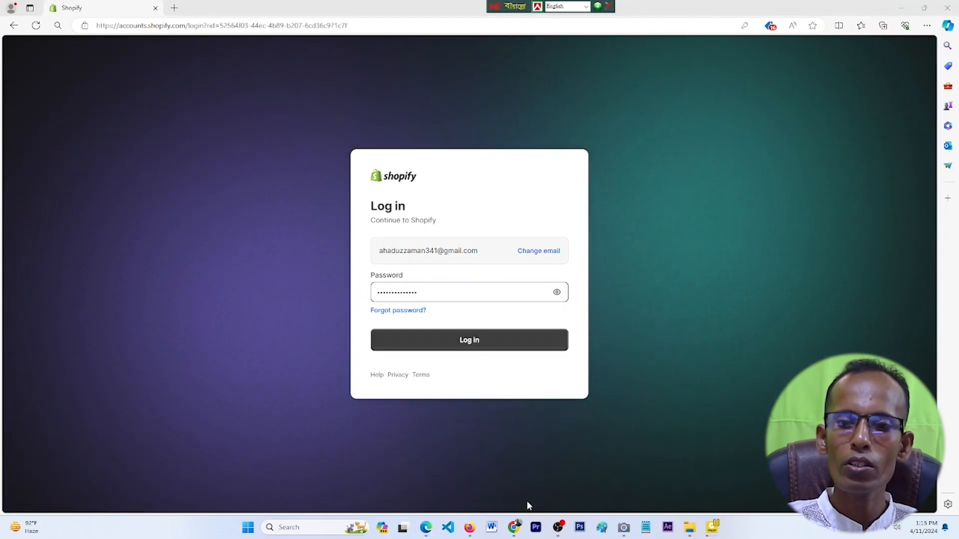
{"action": "left_click", "coordinate": [514, 527]}
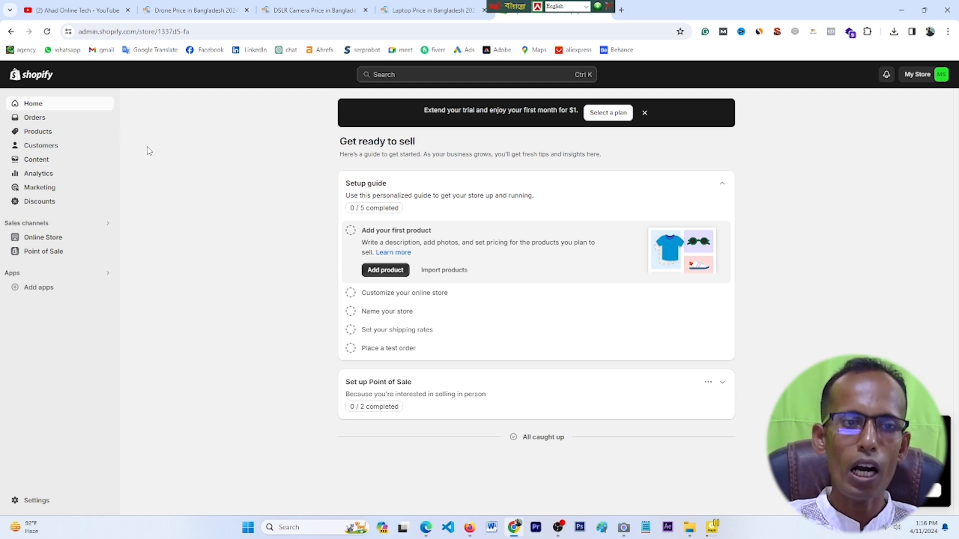
Step: Go to Products > Collections and start a new collection
{"action": "left_click", "coordinate": [59, 138]}
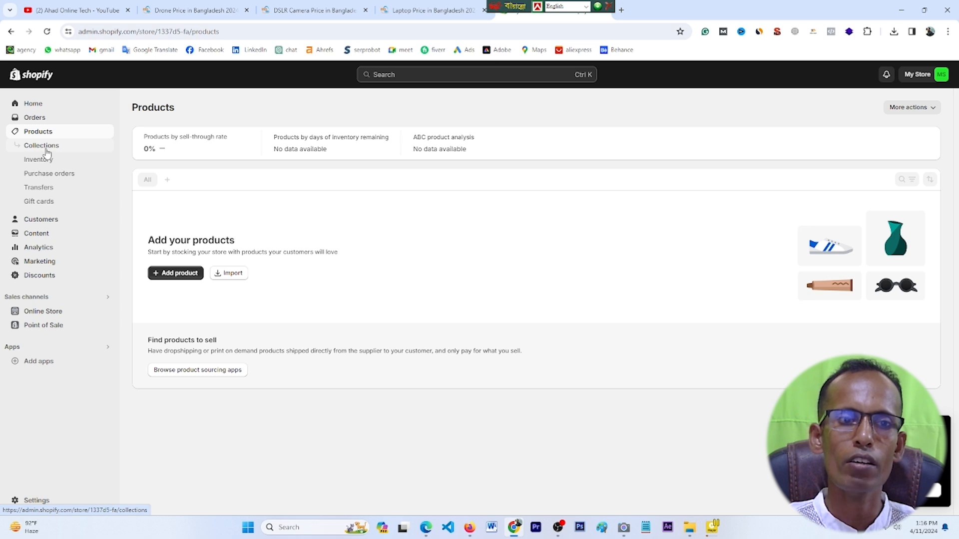
{"action": "left_click", "coordinate": [45, 148]}
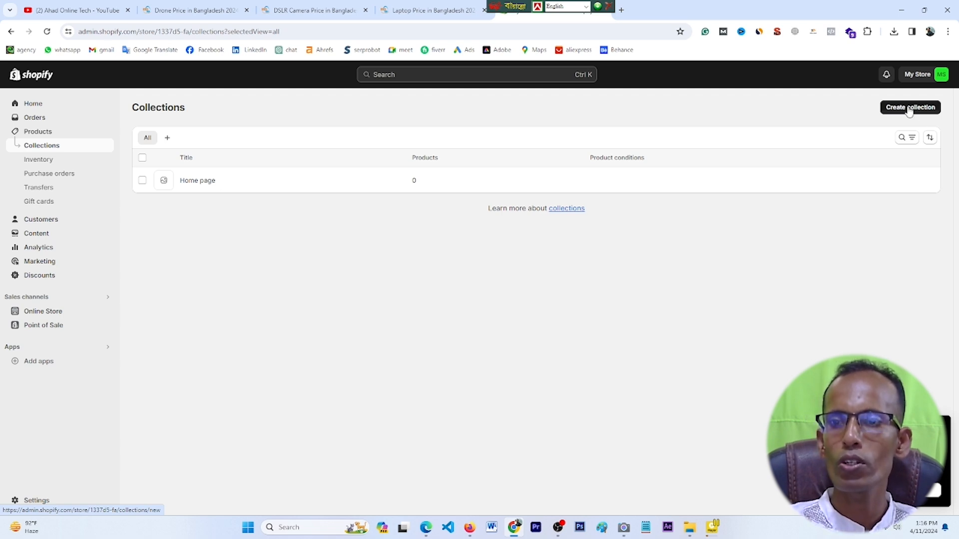
{"action": "left_click", "coordinate": [907, 111]}
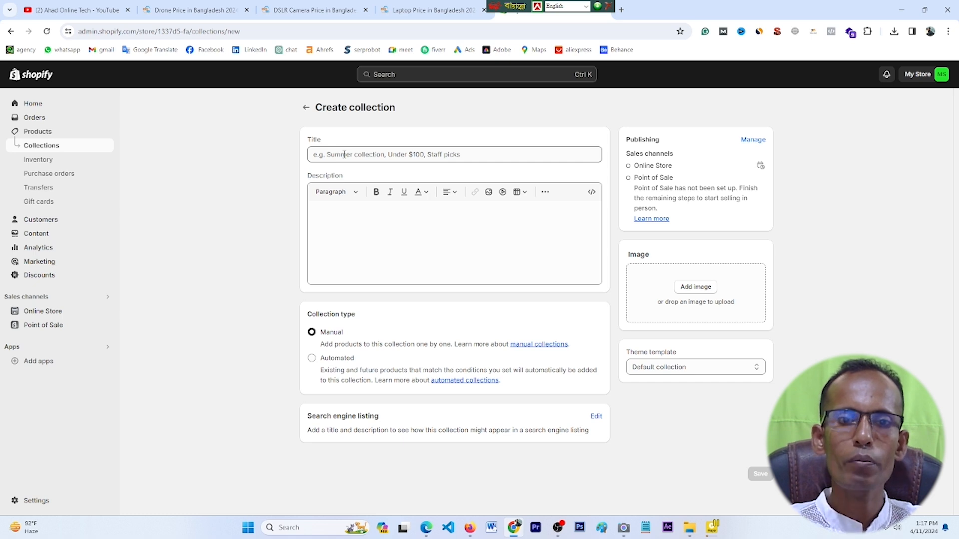
{"action": "left_click", "coordinate": [344, 155]}
{"action": "type", "text": "DRO"}
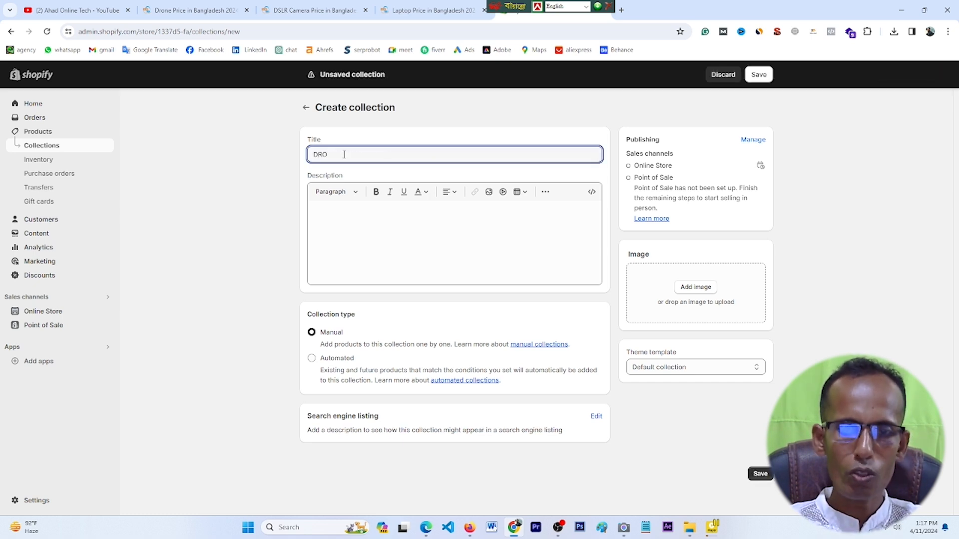
{"action": "type", "text": "N"}
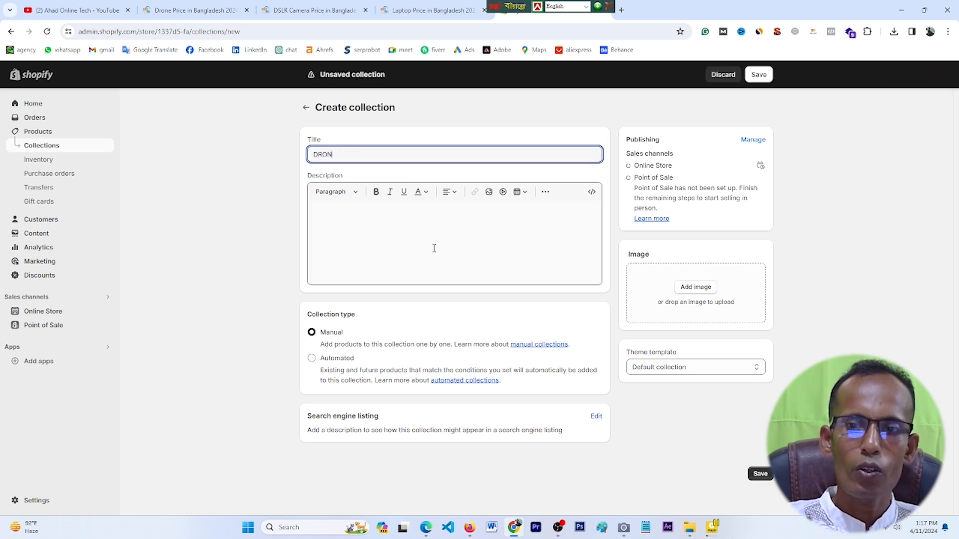
{"action": "left_click", "coordinate": [702, 288]}
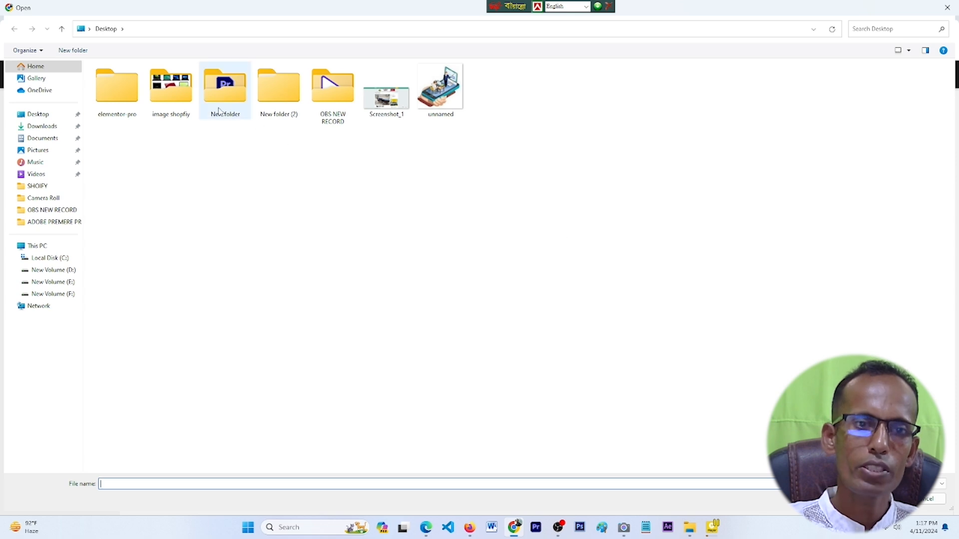
{"action": "double_click", "coordinate": [189, 100]}
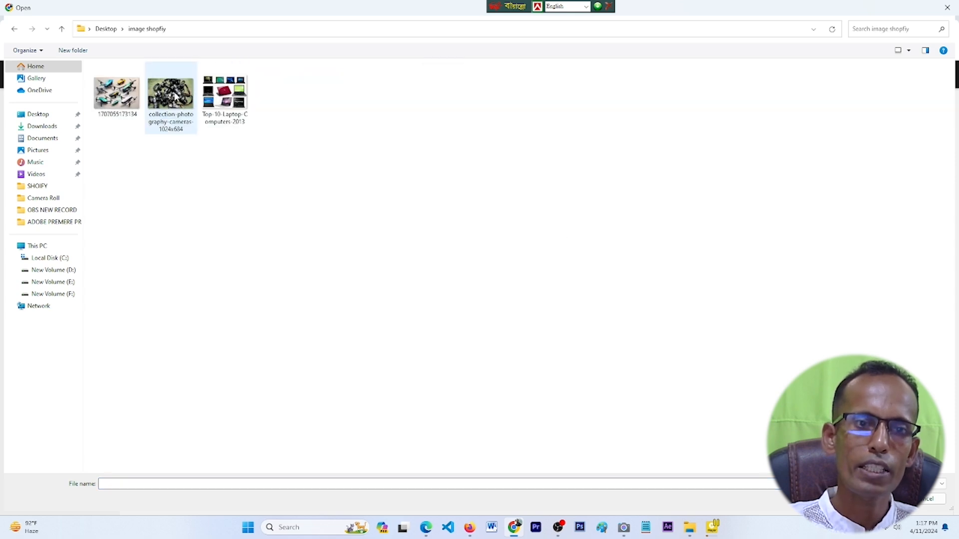
{"action": "left_click", "coordinate": [125, 98]}
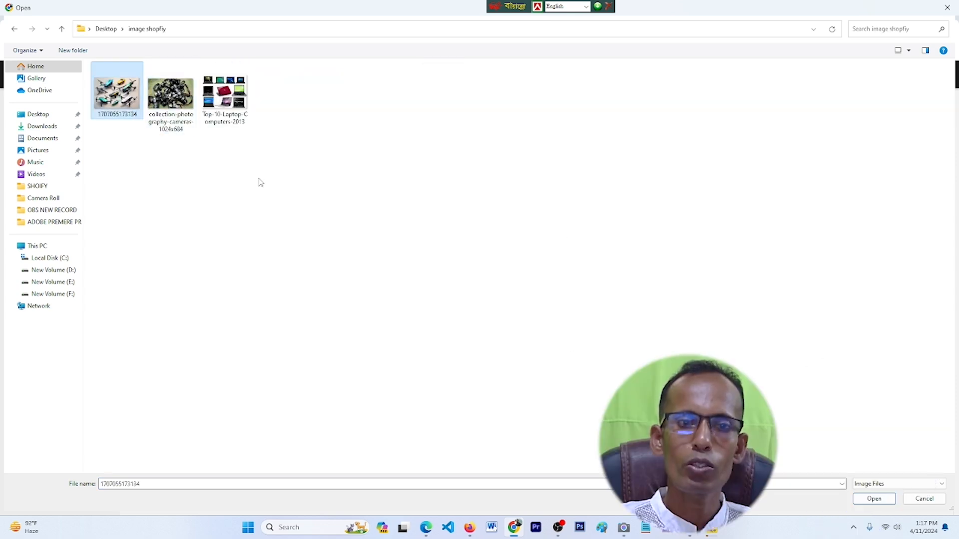
{"action": "left_click", "coordinate": [872, 499]}
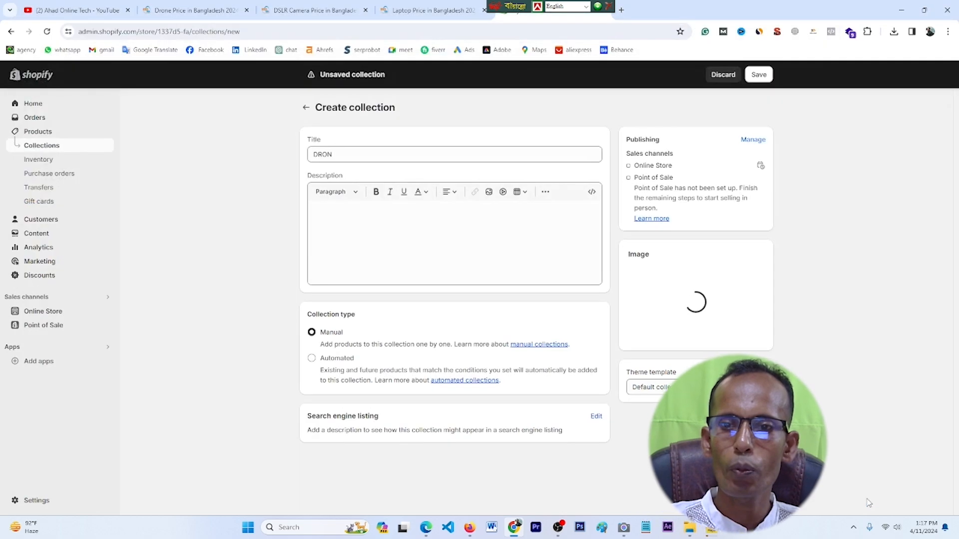
Step: Clear the scratch description text and save the DRON collection
{"action": "left_click", "coordinate": [355, 222]}
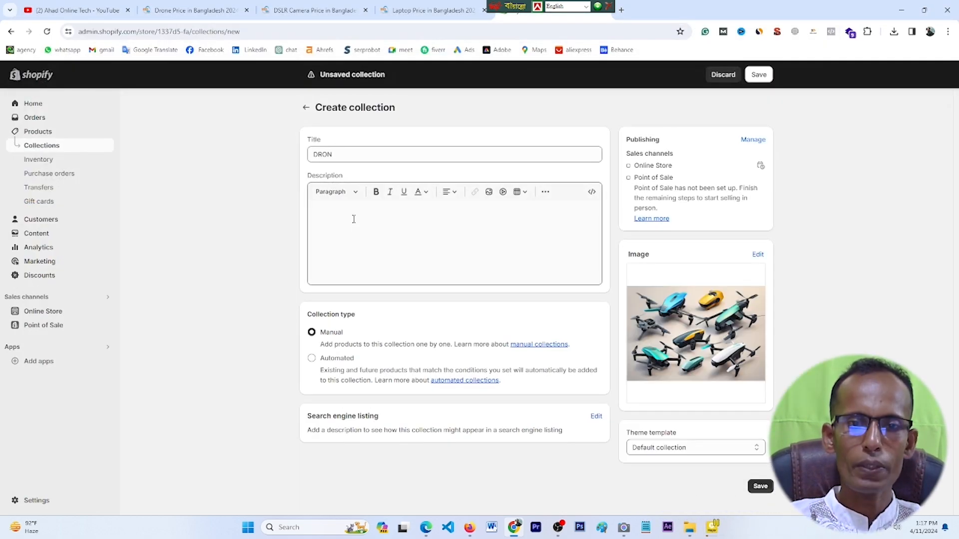
{"action": "left_click", "coordinate": [354, 220]}
{"action": "type", "text": "MTLYHKTRHKTRHYP"}
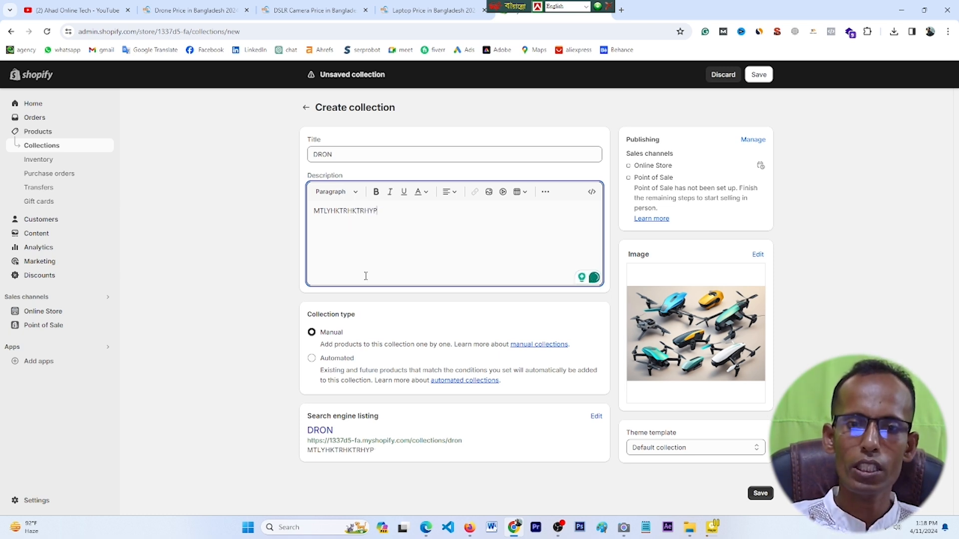
{"action": "type", "text": ";OHGHOPGF[P"}
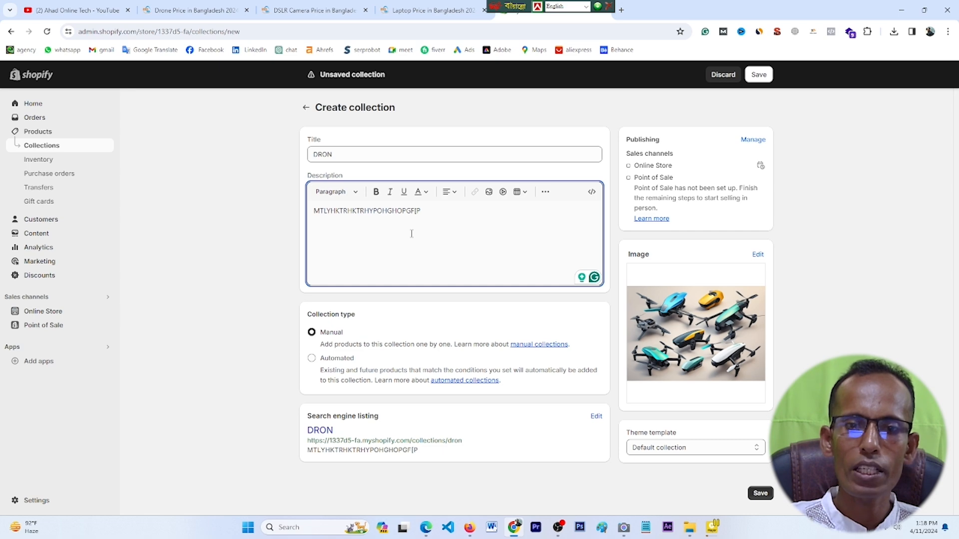
{"action": "key", "text": "ctrl+a"}
{"action": "key", "text": "BackSpace"}
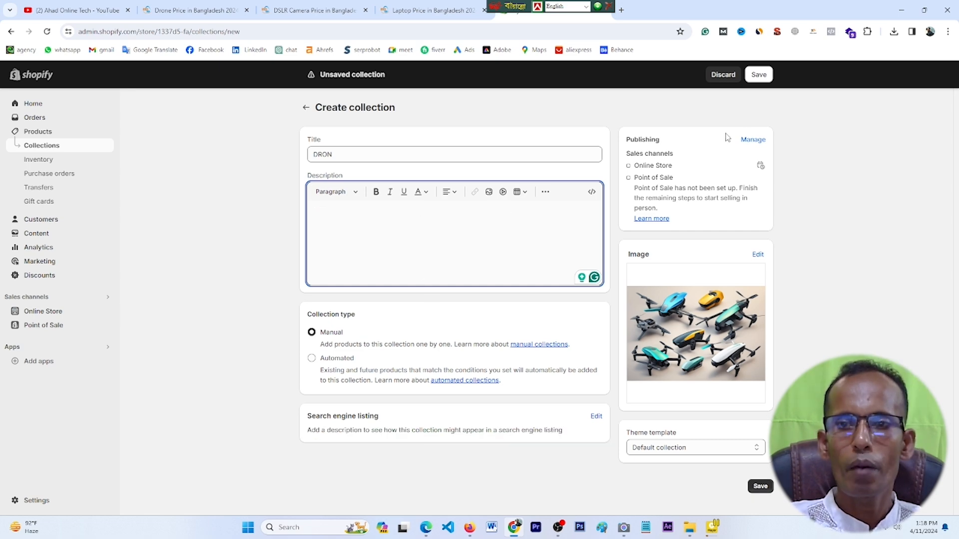
{"action": "left_click", "coordinate": [759, 75]}
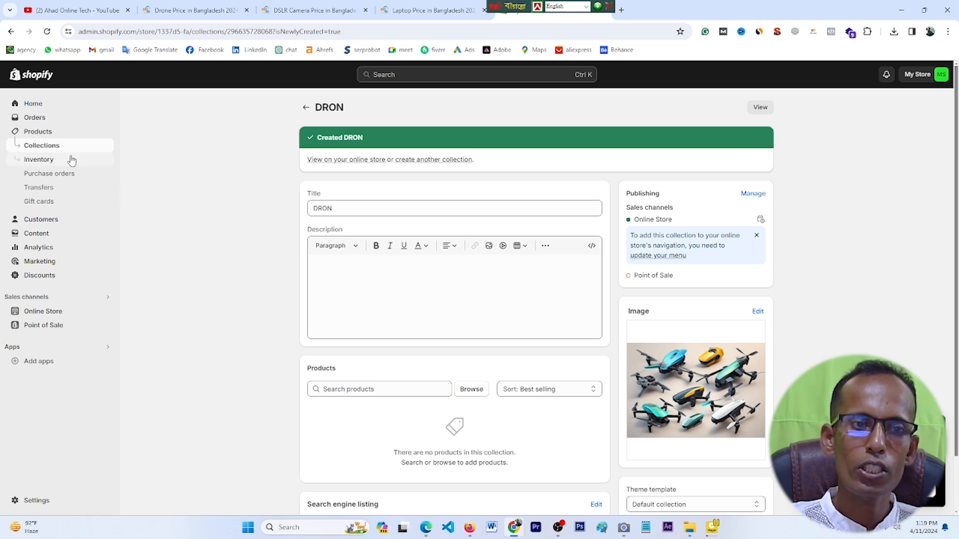
Step: Create and save a DSLAR CAMERA collection with the photo of many cameras
{"action": "left_click", "coordinate": [55, 152]}
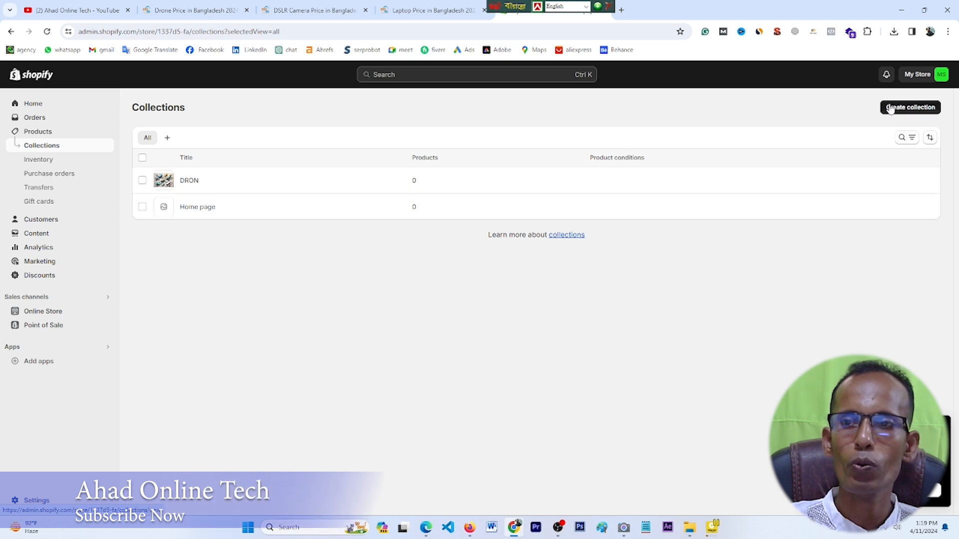
{"action": "left_click", "coordinate": [908, 108]}
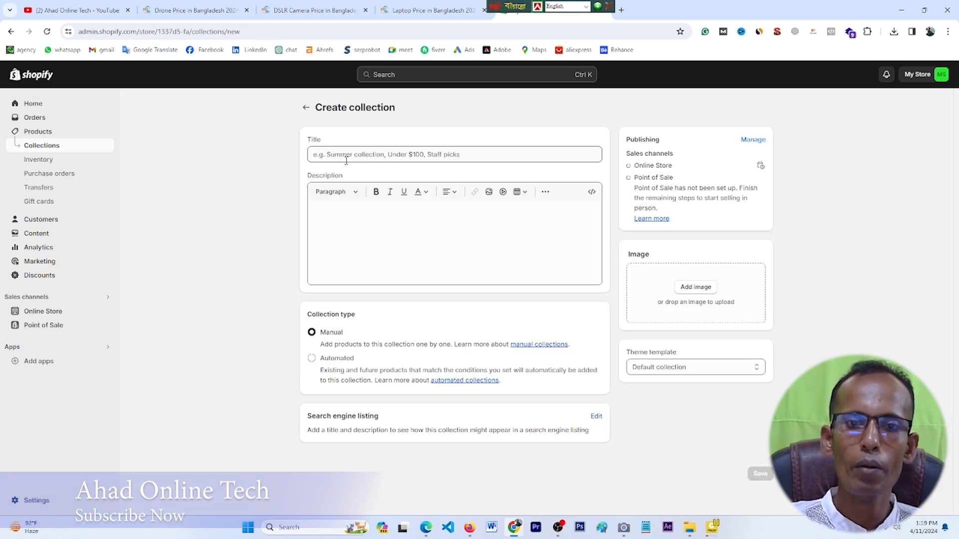
{"action": "left_click", "coordinate": [334, 156]}
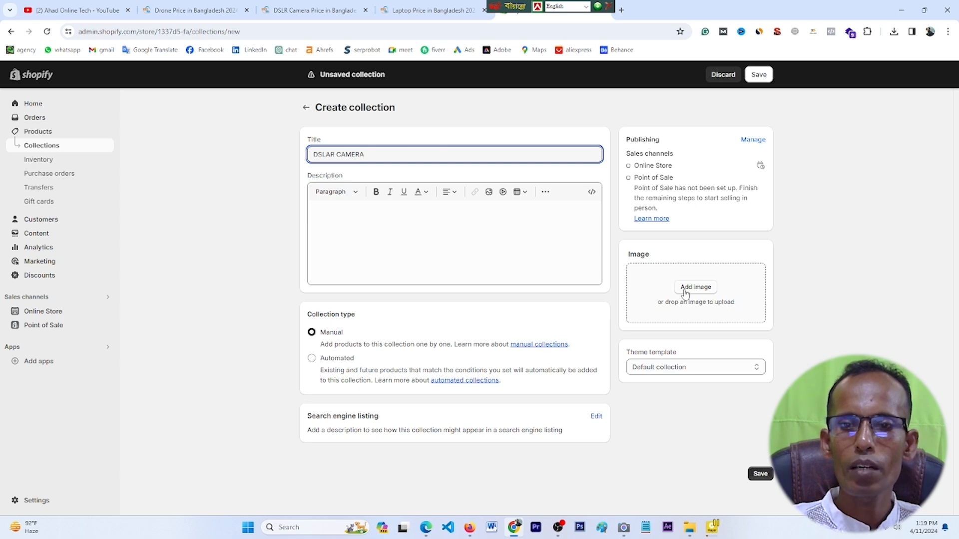
{"action": "left_click", "coordinate": [691, 289]}
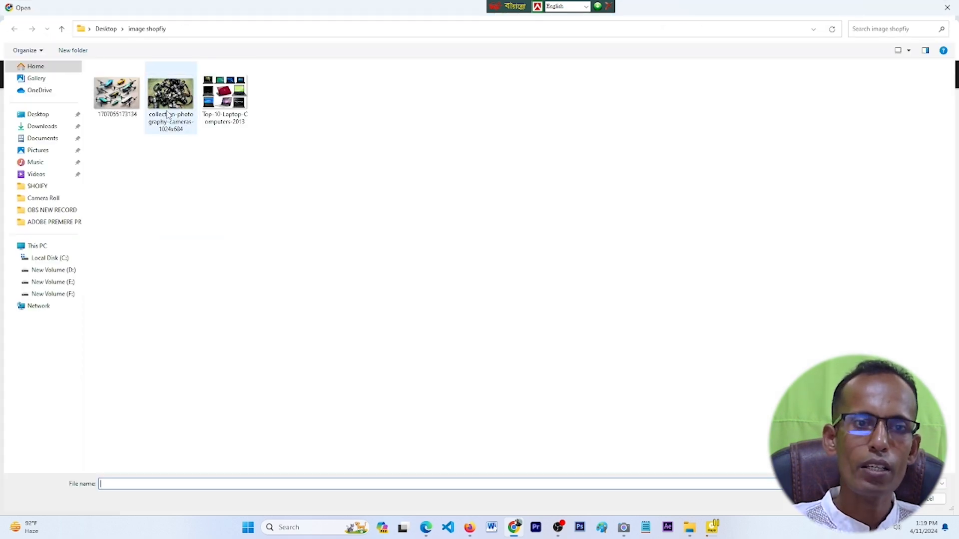
{"action": "left_click", "coordinate": [176, 106]}
{"action": "left_click", "coordinate": [878, 499]}
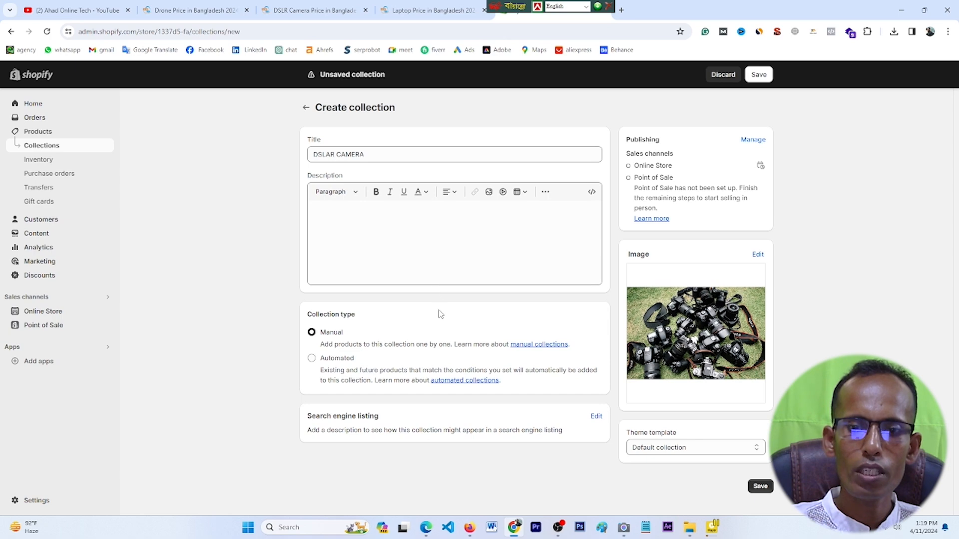
{"action": "left_click", "coordinate": [759, 75]}
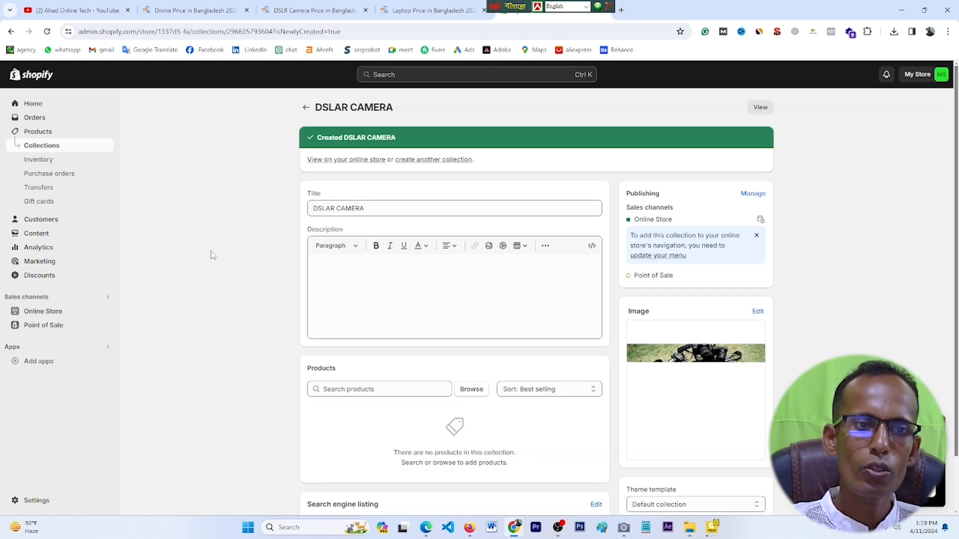
Step: Start a third collection titled LABTOP
{"action": "left_click", "coordinate": [52, 150]}
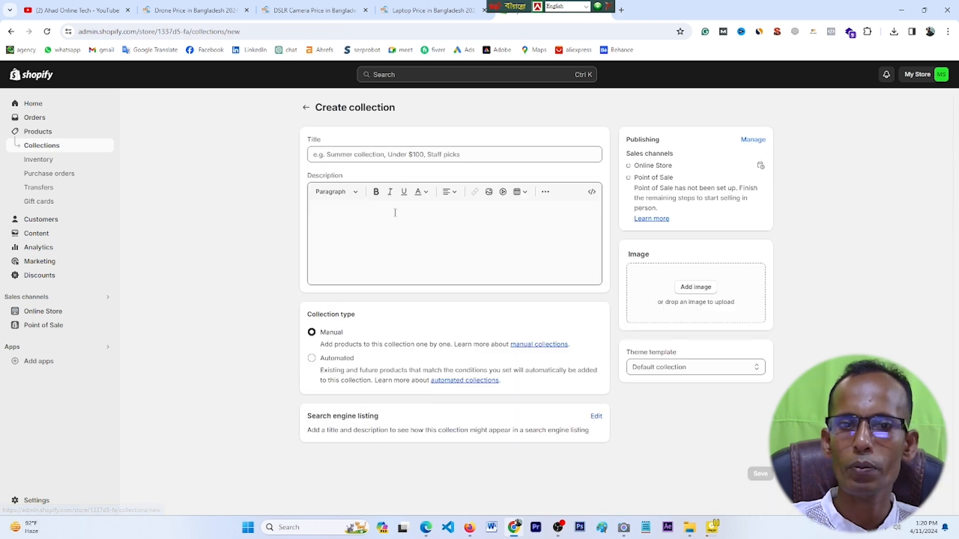
{"action": "left_click", "coordinate": [337, 155]}
{"action": "type", "text": "LABTOP"}
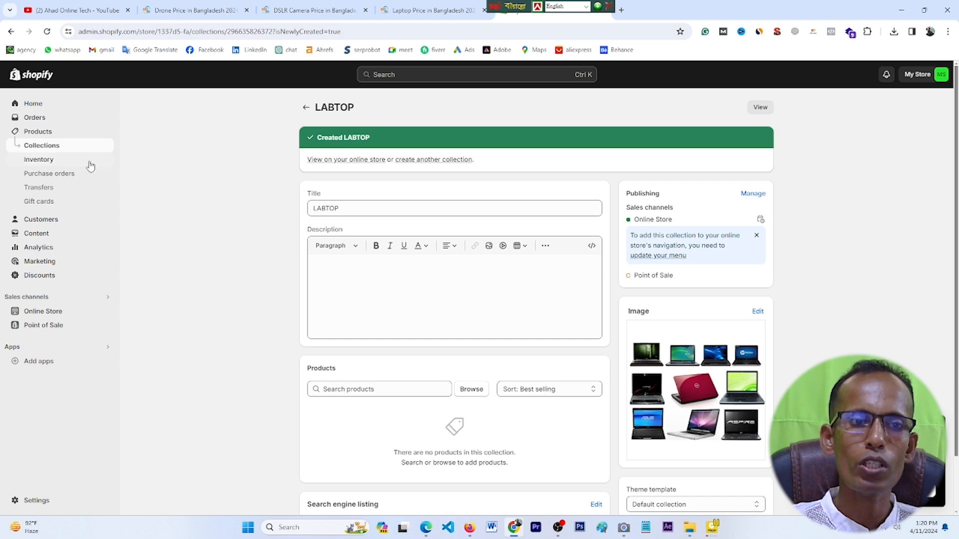
Step: Go to Products and begin adding a new product
{"action": "left_click", "coordinate": [49, 134]}
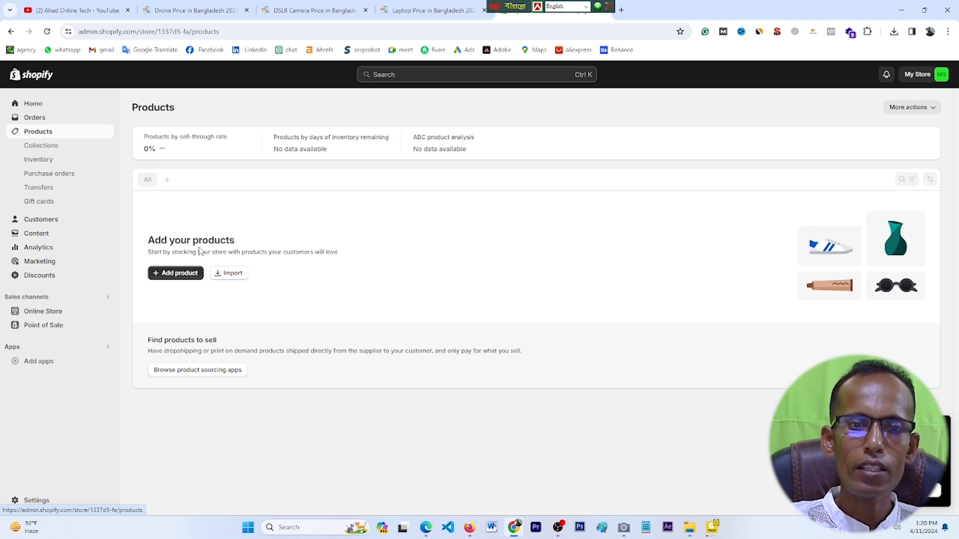
{"action": "left_click", "coordinate": [176, 274]}
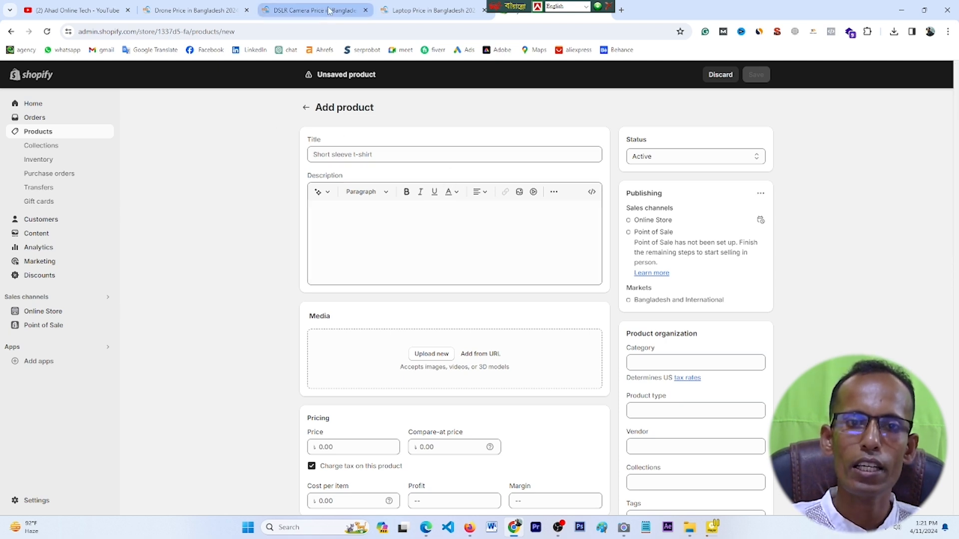
Step: Open the DJ1 drone listing from Star Tech in a new tab and copy its title
{"action": "left_click", "coordinate": [216, 11]}
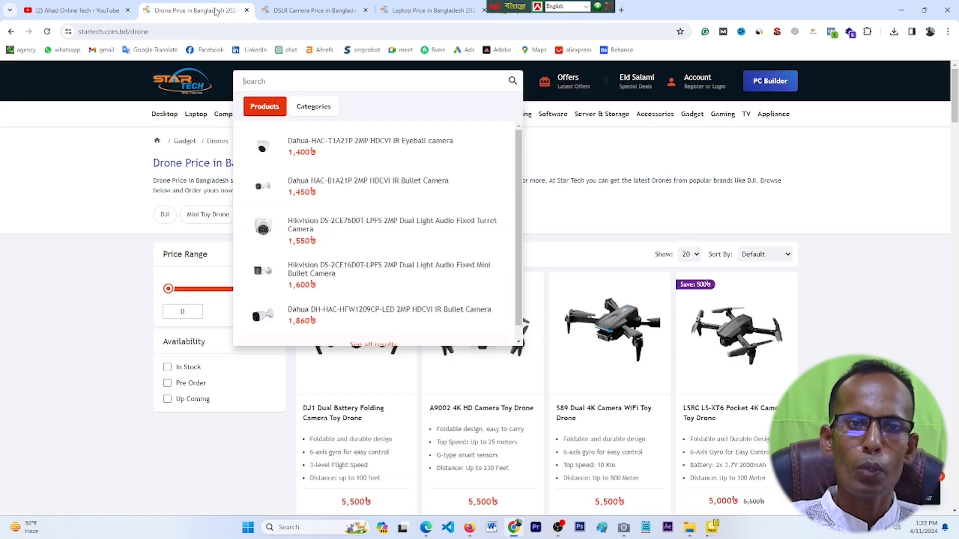
{"action": "left_click", "coordinate": [52, 287]}
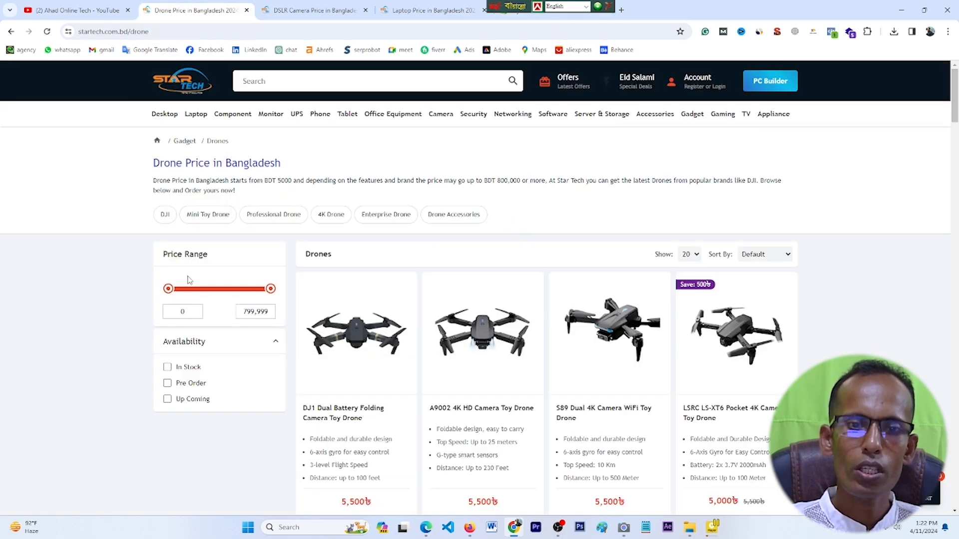
{"action": "scroll", "coordinate": [376, 361], "scroll_direction": "down", "scroll_amount": 1}
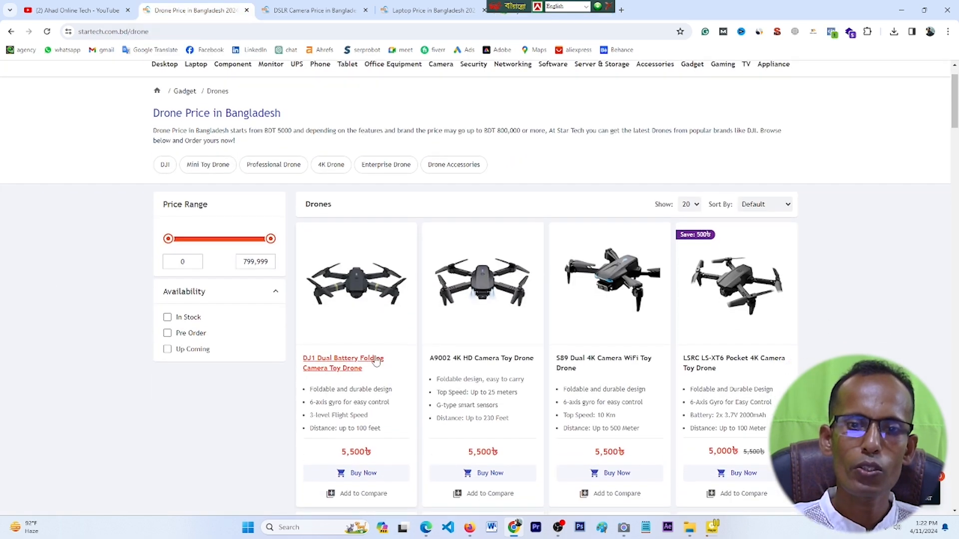
{"action": "right_click", "coordinate": [337, 363]}
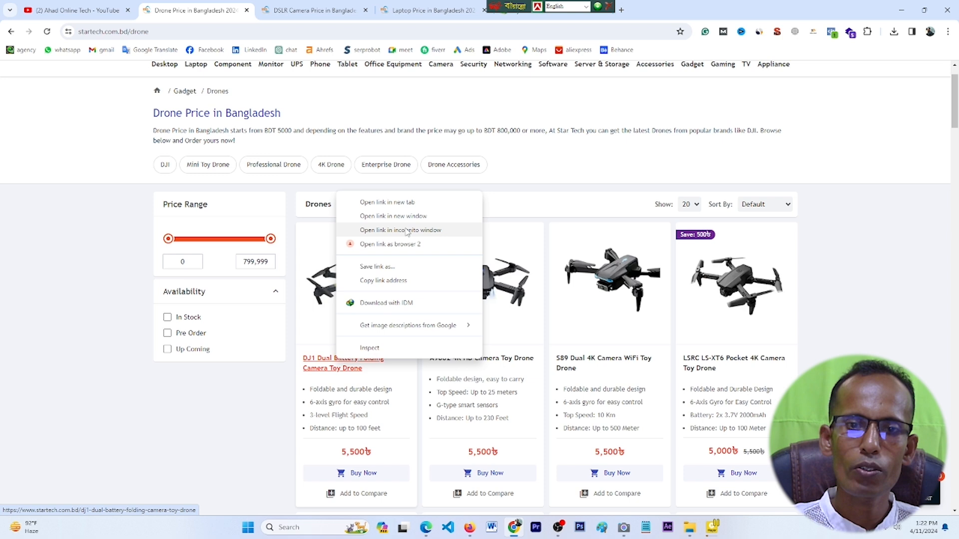
{"action": "left_click", "coordinate": [388, 202]}
{"action": "left_click", "coordinate": [313, 10]}
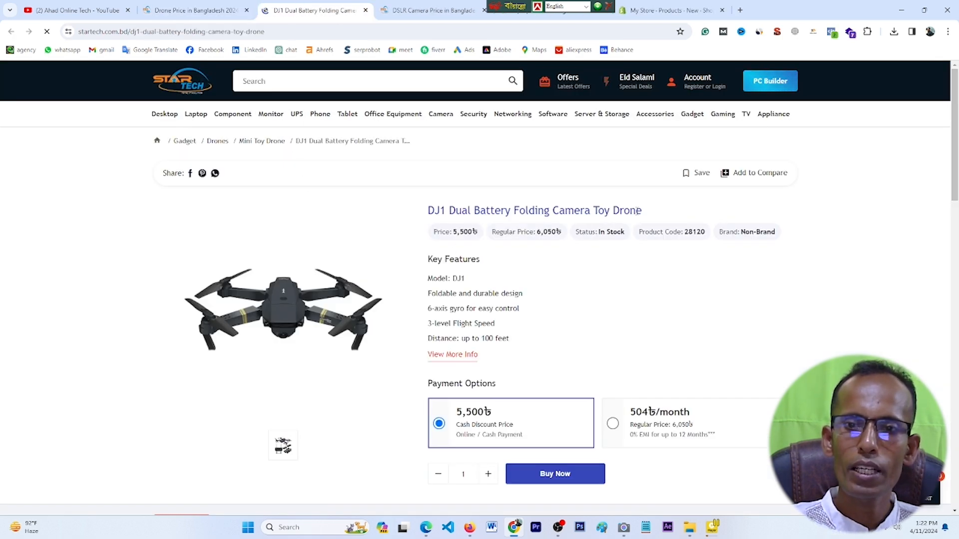
{"action": "left_click_drag", "start_coordinate": [643, 210], "coordinate": [428, 210]}
{"action": "right_click", "coordinate": [453, 211]}
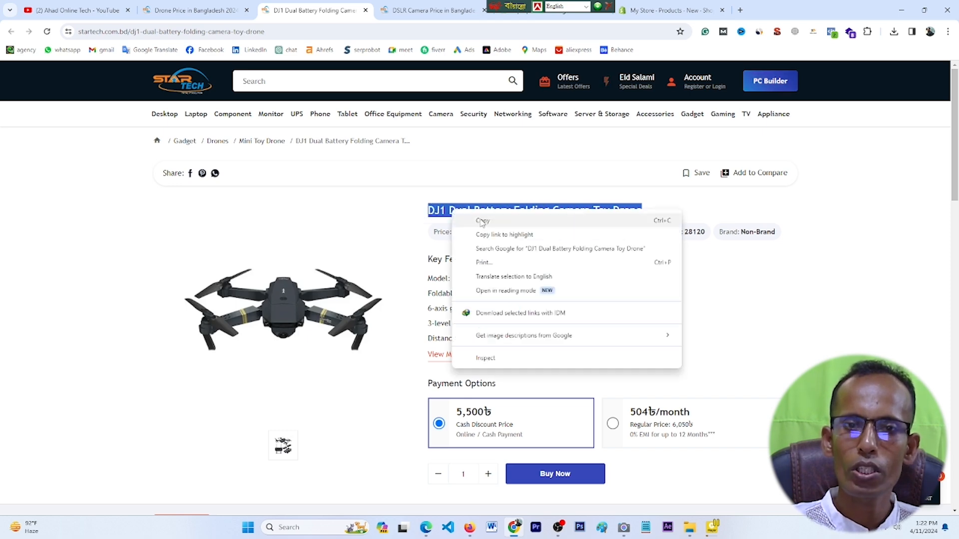
{"action": "left_click", "coordinate": [481, 222]}
Step: Paste 'DJ1 Dual Battery Folding Camera Toy Drone' into the product Title field
{"action": "left_click", "coordinate": [670, 10]}
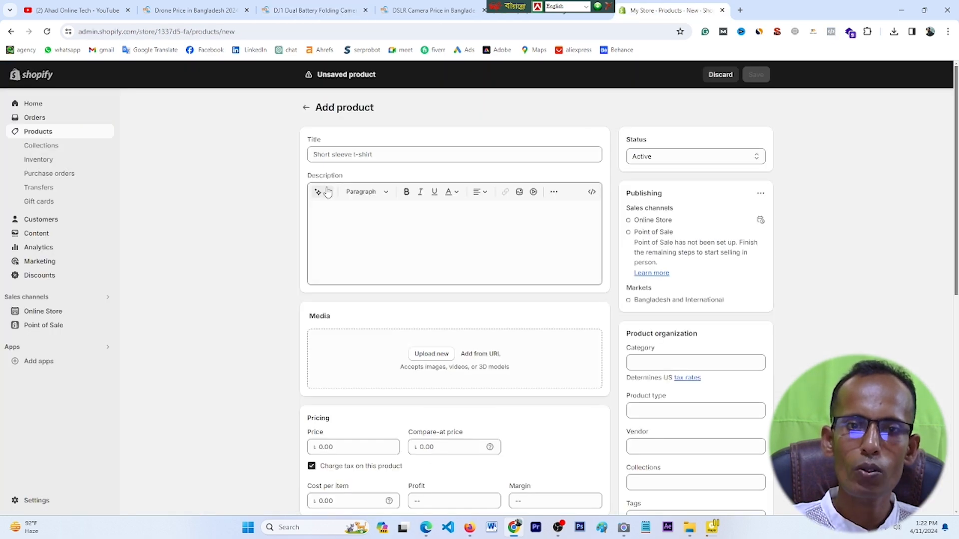
{"action": "left_click", "coordinate": [326, 156]}
{"action": "right_click", "coordinate": [326, 155]}
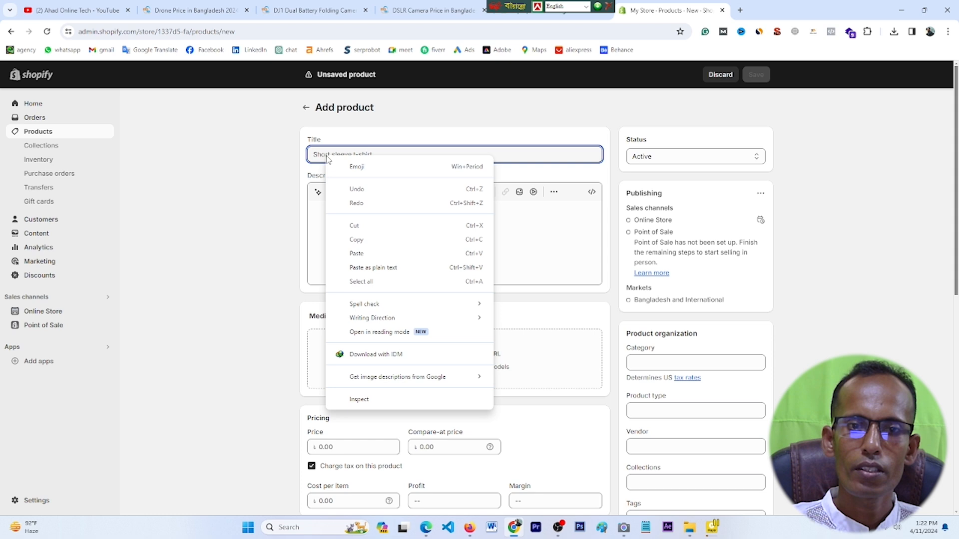
{"action": "left_click", "coordinate": [356, 253]}
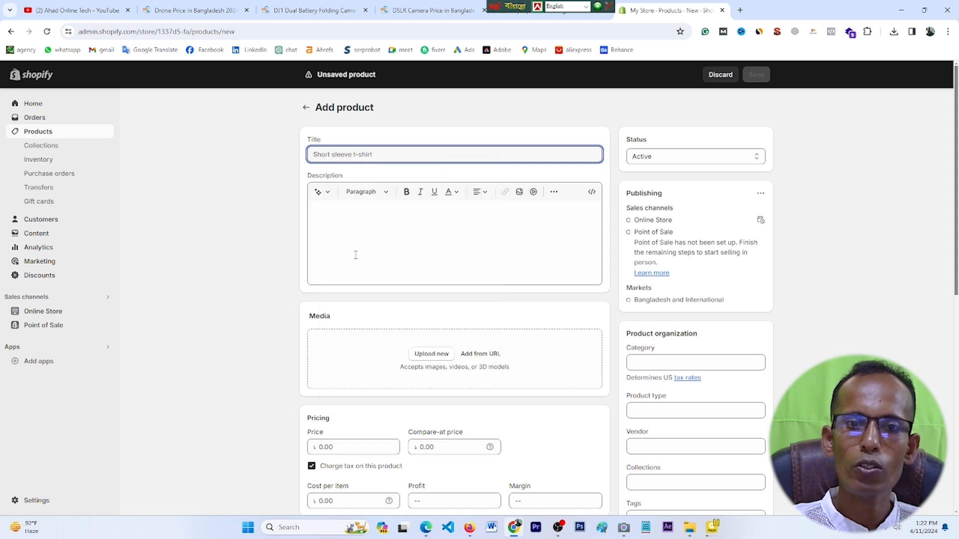
{"action": "left_click", "coordinate": [352, 220]}
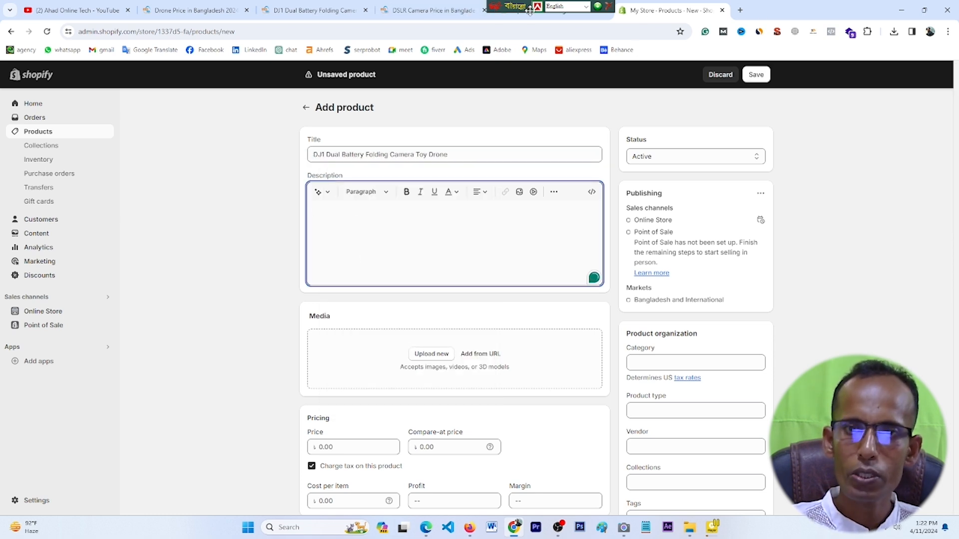
{"action": "left_click", "coordinate": [304, 20]}
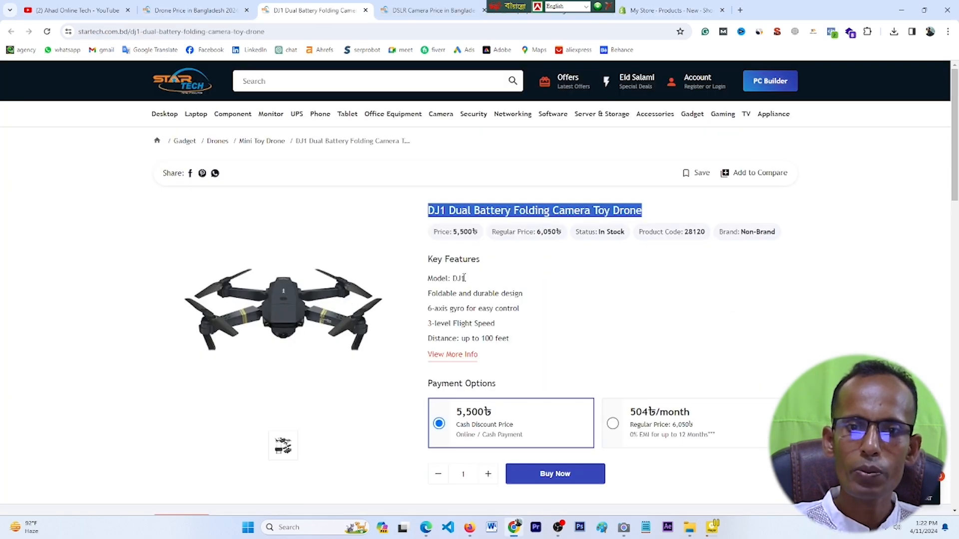
Step: Copy the DJ1 Key Features list and paste it into the product description
{"action": "left_click_drag", "start_coordinate": [428, 259], "coordinate": [507, 339]}
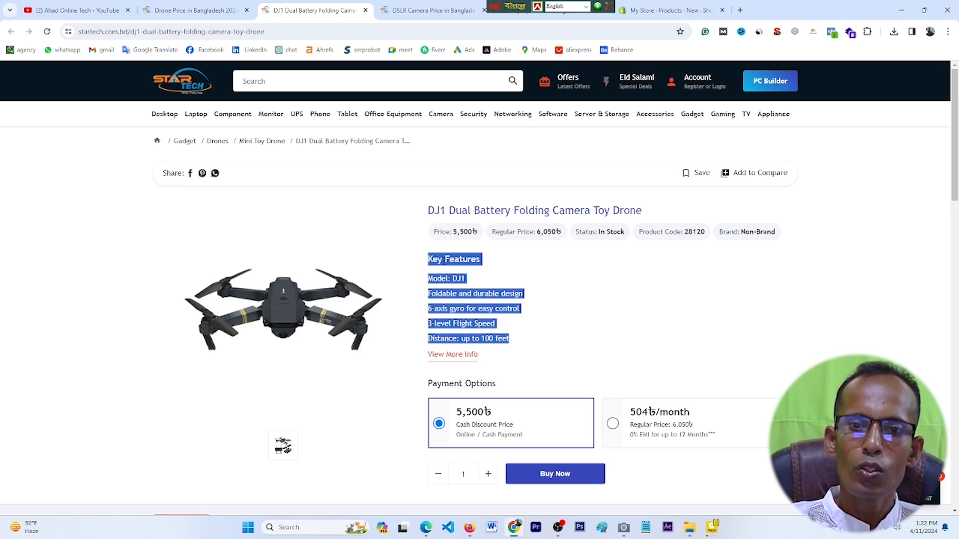
{"action": "right_click", "coordinate": [455, 260]}
{"action": "left_click", "coordinate": [475, 272]}
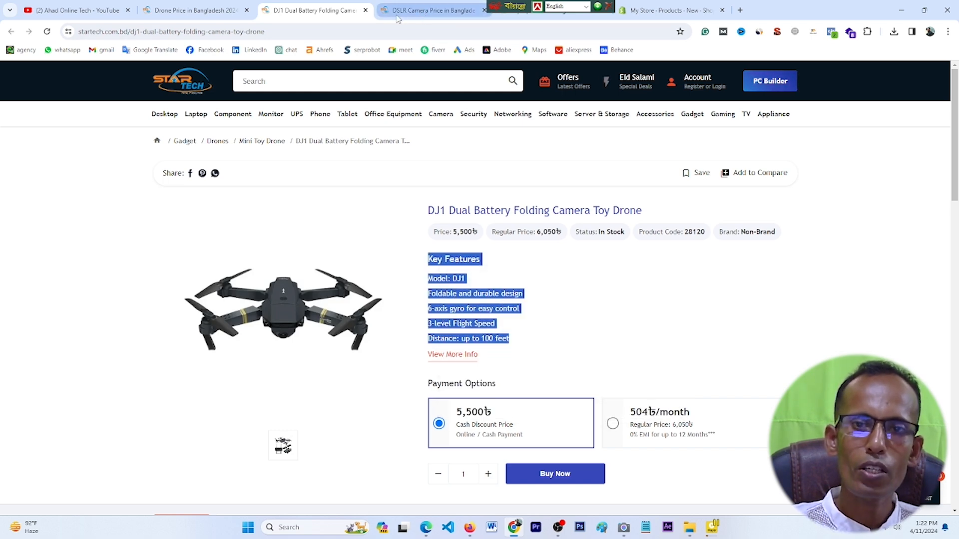
{"action": "left_click", "coordinate": [654, 14]}
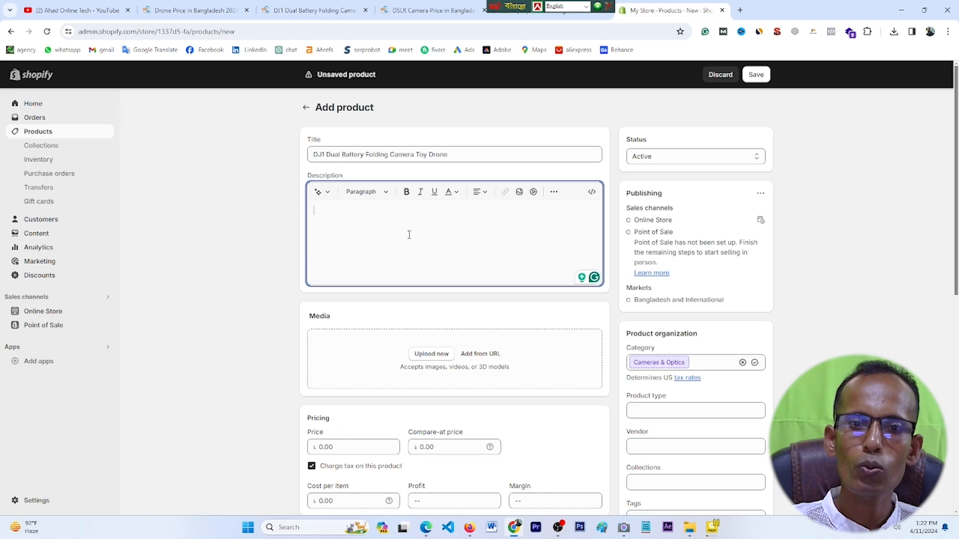
{"action": "right_click", "coordinate": [329, 221]}
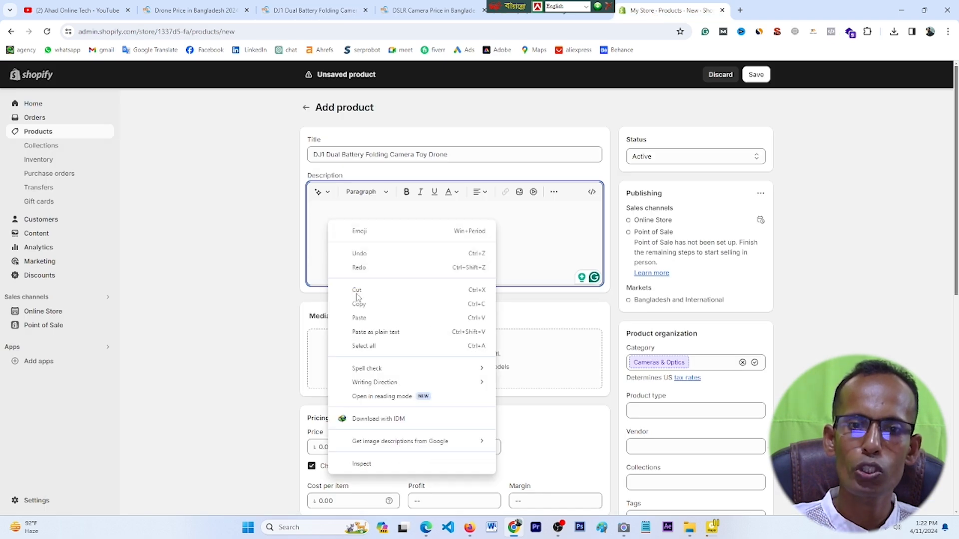
{"action": "left_click", "coordinate": [362, 316]}
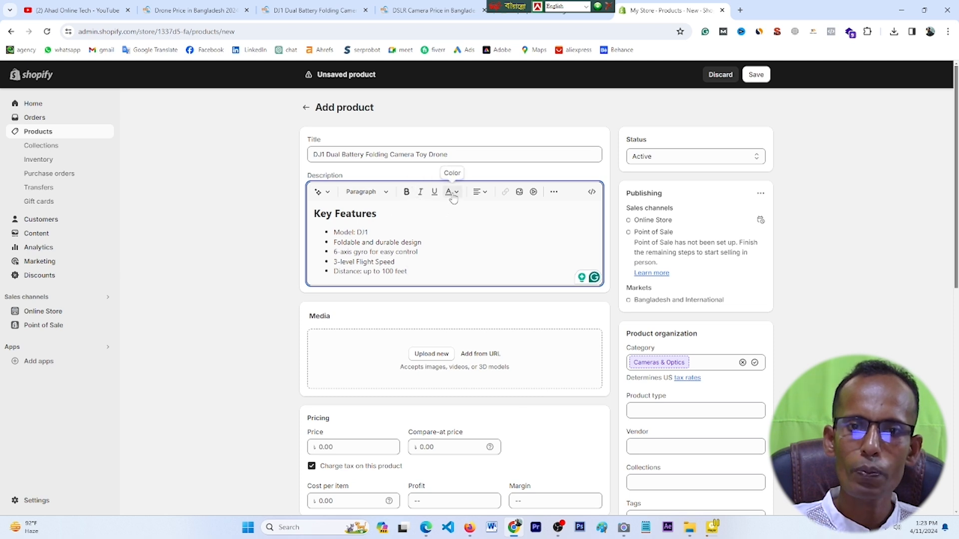
Step: Try right alignment on the feature list, then set it back to left-aligned
{"action": "left_click", "coordinate": [485, 195]}
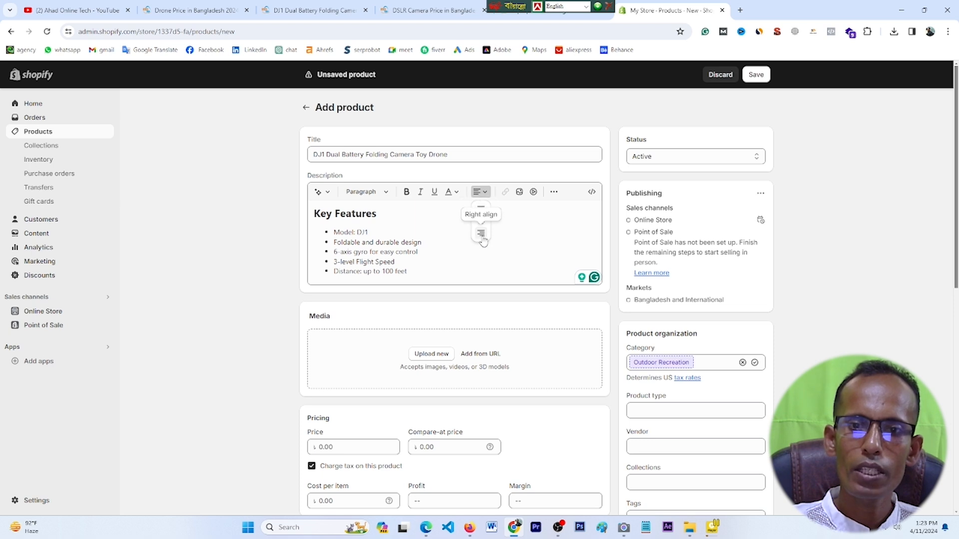
{"action": "left_click", "coordinate": [481, 235]}
{"action": "left_click_drag", "start_coordinate": [434, 244], "coordinate": [397, 263]}
{"action": "left_click", "coordinate": [475, 247]}
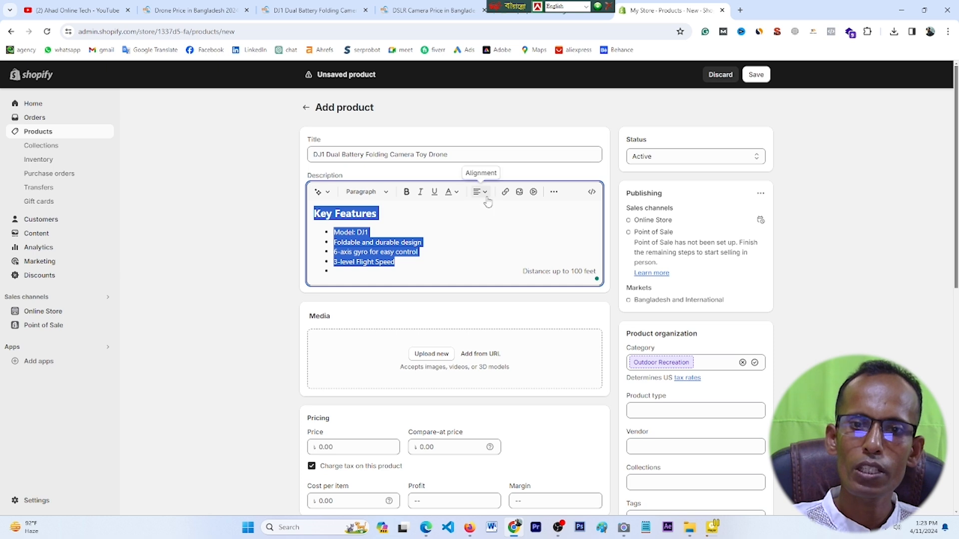
{"action": "left_click", "coordinate": [483, 193]}
{"action": "left_click", "coordinate": [481, 234]}
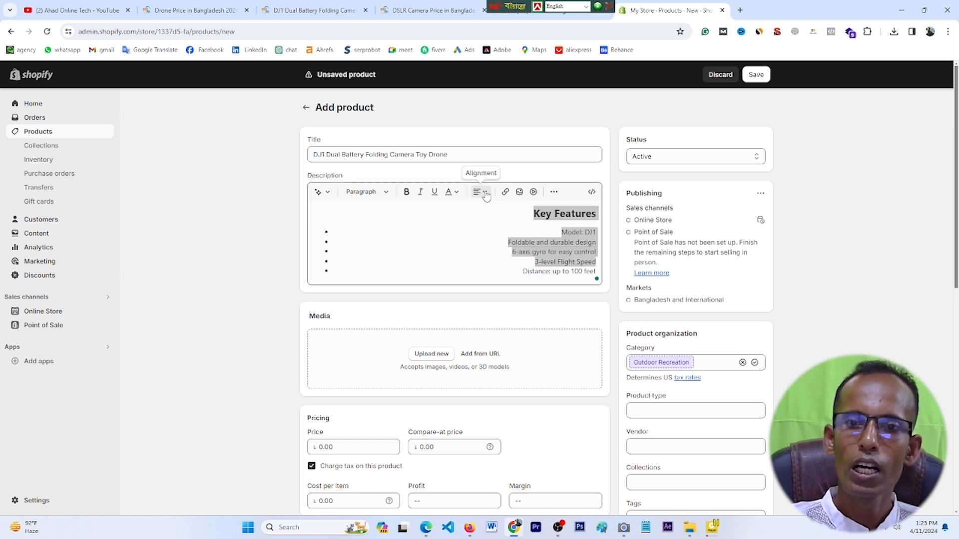
{"action": "left_click", "coordinate": [481, 192]}
{"action": "left_click", "coordinate": [481, 212]}
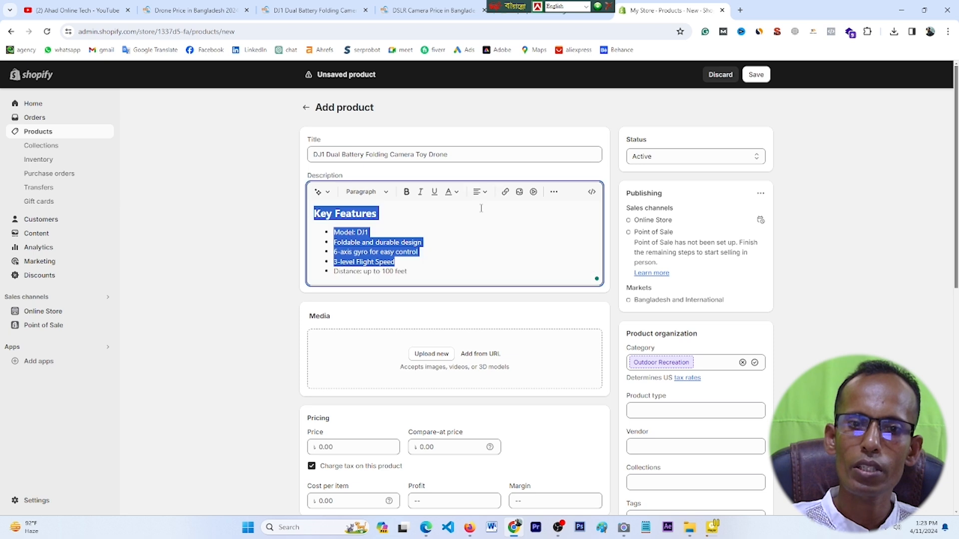
{"action": "left_click", "coordinate": [478, 267]}
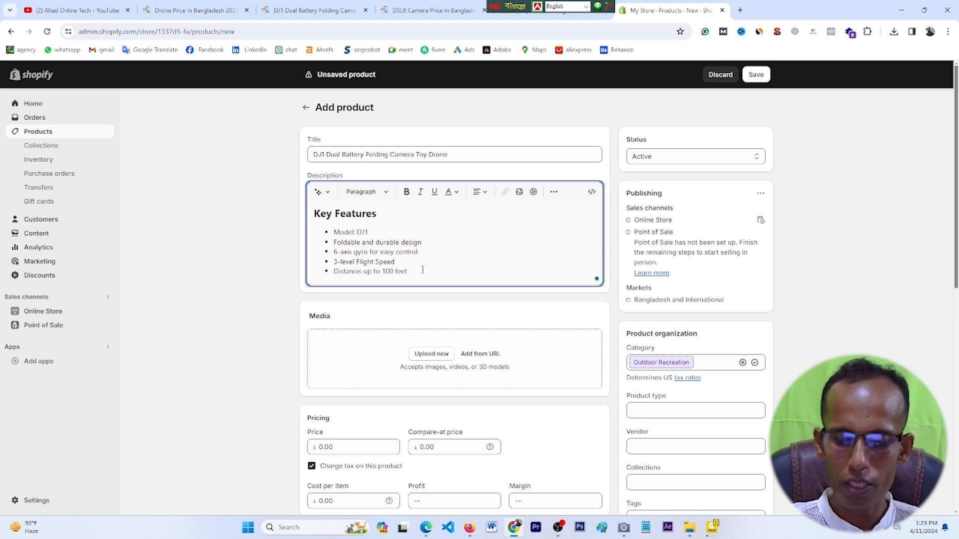
Step: Add a sixth bullet reading LABTOP and select it for linking
{"action": "key", "text": "Return"}
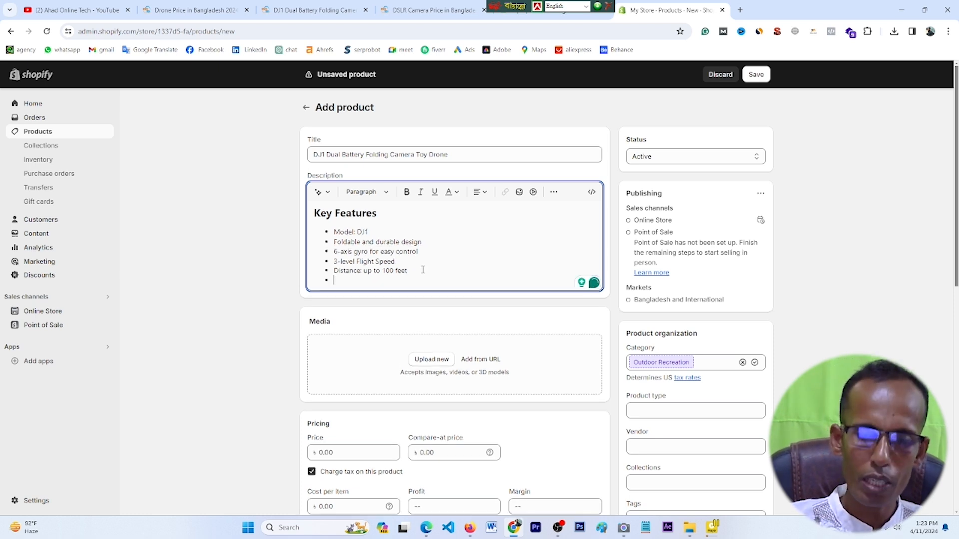
{"action": "key", "text": "BackSpace"}
{"action": "key", "text": "Return"}
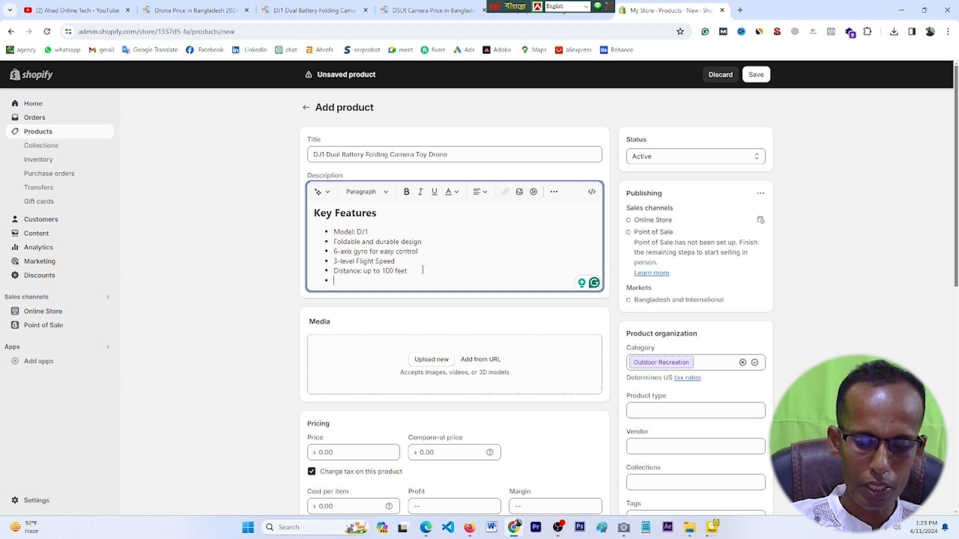
{"action": "type", "text": "LABTOP"}
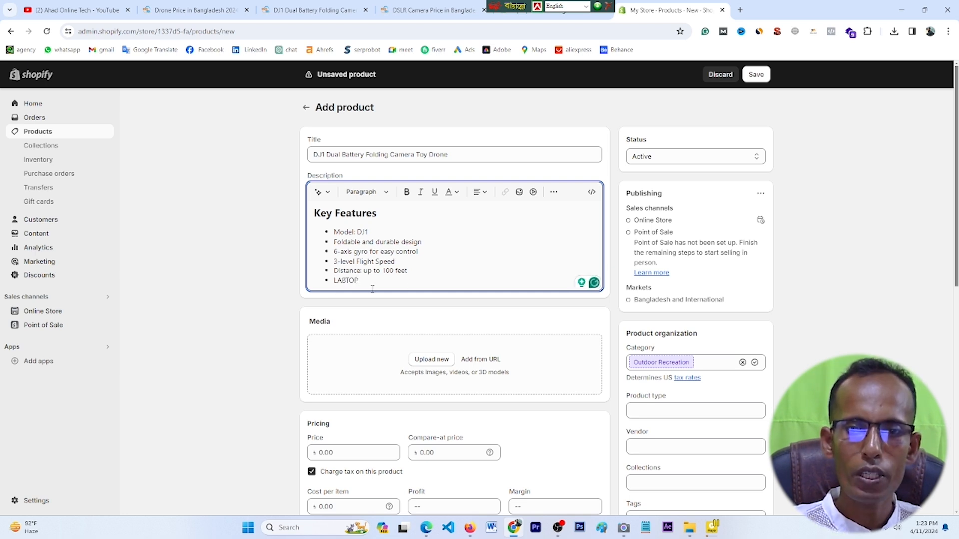
{"action": "left_click_drag", "start_coordinate": [359, 280], "coordinate": [333, 281]}
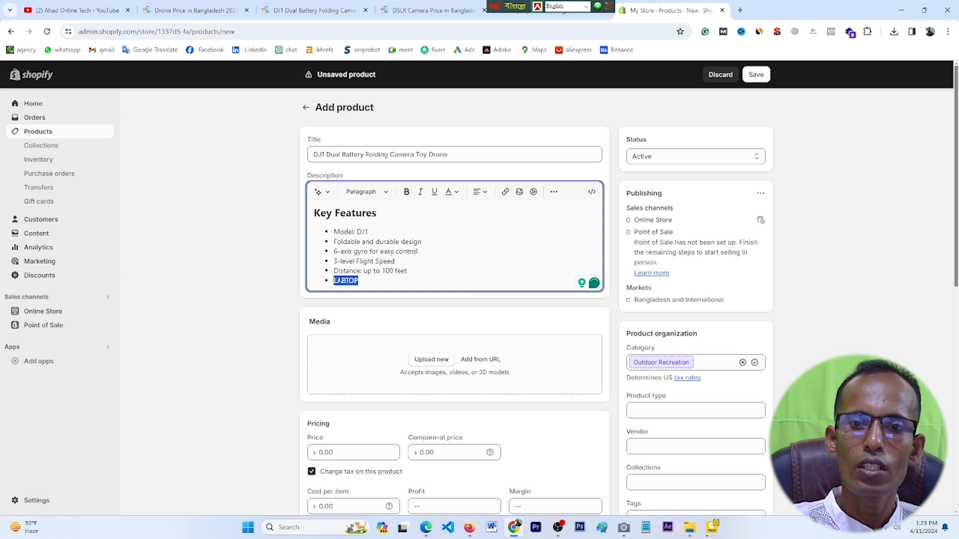
{"action": "left_click", "coordinate": [506, 195]}
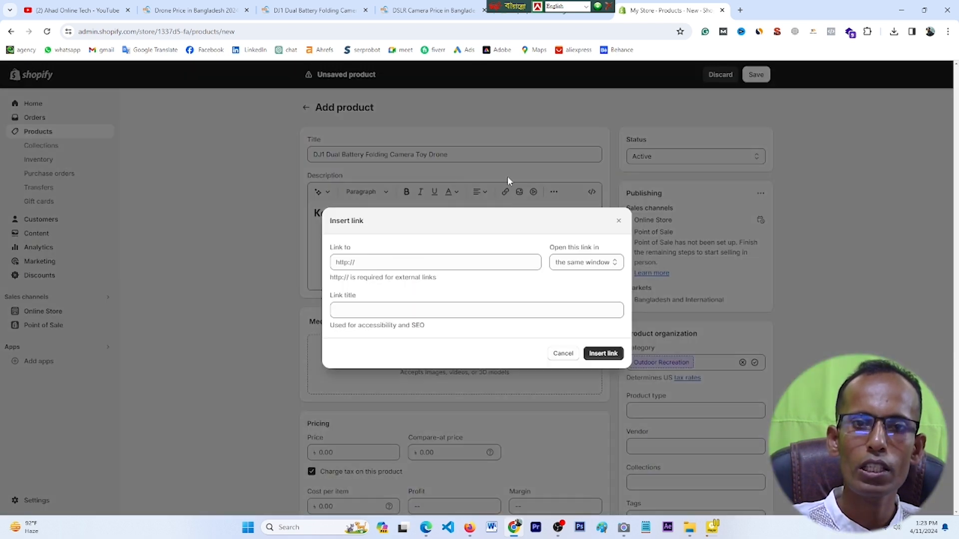
Step: Open the 512GB Lenovo IdeaPad 1 page from Star Tech in a new tab and copy its address
{"action": "left_click", "coordinate": [517, 10]}
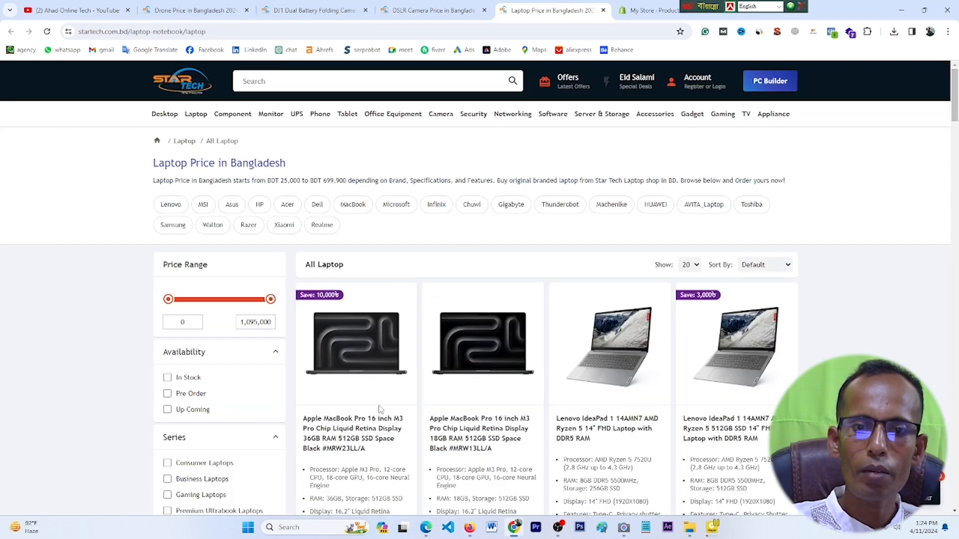
{"action": "scroll", "coordinate": [556, 438], "scroll_direction": "down", "scroll_amount": 14}
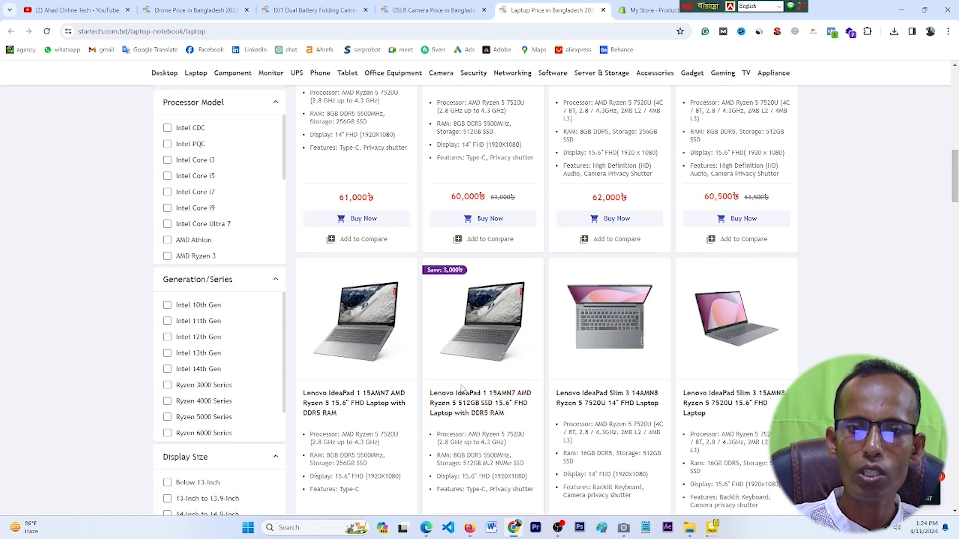
{"action": "right_click", "coordinate": [468, 401]}
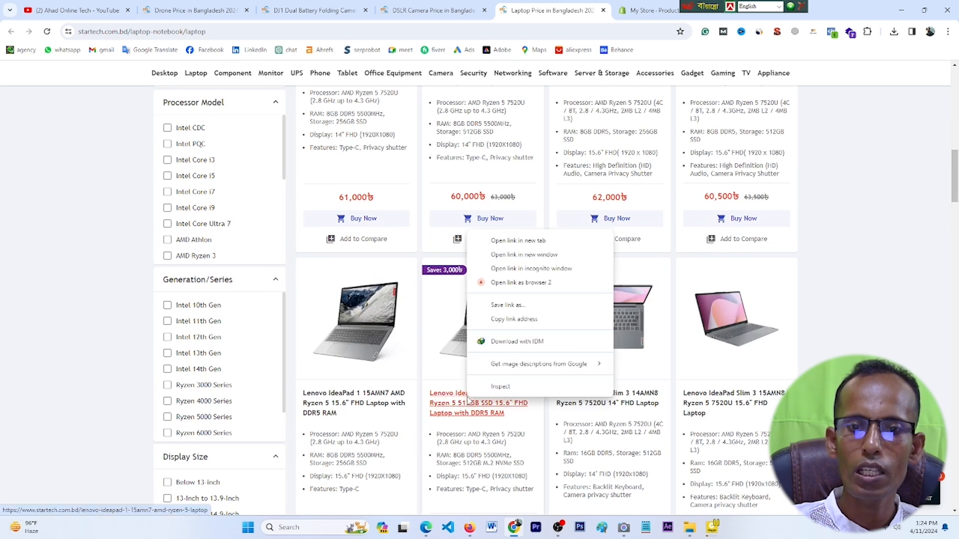
{"action": "left_click", "coordinate": [518, 242]}
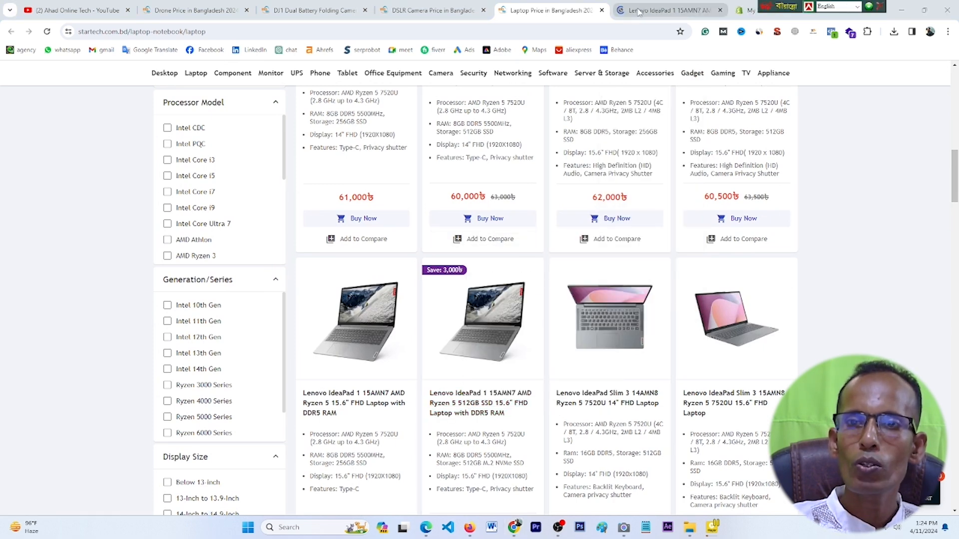
{"action": "left_click", "coordinate": [649, 10]}
{"action": "left_click_drag", "start_coordinate": [320, 31], "coordinate": [63, 42]}
{"action": "right_click", "coordinate": [141, 31]}
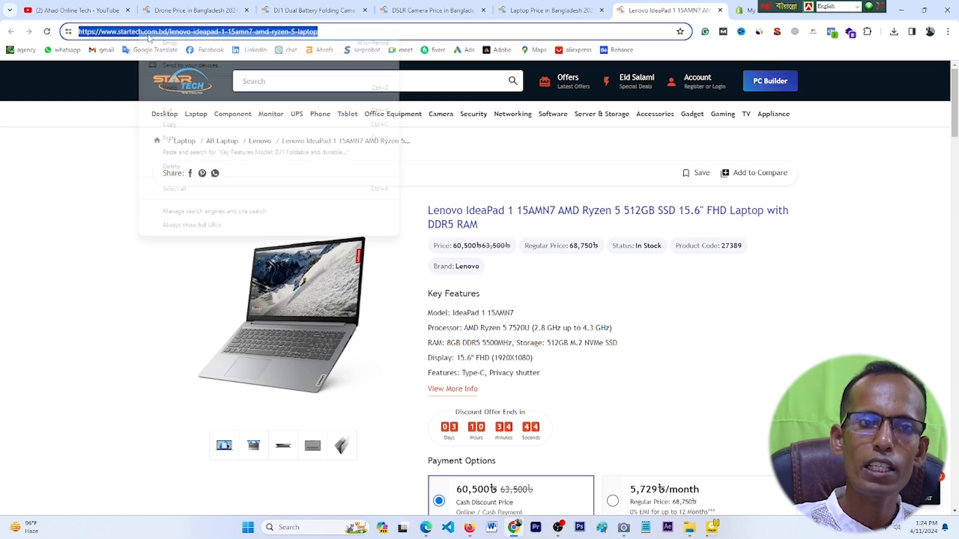
{"action": "left_click", "coordinate": [173, 126]}
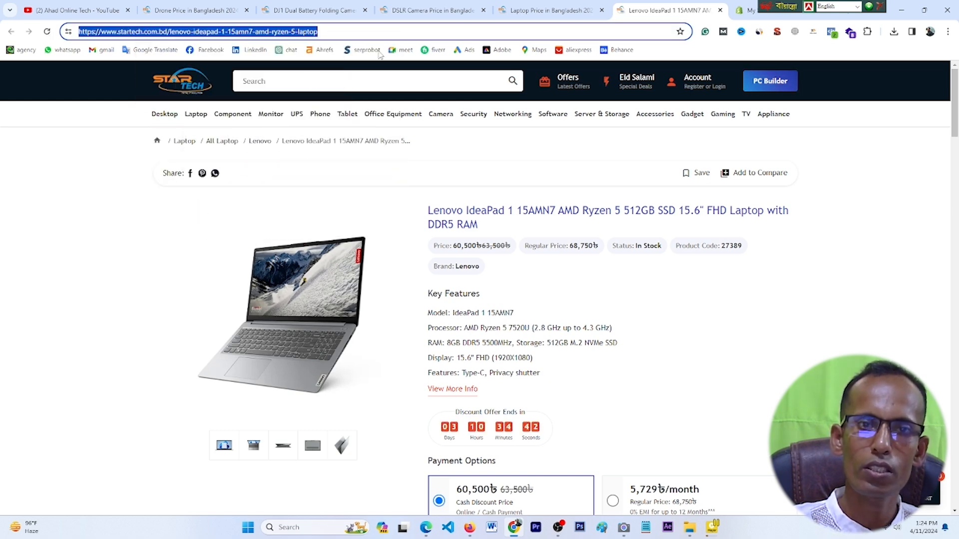
Step: Paste the Lenovo IdeaPad address as the LABTOP link and insert it
{"action": "left_click", "coordinate": [746, 11]}
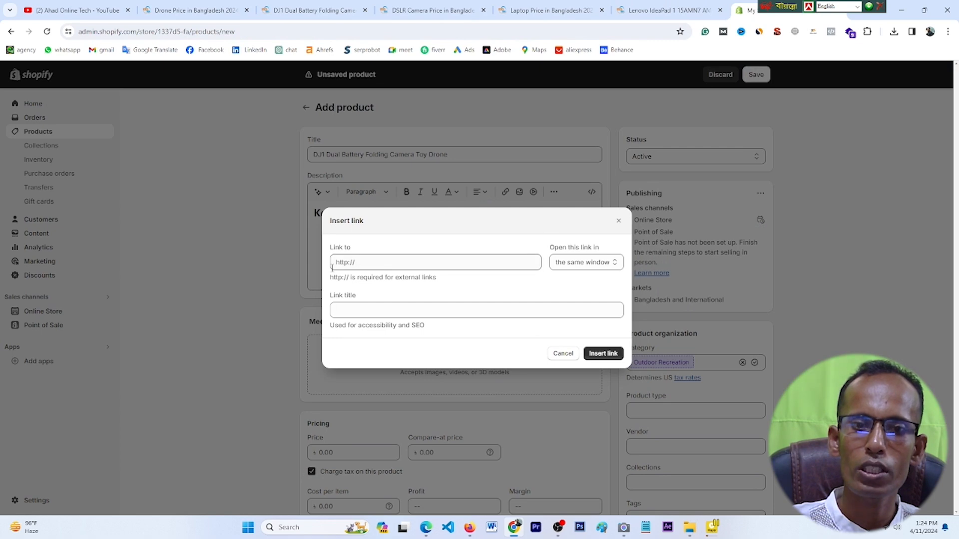
{"action": "left_click", "coordinate": [361, 262]}
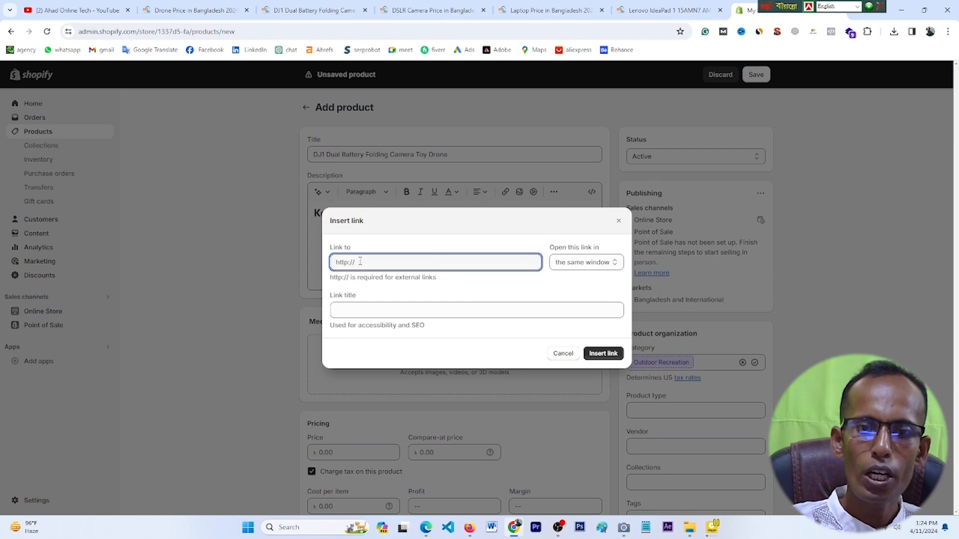
{"action": "right_click", "coordinate": [360, 262]}
{"action": "left_click", "coordinate": [390, 359]}
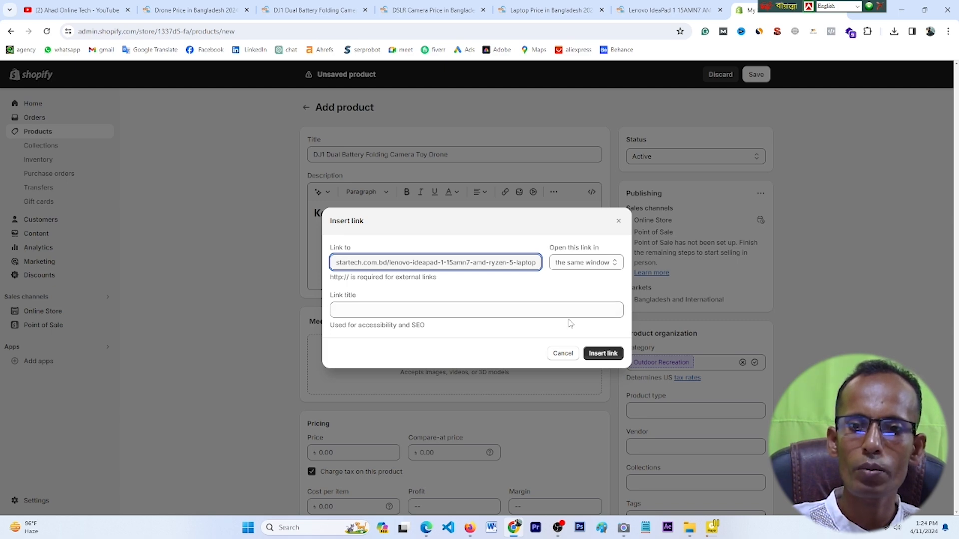
{"action": "left_click", "coordinate": [603, 358]}
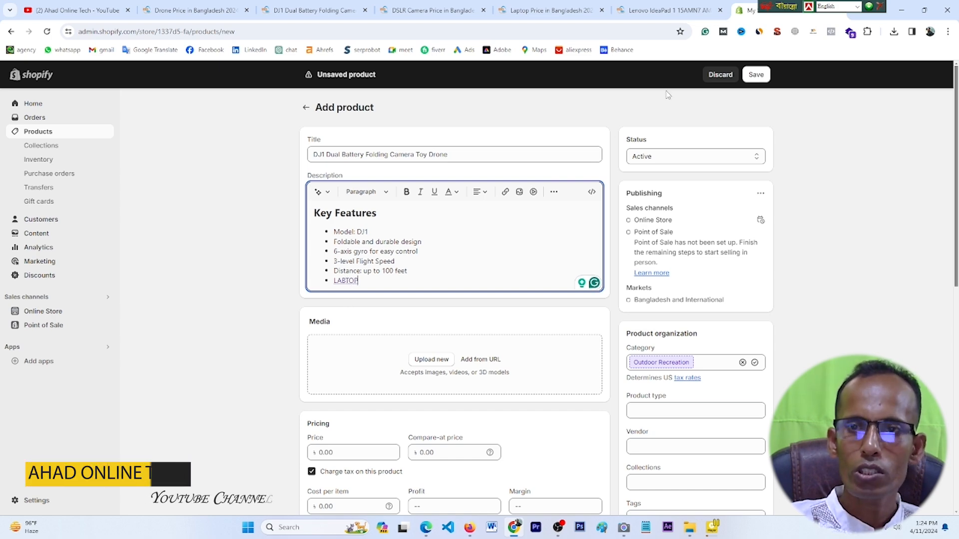
{"action": "left_click", "coordinate": [667, 10]}
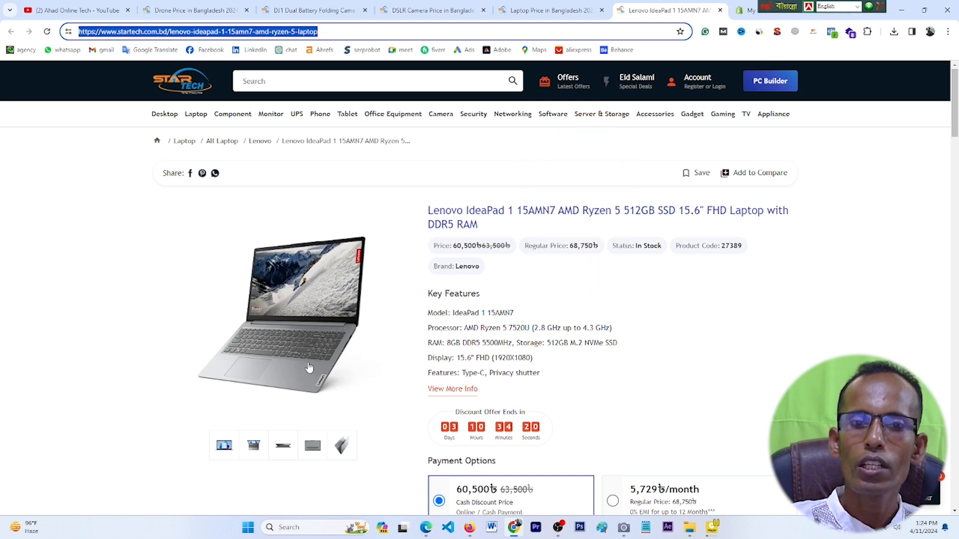
{"action": "left_click", "coordinate": [743, 14]}
{"action": "scroll", "coordinate": [387, 357], "scroll_direction": "down", "scroll_amount": 1}
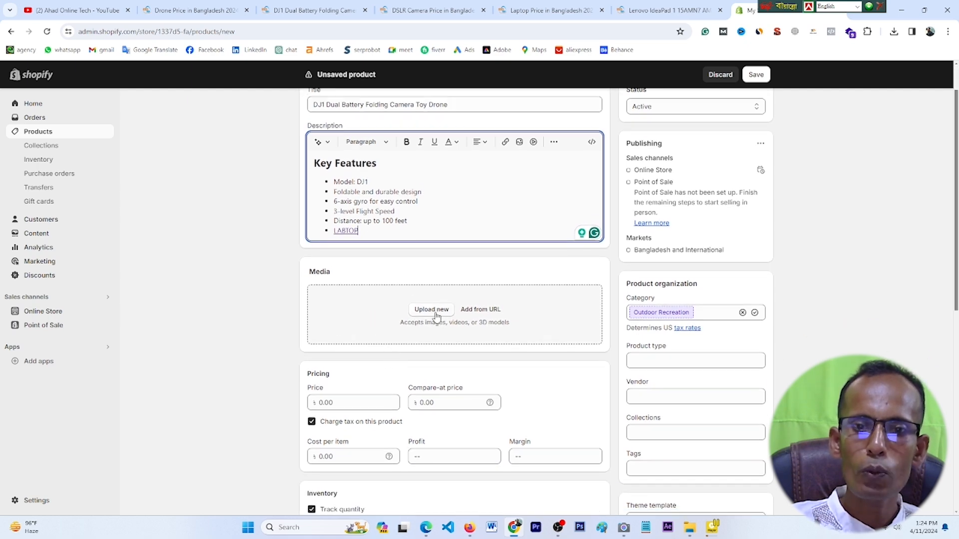
{"action": "scroll", "coordinate": [439, 318], "scroll_direction": "up", "scroll_amount": 1}
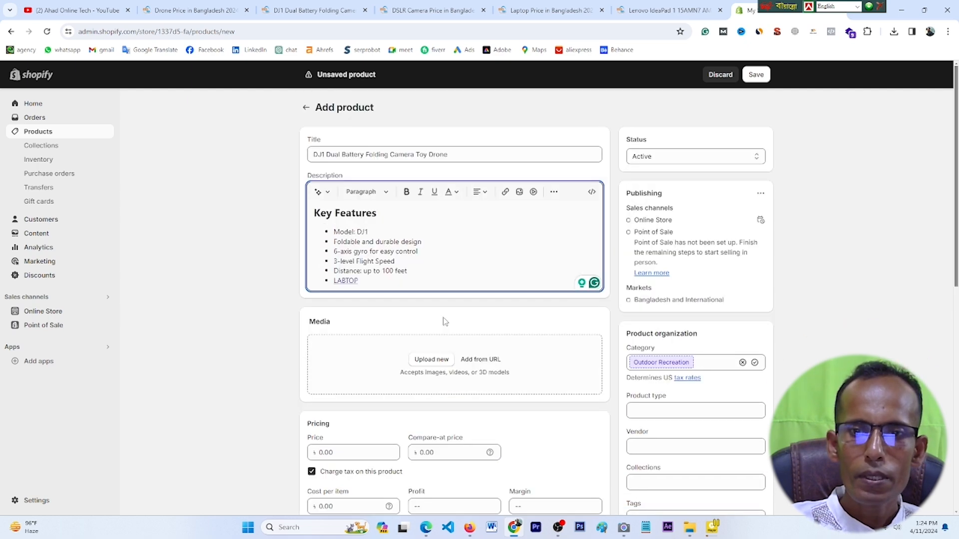
{"action": "scroll", "coordinate": [444, 321], "scroll_direction": "down", "scroll_amount": 1}
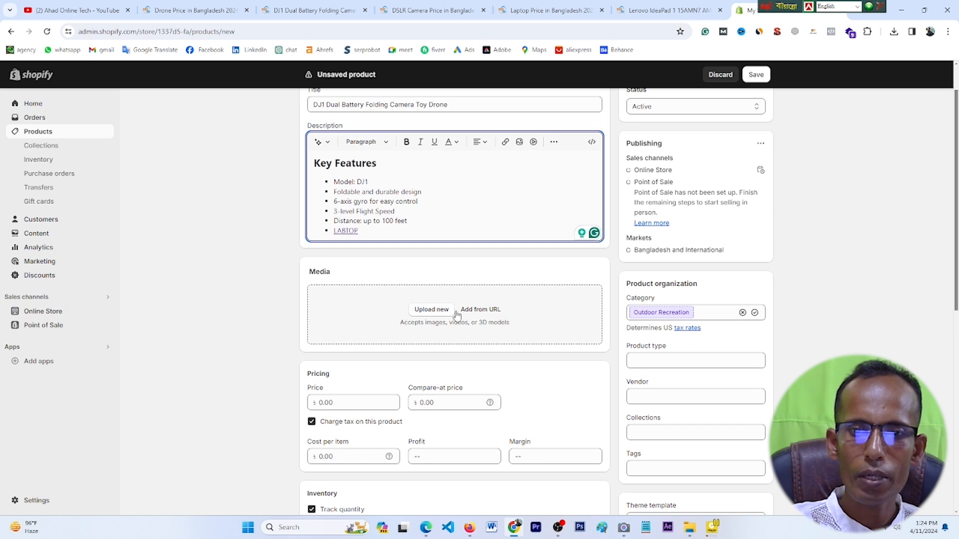
{"action": "left_click", "coordinate": [431, 310]}
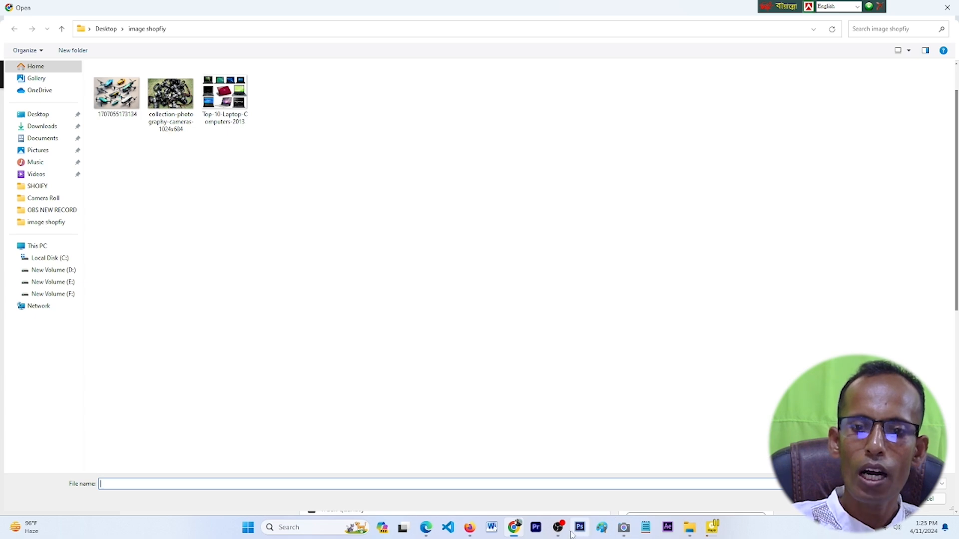
{"action": "left_click", "coordinate": [947, 8]}
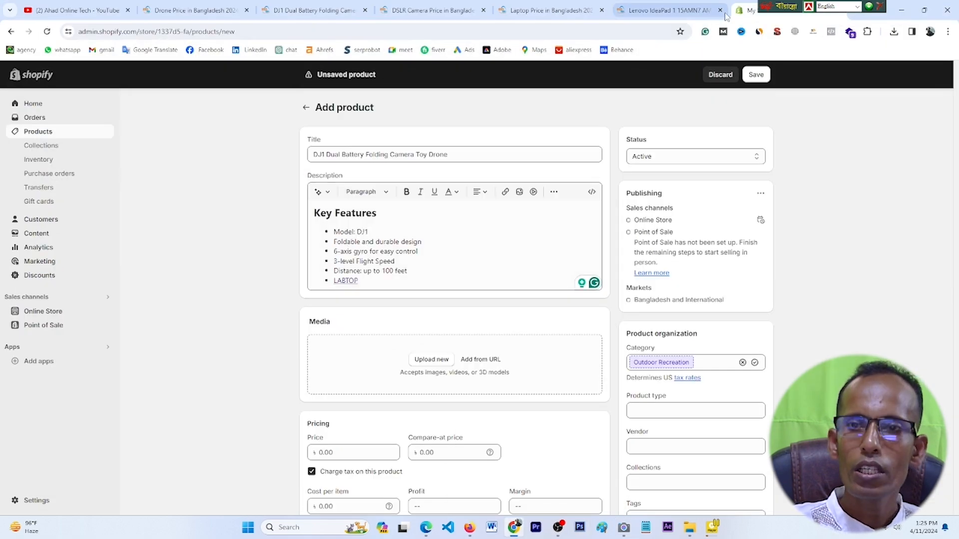
{"action": "left_click", "coordinate": [665, 10]}
Step: Save the DJ1 drone photo from Star Tech to the Desktop
{"action": "left_click", "coordinate": [314, 10]}
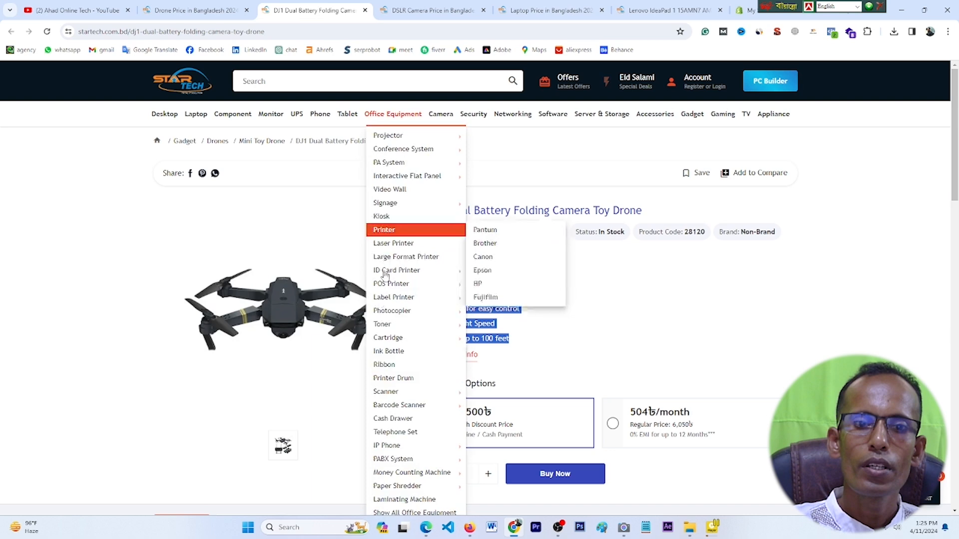
{"action": "right_click", "coordinate": [276, 299]}
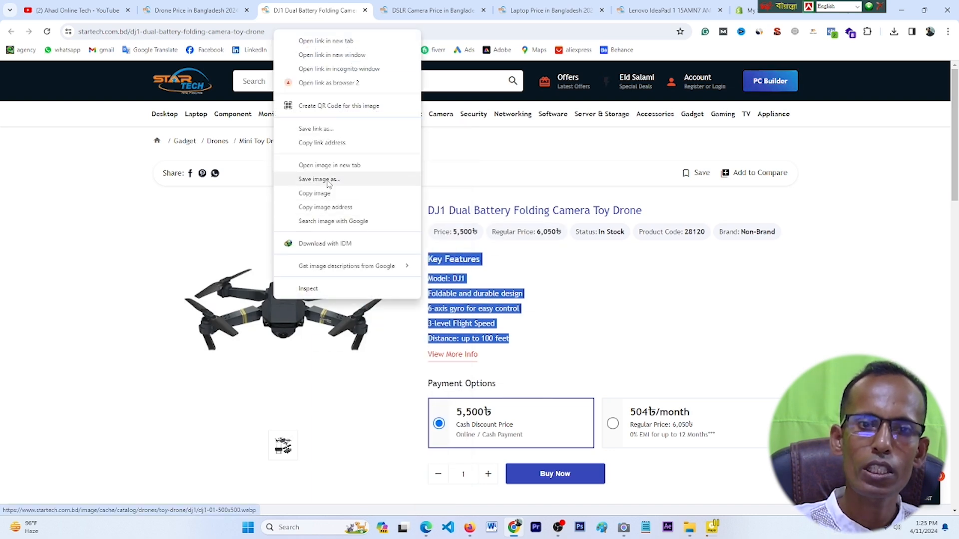
{"action": "left_click", "coordinate": [327, 179]}
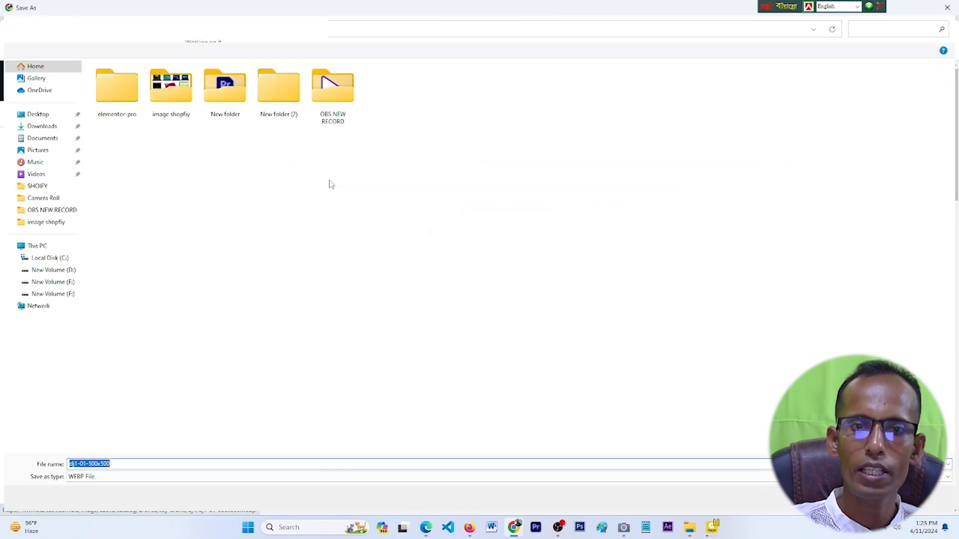
{"action": "left_click", "coordinate": [42, 116]}
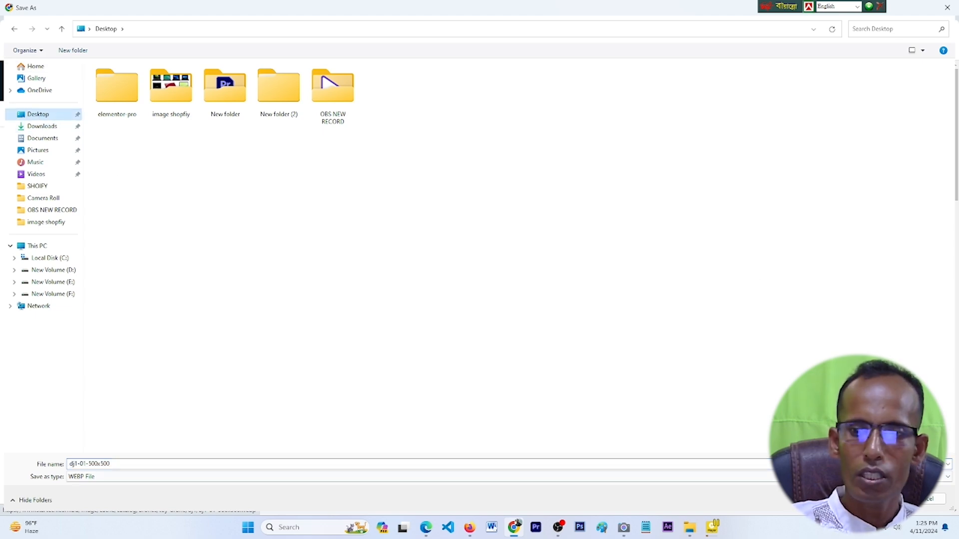
{"action": "left_click", "coordinate": [877, 499]}
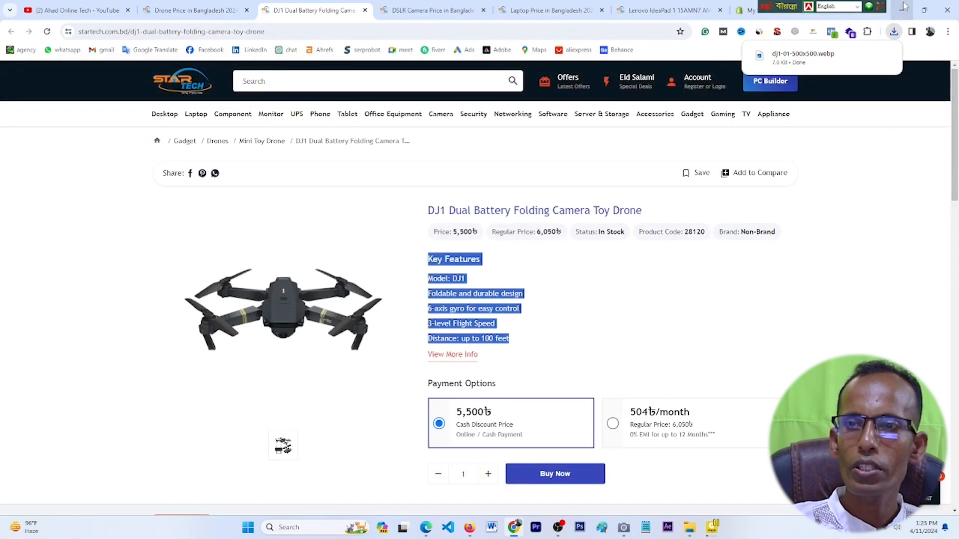
Step: Upload dj1-01-500x500 from the Desktop as the Shopify product's media
{"action": "left_click", "coordinate": [900, 12]}
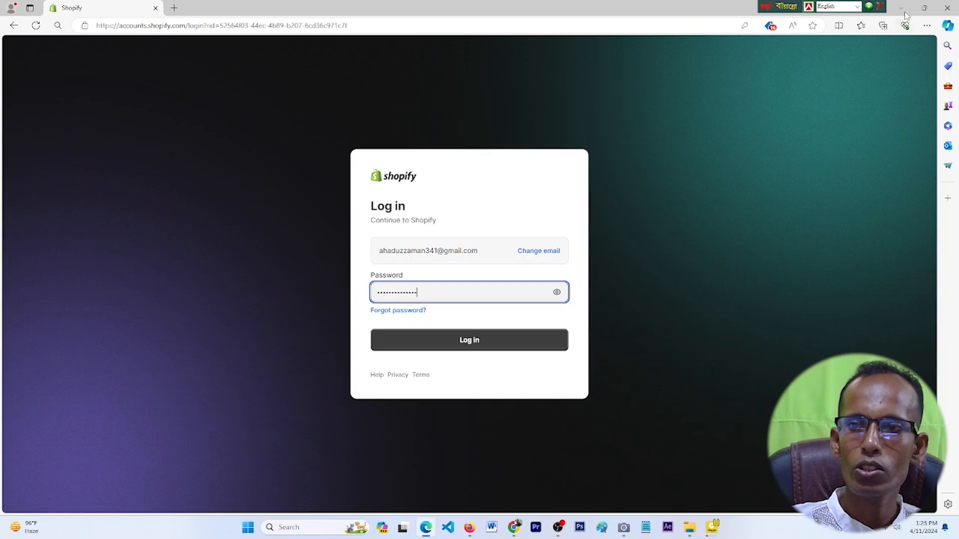
{"action": "left_click", "coordinate": [946, 8]}
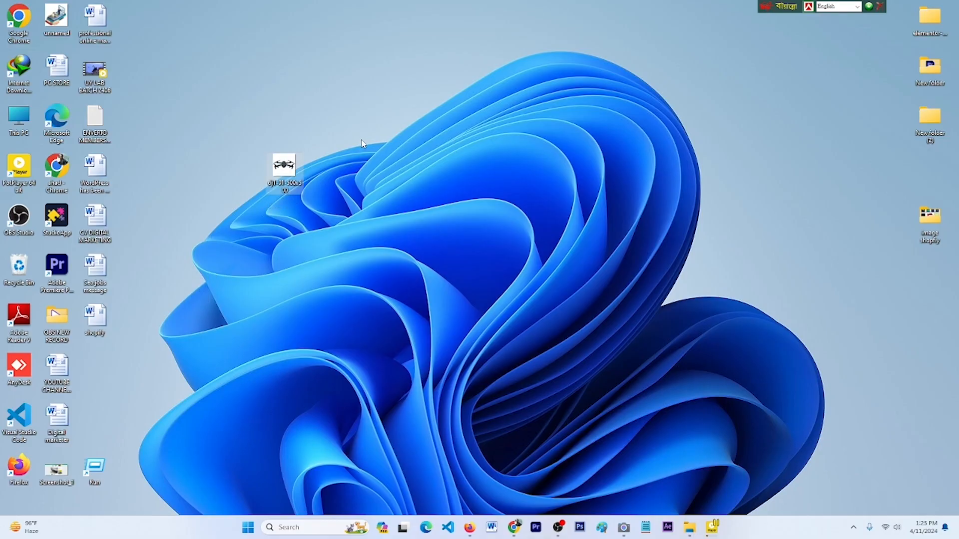
{"action": "left_click", "coordinate": [515, 528]}
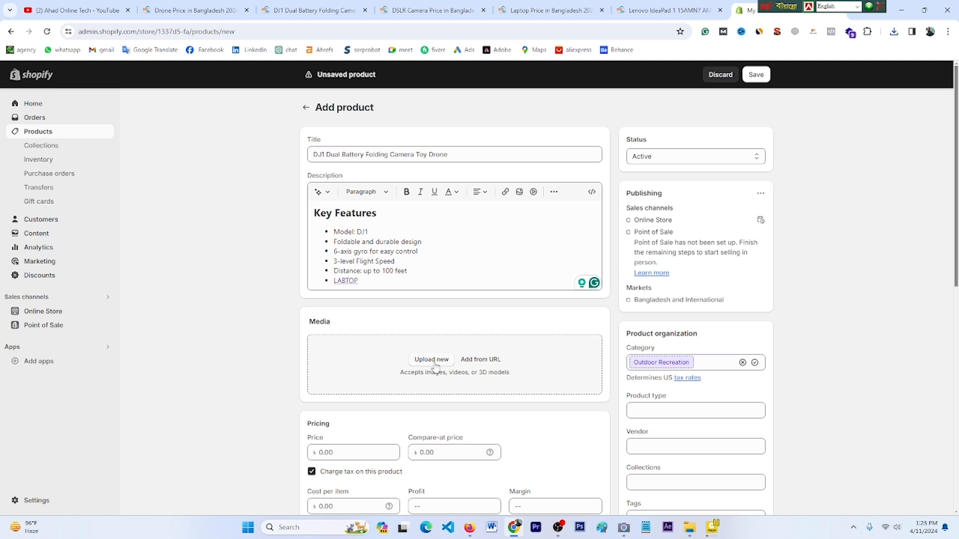
{"action": "left_click", "coordinate": [434, 360]}
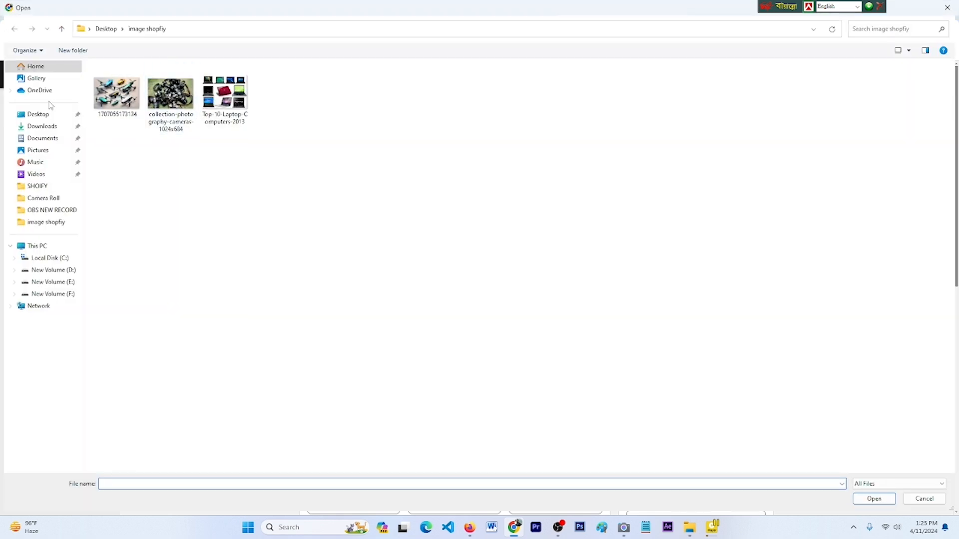
{"action": "left_click", "coordinate": [41, 116]}
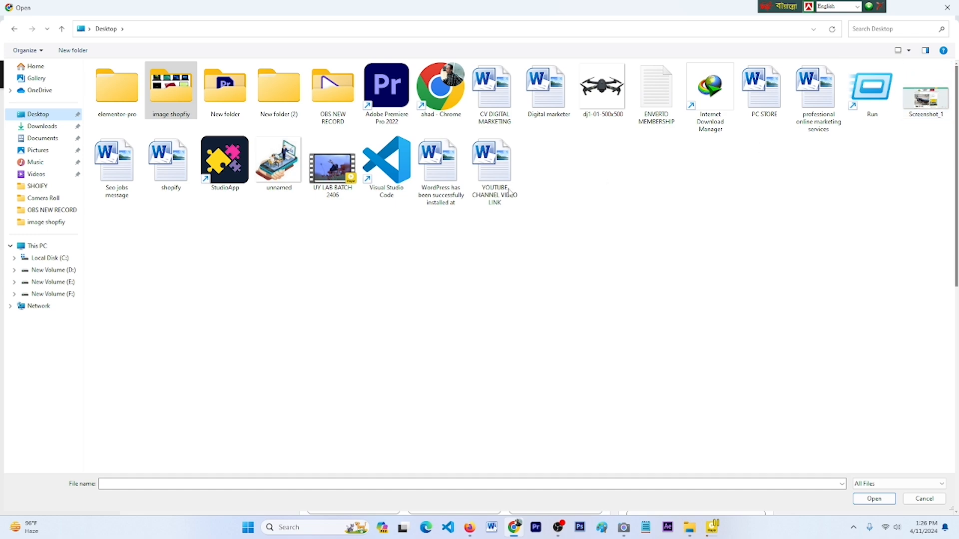
{"action": "left_click", "coordinate": [602, 86]}
{"action": "left_click", "coordinate": [861, 502]}
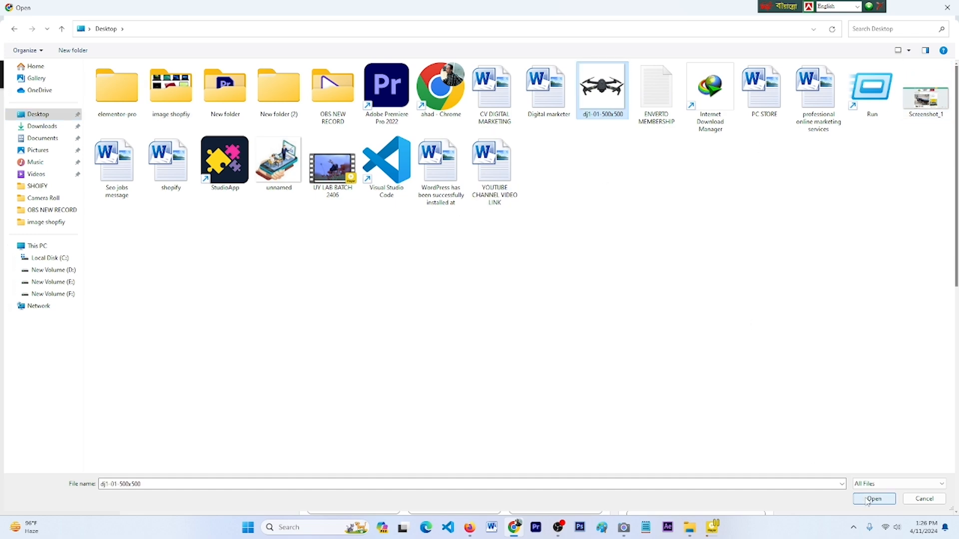
{"action": "scroll", "coordinate": [540, 328], "scroll_direction": "down", "scroll_amount": 2}
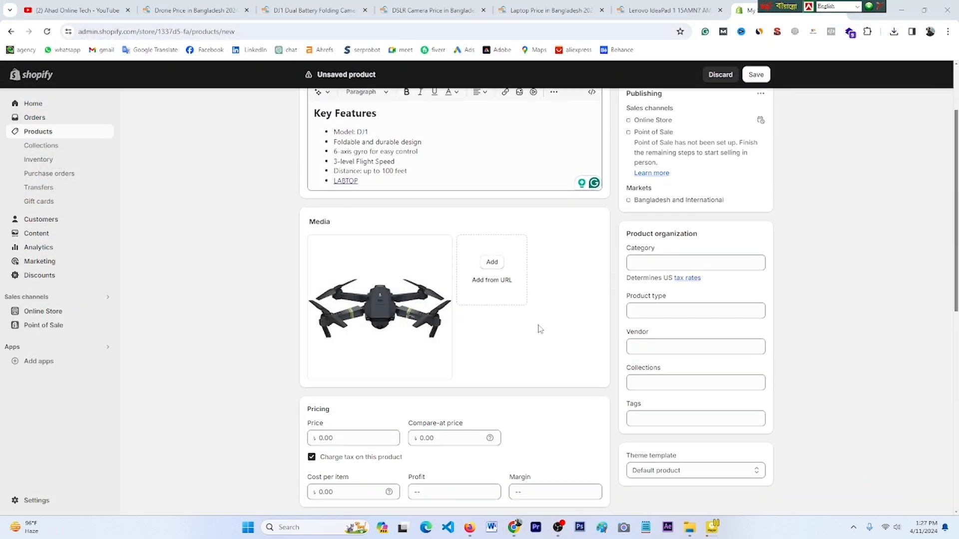
{"action": "scroll", "coordinate": [393, 352], "scroll_direction": "down", "scroll_amount": 1}
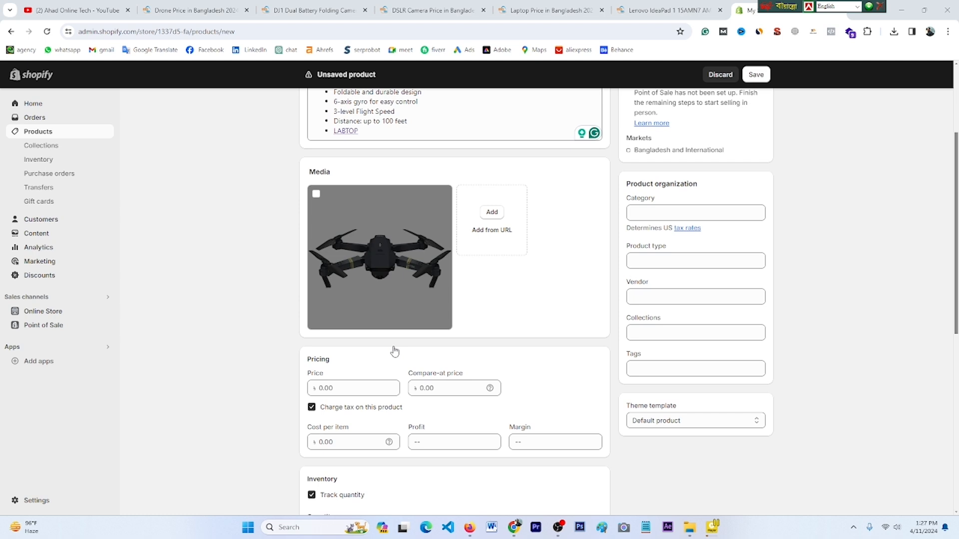
Step: Price the drone at 5,000.00 with a 7,000.00 compare-at price, and charge tax on it
{"action": "left_click", "coordinate": [348, 391]}
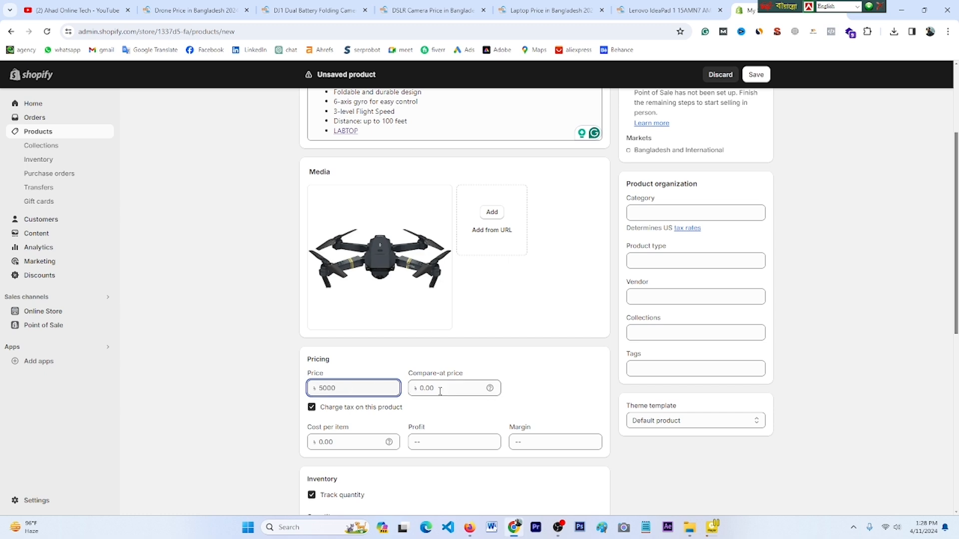
{"action": "left_click", "coordinate": [459, 389]}
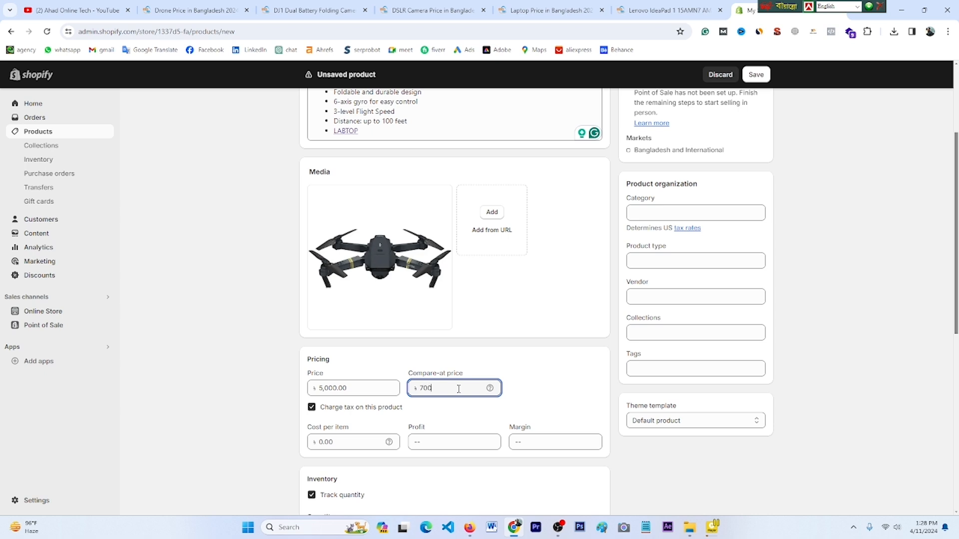
{"action": "key", "text": "Tab"}
{"action": "key", "text": "shift+Tab"}
{"action": "scroll", "coordinate": [536, 401], "scroll_direction": "down", "scroll_amount": 1}
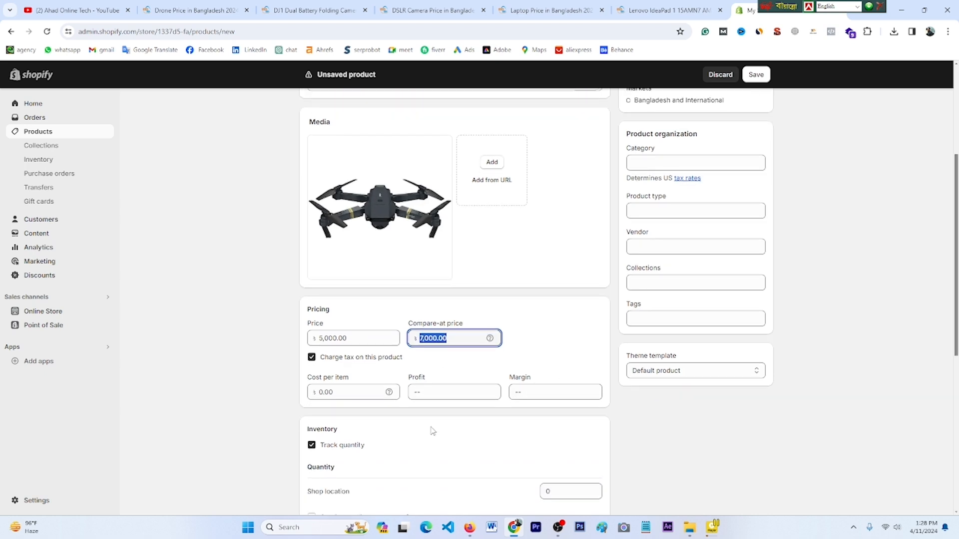
{"action": "scroll", "coordinate": [432, 430], "scroll_direction": "down", "scroll_amount": 1}
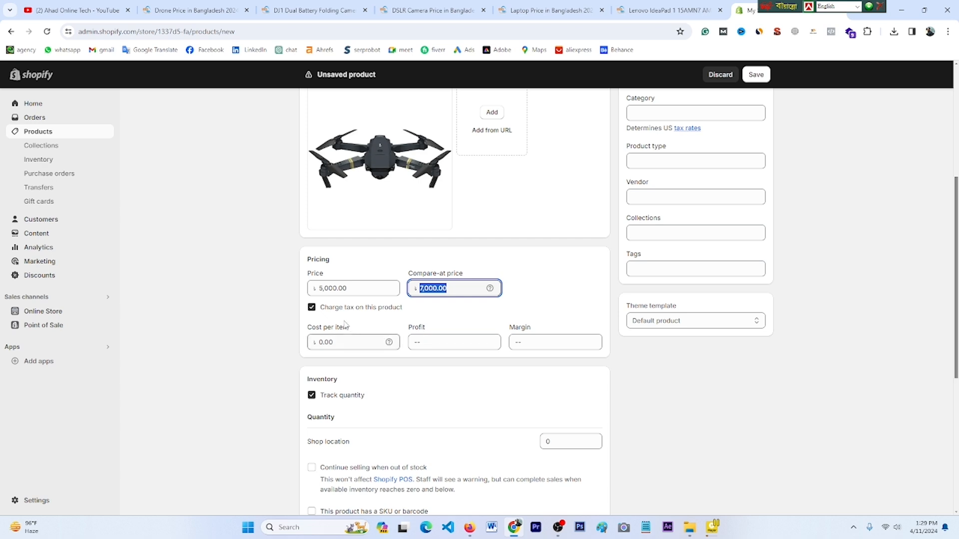
{"action": "left_click", "coordinate": [312, 308]}
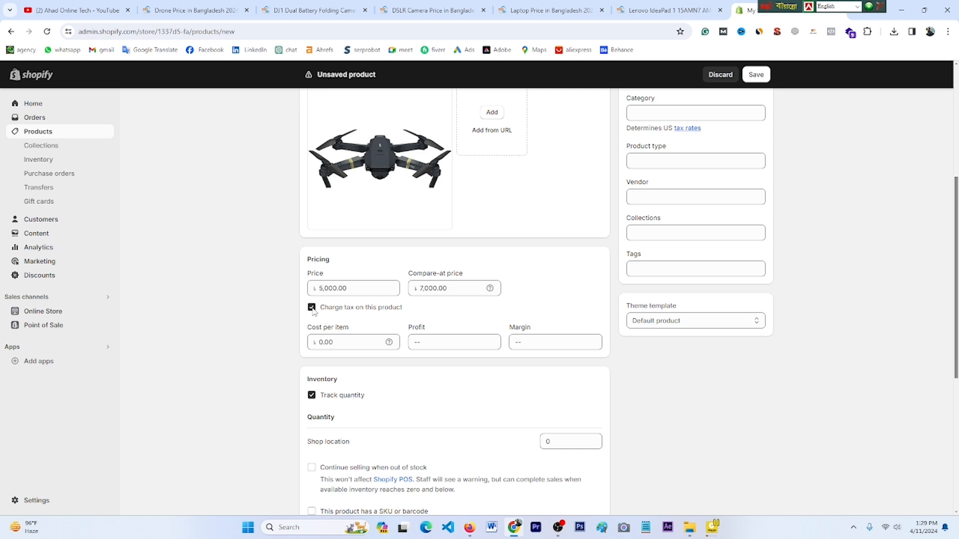
{"action": "scroll", "coordinate": [263, 354], "scroll_direction": "down", "scroll_amount": 2}
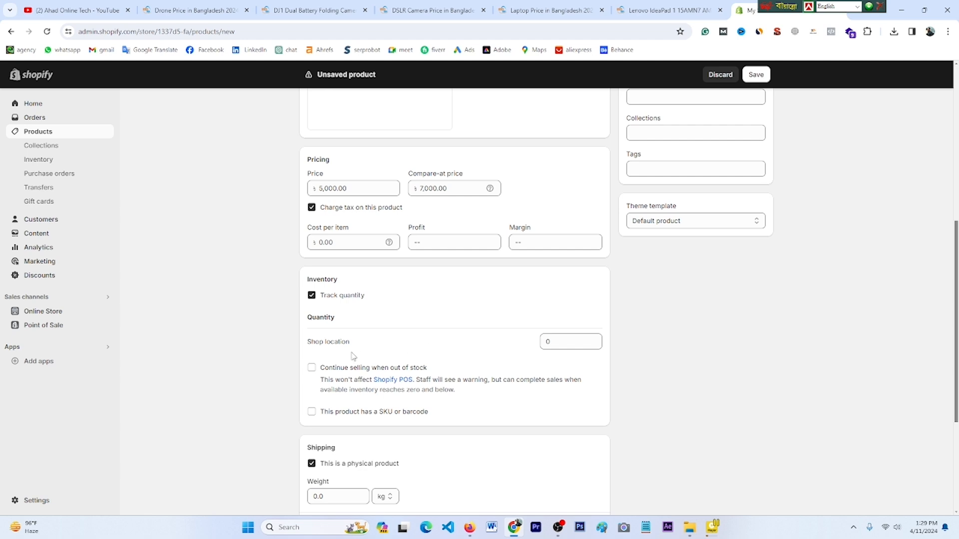
Step: Stock 15 units, allow selling when out of stock, and enable SKU/barcode fields
{"action": "double_click", "coordinate": [555, 343]}
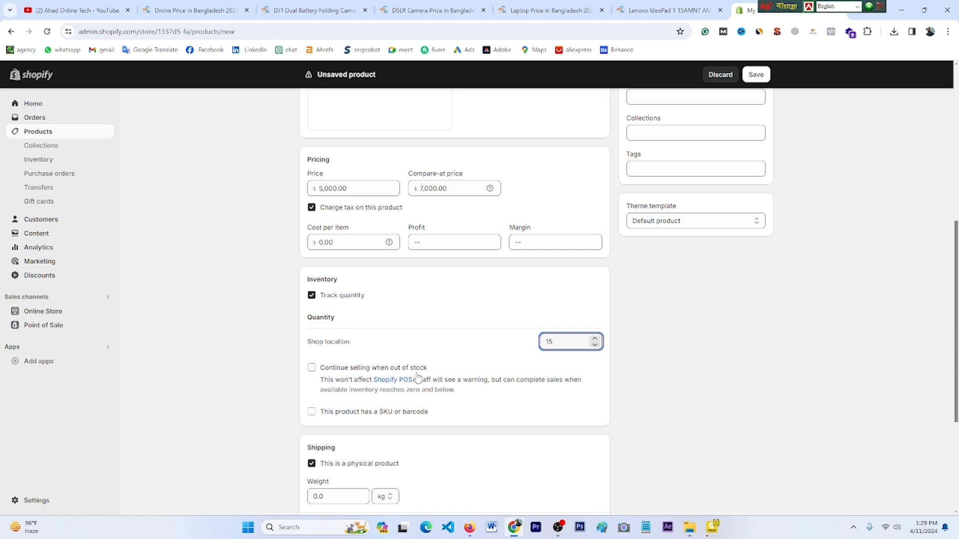
{"action": "scroll", "coordinate": [417, 380], "scroll_direction": "up", "scroll_amount": 4}
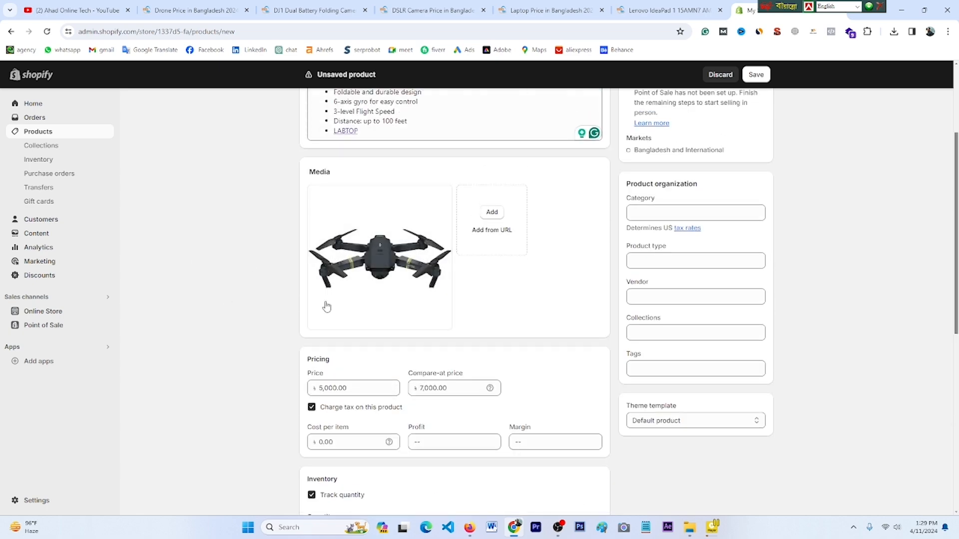
{"action": "scroll", "coordinate": [262, 365], "scroll_direction": "down", "scroll_amount": 3}
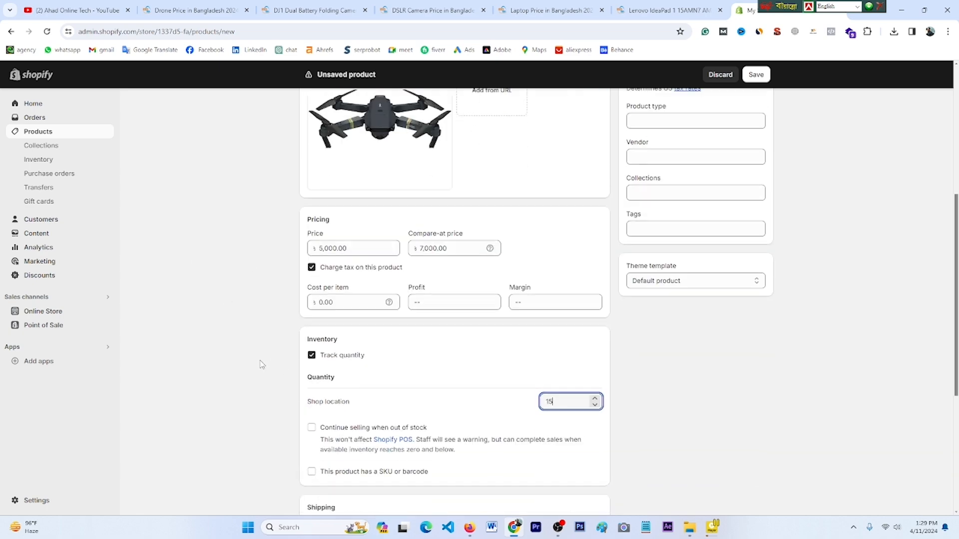
{"action": "scroll", "coordinate": [261, 365], "scroll_direction": "down", "scroll_amount": 2}
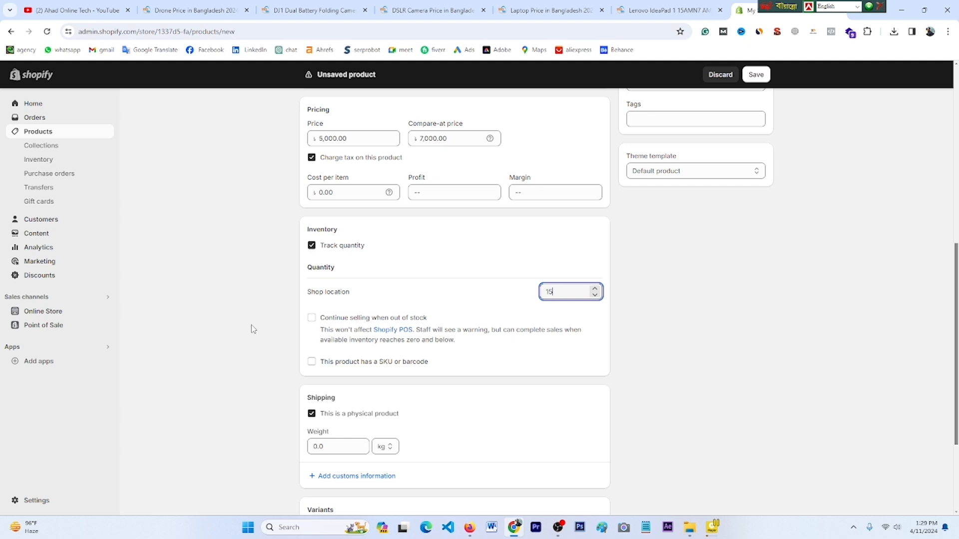
{"action": "left_click", "coordinate": [312, 318]}
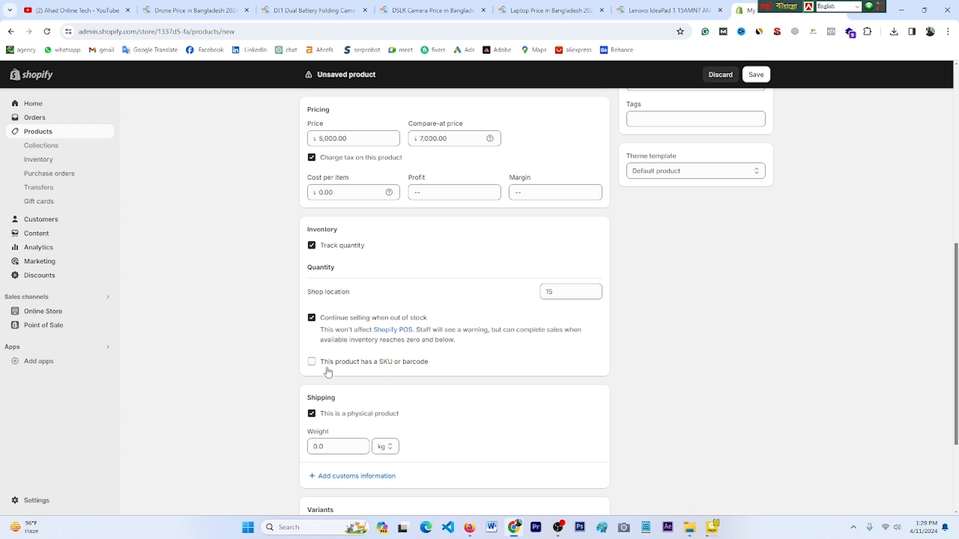
{"action": "left_click", "coordinate": [311, 362]}
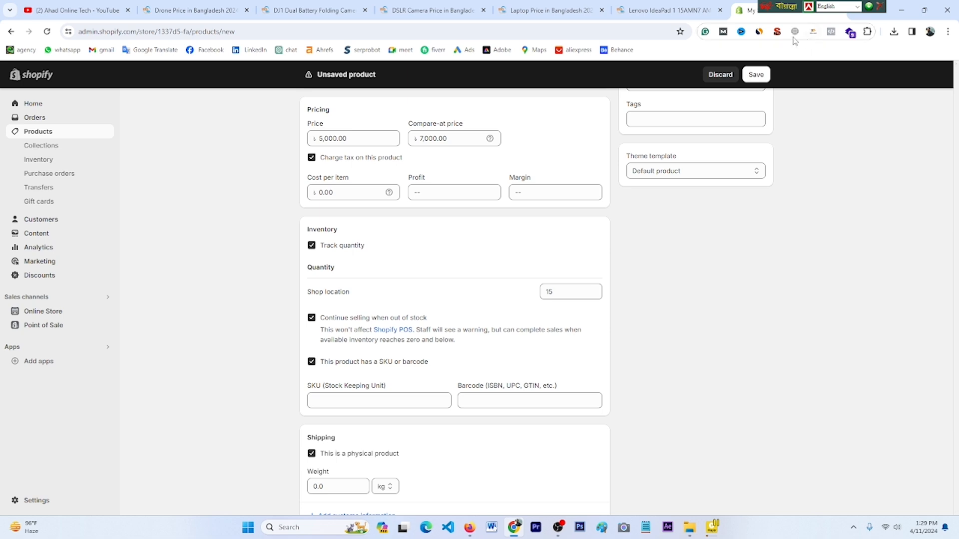
Step: Copy the 'SKU (Stock Keeping Unit)' label text
{"action": "left_click_drag", "start_coordinate": [769, 6], "coordinate": [847, 5]}
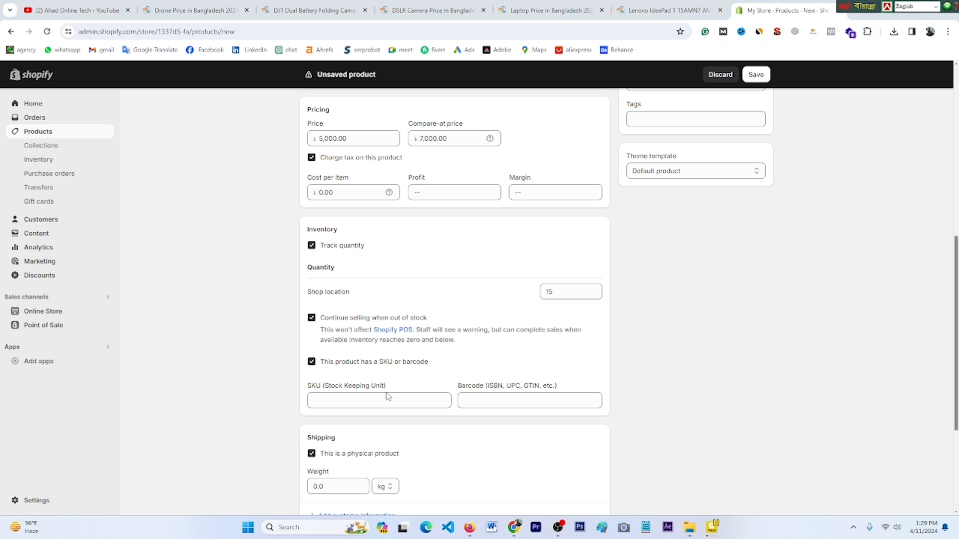
{"action": "left_click_drag", "start_coordinate": [387, 387], "coordinate": [323, 395]}
{"action": "key", "text": "ctrl+c"}
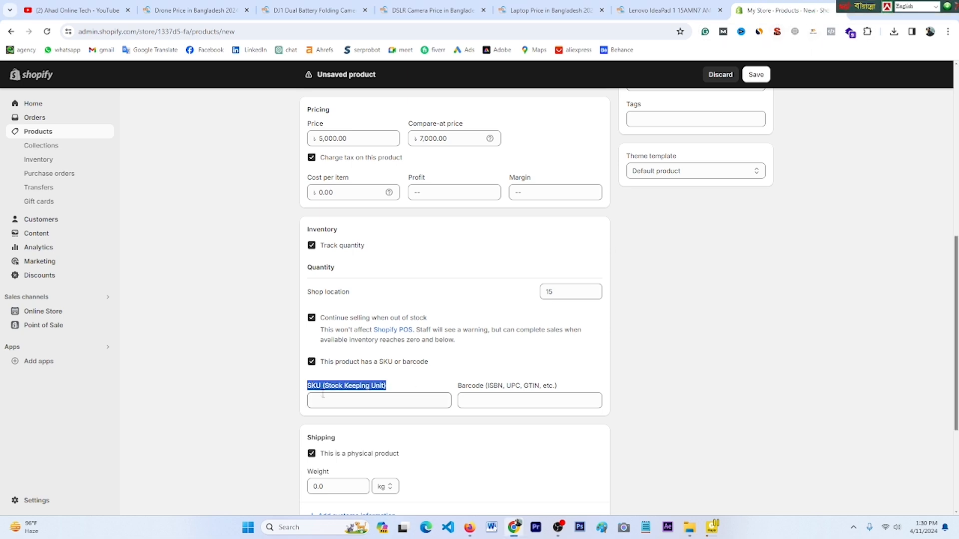
{"action": "right_click", "coordinate": [323, 395]}
{"action": "left_click", "coordinate": [371, 242]}
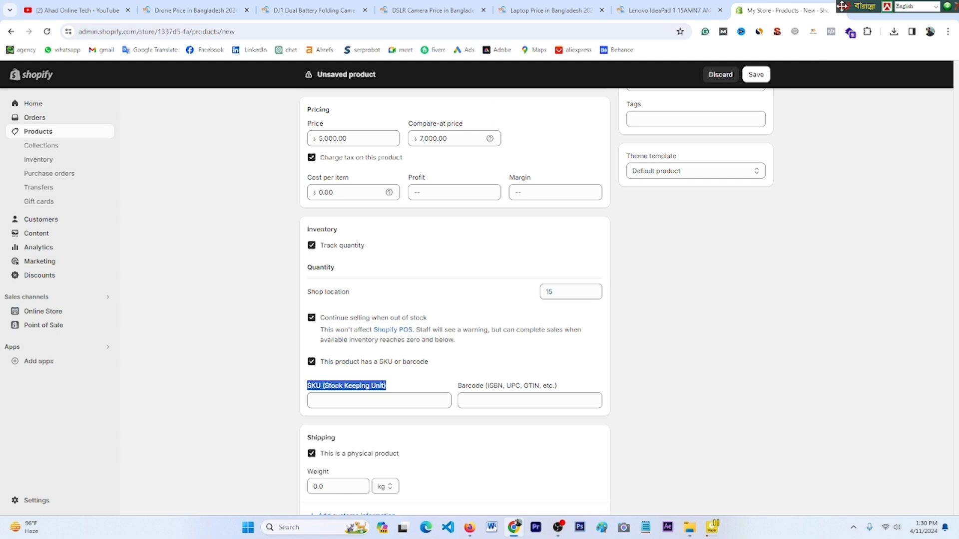
{"action": "left_click_drag", "start_coordinate": [839, 5], "coordinate": [875, 5]}
Step: Google 'SKU (Stock Keeping Unit)', view the Investopedia explanation, then return to Shopify
{"action": "left_click", "coordinate": [856, 10]}
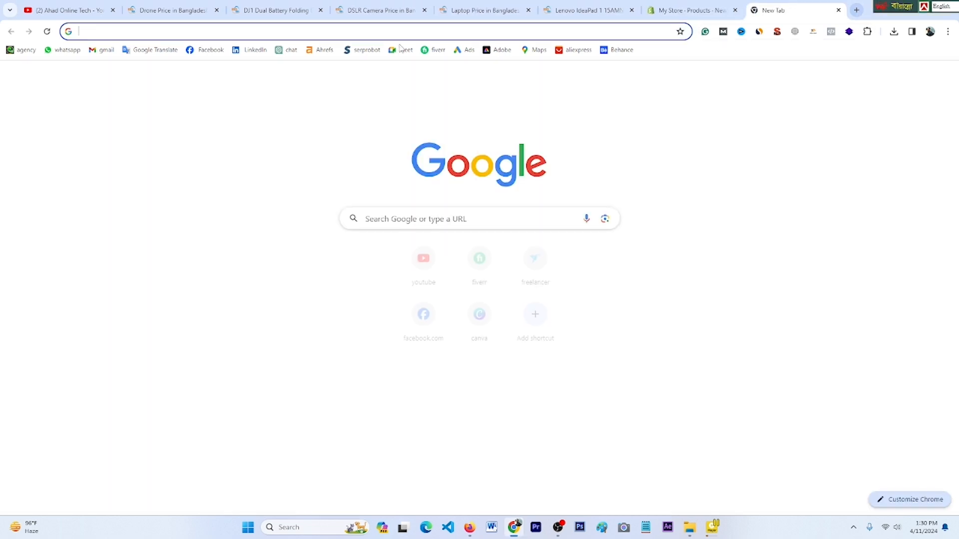
{"action": "left_click", "coordinate": [245, 31]}
{"action": "right_click", "coordinate": [244, 31]}
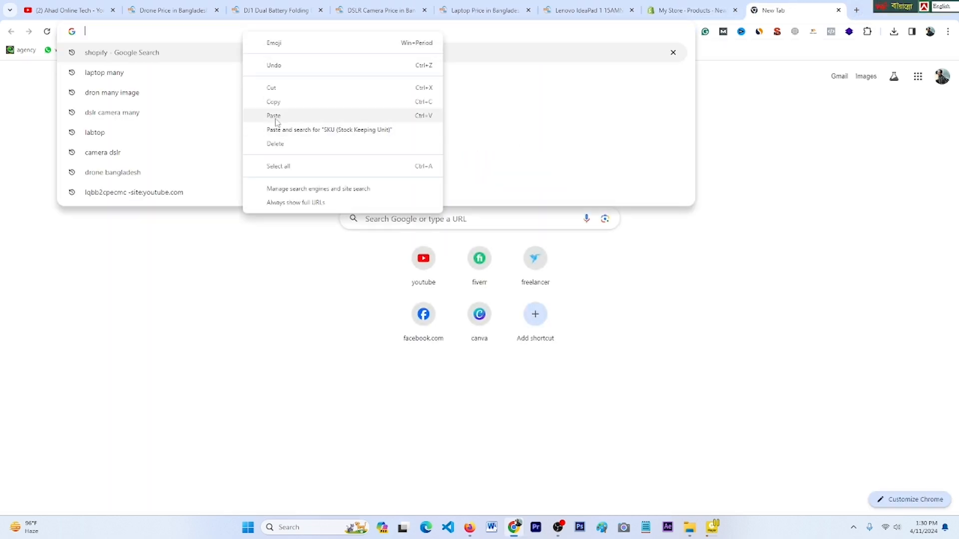
{"action": "left_click", "coordinate": [274, 115]}
{"action": "key", "text": "Return"}
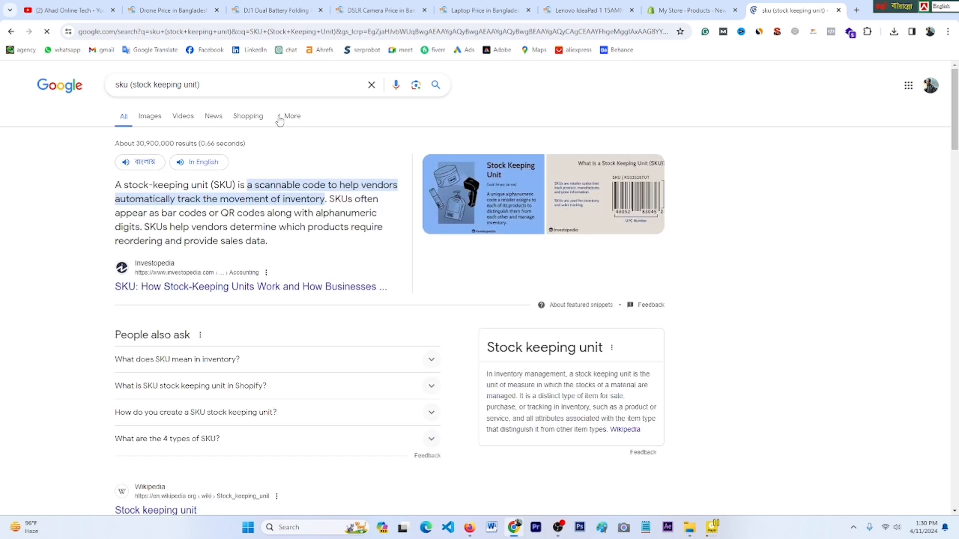
{"action": "left_click", "coordinate": [633, 195]}
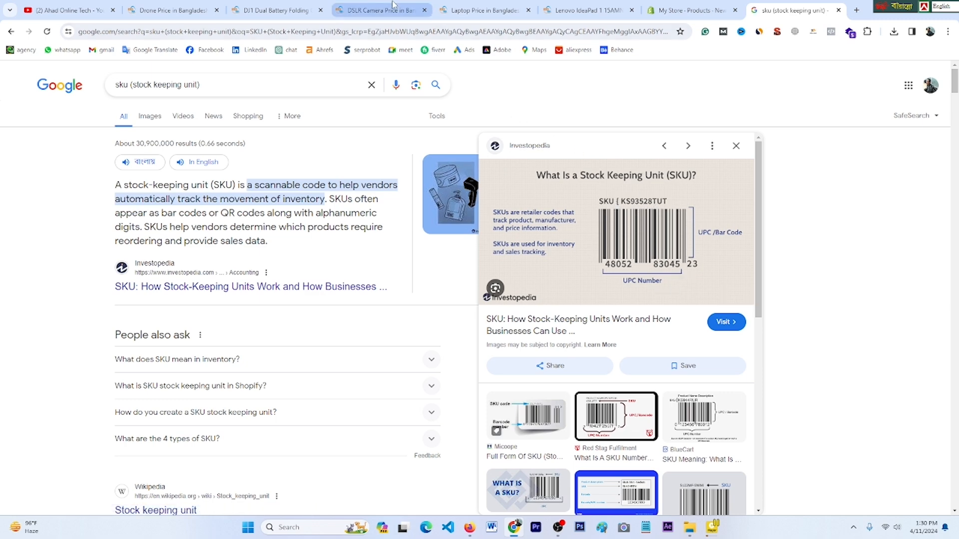
{"action": "left_click", "coordinate": [698, 11]}
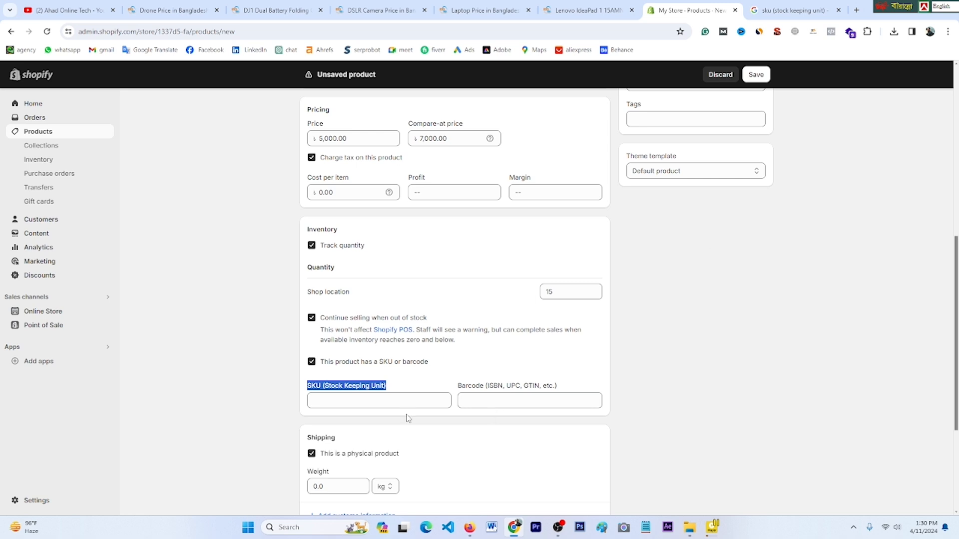
Step: Enter 250 kg in the drone's Shipping weight field
{"action": "scroll", "coordinate": [437, 419], "scroll_direction": "down", "scroll_amount": 3}
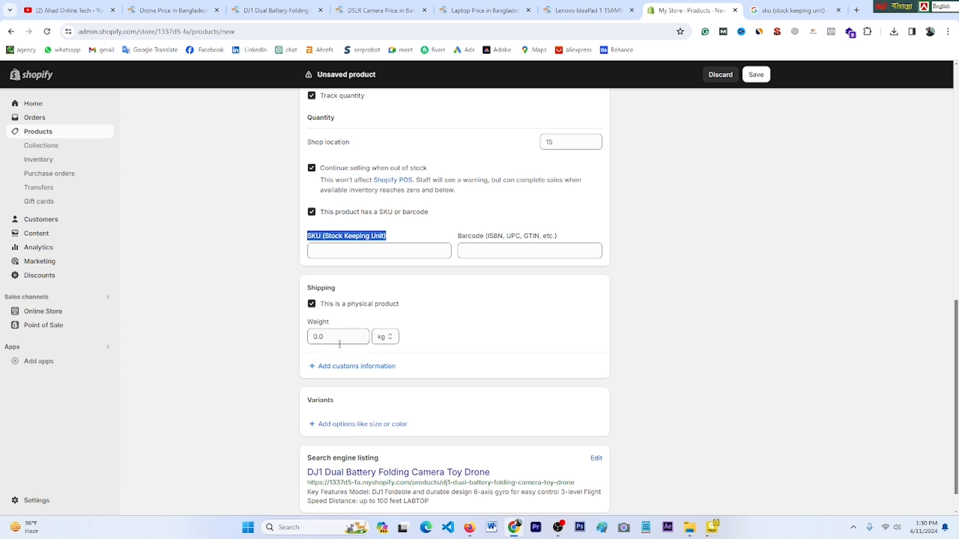
{"action": "scroll", "coordinate": [350, 320], "scroll_direction": "up", "scroll_amount": 9}
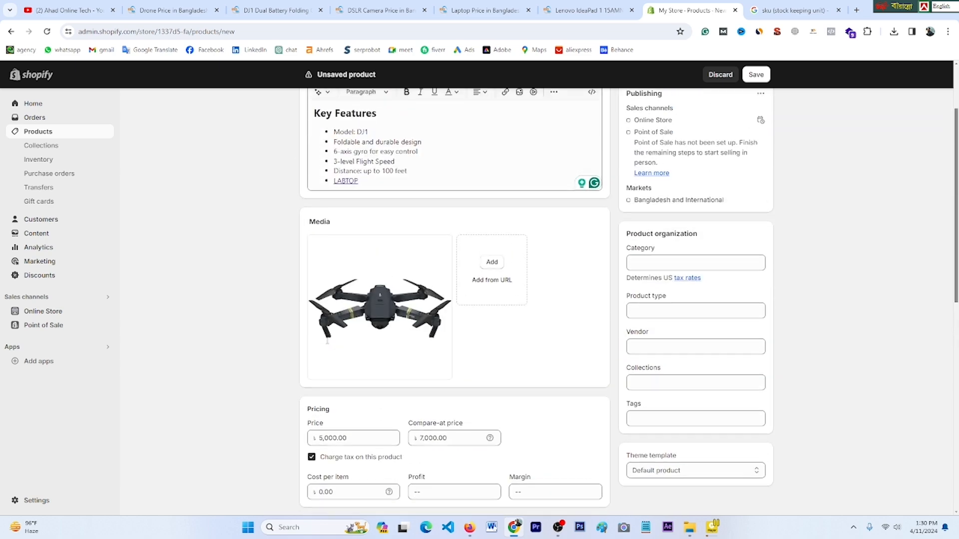
{"action": "scroll", "coordinate": [392, 353], "scroll_direction": "down", "scroll_amount": 6}
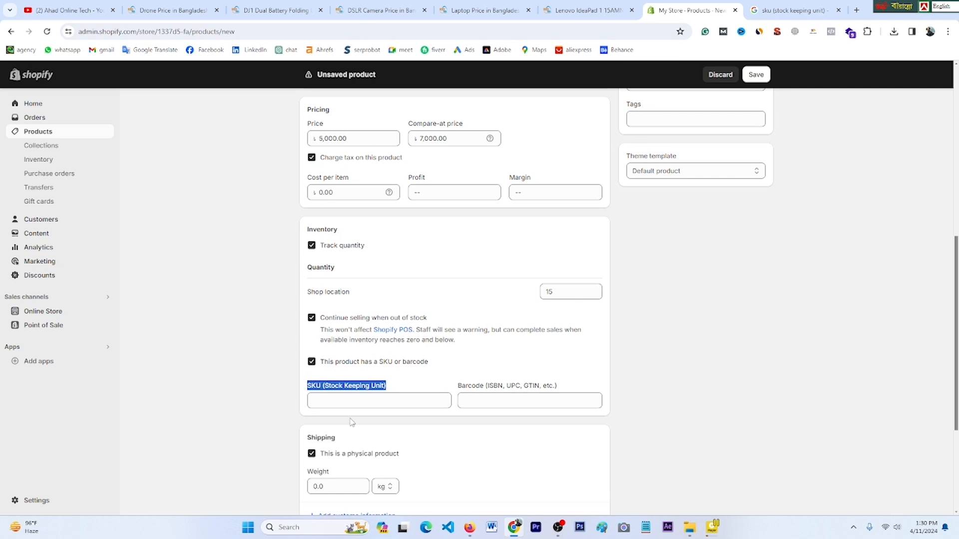
{"action": "scroll", "coordinate": [351, 423], "scroll_direction": "down", "scroll_amount": 2}
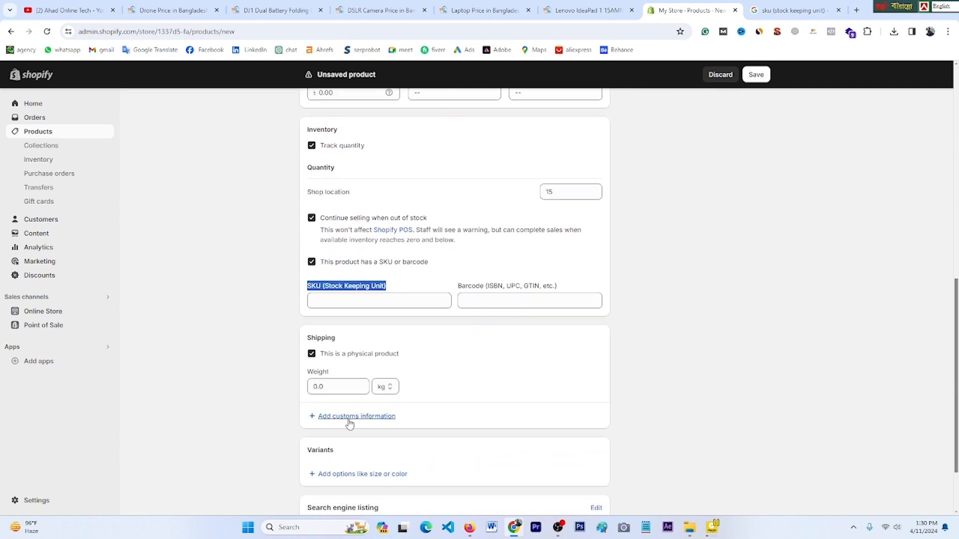
{"action": "left_click", "coordinate": [317, 387]}
{"action": "type", "text": "250"}
{"action": "scroll", "coordinate": [330, 384], "scroll_direction": "down", "scroll_amount": 1}
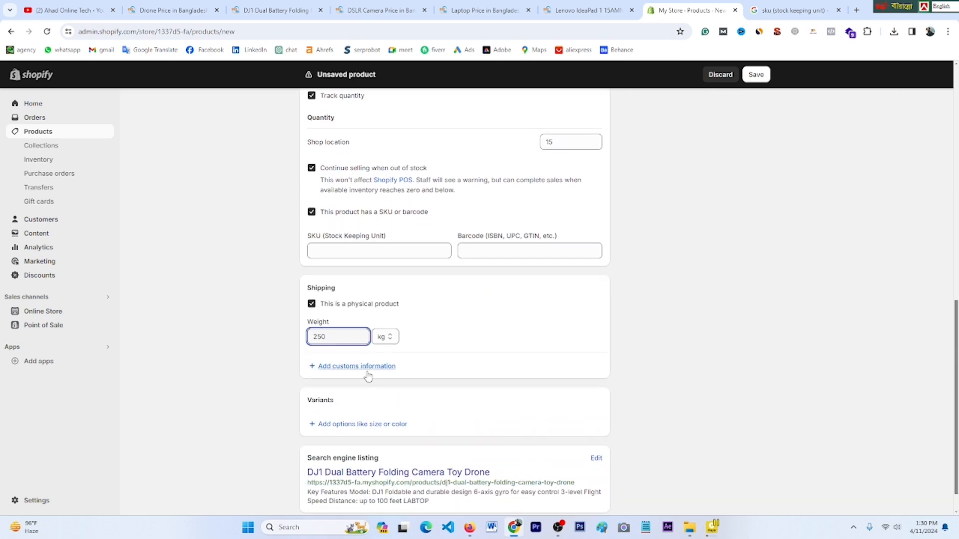
{"action": "scroll", "coordinate": [368, 377], "scroll_direction": "down", "scroll_amount": 1}
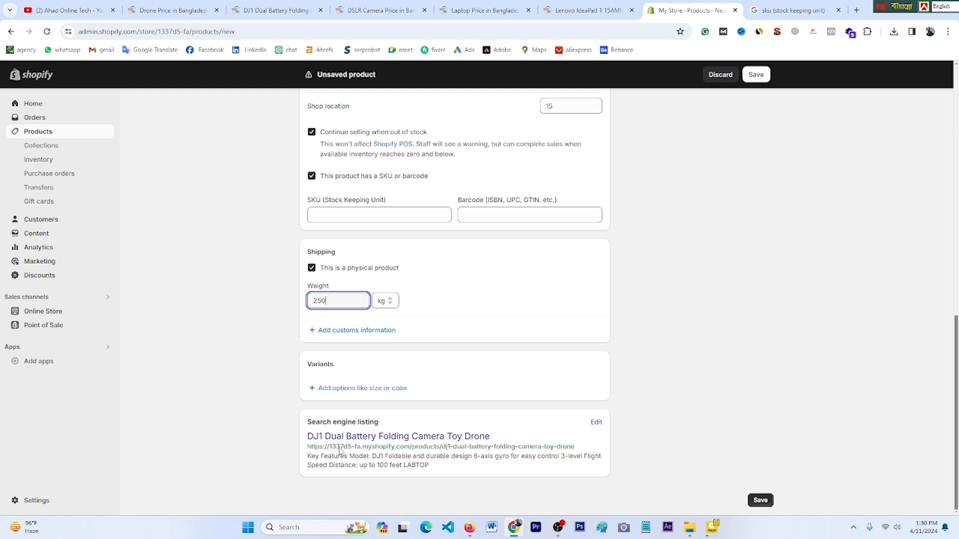
Step: Open the search engine listing editor, showing the drone title and Key Features description
{"action": "scroll", "coordinate": [385, 433], "scroll_direction": "up", "scroll_amount": 10}
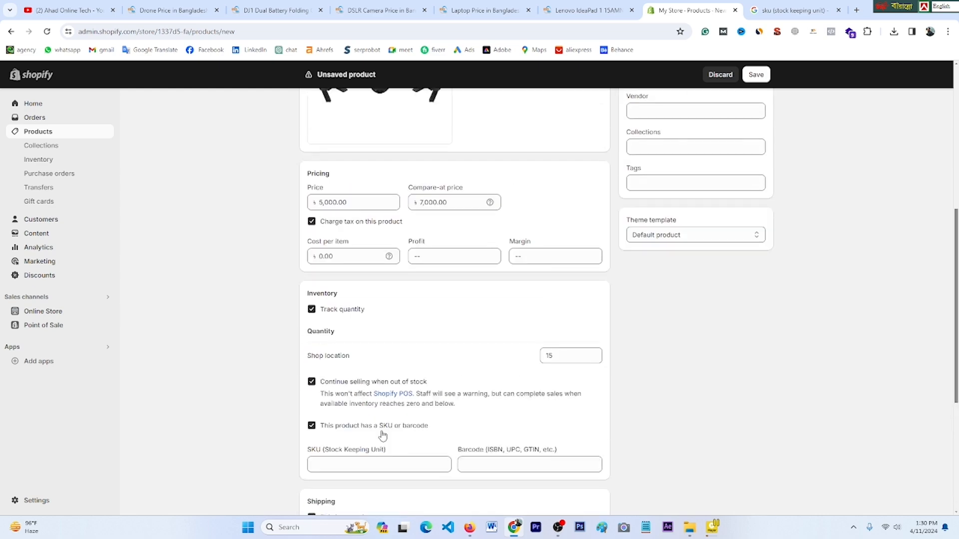
{"action": "scroll", "coordinate": [385, 434], "scroll_direction": "up", "scroll_amount": 1}
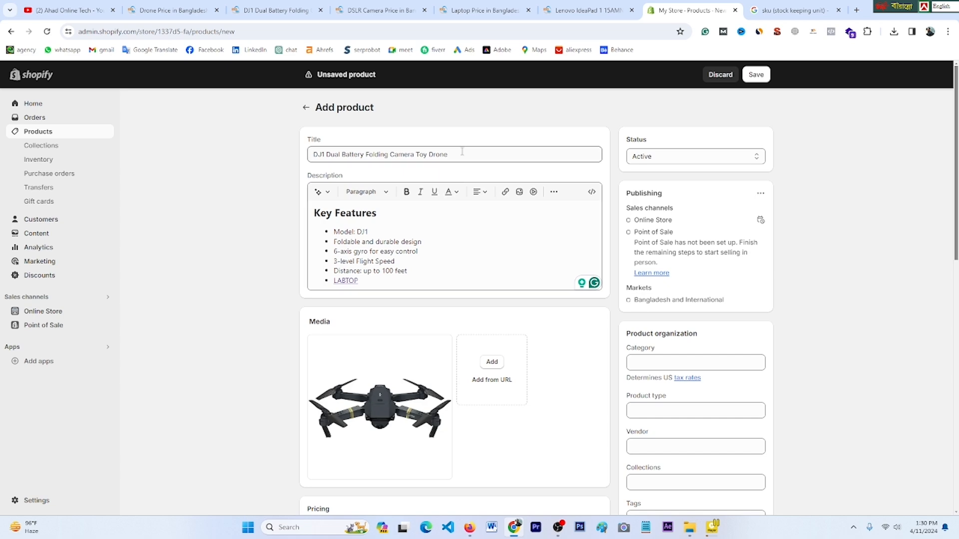
{"action": "left_click_drag", "start_coordinate": [464, 154], "coordinate": [294, 156]}
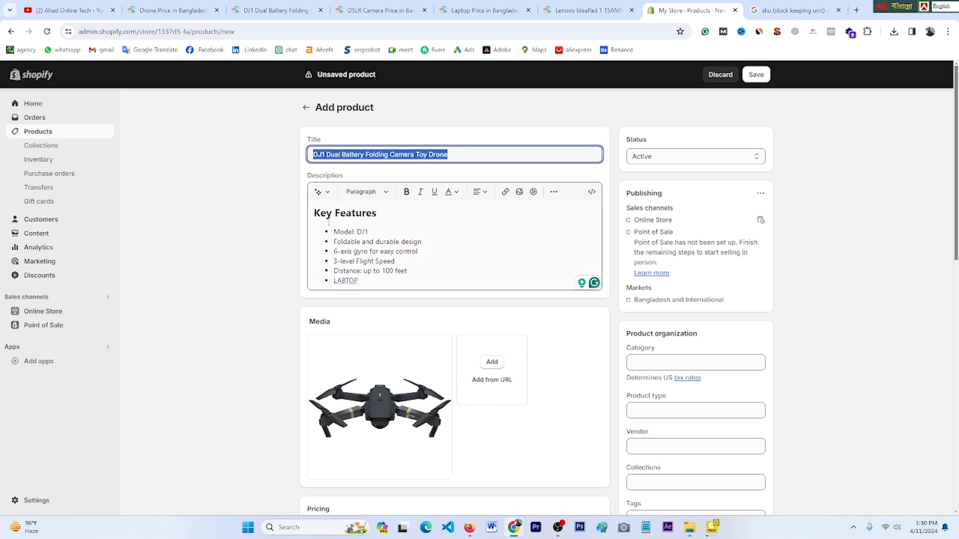
{"action": "scroll", "coordinate": [497, 422], "scroll_direction": "down", "scroll_amount": 15}
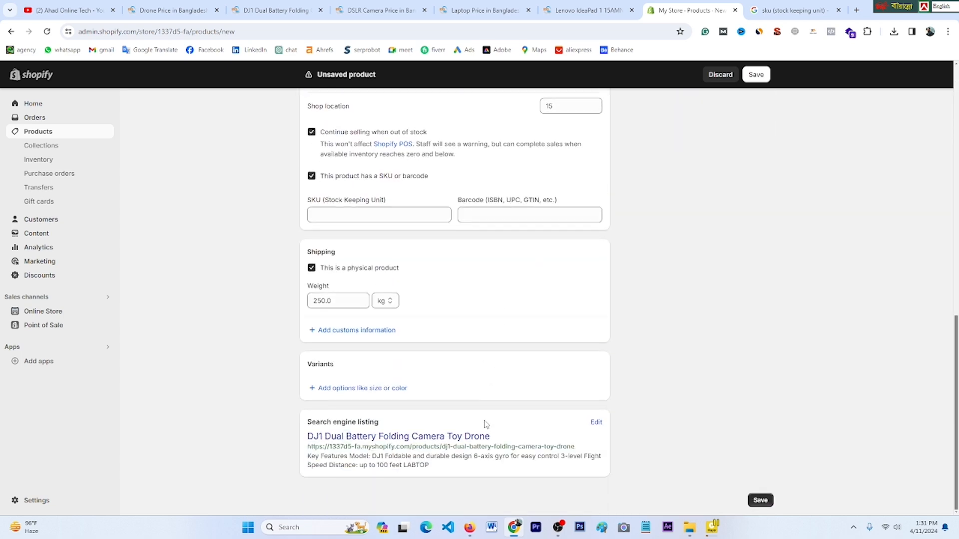
{"action": "scroll", "coordinate": [486, 424], "scroll_direction": "up", "scroll_amount": 15}
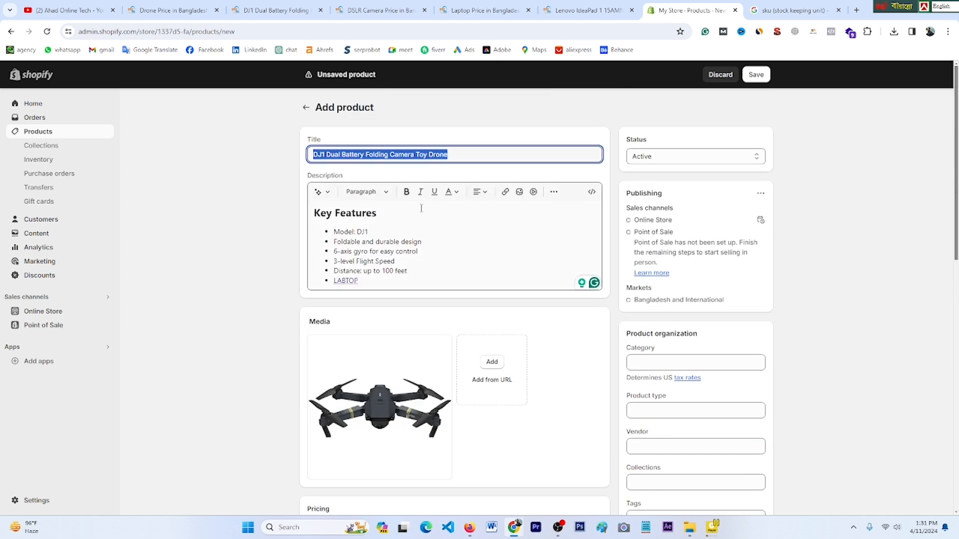
{"action": "scroll", "coordinate": [475, 364], "scroll_direction": "down", "scroll_amount": 15}
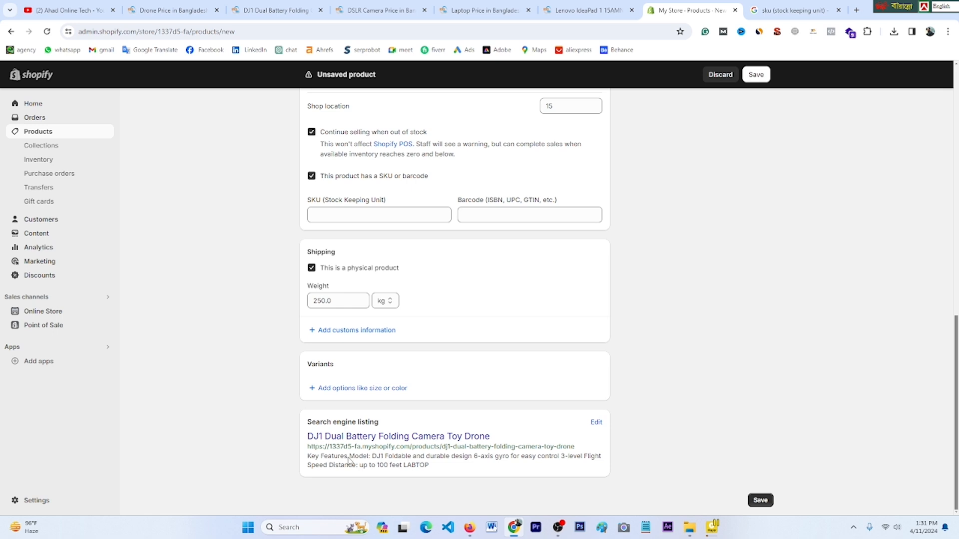
{"action": "left_click", "coordinate": [596, 423]}
{"action": "scroll", "coordinate": [540, 434], "scroll_direction": "down", "scroll_amount": 3}
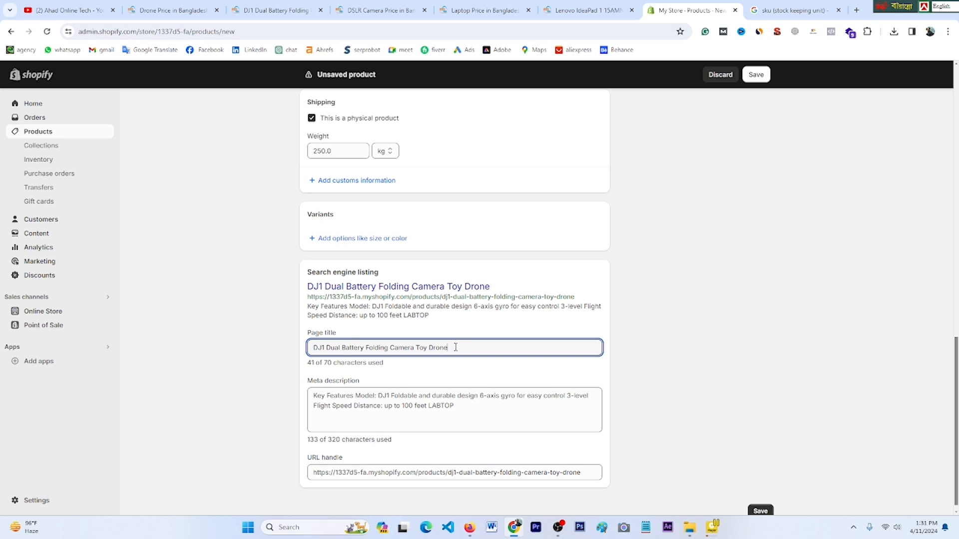
{"action": "left_click_drag", "start_coordinate": [454, 348], "coordinate": [426, 349]}
{"action": "scroll", "coordinate": [401, 408], "scroll_direction": "down", "scroll_amount": 1}
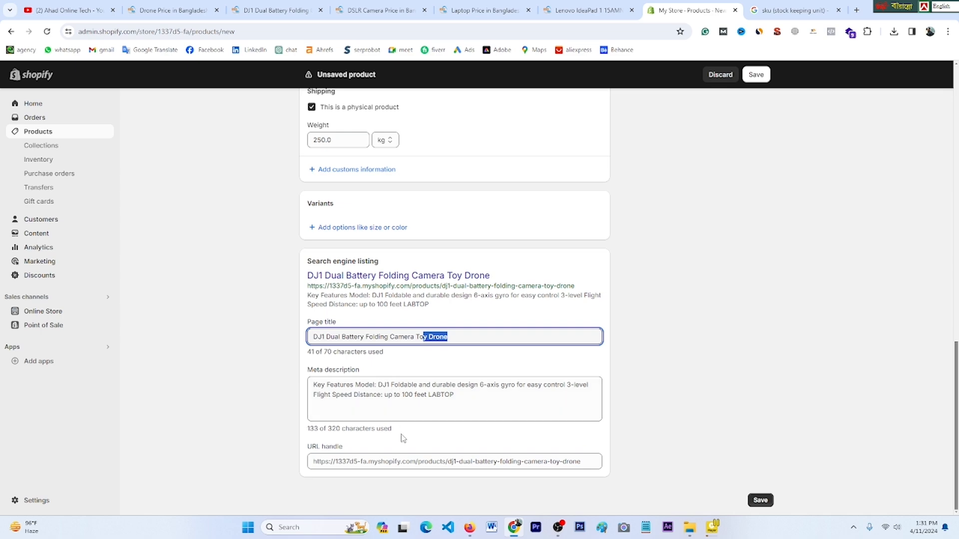
{"action": "scroll", "coordinate": [599, 389], "scroll_direction": "up", "scroll_amount": 20}
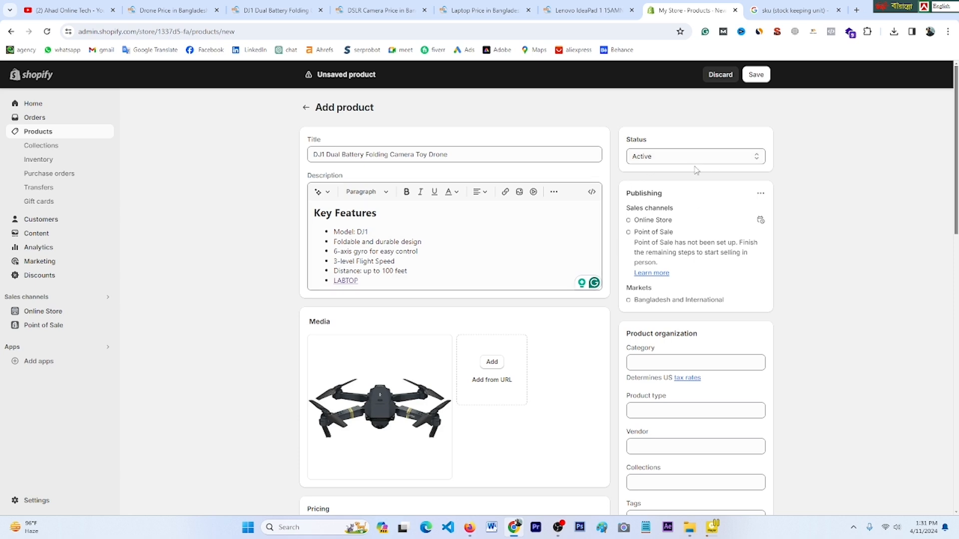
Step: Switch the product status to Draft, then back to Active
{"action": "left_click", "coordinate": [756, 162]}
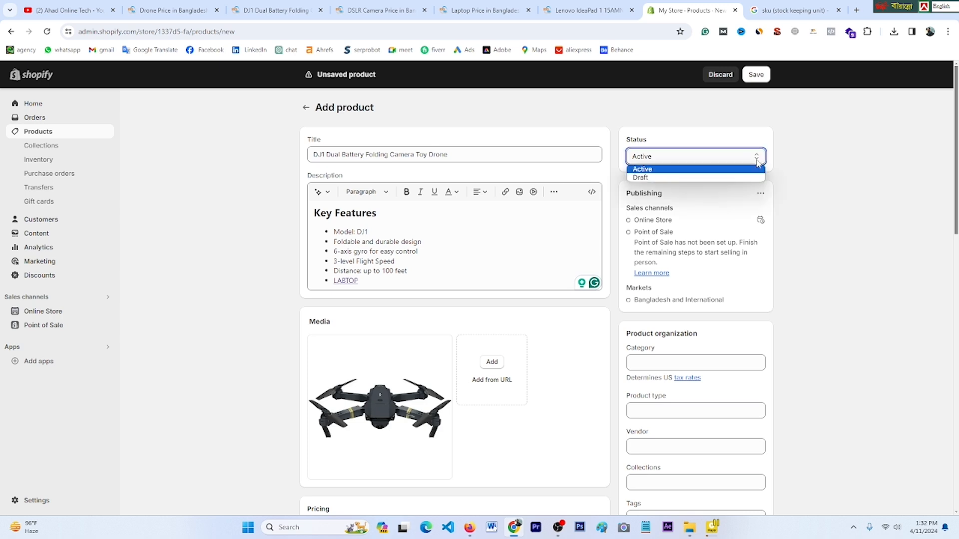
{"action": "left_click", "coordinate": [645, 178]}
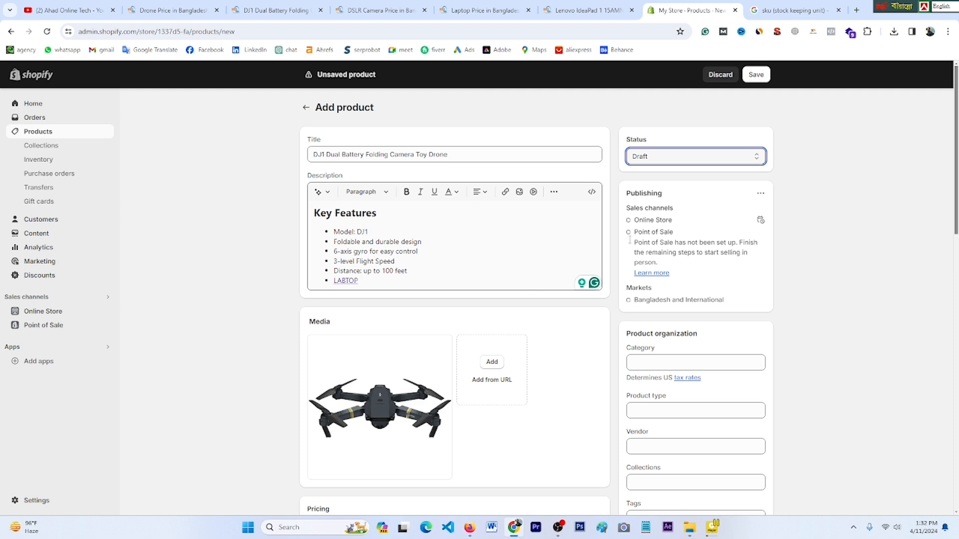
{"action": "left_click", "coordinate": [758, 159]}
{"action": "left_click", "coordinate": [675, 168]}
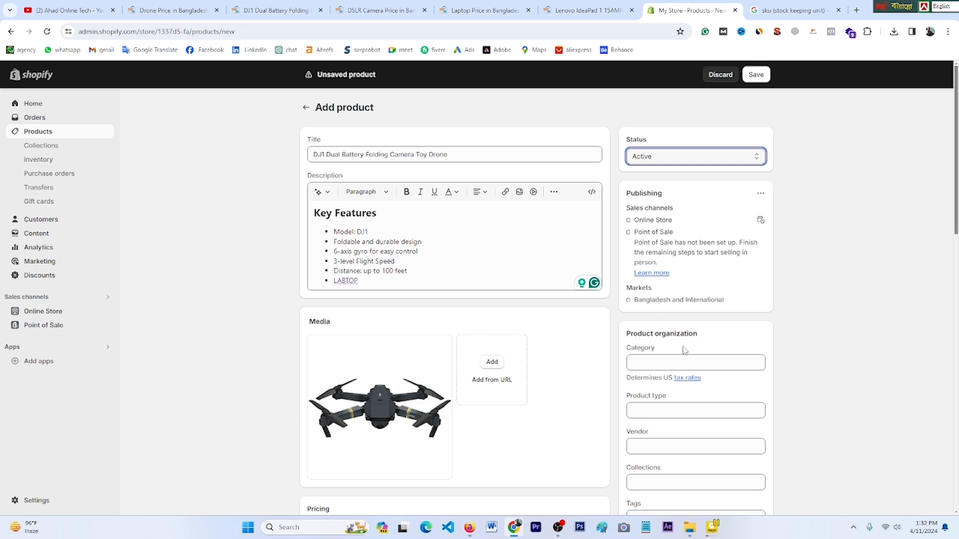
Step: Choose Electronics as the drone's product category
{"action": "left_click", "coordinate": [673, 365]}
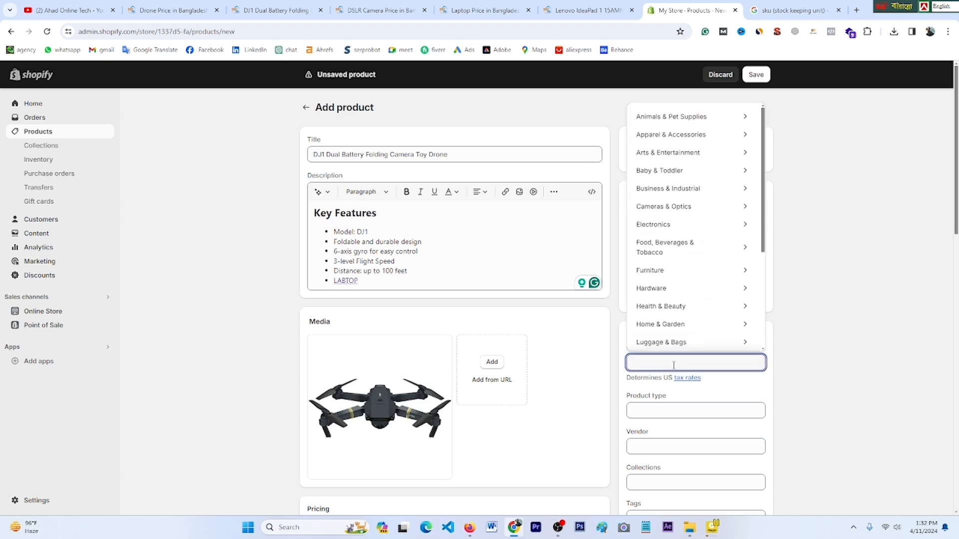
{"action": "scroll", "coordinate": [679, 215], "scroll_direction": "down", "scroll_amount": 3}
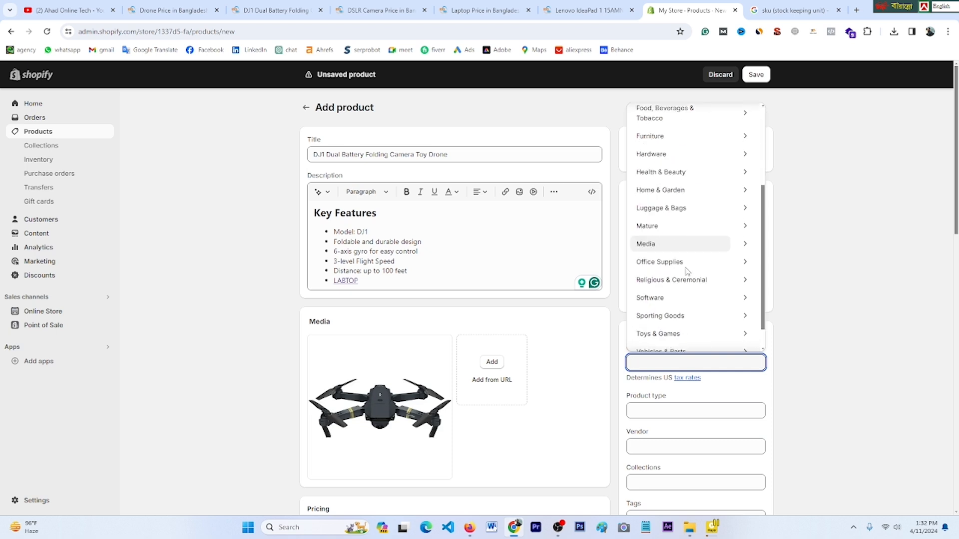
{"action": "scroll", "coordinate": [677, 324], "scroll_direction": "up", "scroll_amount": 4}
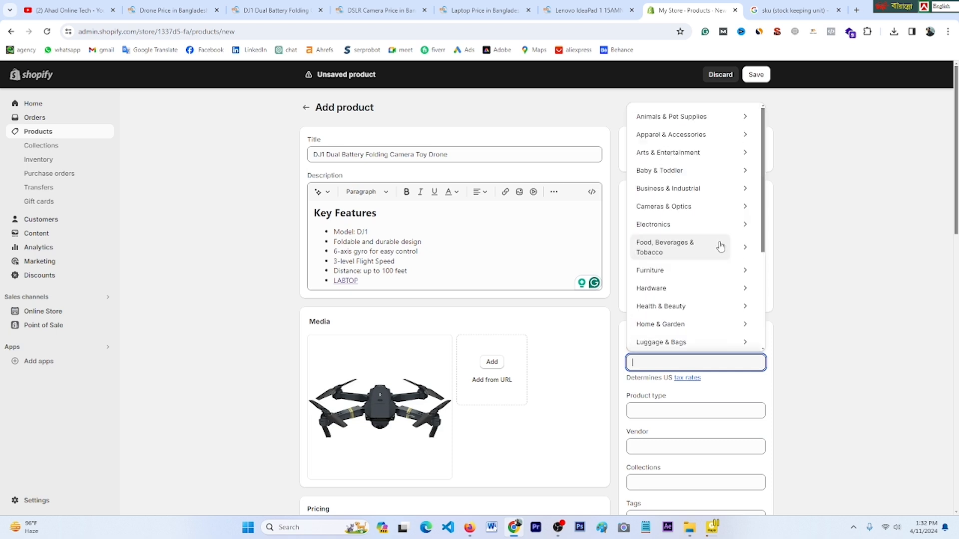
{"action": "left_click", "coordinate": [695, 229]}
{"action": "scroll", "coordinate": [725, 350], "scroll_direction": "down", "scroll_amount": 2}
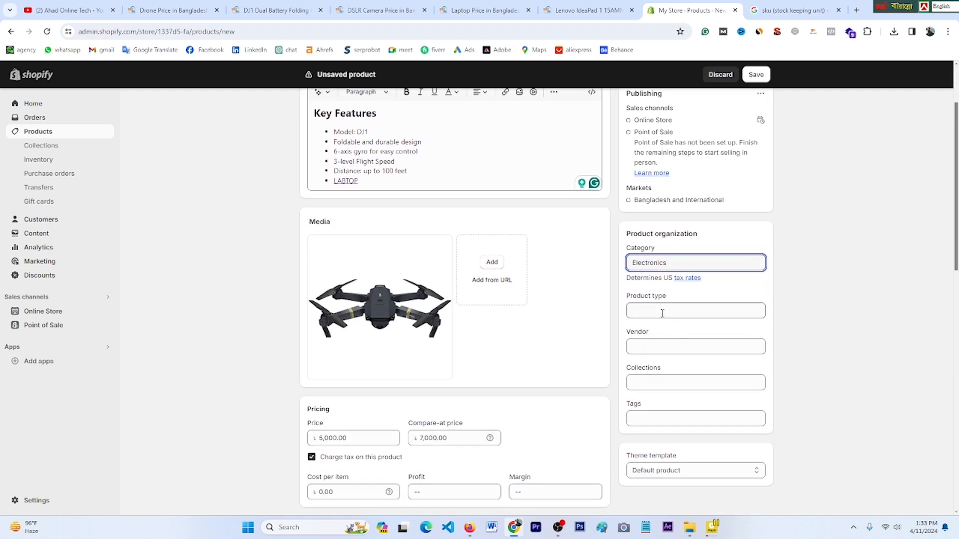
{"action": "left_click", "coordinate": [649, 312]}
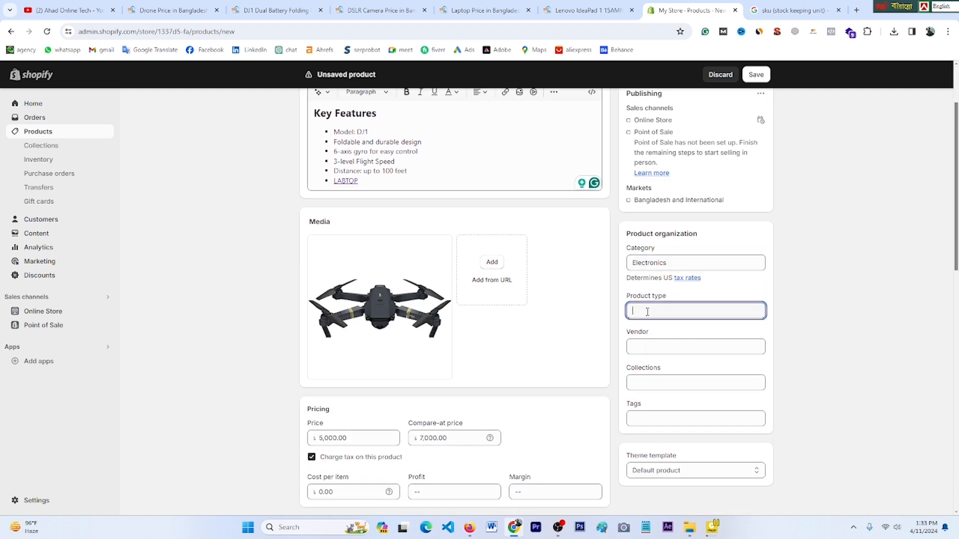
Step: Copy 'Drone' from the title and paste it as the product type
{"action": "scroll", "coordinate": [657, 307], "scroll_direction": "up", "scroll_amount": 2}
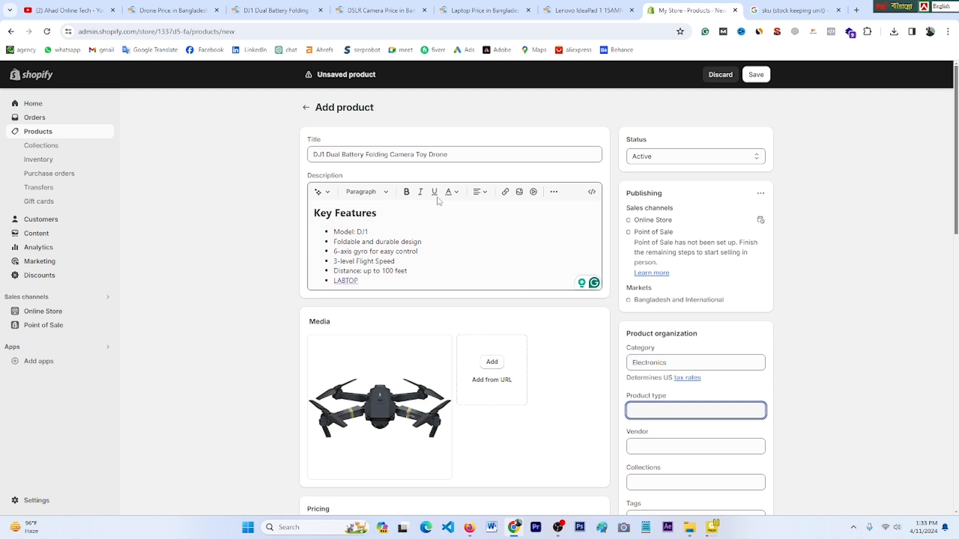
{"action": "double_click", "coordinate": [444, 155]}
{"action": "key", "text": "ctrl+c"}
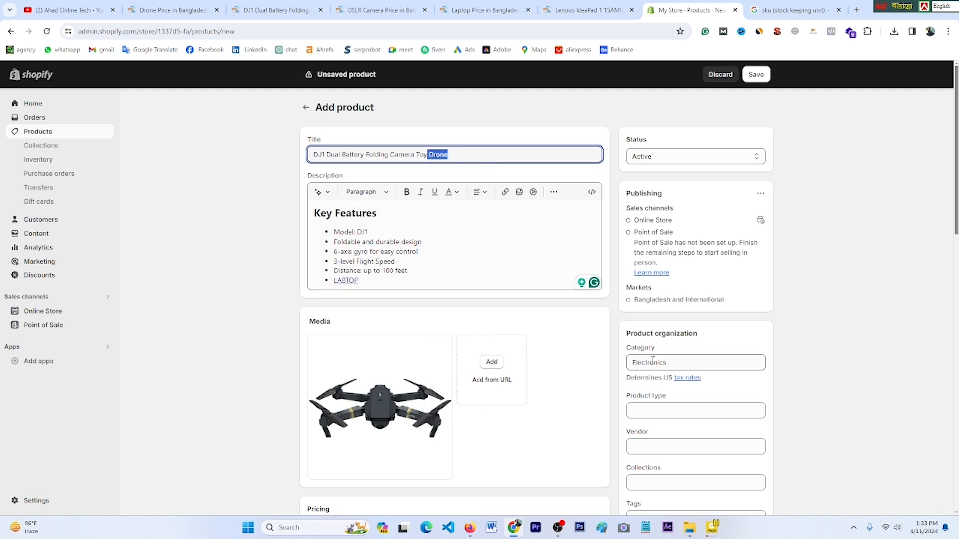
{"action": "left_click", "coordinate": [650, 415]}
{"action": "right_click", "coordinate": [649, 413]}
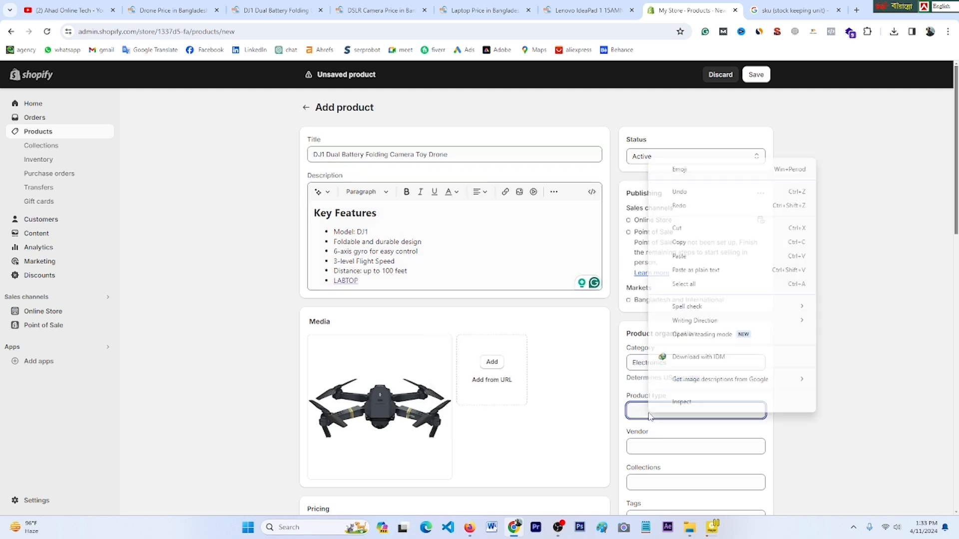
{"action": "left_click", "coordinate": [678, 263]}
Step: Get the Vendor field ready for the store name
{"action": "left_click", "coordinate": [681, 444]}
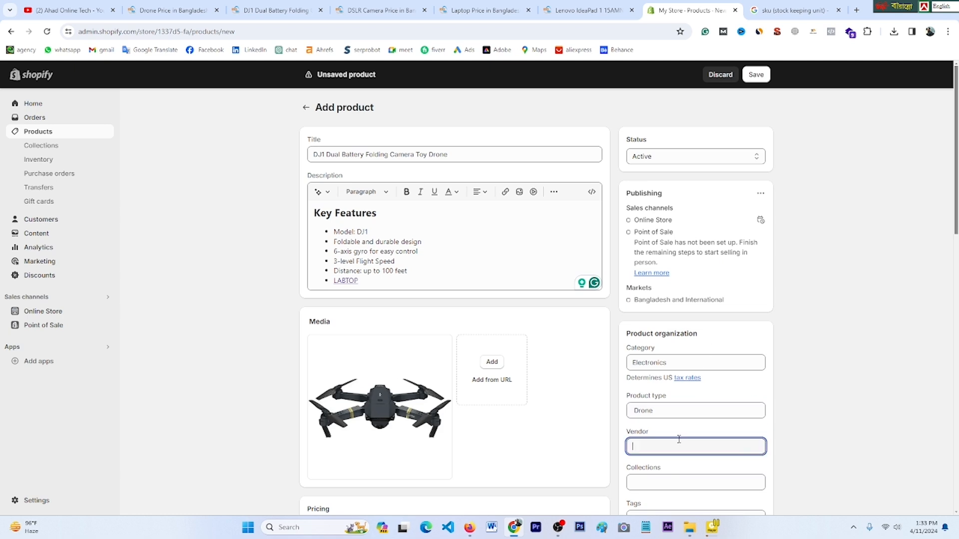
{"action": "scroll", "coordinate": [646, 345], "scroll_direction": "down", "scroll_amount": 2}
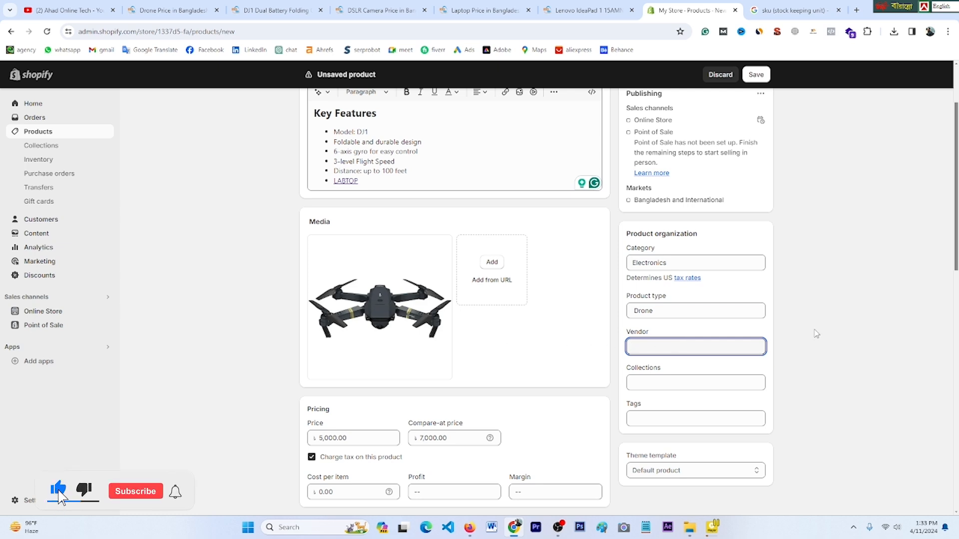
{"action": "left_click", "coordinate": [648, 338]}
{"action": "double_click", "coordinate": [643, 333]}
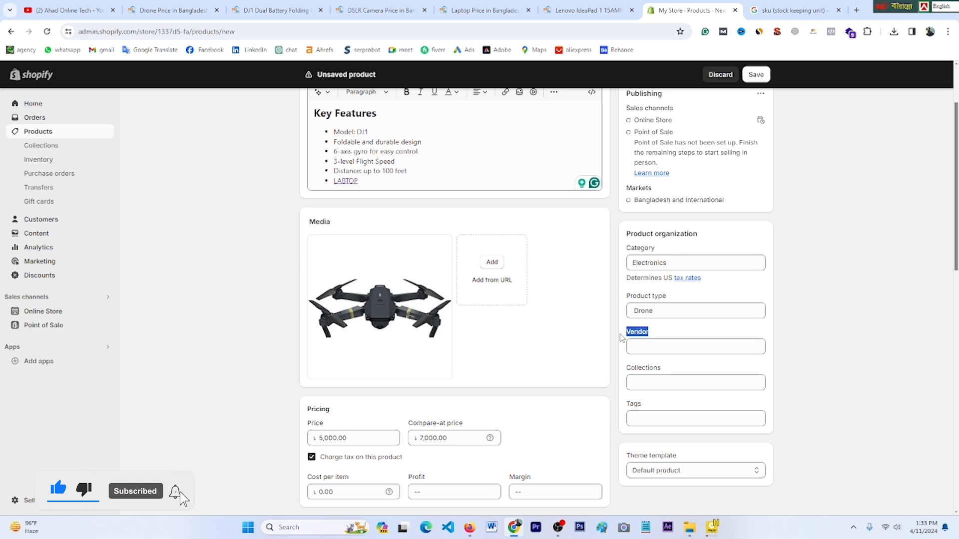
{"action": "left_click", "coordinate": [646, 347]}
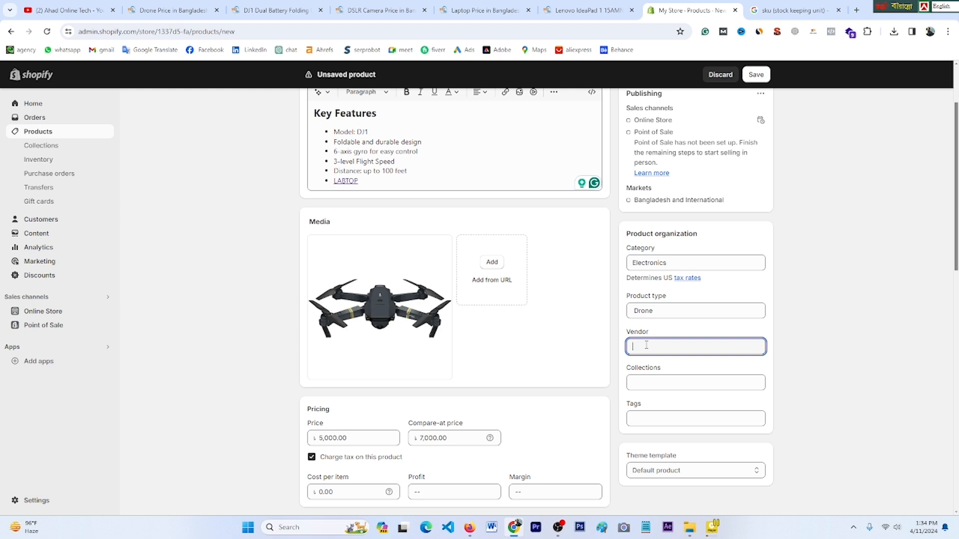
Step: Enter the store name as vendor and add the tags dron and camera dron
{"action": "type", "text": "Ahad Store"}
{"action": "scroll", "coordinate": [674, 347], "scroll_direction": "down", "scroll_amount": 2}
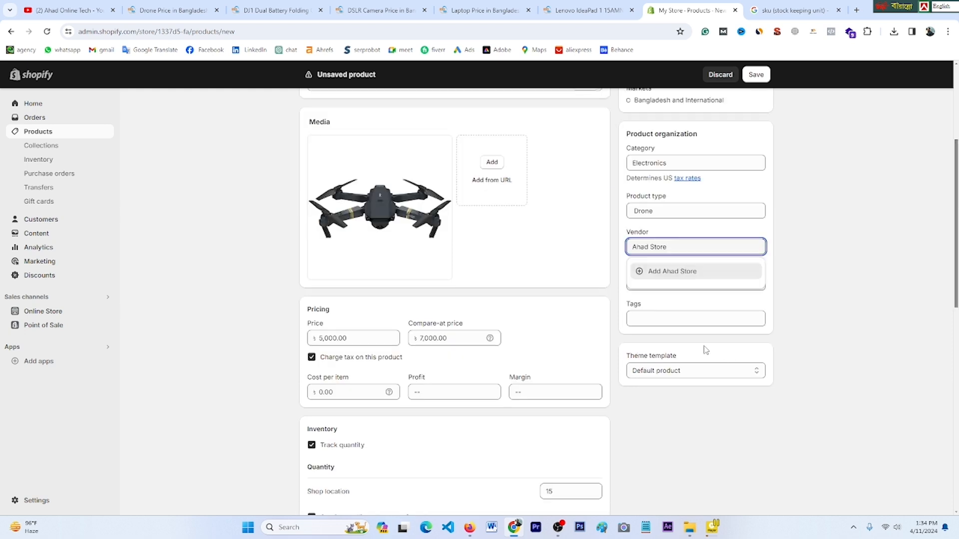
{"action": "left_click", "coordinate": [650, 321]}
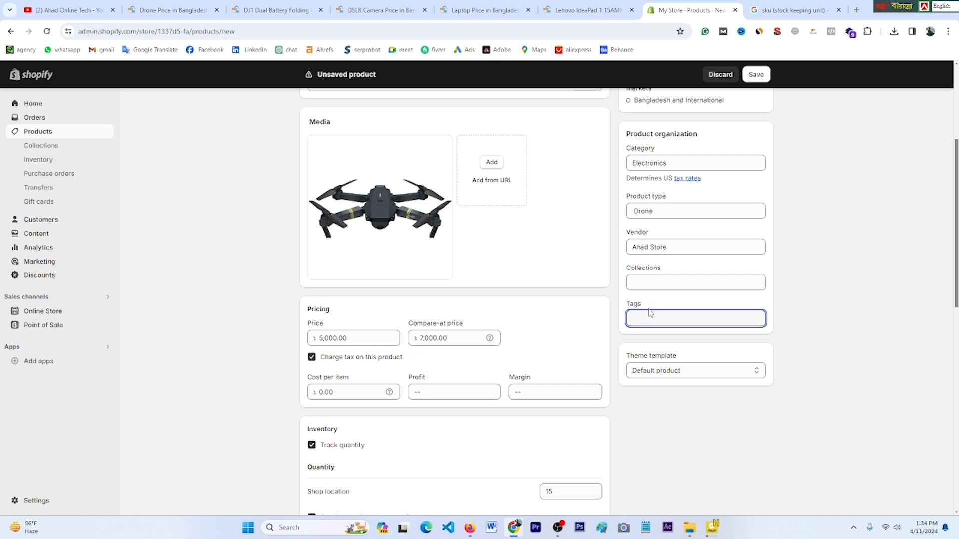
{"action": "scroll", "coordinate": [650, 317], "scroll_direction": "up", "scroll_amount": 1}
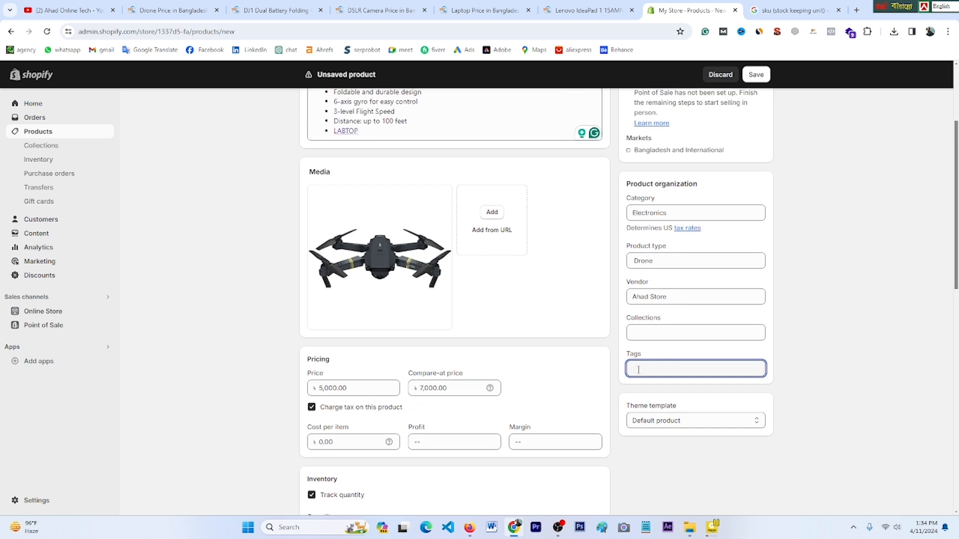
{"action": "type", "text": "dron"}
{"action": "key", "text": "Return"}
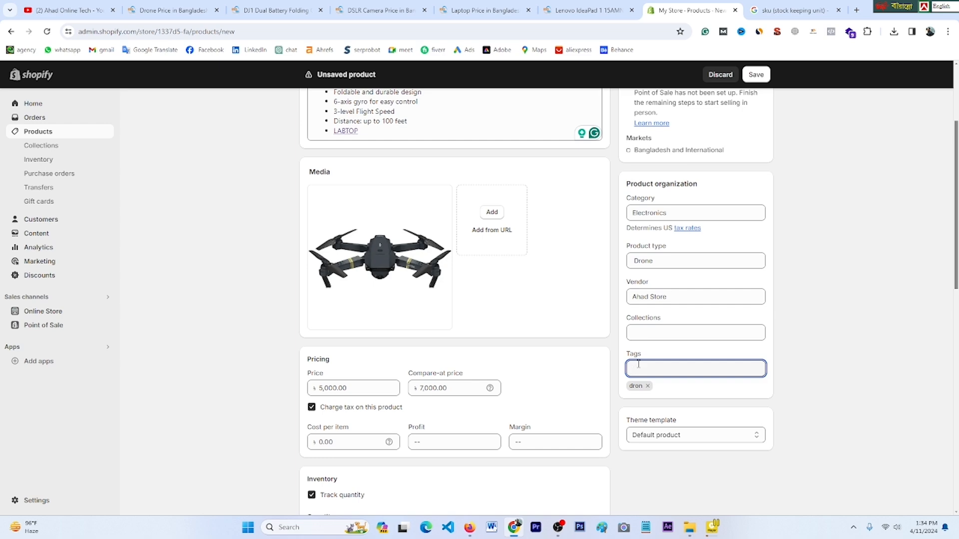
{"action": "type", "text": "camera dron"}
{"action": "key", "text": "Return"}
{"action": "scroll", "coordinate": [639, 364], "scroll_direction": "down", "scroll_amount": 2}
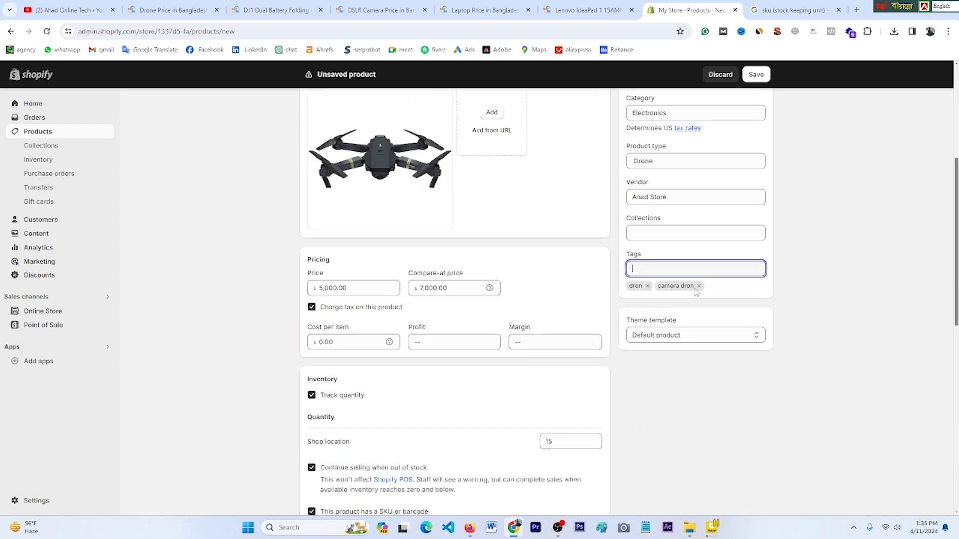
{"action": "scroll", "coordinate": [666, 436], "scroll_direction": "down", "scroll_amount": 5}
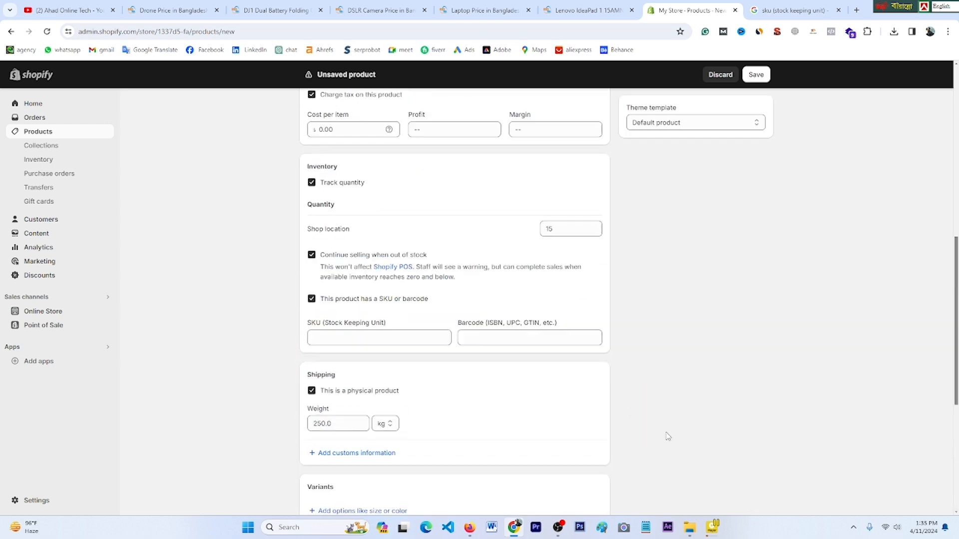
{"action": "scroll", "coordinate": [666, 436], "scroll_direction": "up", "scroll_amount": 10}
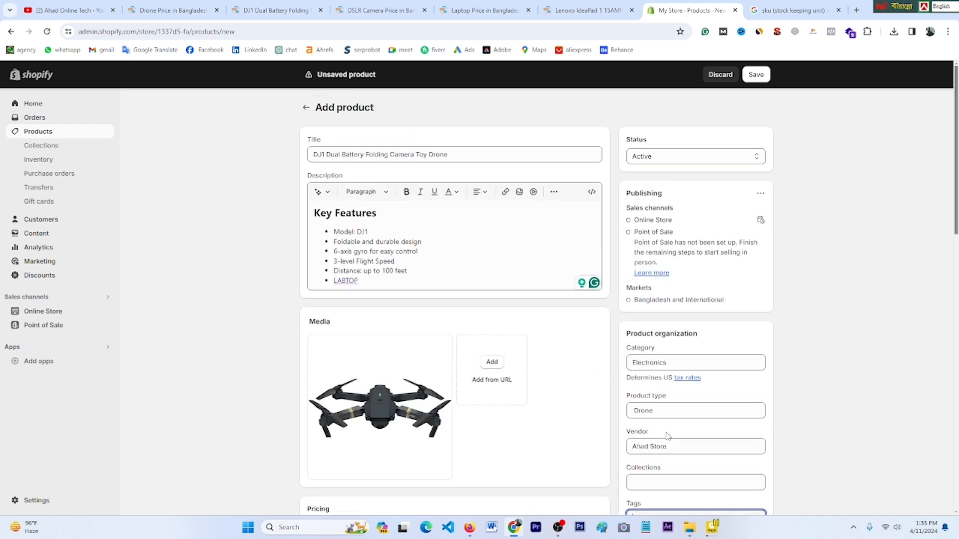
Step: Save the DJ1 drone product, then open a blank Add product form from Products
{"action": "left_click", "coordinate": [757, 74]}
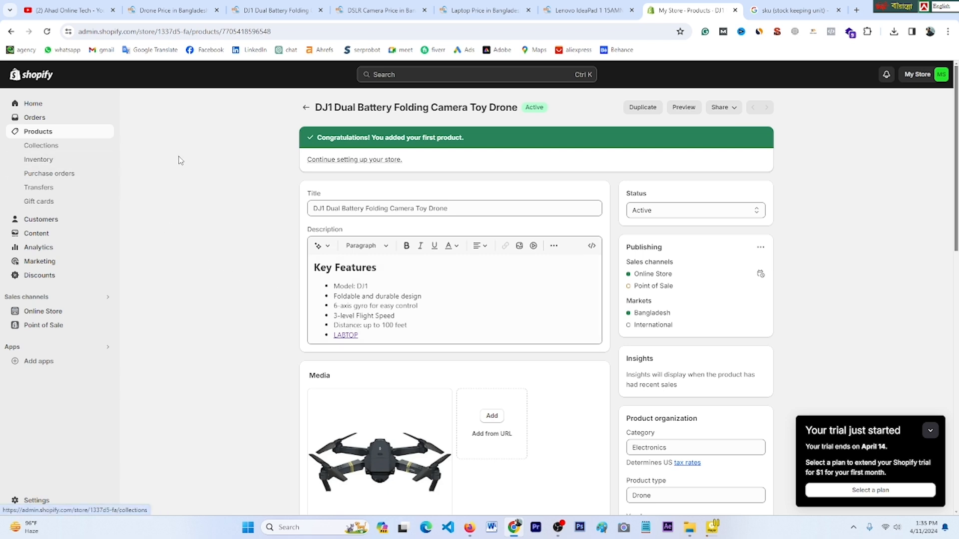
{"action": "left_click", "coordinate": [51, 134]}
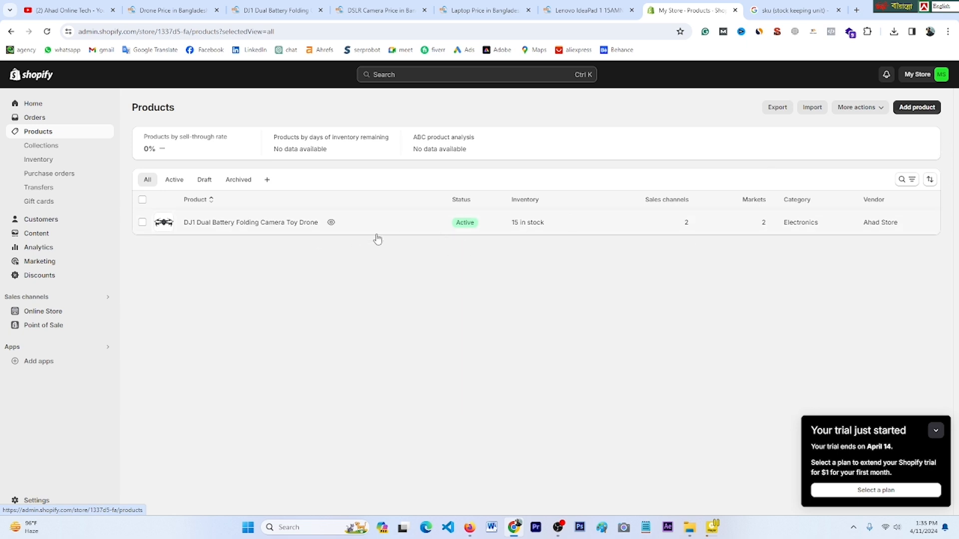
{"action": "left_click", "coordinate": [916, 108]}
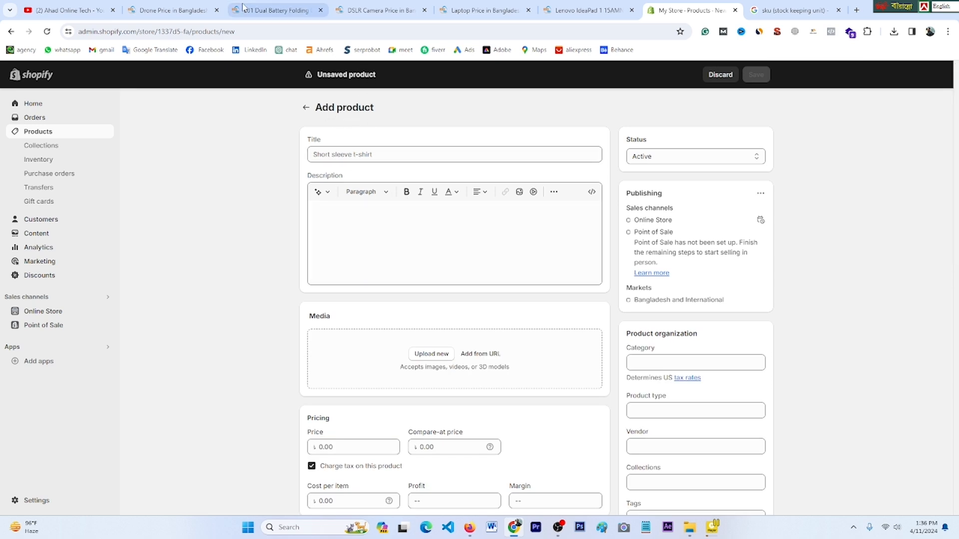
Step: Copy the S89 drone's title from its StarTech page into the new Shopify product's title
{"action": "left_click", "coordinate": [186, 8]}
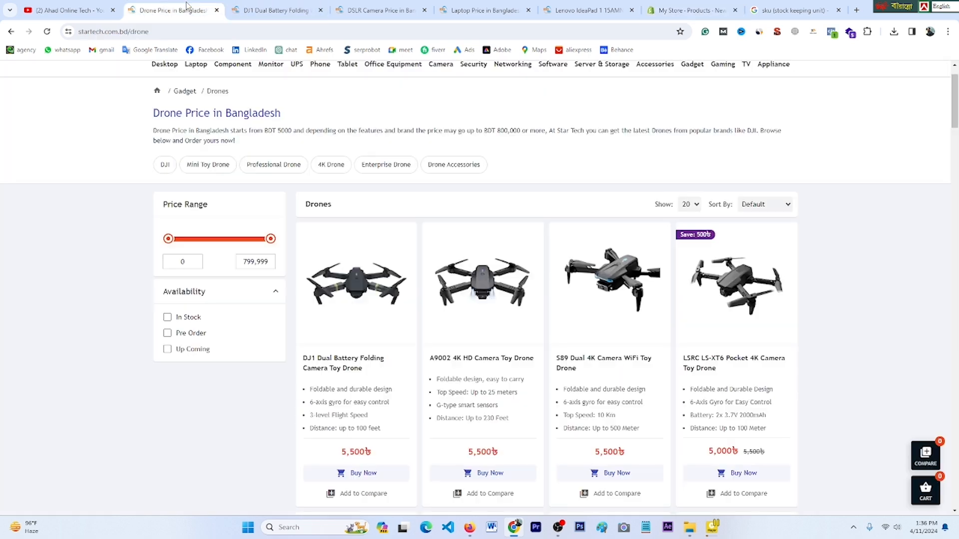
{"action": "left_click", "coordinate": [620, 332]}
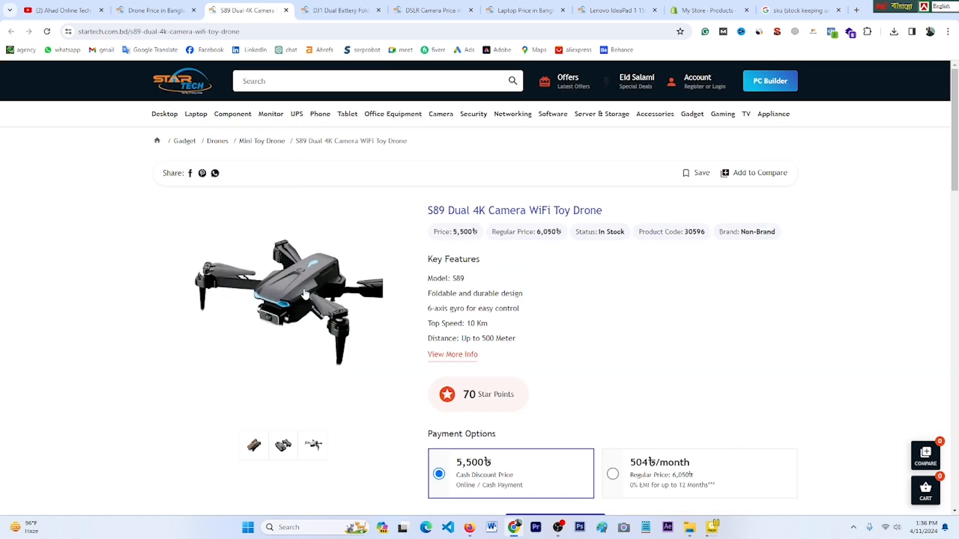
{"action": "left_click_drag", "start_coordinate": [609, 216], "coordinate": [424, 214]}
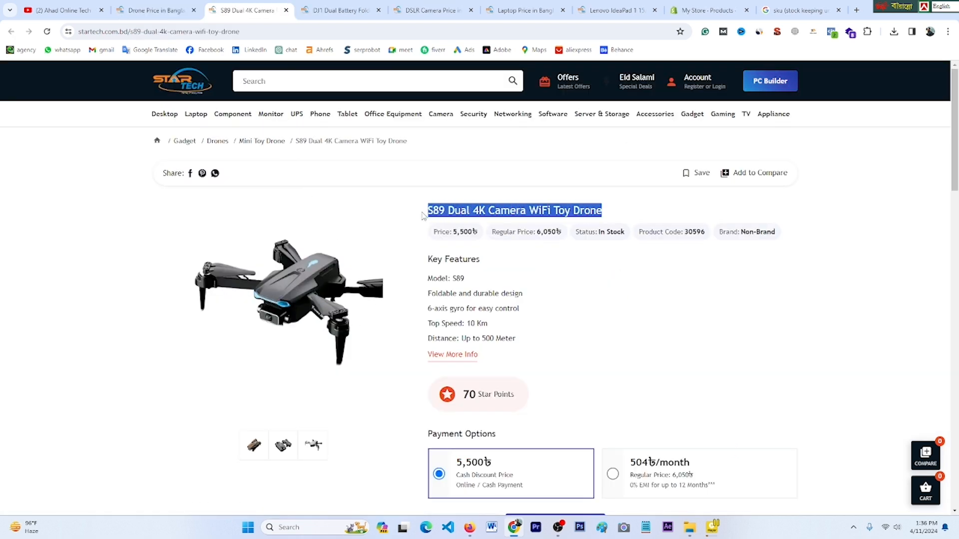
{"action": "right_click", "coordinate": [470, 221]}
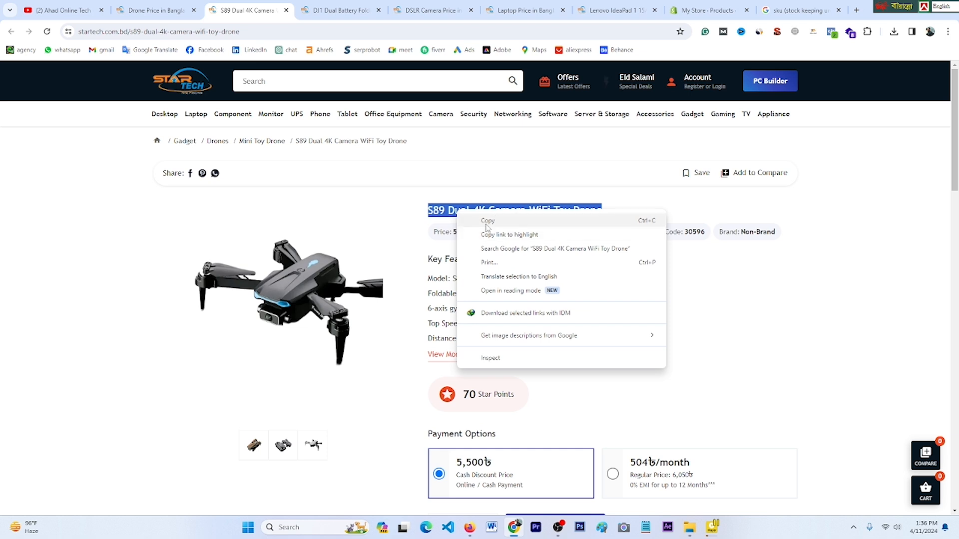
{"action": "left_click", "coordinate": [487, 221]}
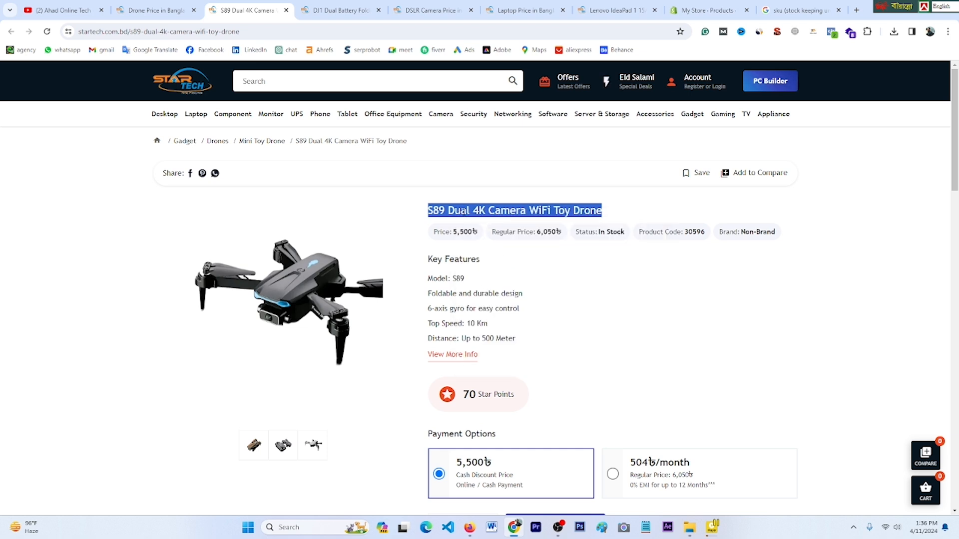
{"action": "left_click", "coordinate": [707, 10]}
{"action": "left_click", "coordinate": [332, 154]}
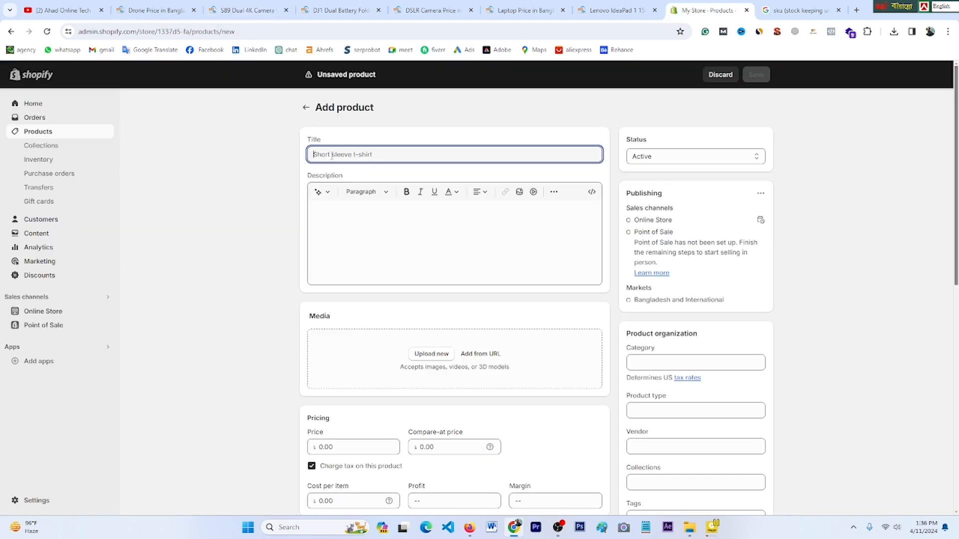
{"action": "right_click", "coordinate": [331, 158]}
{"action": "left_click", "coordinate": [393, 258]}
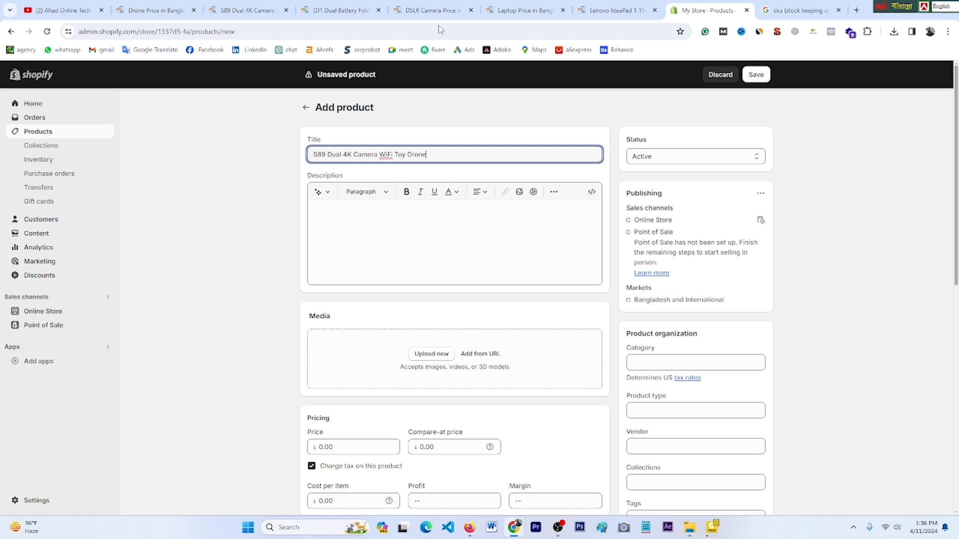
Step: Paste the drone's Key Features list from StarTech into the Shopify product description
{"action": "left_click", "coordinate": [262, 10]}
{"action": "left_click_drag", "start_coordinate": [428, 258], "coordinate": [535, 338]}
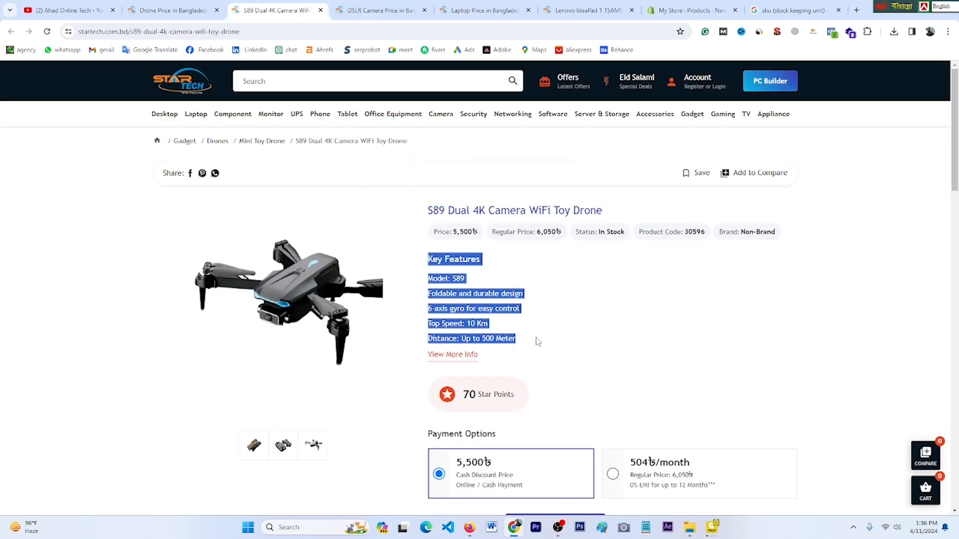
{"action": "right_click", "coordinate": [440, 258]}
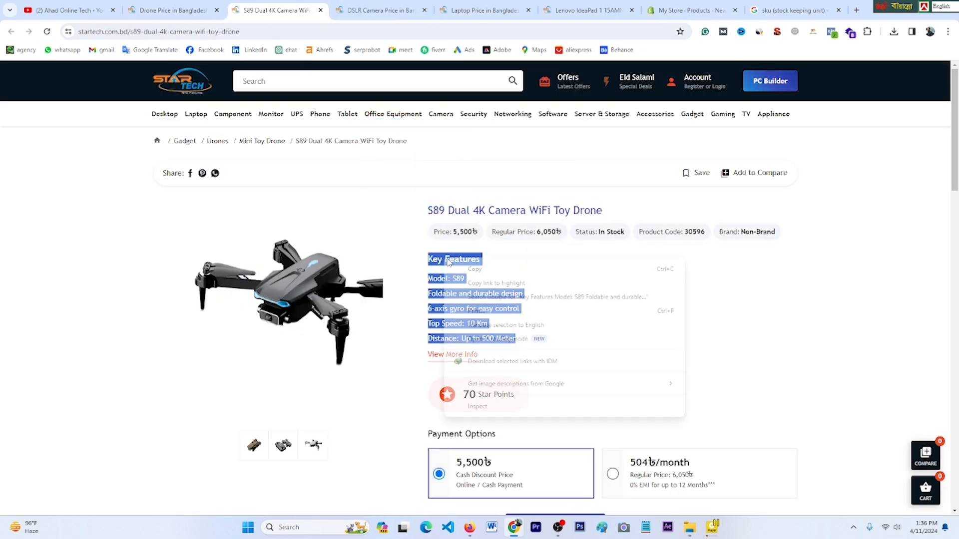
{"action": "left_click", "coordinate": [462, 271]}
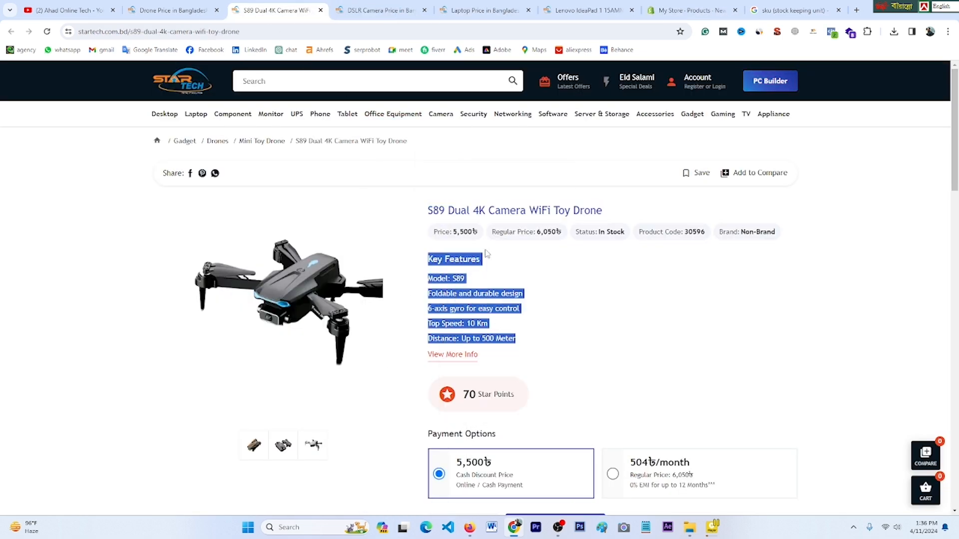
{"action": "left_click", "coordinate": [689, 10]}
{"action": "left_click", "coordinate": [364, 230]}
{"action": "right_click", "coordinate": [365, 231]}
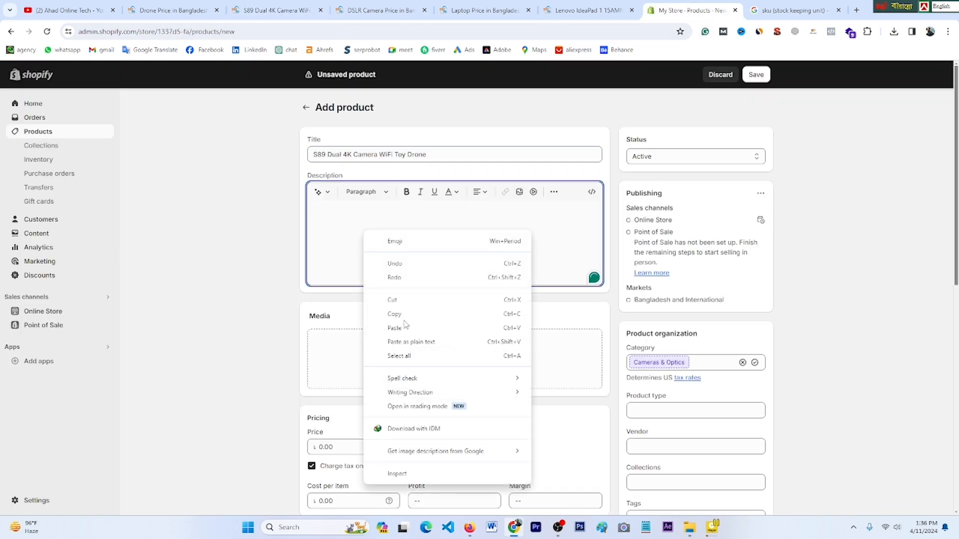
{"action": "left_click", "coordinate": [407, 326]}
{"action": "scroll", "coordinate": [420, 329], "scroll_direction": "down", "scroll_amount": 1}
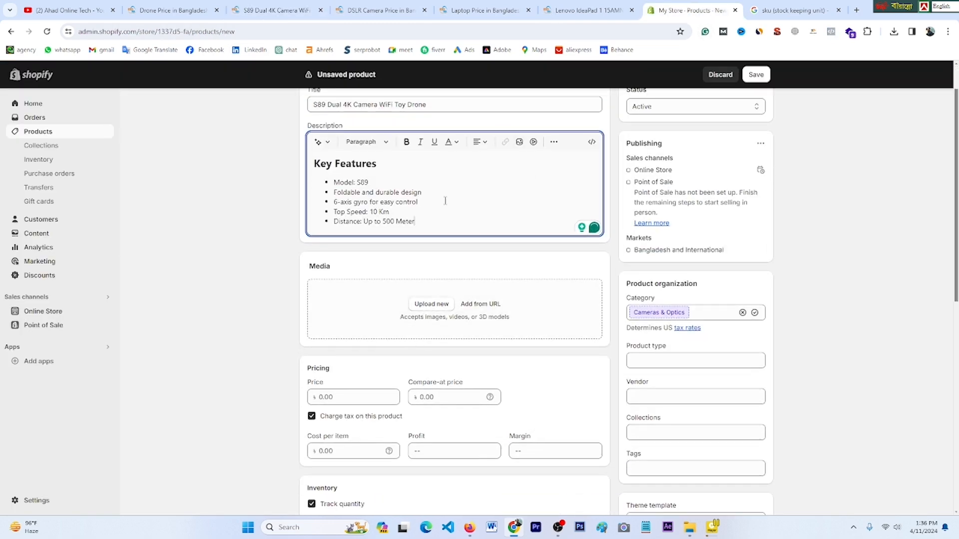
Step: Save the S89 drone photo from StarTech to the Desktop as s89-05-500x500
{"action": "left_click", "coordinate": [278, 9]}
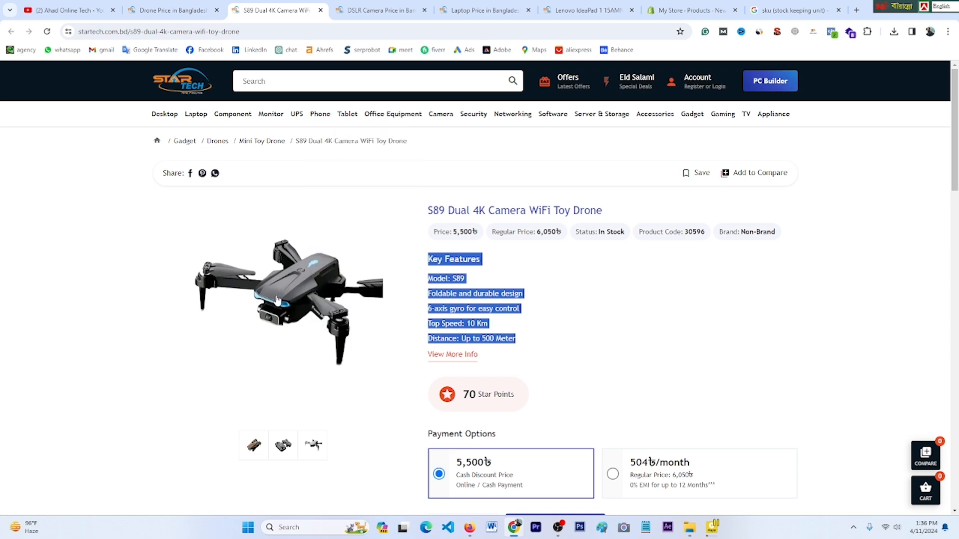
{"action": "right_click", "coordinate": [266, 284]}
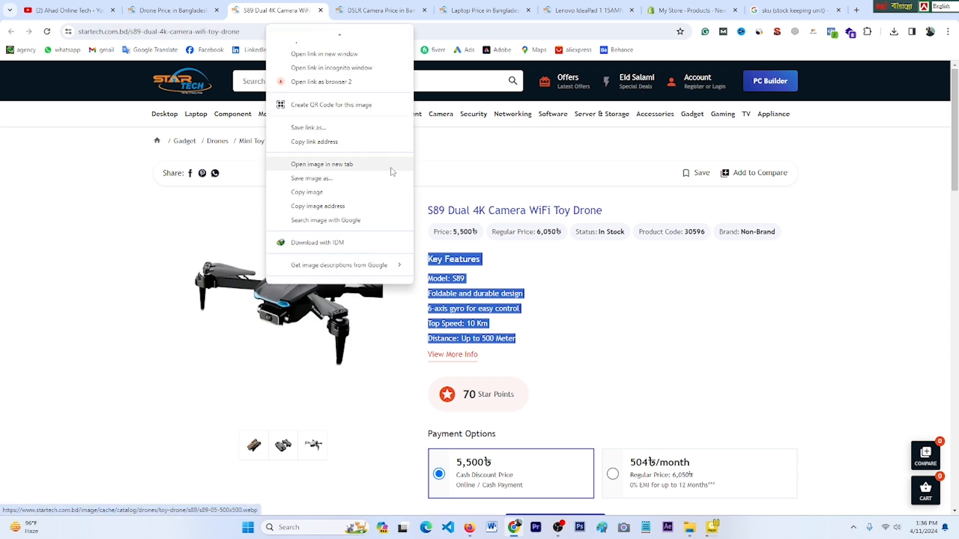
{"action": "left_click", "coordinate": [326, 179]}
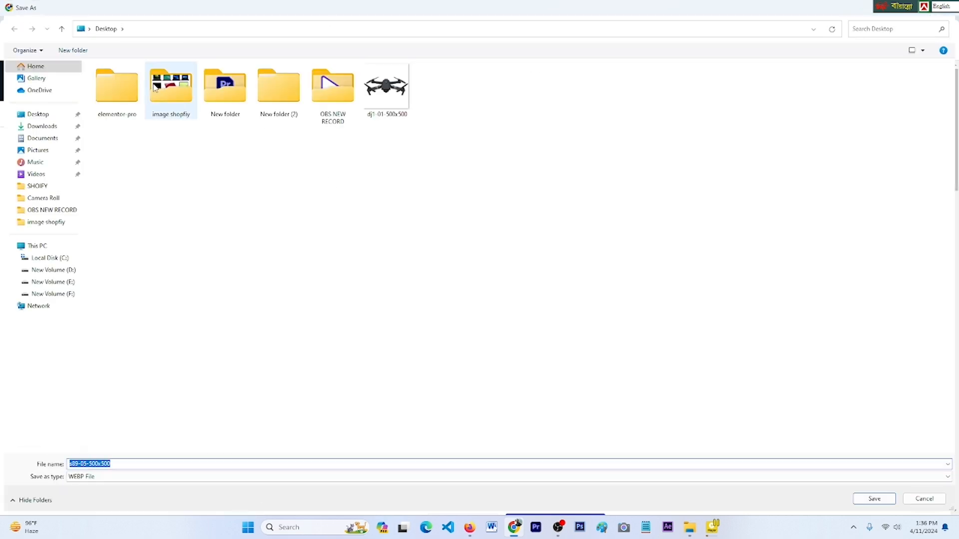
{"action": "left_click", "coordinate": [46, 119]}
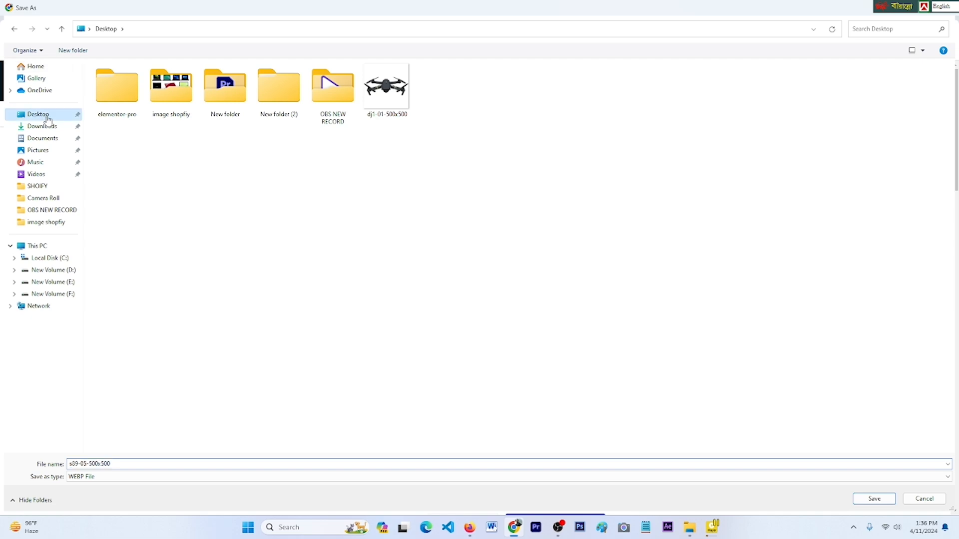
{"action": "left_click", "coordinate": [874, 499]}
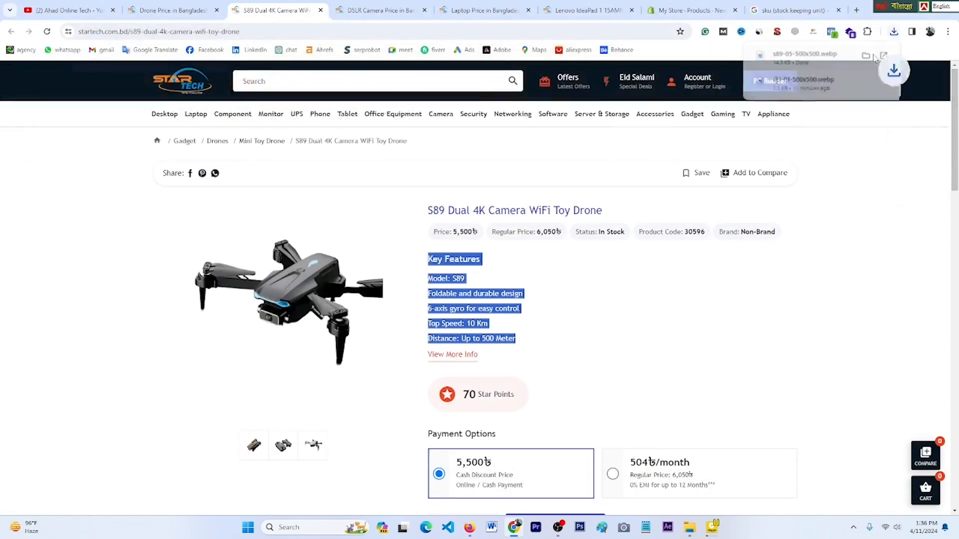
{"action": "scroll", "coordinate": [501, 298], "scroll_direction": "down", "scroll_amount": 3}
Step: Upload the s89-05-500x500 image as the drone product's Media in Shopify
{"action": "left_click", "coordinate": [691, 10]}
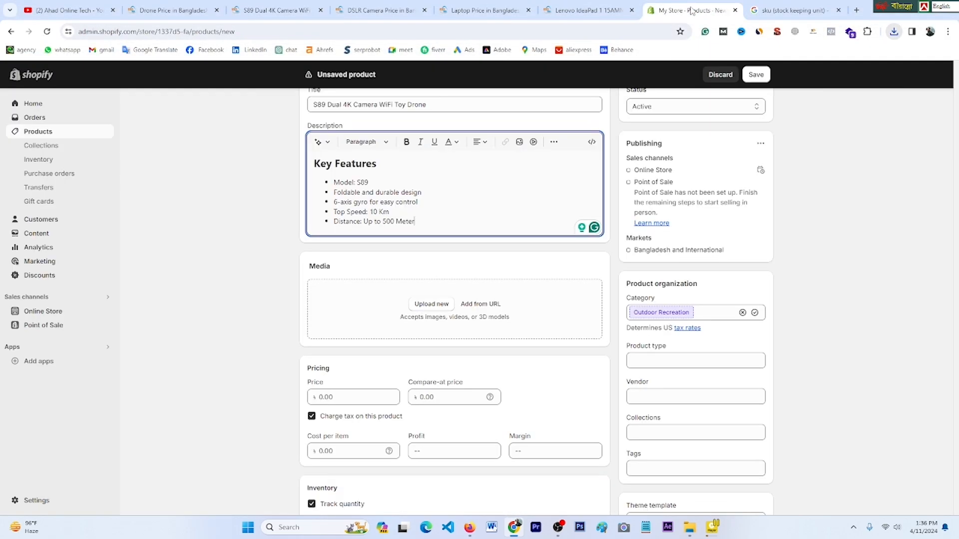
{"action": "left_click", "coordinate": [428, 307]}
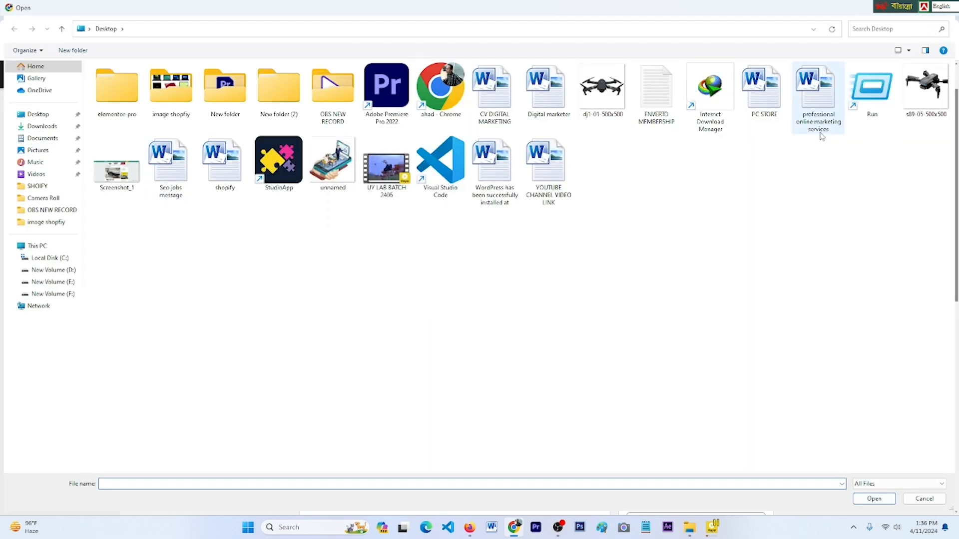
{"action": "left_click", "coordinate": [926, 88]}
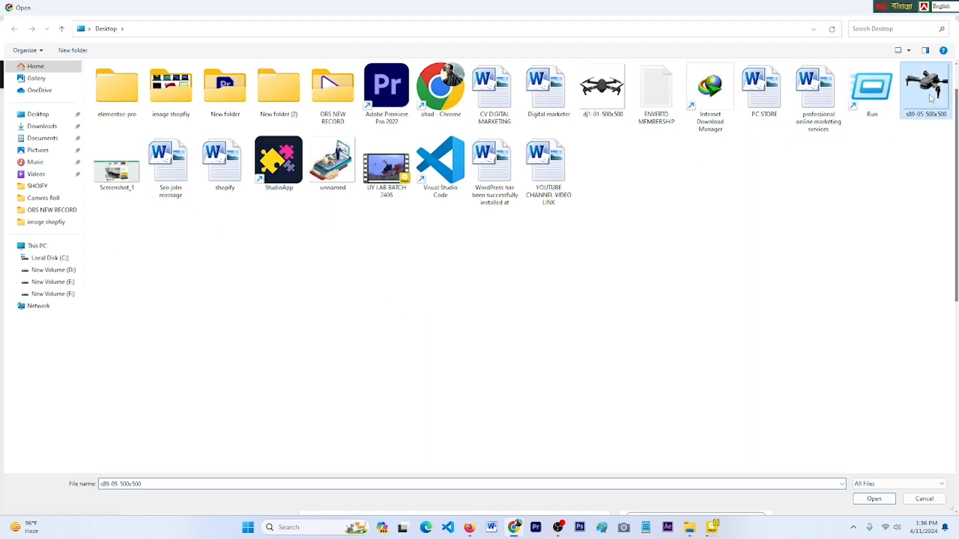
{"action": "left_click", "coordinate": [874, 499]}
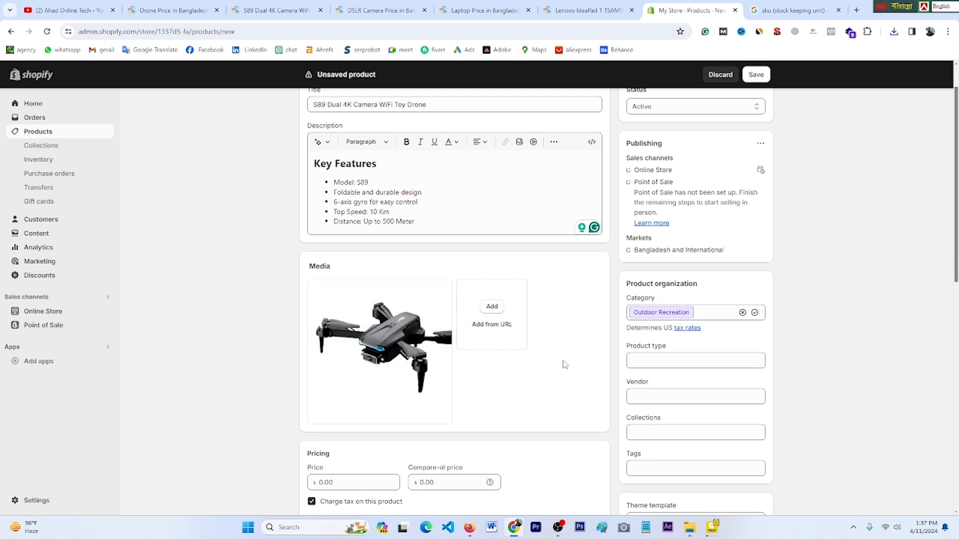
{"action": "scroll", "coordinate": [562, 364], "scroll_direction": "down", "scroll_amount": 3}
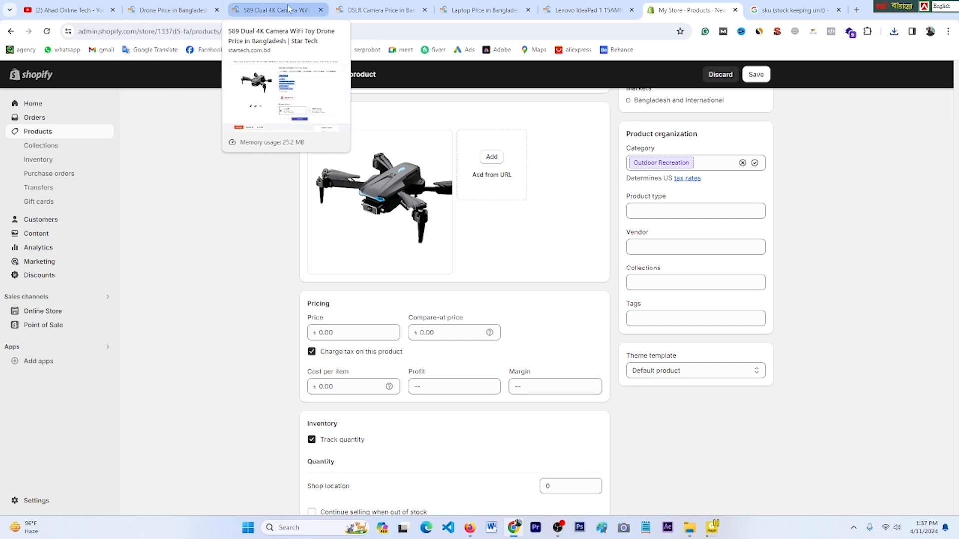
{"action": "left_click", "coordinate": [273, 10]}
{"action": "scroll", "coordinate": [510, 357], "scroll_direction": "down", "scroll_amount": 1}
Step: Copy the 5,500 cash price into the Shopify Price field and select the 6,050 regular price
{"action": "scroll", "coordinate": [509, 357], "scroll_direction": "down", "scroll_amount": 6}
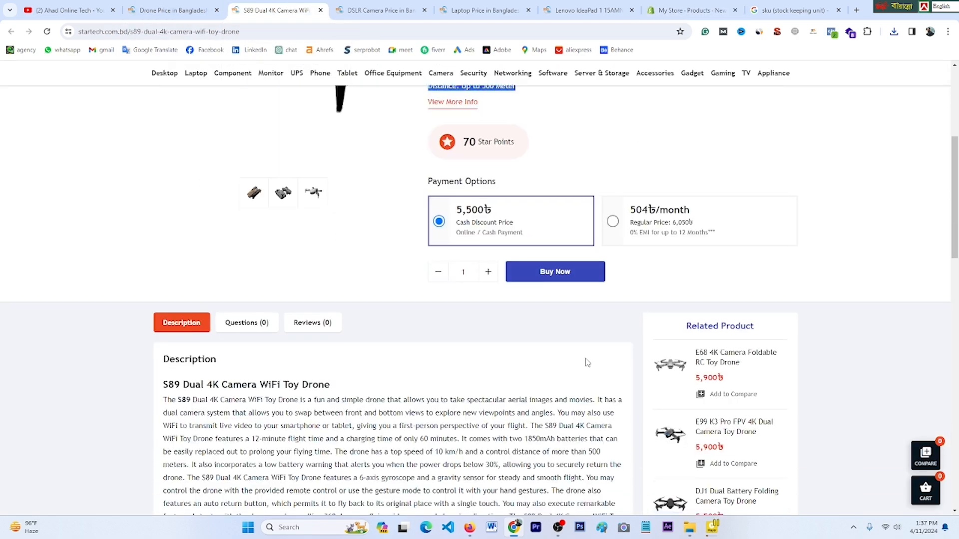
{"action": "scroll", "coordinate": [587, 362], "scroll_direction": "up", "scroll_amount": 9}
{"action": "double_click", "coordinate": [465, 232]}
{"action": "right_click", "coordinate": [467, 231]}
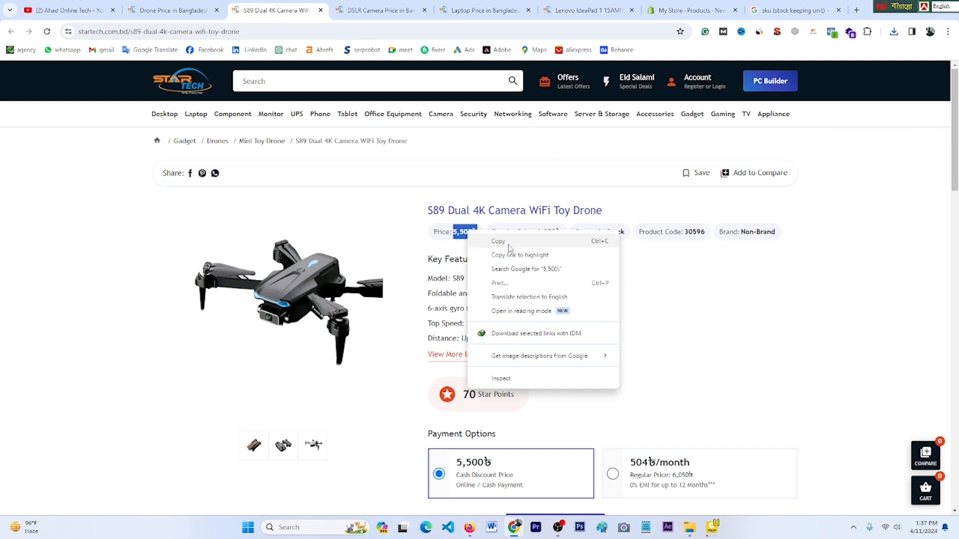
{"action": "left_click", "coordinate": [496, 241]}
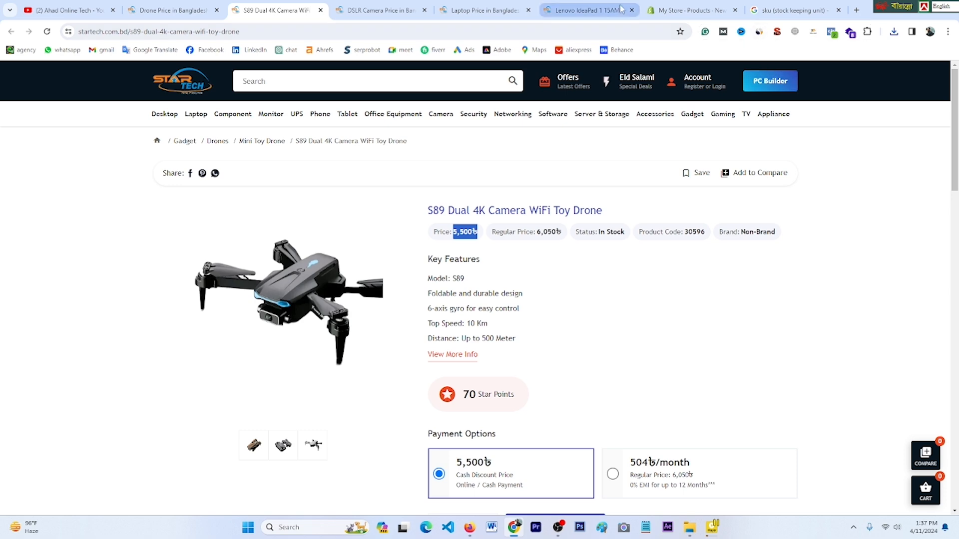
{"action": "left_click", "coordinate": [689, 10]}
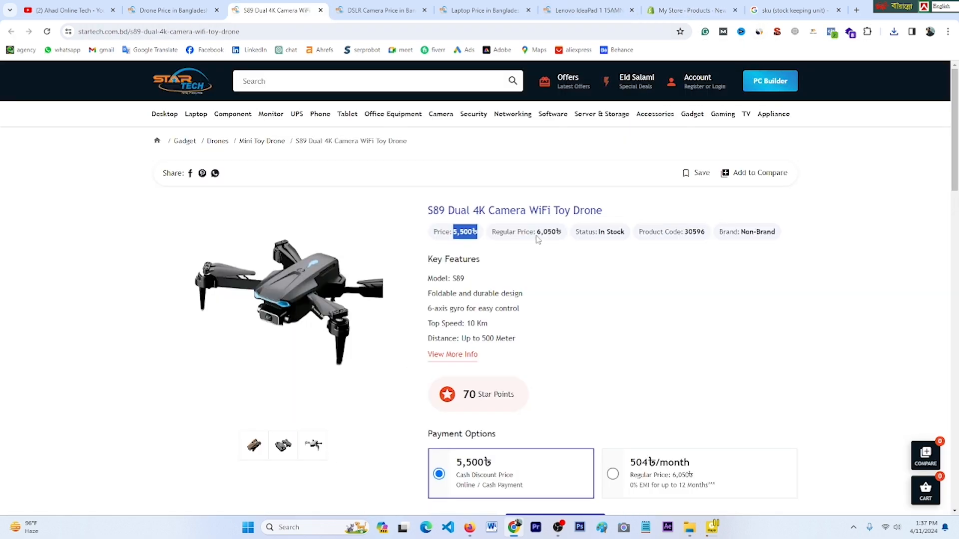
{"action": "left_click_drag", "start_coordinate": [536, 232], "coordinate": [555, 232]}
Step: Paste 6,050 as the drone's compare-at price
{"action": "left_click", "coordinate": [690, 10]}
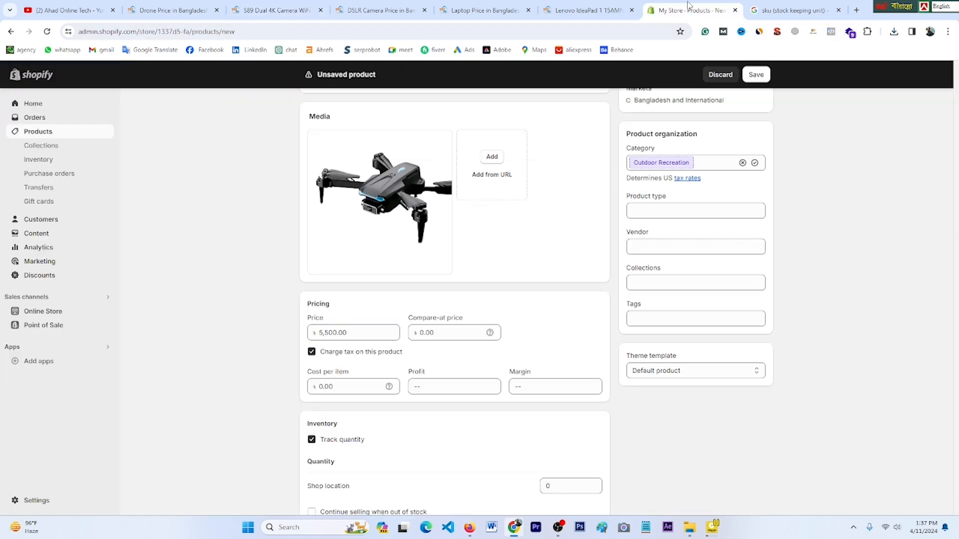
{"action": "key", "text": "Tab"}
{"action": "key", "text": "ctrl+v"}
{"action": "scroll", "coordinate": [382, 363], "scroll_direction": "down", "scroll_amount": 1}
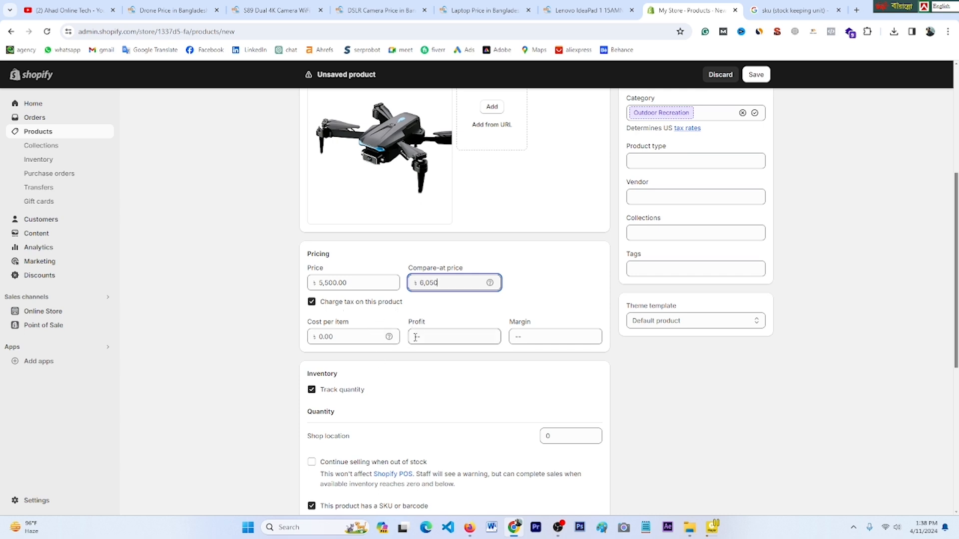
{"action": "scroll", "coordinate": [394, 406], "scroll_direction": "down", "scroll_amount": 1}
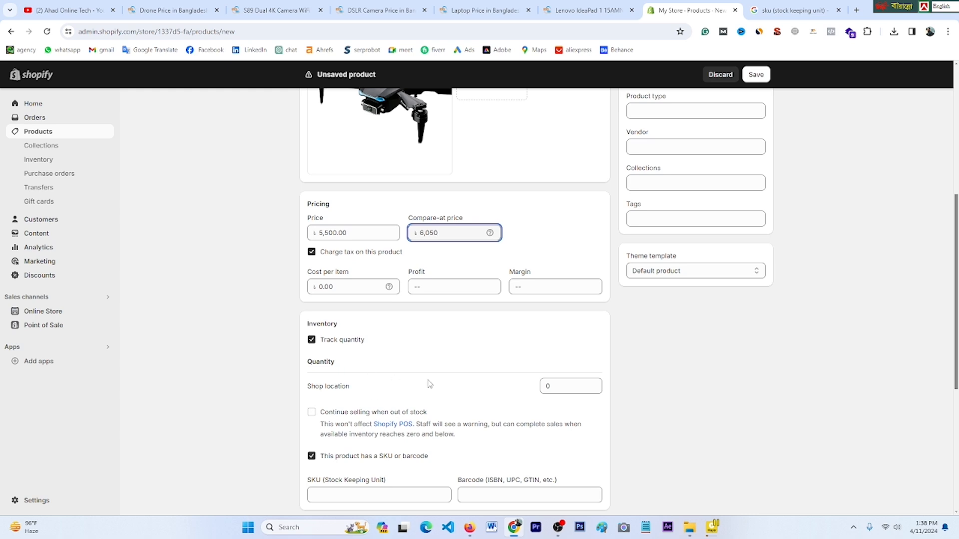
Step: Set the shop location stock to 20 and the shipping weight to 300
{"action": "left_click", "coordinate": [565, 386]}
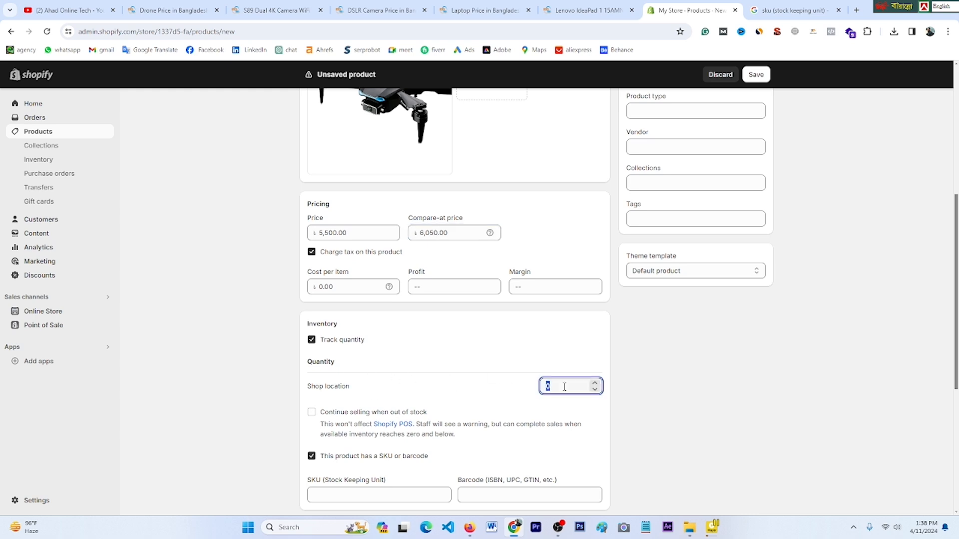
{"action": "scroll", "coordinate": [484, 379], "scroll_direction": "down", "scroll_amount": 3}
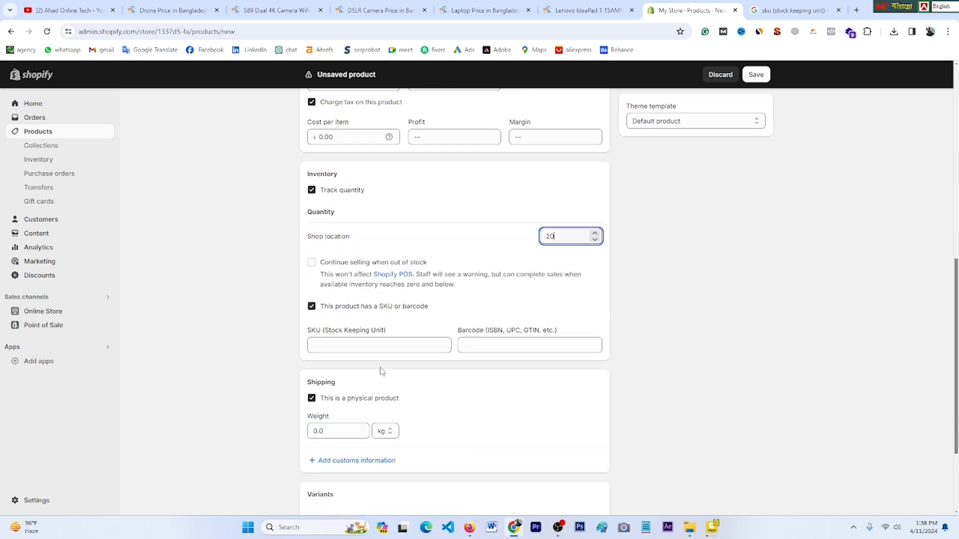
{"action": "left_click", "coordinate": [349, 349]}
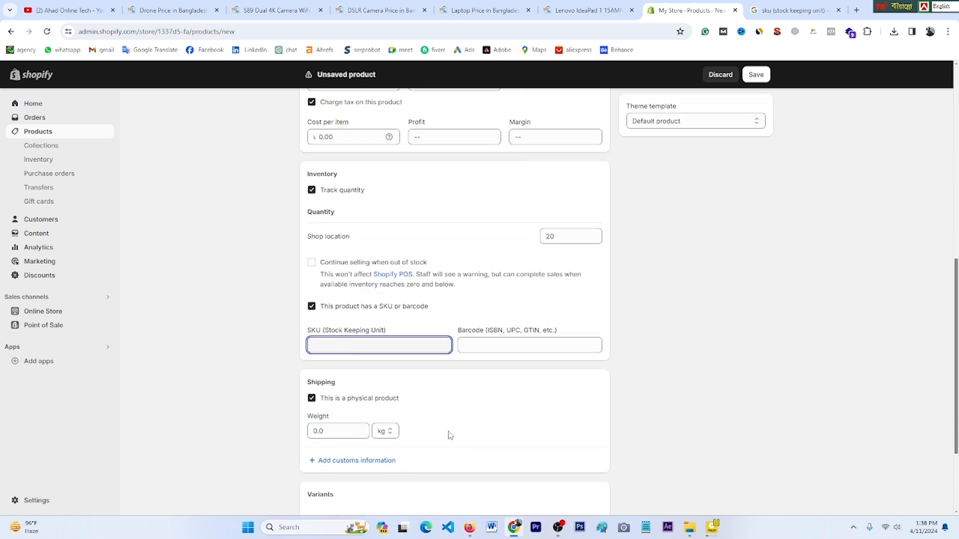
{"action": "scroll", "coordinate": [450, 435], "scroll_direction": "down", "scroll_amount": 3}
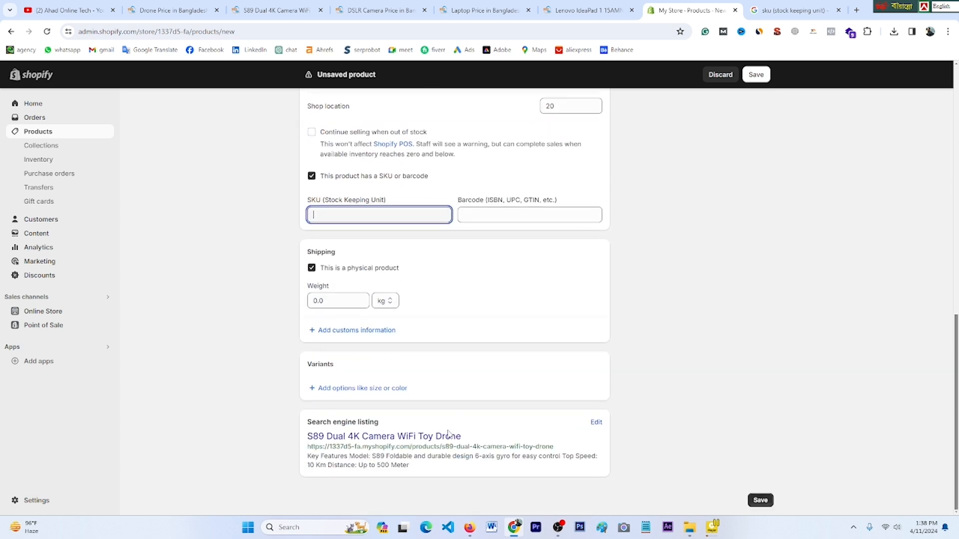
{"action": "left_click", "coordinate": [324, 302]}
{"action": "type", "text": "300"}
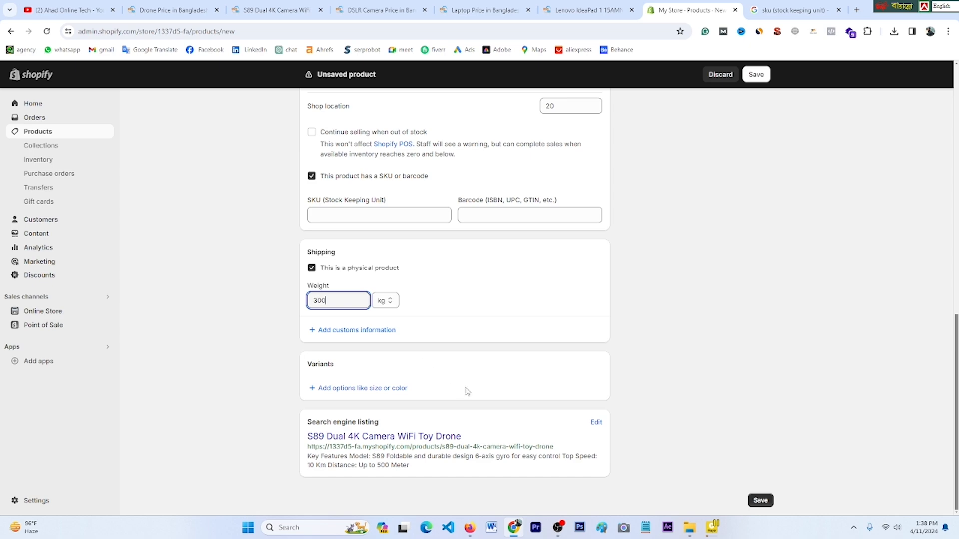
{"action": "scroll", "coordinate": [654, 353], "scroll_direction": "up", "scroll_amount": 9}
{"action": "scroll", "coordinate": [655, 355], "scroll_direction": "up", "scroll_amount": 3}
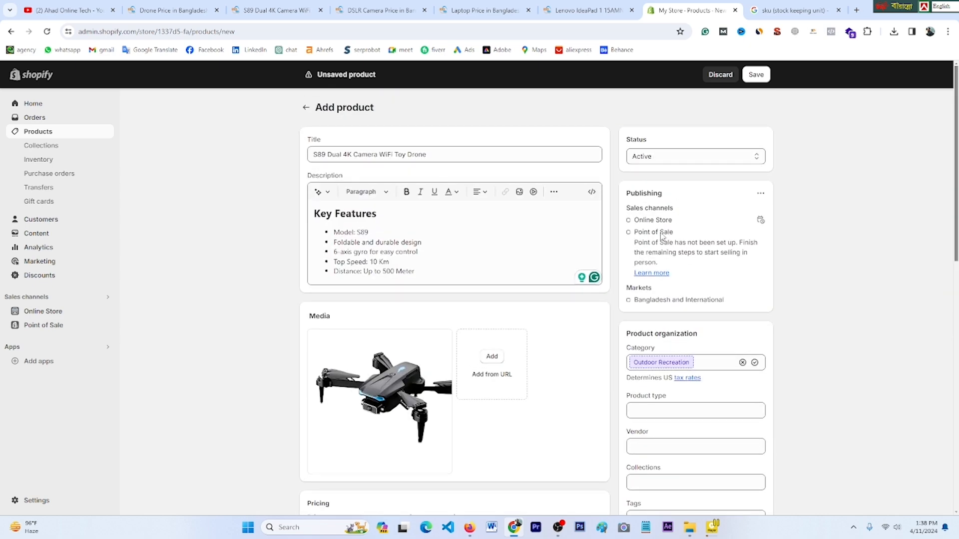
Step: Set the product type to 'Dual 4K Camera Dron' using words copied from the StarTech title
{"action": "scroll", "coordinate": [679, 352], "scroll_direction": "down", "scroll_amount": 1}
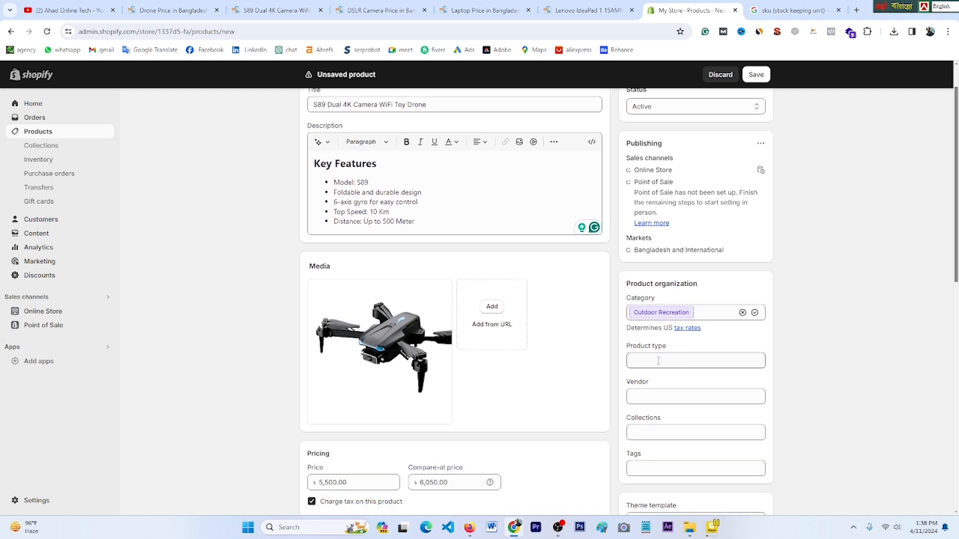
{"action": "left_click", "coordinate": [658, 361]}
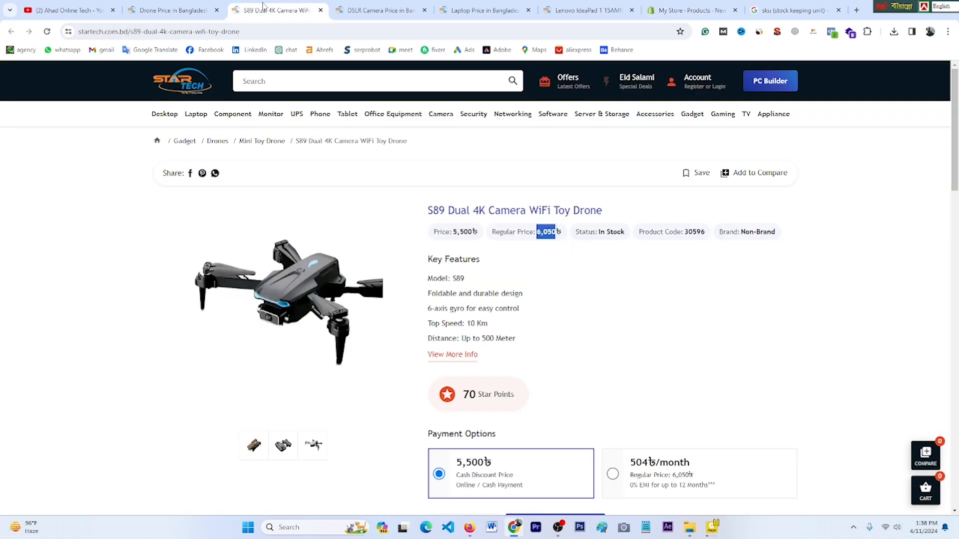
{"action": "left_click", "coordinate": [277, 10]}
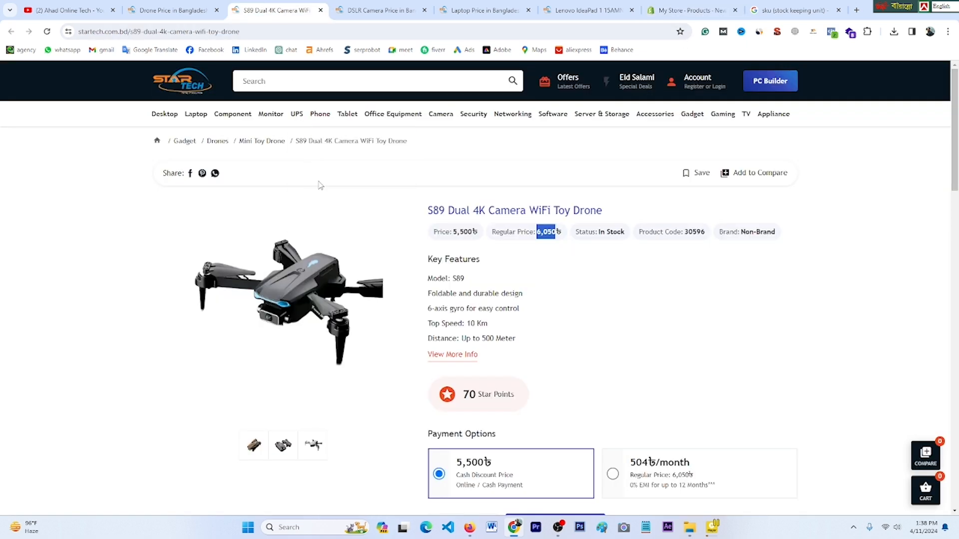
{"action": "left_click", "coordinate": [436, 210]}
{"action": "left_click_drag", "start_coordinate": [438, 210], "coordinate": [527, 210]}
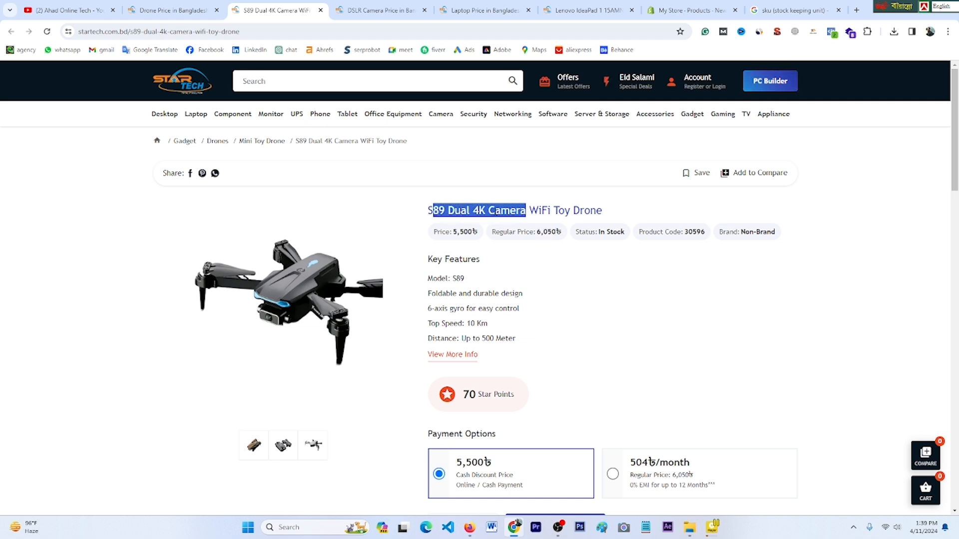
{"action": "left_click_drag", "start_coordinate": [446, 210], "coordinate": [527, 210]}
{"action": "right_click", "coordinate": [510, 210]}
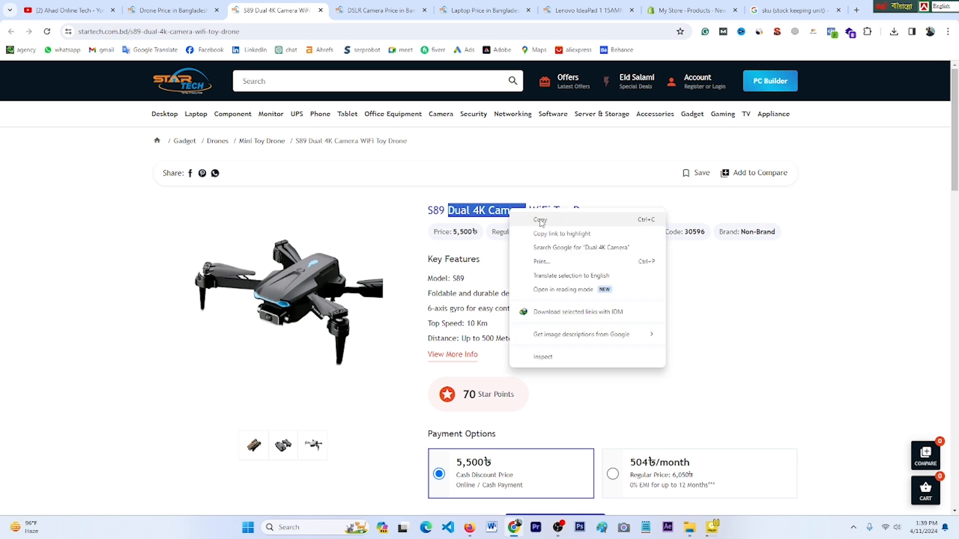
{"action": "left_click", "coordinate": [541, 221]}
{"action": "left_click", "coordinate": [692, 10]}
{"action": "key", "text": "ctrl+v"}
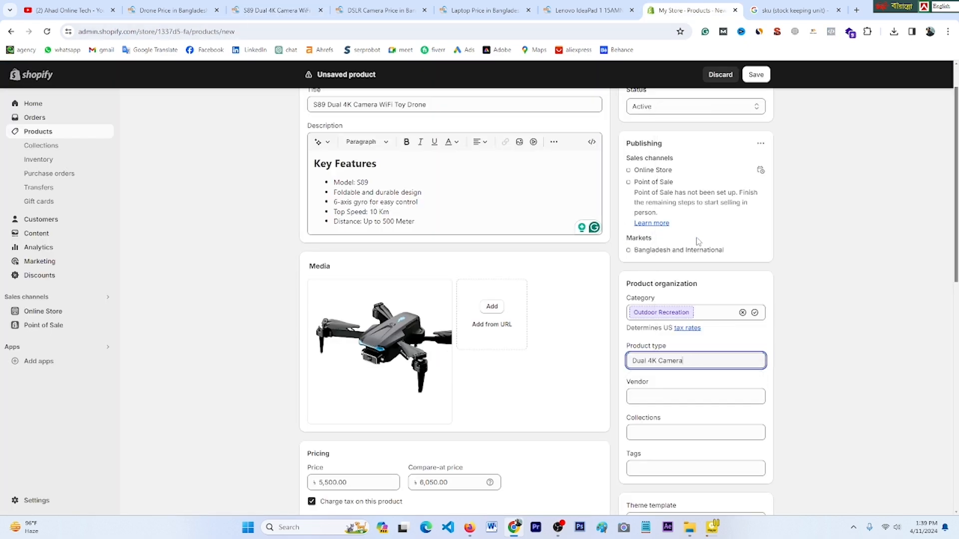
{"action": "type", "text": "Dron"}
Step: Choose the store's own name as the drone's vendor
{"action": "left_click", "coordinate": [640, 395]}
{"action": "left_click", "coordinate": [658, 424]}
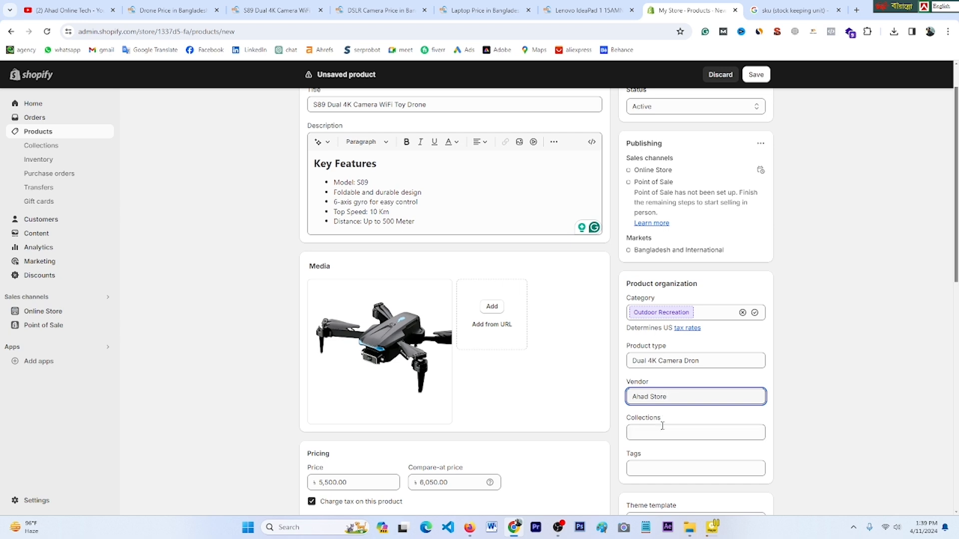
{"action": "scroll", "coordinate": [657, 435], "scroll_direction": "down", "scroll_amount": 2}
{"action": "left_click", "coordinate": [650, 329]}
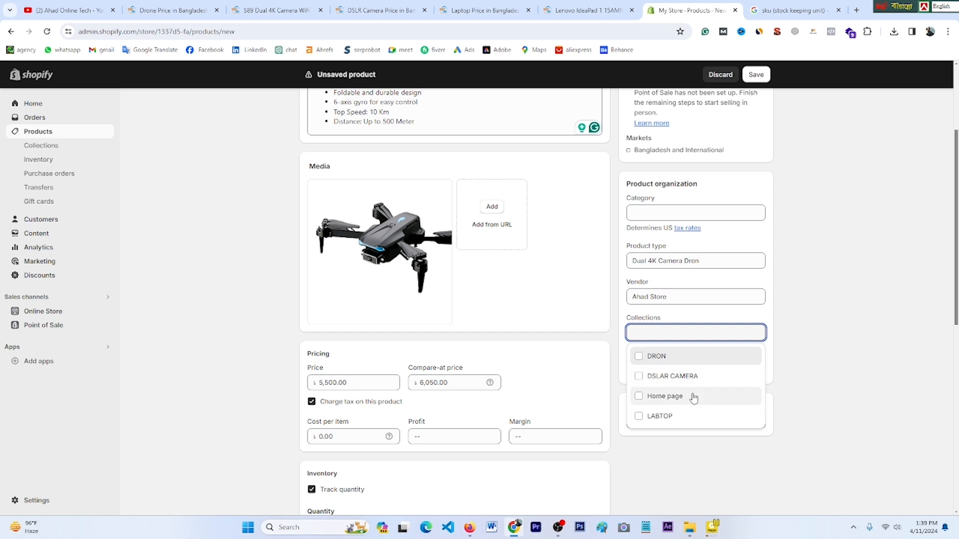
Step: Put the drone in the DRON collection and add 'Dual 4K Camera' as its first tag
{"action": "left_click", "coordinate": [649, 361]}
{"action": "left_click", "coordinate": [822, 373]}
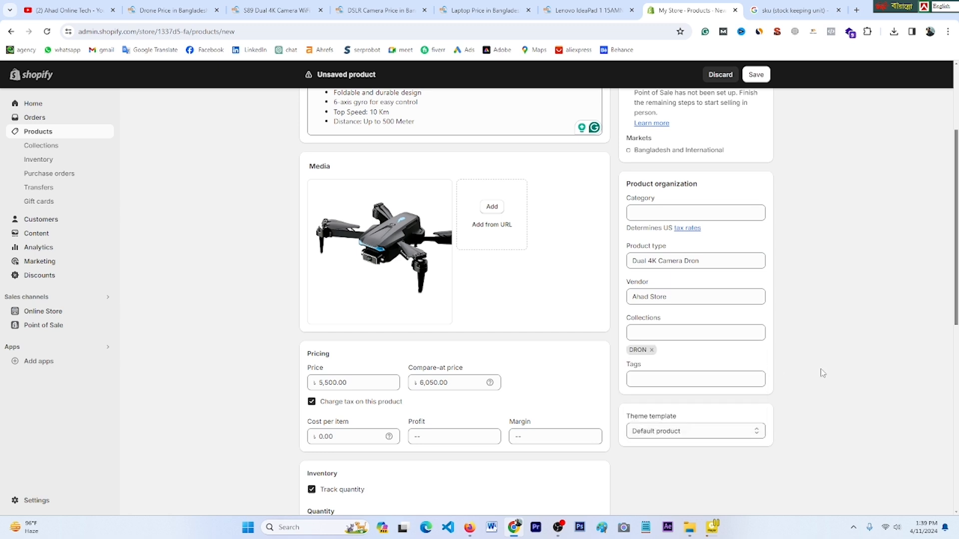
{"action": "left_click", "coordinate": [670, 382]}
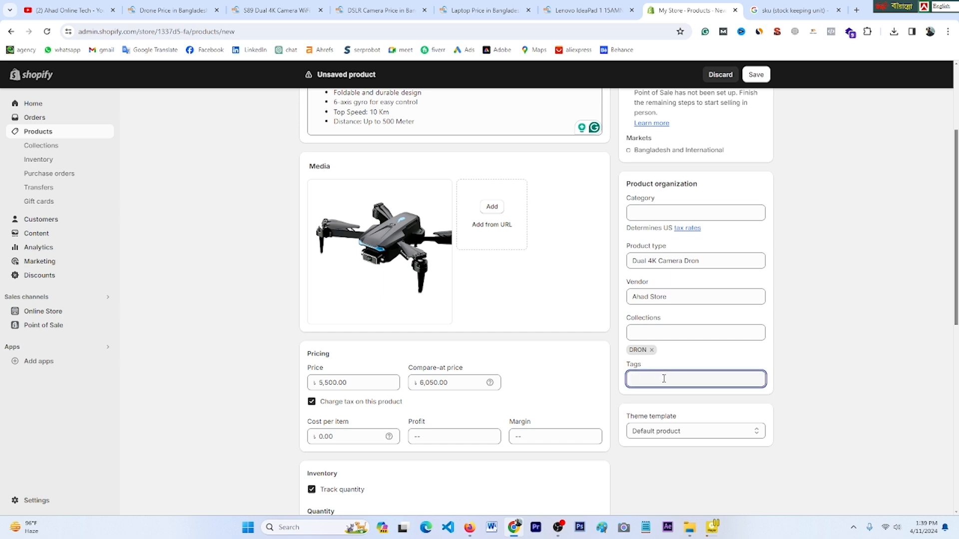
{"action": "right_click", "coordinate": [650, 379]}
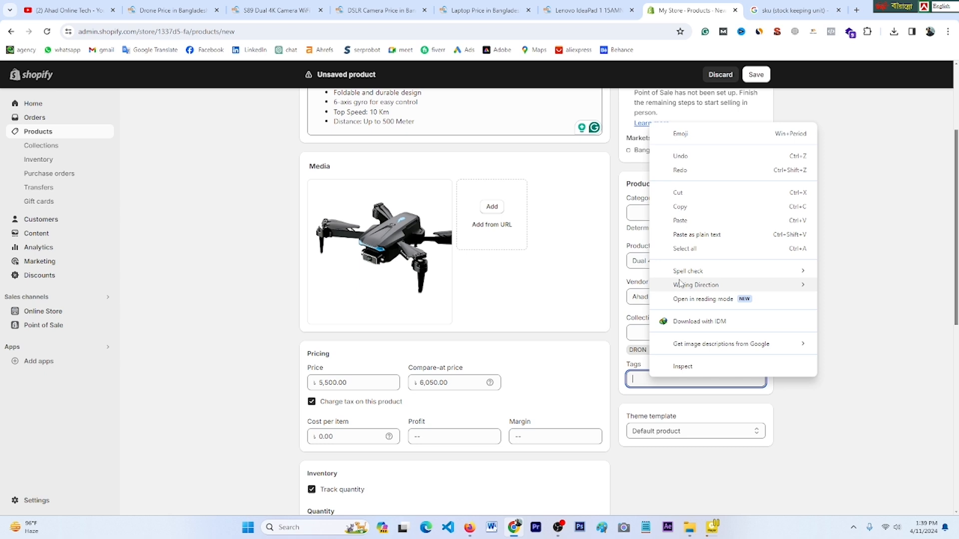
{"action": "left_click", "coordinate": [679, 220]}
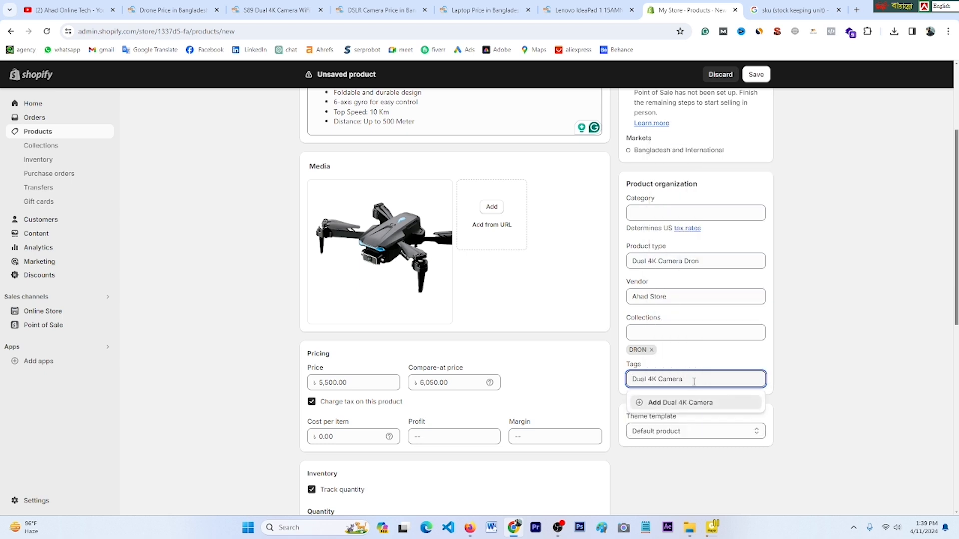
{"action": "key", "text": "Return"}
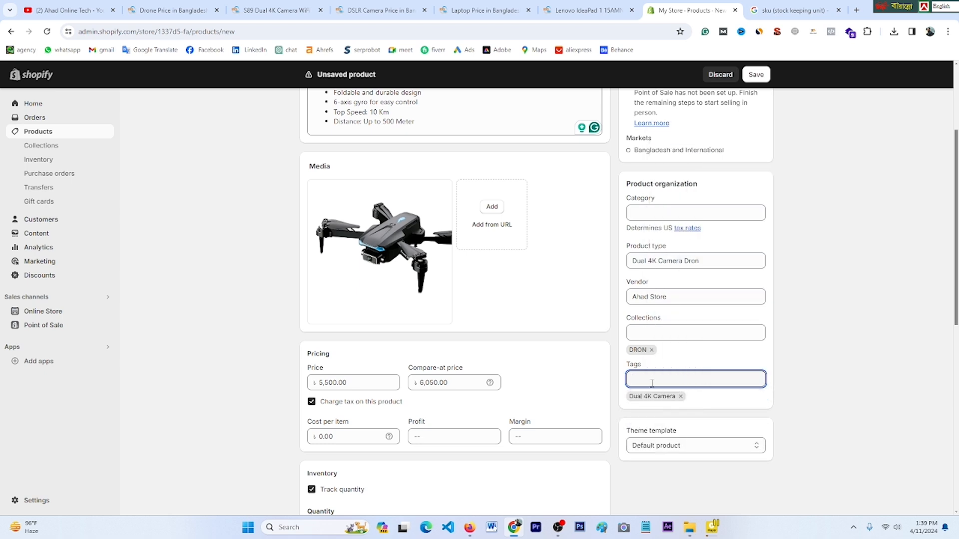
Step: Add the tags 'Dron' and 'wifi dron'
{"action": "type", "text": "Dron"}
{"action": "key", "text": "Return"}
{"action": "type", "text": "wifi dron"}
{"action": "key", "text": "Return"}
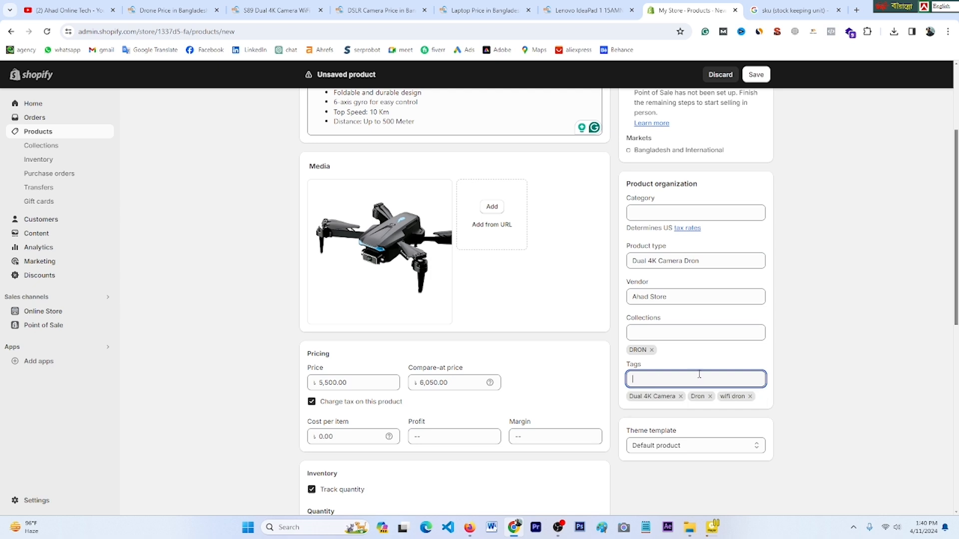
{"action": "scroll", "coordinate": [658, 447], "scroll_direction": "down", "scroll_amount": 1}
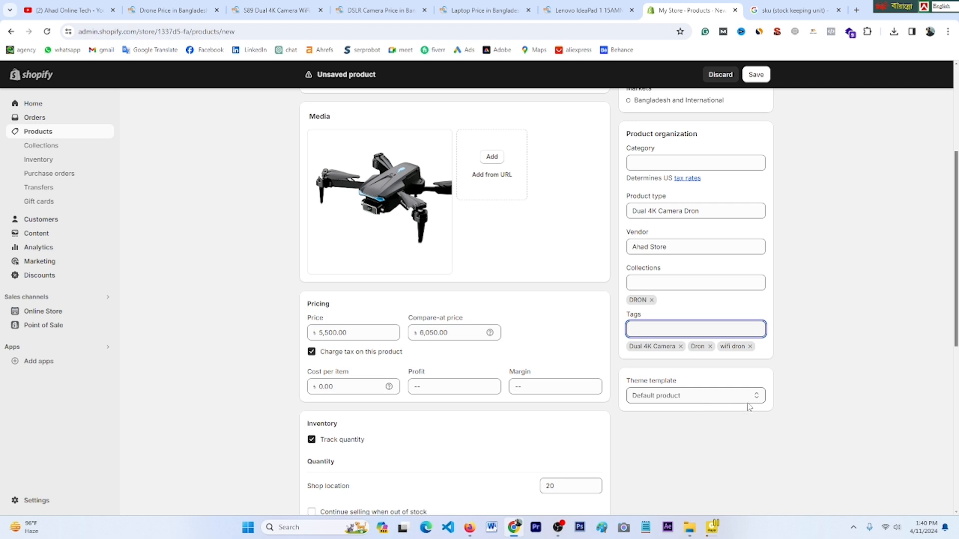
Step: Check the drone's title in the search engine listing preview, then save the product
{"action": "scroll", "coordinate": [719, 413], "scroll_direction": "down", "scroll_amount": 8}
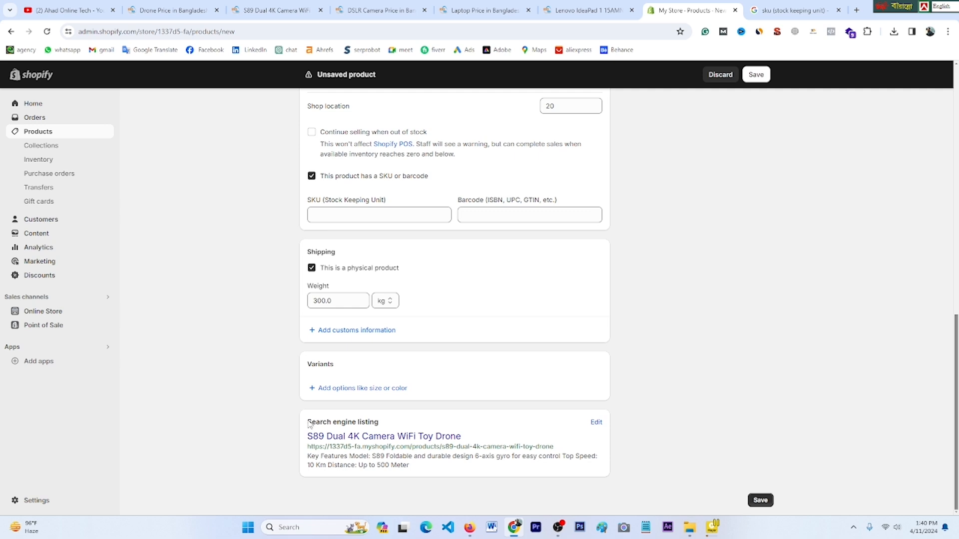
{"action": "left_click_drag", "start_coordinate": [360, 422], "coordinate": [389, 426]}
{"action": "left_click", "coordinate": [394, 426]}
{"action": "left_click_drag", "start_coordinate": [358, 425], "coordinate": [406, 430]}
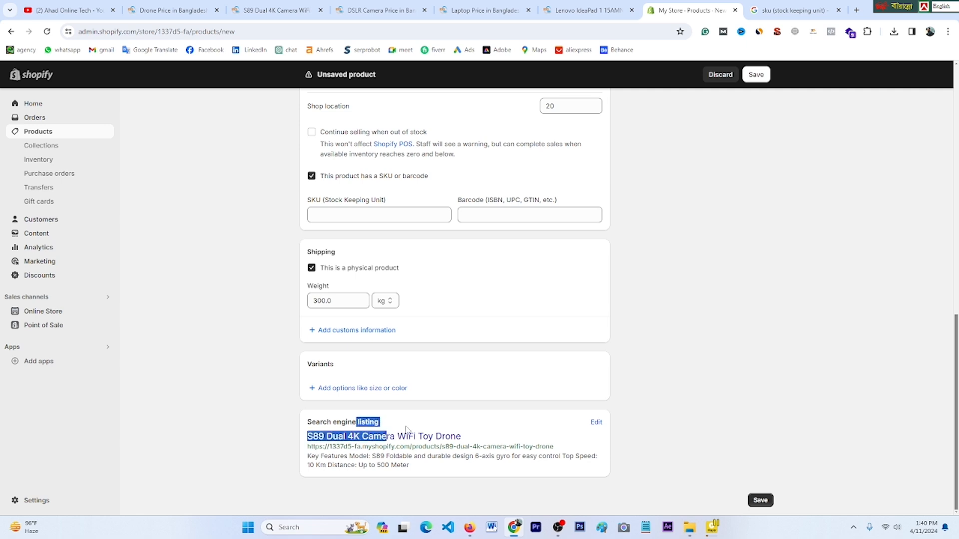
{"action": "left_click", "coordinate": [407, 429]}
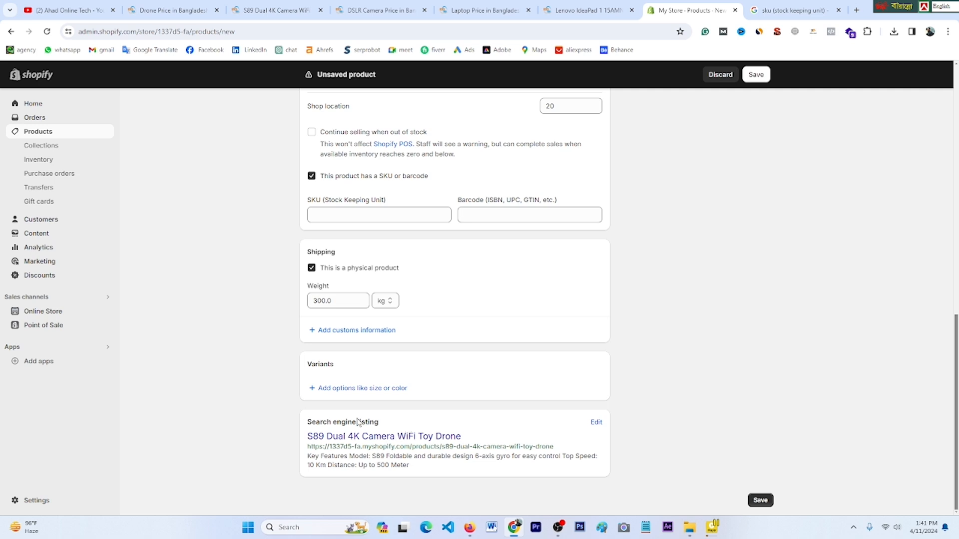
{"action": "left_click_drag", "start_coordinate": [358, 422], "coordinate": [385, 430]}
{"action": "scroll", "coordinate": [394, 431], "scroll_direction": "up", "scroll_amount": 11}
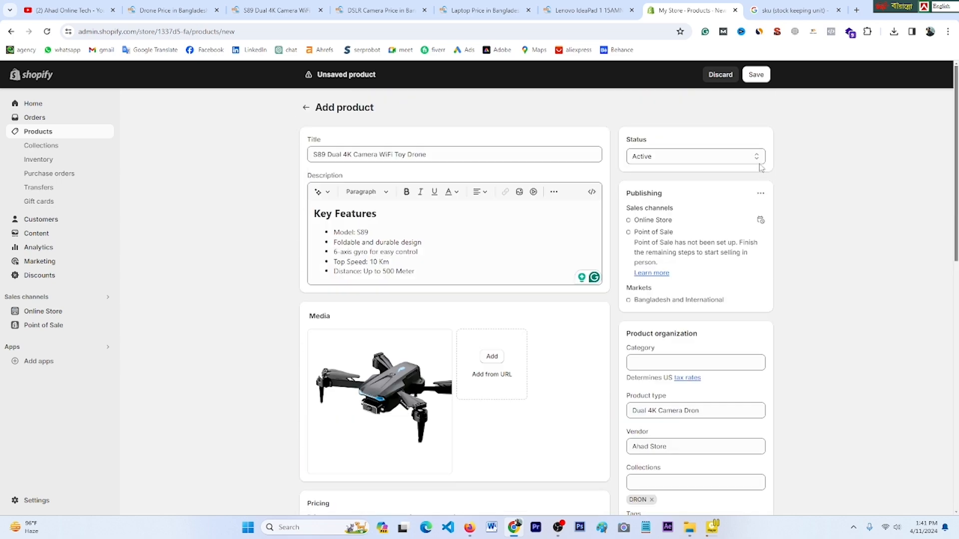
{"action": "left_click", "coordinate": [760, 77]}
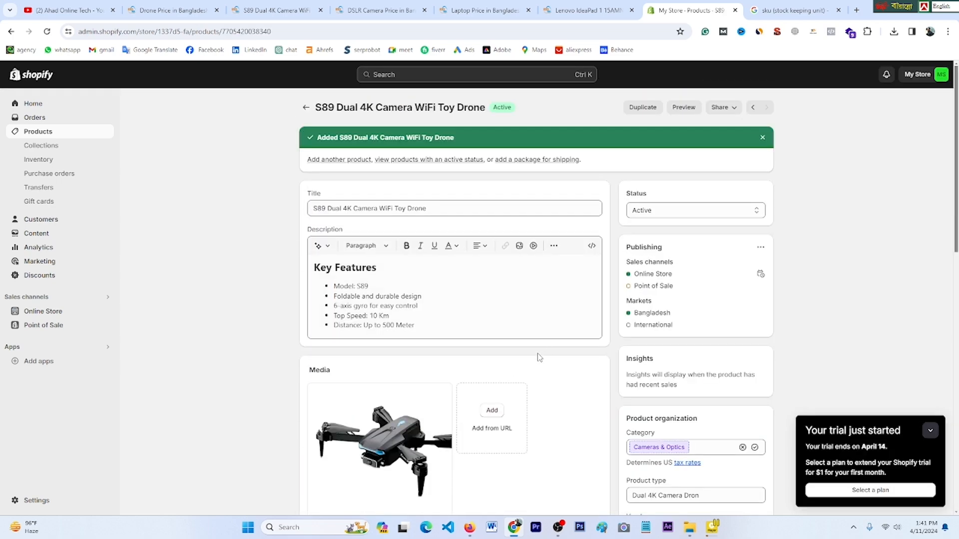
Step: Confirm the S89 drone is listed beside DJ1 in Products, then begin a new product
{"action": "left_click", "coordinate": [57, 135]}
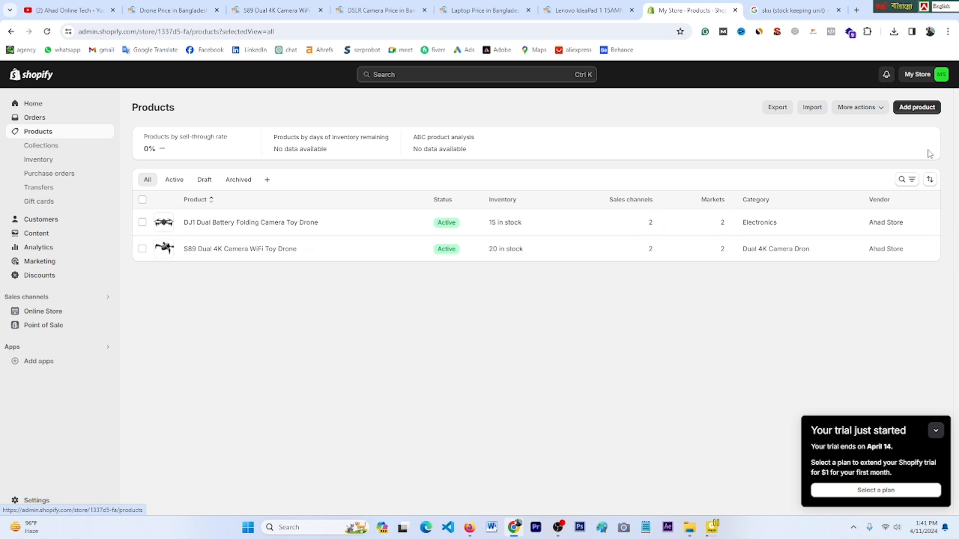
{"action": "left_click", "coordinate": [917, 108]}
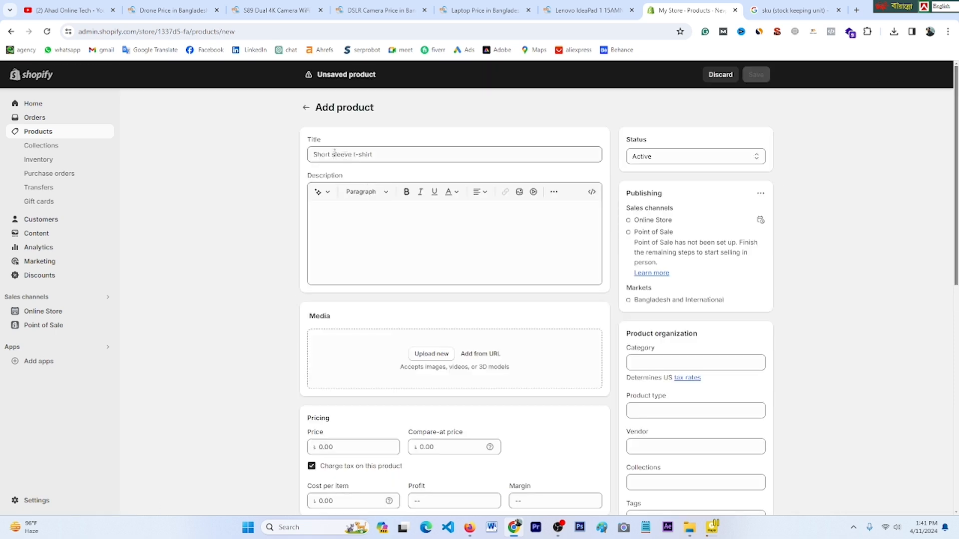
Step: Open the Canon Eos 4000D page from the DSLR listing in a new tab and copy its name
{"action": "left_click", "coordinate": [380, 10]}
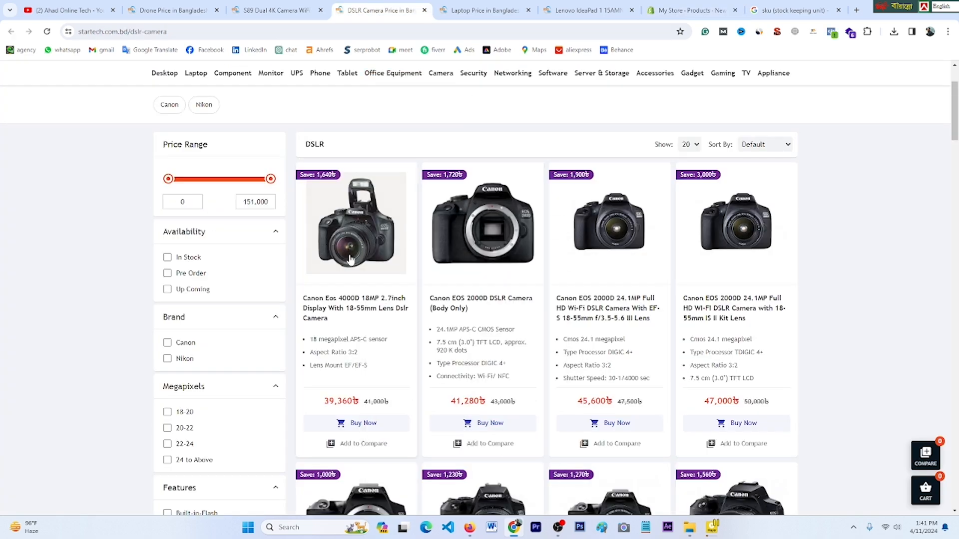
{"action": "right_click", "coordinate": [356, 308]}
{"action": "left_click", "coordinate": [406, 316]}
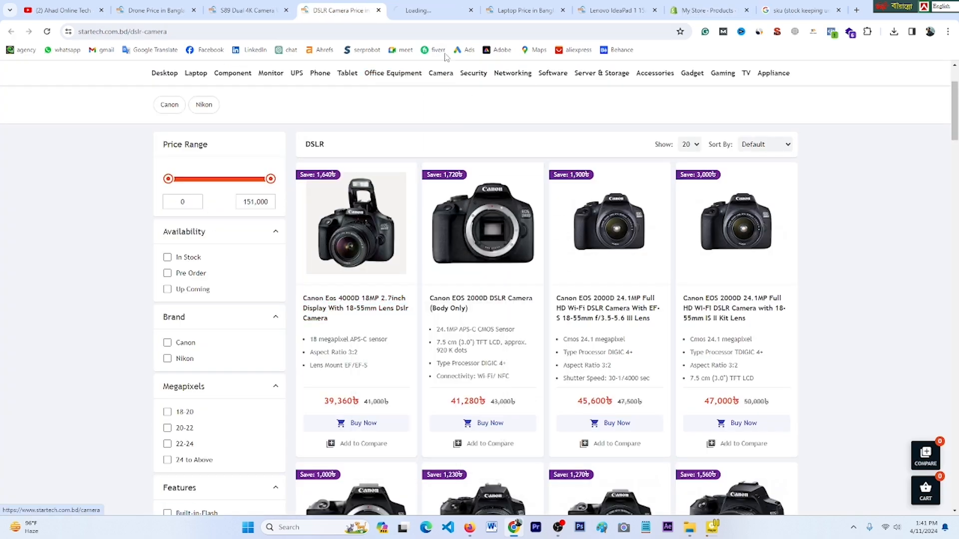
{"action": "left_click", "coordinate": [414, 10]}
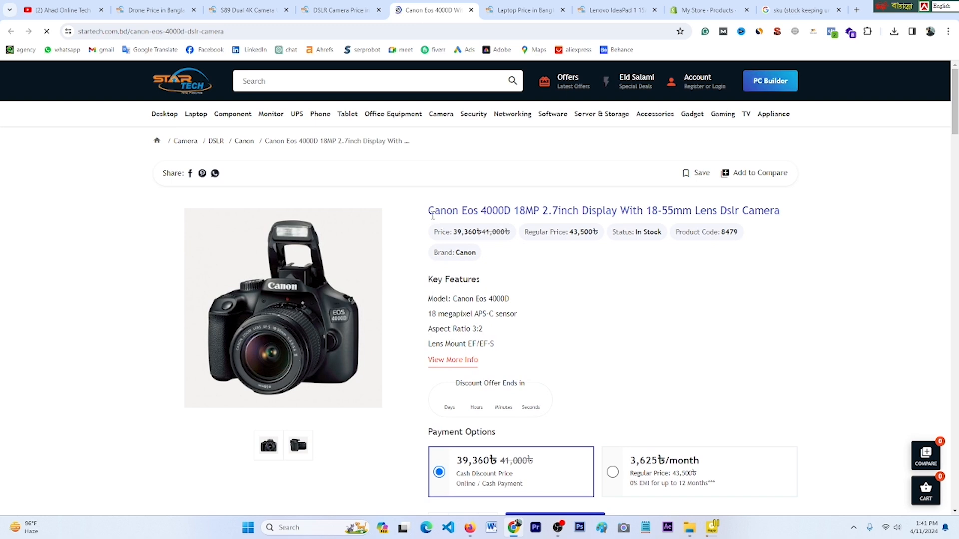
{"action": "left_click_drag", "start_coordinate": [427, 210], "coordinate": [618, 210]}
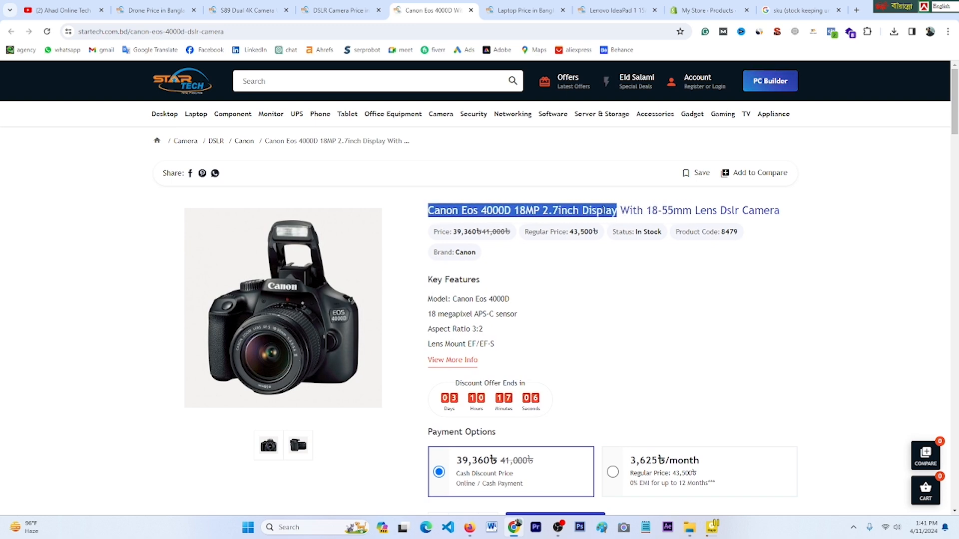
{"action": "right_click", "coordinate": [603, 210]}
{"action": "left_click", "coordinate": [622, 218]}
Step: Paste 'Canon Eos 4000D 18MP 2.7inch Display' as the new product's title
{"action": "left_click", "coordinate": [707, 10]}
{"action": "right_click", "coordinate": [341, 154]}
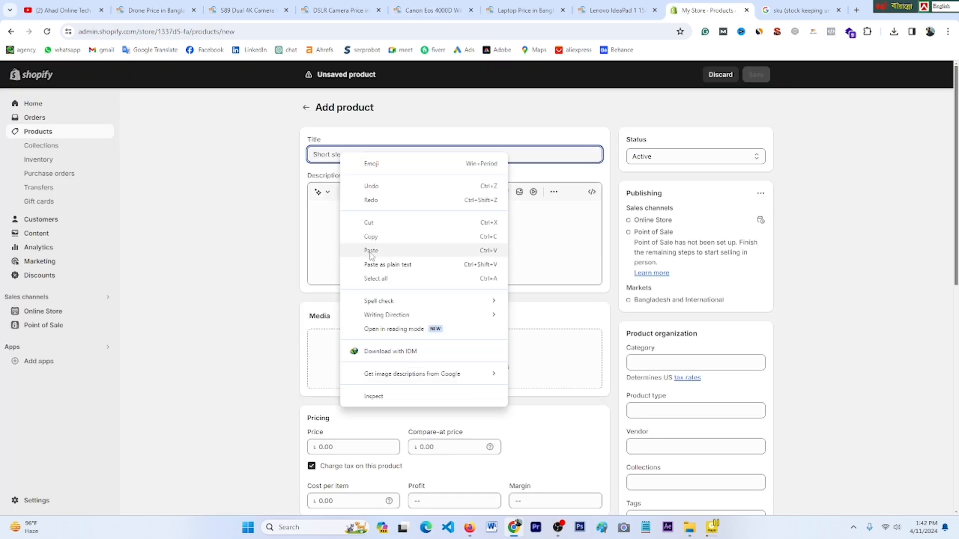
{"action": "left_click", "coordinate": [370, 250]}
{"action": "left_click", "coordinate": [362, 214]}
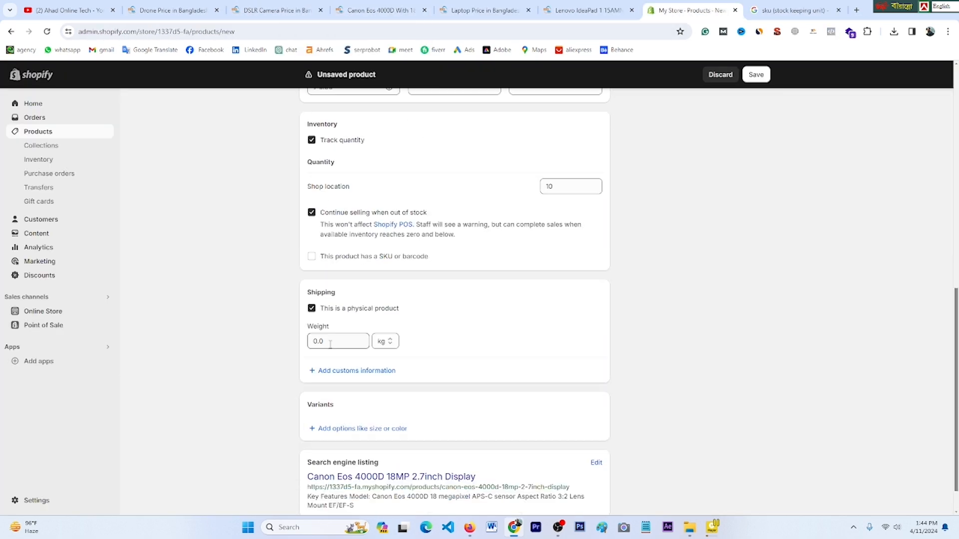
Step: Allow selling when out of stock, drop the SKU/barcode option, and set weight 400
{"action": "left_click", "coordinate": [338, 338]}
{"action": "type", "text": "400"}
{"action": "left_click", "coordinate": [518, 339]}
{"action": "scroll", "coordinate": [418, 346], "scroll_direction": "down", "scroll_amount": 1}
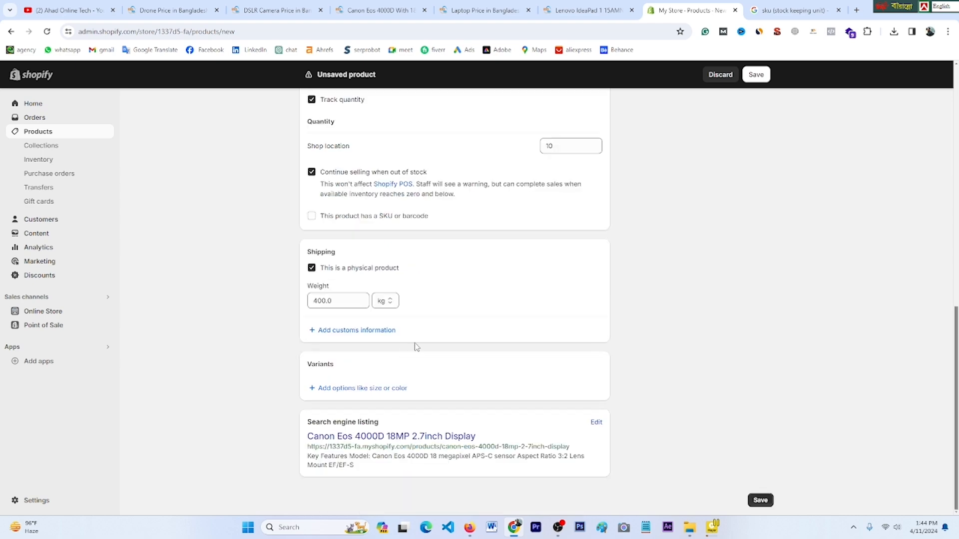
{"action": "scroll", "coordinate": [545, 445], "scroll_direction": "up", "scroll_amount": 15}
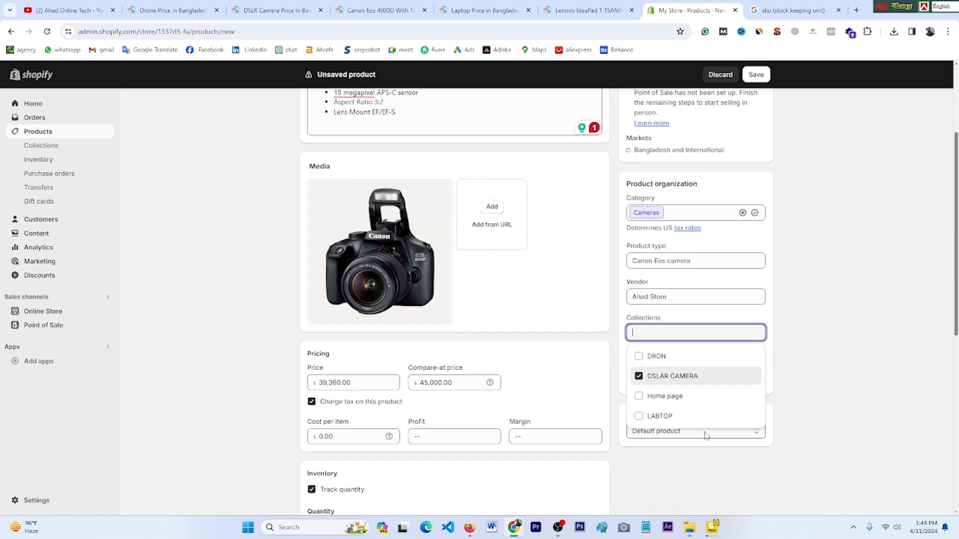
Step: Add a 'ca…' tag to the Canon camera, then start another new product
{"action": "scroll", "coordinate": [705, 437], "scroll_direction": "down", "scroll_amount": 2}
{"action": "left_click", "coordinate": [713, 357]}
{"action": "left_click", "coordinate": [659, 276]}
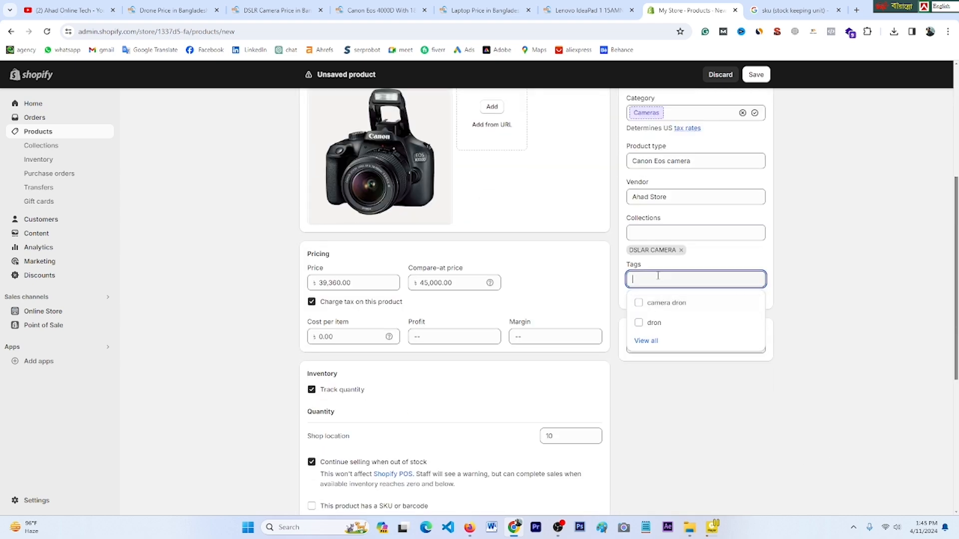
{"action": "type", "text": "ca"}
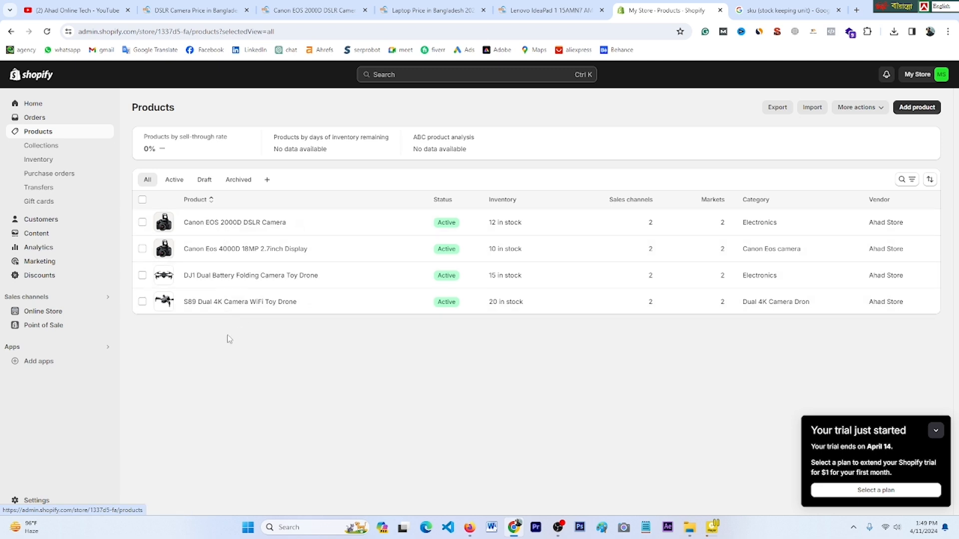
{"action": "left_click", "coordinate": [911, 110]}
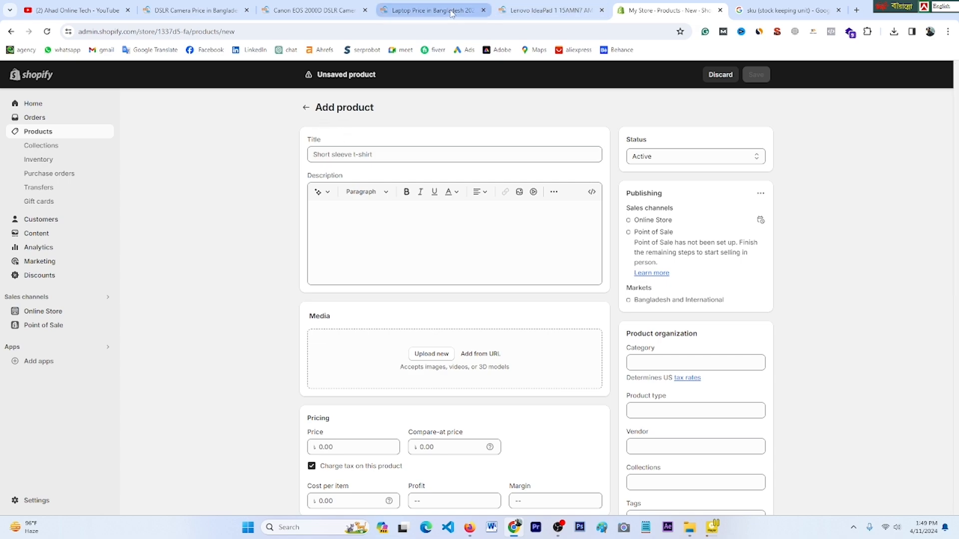
Step: Open the Lenovo IdeaPad product page from the Star Tech laptop listing in a new tab
{"action": "left_click", "coordinate": [422, 10]}
{"action": "scroll", "coordinate": [559, 266], "scroll_direction": "up", "scroll_amount": 15}
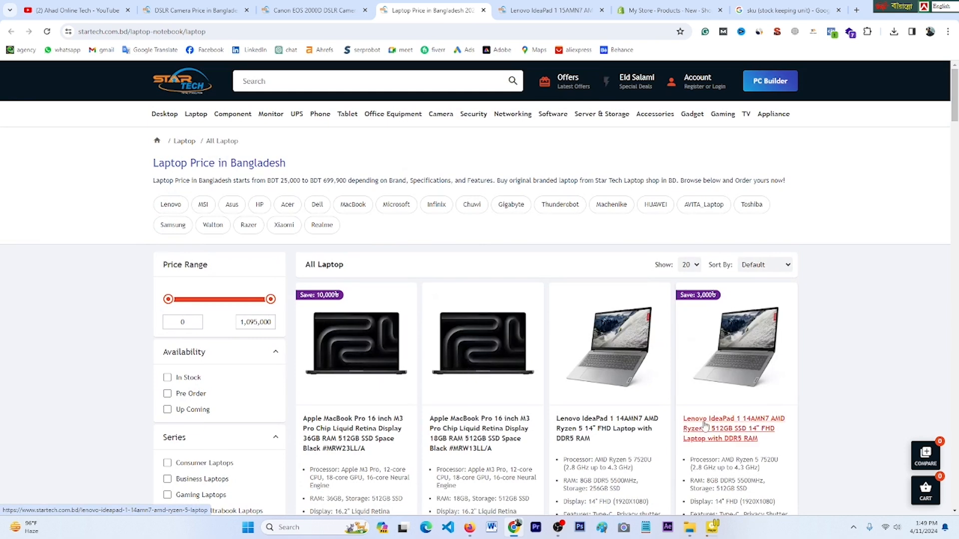
{"action": "right_click", "coordinate": [591, 427]}
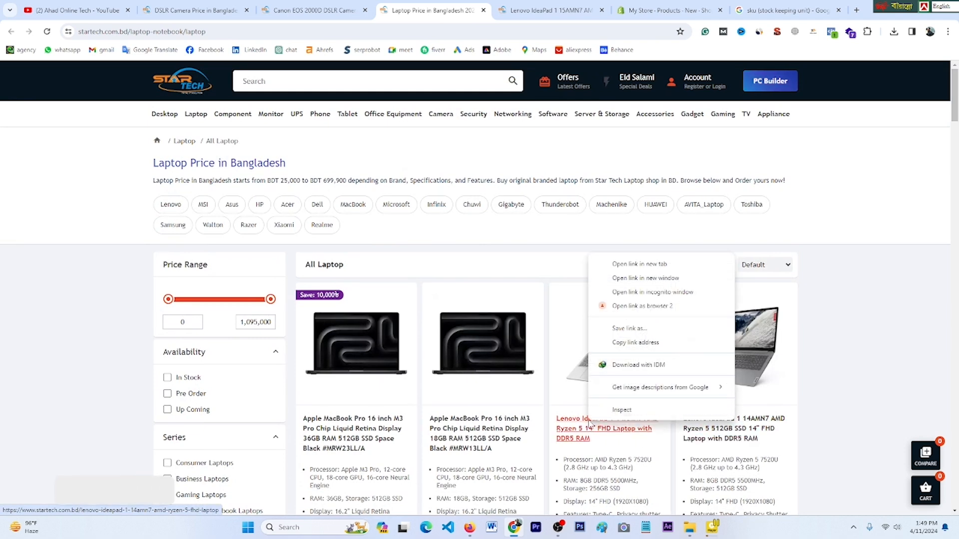
{"action": "left_click", "coordinate": [638, 266]}
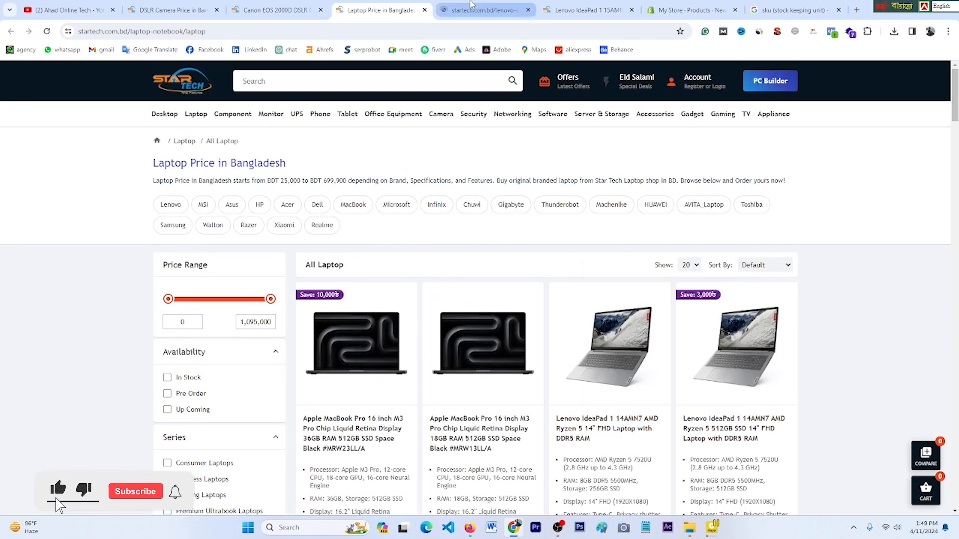
{"action": "left_click", "coordinate": [484, 9]}
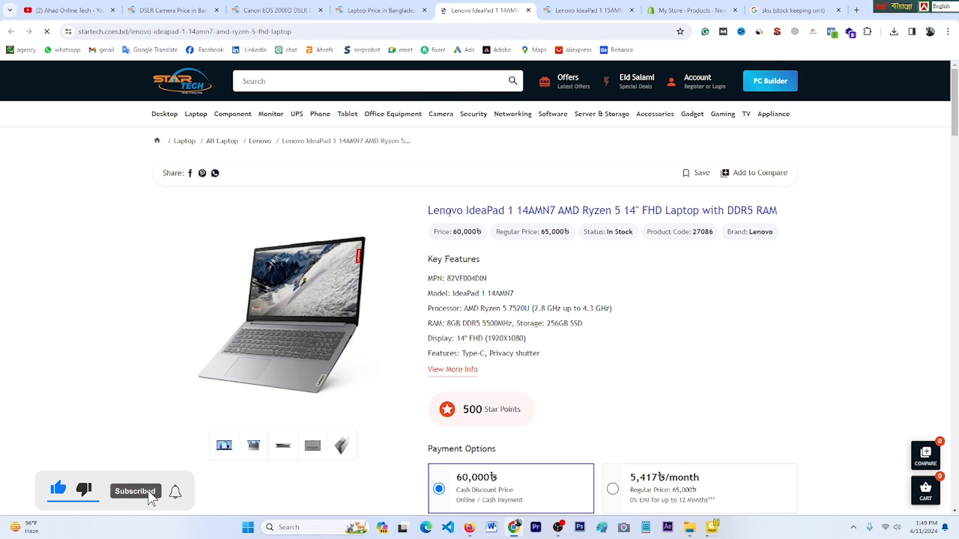
Step: Copy the Lenovo IdeaPad 1 14AMN7 name and paste it as the Shopify product title
{"action": "left_click_drag", "start_coordinate": [428, 210], "coordinate": [664, 210]}
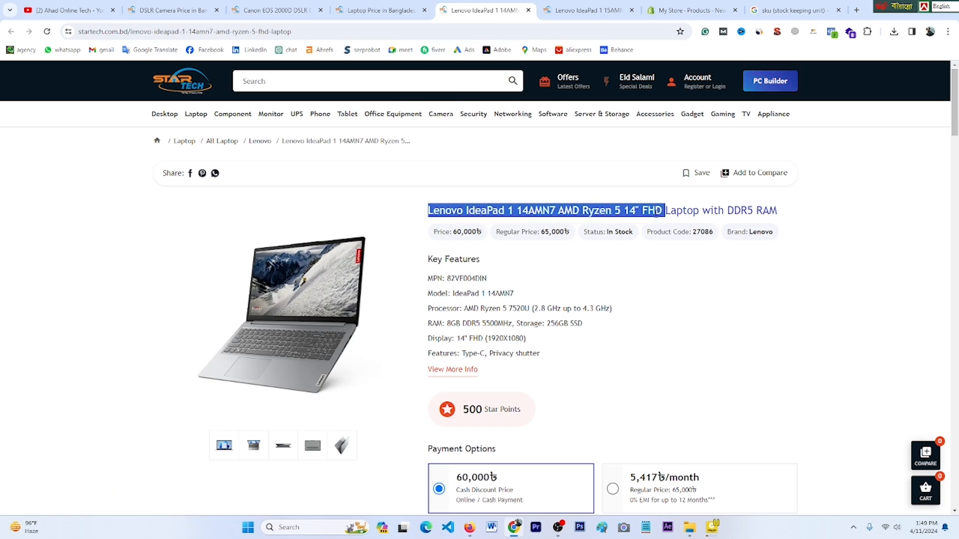
{"action": "right_click", "coordinate": [617, 212]}
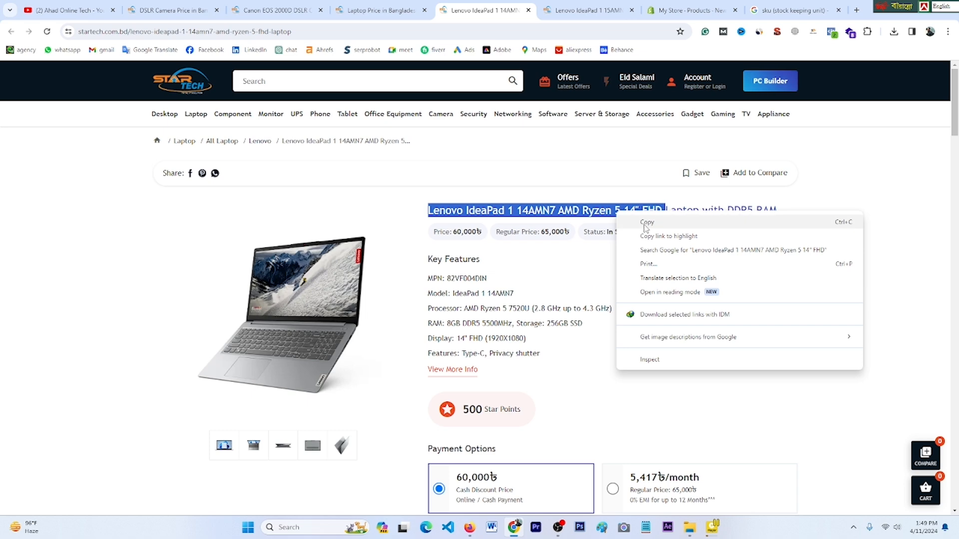
{"action": "left_click", "coordinate": [647, 224]}
{"action": "left_click", "coordinate": [702, 11]}
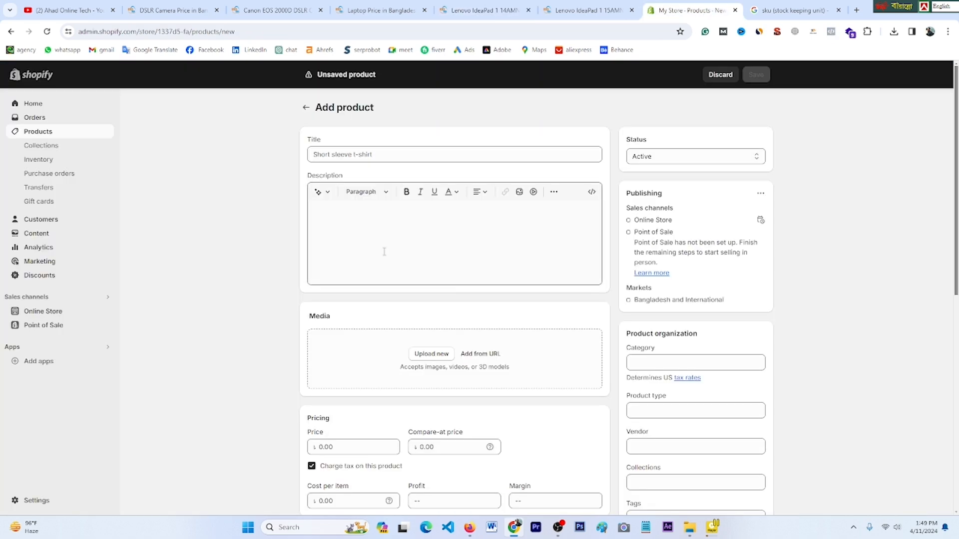
{"action": "left_click", "coordinate": [332, 156]}
{"action": "right_click", "coordinate": [331, 158]}
{"action": "left_click", "coordinate": [364, 254]}
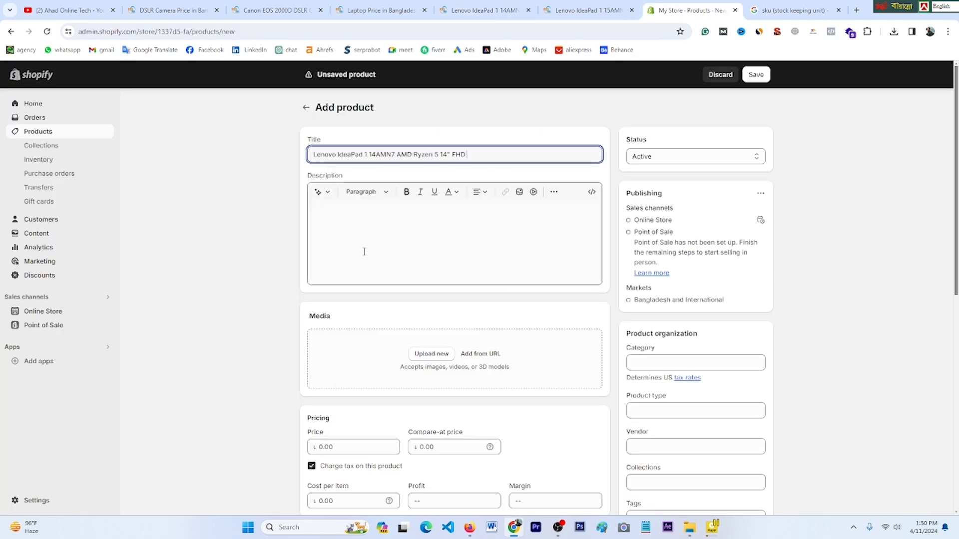
{"action": "left_click", "coordinate": [351, 214]}
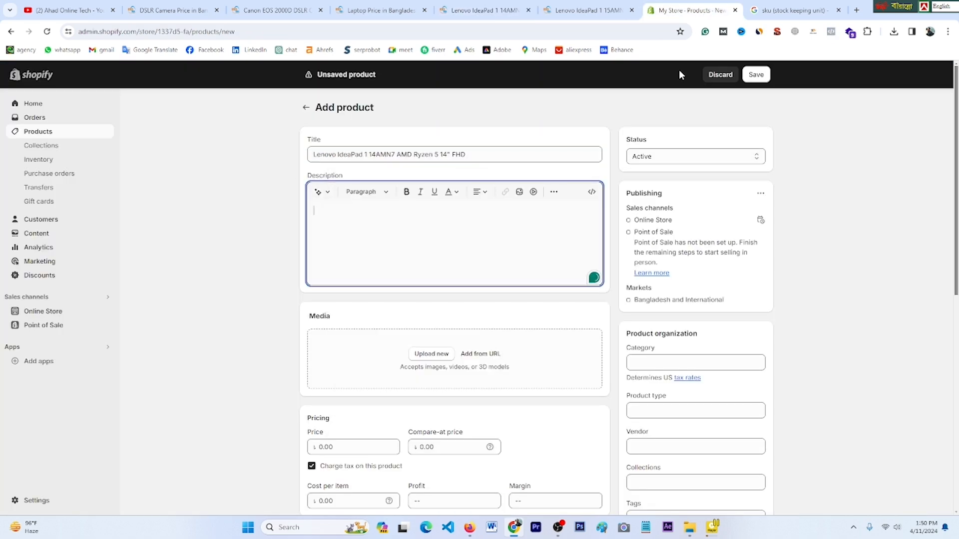
Step: Copy the laptop's Key Features list from Star Tech and paste it into the Shopify description
{"action": "left_click", "coordinate": [382, 11]}
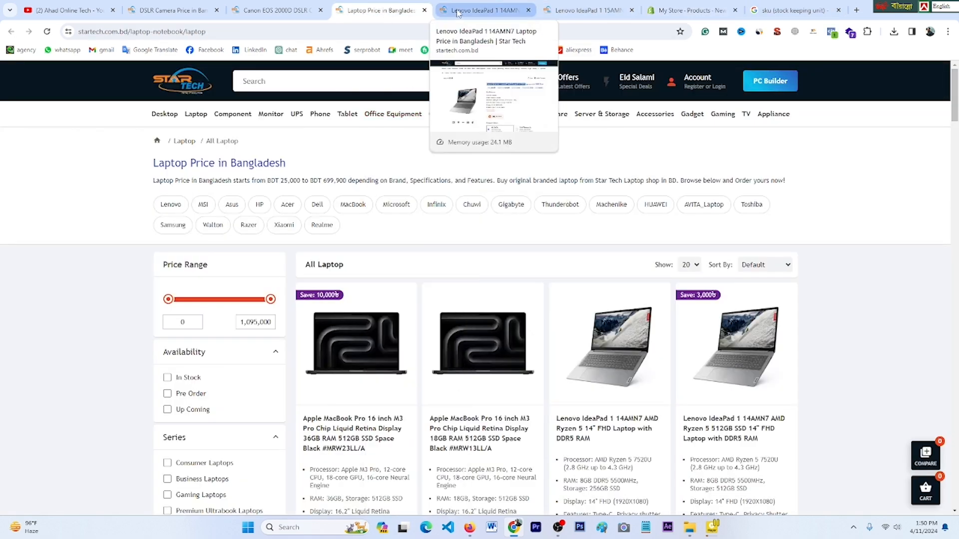
{"action": "left_click", "coordinate": [482, 10]}
{"action": "left_click_drag", "start_coordinate": [427, 255], "coordinate": [567, 357]}
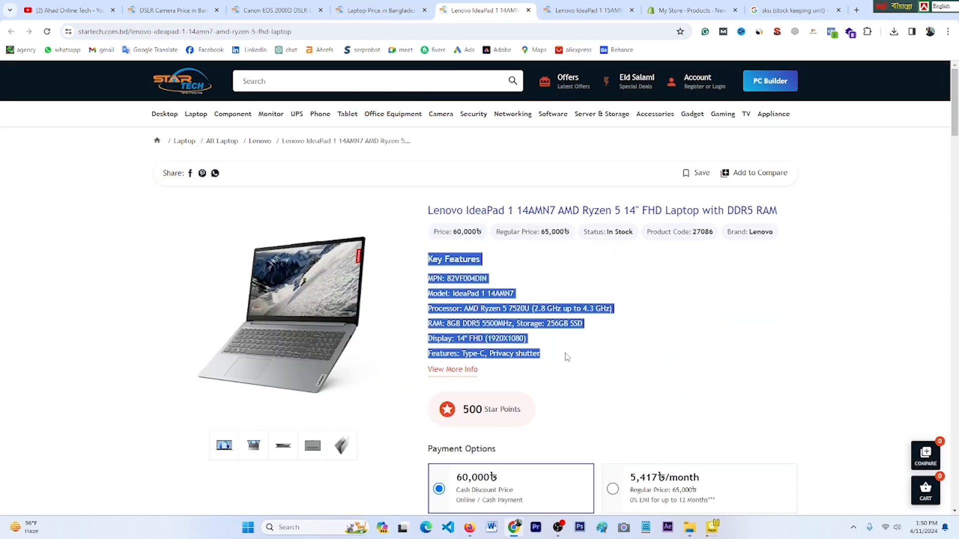
{"action": "right_click", "coordinate": [445, 256]}
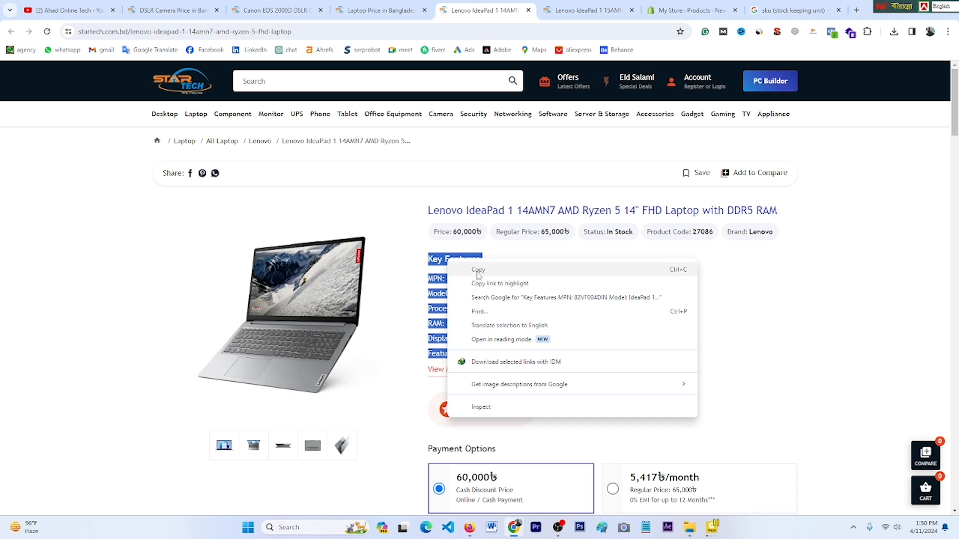
{"action": "left_click", "coordinate": [478, 274]}
{"action": "left_click", "coordinate": [696, 6]}
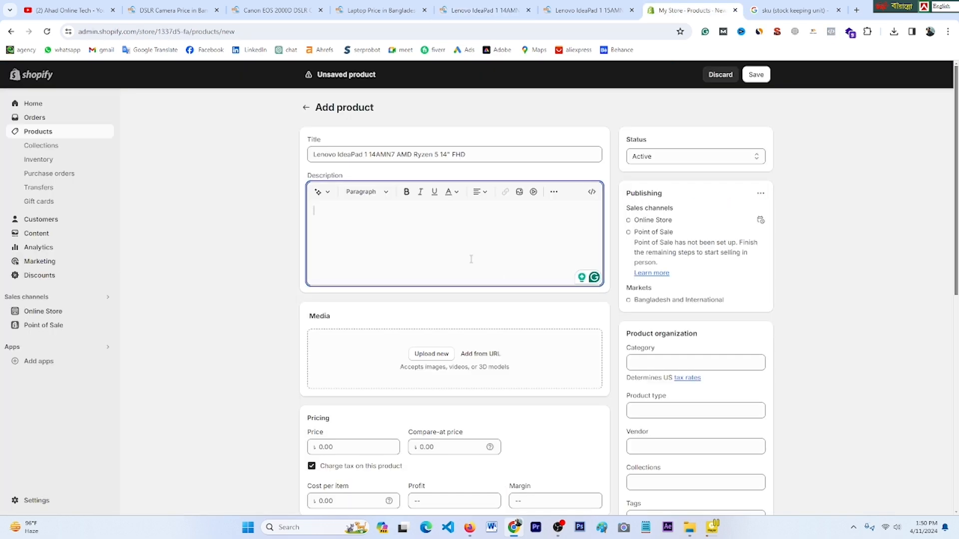
{"action": "right_click", "coordinate": [362, 224]}
{"action": "left_click", "coordinate": [407, 320]}
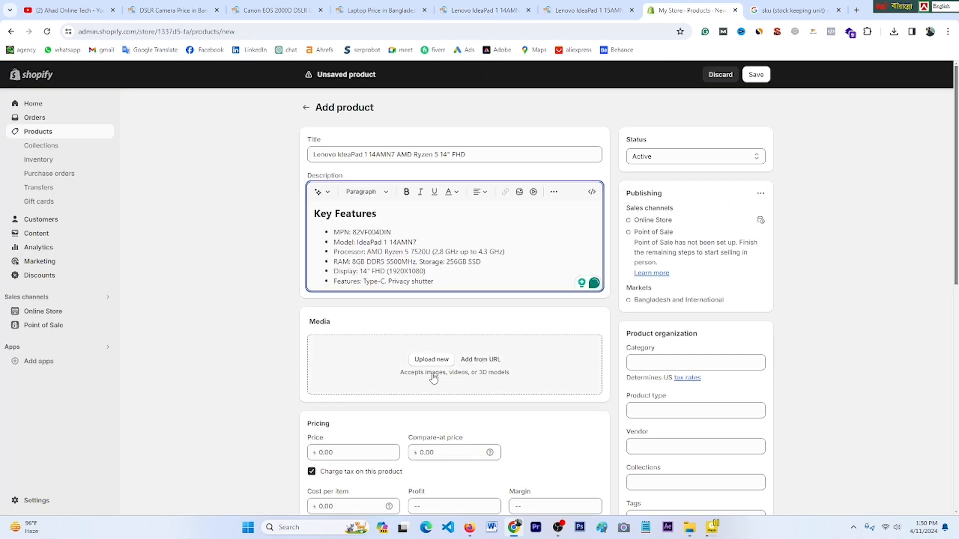
Step: Save the Lenovo IdeaPad product photo from Star Tech to the Desktop
{"action": "left_click", "coordinate": [379, 10]}
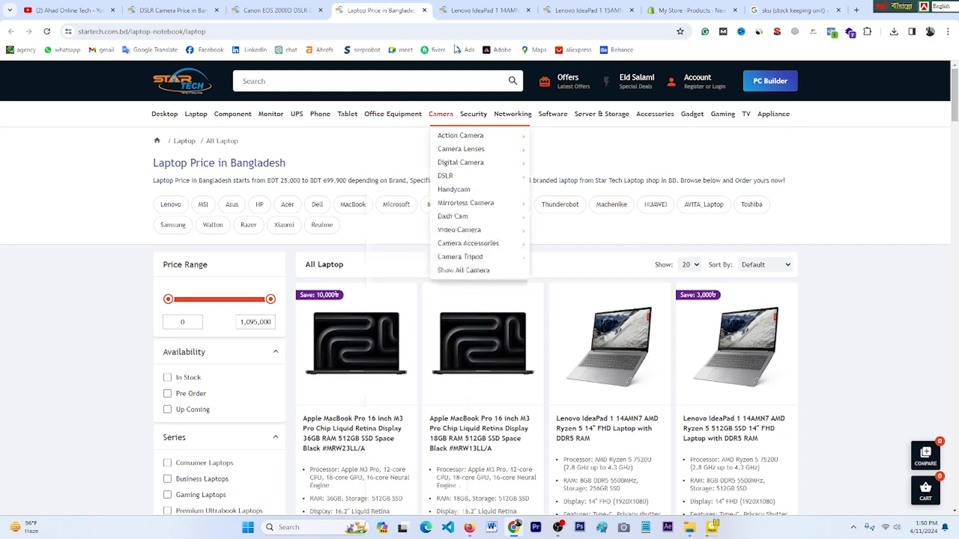
{"action": "left_click", "coordinate": [482, 10]}
{"action": "right_click", "coordinate": [309, 301]}
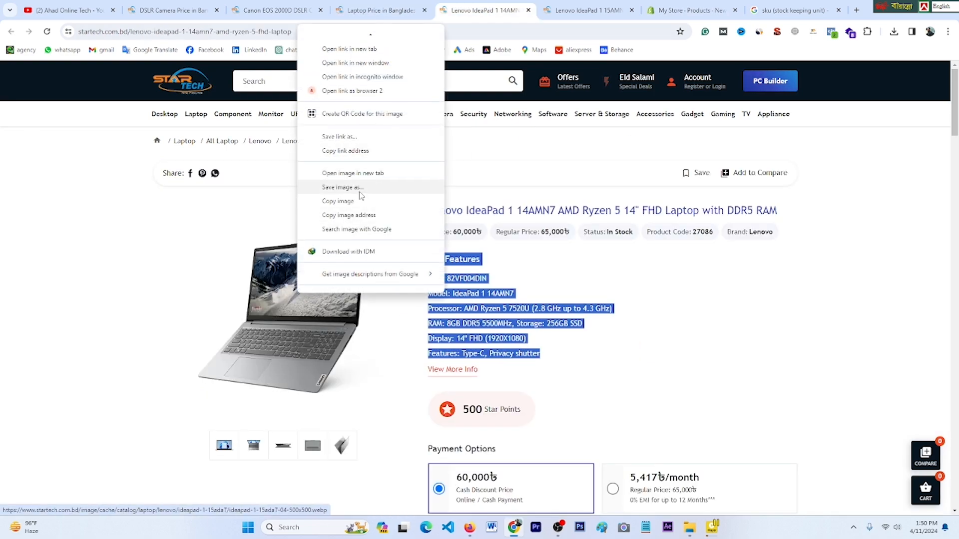
{"action": "left_click", "coordinate": [360, 193]}
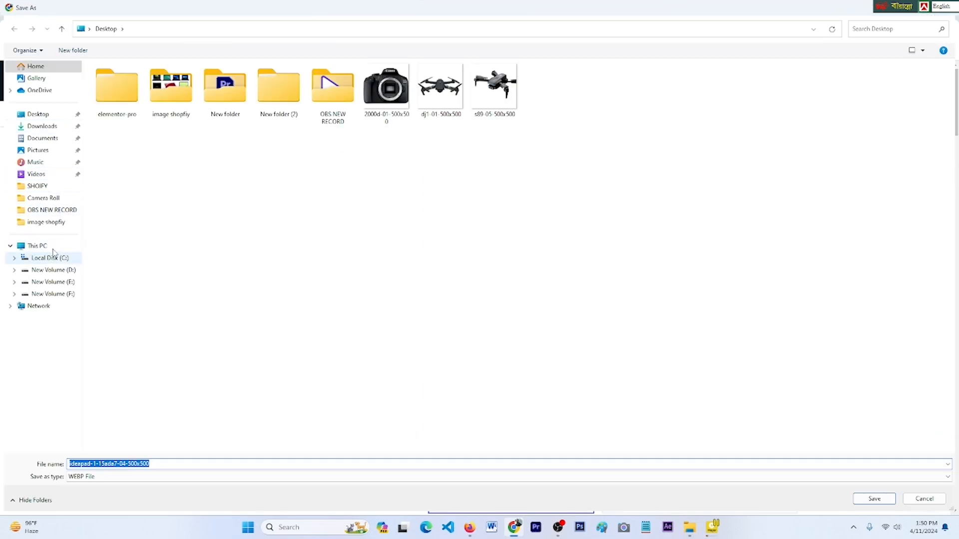
{"action": "left_click", "coordinate": [41, 115]}
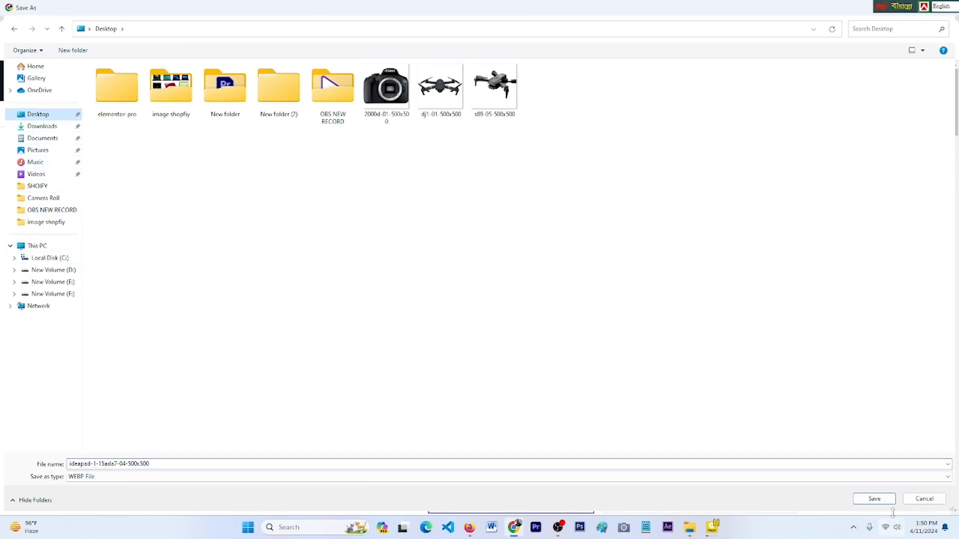
{"action": "left_click", "coordinate": [878, 501]}
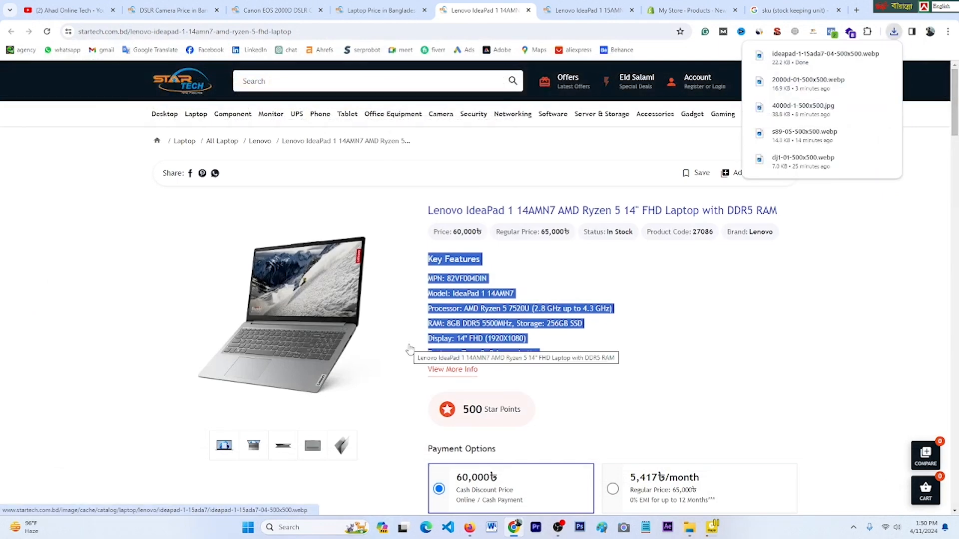
Step: Upload the saved ideapad-1-15ada7-04-500x500 image as the Shopify product's media
{"action": "mouse_move", "coordinate": [569, 117]}
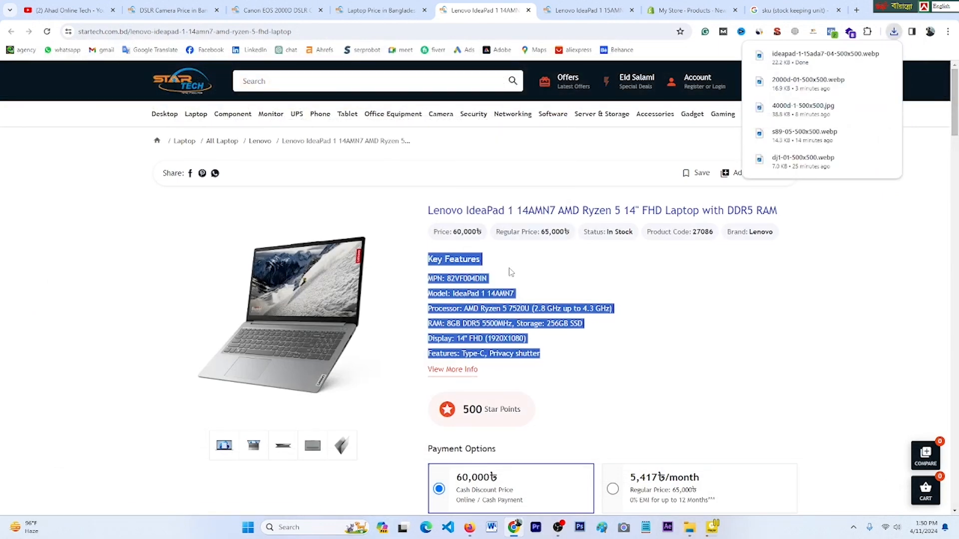
{"action": "mouse_move", "coordinate": [393, 114]}
{"action": "left_click", "coordinate": [689, 10]}
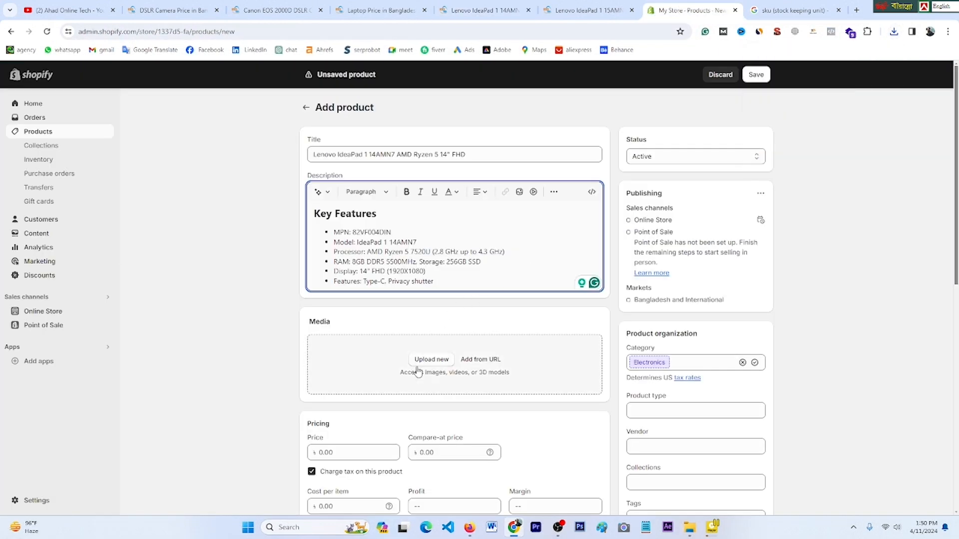
{"action": "left_click", "coordinate": [431, 360]}
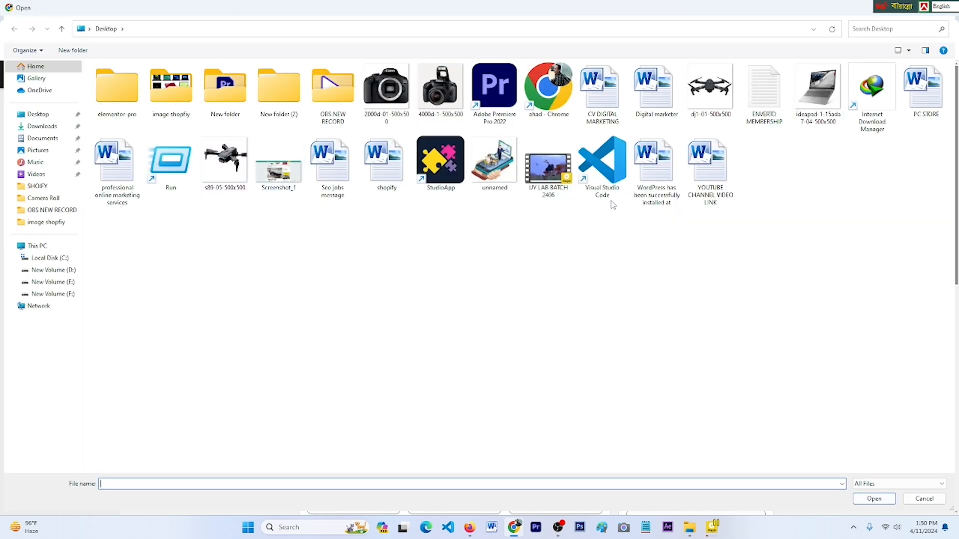
{"action": "left_click", "coordinate": [819, 98]}
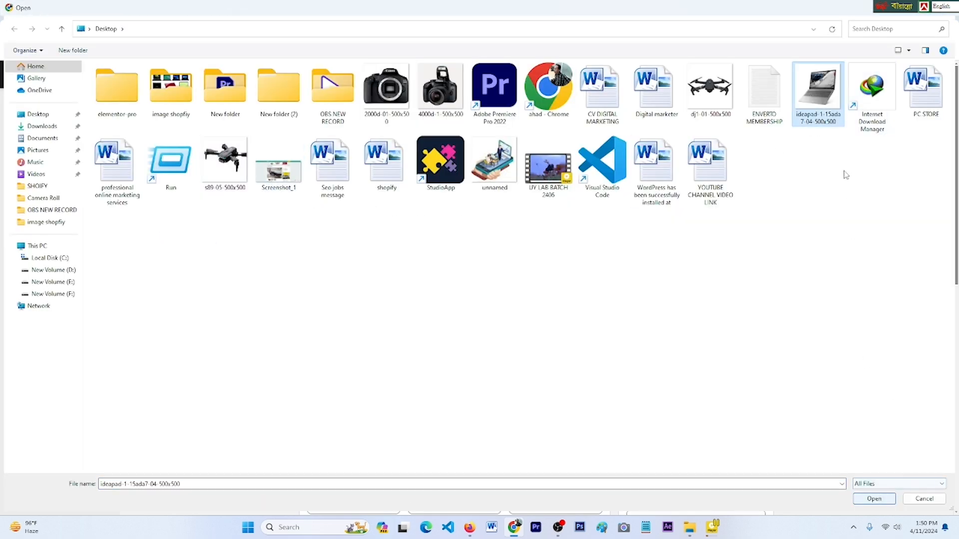
{"action": "left_click", "coordinate": [870, 501]}
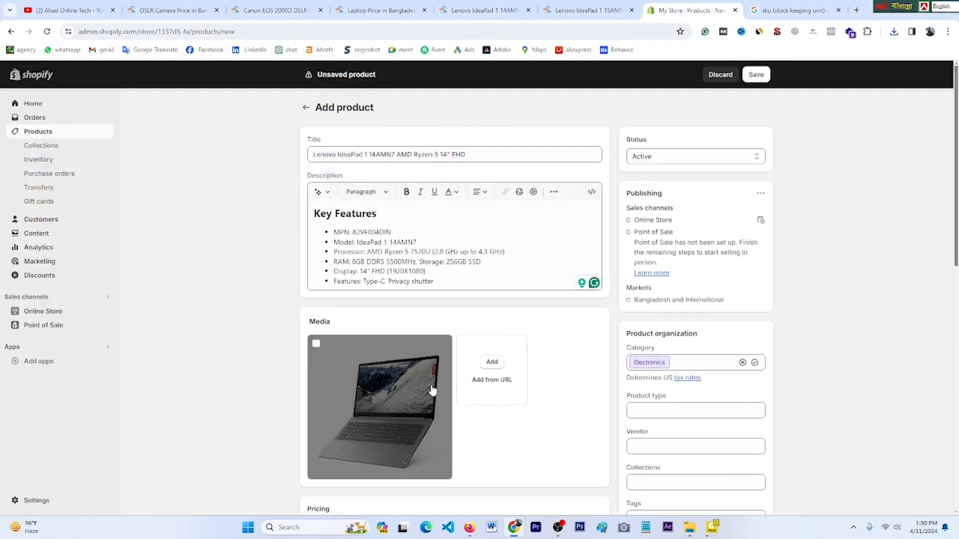
Step: Enter a price of 40,000 and a compare-at price of 46000 for the laptop
{"action": "scroll", "coordinate": [429, 384], "scroll_direction": "down", "scroll_amount": 3}
{"action": "scroll", "coordinate": [436, 326], "scroll_direction": "down", "scroll_amount": 2}
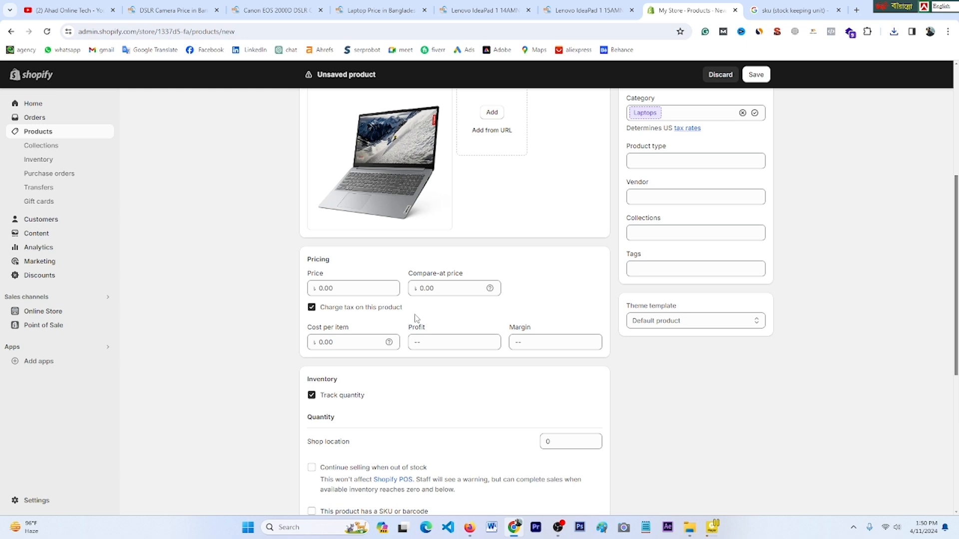
{"action": "left_click", "coordinate": [340, 290]}
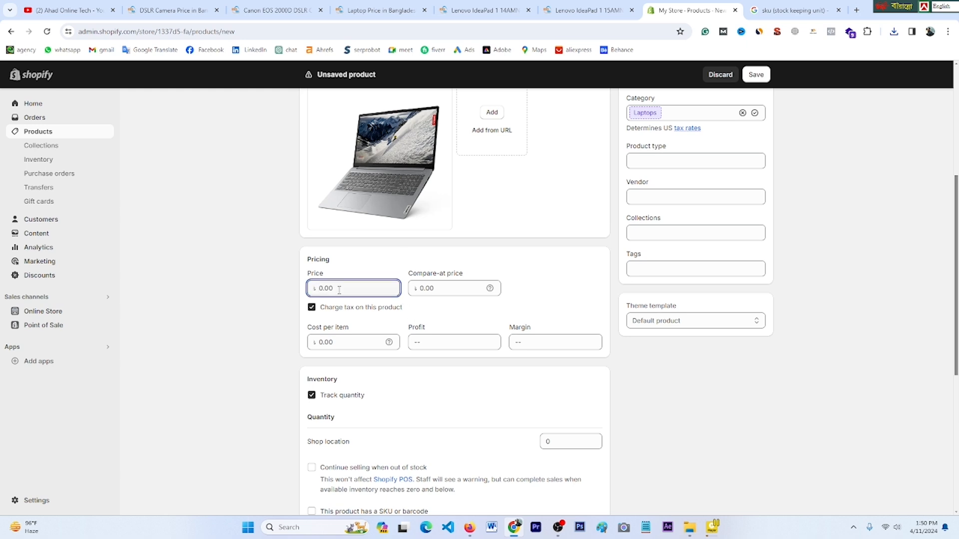
{"action": "type", "text": "40,000"}
{"action": "left_click", "coordinate": [423, 292]}
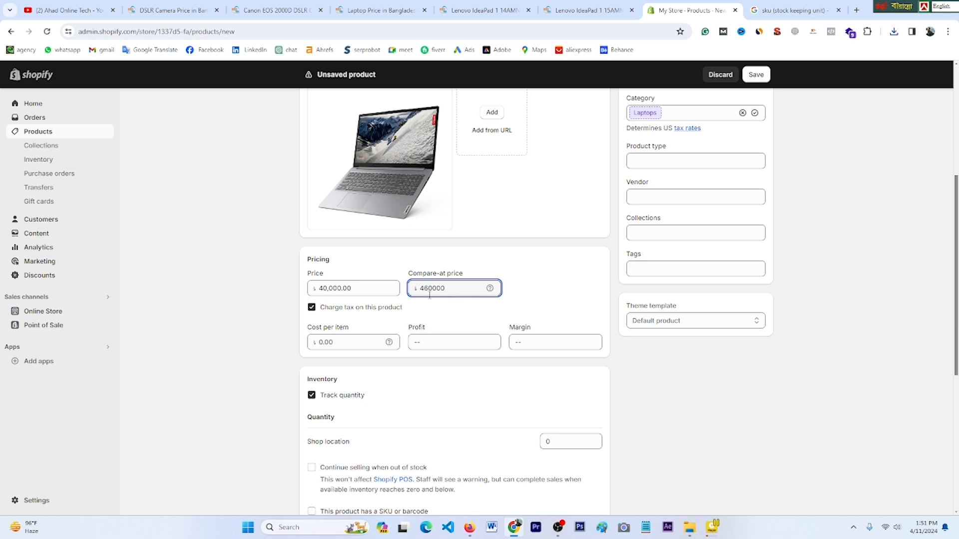
{"action": "key", "text": "BackSpace"}
{"action": "scroll", "coordinate": [430, 295], "scroll_direction": "down", "scroll_amount": 3}
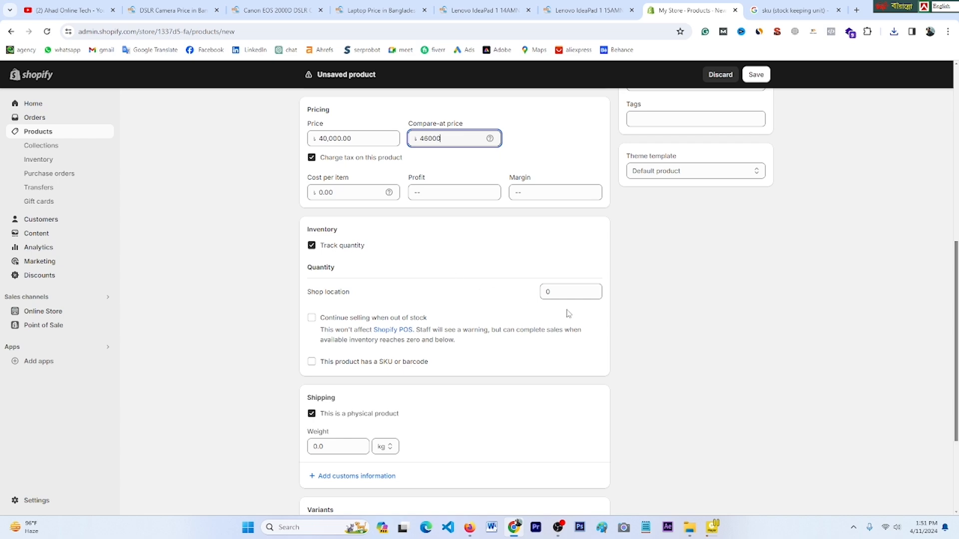
{"action": "scroll", "coordinate": [552, 292], "scroll_direction": "up", "scroll_amount": 4}
{"action": "scroll", "coordinate": [552, 292], "scroll_direction": "up", "scroll_amount": 4}
{"action": "scroll", "coordinate": [524, 285], "scroll_direction": "down", "scroll_amount": 4}
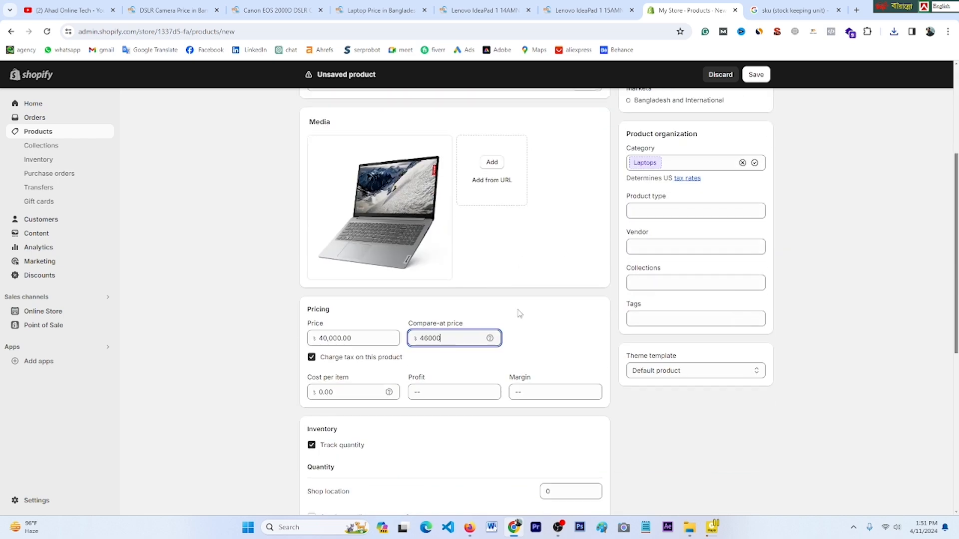
{"action": "scroll", "coordinate": [581, 416], "scroll_direction": "down", "scroll_amount": 4}
{"action": "scroll", "coordinate": [568, 380], "scroll_direction": "down", "scroll_amount": 1}
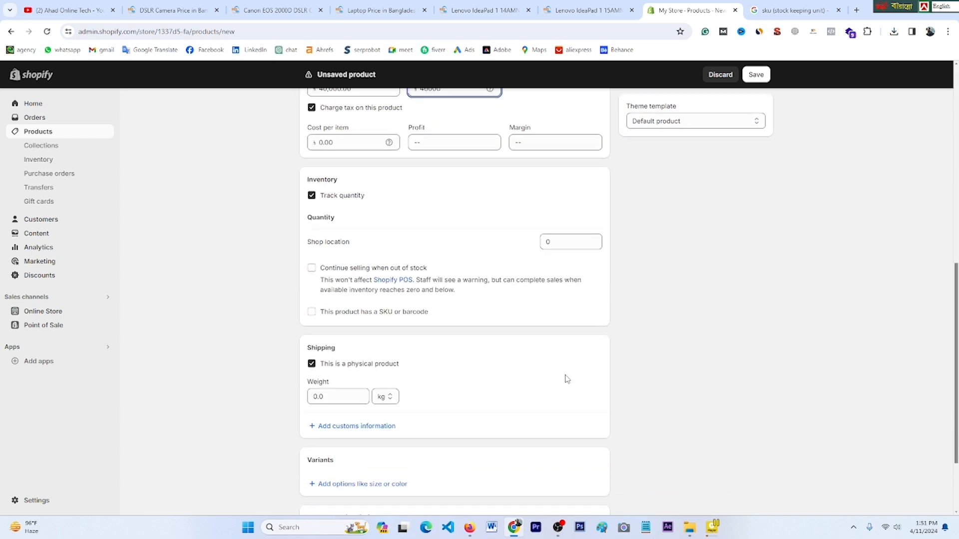
Step: Stock 20 units at Shop location, keep selling when out of stock, and set weight to 500 kg
{"action": "left_click", "coordinate": [553, 244]}
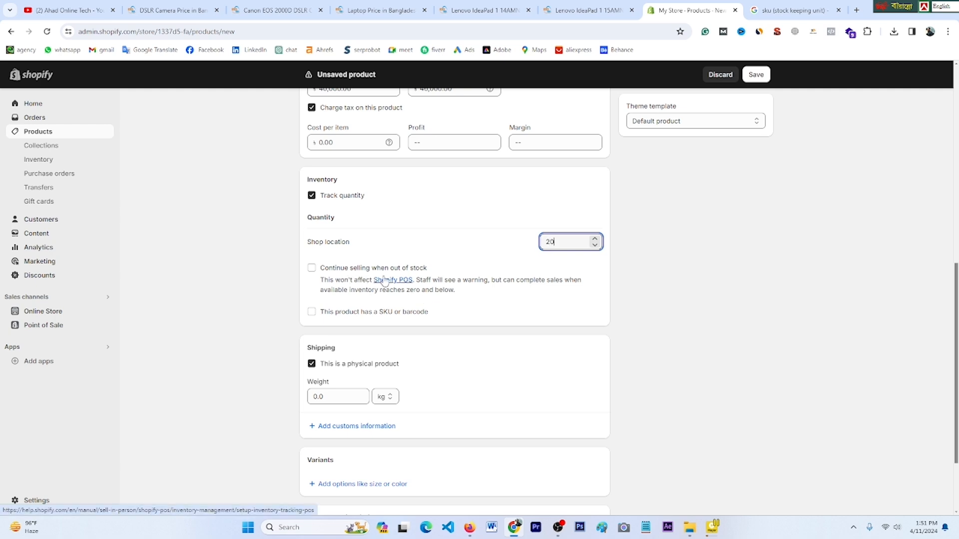
{"action": "left_click", "coordinate": [311, 270]}
{"action": "scroll", "coordinate": [475, 359], "scroll_direction": "down", "scroll_amount": 2}
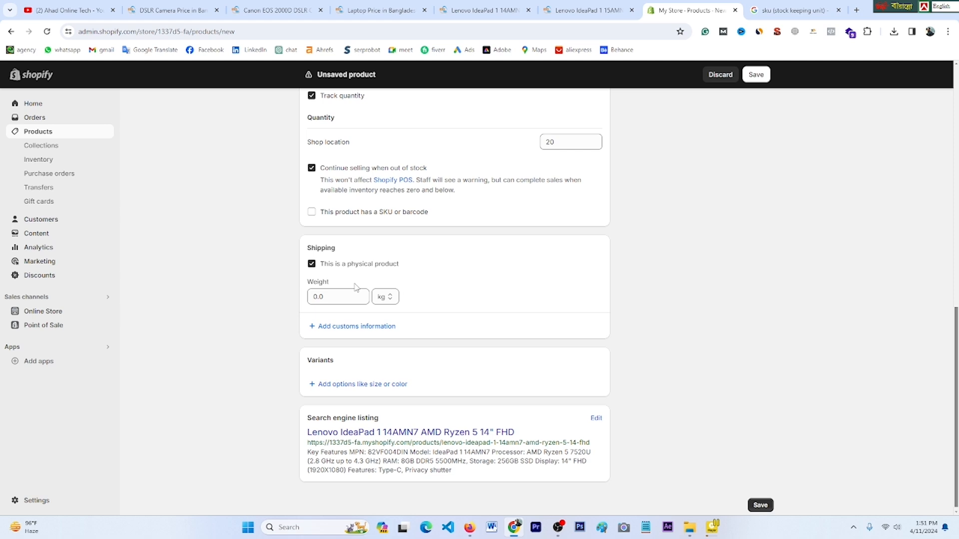
{"action": "left_click", "coordinate": [323, 298]}
{"action": "type", "text": "50"}
{"action": "left_click", "coordinate": [522, 311]}
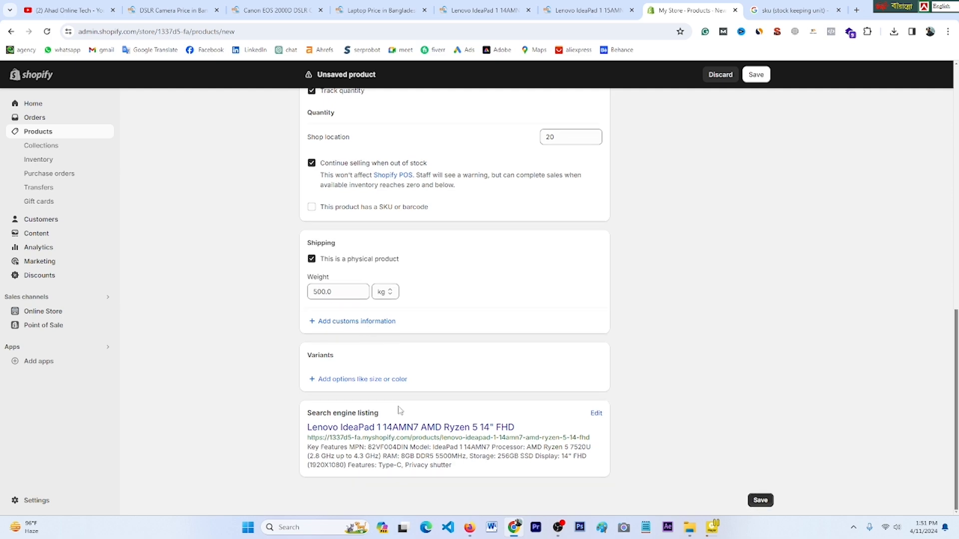
{"action": "scroll", "coordinate": [446, 385], "scroll_direction": "up", "scroll_amount": 20}
{"action": "scroll", "coordinate": [445, 386], "scroll_direction": "down", "scroll_amount": 20}
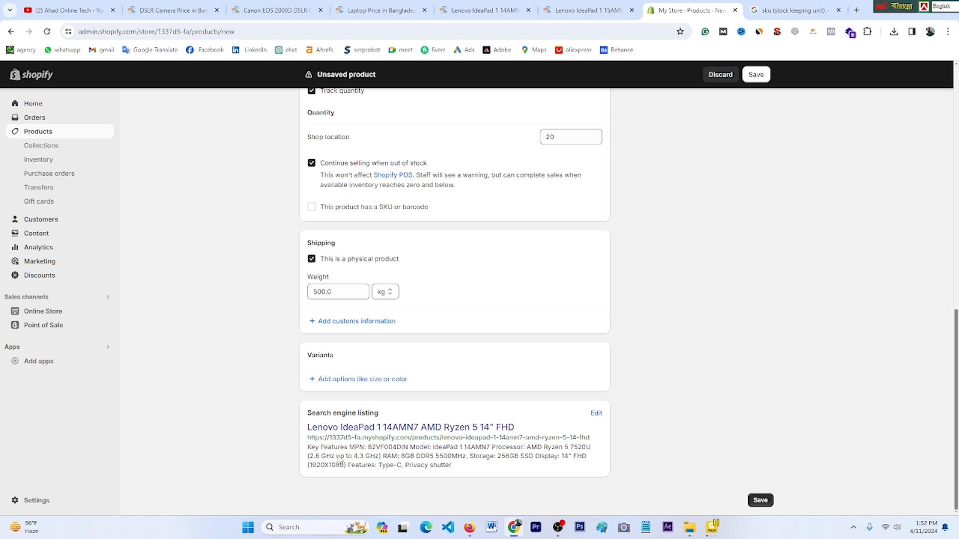
Step: Set the laptop's product type to labtop
{"action": "scroll", "coordinate": [340, 460], "scroll_direction": "up", "scroll_amount": 15}
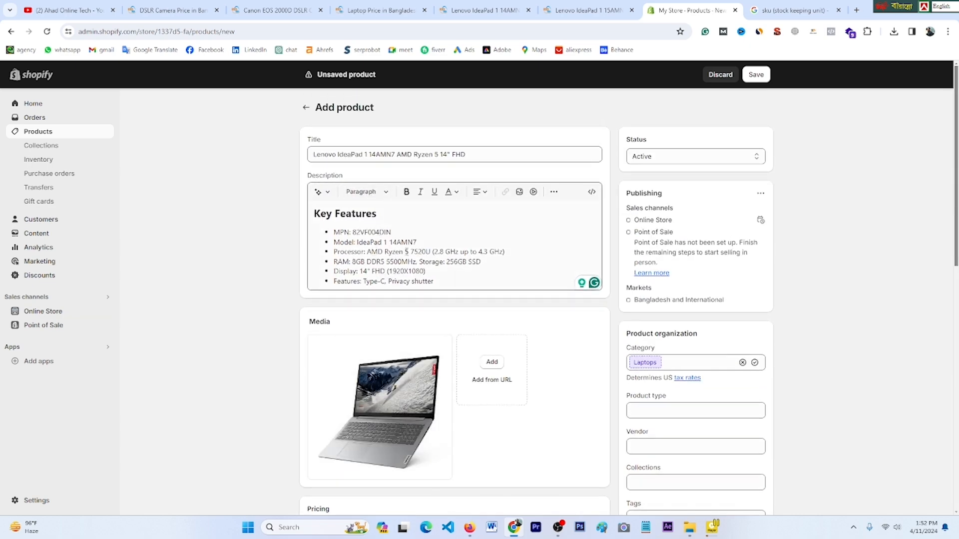
{"action": "scroll", "coordinate": [400, 264], "scroll_direction": "down", "scroll_amount": 15}
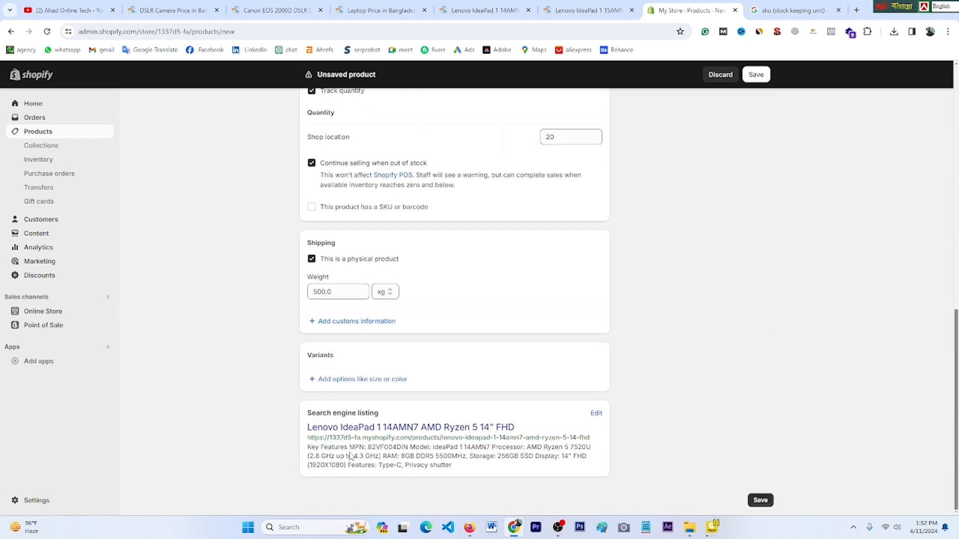
{"action": "scroll", "coordinate": [400, 390], "scroll_direction": "up", "scroll_amount": 10}
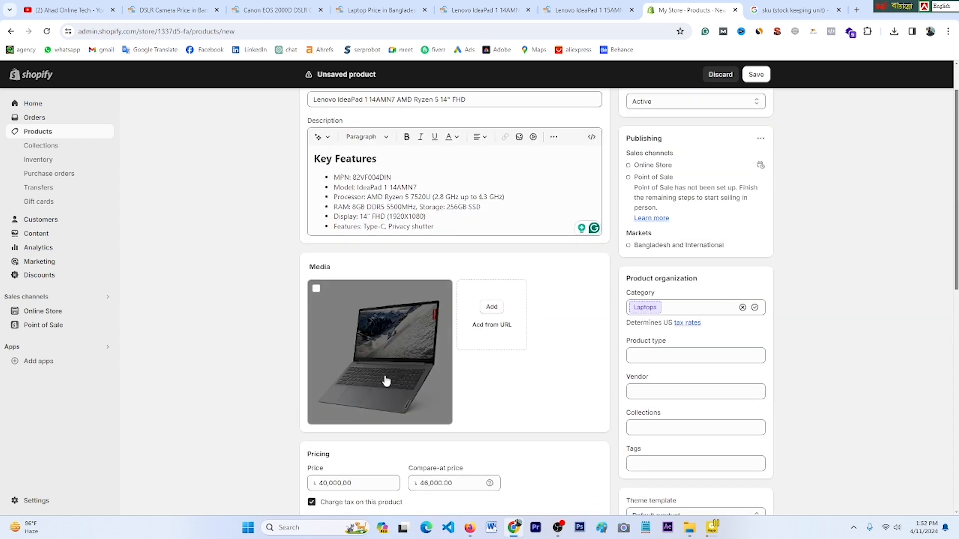
{"action": "scroll", "coordinate": [386, 381], "scroll_direction": "down", "scroll_amount": 10}
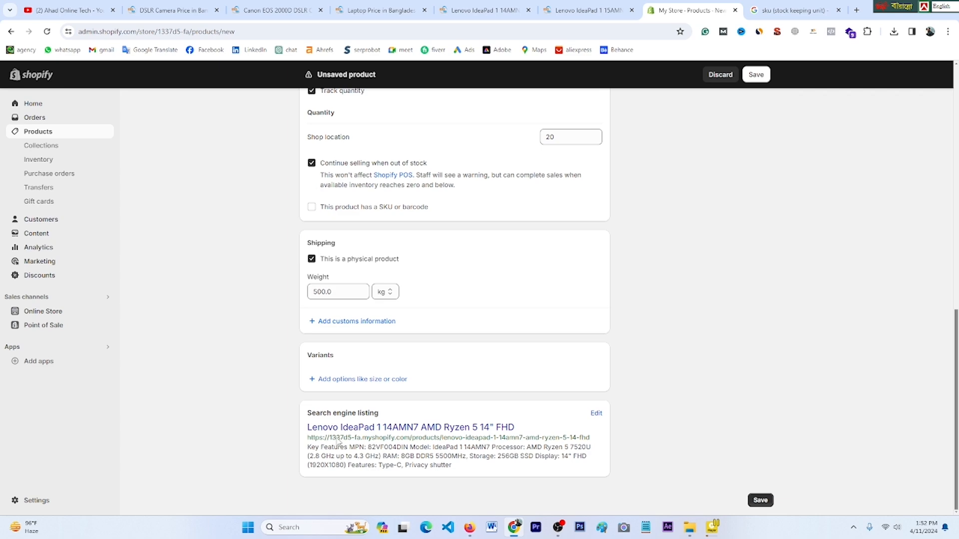
{"action": "scroll", "coordinate": [368, 403], "scroll_direction": "up", "scroll_amount": 10}
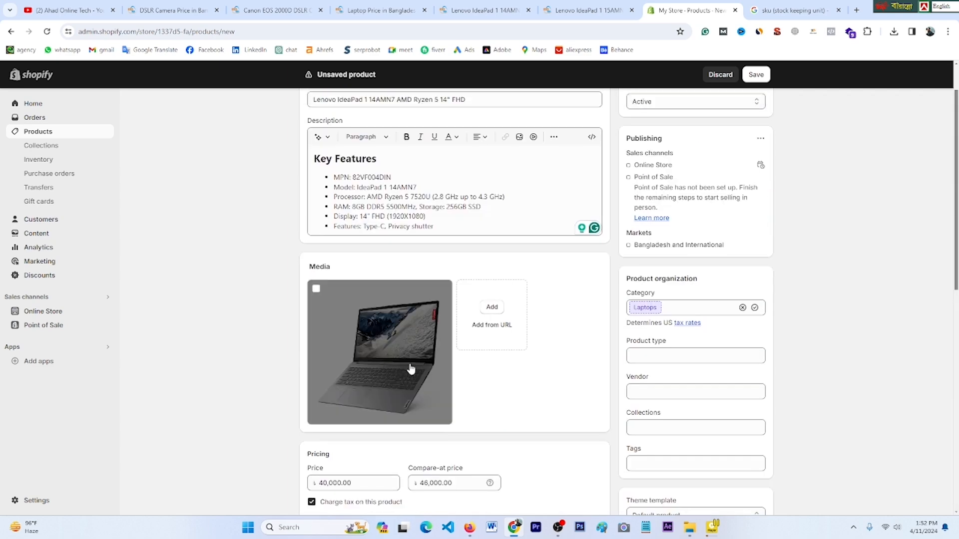
{"action": "scroll", "coordinate": [592, 275], "scroll_direction": "up", "scroll_amount": 2}
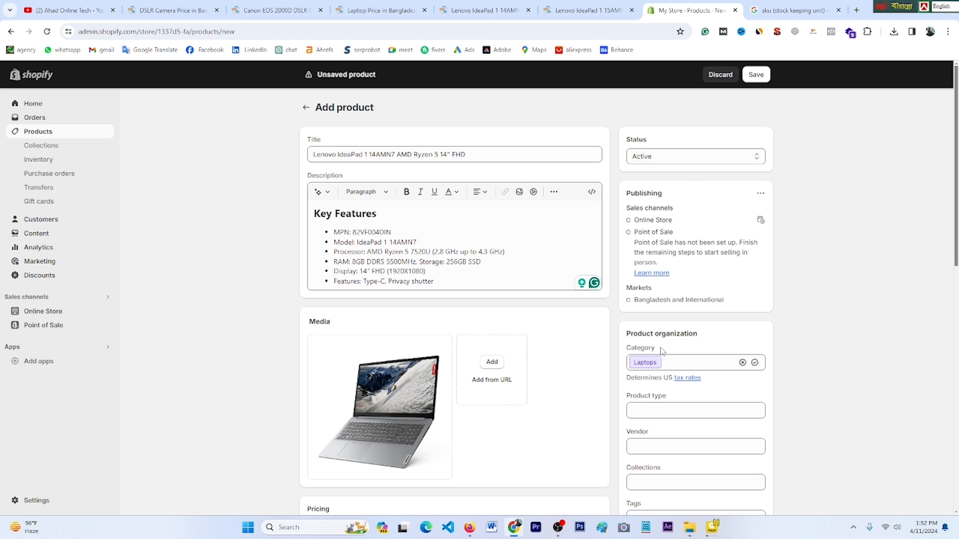
{"action": "left_click", "coordinate": [664, 415]}
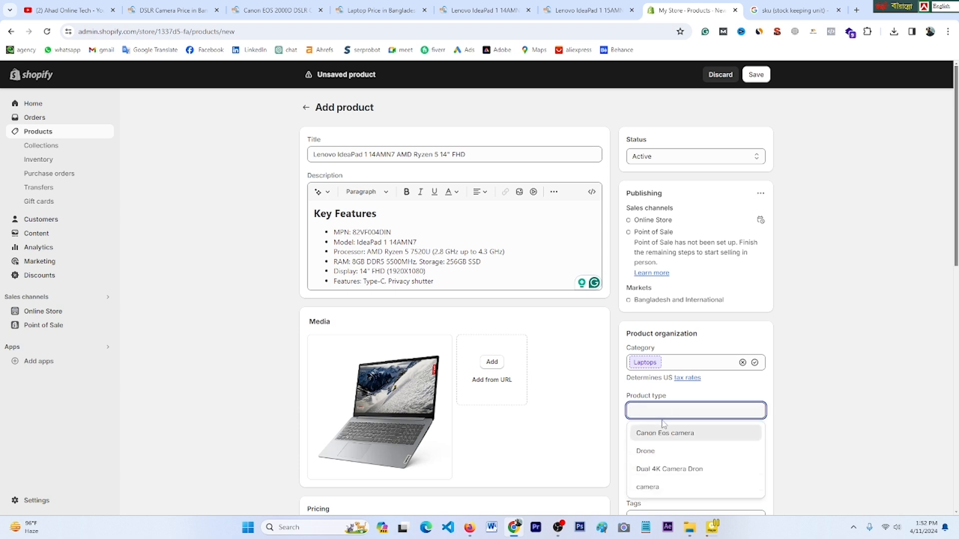
{"action": "type", "text": "labtop"}
{"action": "scroll", "coordinate": [796, 434], "scroll_direction": "down", "scroll_amount": 2}
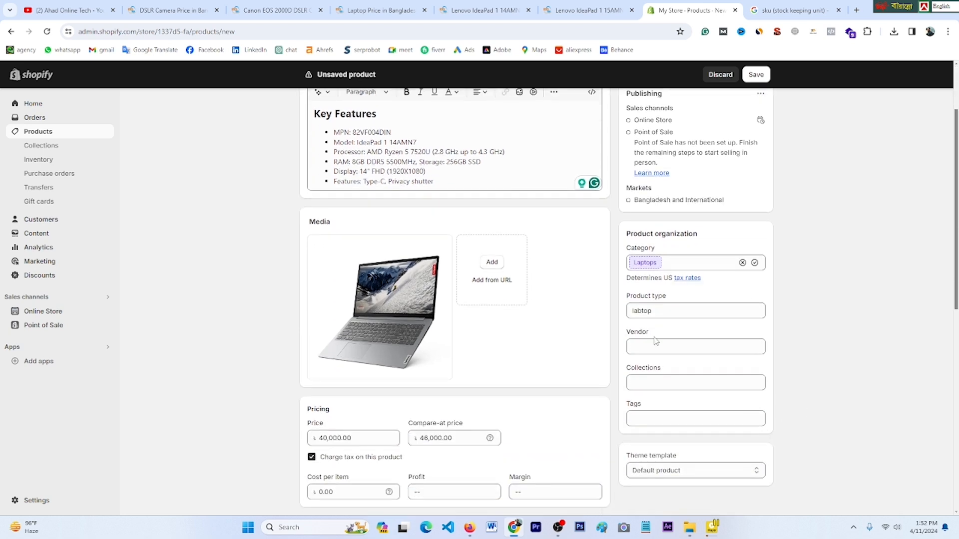
Step: Choose Ahad Store as vendor and add the laptop to the LABTOP collection
{"action": "left_click", "coordinate": [652, 345]}
{"action": "left_click", "coordinate": [653, 368]}
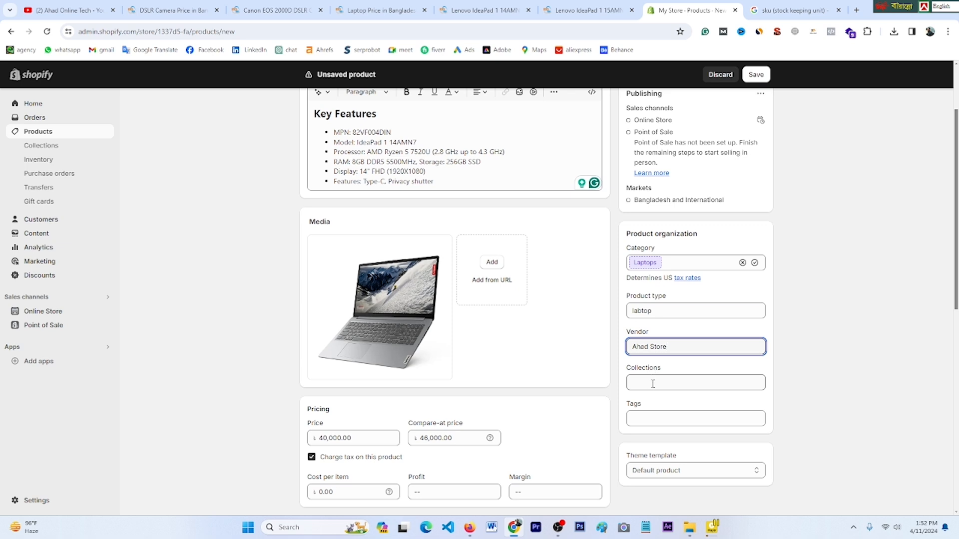
{"action": "left_click", "coordinate": [653, 384]}
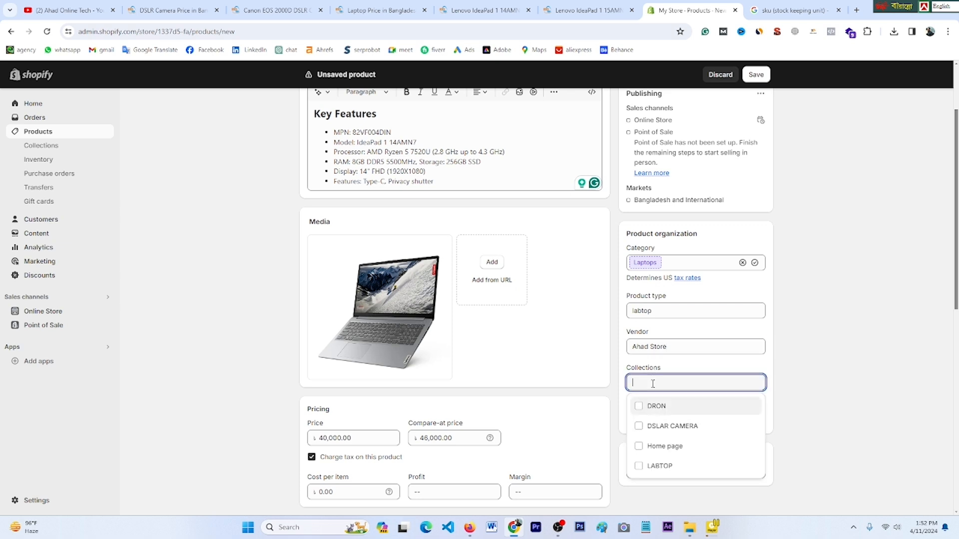
{"action": "left_click", "coordinate": [636, 468]}
{"action": "scroll", "coordinate": [709, 444], "scroll_direction": "down", "scroll_amount": 2}
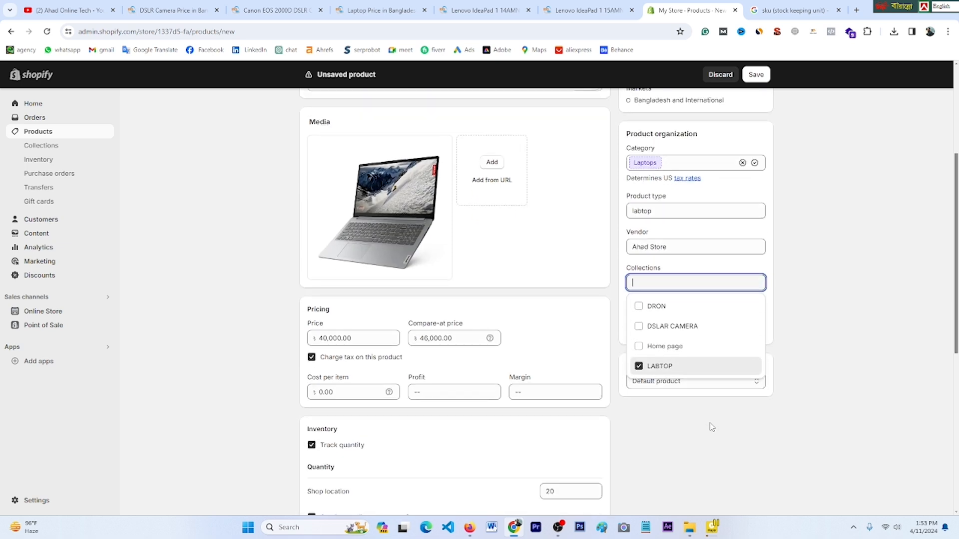
{"action": "left_click", "coordinate": [713, 428]}
{"action": "scroll", "coordinate": [712, 427], "scroll_direction": "down", "scroll_amount": 3}
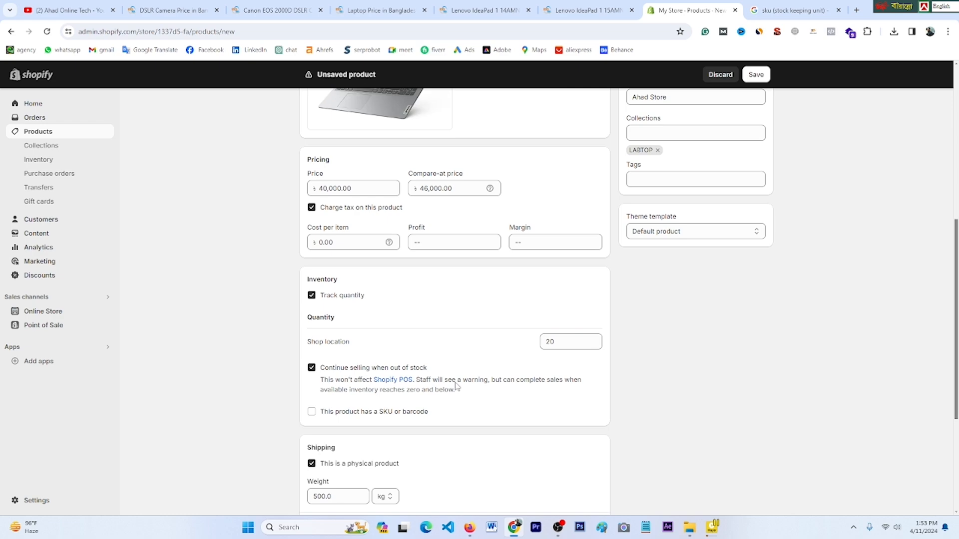
{"action": "scroll", "coordinate": [455, 386], "scroll_direction": "up", "scroll_amount": 8}
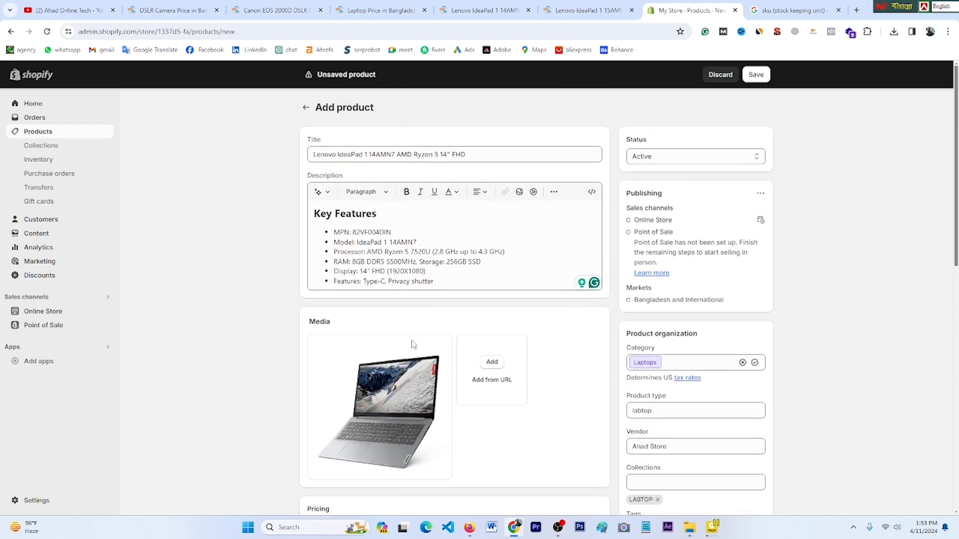
{"action": "scroll", "coordinate": [412, 345], "scroll_direction": "down", "scroll_amount": 3}
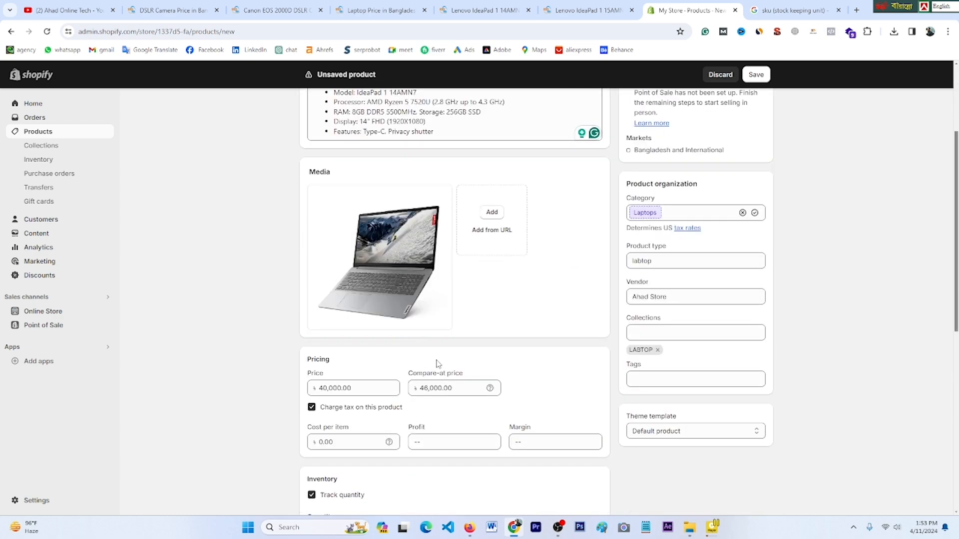
{"action": "scroll", "coordinate": [440, 365], "scroll_direction": "down", "scroll_amount": 7}
{"action": "scroll", "coordinate": [435, 359], "scroll_direction": "up", "scroll_amount": 4}
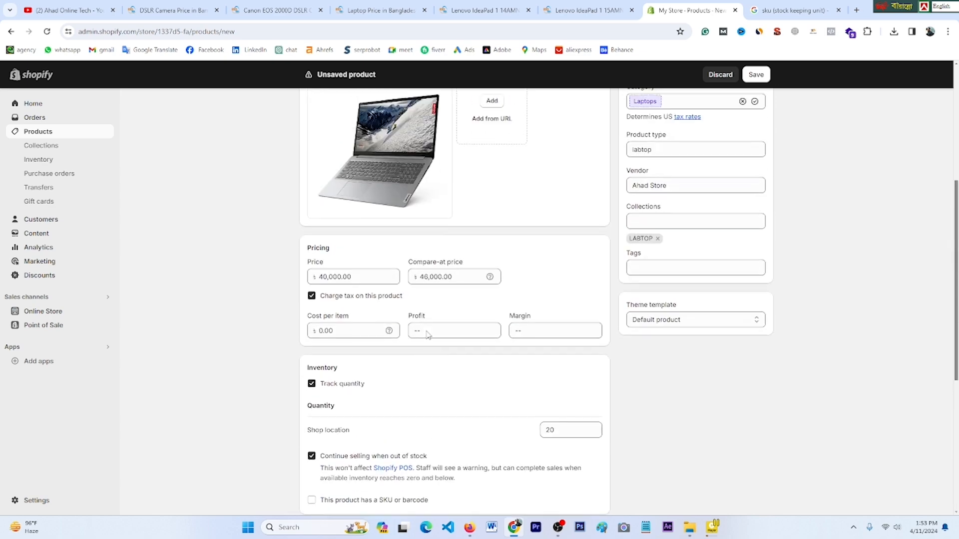
{"action": "scroll", "coordinate": [428, 334], "scroll_direction": "up", "scroll_amount": 2}
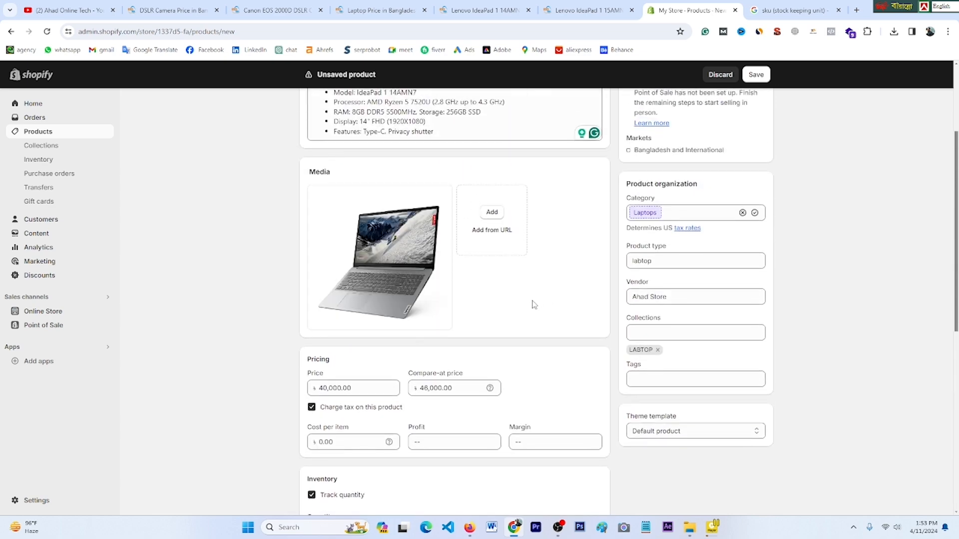
{"action": "scroll", "coordinate": [492, 305], "scroll_direction": "down", "scroll_amount": 5}
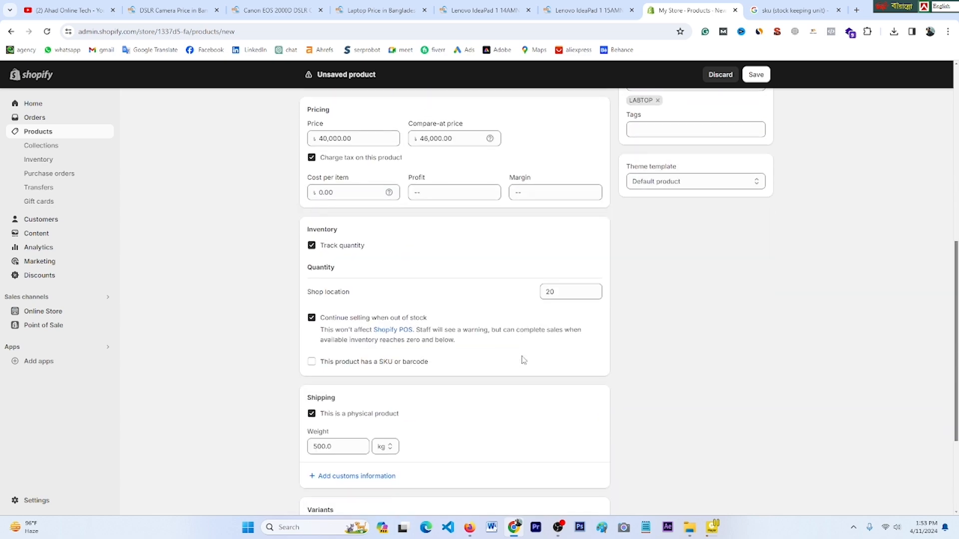
{"action": "scroll", "coordinate": [523, 360], "scroll_direction": "down", "scroll_amount": 3}
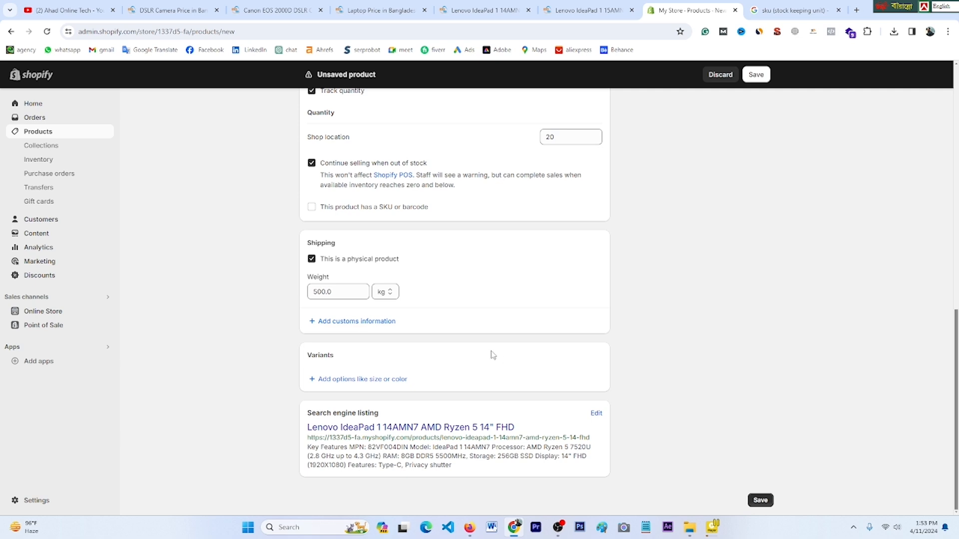
Step: Add a Size variant option to the laptop with the single value 20
{"action": "left_click", "coordinate": [354, 381]}
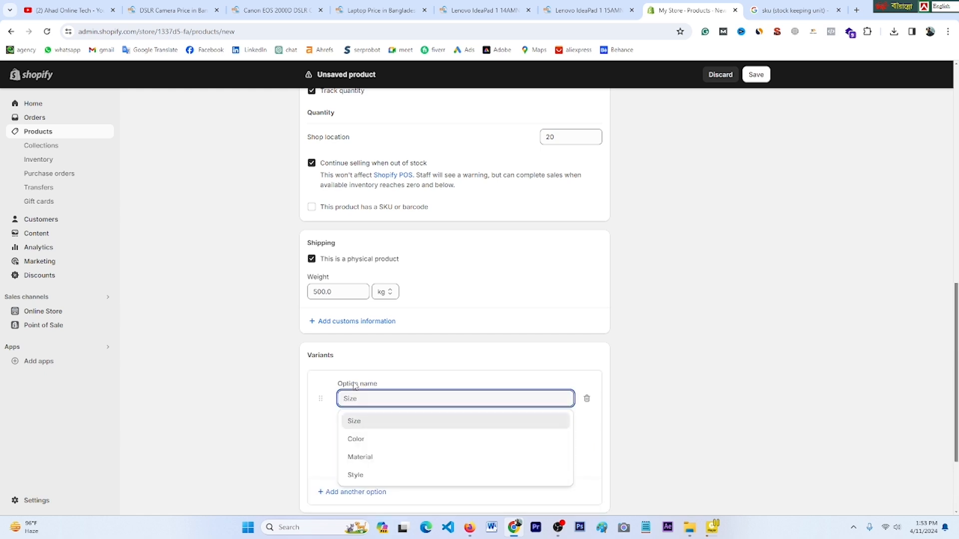
{"action": "scroll", "coordinate": [392, 391], "scroll_direction": "down", "scroll_amount": 2}
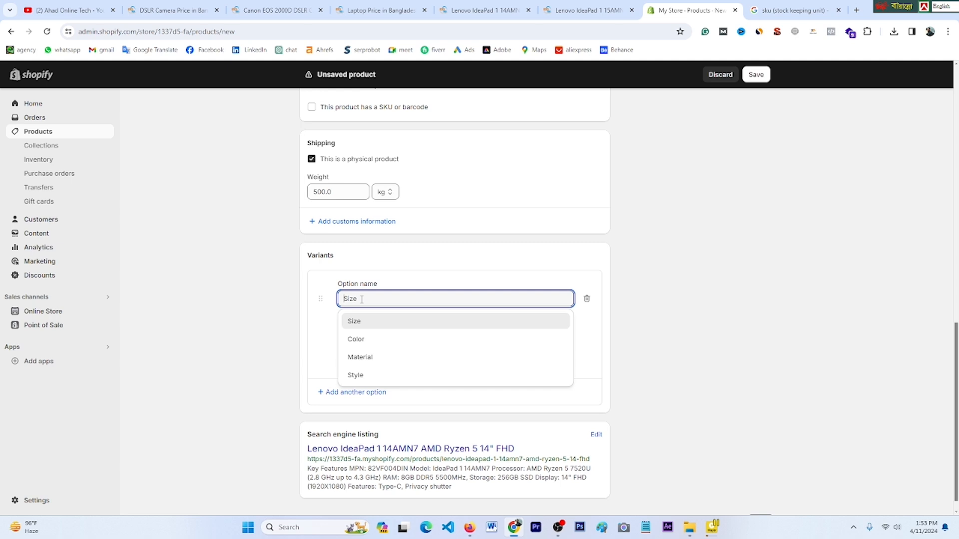
{"action": "scroll", "coordinate": [360, 290], "scroll_direction": "down", "scroll_amount": 1}
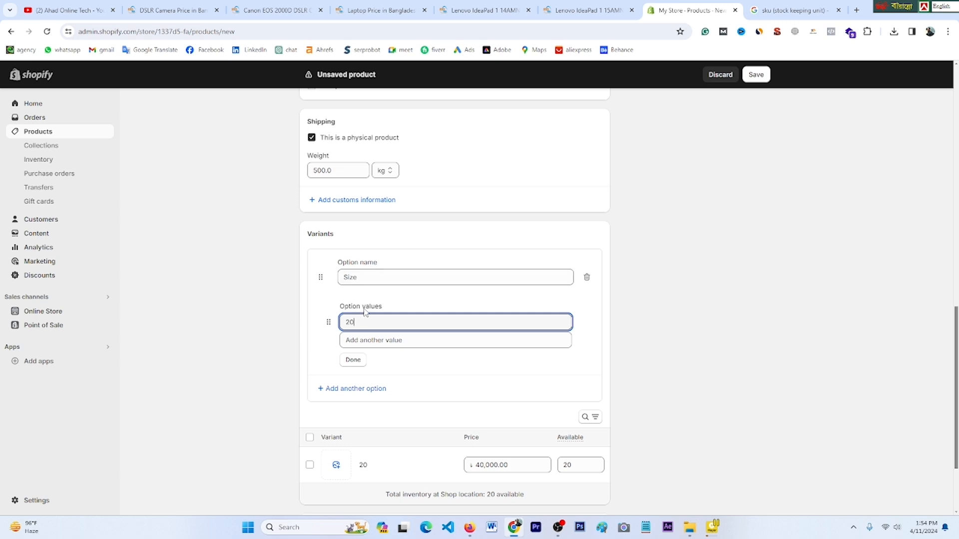
{"action": "left_click", "coordinate": [354, 361]}
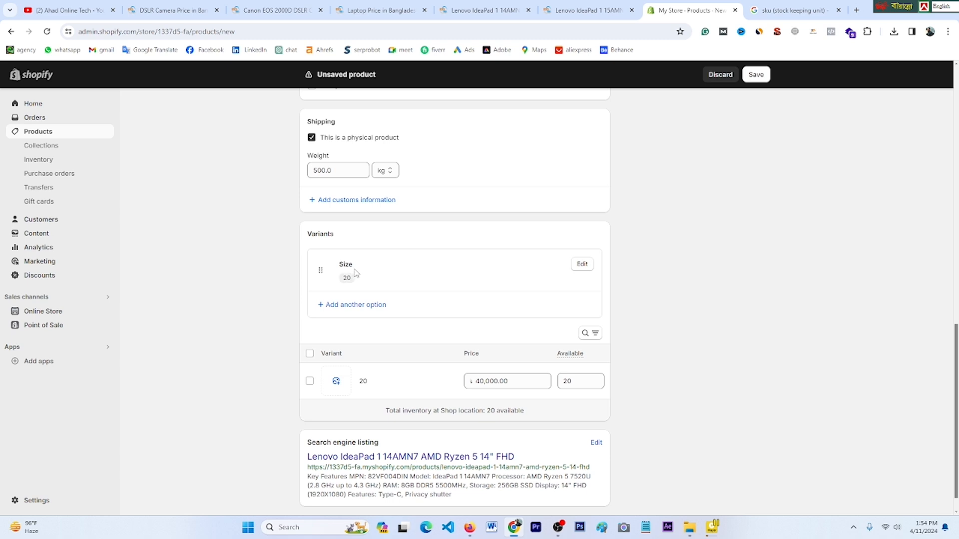
Step: Add a second variant option named Size with the value 22
{"action": "left_click", "coordinate": [350, 306]}
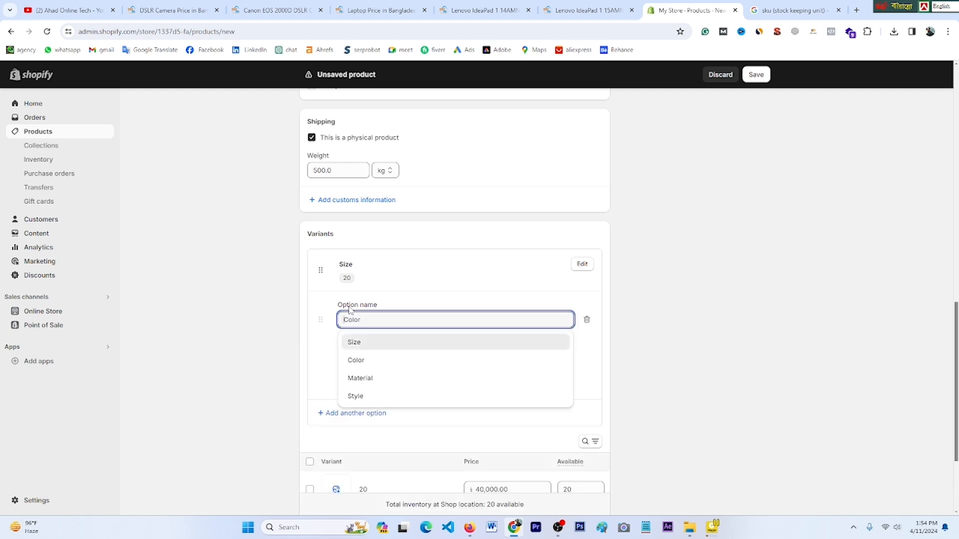
{"action": "left_click", "coordinate": [356, 343]}
{"action": "left_click", "coordinate": [364, 368]}
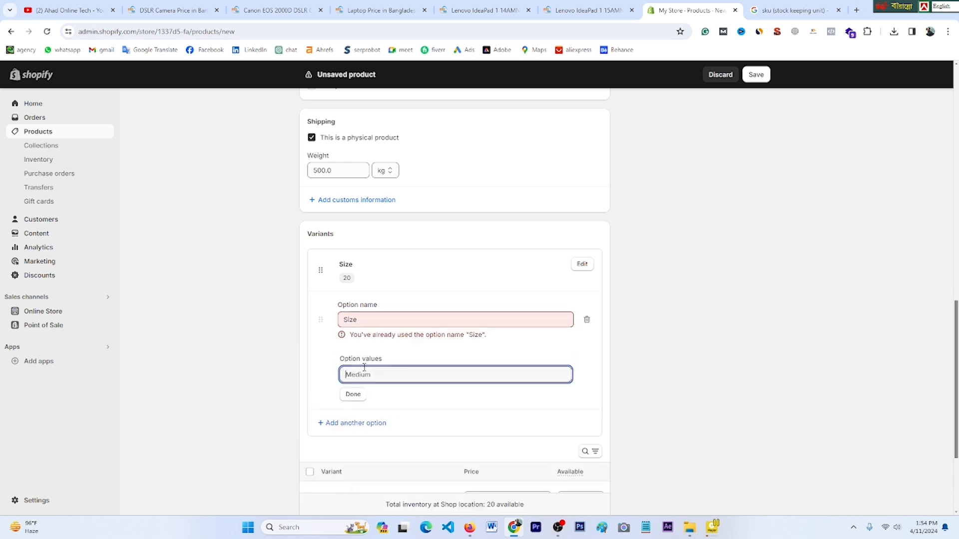
{"action": "type", "text": "22"}
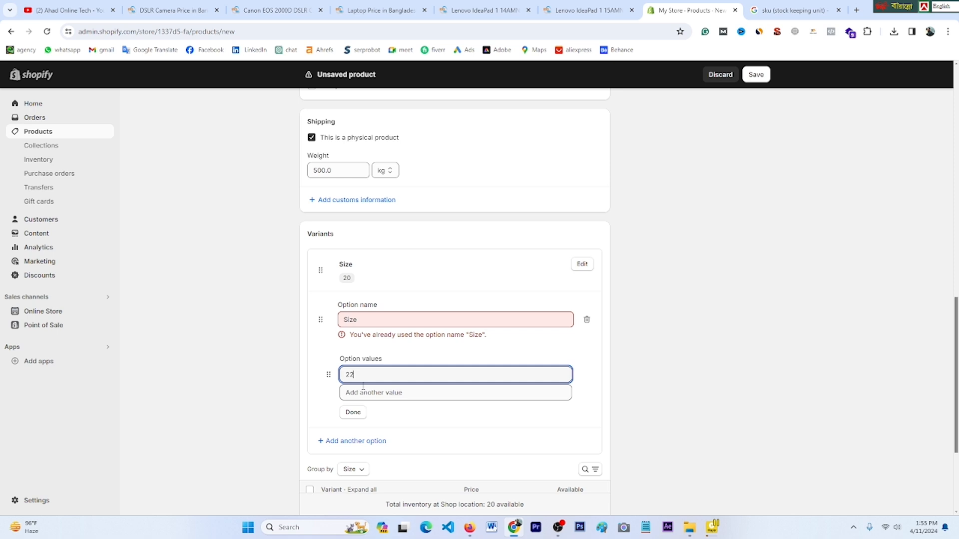
{"action": "left_click", "coordinate": [355, 416]}
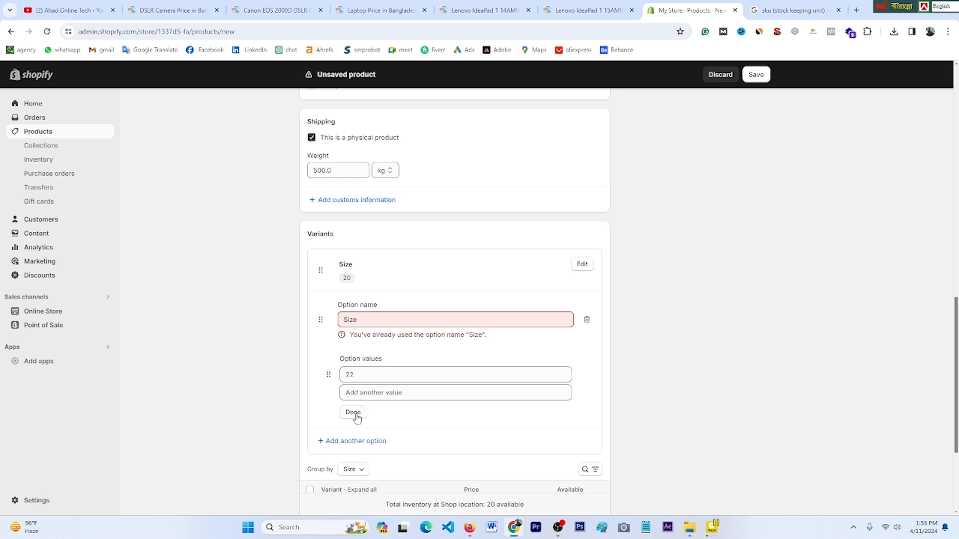
Step: Rename that option to Color and replace its value with silver
{"action": "left_click", "coordinate": [359, 319]}
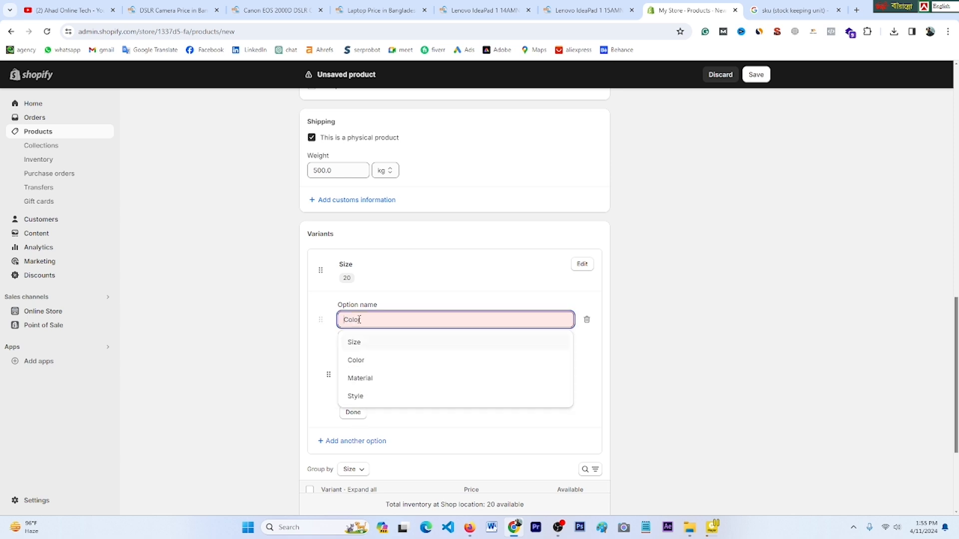
{"action": "left_click", "coordinate": [370, 359]}
{"action": "left_click_drag", "start_coordinate": [372, 370], "coordinate": [337, 369]}
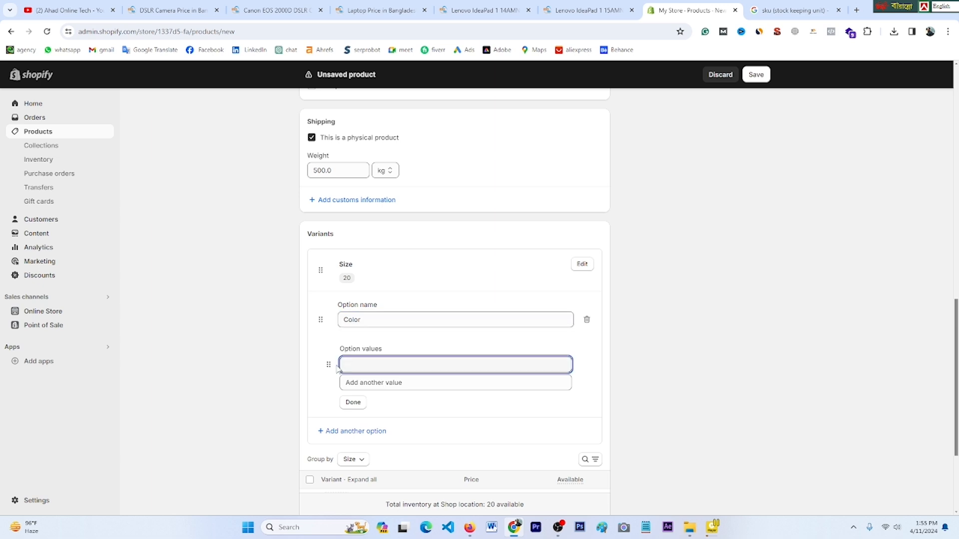
{"action": "type", "text": "silver"}
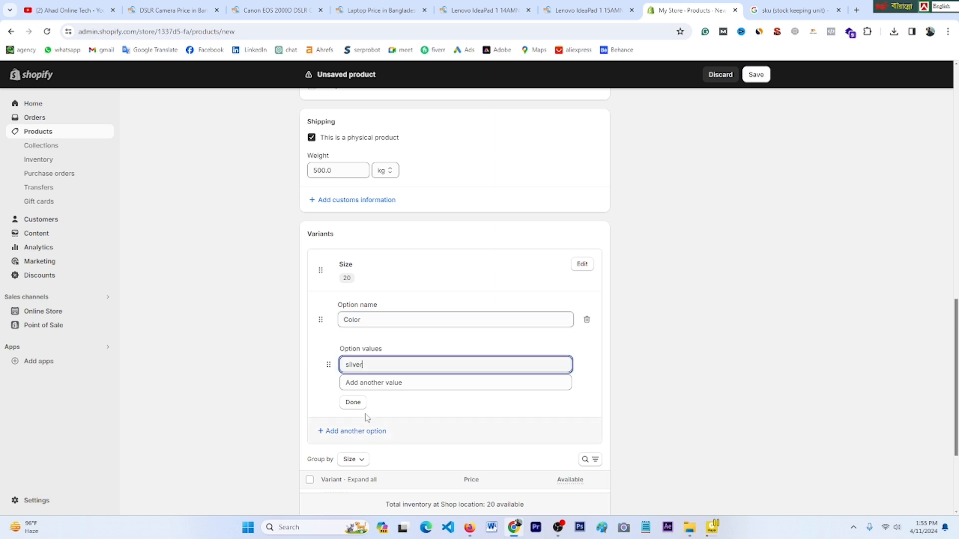
{"action": "left_click", "coordinate": [353, 401]}
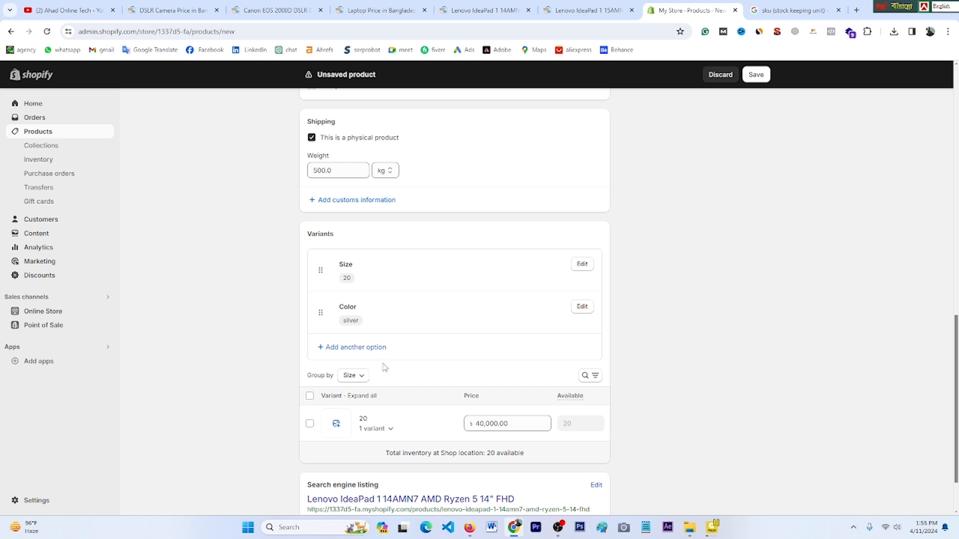
Step: Add a third option named Size with the value 22
{"action": "left_click", "coordinate": [355, 348]}
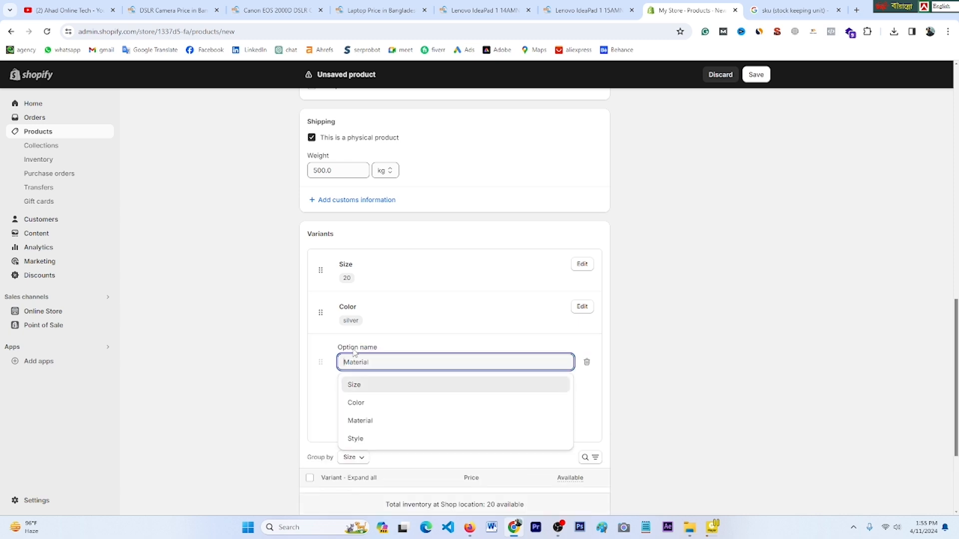
{"action": "left_click", "coordinate": [368, 392]}
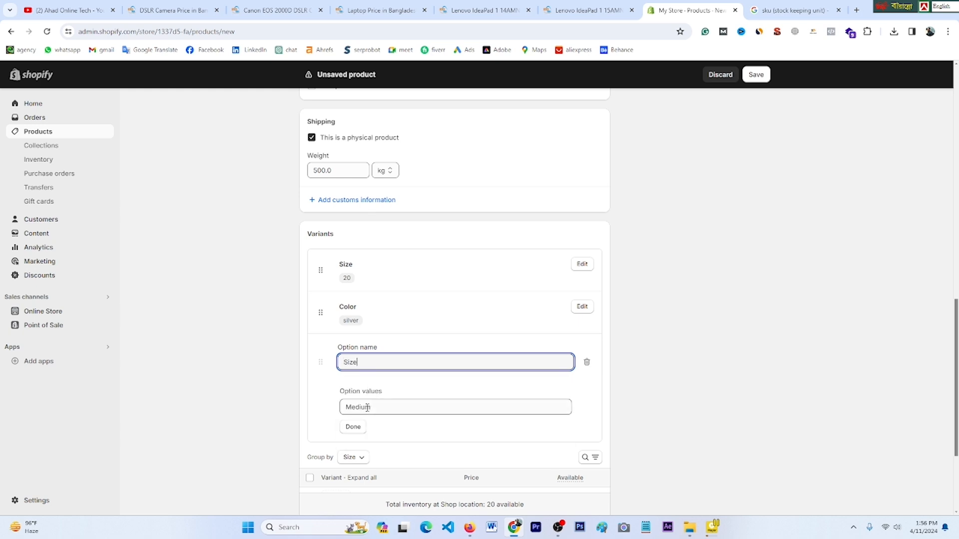
{"action": "left_click", "coordinate": [367, 407]}
{"action": "type", "text": "22"}
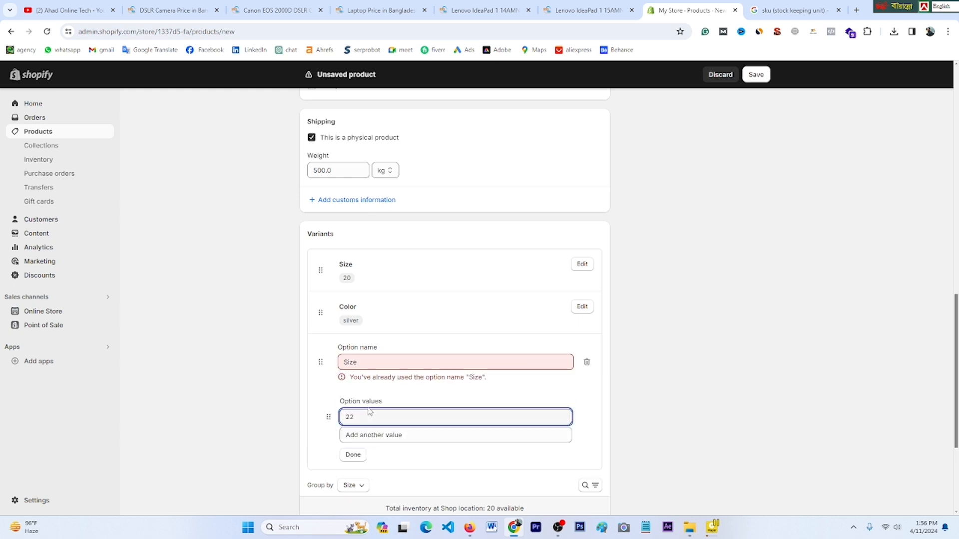
{"action": "left_click", "coordinate": [357, 458]}
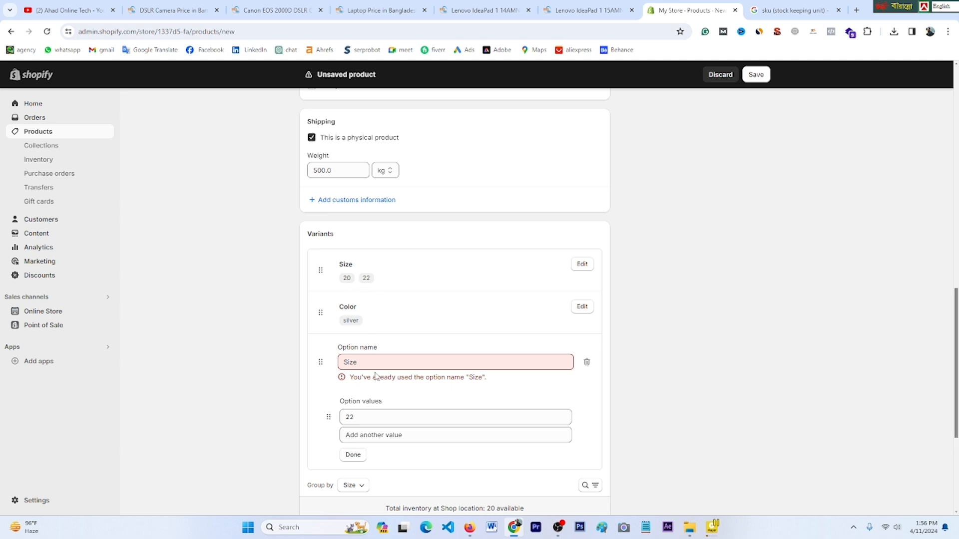
Step: Edit the Size option to remove the value 24
{"action": "left_click", "coordinate": [586, 267]}
{"action": "left_click", "coordinate": [583, 265]}
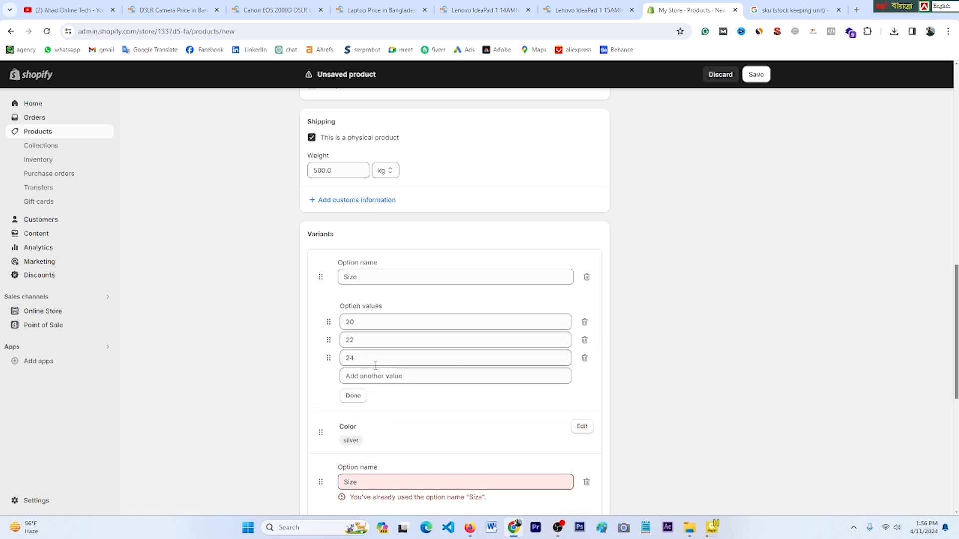
{"action": "left_click", "coordinate": [585, 359]}
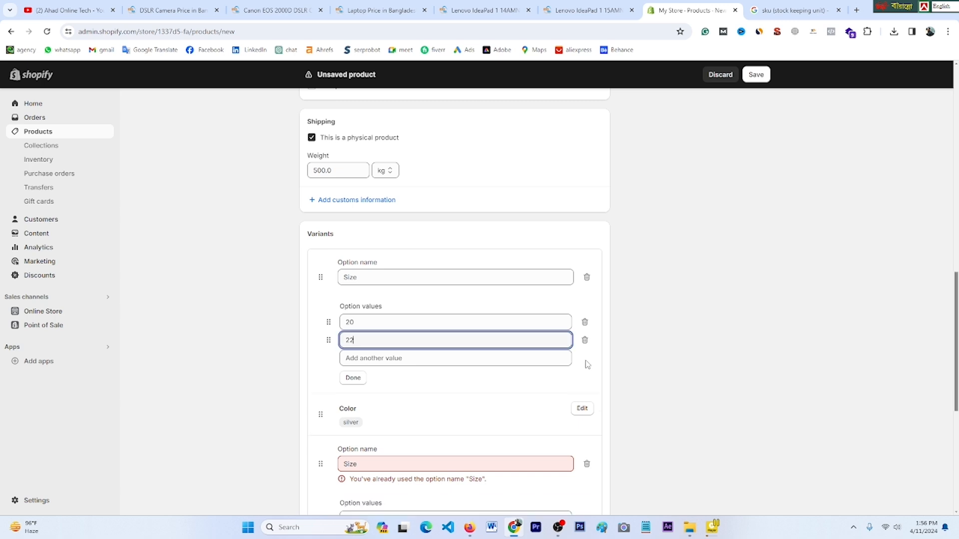
{"action": "left_click", "coordinate": [687, 353]}
{"action": "scroll", "coordinate": [410, 394], "scroll_direction": "down", "scroll_amount": 1}
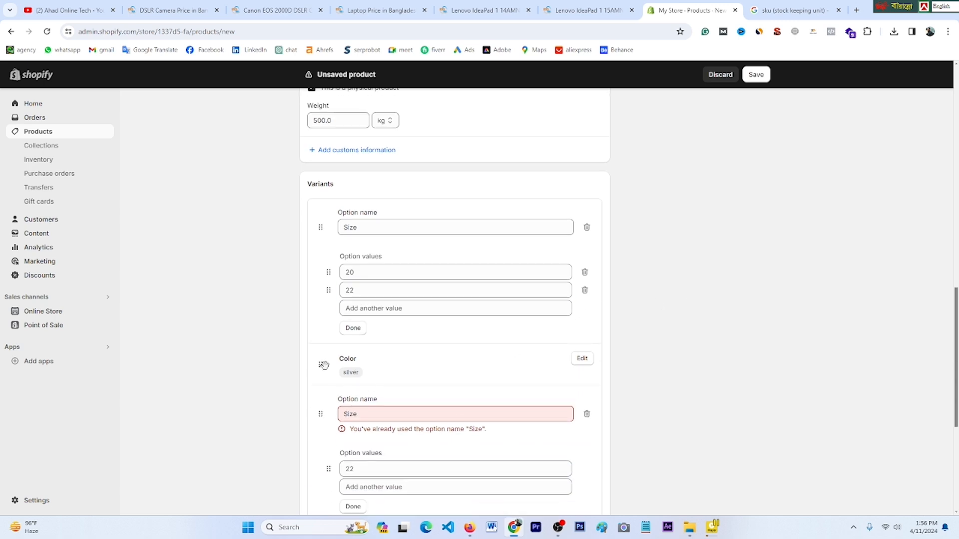
Step: Add black as a second Color value alongside silver
{"action": "left_click", "coordinate": [582, 359]}
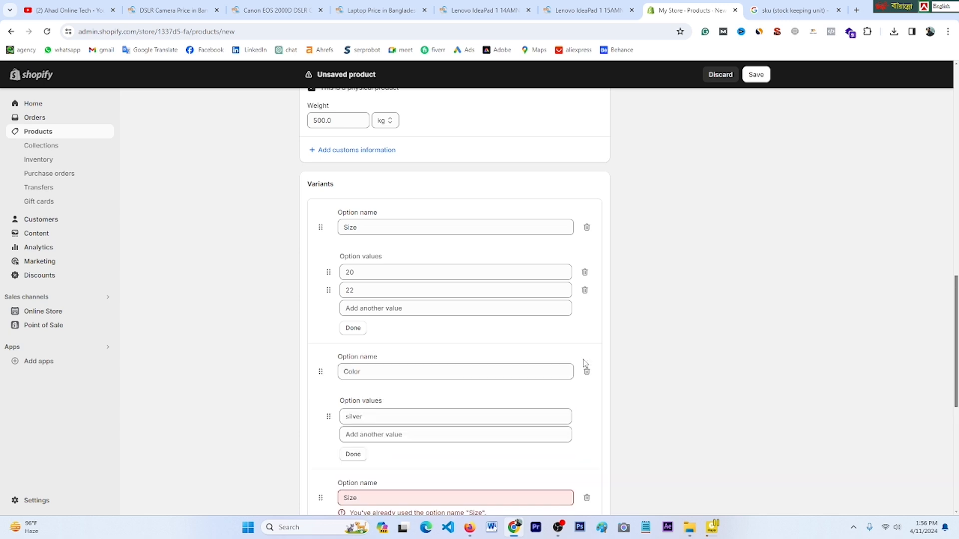
{"action": "left_click", "coordinate": [383, 437]}
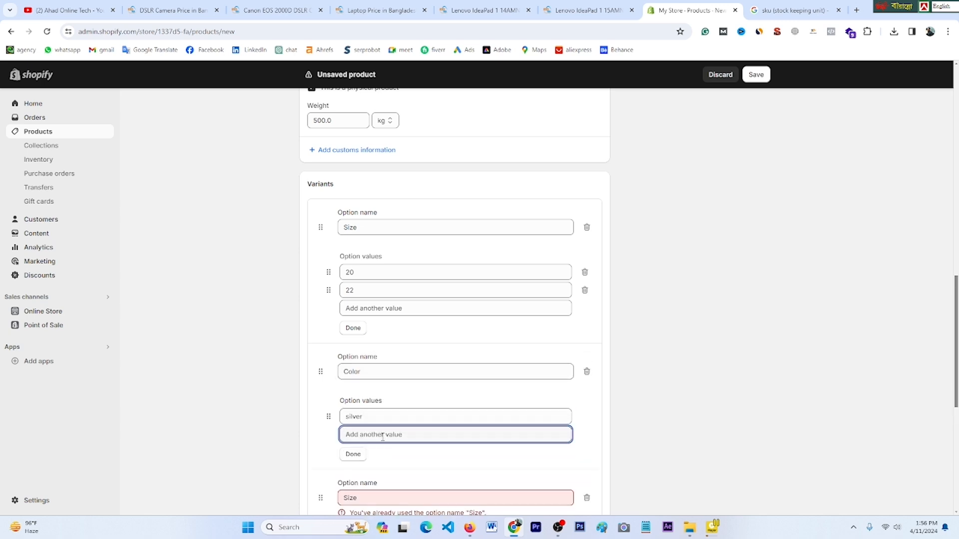
{"action": "type", "text": "black"}
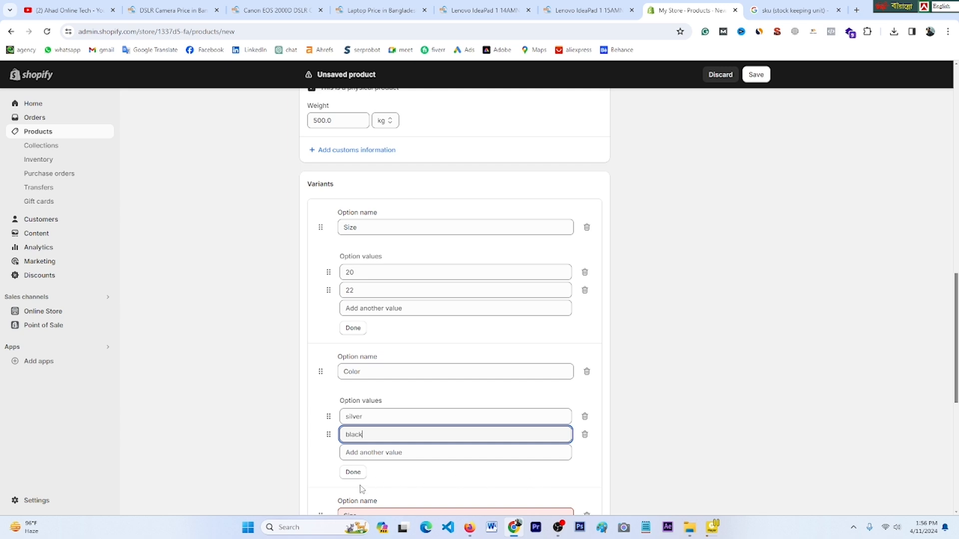
{"action": "left_click", "coordinate": [353, 472]}
{"action": "scroll", "coordinate": [405, 395], "scroll_direction": "down", "scroll_amount": 1}
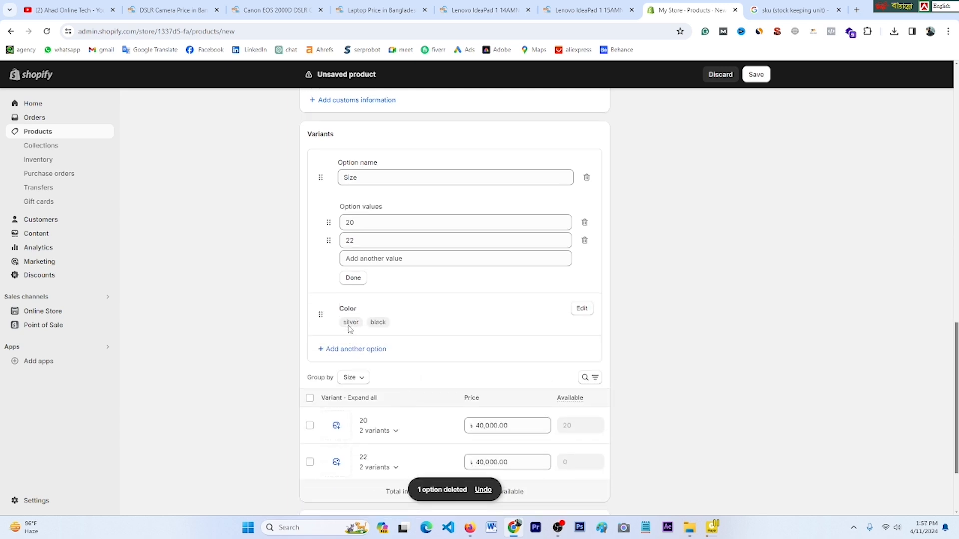
{"action": "scroll", "coordinate": [392, 332], "scroll_direction": "down", "scroll_amount": 2}
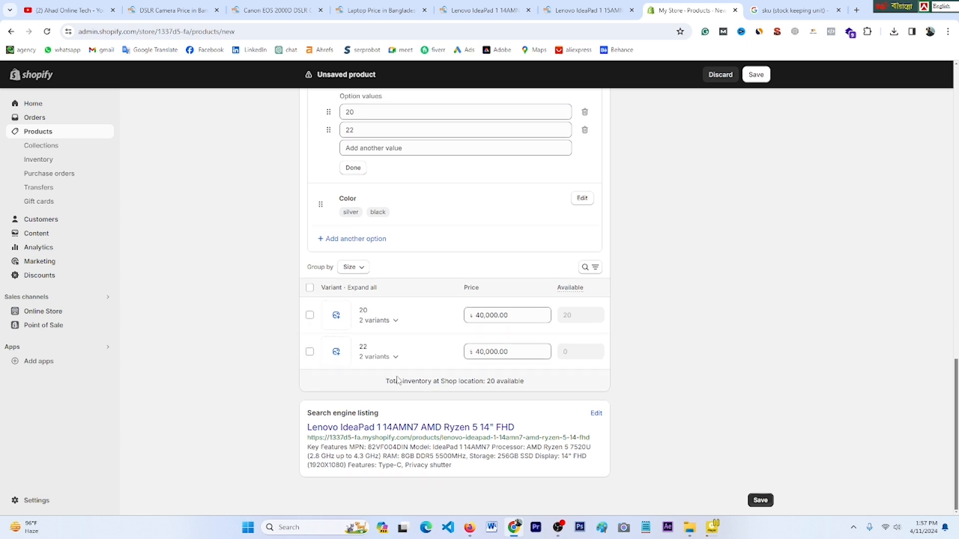
{"action": "scroll", "coordinate": [387, 298], "scroll_direction": "up", "scroll_amount": 3}
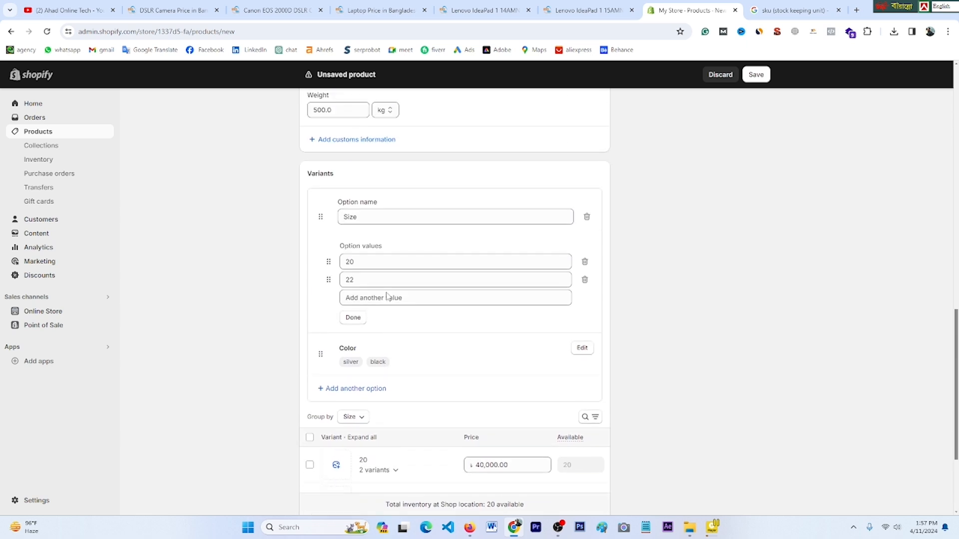
{"action": "scroll", "coordinate": [383, 378], "scroll_direction": "down", "scroll_amount": 2}
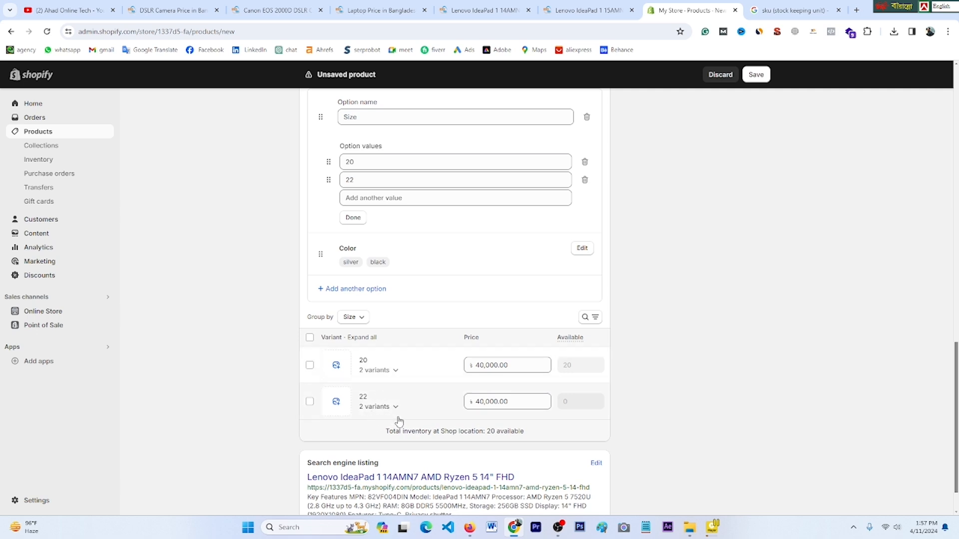
Step: Price the size 20 black variant at 39,000.00
{"action": "left_click", "coordinate": [396, 371]}
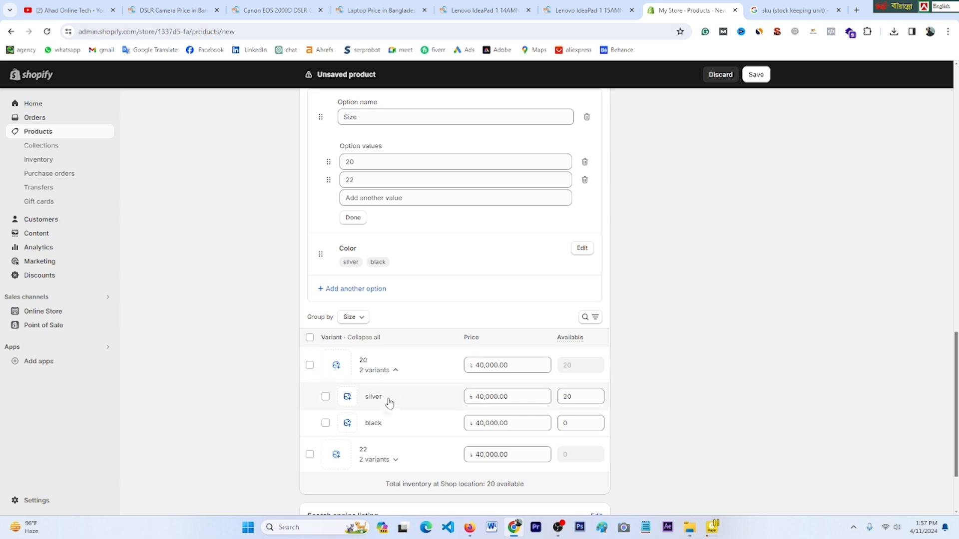
{"action": "scroll", "coordinate": [387, 402], "scroll_direction": "down", "scroll_amount": 2}
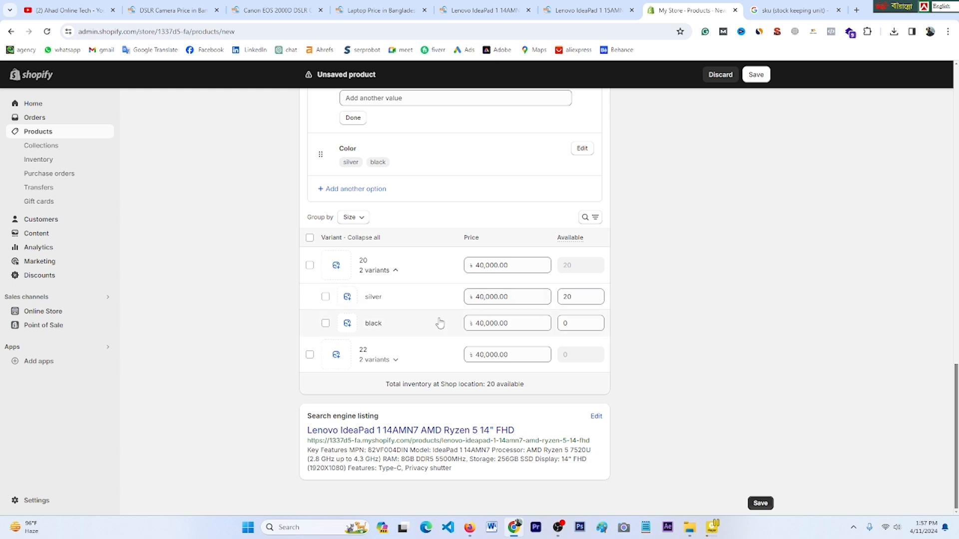
{"action": "left_click", "coordinate": [483, 324]}
{"action": "type", "text": "39,000.00"}
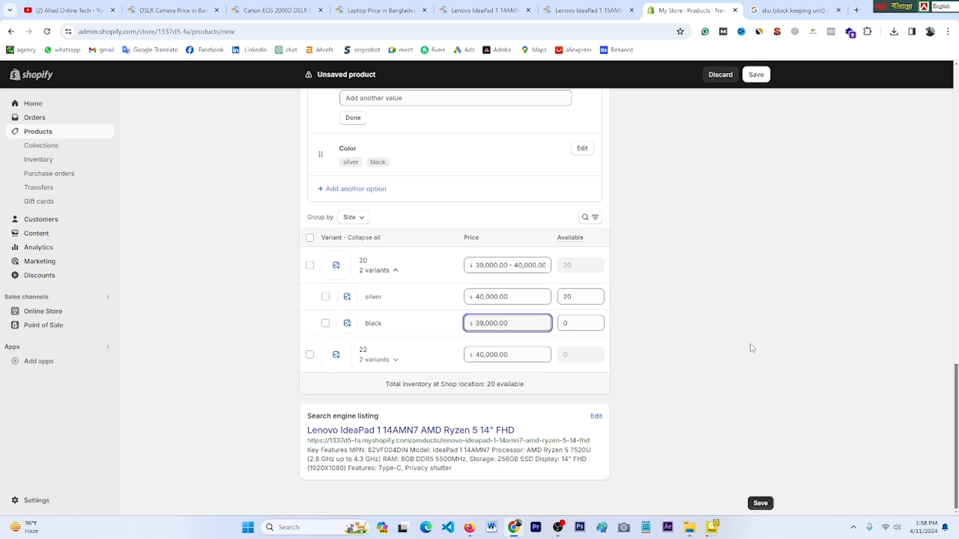
Step: Price the size 22 silver variant at 42,000.00 and the black one at 41,000.00
{"action": "left_click", "coordinate": [396, 360]}
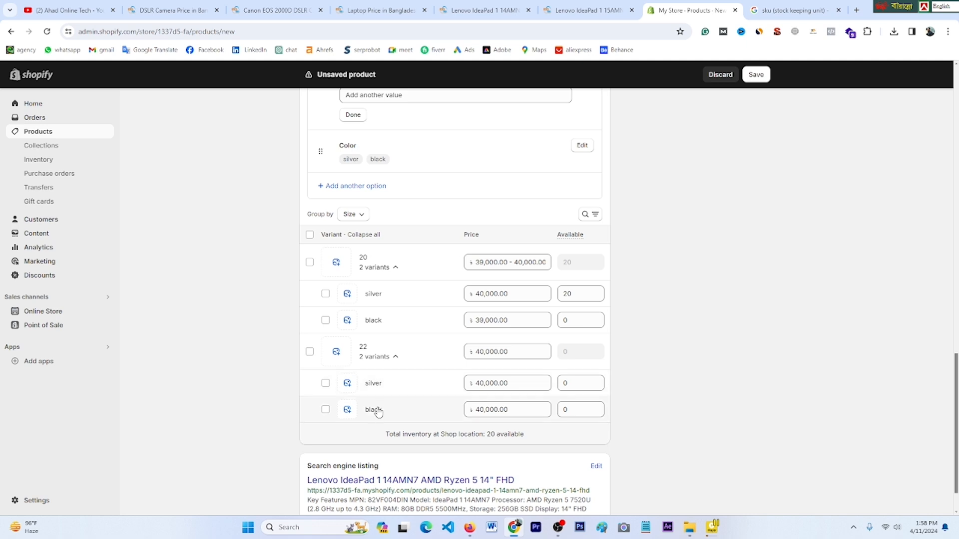
{"action": "left_click", "coordinate": [486, 383]}
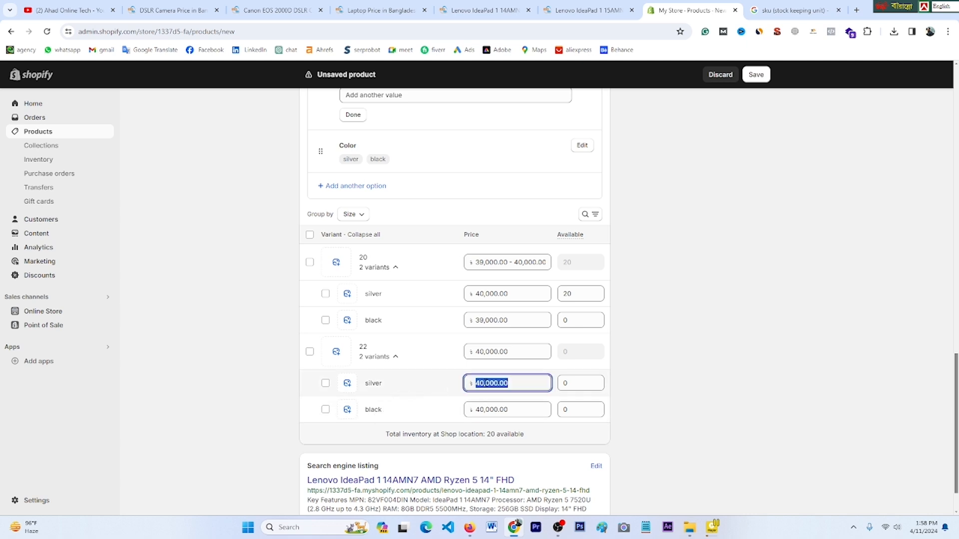
{"action": "left_click", "coordinate": [485, 383]}
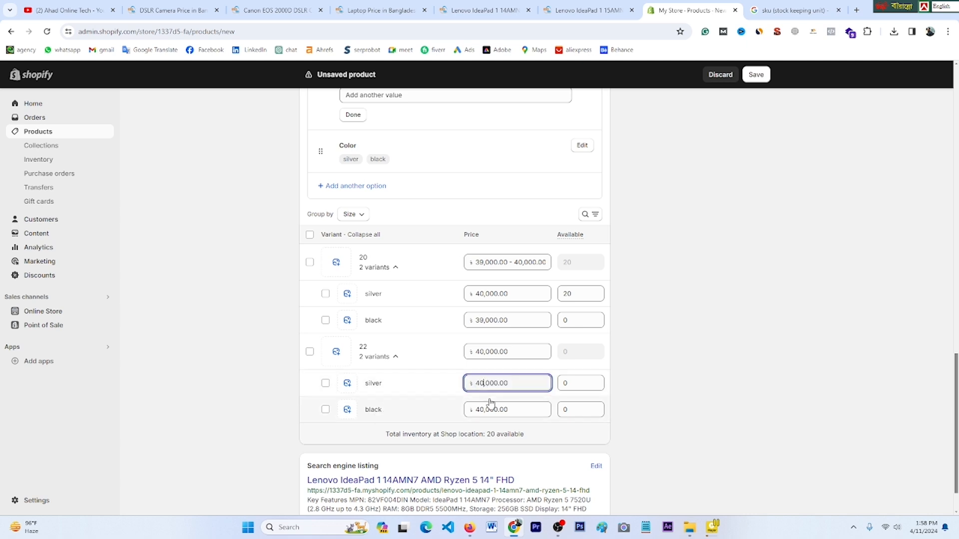
{"action": "key", "text": "BackSpace"}
{"action": "key", "text": "BackSpace"}
{"action": "type", "text": "2"}
{"action": "left_click", "coordinate": [483, 409]}
{"action": "left_click", "coordinate": [484, 410]}
{"action": "key", "text": "BackSpace"}
{"action": "type", "text": "1"}
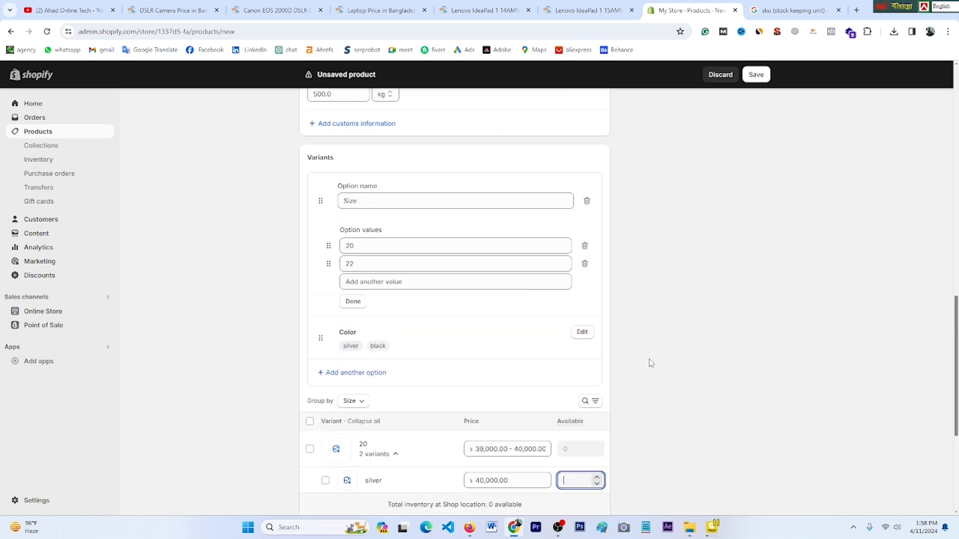
{"action": "scroll", "coordinate": [649, 364], "scroll_direction": "down", "scroll_amount": 2}
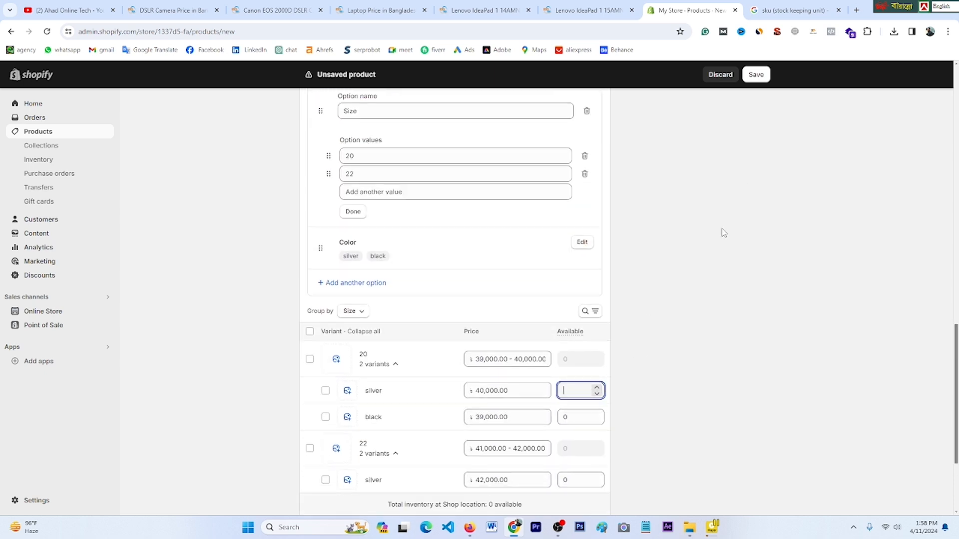
{"action": "scroll", "coordinate": [727, 204], "scroll_direction": "up", "scroll_amount": 3}
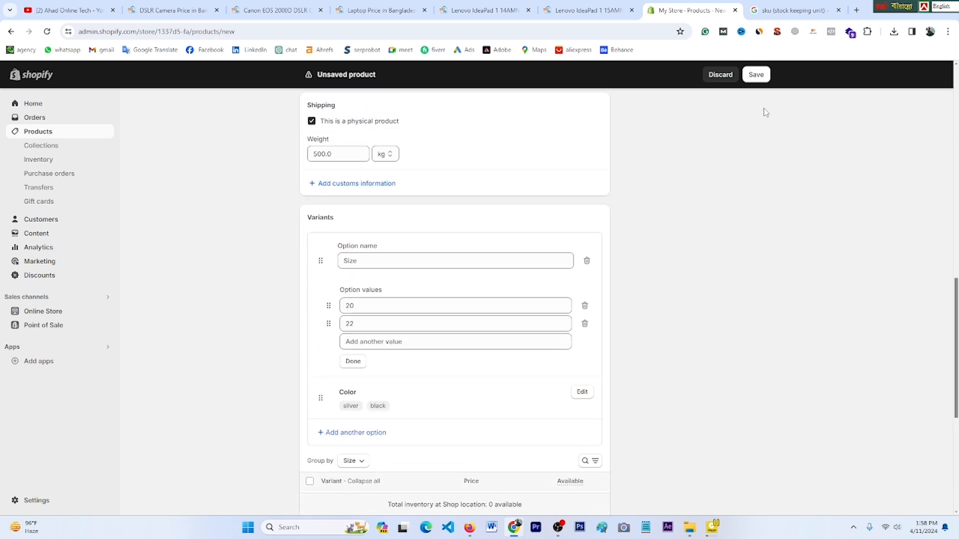
Step: Save the Lenovo IdeaPad laptop and start a new blank product from the Products list
{"action": "left_click", "coordinate": [757, 77]}
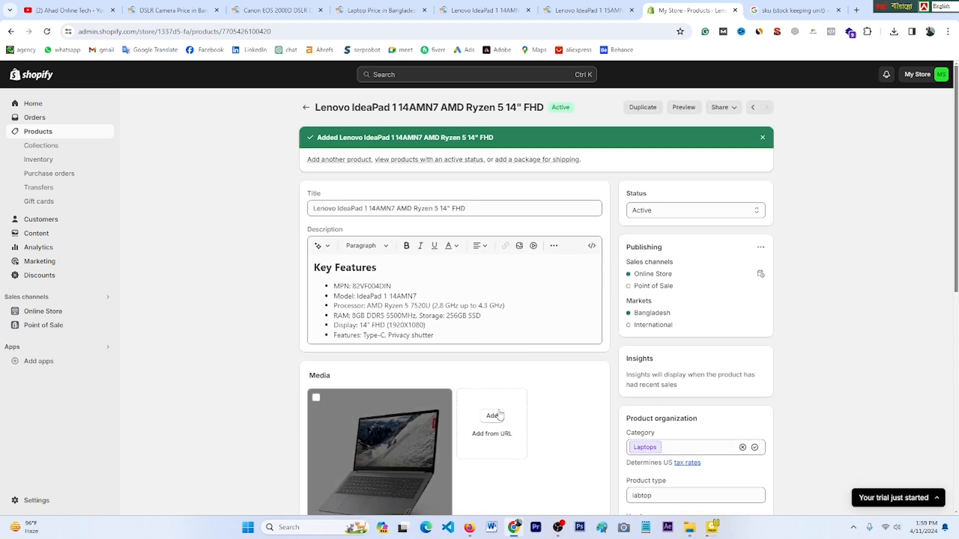
{"action": "scroll", "coordinate": [382, 433], "scroll_direction": "down", "scroll_amount": 2}
{"action": "scroll", "coordinate": [425, 401], "scroll_direction": "up", "scroll_amount": 2}
{"action": "left_click", "coordinate": [37, 131]}
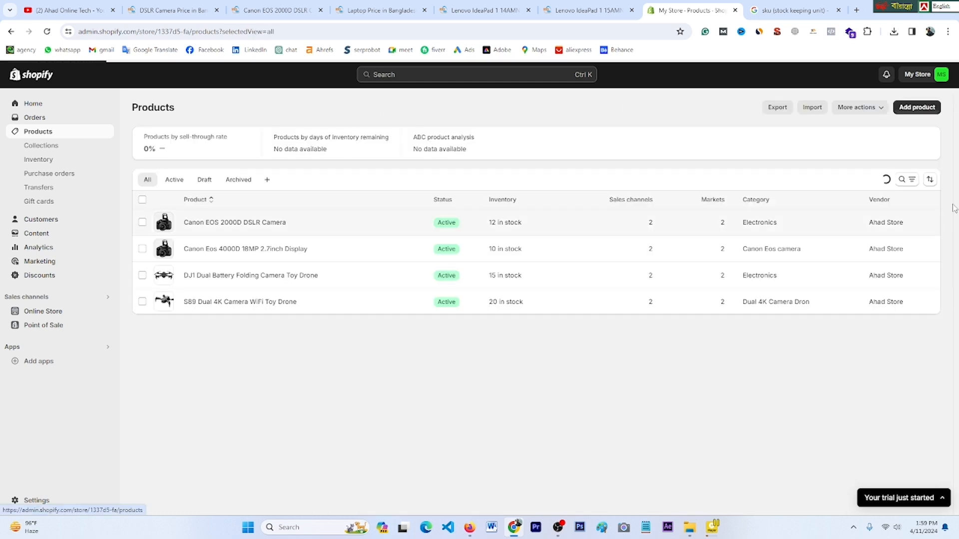
{"action": "left_click", "coordinate": [916, 108]}
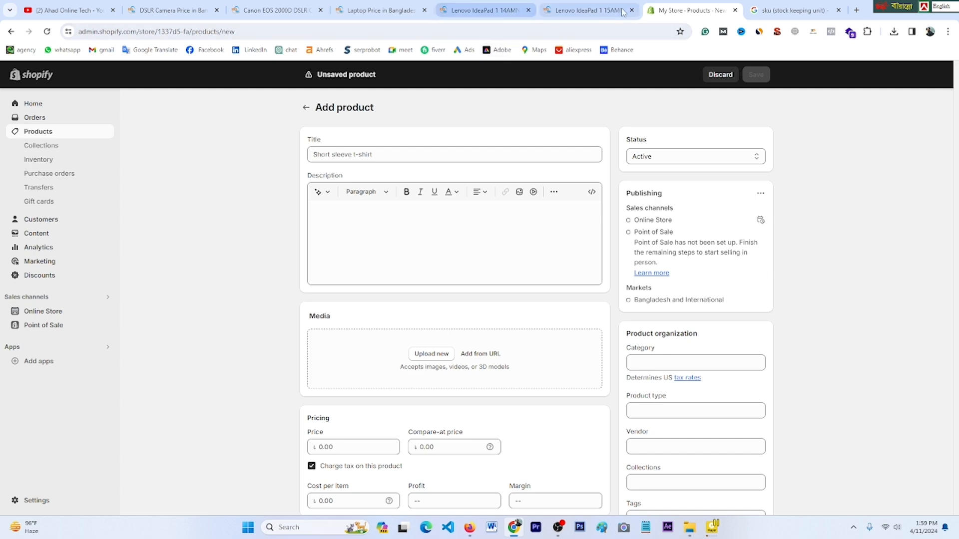
Step: Save the black iStock laptop photo to the Desktop as images.jpg
{"action": "left_click", "coordinate": [567, 11]}
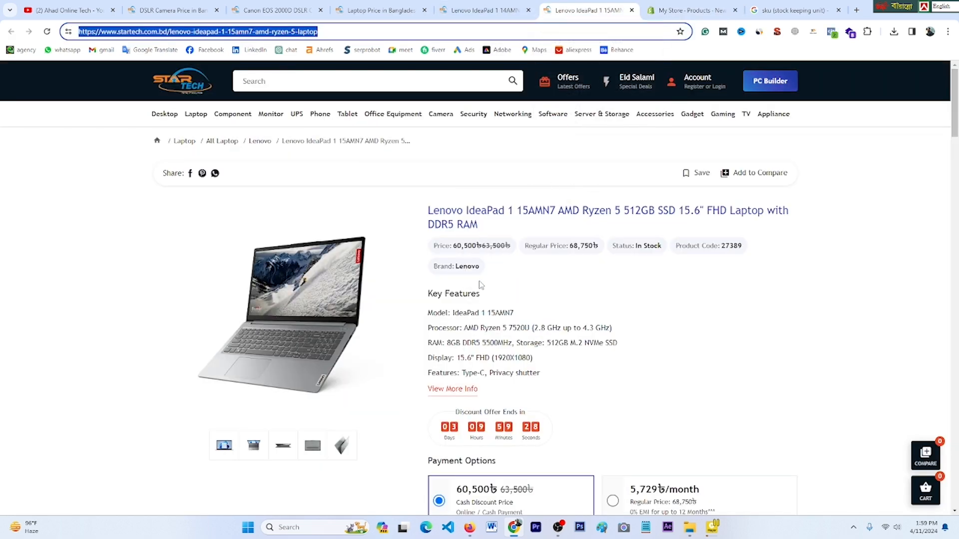
{"action": "scroll", "coordinate": [481, 285], "scroll_direction": "down", "scroll_amount": 10}
{"action": "scroll", "coordinate": [776, 302], "scroll_direction": "up", "scroll_amount": 10}
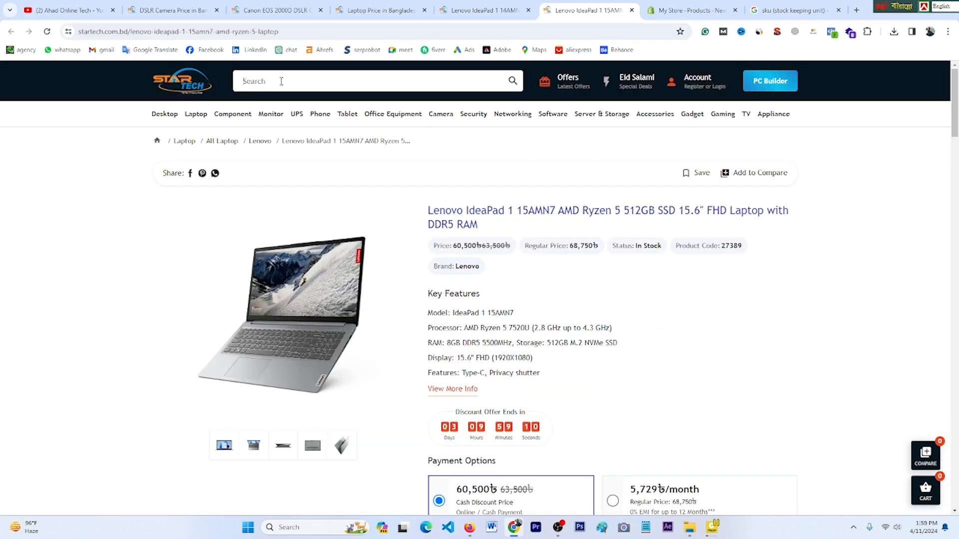
{"action": "left_click", "coordinate": [281, 81]}
{"action": "type", "text": "la"}
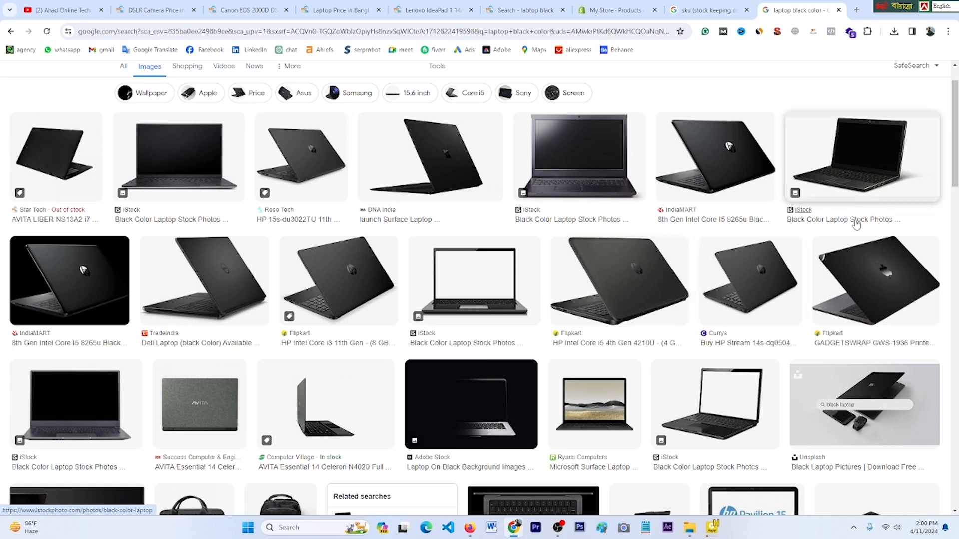
{"action": "left_click", "coordinate": [857, 189]}
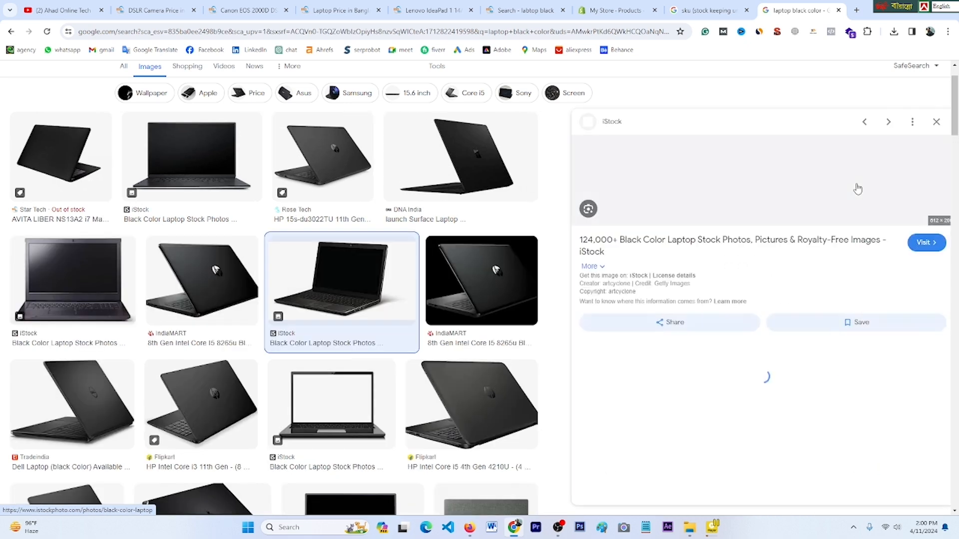
{"action": "right_click", "coordinate": [701, 188]}
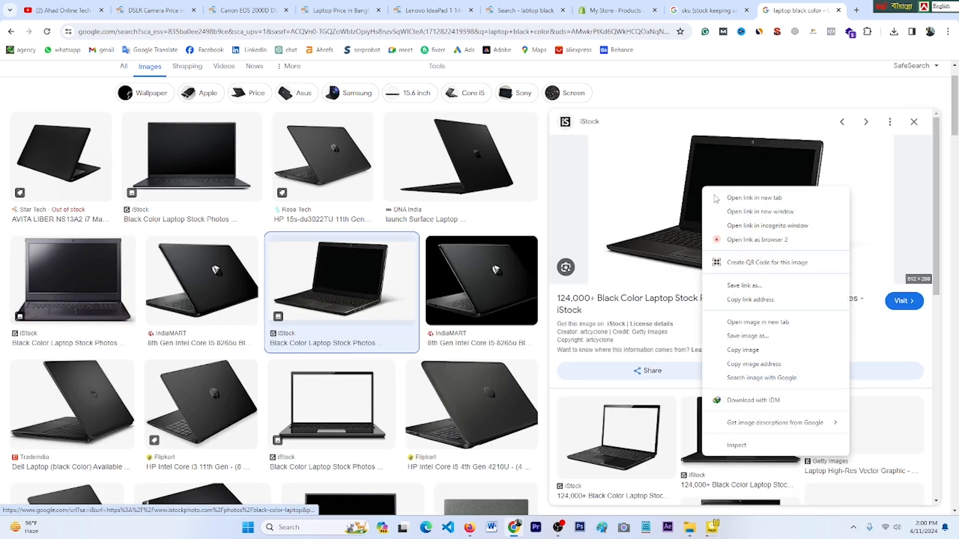
{"action": "left_click", "coordinate": [748, 336]}
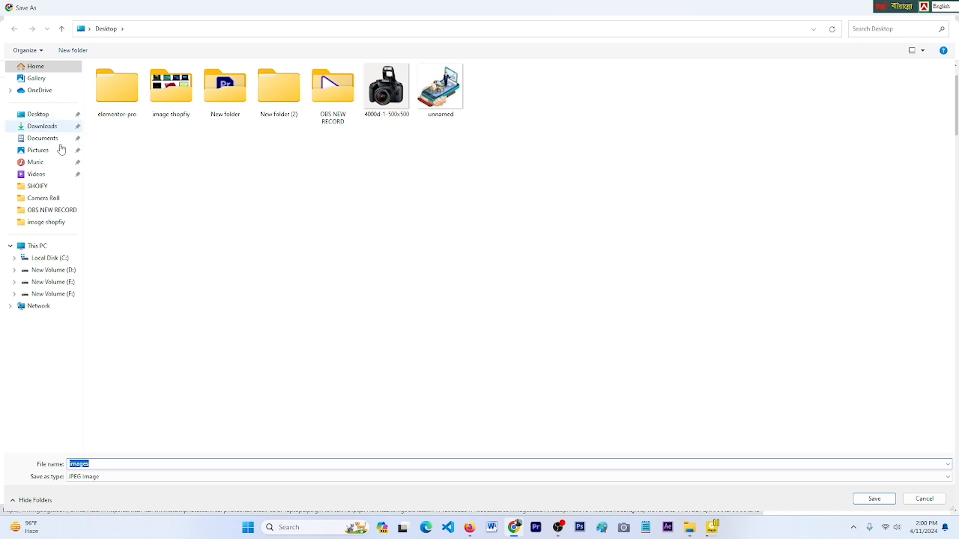
{"action": "left_click", "coordinate": [38, 116]}
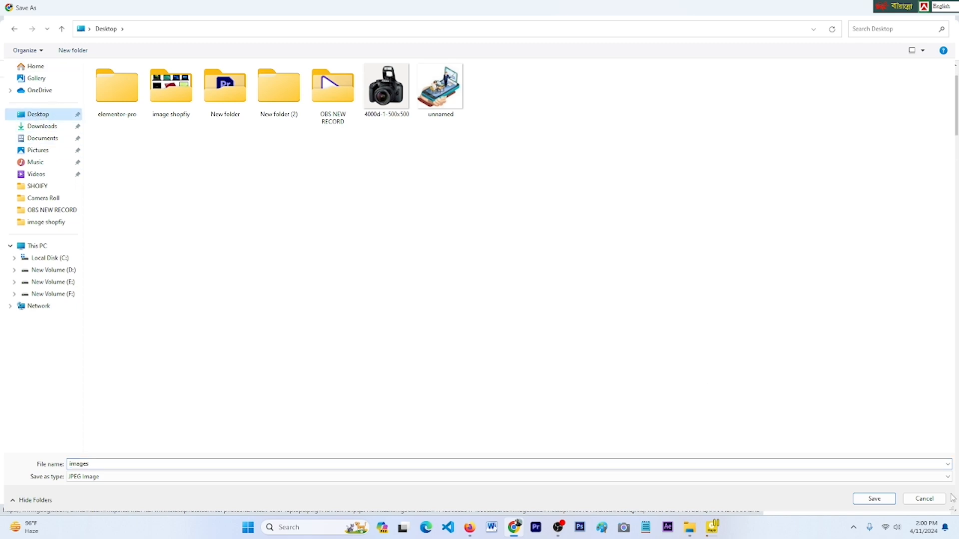
{"action": "left_click", "coordinate": [875, 500]}
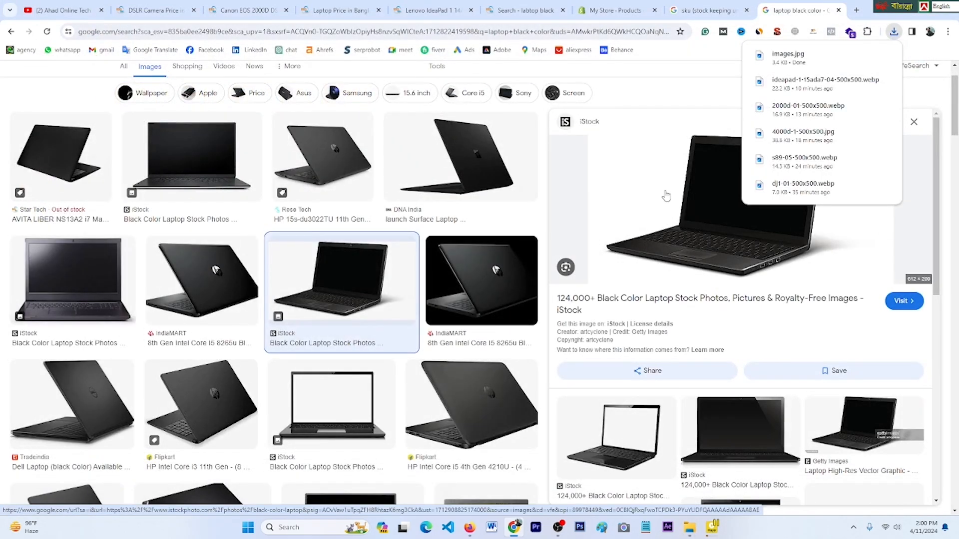
Step: Look back over the Add product page, laptop image results and SKU search results
{"action": "left_click", "coordinate": [606, 11]}
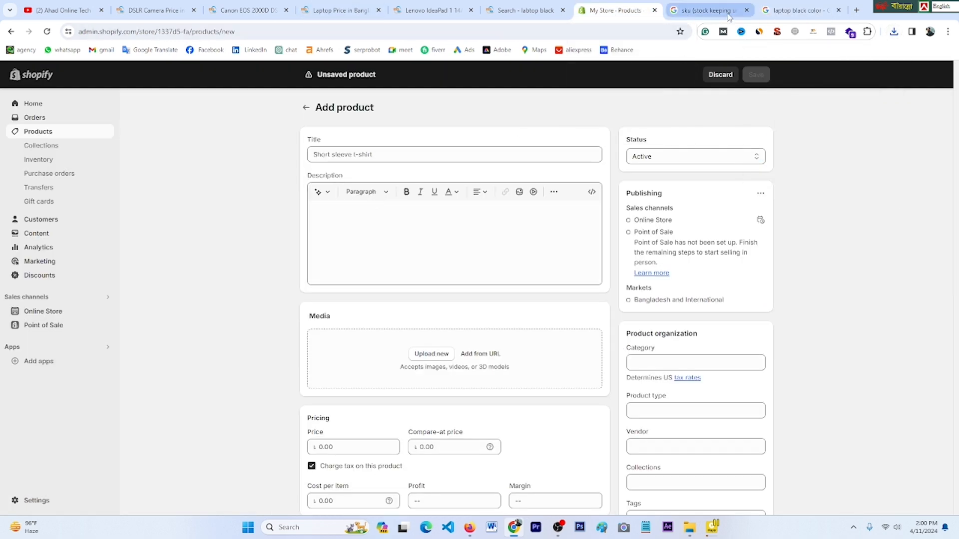
{"action": "left_click", "coordinate": [799, 10]}
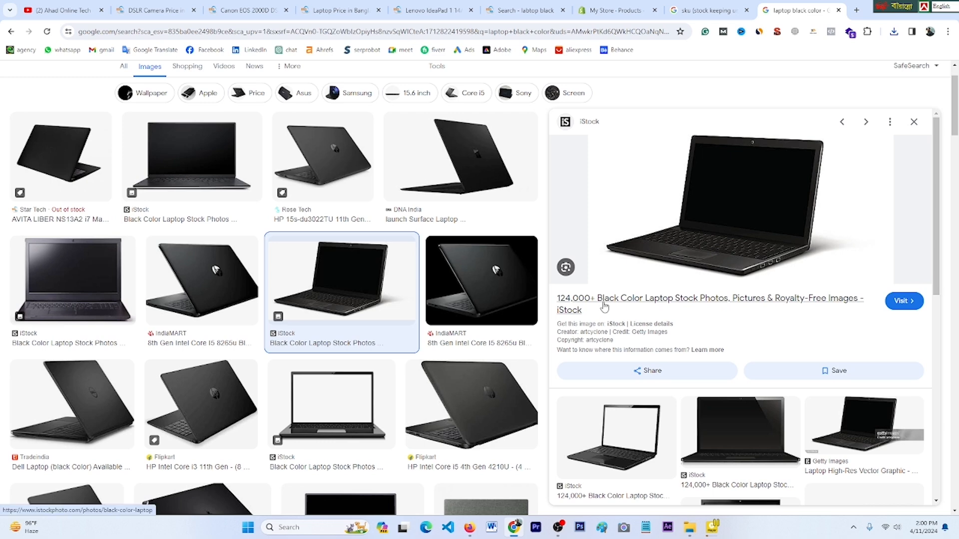
{"action": "left_click_drag", "start_coordinate": [603, 299], "coordinate": [706, 306]}
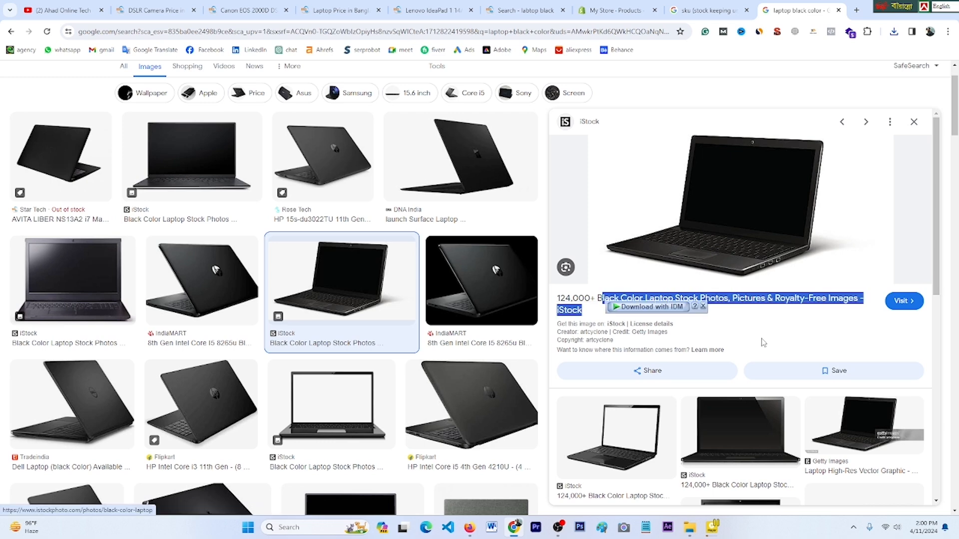
{"action": "left_click", "coordinate": [828, 339]}
{"action": "left_click", "coordinate": [710, 10]}
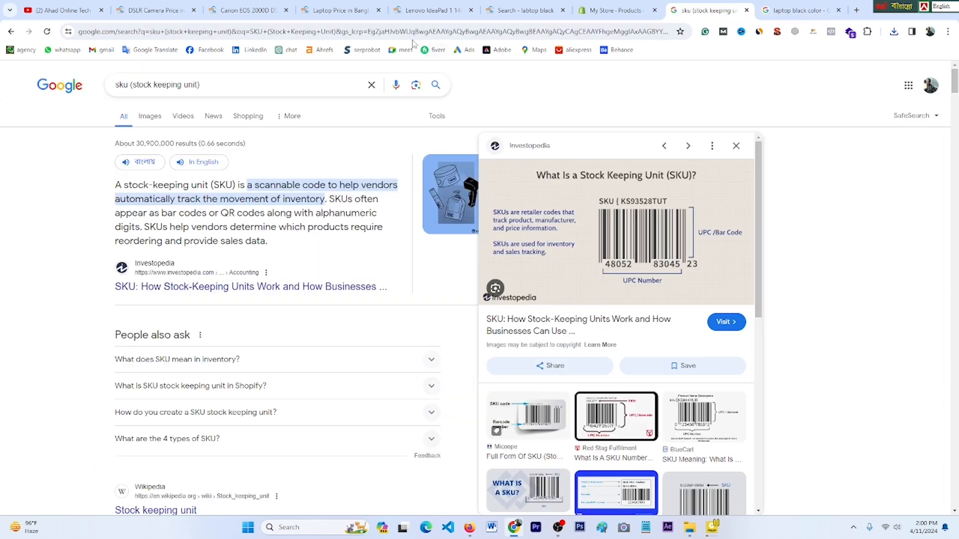
Step: Title the product 'Acer IdeaPad Slim 3i 11th Gen Core i3 256GB SSD' from the copied StarTech name
{"action": "left_click", "coordinate": [425, 10]}
{"action": "left_click", "coordinate": [684, 186]}
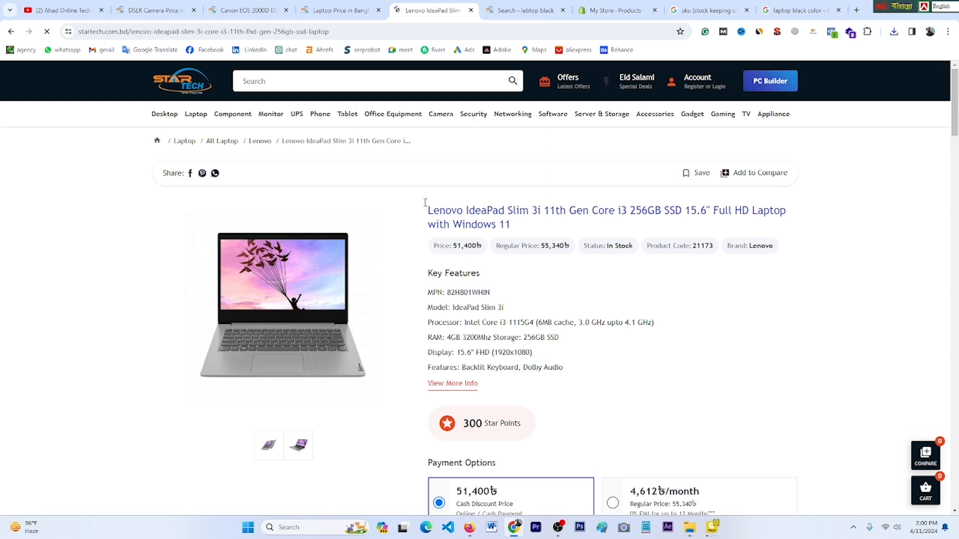
{"action": "left_click_drag", "start_coordinate": [425, 203], "coordinate": [680, 210]}
{"action": "right_click", "coordinate": [656, 215]}
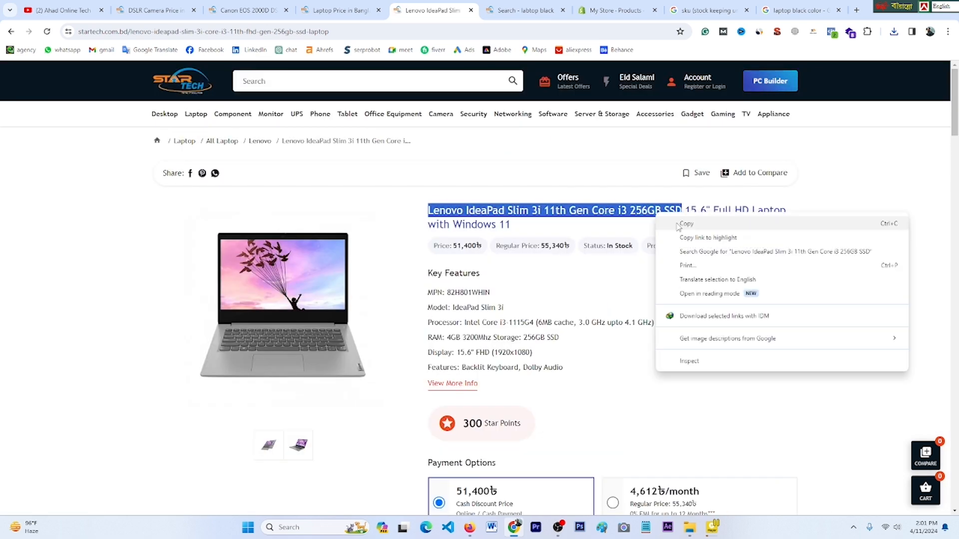
{"action": "left_click", "coordinate": [685, 223]}
{"action": "left_click", "coordinate": [614, 10]}
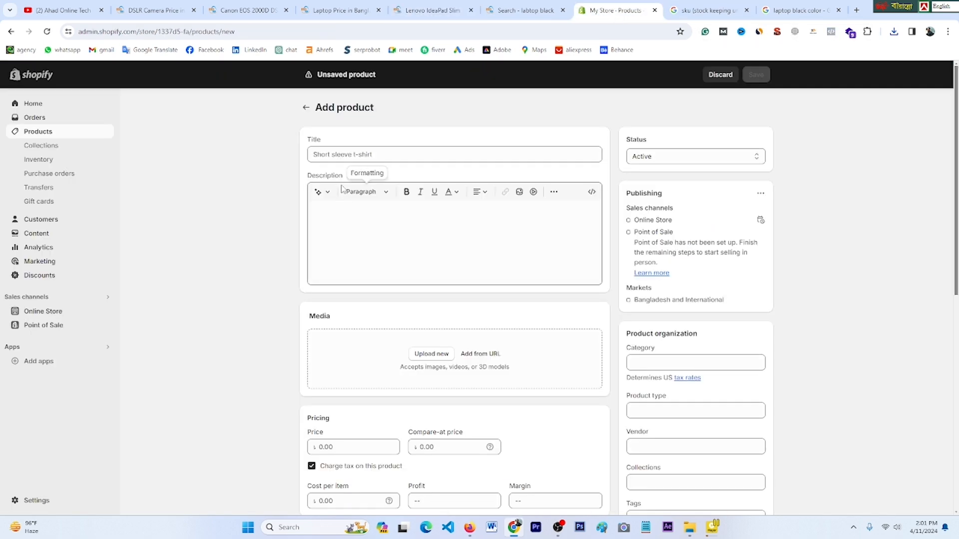
{"action": "left_click", "coordinate": [337, 155]}
{"action": "right_click", "coordinate": [338, 155]}
{"action": "left_click", "coordinate": [382, 255]}
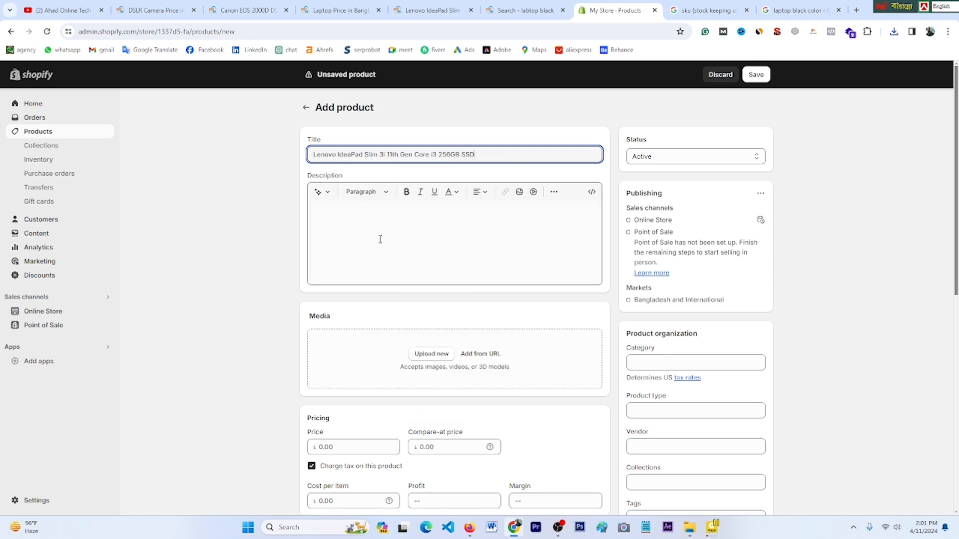
{"action": "left_click_drag", "start_coordinate": [340, 156], "coordinate": [308, 158]}
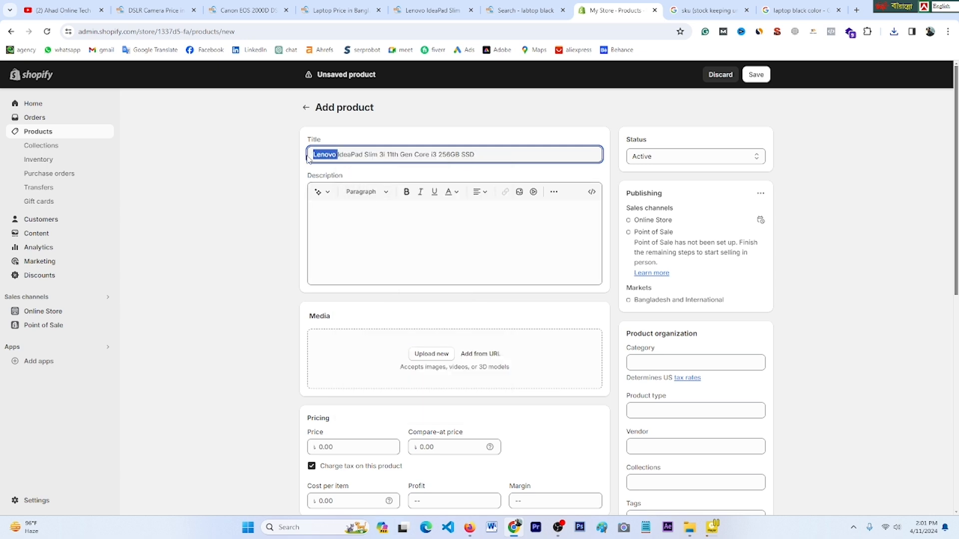
{"action": "type", "text": "car "}
{"action": "type", "text": "Acer"}
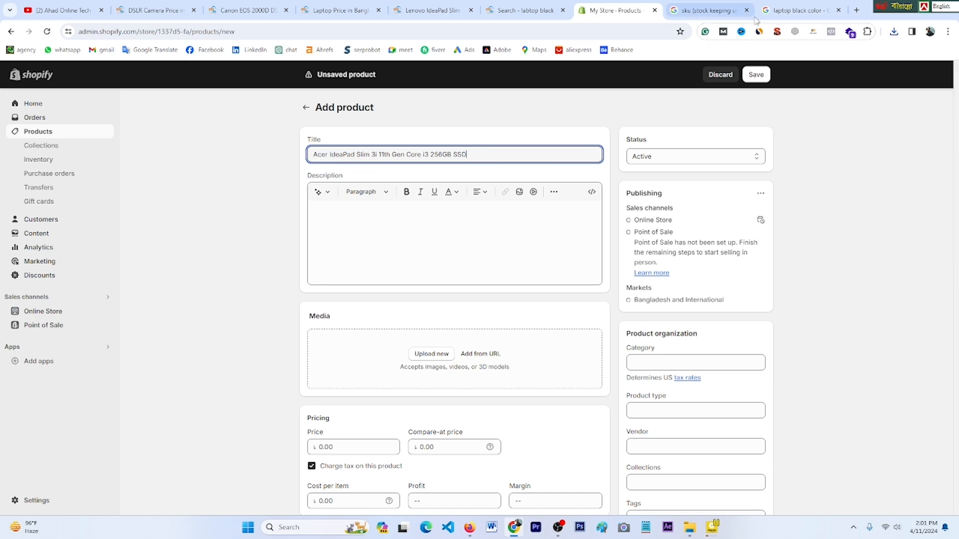
Step: Paste the StarTech Key Features list into the description and start an image upload
{"action": "left_click", "coordinate": [800, 11]}
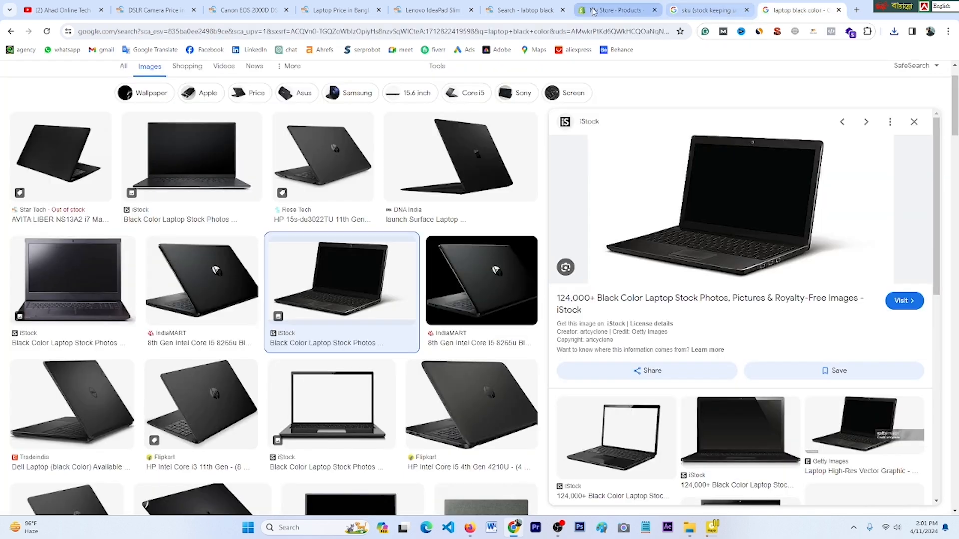
{"action": "left_click", "coordinate": [712, 10]}
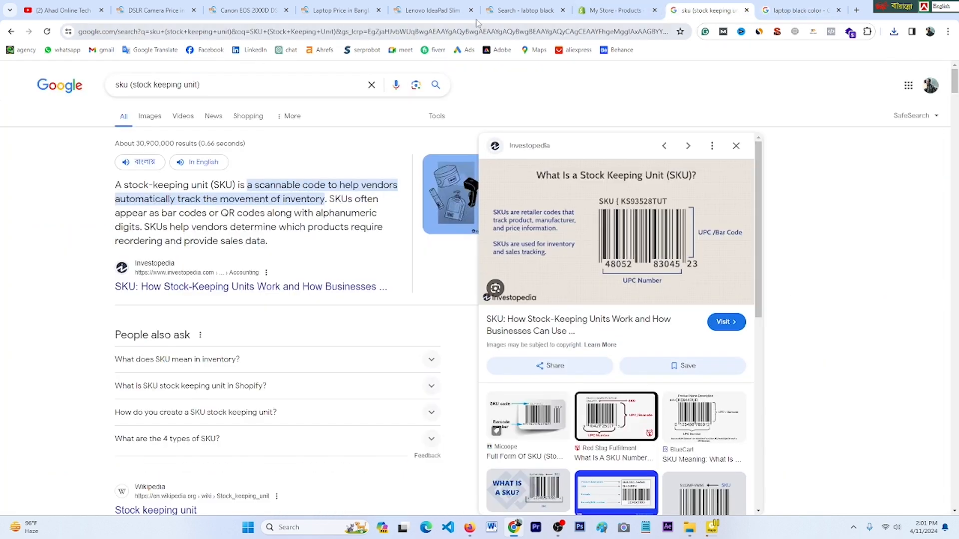
{"action": "left_click", "coordinate": [412, 11]}
{"action": "left_click_drag", "start_coordinate": [427, 270], "coordinate": [590, 376]}
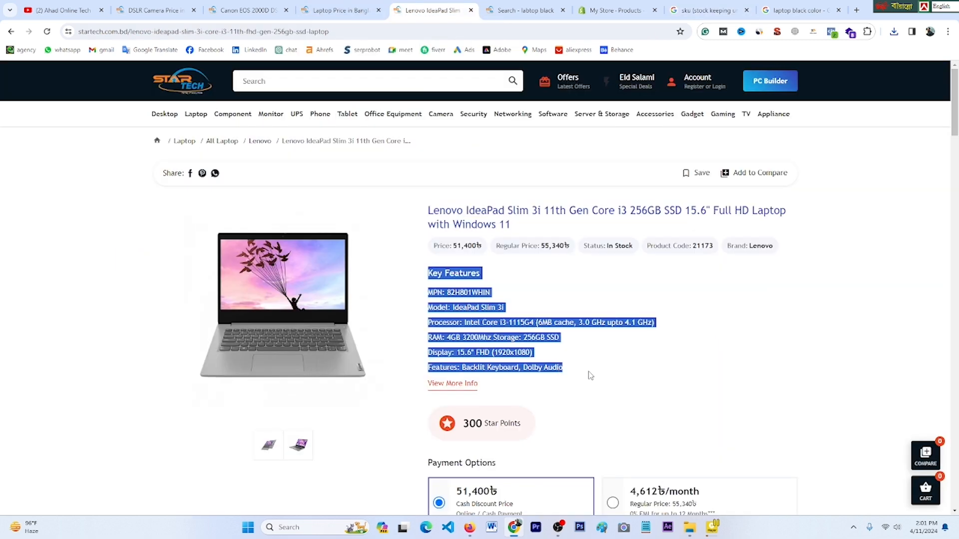
{"action": "right_click", "coordinate": [491, 367]}
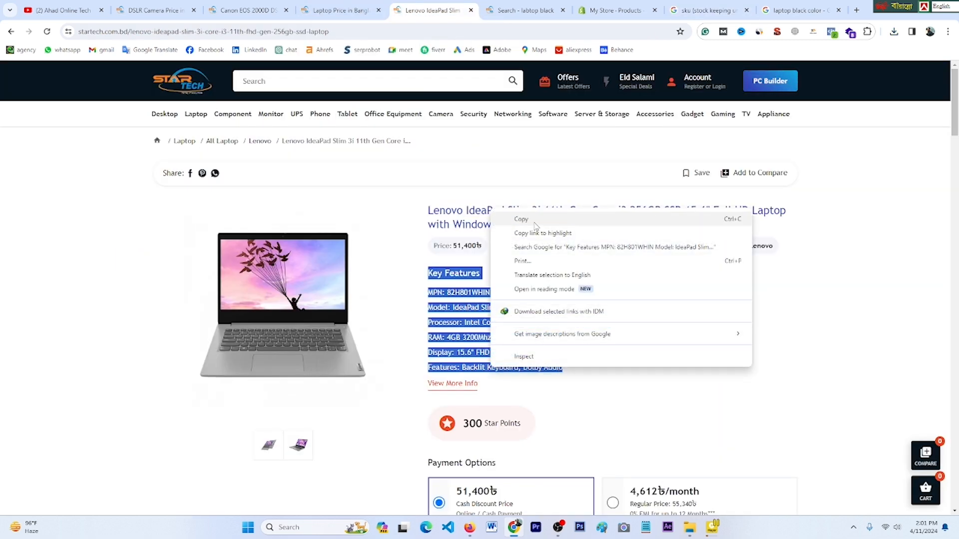
{"action": "left_click", "coordinate": [550, 220]}
{"action": "left_click", "coordinate": [615, 10]}
{"action": "left_click", "coordinate": [343, 223]}
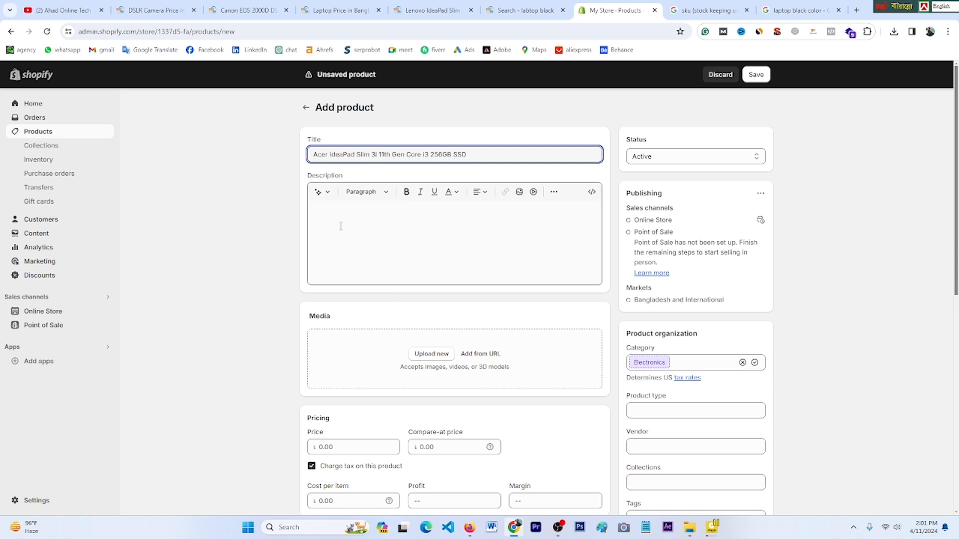
{"action": "right_click", "coordinate": [343, 228]}
{"action": "left_click", "coordinate": [368, 325]}
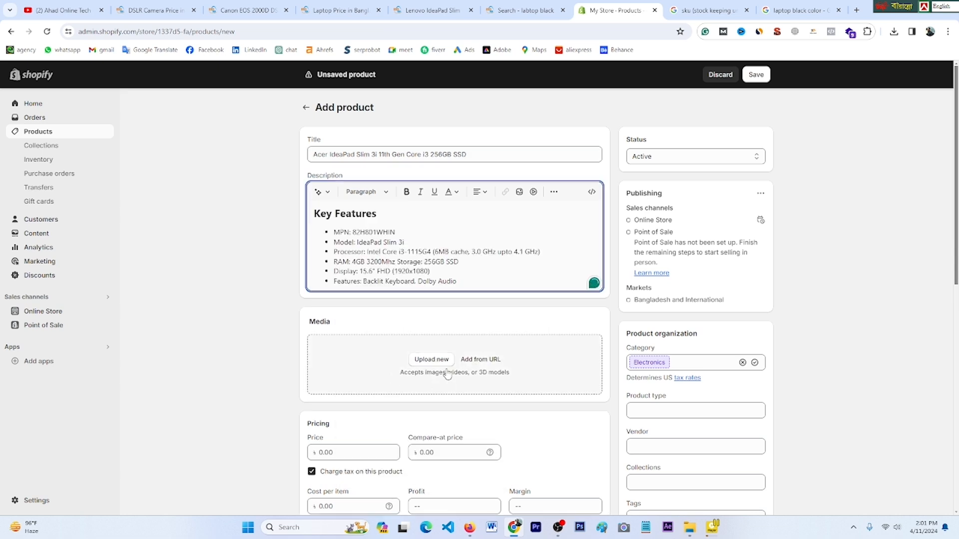
{"action": "left_click", "coordinate": [431, 362]}
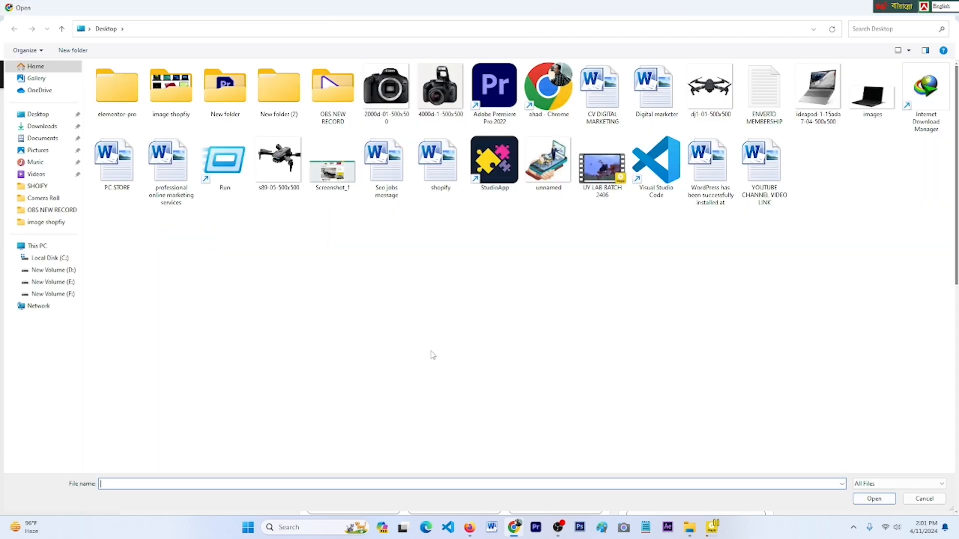
Step: Upload the Desktop images file as the new product's media
{"action": "left_click", "coordinate": [871, 107]}
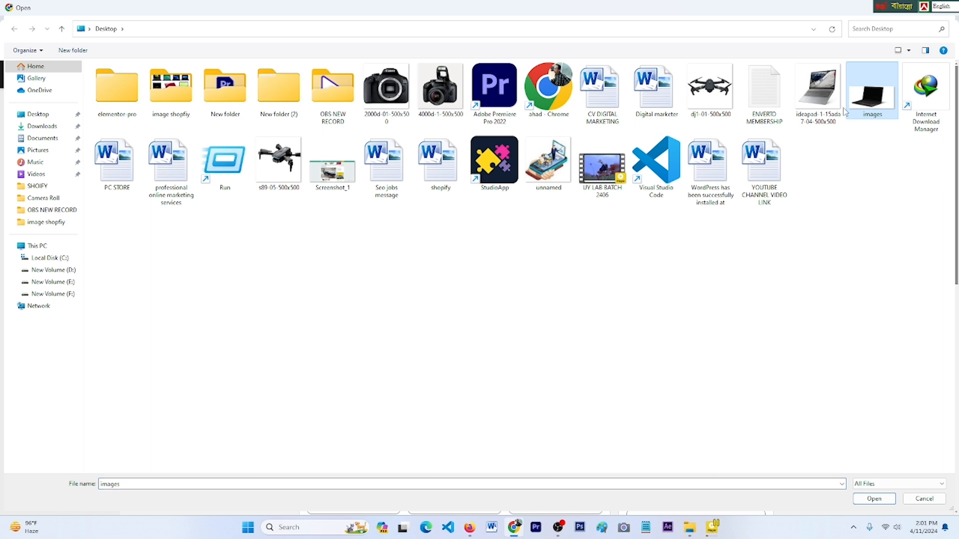
{"action": "left_click", "coordinate": [874, 499]}
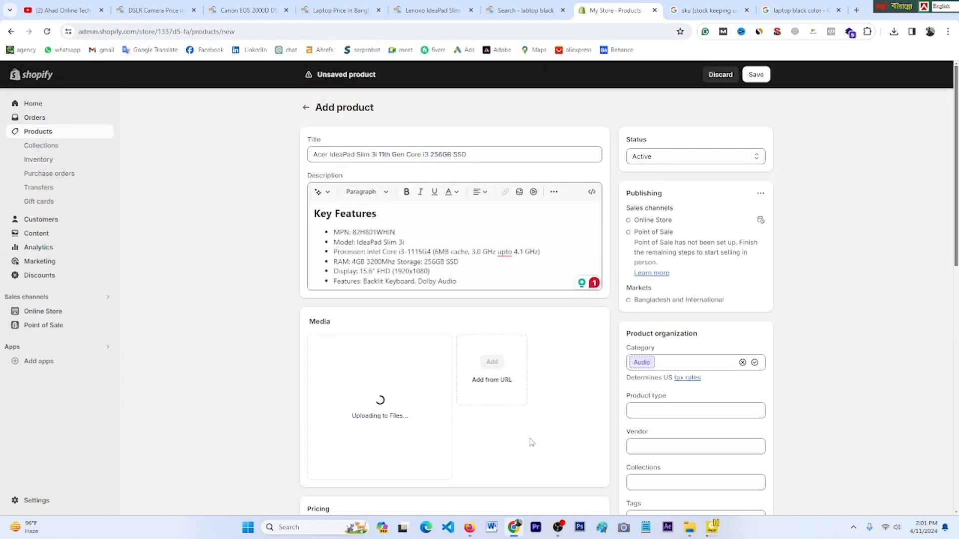
Step: Price the Acer at 50,000 with 62,000 compare-at, stock 5 units, and keep selling when out of stock
{"action": "scroll", "coordinate": [495, 369], "scroll_direction": "down", "scroll_amount": 3}
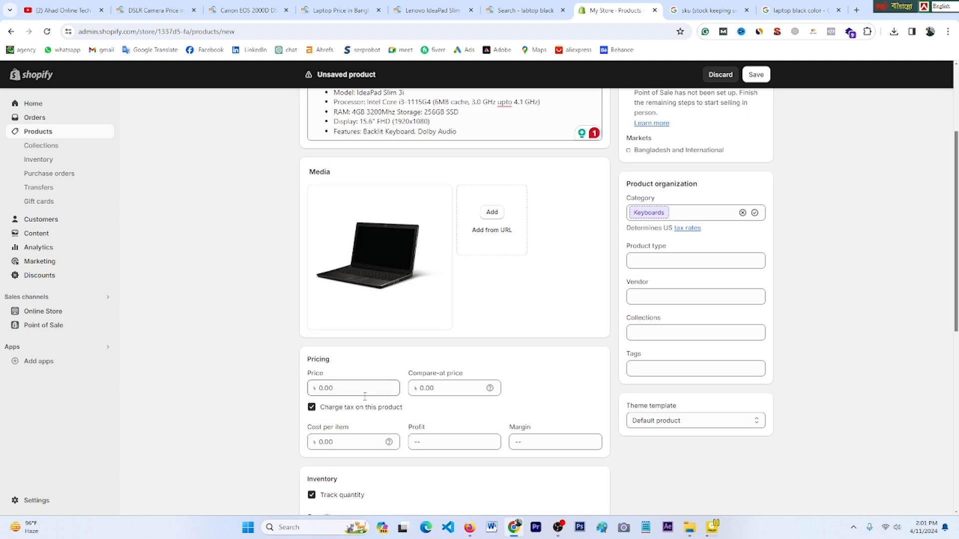
{"action": "left_click", "coordinate": [343, 392]}
{"action": "type", "text": "50,000"}
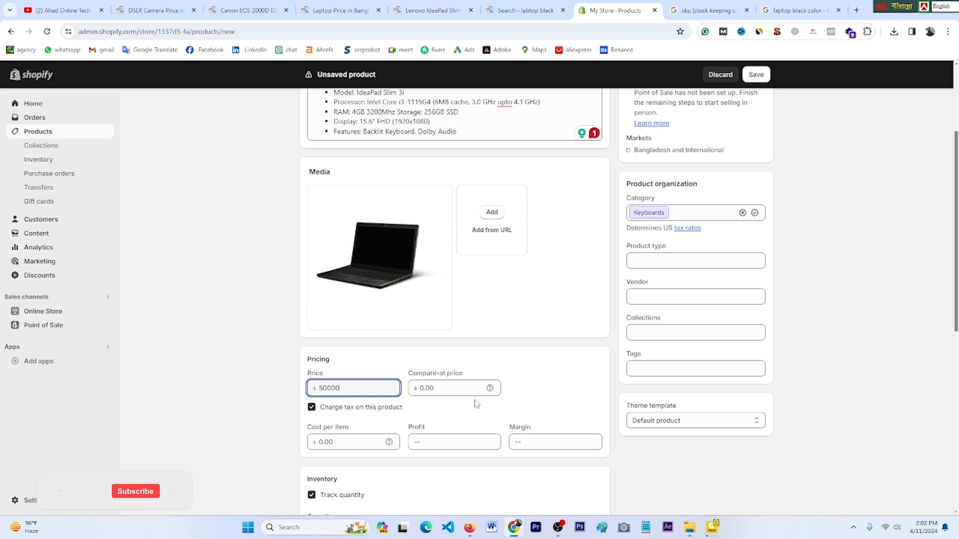
{"action": "left_click", "coordinate": [441, 391]}
{"action": "type", "text": "62000"}
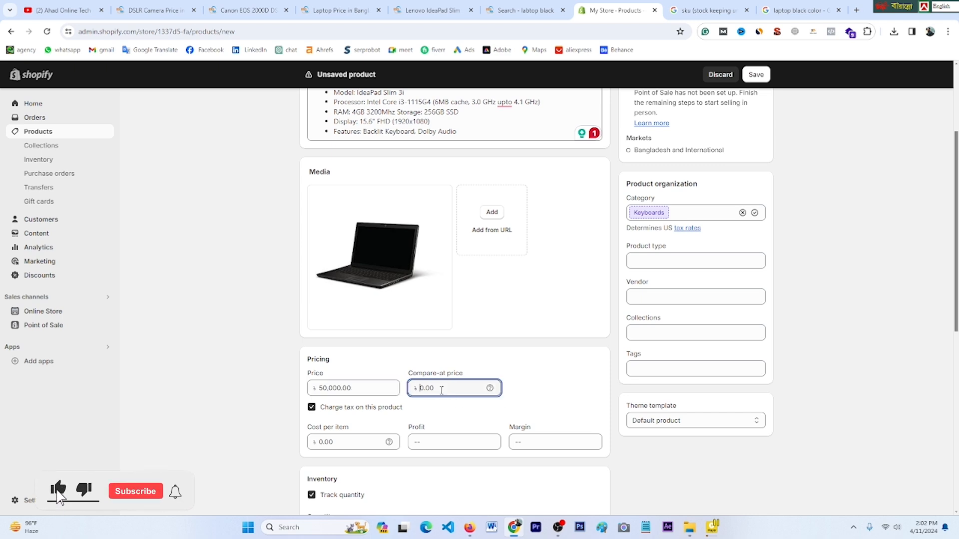
{"action": "scroll", "coordinate": [414, 410], "scroll_direction": "down", "scroll_amount": 5}
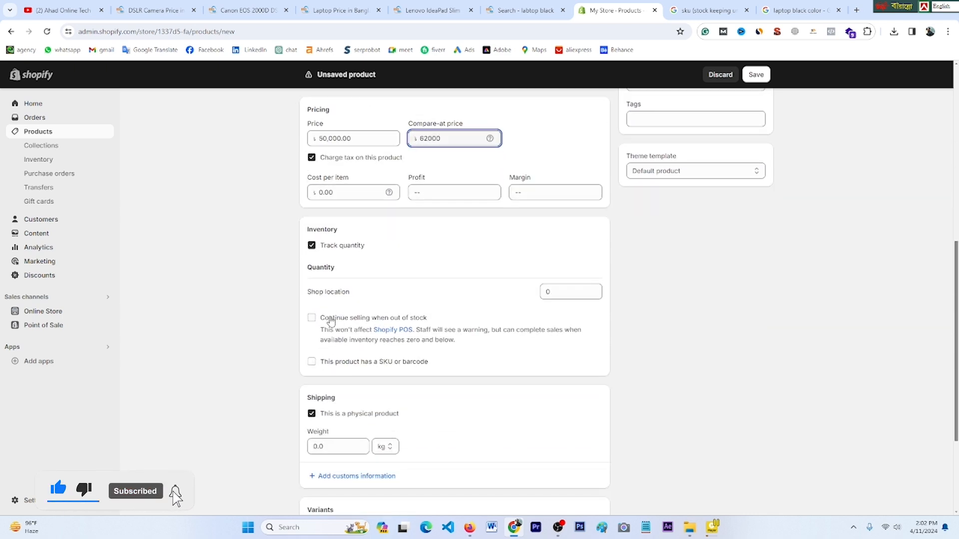
{"action": "left_click", "coordinate": [554, 293]}
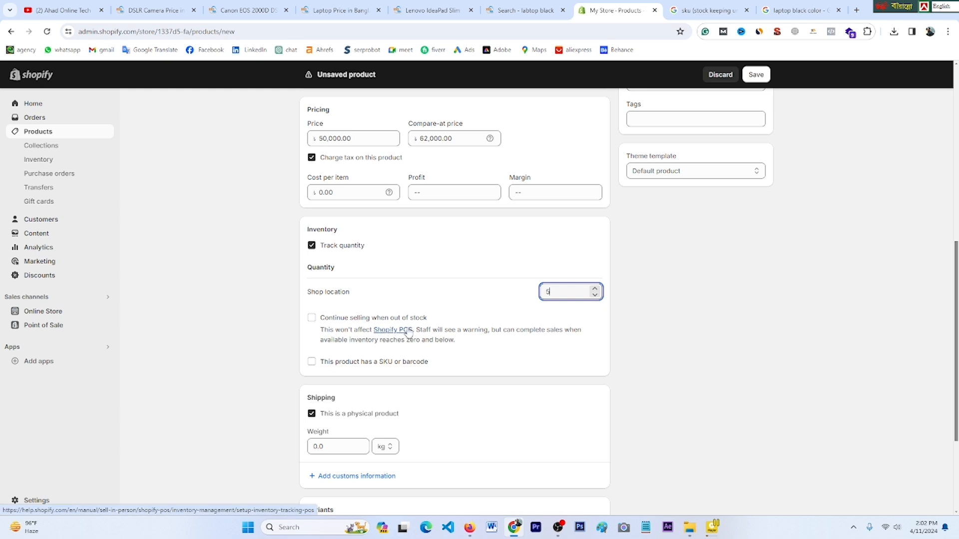
{"action": "left_click", "coordinate": [312, 319]}
{"action": "scroll", "coordinate": [414, 406], "scroll_direction": "down", "scroll_amount": 3}
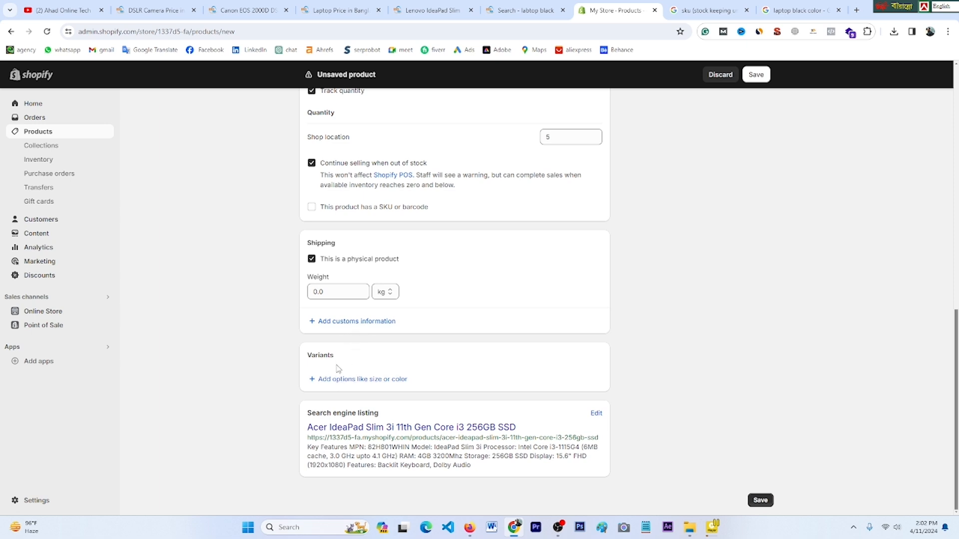
Step: Add a Size variant option to the laptop with the value 21
{"action": "left_click", "coordinate": [342, 384]}
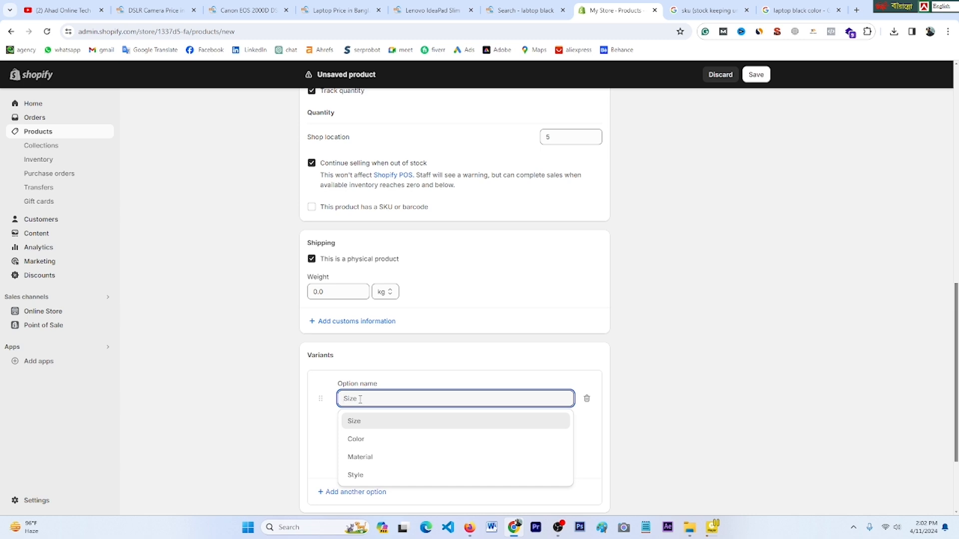
{"action": "left_click", "coordinate": [357, 421]}
{"action": "scroll", "coordinate": [365, 344], "scroll_direction": "down", "scroll_amount": 2}
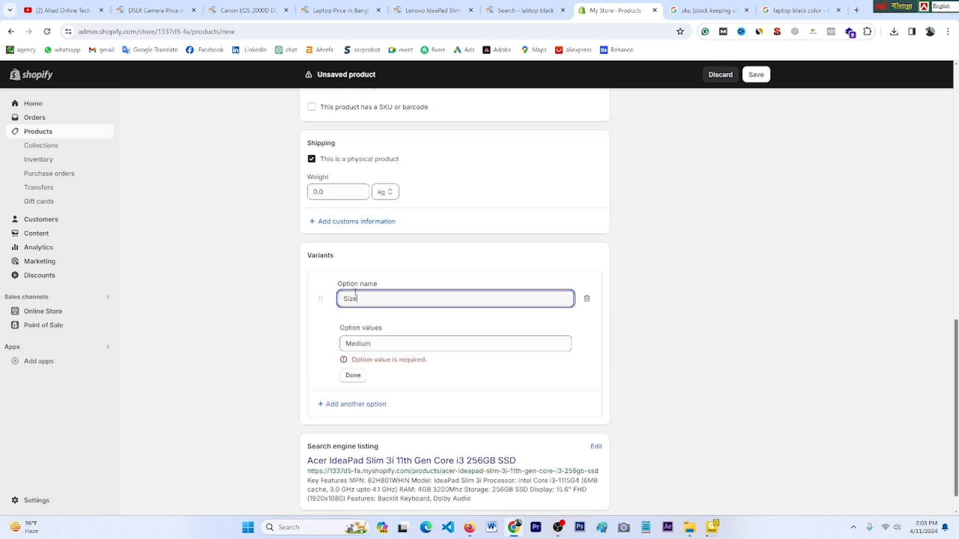
{"action": "left_click", "coordinate": [366, 344]}
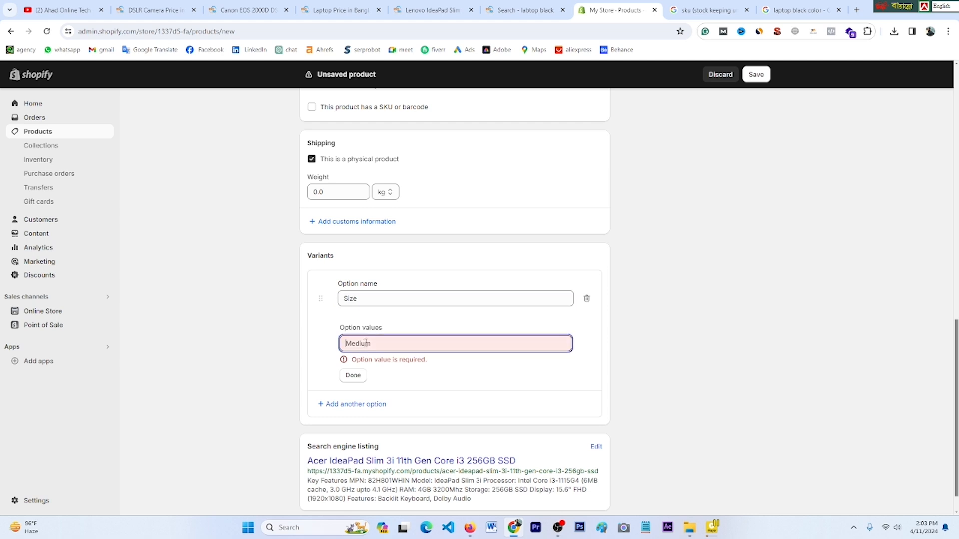
{"action": "type", "text": "21"}
{"action": "left_click", "coordinate": [355, 381]}
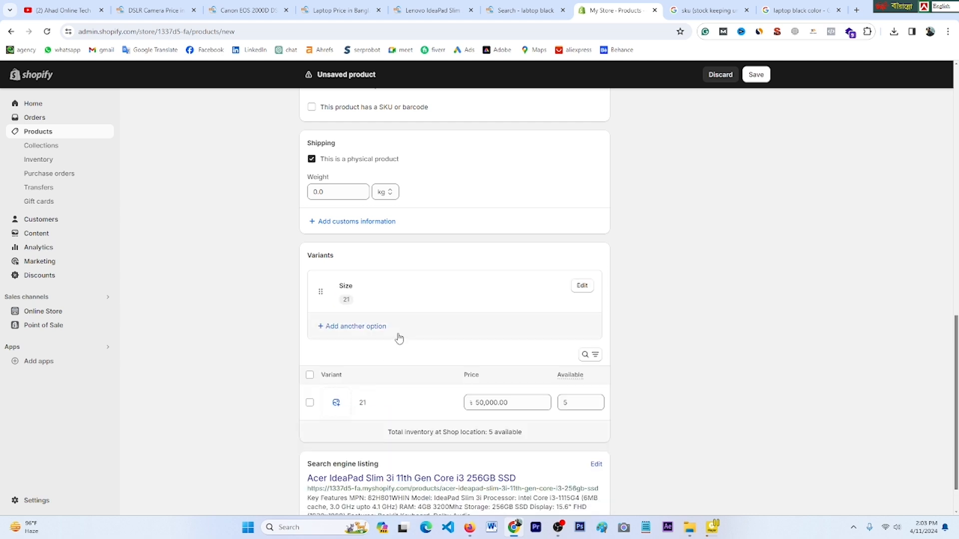
Step: Add 19 as a second Size value, giving two variants
{"action": "left_click", "coordinate": [581, 289]}
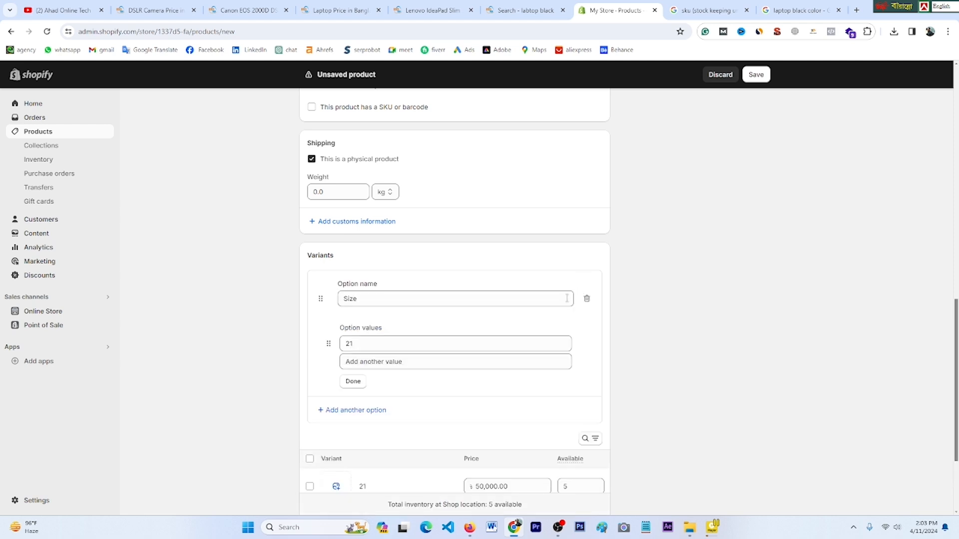
{"action": "left_click", "coordinate": [381, 365]}
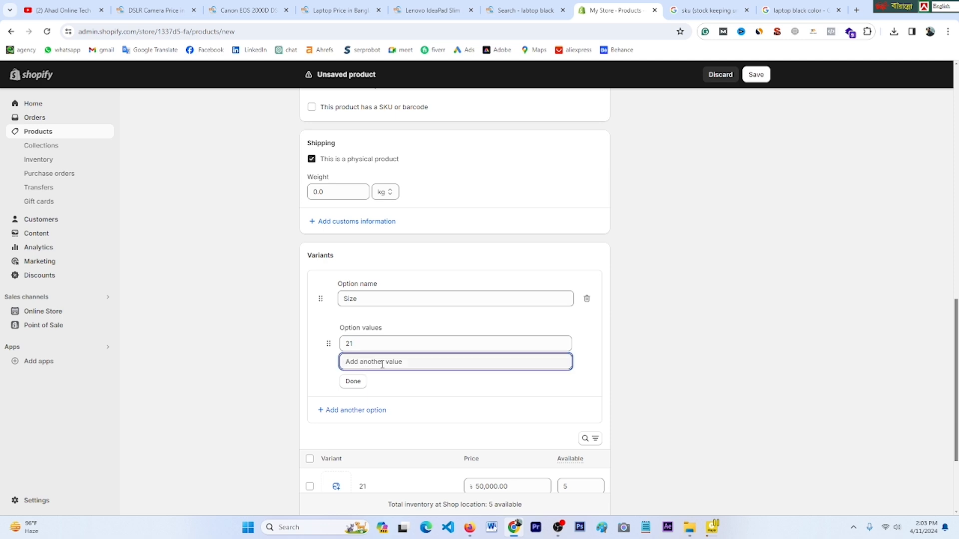
{"action": "type", "text": "19"}
{"action": "left_click", "coordinate": [353, 398]}
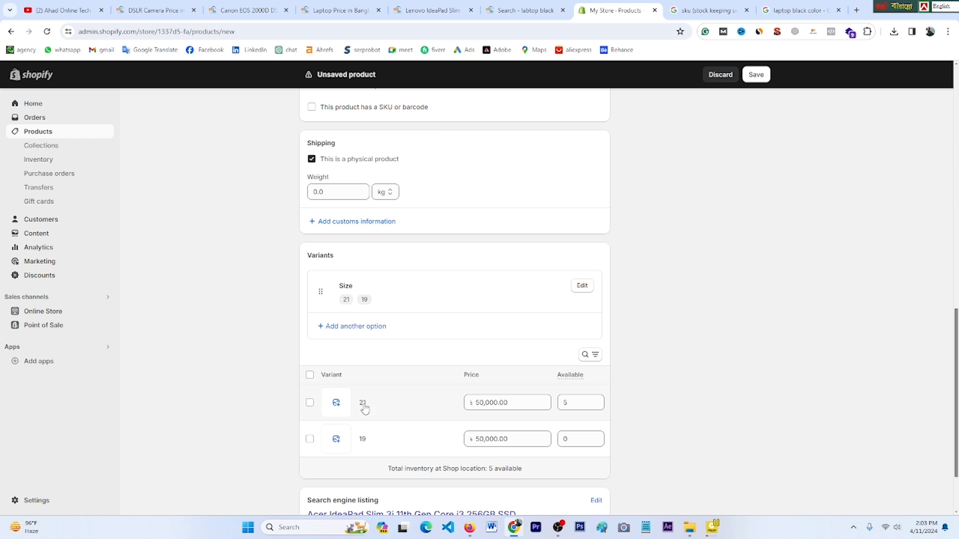
{"action": "scroll", "coordinate": [390, 392], "scroll_direction": "up", "scroll_amount": 1}
{"action": "scroll", "coordinate": [390, 392], "scroll_direction": "down", "scroll_amount": 2}
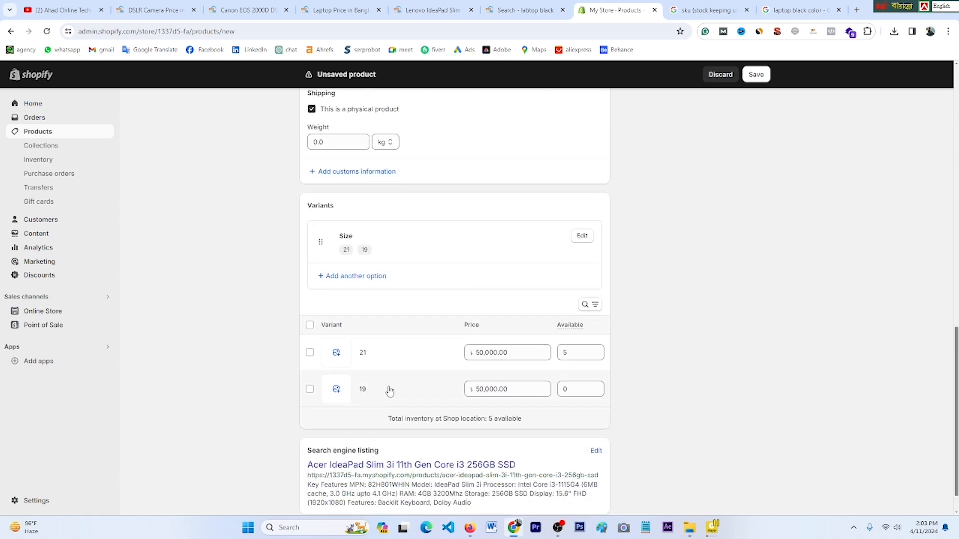
{"action": "scroll", "coordinate": [390, 390], "scroll_direction": "up", "scroll_amount": 3}
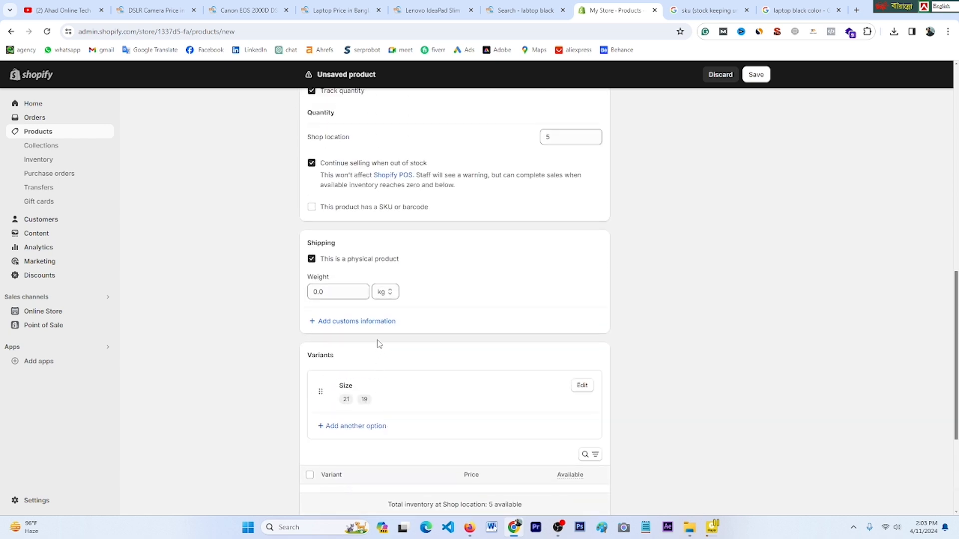
{"action": "left_click", "coordinate": [354, 432]}
Step: Add a Color option with the value Red
{"action": "left_click", "coordinate": [366, 386]}
{"action": "scroll", "coordinate": [416, 429], "scroll_direction": "down", "scroll_amount": 2}
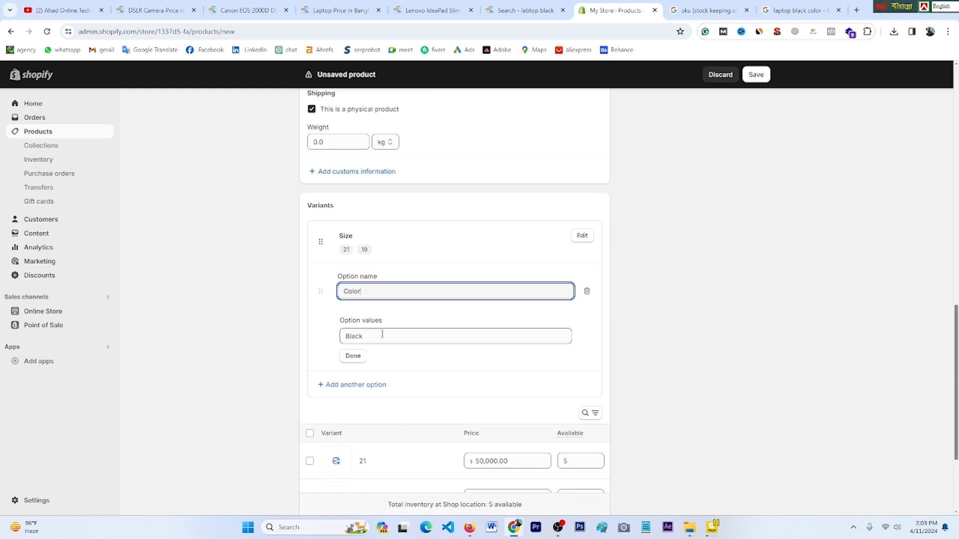
{"action": "left_click", "coordinate": [382, 334]}
{"action": "left_click", "coordinate": [347, 364]}
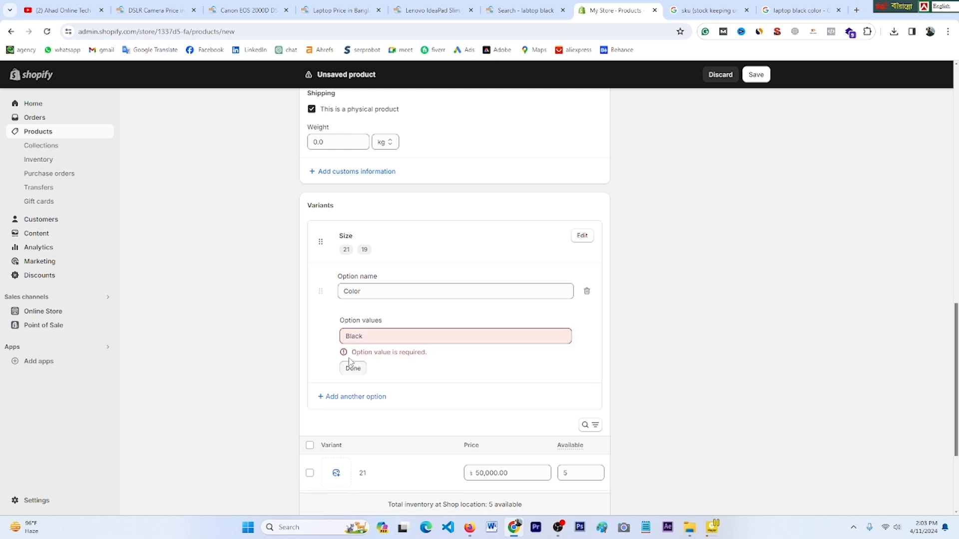
{"action": "left_click", "coordinate": [359, 339]}
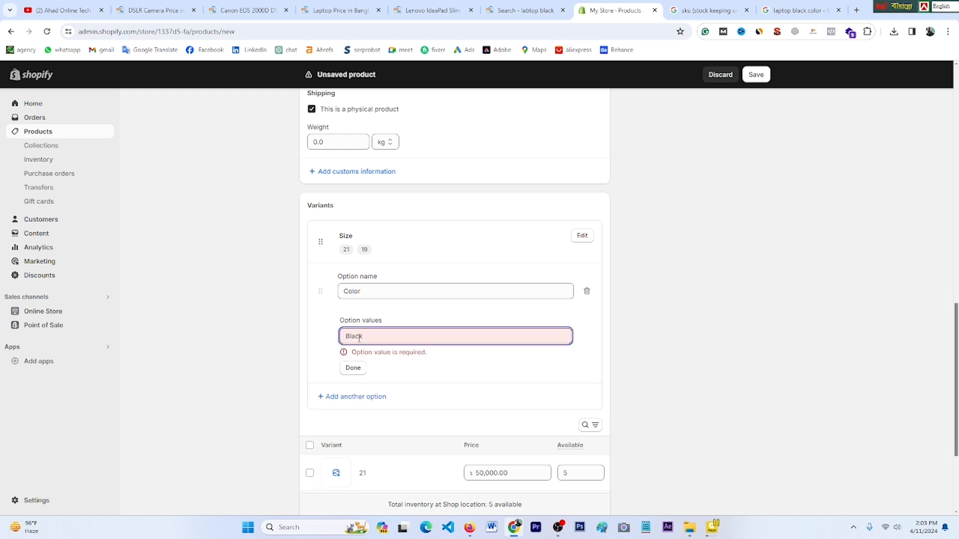
{"action": "type", "text": "Red"}
{"action": "left_click", "coordinate": [350, 374]}
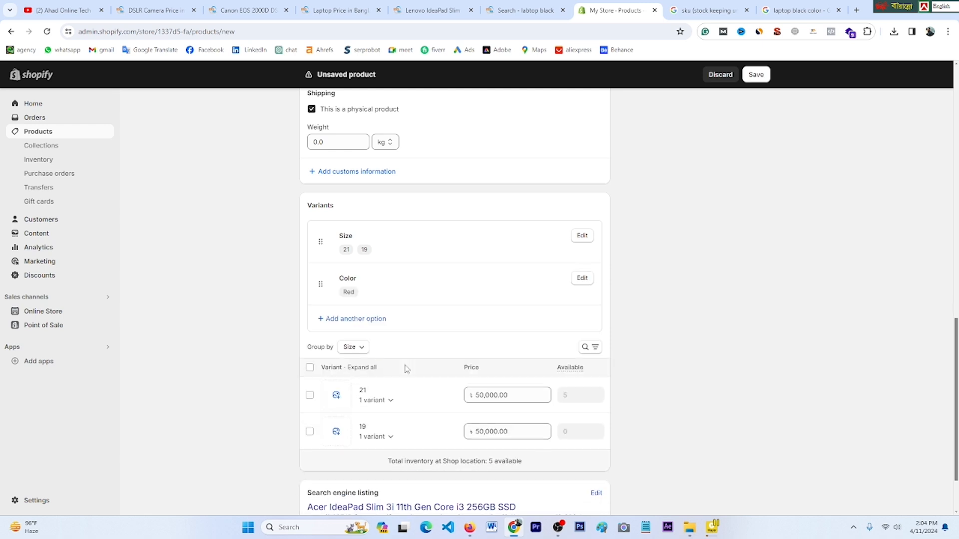
Step: Add Orange as a second colour and expand all four size-colour variants
{"action": "left_click", "coordinate": [582, 278]}
{"action": "left_click", "coordinate": [385, 356]}
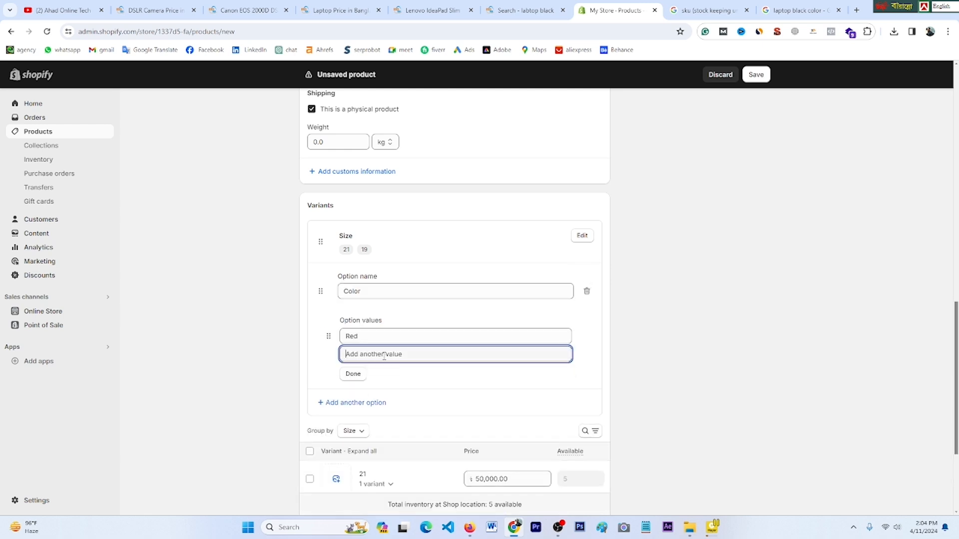
{"action": "type", "text": "orange"}
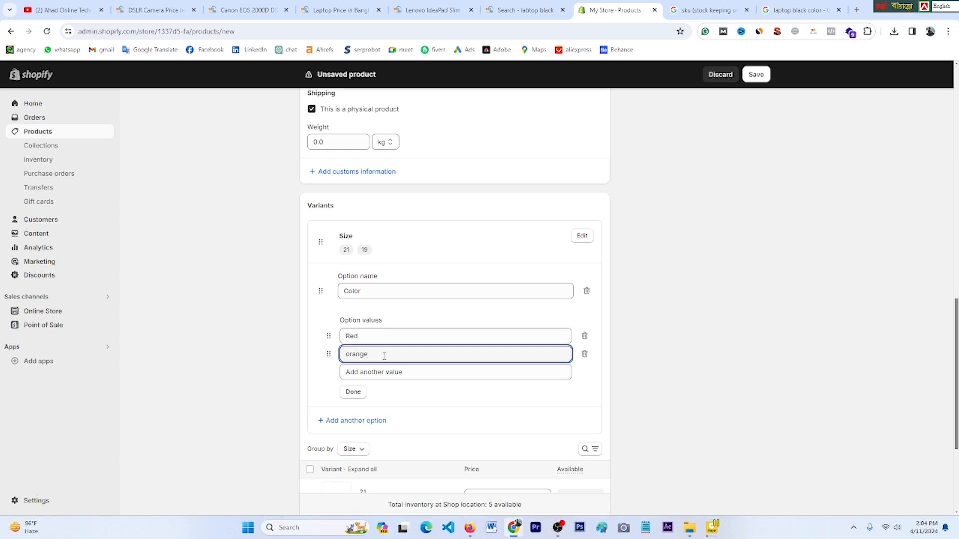
{"action": "left_click", "coordinate": [353, 393]}
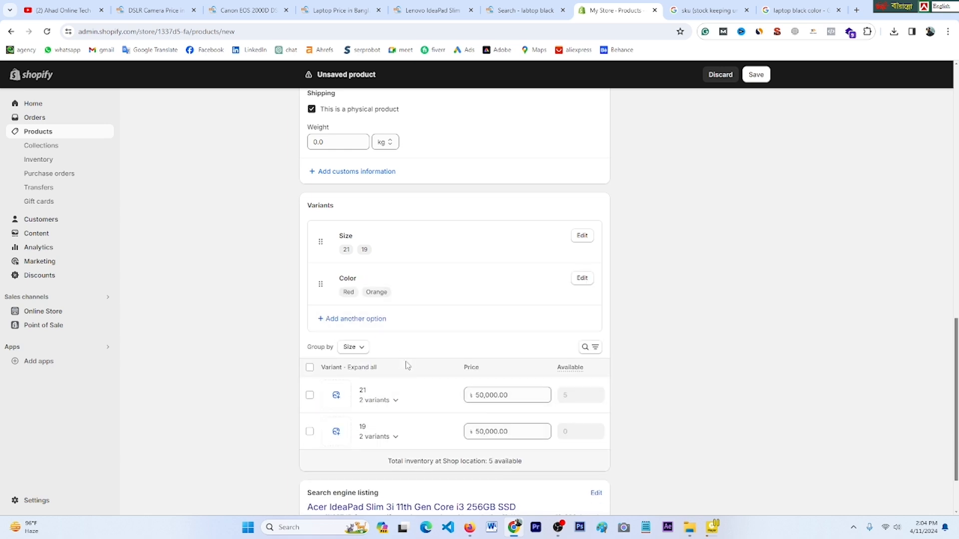
{"action": "scroll", "coordinate": [412, 375], "scroll_direction": "down", "scroll_amount": 1}
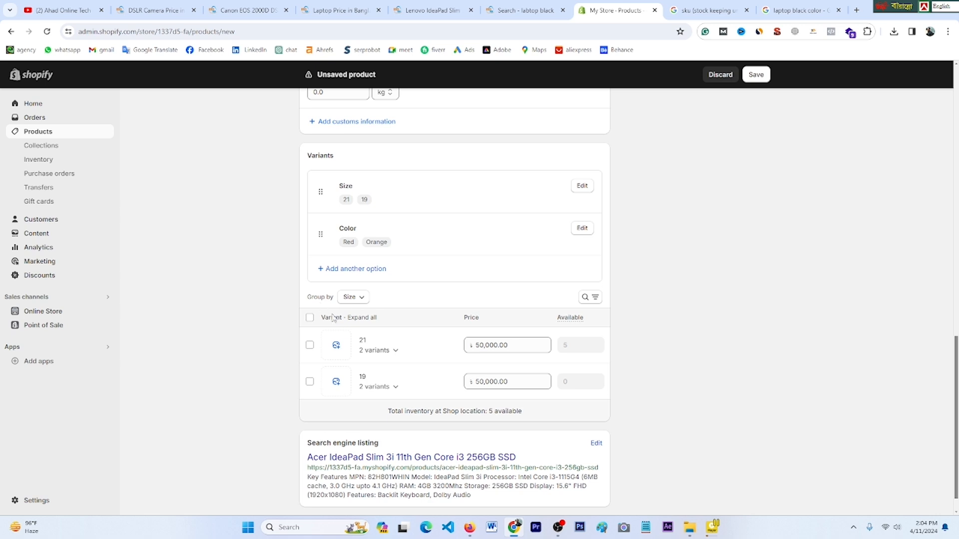
{"action": "left_click", "coordinate": [364, 318]}
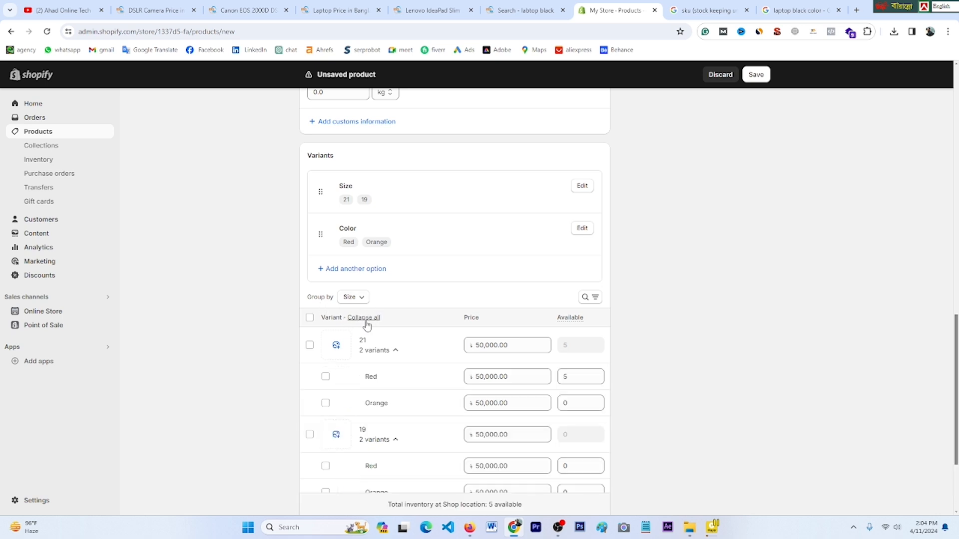
{"action": "scroll", "coordinate": [379, 350], "scroll_direction": "down", "scroll_amount": 3}
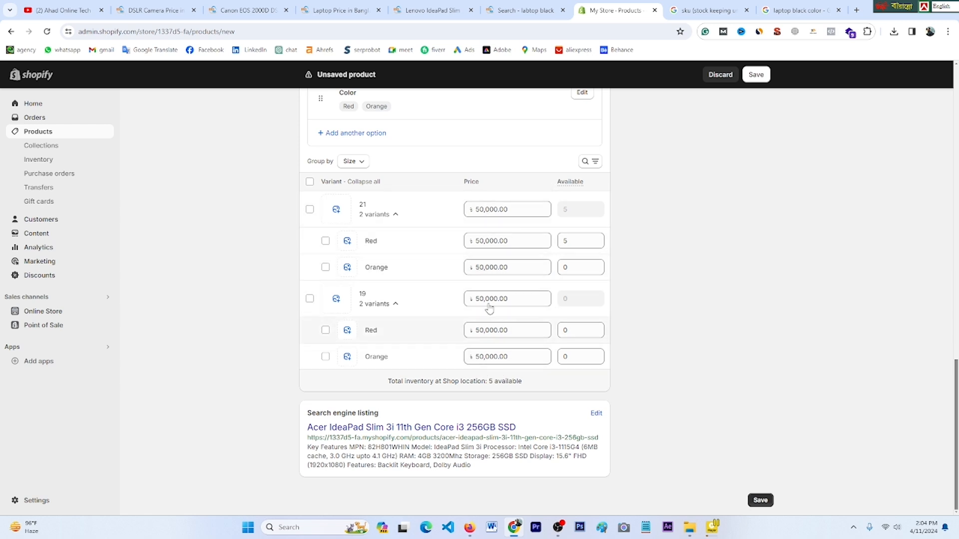
{"action": "scroll", "coordinate": [488, 295], "scroll_direction": "up", "scroll_amount": 3}
{"action": "scroll", "coordinate": [488, 295], "scroll_direction": "down", "scroll_amount": 3}
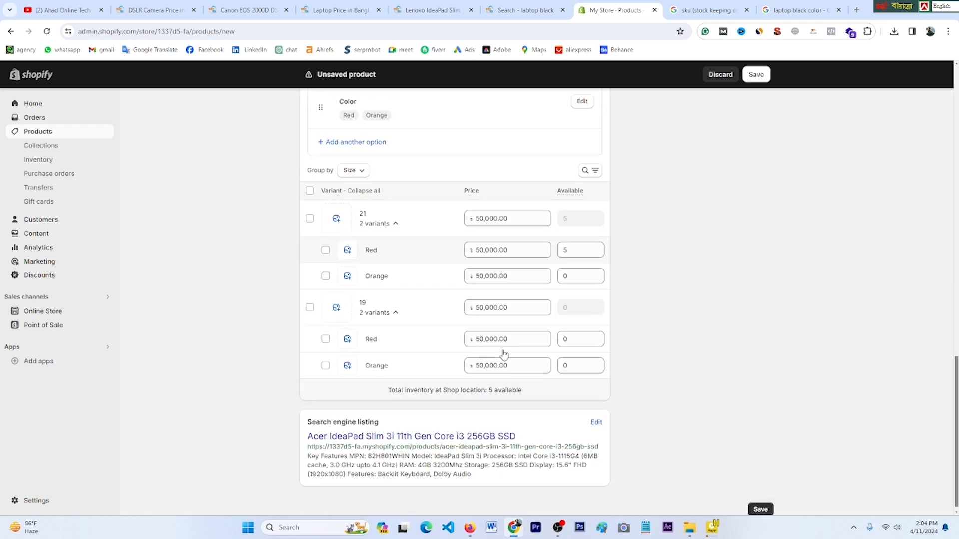
{"action": "scroll", "coordinate": [493, 322], "scroll_direction": "up", "scroll_amount": 9}
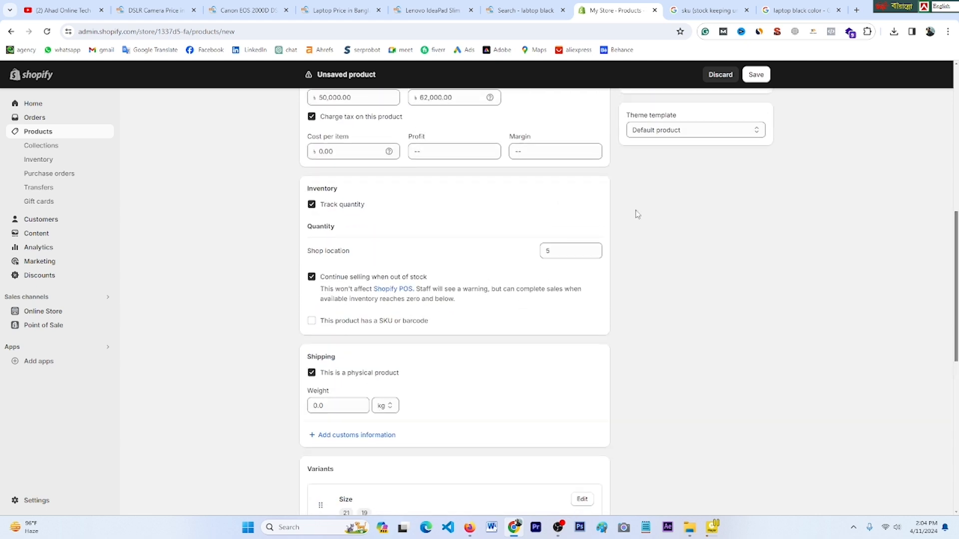
Step: Save the Acer laptop product with its 4 variants and return to the admin home page
{"action": "left_click", "coordinate": [757, 76]}
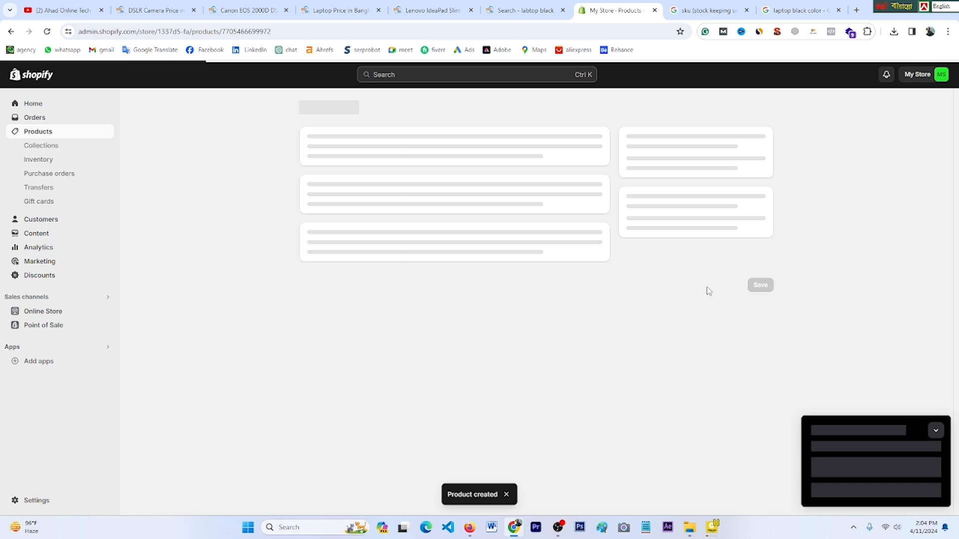
{"action": "left_click", "coordinate": [78, 135]}
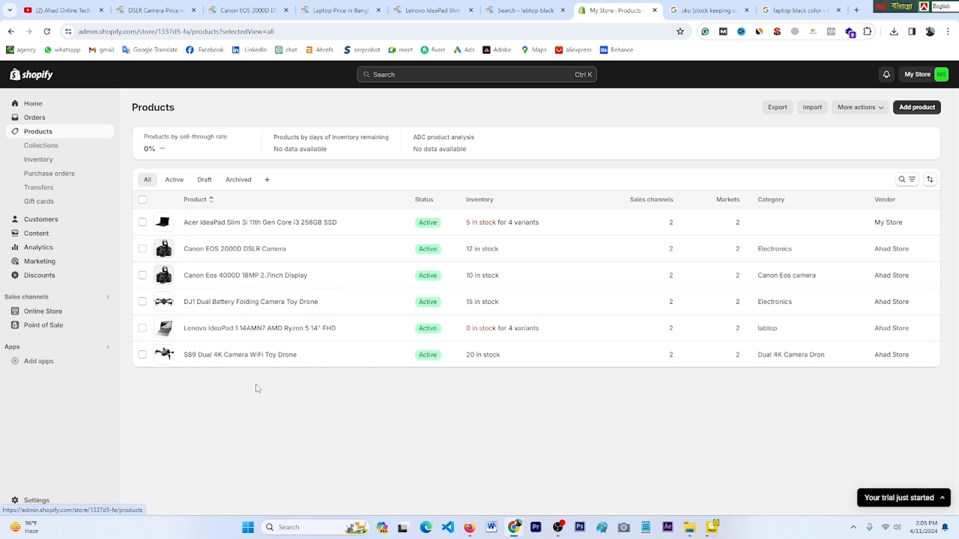
{"action": "left_click", "coordinate": [50, 106]}
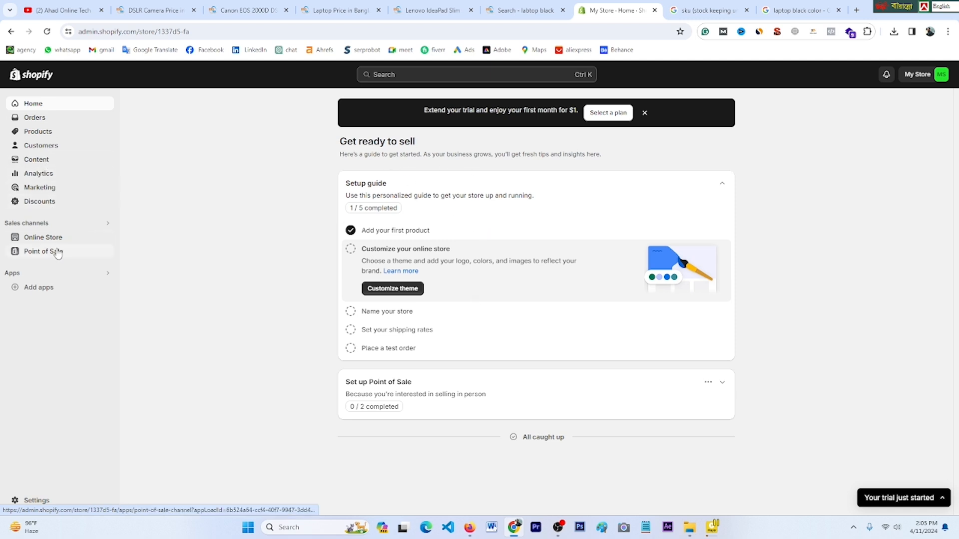
{"action": "mouse_move", "coordinate": [101, 237]}
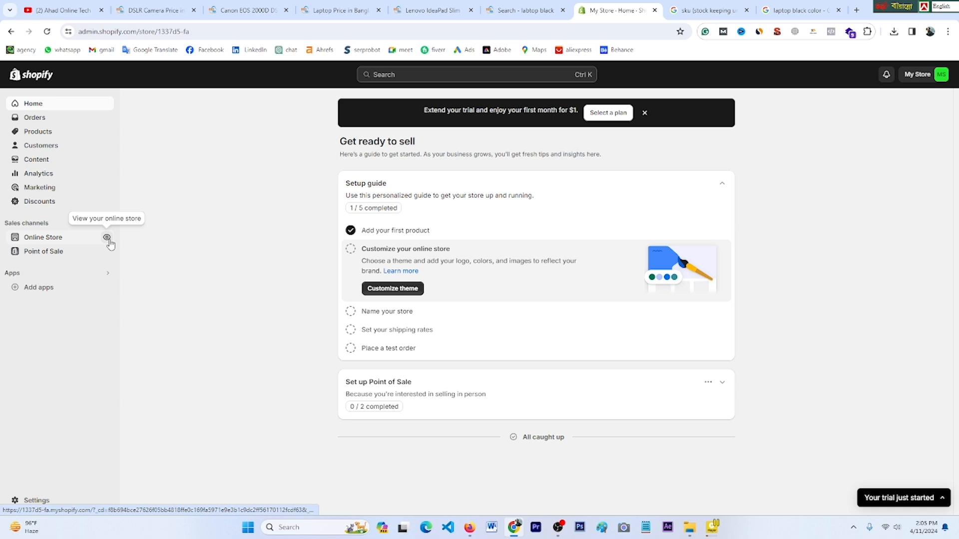
{"action": "right_click", "coordinate": [110, 240]}
Step: Open the online store in a new tab and close the two leftover Google search tabs
{"action": "left_click", "coordinate": [139, 250]}
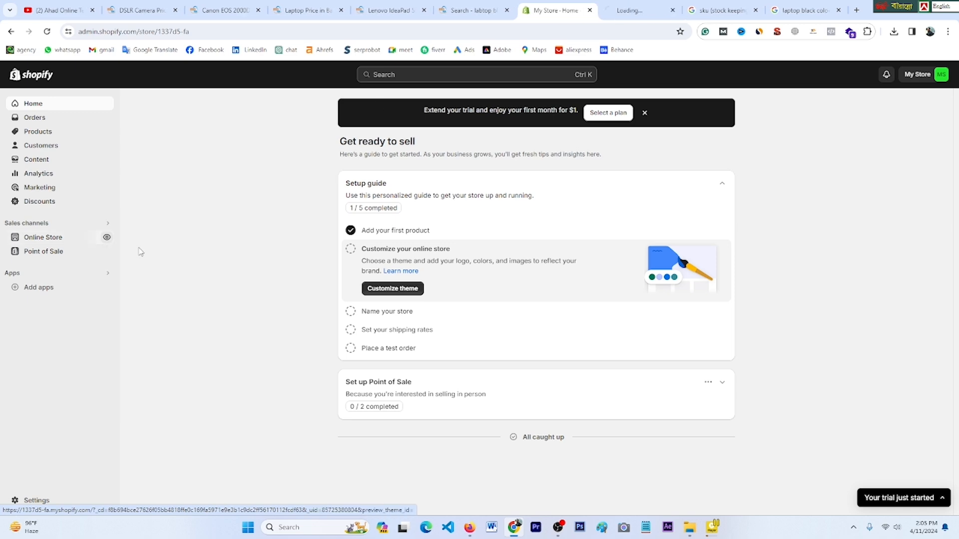
{"action": "left_click", "coordinate": [647, 10]}
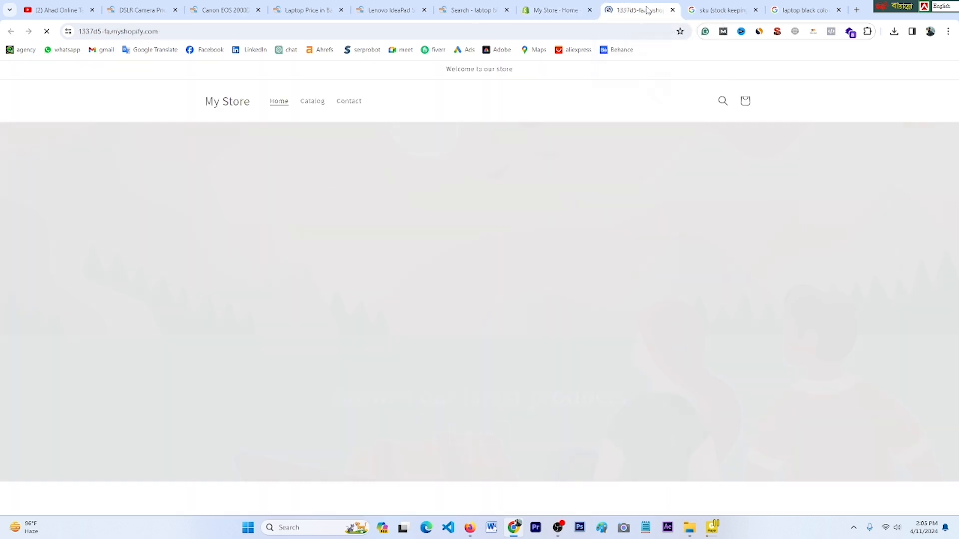
{"action": "left_click", "coordinate": [755, 10]}
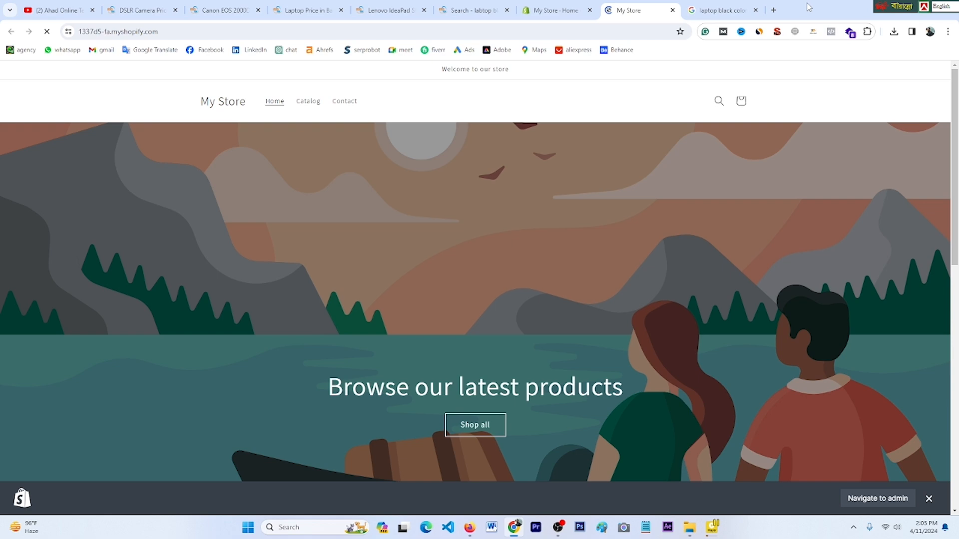
{"action": "left_click", "coordinate": [756, 10]}
Step: Open the DJ1 Dual Battery Folding Camera Toy Drone from Featured products
{"action": "scroll", "coordinate": [499, 265], "scroll_direction": "down", "scroll_amount": 9}
{"action": "scroll", "coordinate": [499, 264], "scroll_direction": "up", "scroll_amount": 4}
{"action": "scroll", "coordinate": [500, 264], "scroll_direction": "down", "scroll_amount": 4}
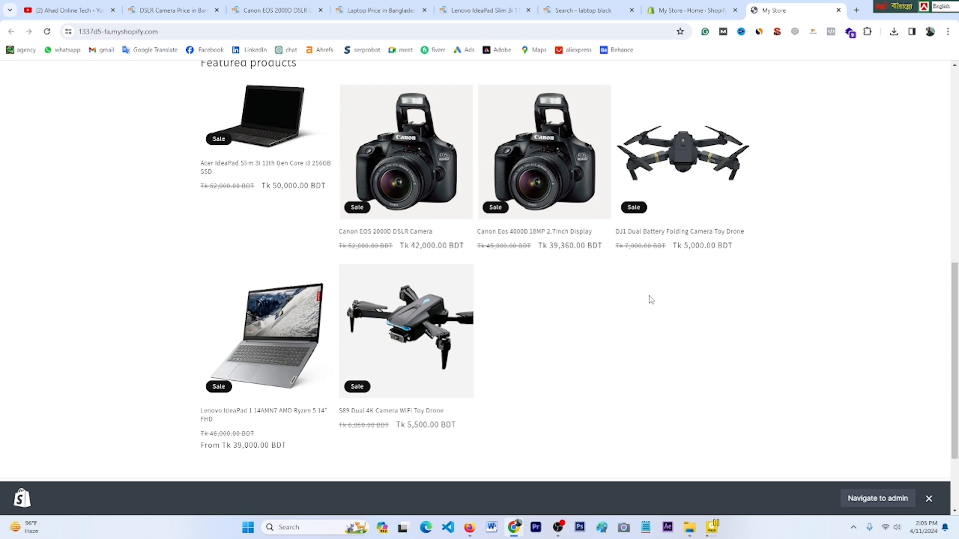
{"action": "scroll", "coordinate": [507, 303], "scroll_direction": "up", "scroll_amount": 3}
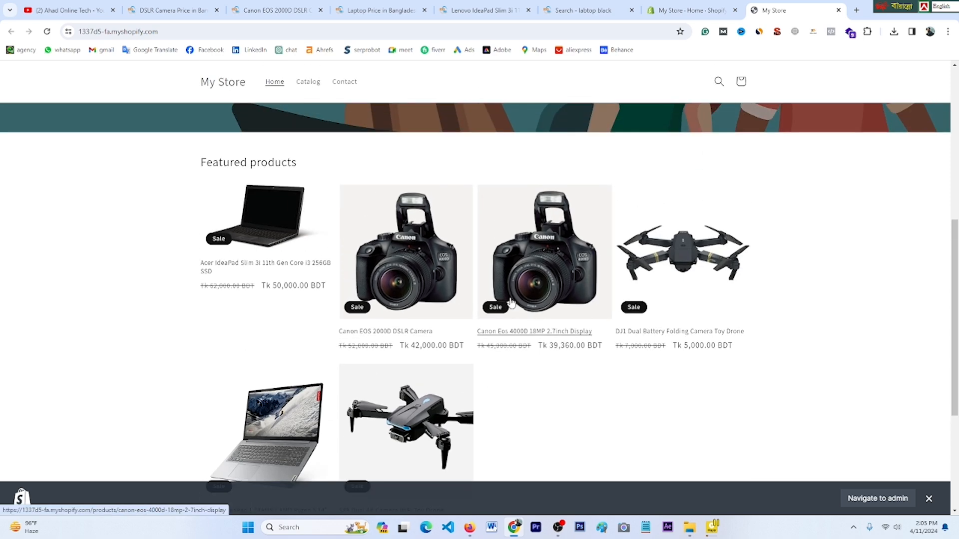
{"action": "scroll", "coordinate": [510, 302], "scroll_direction": "up", "scroll_amount": 1}
{"action": "scroll", "coordinate": [590, 345], "scroll_direction": "down", "scroll_amount": 1}
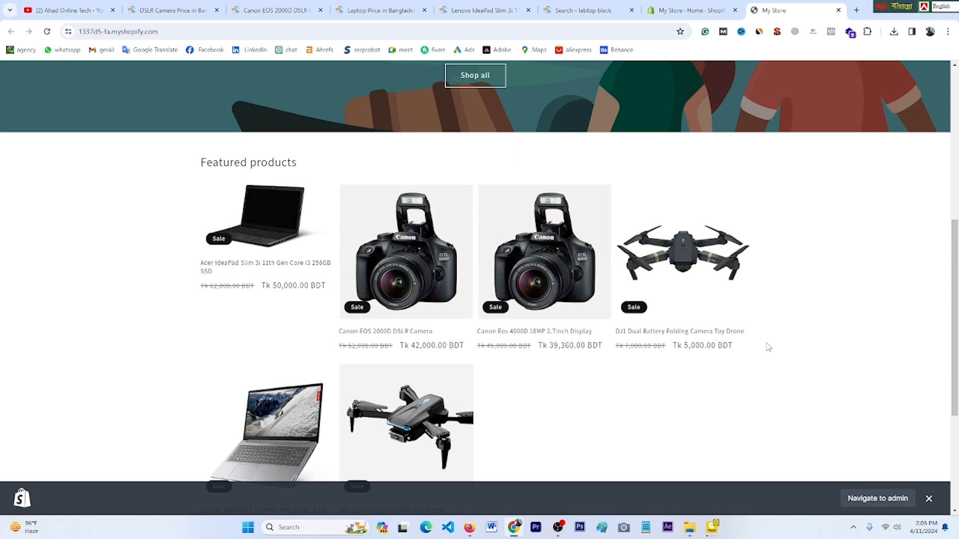
{"action": "left_click", "coordinate": [683, 334]}
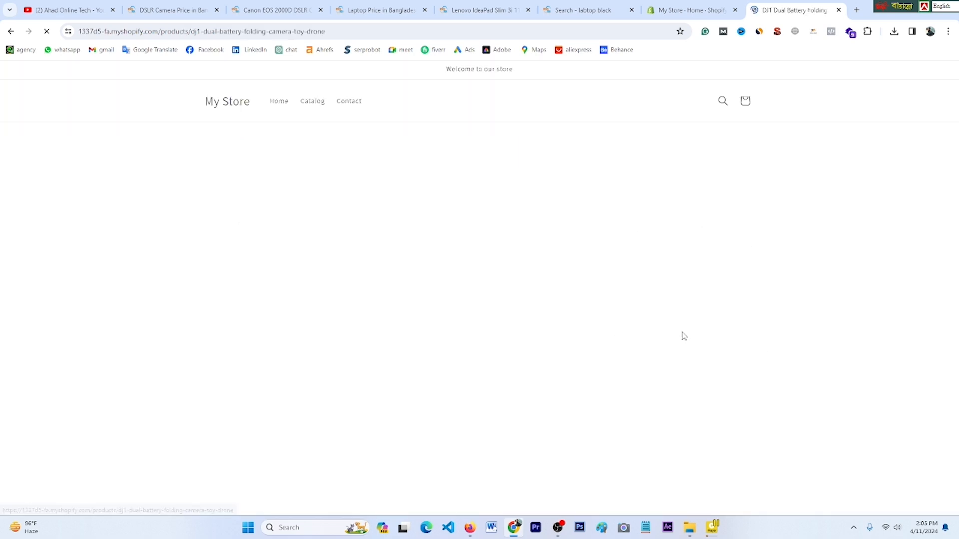
{"action": "scroll", "coordinate": [527, 273], "scroll_direction": "down", "scroll_amount": 3}
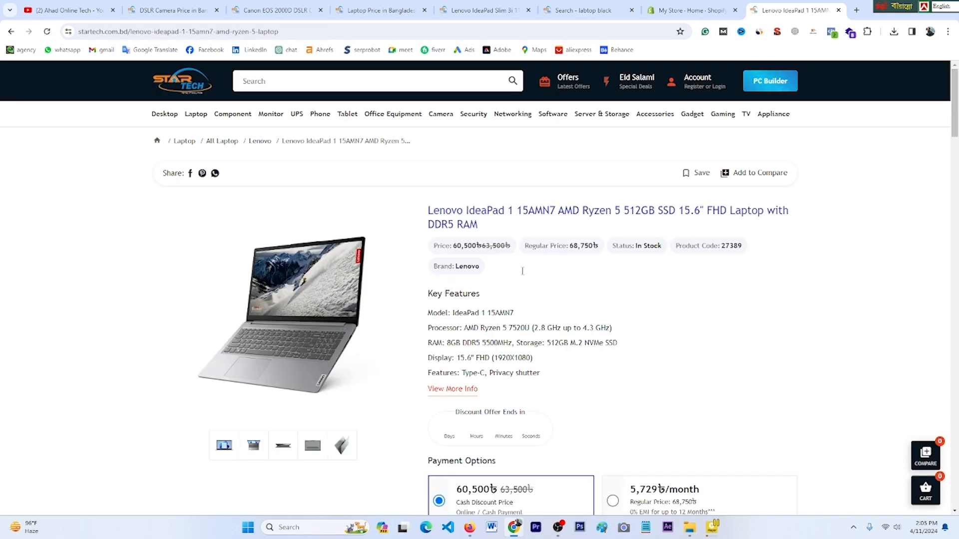
Step: Switch back to the store admin and go from Products to the Home page
{"action": "left_click", "coordinate": [690, 10]}
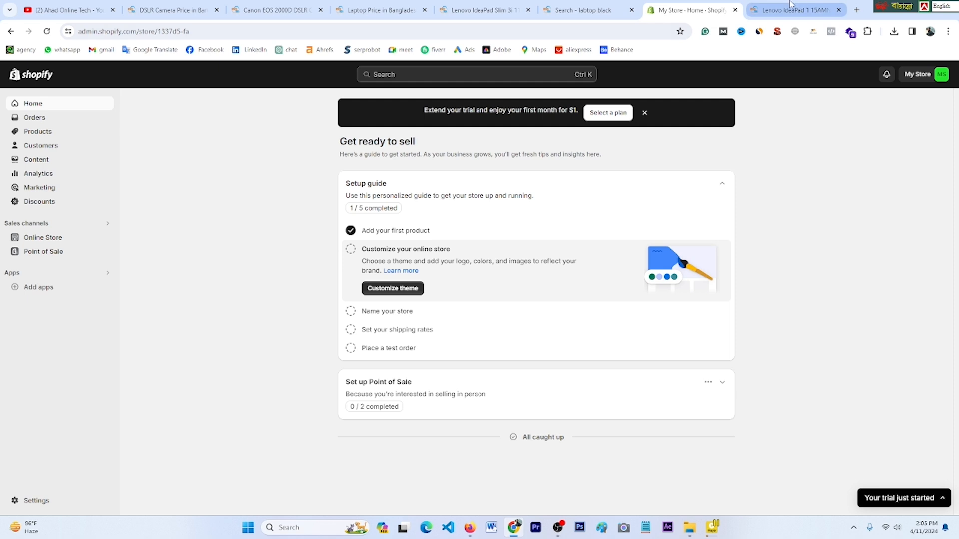
{"action": "left_click", "coordinate": [12, 31]}
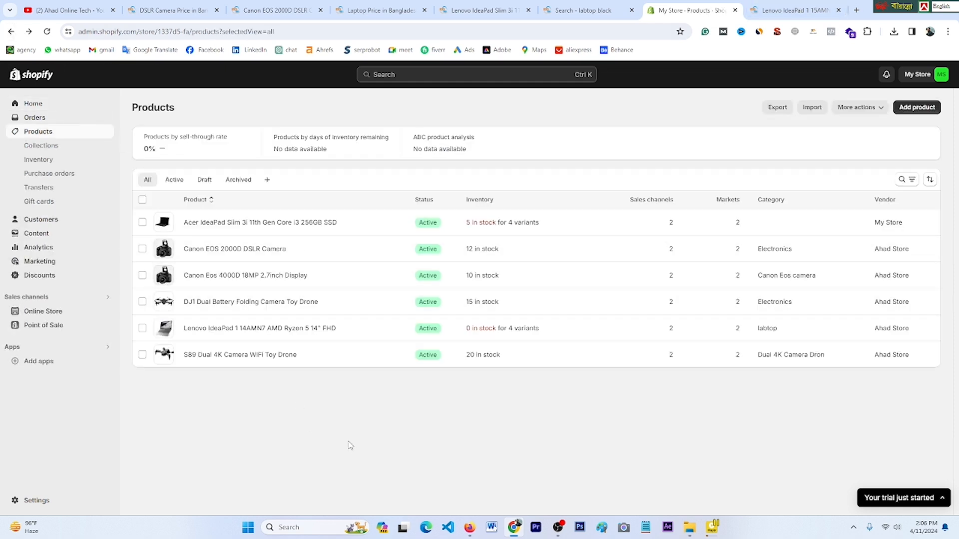
{"action": "left_click", "coordinate": [31, 104]}
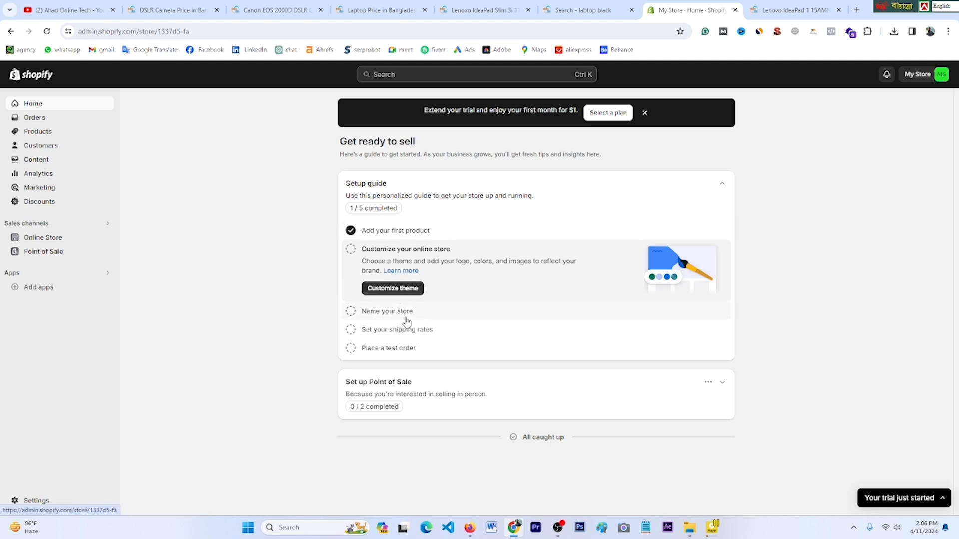
Step: Rename the store to 'Ahad online Store' and save it with the store phone number
{"action": "left_click", "coordinate": [351, 311]}
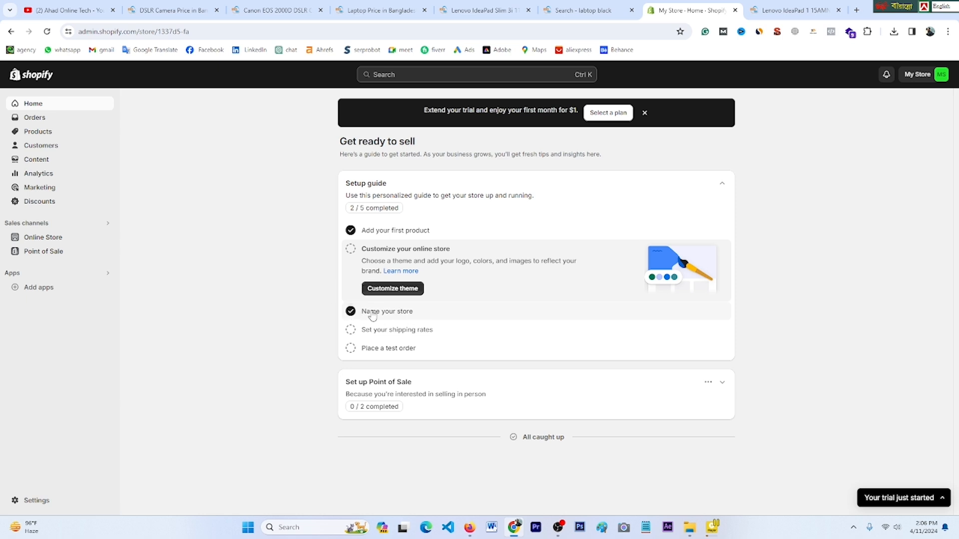
{"action": "left_click", "coordinate": [370, 313]}
{"action": "left_click", "coordinate": [384, 308]}
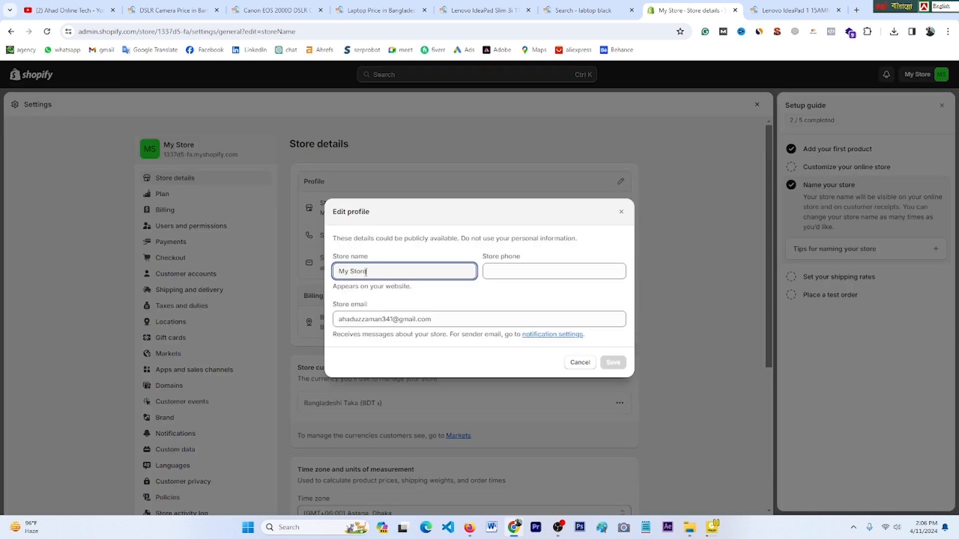
{"action": "key", "text": "BackSpace"}
{"action": "key", "text": "BackSpace"}
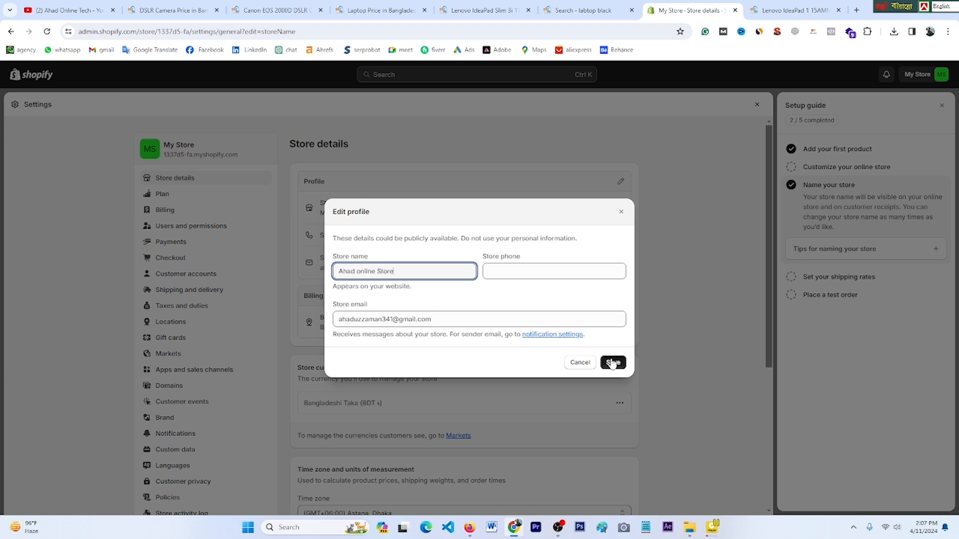
{"action": "left_click", "coordinate": [514, 271]}
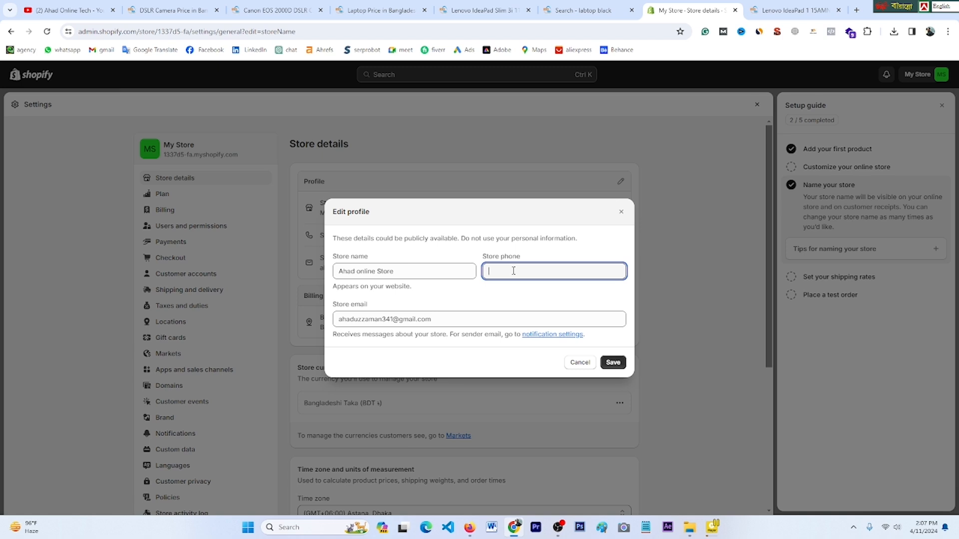
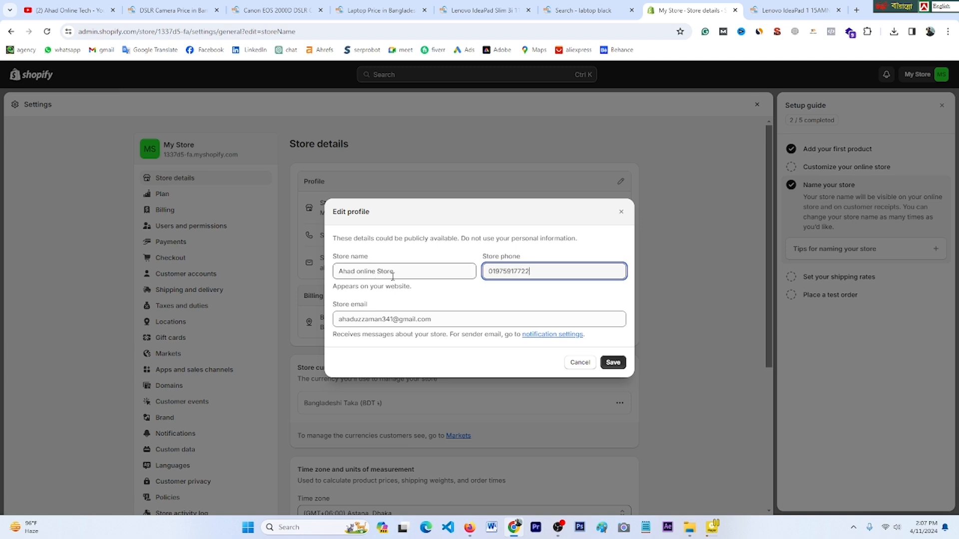
{"action": "left_click", "coordinate": [614, 365]}
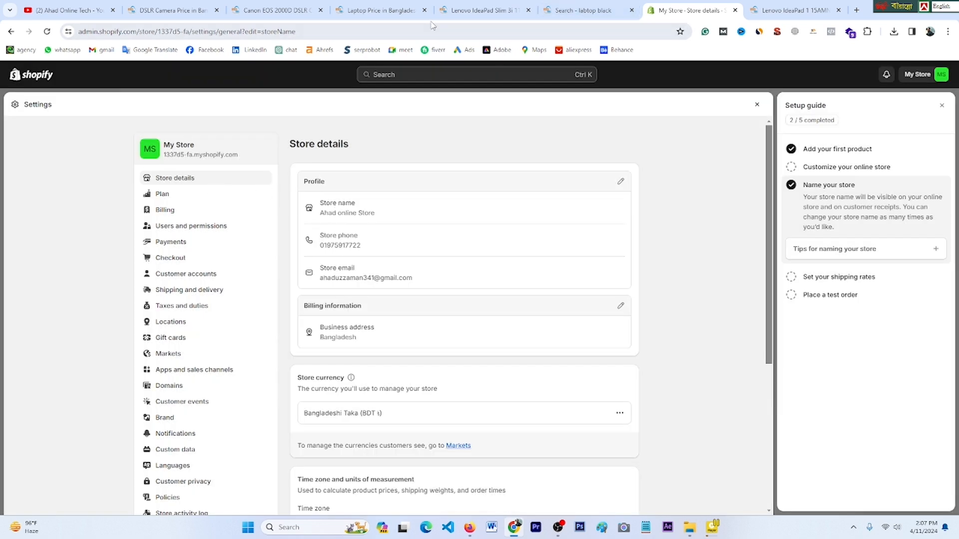
Step: Open the storefront in a new tab and reload it to confirm the name 'Ahad online Store'
{"action": "left_click", "coordinate": [11, 32]}
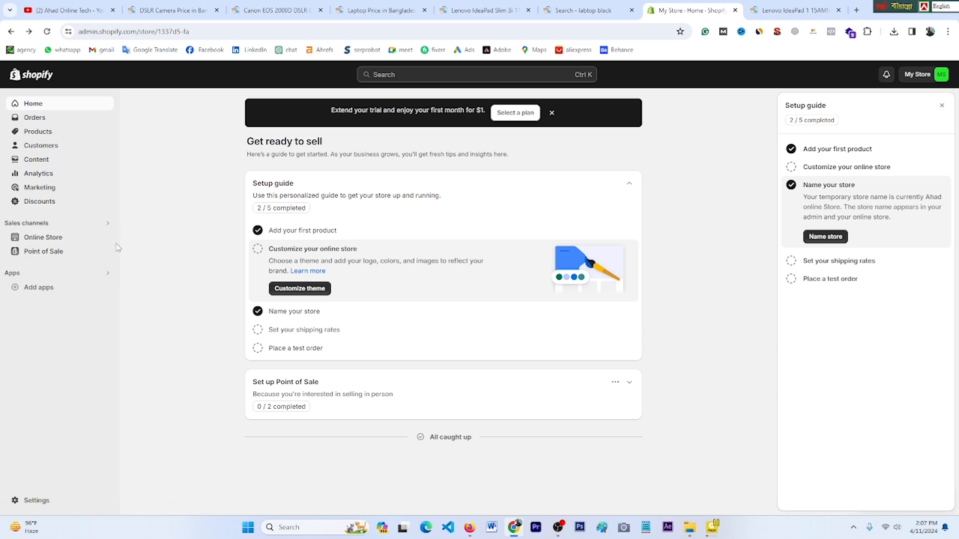
{"action": "right_click", "coordinate": [105, 237]}
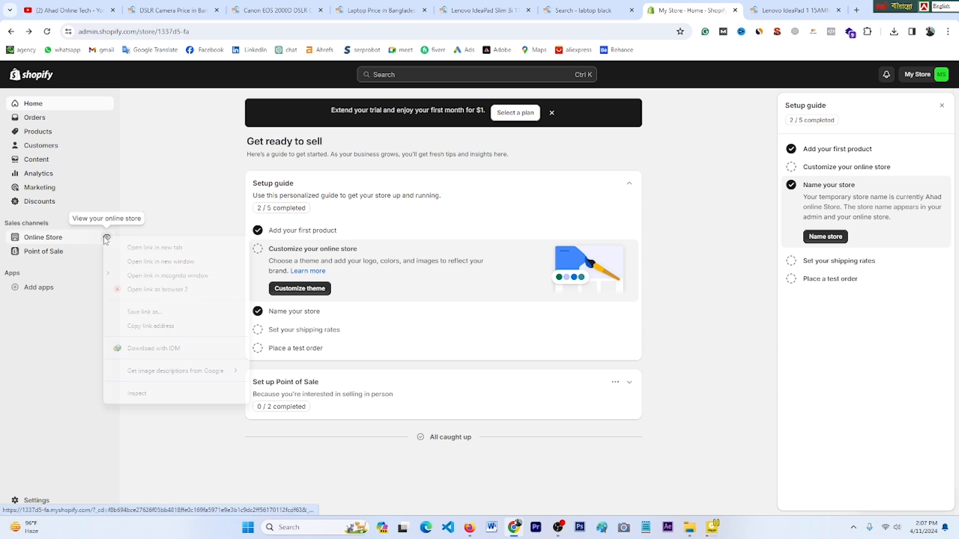
{"action": "left_click", "coordinate": [145, 248]}
{"action": "left_click", "coordinate": [794, 10]}
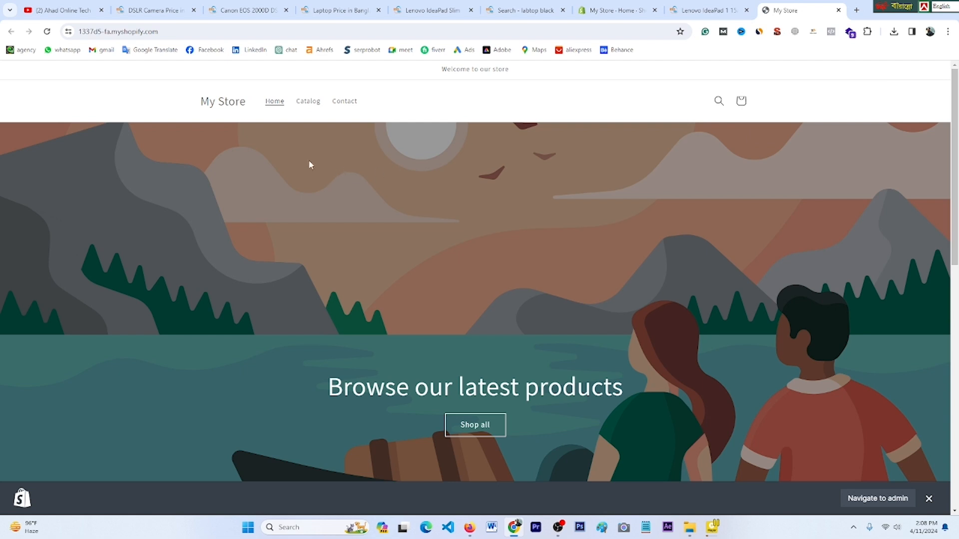
{"action": "left_click", "coordinate": [48, 32]}
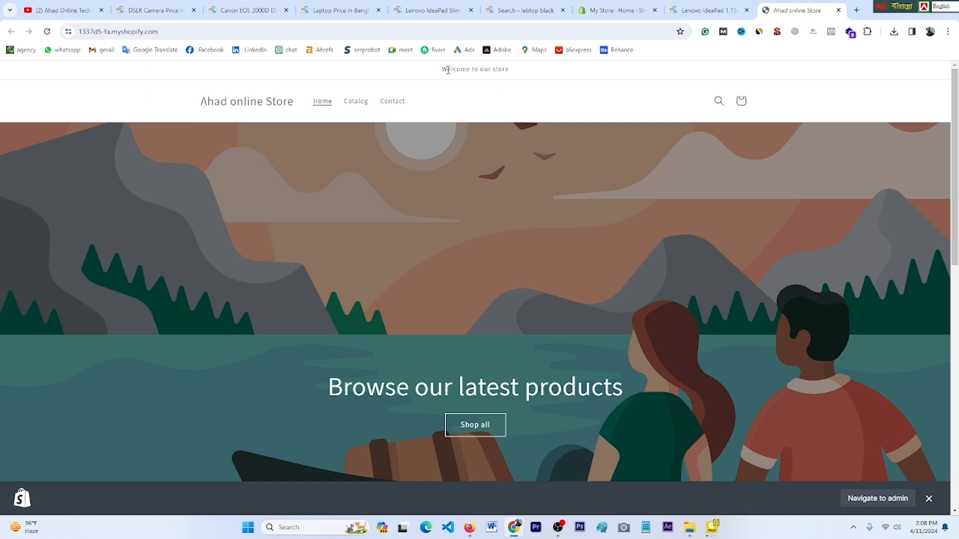
{"action": "left_click_drag", "start_coordinate": [451, 70], "coordinate": [515, 78]}
{"action": "scroll", "coordinate": [562, 283], "scroll_direction": "down", "scroll_amount": 1}
{"action": "scroll", "coordinate": [561, 283], "scroll_direction": "up", "scroll_amount": 1}
{"action": "left_click", "coordinate": [603, 6]}
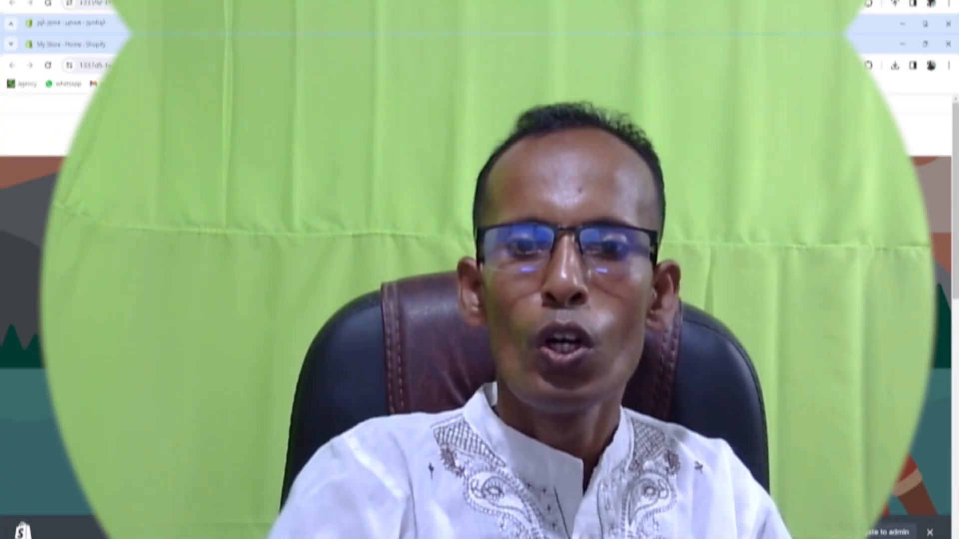
Step: Browse the renamed storefront, then return to the admin Home setup guide at 2 of 5
{"action": "scroll", "coordinate": [524, 248], "scroll_direction": "down", "scroll_amount": 8}
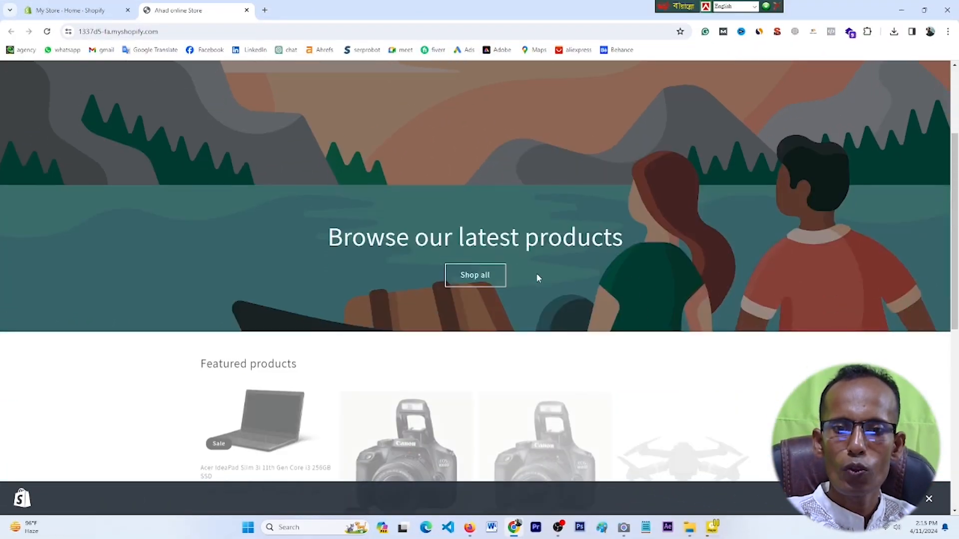
{"action": "scroll", "coordinate": [539, 280], "scroll_direction": "down", "scroll_amount": 3}
{"action": "scroll", "coordinate": [540, 280], "scroll_direction": "up", "scroll_amount": 10}
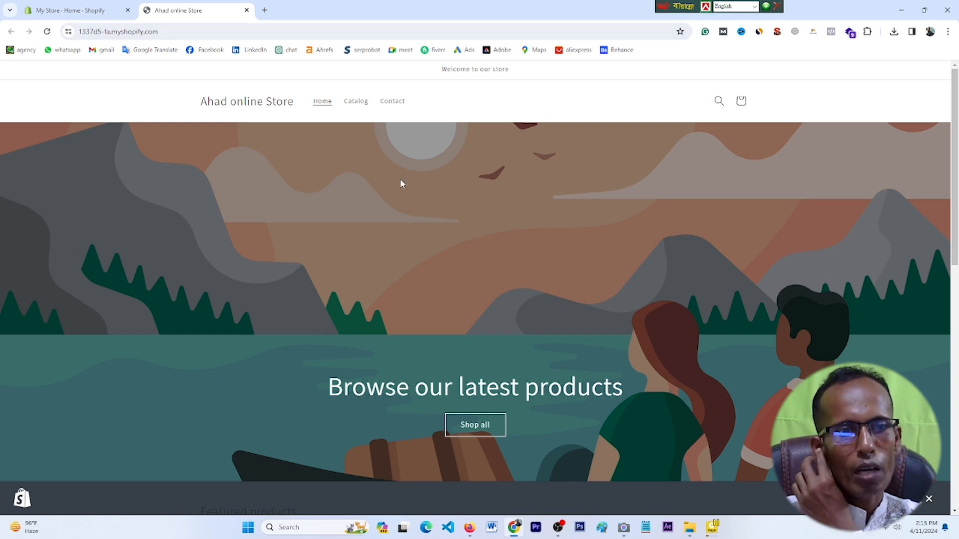
{"action": "left_click", "coordinate": [75, 10]}
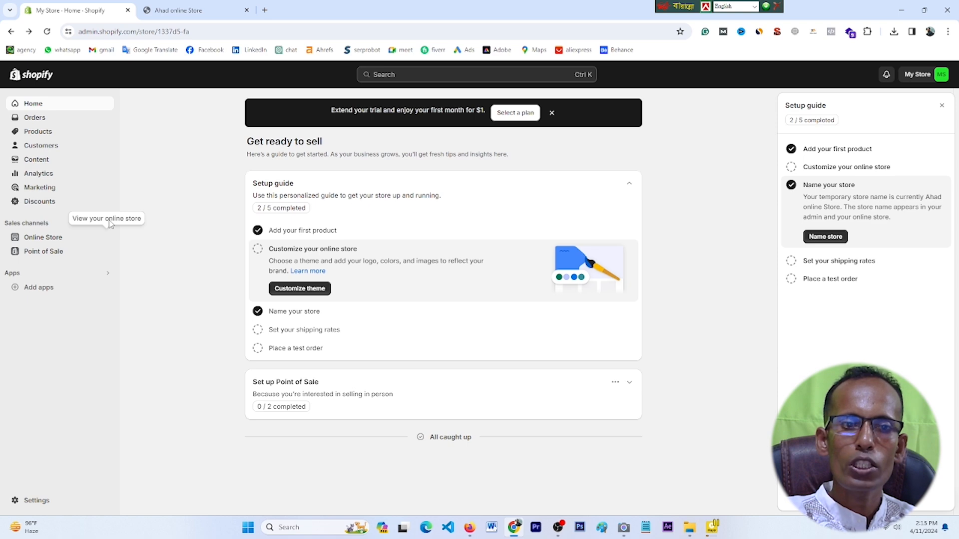
{"action": "left_click", "coordinate": [110, 234]}
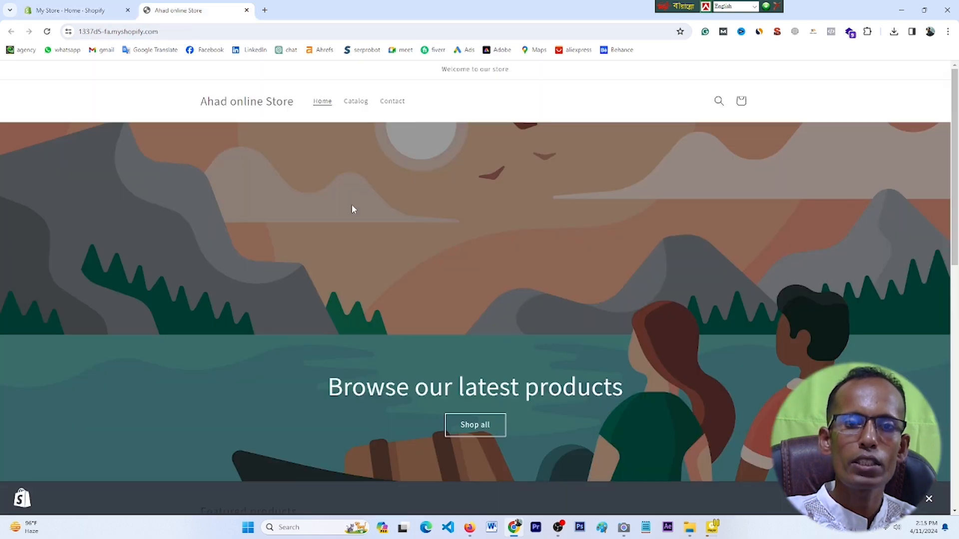
{"action": "left_click", "coordinate": [75, 10]}
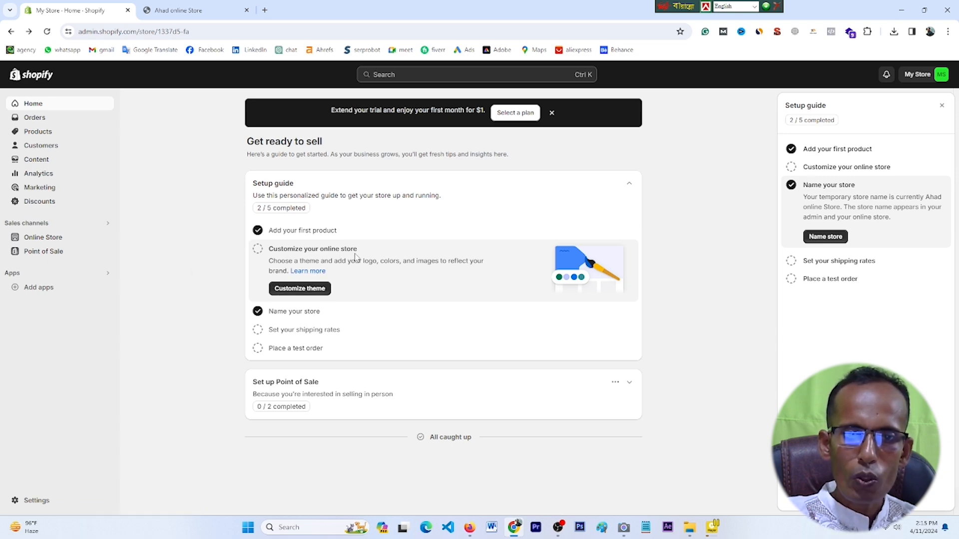
{"action": "left_click", "coordinate": [192, 9]}
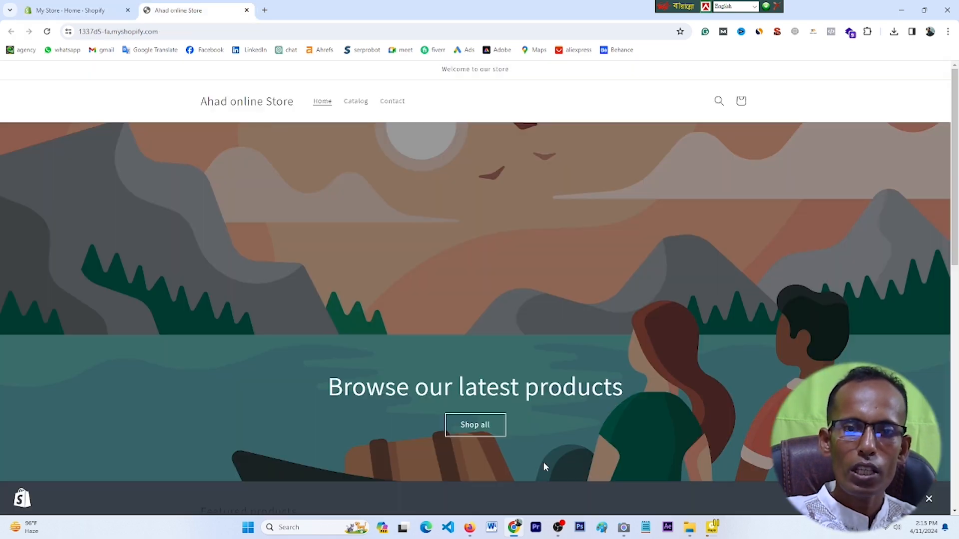
{"action": "left_click", "coordinate": [69, 9]}
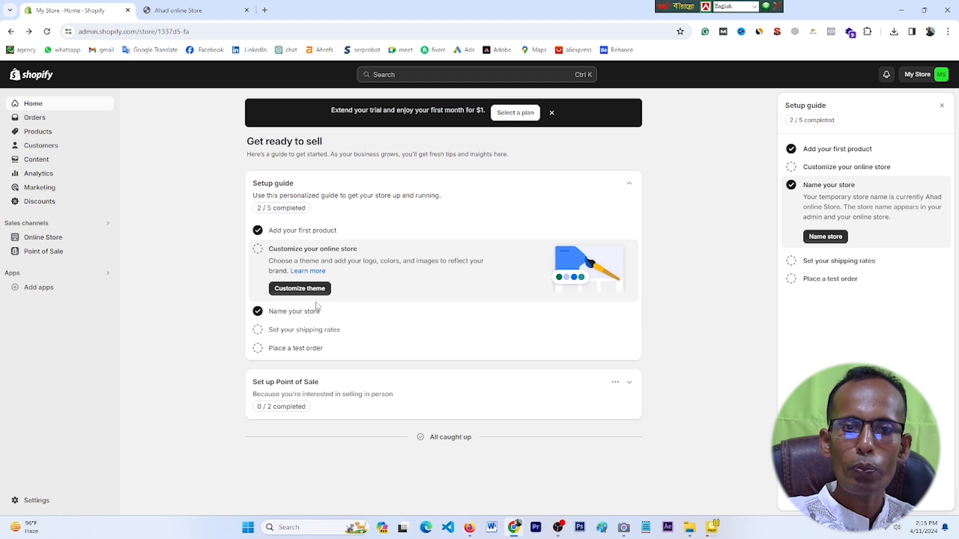
Step: Open Themes via Customize theme and scroll past the current Dawn theme to Popular free themes
{"action": "left_click", "coordinate": [293, 290]}
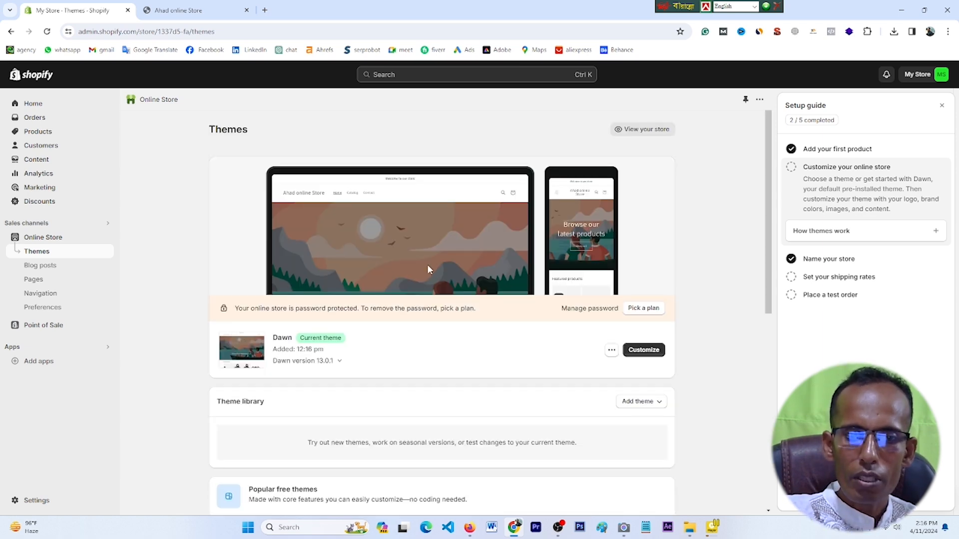
{"action": "scroll", "coordinate": [382, 254], "scroll_direction": "down", "scroll_amount": 1}
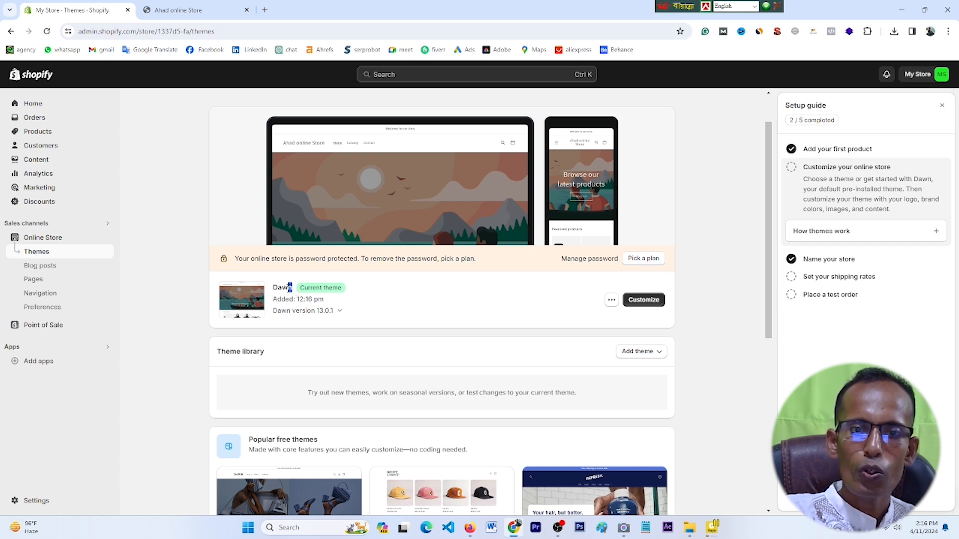
{"action": "left_click_drag", "start_coordinate": [289, 288], "coordinate": [274, 291]}
{"action": "scroll", "coordinate": [336, 347], "scroll_direction": "down", "scroll_amount": 1}
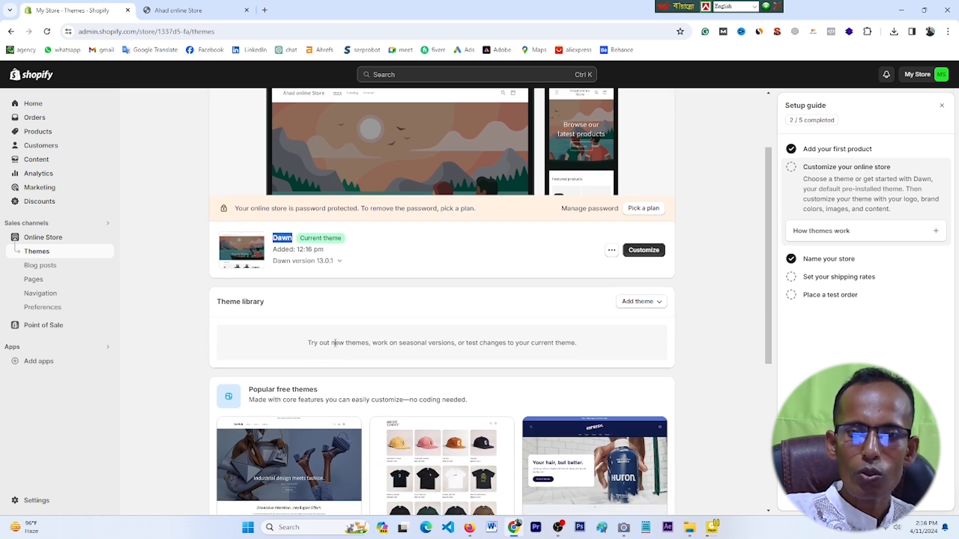
{"action": "scroll", "coordinate": [334, 344], "scroll_direction": "down", "scroll_amount": 5}
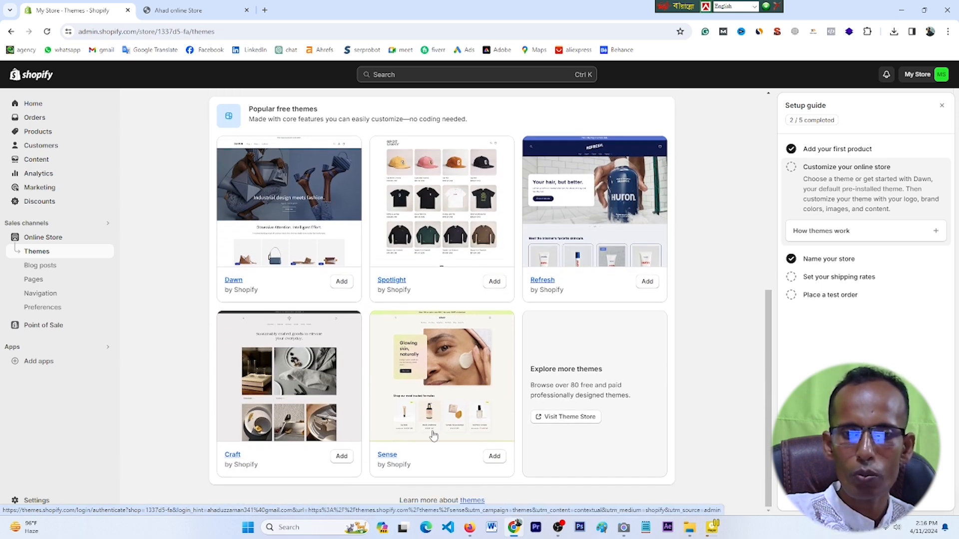
{"action": "scroll", "coordinate": [433, 435], "scroll_direction": "up", "scroll_amount": 3}
{"action": "scroll", "coordinate": [434, 434], "scroll_direction": "down", "scroll_amount": 2}
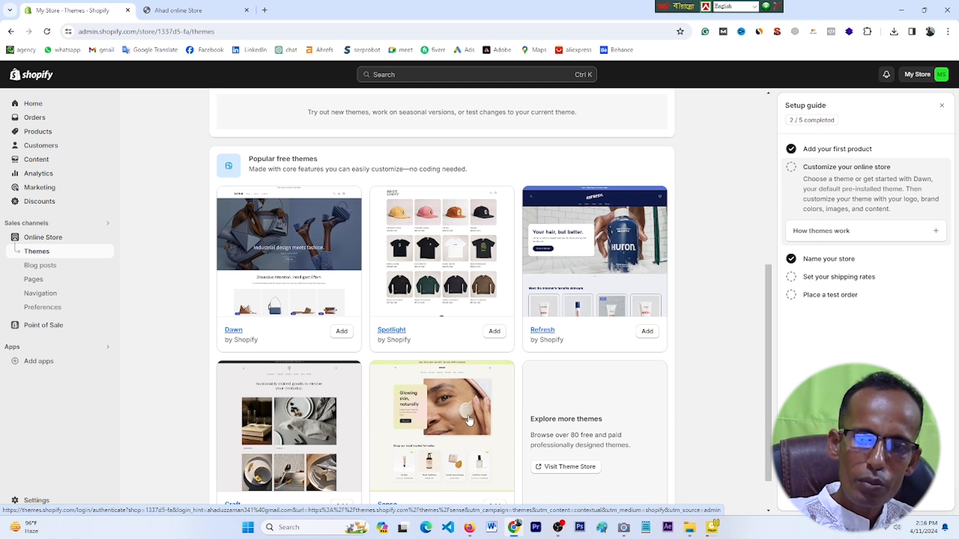
{"action": "scroll", "coordinate": [467, 422], "scroll_direction": "down", "scroll_amount": 1}
{"action": "scroll", "coordinate": [350, 362], "scroll_direction": "up", "scroll_amount": 1}
{"action": "scroll", "coordinate": [529, 414], "scroll_direction": "down", "scroll_amount": 1}
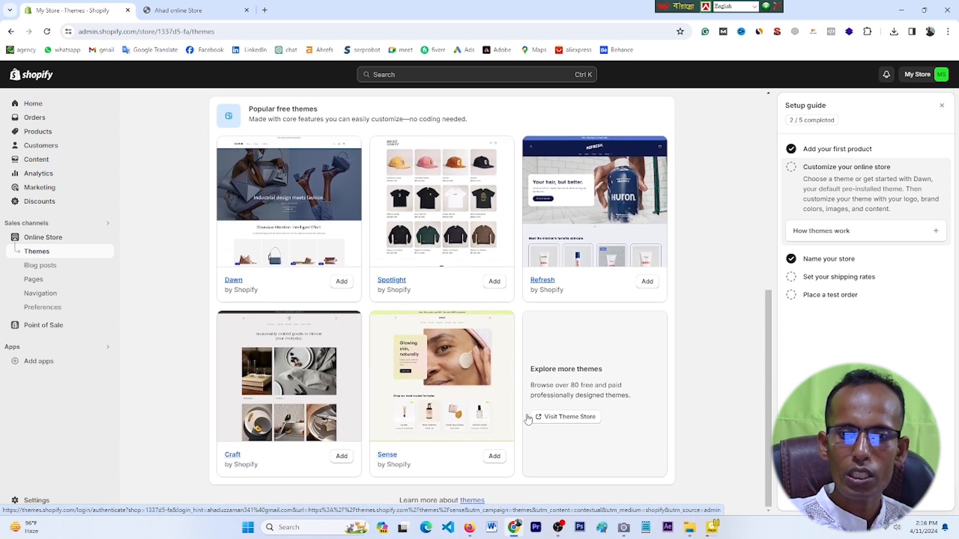
Step: Open the Shopify Theme Store and view the $250 Essence theme's detail page
{"action": "left_click", "coordinate": [565, 423]}
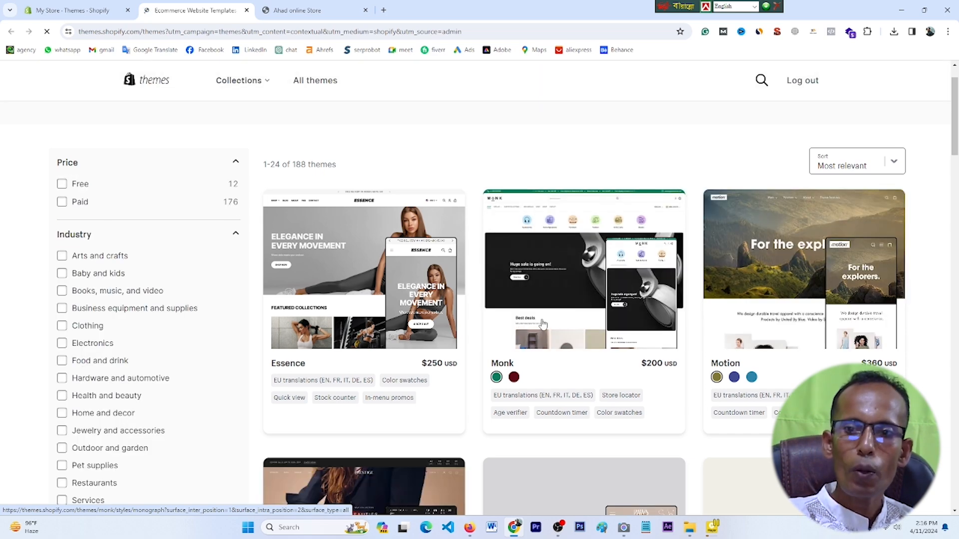
{"action": "scroll", "coordinate": [522, 325], "scroll_direction": "down", "scroll_amount": 2}
{"action": "scroll", "coordinate": [443, 243], "scroll_direction": "down", "scroll_amount": 2}
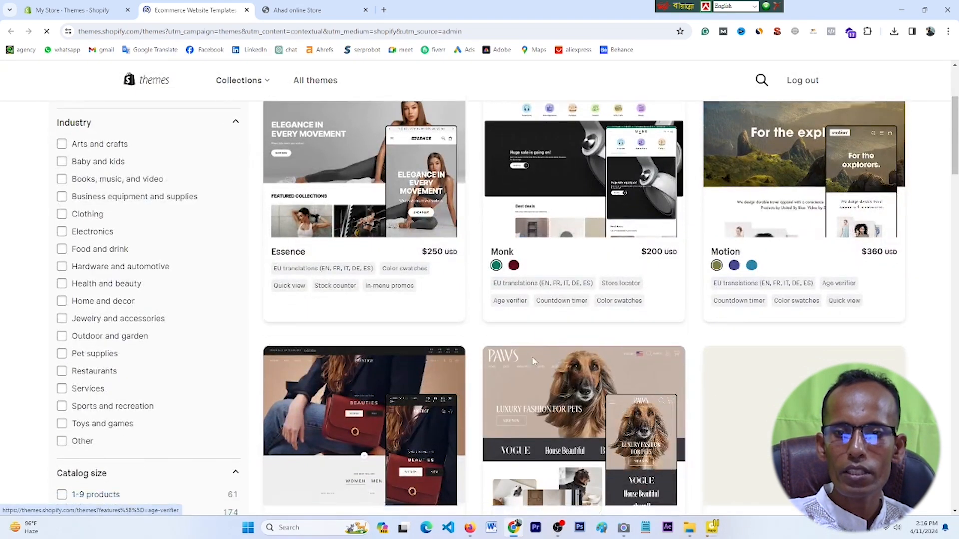
{"action": "scroll", "coordinate": [452, 340], "scroll_direction": "up", "scroll_amount": 3}
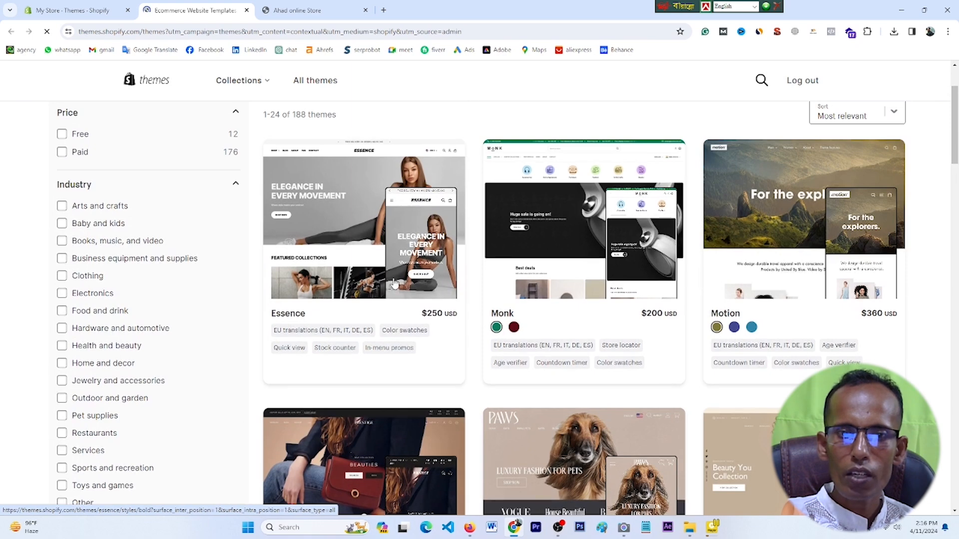
{"action": "right_click", "coordinate": [337, 242]}
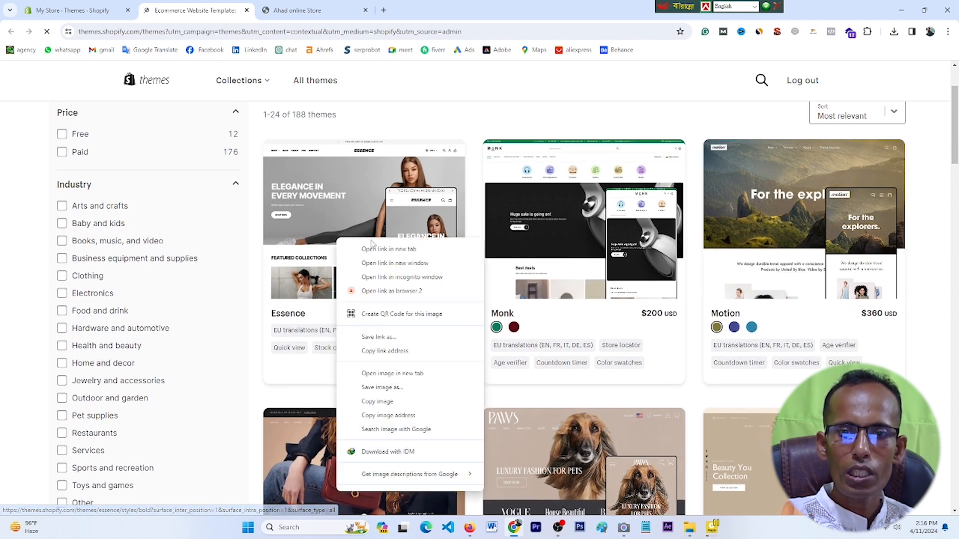
{"action": "left_click", "coordinate": [386, 251]}
{"action": "left_click", "coordinate": [310, 6]}
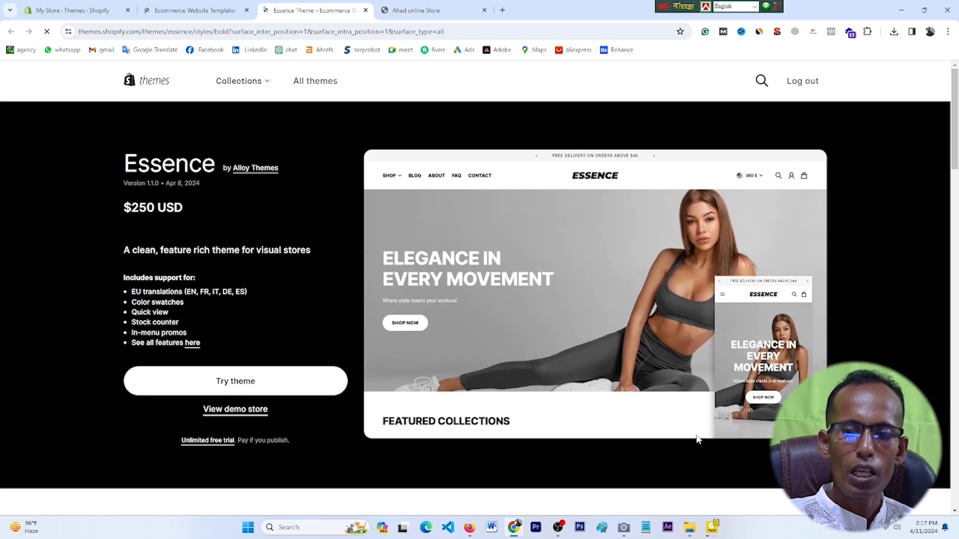
Step: Capture the whole Essence theme page with Lightshot and upload the screenshot
{"action": "left_click", "coordinate": [853, 477]}
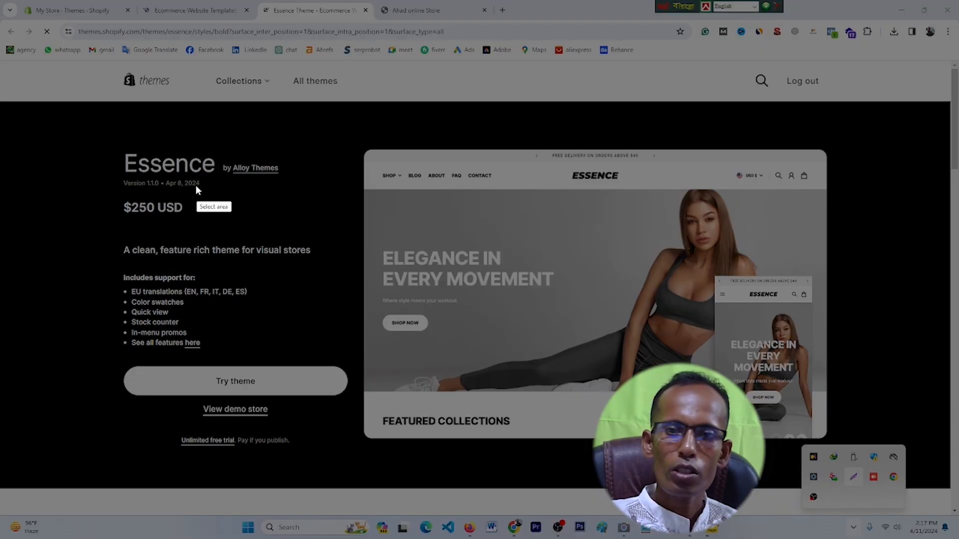
{"action": "left_click_drag", "start_coordinate": [0, 89], "coordinate": [957, 471]}
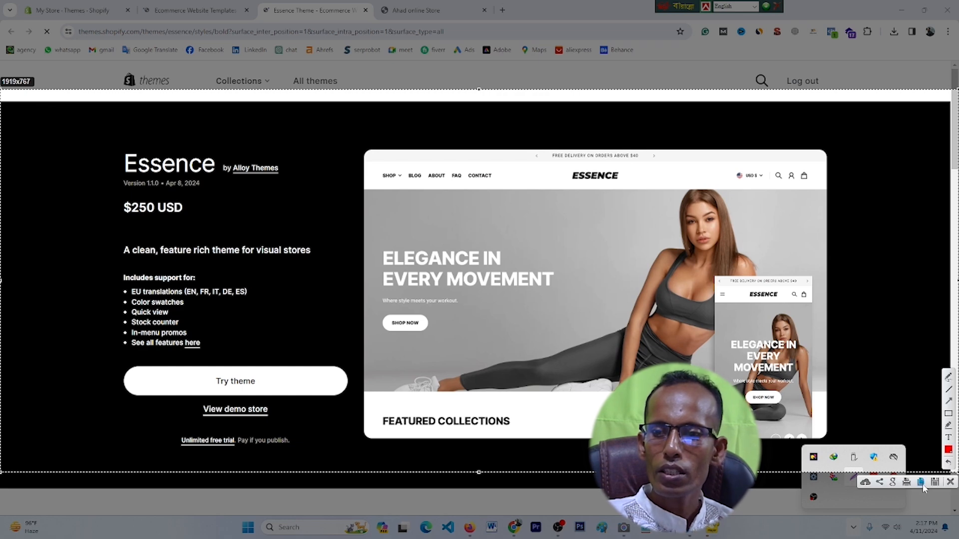
{"action": "left_click", "coordinate": [865, 482]}
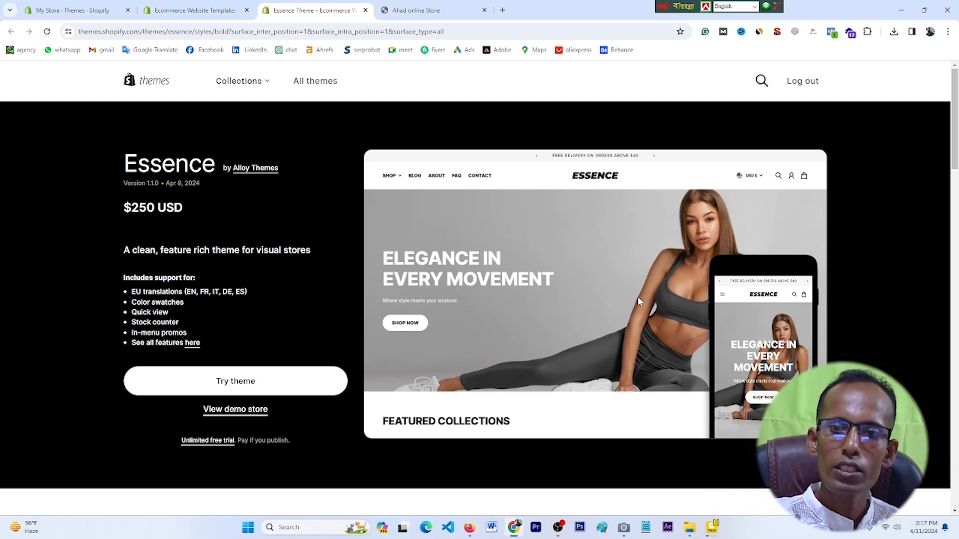
Step: View the uploaded prnt.sc screenshot in a new tab, close it, and return to the theme listing
{"action": "left_click", "coordinate": [502, 10]}
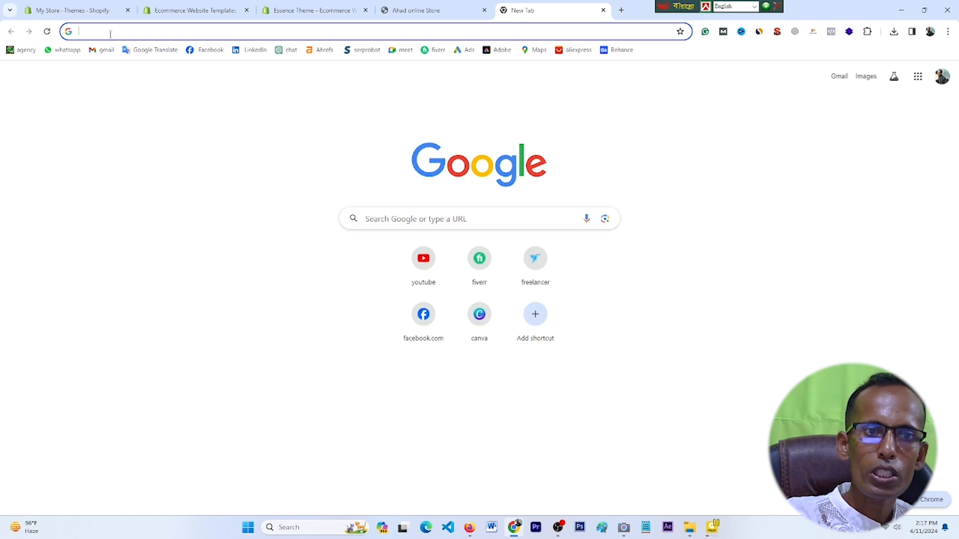
{"action": "left_click", "coordinate": [112, 31]}
{"action": "right_click", "coordinate": [111, 32]}
{"action": "left_click", "coordinate": [143, 119]}
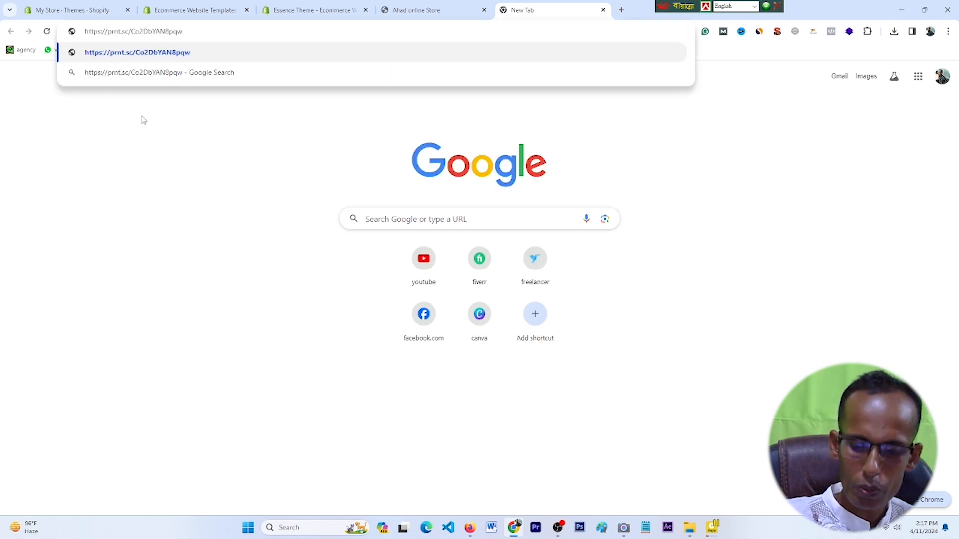
{"action": "key", "text": "Return"}
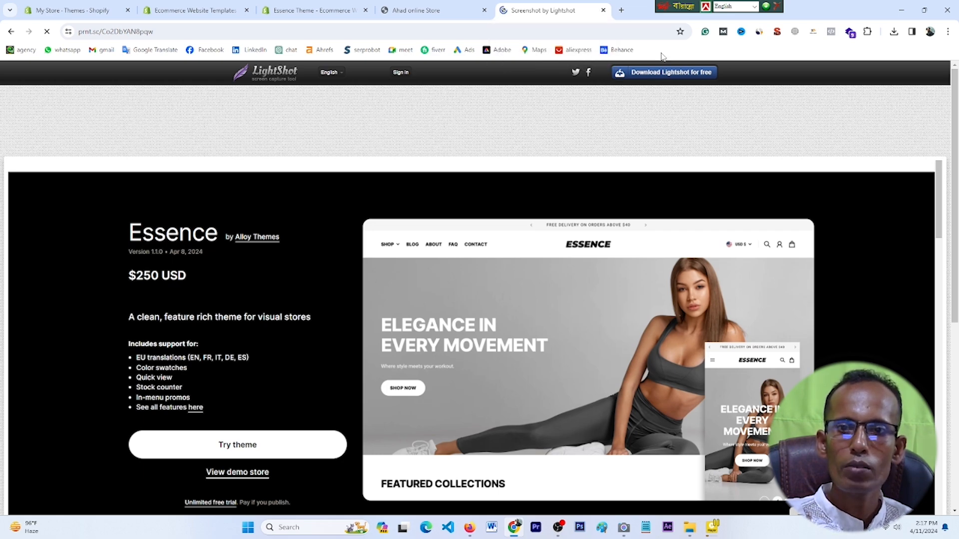
{"action": "left_click", "coordinate": [603, 11]}
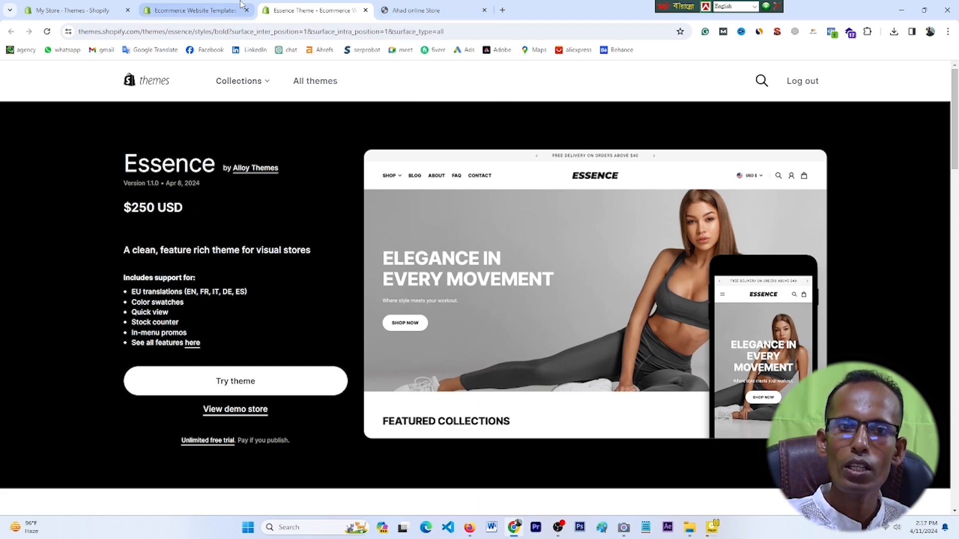
{"action": "left_click", "coordinate": [203, 9]}
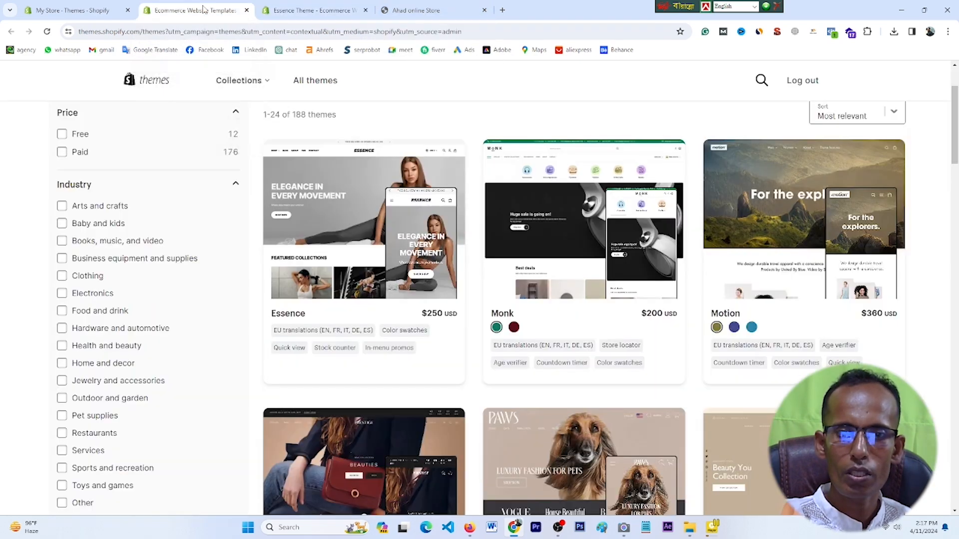
{"action": "scroll", "coordinate": [630, 384], "scroll_direction": "down", "scroll_amount": 14}
{"action": "scroll", "coordinate": [630, 384], "scroll_direction": "down", "scroll_amount": 6}
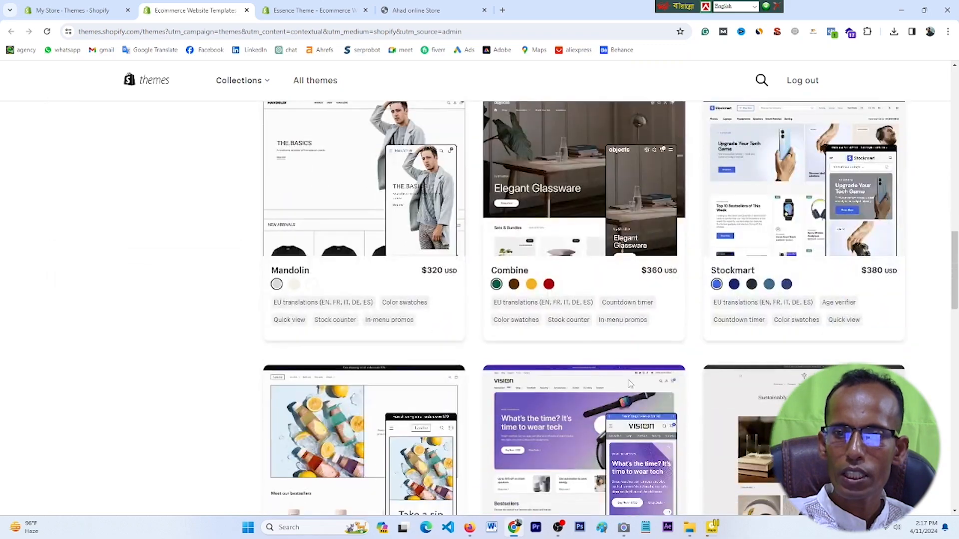
Step: Scroll through the theme listing, then look over the admin Themes page
{"action": "scroll", "coordinate": [630, 384], "scroll_direction": "down", "scroll_amount": 3}
{"action": "scroll", "coordinate": [631, 384], "scroll_direction": "up", "scroll_amount": 13}
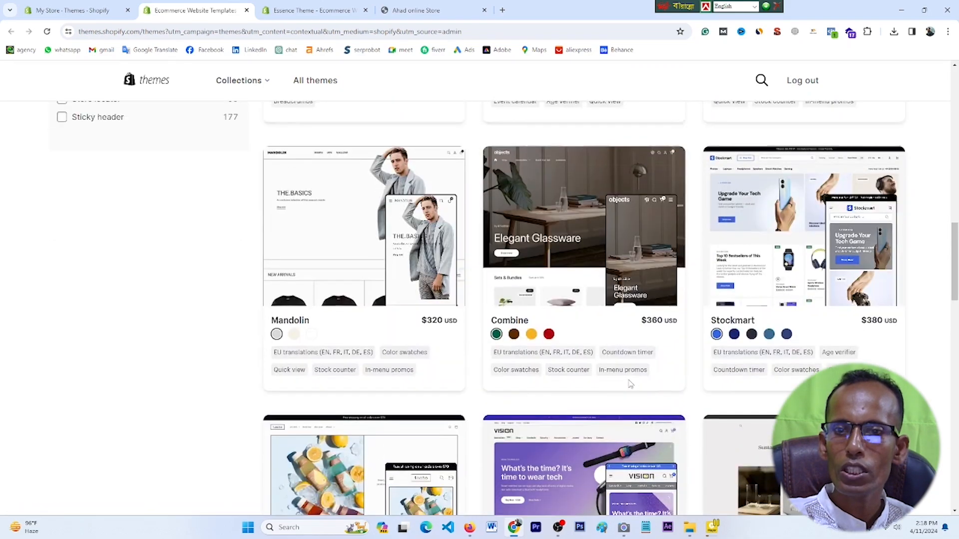
{"action": "scroll", "coordinate": [630, 384], "scroll_direction": "up", "scroll_amount": 2}
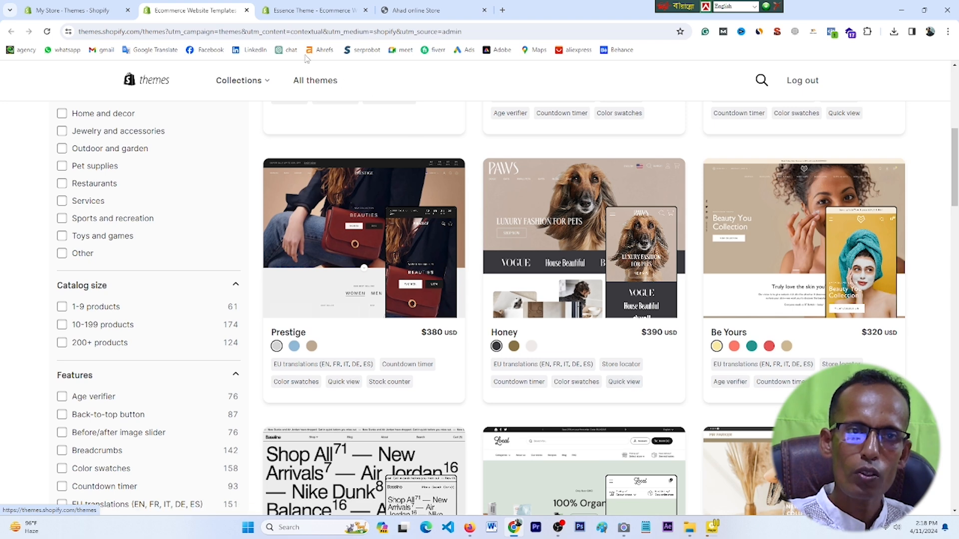
{"action": "left_click", "coordinate": [88, 8]}
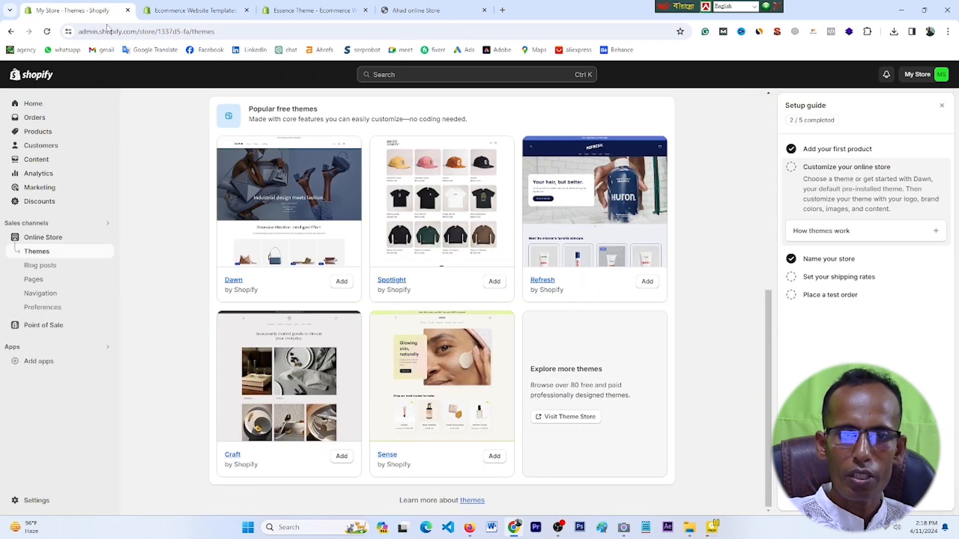
{"action": "scroll", "coordinate": [249, 278], "scroll_direction": "up", "scroll_amount": 5}
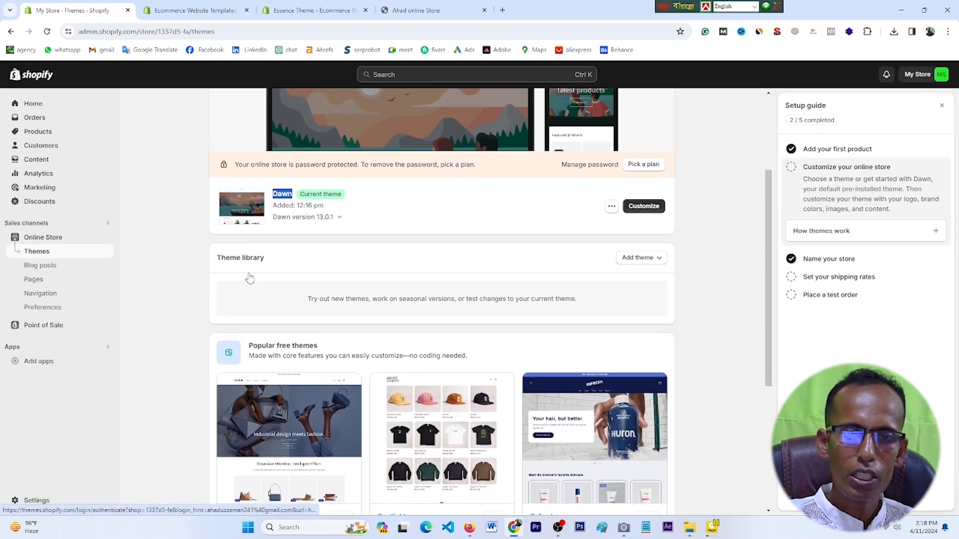
{"action": "scroll", "coordinate": [351, 361], "scroll_direction": "down", "scroll_amount": 1}
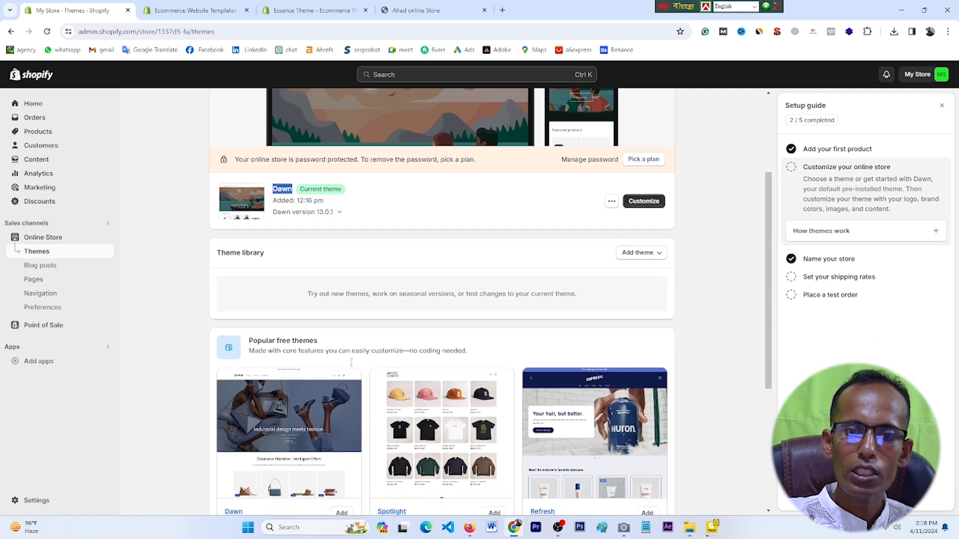
{"action": "scroll", "coordinate": [351, 361], "scroll_direction": "down", "scroll_amount": 2}
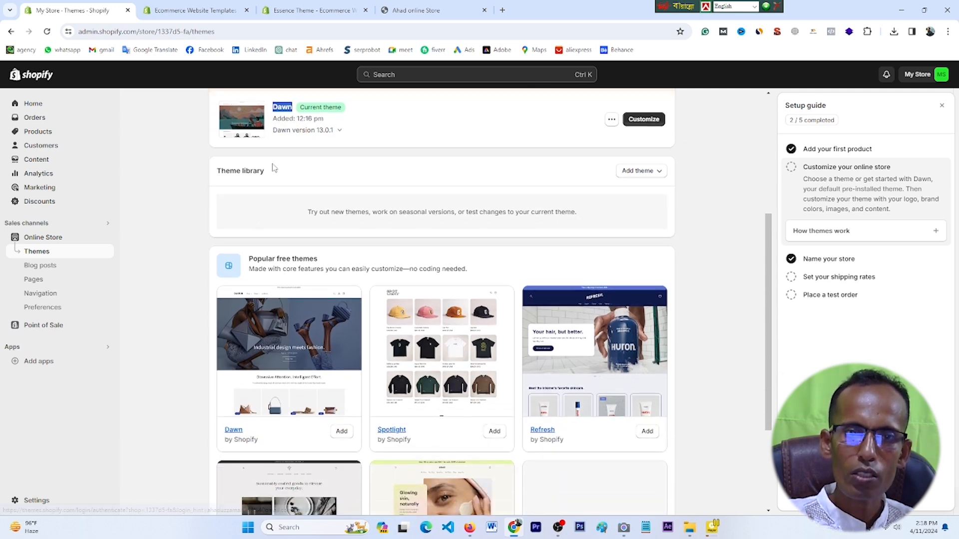
Step: Browse the Dawn theme's store page and close it
{"action": "left_click", "coordinate": [294, 346]}
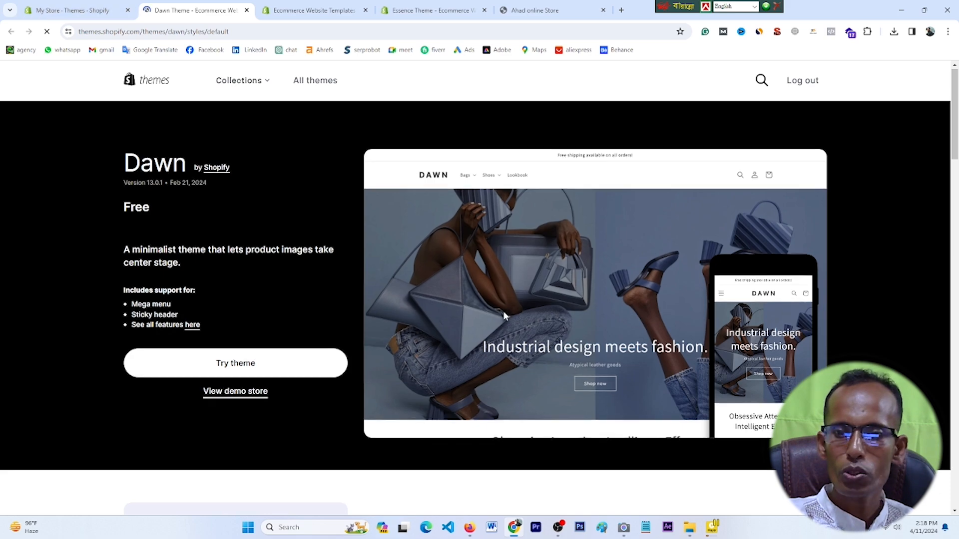
{"action": "scroll", "coordinate": [504, 317], "scroll_direction": "down", "scroll_amount": 3}
{"action": "scroll", "coordinate": [504, 317], "scroll_direction": "down", "scroll_amount": 3}
{"action": "scroll", "coordinate": [504, 315], "scroll_direction": "up", "scroll_amount": 5}
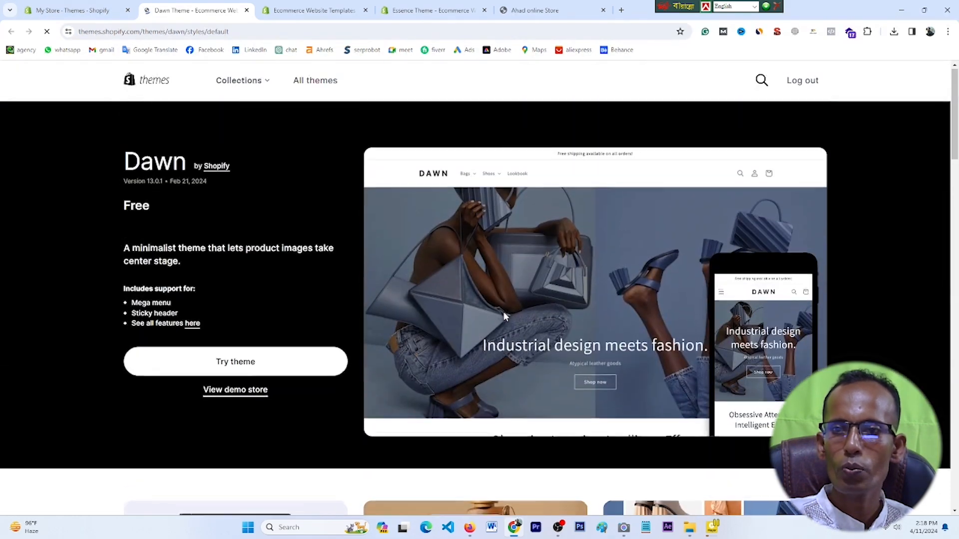
{"action": "key", "text": "ctrl+w"}
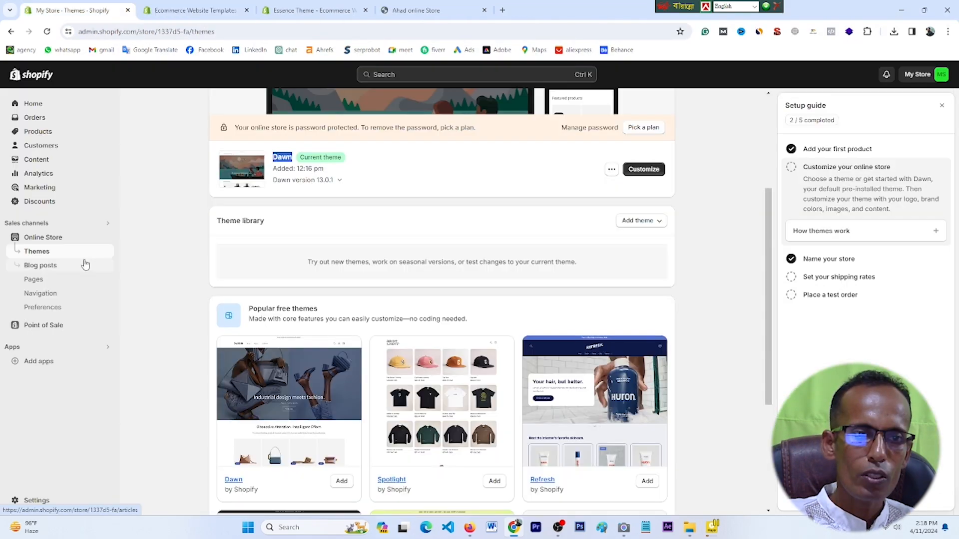
Step: Open the Pages list, glance at the live storefront, and close the theme listing tab
{"action": "left_click", "coordinate": [37, 283]}
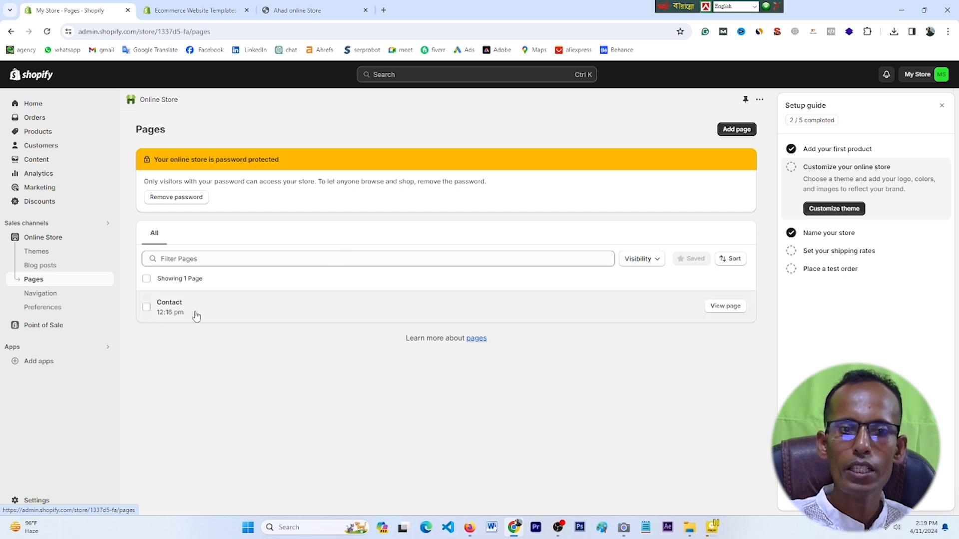
{"action": "left_click", "coordinate": [302, 8]}
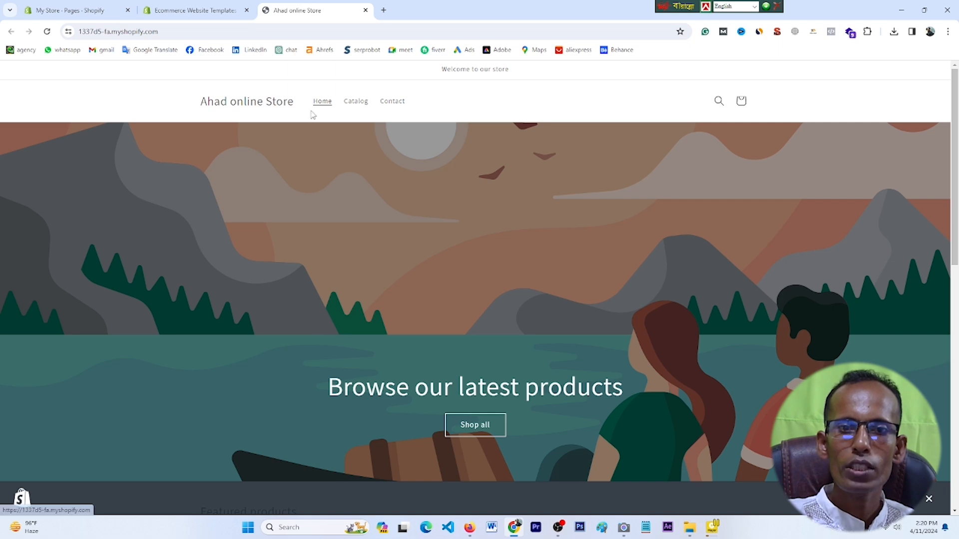
{"action": "left_click", "coordinate": [204, 8]}
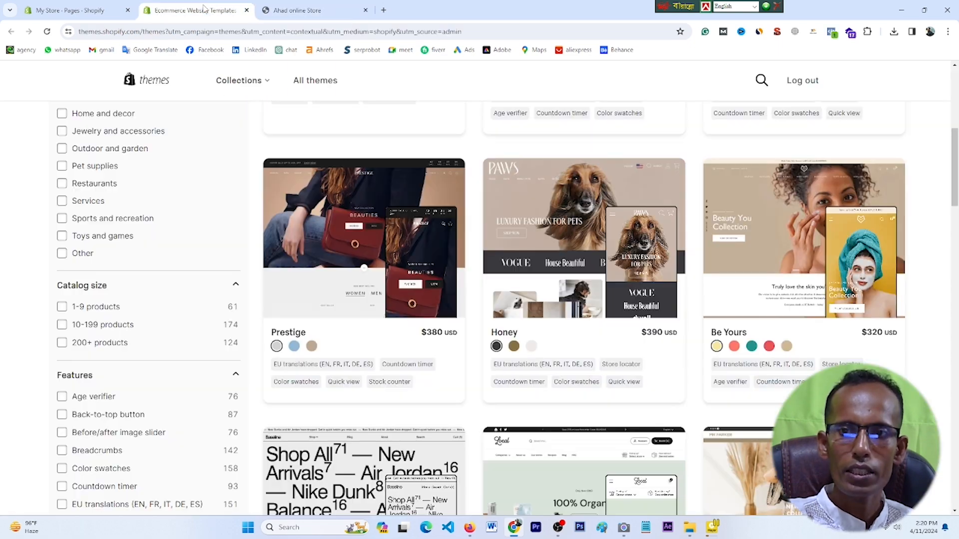
{"action": "left_click", "coordinate": [247, 10]}
{"action": "left_click", "coordinate": [73, 14]}
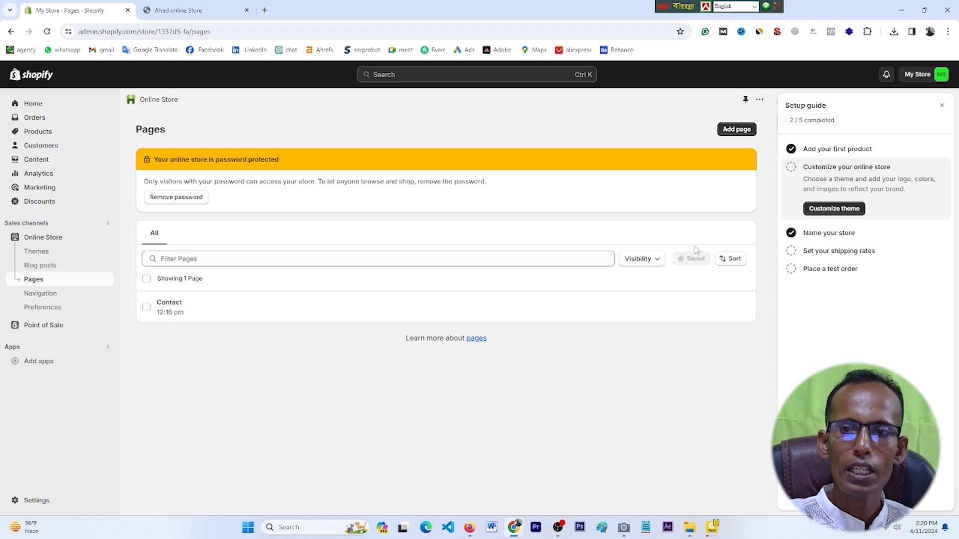
Step: Start a new page titled 'Privacy policy', copy the title, and open a new tab
{"action": "left_click", "coordinate": [731, 130]}
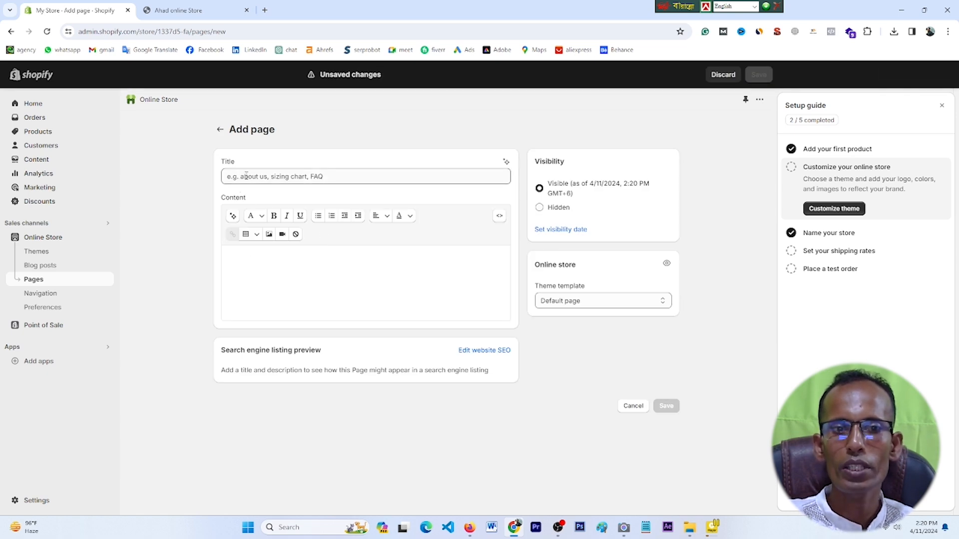
{"action": "left_click", "coordinate": [266, 175]}
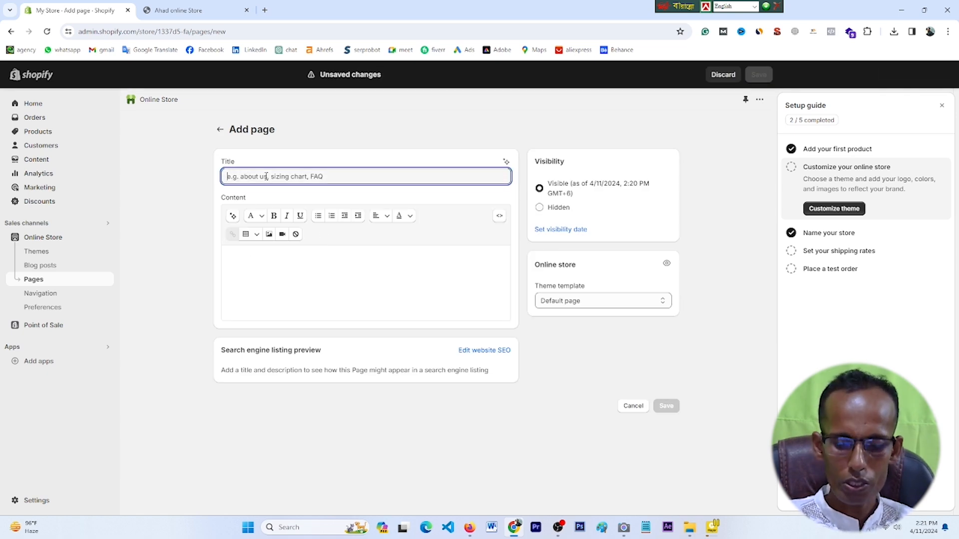
{"action": "type", "text": "Privacy policy"}
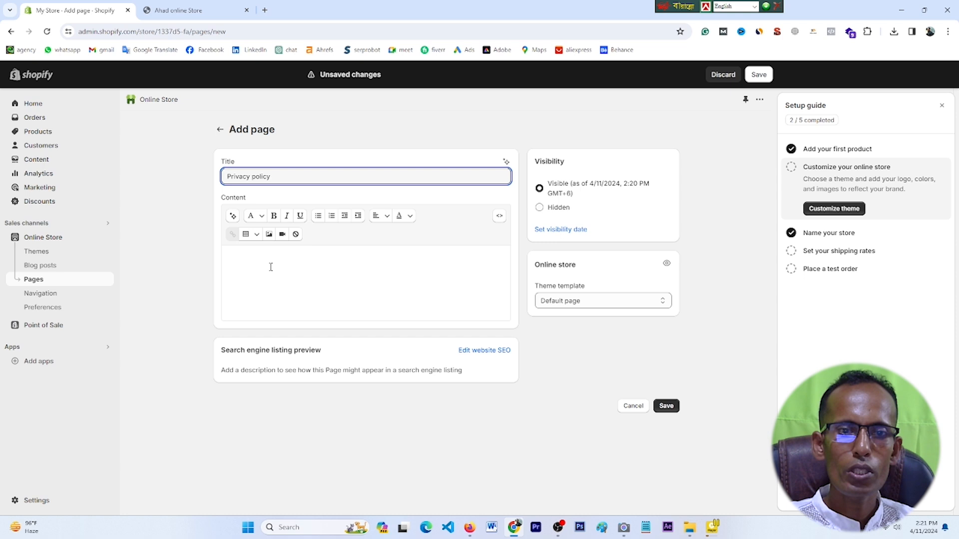
{"action": "left_click", "coordinate": [271, 267]}
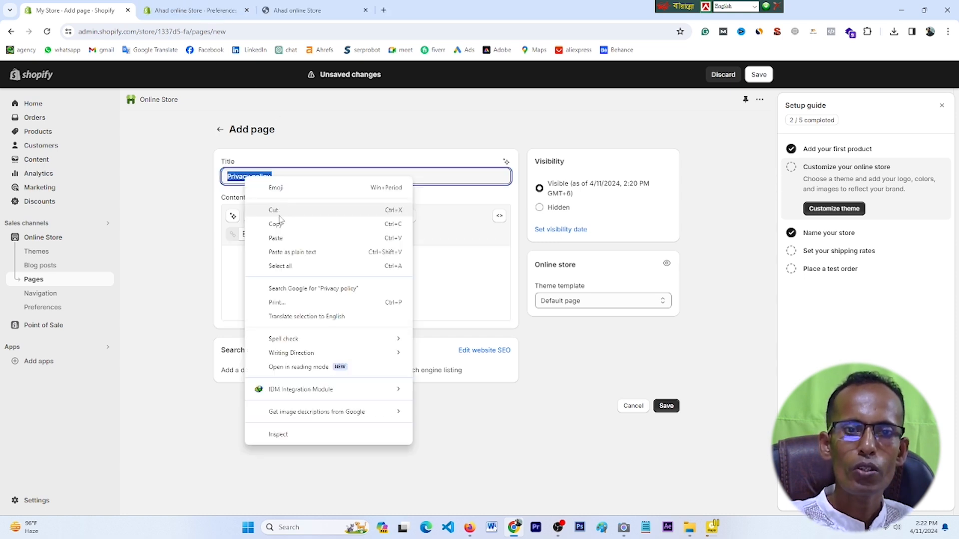
{"action": "left_click", "coordinate": [280, 223]}
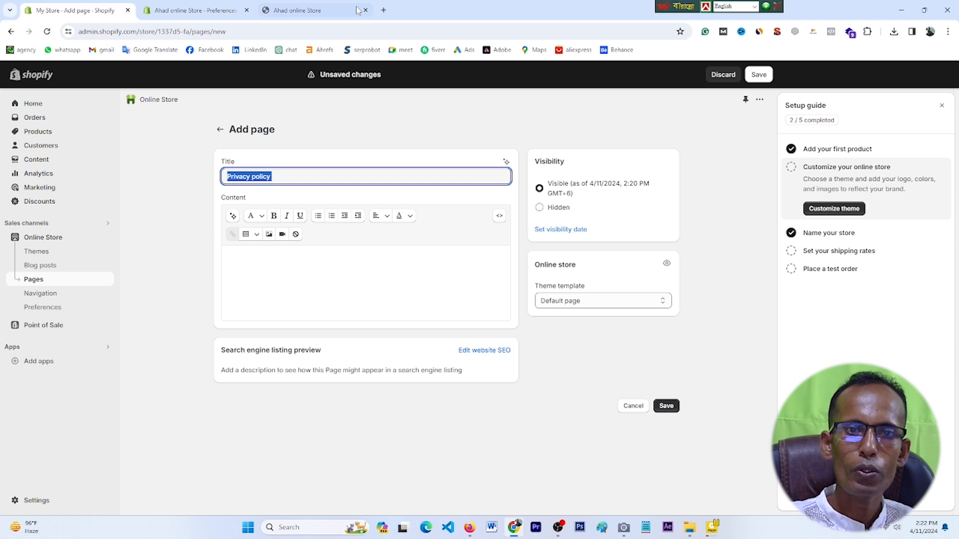
{"action": "left_click", "coordinate": [383, 10]}
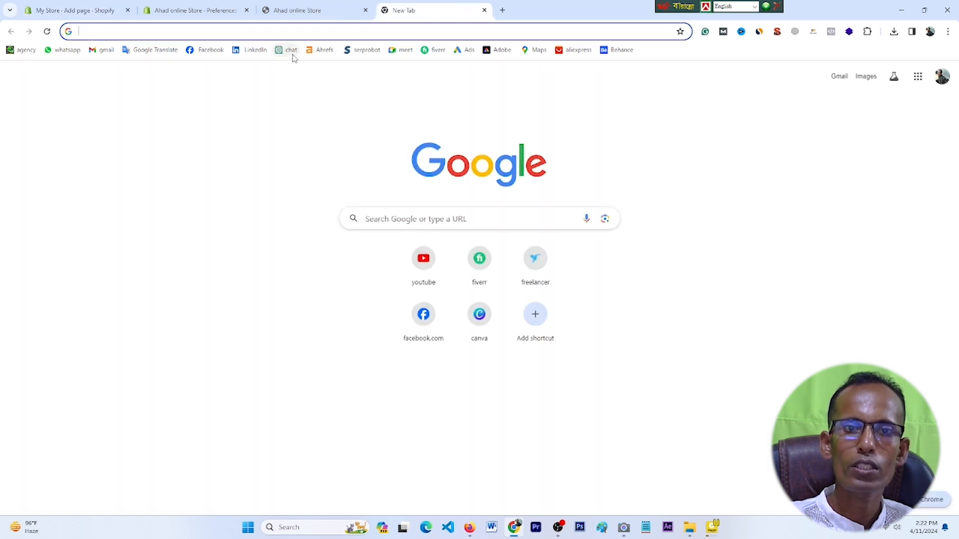
Step: Ask ChatGPT for 'Privacy policy for shopify'
{"action": "left_click", "coordinate": [292, 52]}
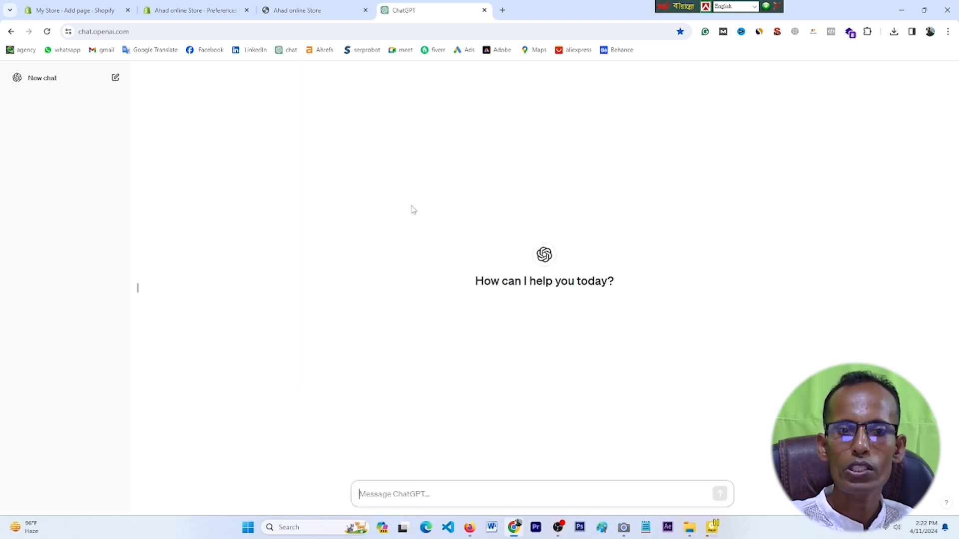
{"action": "right_click", "coordinate": [382, 486]}
{"action": "left_click", "coordinate": [424, 332]}
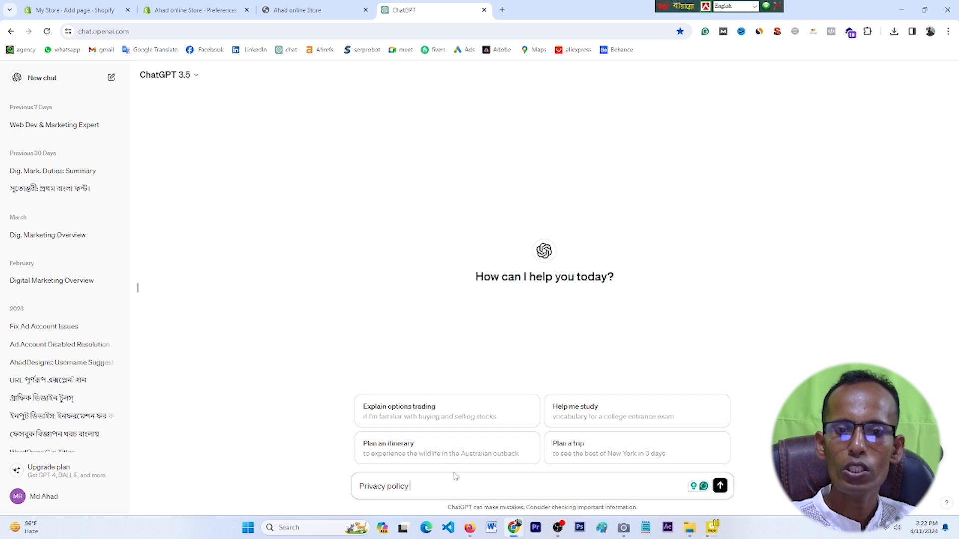
{"action": "type", "text": "for shopify"}
{"action": "key", "text": "Return"}
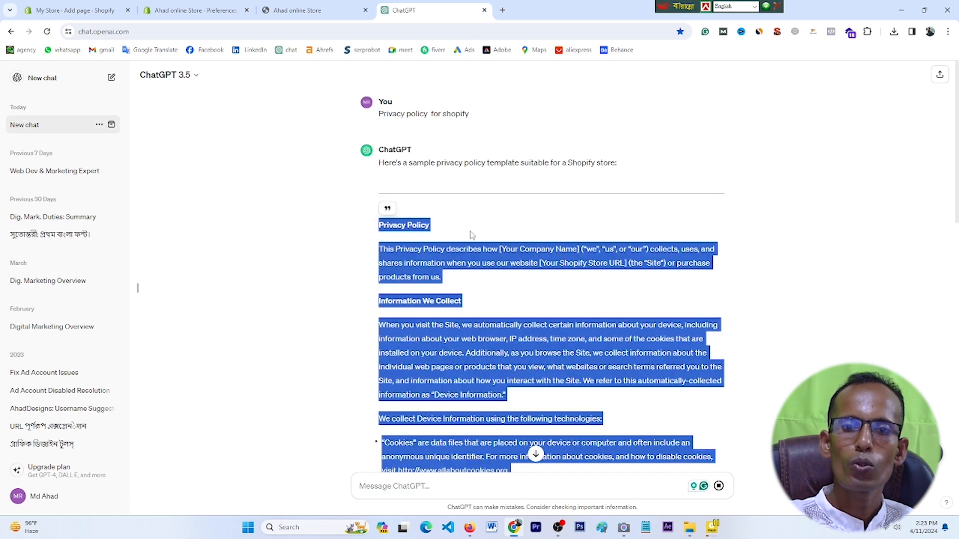
Step: Select and copy the generated privacy policy text
{"action": "left_click", "coordinate": [453, 235]}
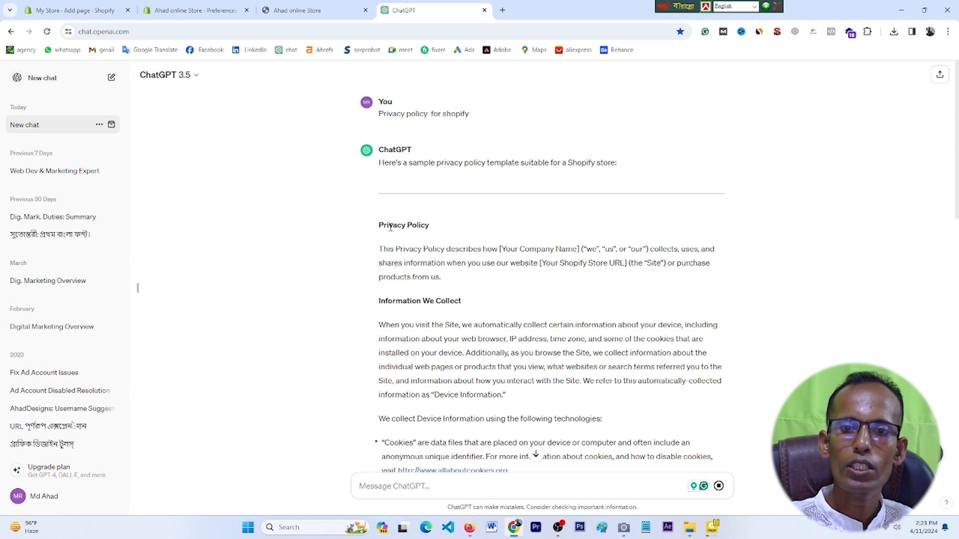
{"action": "left_click_drag", "start_coordinate": [379, 225], "coordinate": [558, 287]}
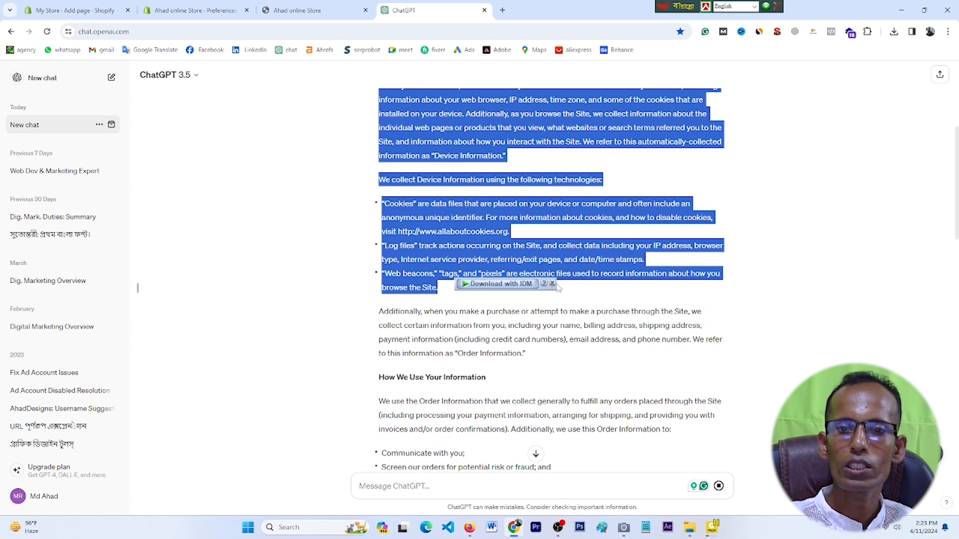
{"action": "right_click", "coordinate": [463, 250]}
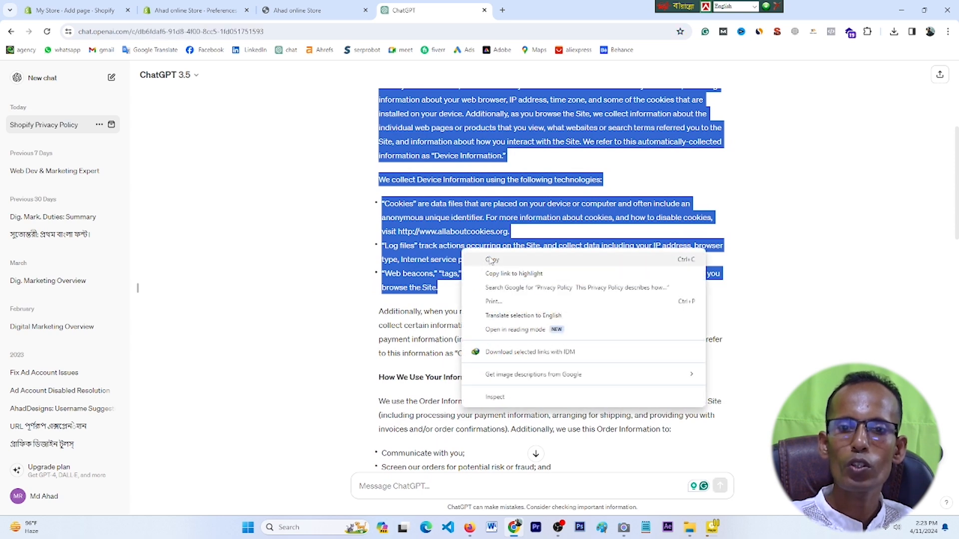
{"action": "left_click", "coordinate": [491, 261]}
Step: Paste the privacy policy text into the Privacy policy page content
{"action": "left_click", "coordinate": [213, 6]}
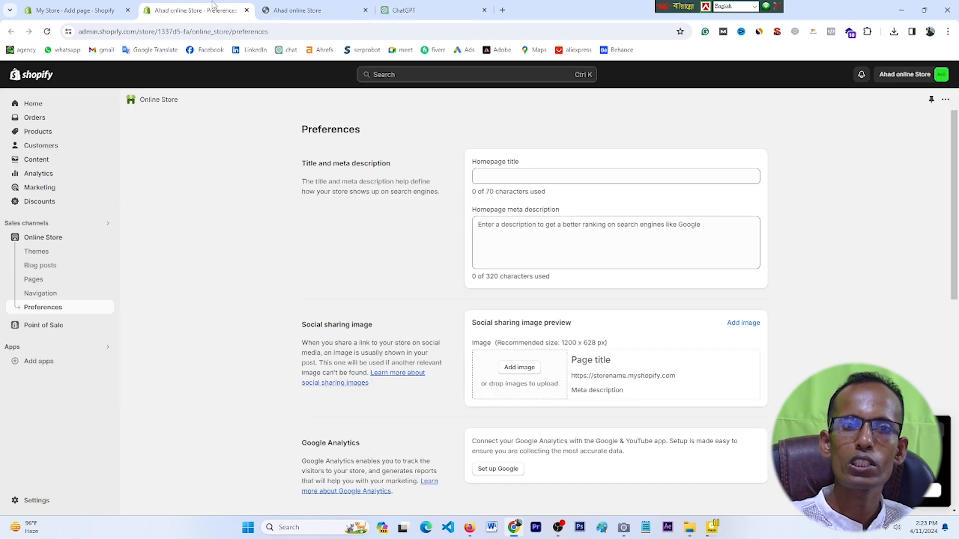
{"action": "left_click", "coordinate": [75, 10]}
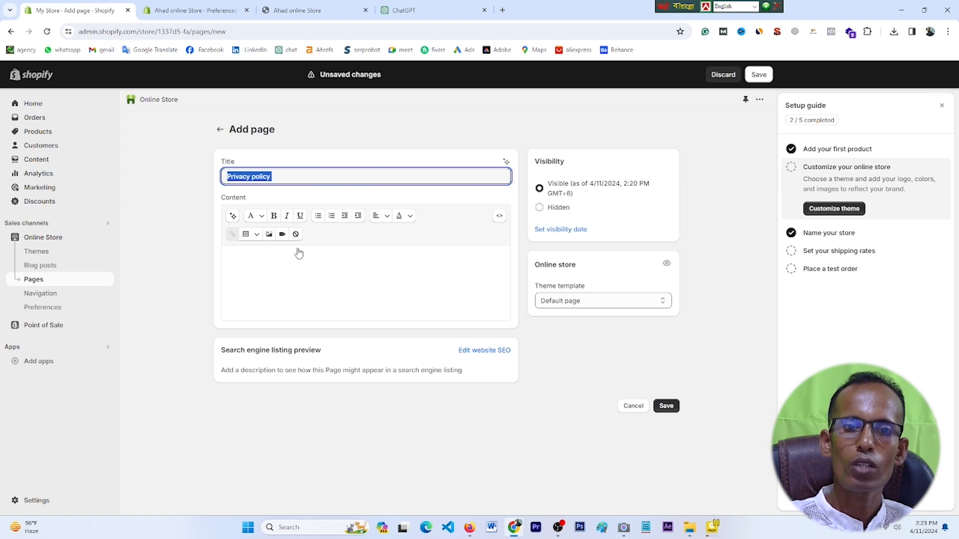
{"action": "left_click", "coordinate": [272, 264]}
{"action": "right_click", "coordinate": [273, 263]}
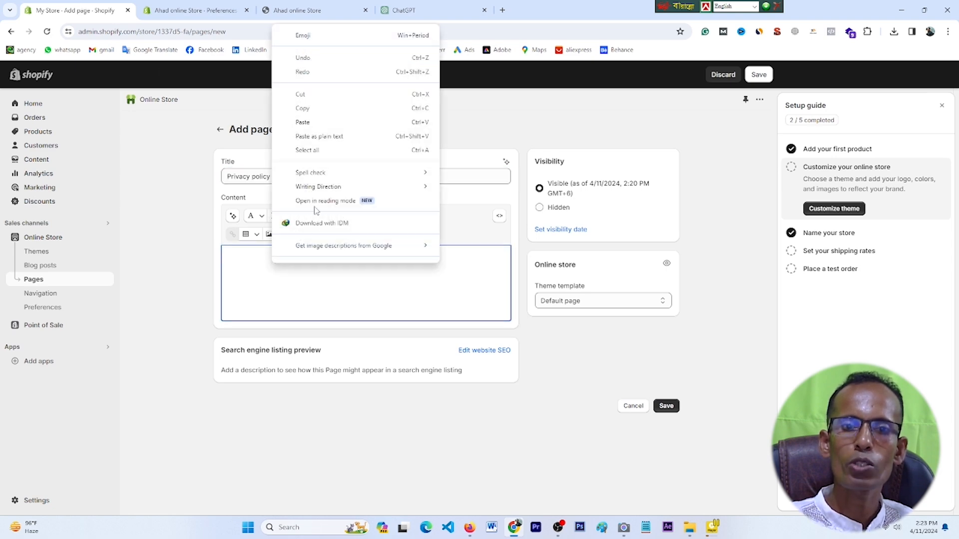
{"action": "left_click", "coordinate": [309, 123]}
{"action": "scroll", "coordinate": [346, 338], "scroll_direction": "up", "scroll_amount": 1}
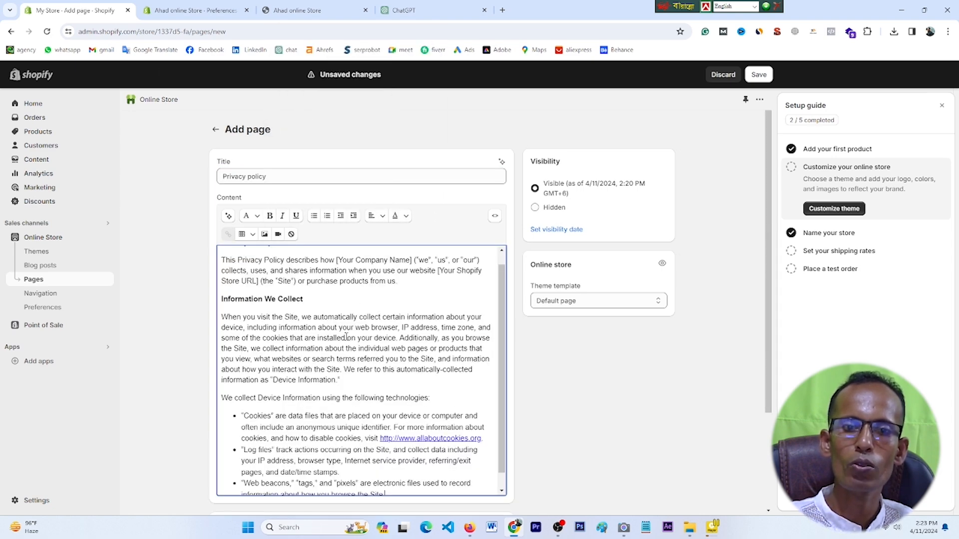
{"action": "scroll", "coordinate": [342, 325], "scroll_direction": "down", "scroll_amount": 5}
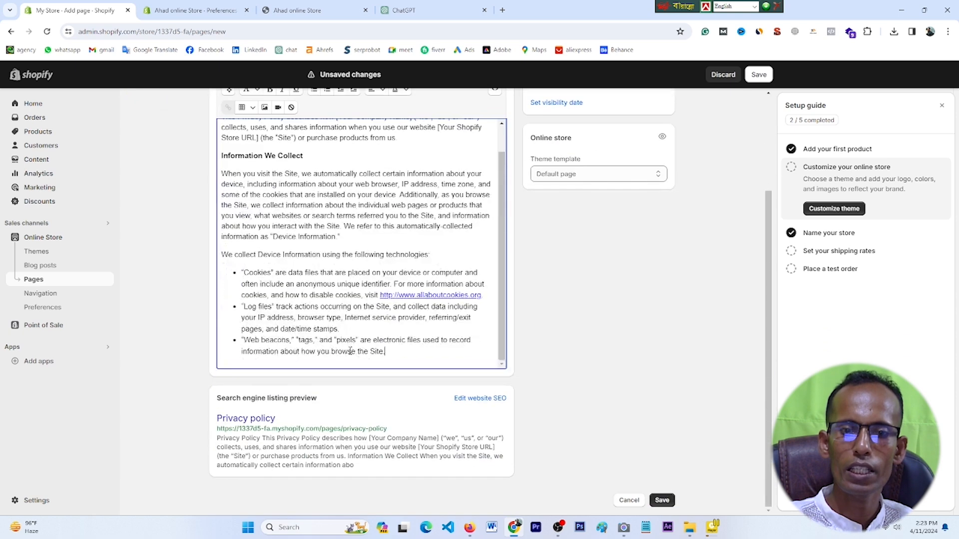
{"action": "scroll", "coordinate": [411, 359], "scroll_direction": "up", "scroll_amount": 1}
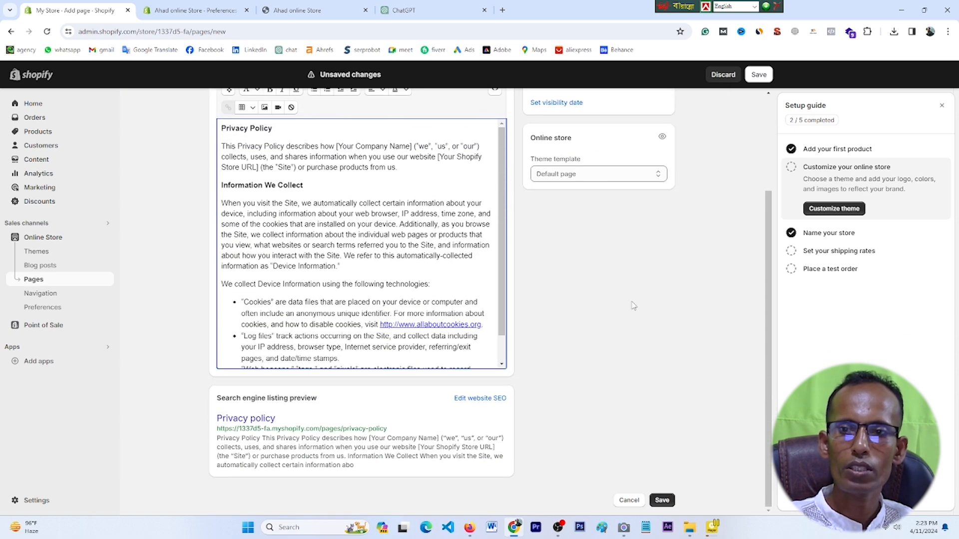
{"action": "scroll", "coordinate": [633, 306], "scroll_direction": "up", "scroll_amount": 3}
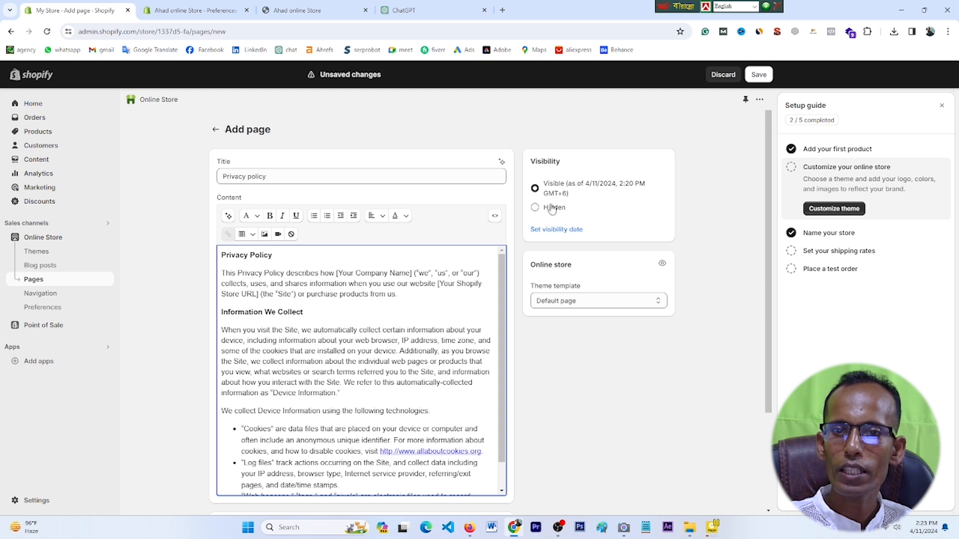
Step: Set the page visibility to Visible and save the page
{"action": "left_click", "coordinate": [535, 208]}
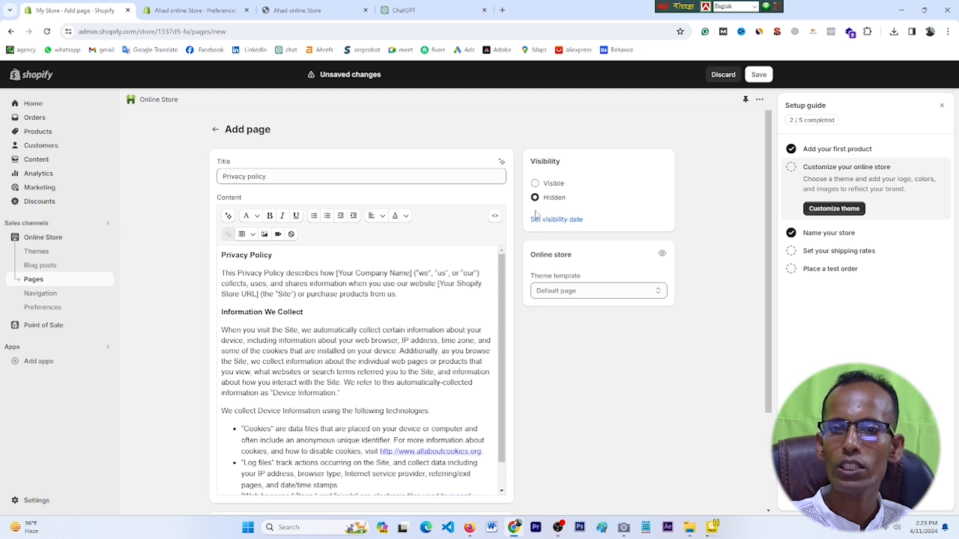
{"action": "left_click", "coordinate": [535, 185]}
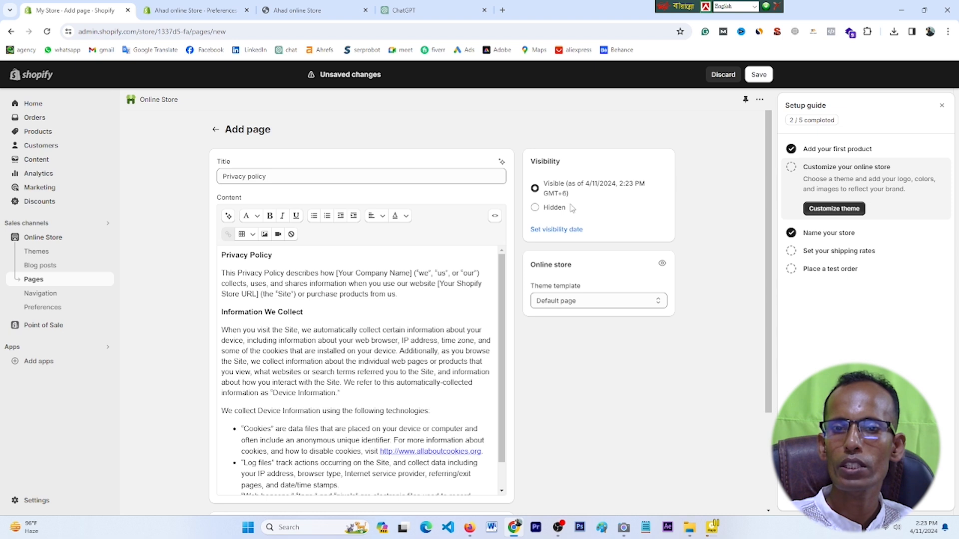
{"action": "left_click", "coordinate": [757, 74]}
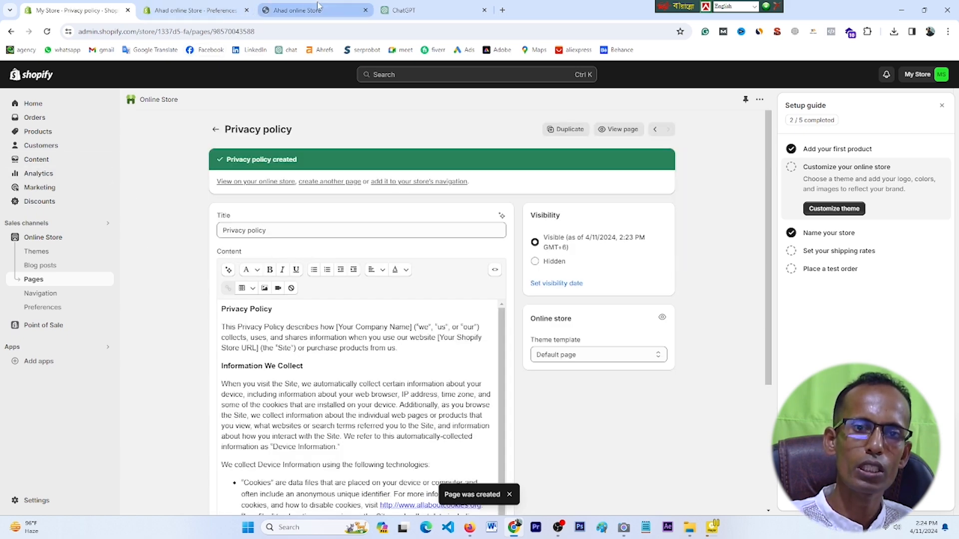
Step: Check the Pages list and reload the storefront to see the new page
{"action": "left_click", "coordinate": [195, 10]}
{"action": "left_click", "coordinate": [44, 284]}
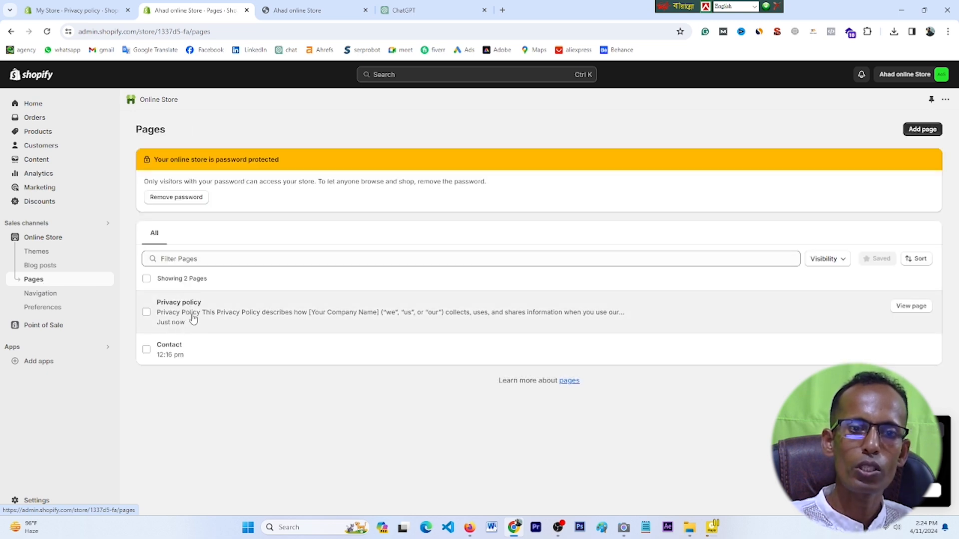
{"action": "left_click", "coordinate": [315, 9]}
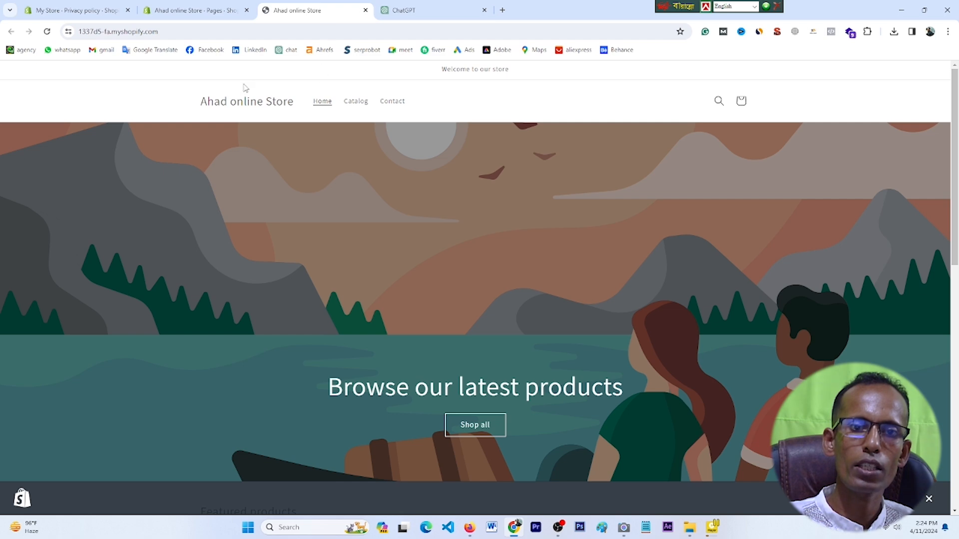
{"action": "left_click", "coordinate": [47, 31]}
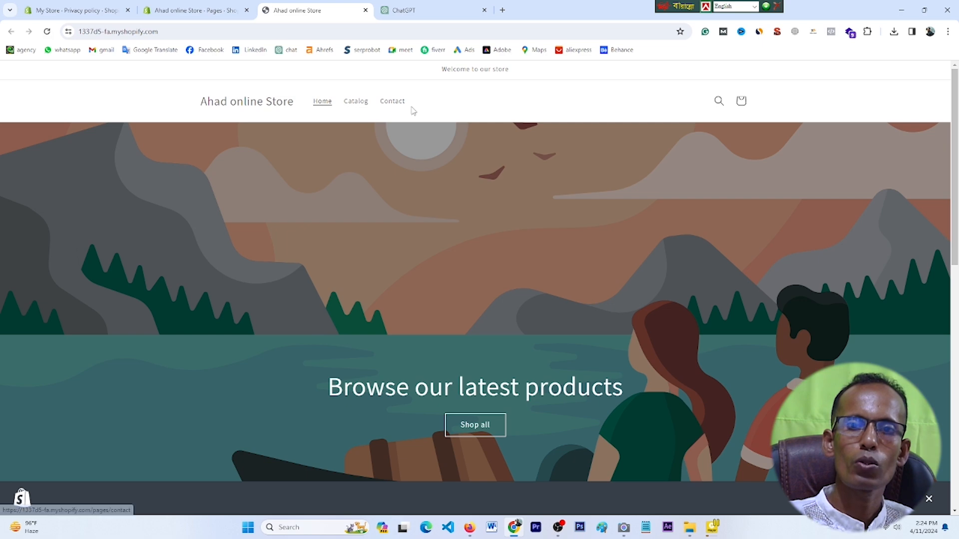
{"action": "left_click", "coordinate": [198, 8]}
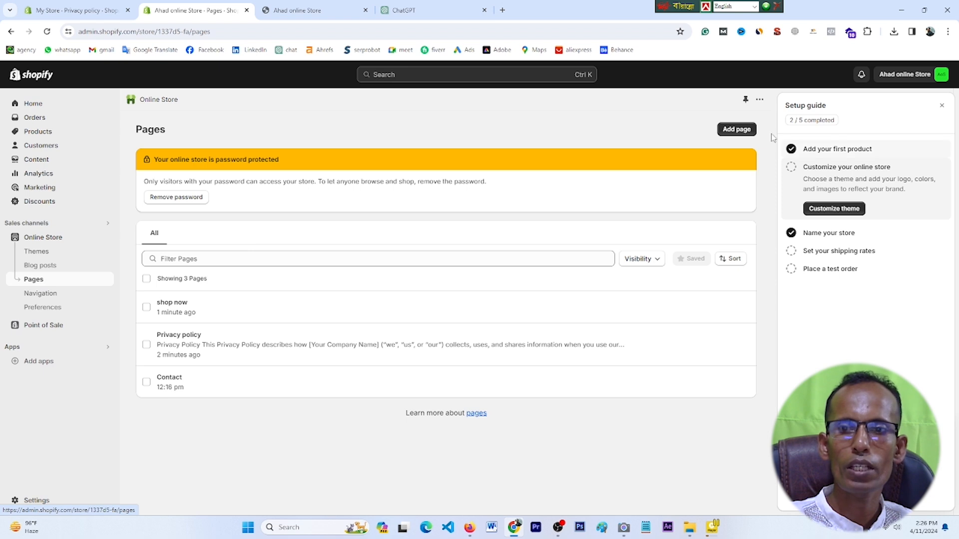
Step: Start a new page titled 'About us' and copy the title for ChatGPT
{"action": "left_click", "coordinate": [734, 132]}
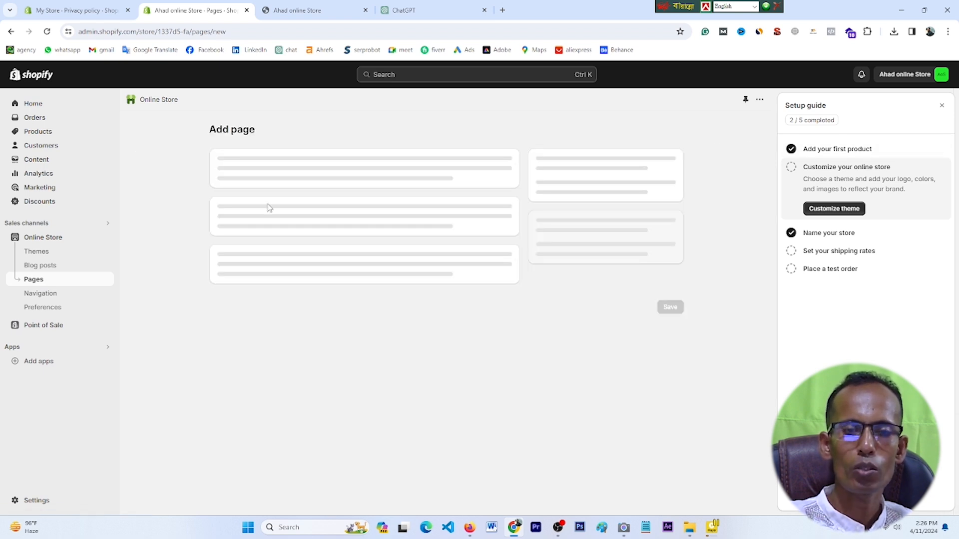
{"action": "left_click", "coordinate": [249, 176]}
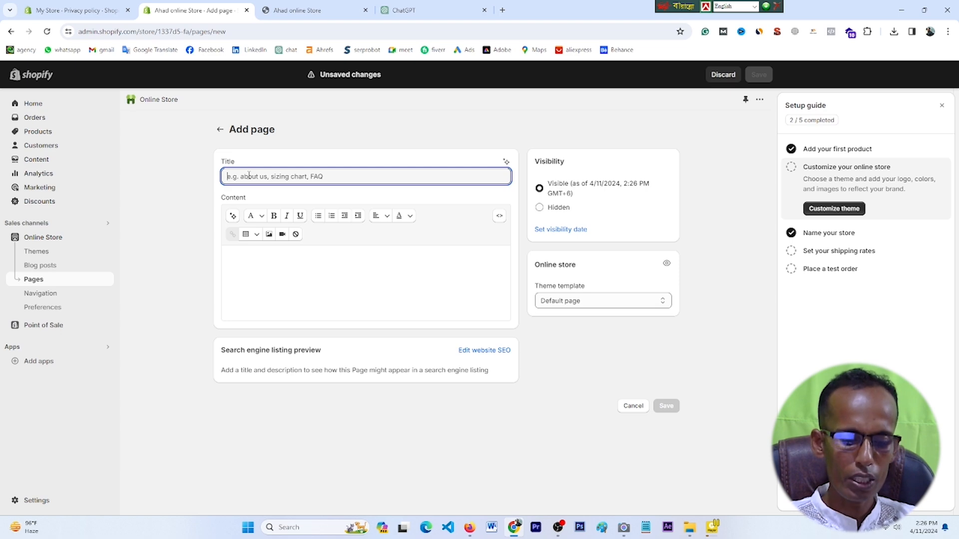
{"action": "type", "text": "About us"}
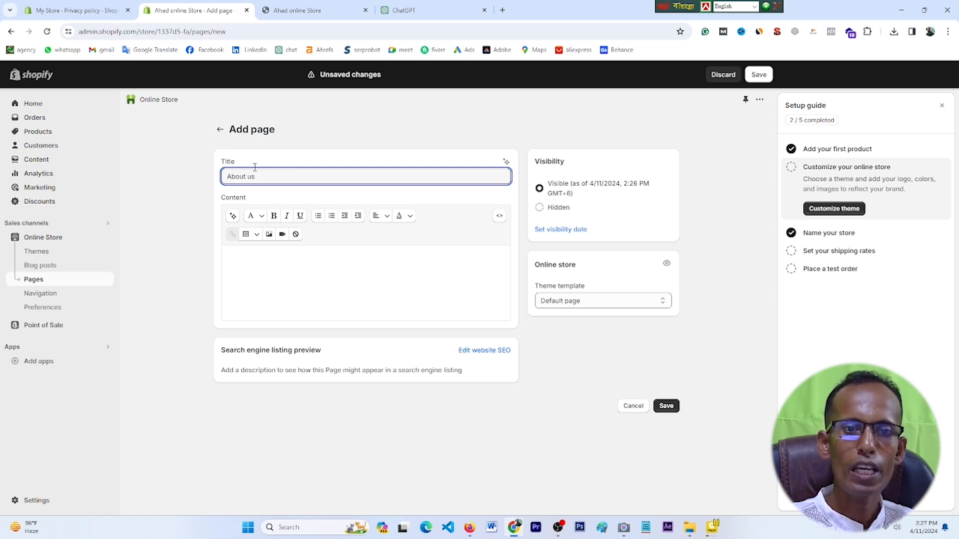
{"action": "left_click_drag", "start_coordinate": [257, 172], "coordinate": [216, 181]}
{"action": "right_click", "coordinate": [250, 178]}
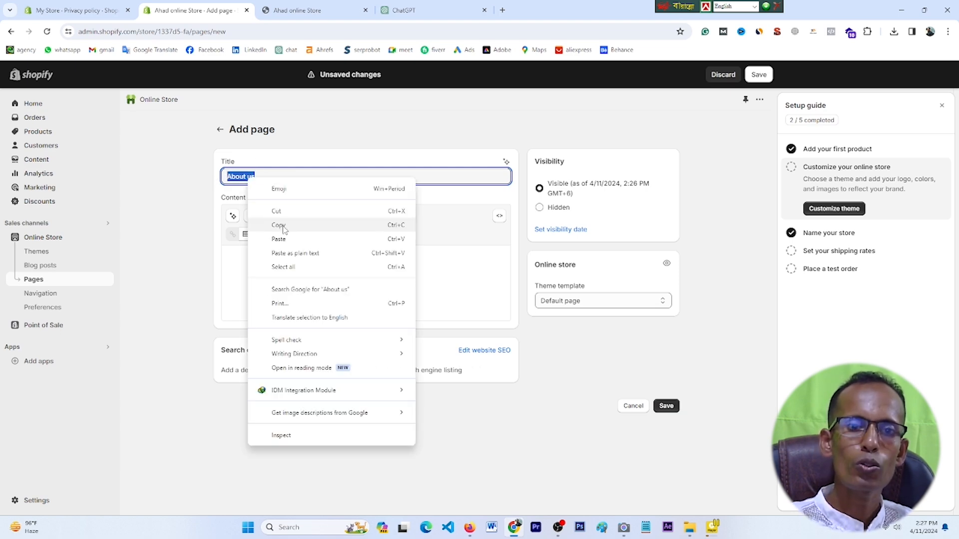
{"action": "key", "text": "Escape"}
{"action": "left_click", "coordinate": [433, 8]}
Step: Paste the 'About us' request into the ChatGPT message box
{"action": "scroll", "coordinate": [487, 208], "scroll_direction": "up", "scroll_amount": 5}
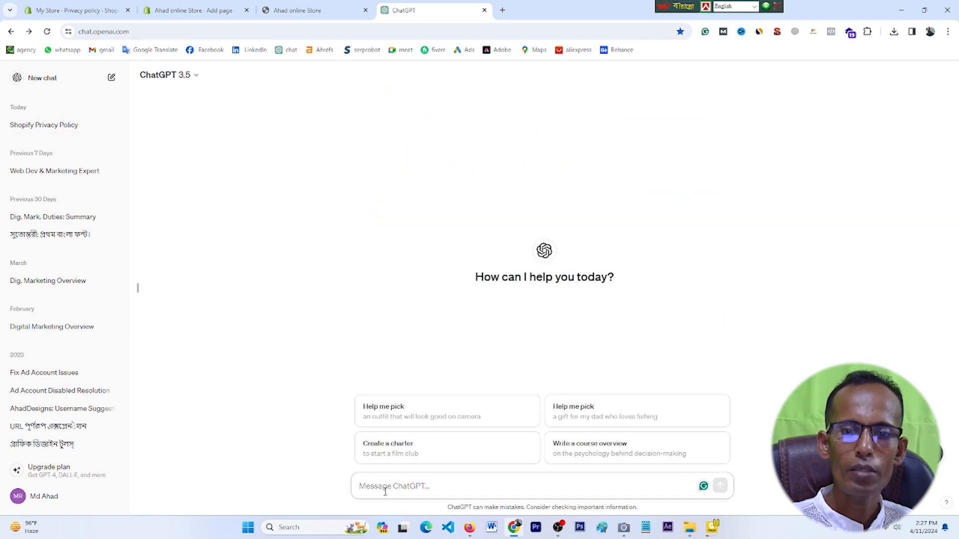
{"action": "right_click", "coordinate": [385, 491]}
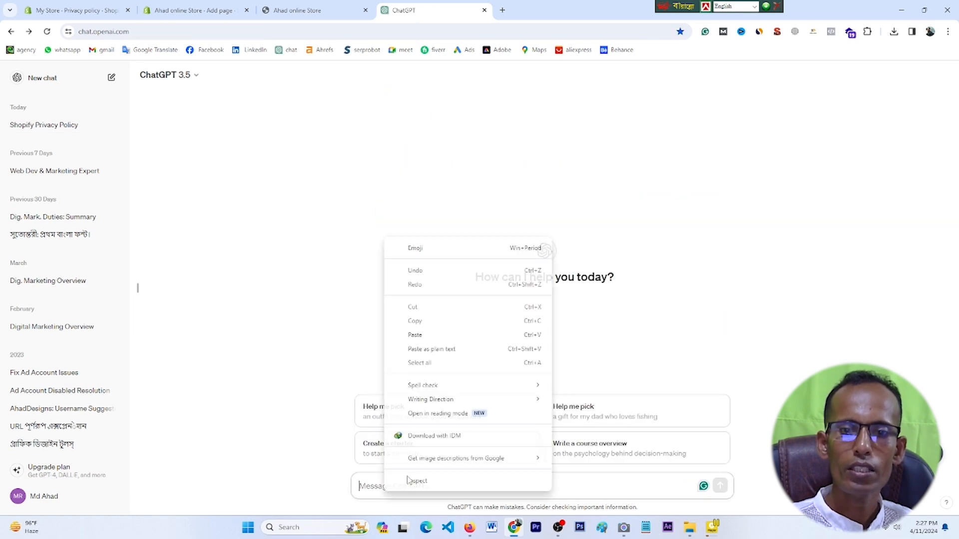
{"action": "left_click", "coordinate": [422, 338]}
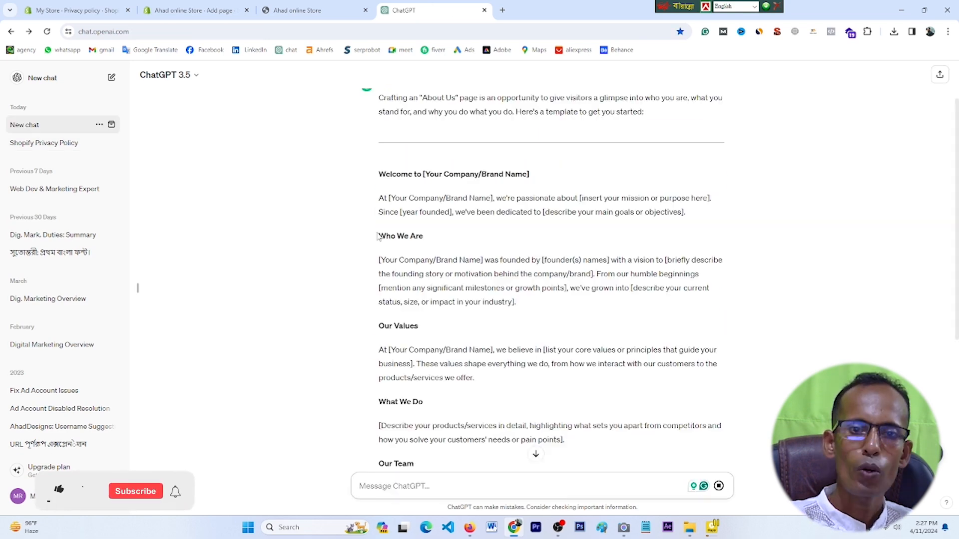
Step: Copy the About Us template from Who We Are onward and return to the Shopify page content
{"action": "left_click_drag", "start_coordinate": [379, 234], "coordinate": [525, 456]}
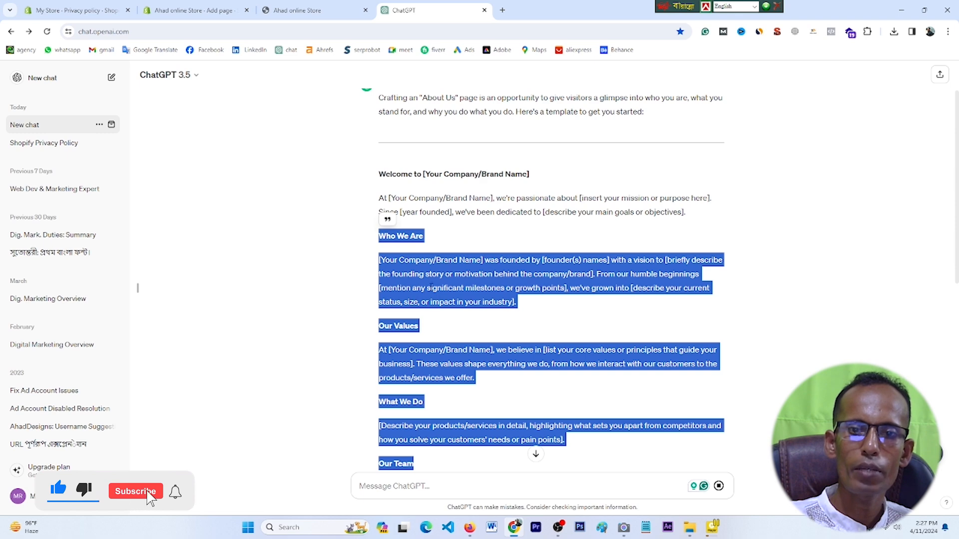
{"action": "right_click", "coordinate": [455, 291]}
{"action": "left_click", "coordinate": [462, 294]}
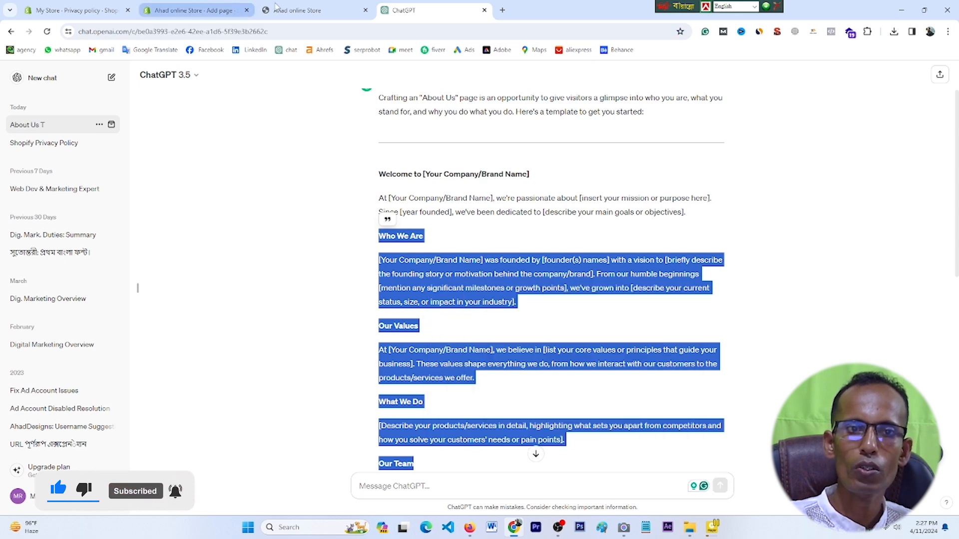
{"action": "left_click", "coordinate": [195, 10]}
{"action": "left_click", "coordinate": [255, 265]}
Step: Paste the About Us template into the page content and save the About us page
{"action": "right_click", "coordinate": [256, 265]}
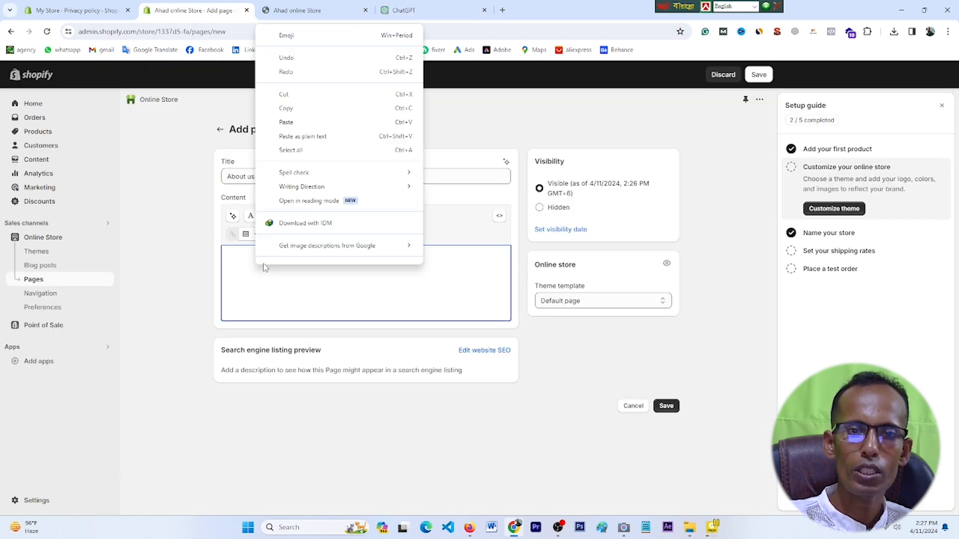
{"action": "left_click", "coordinate": [292, 123]}
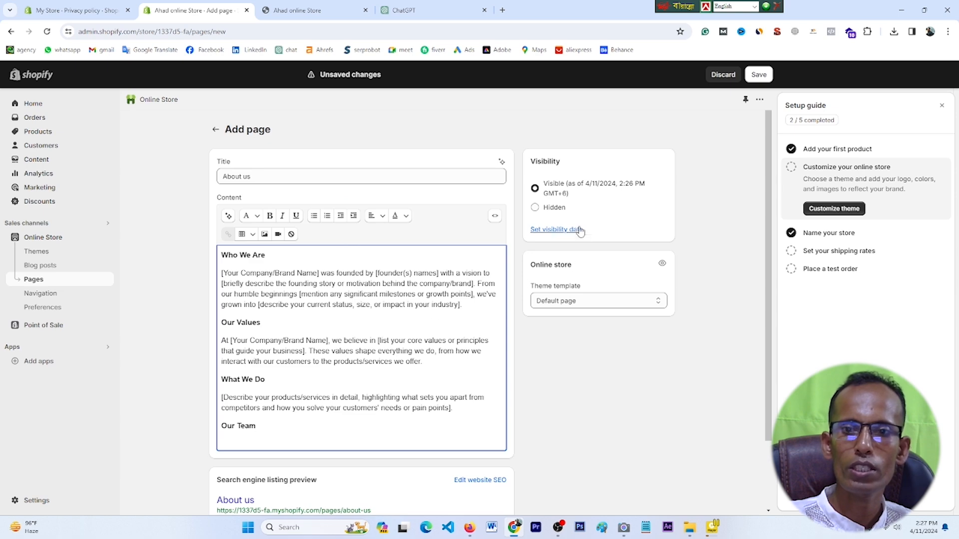
{"action": "scroll", "coordinate": [524, 367], "scroll_direction": "down", "scroll_amount": 3}
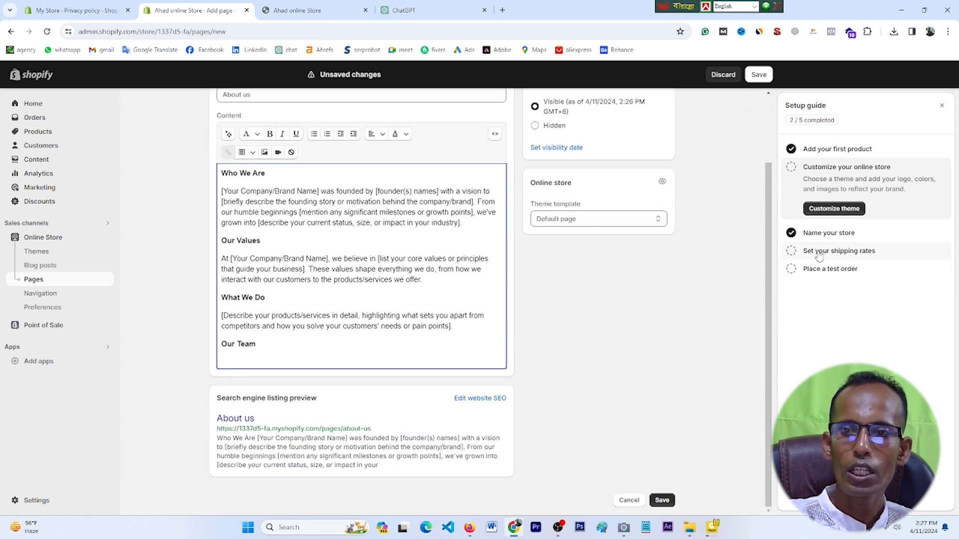
{"action": "scroll", "coordinate": [674, 300], "scroll_direction": "up", "scroll_amount": 3}
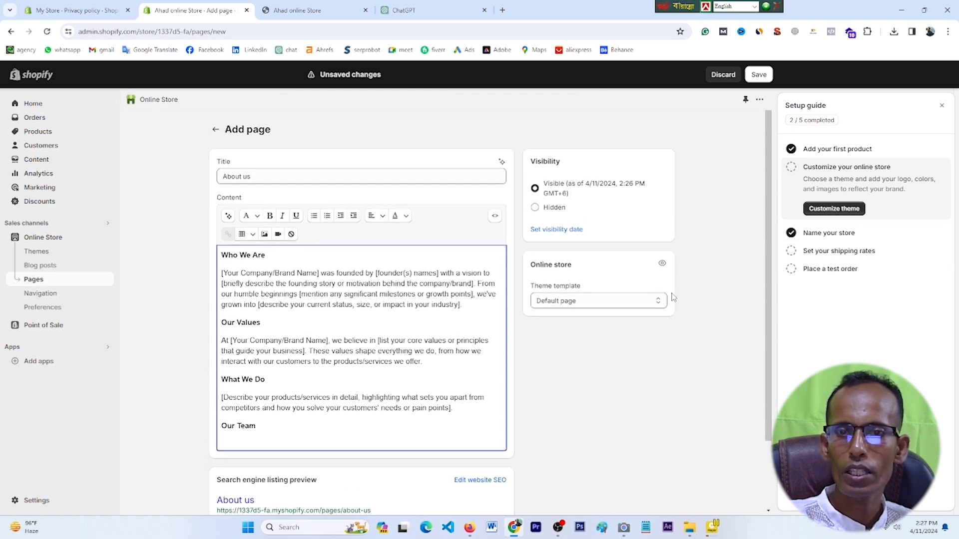
{"action": "left_click", "coordinate": [757, 75]}
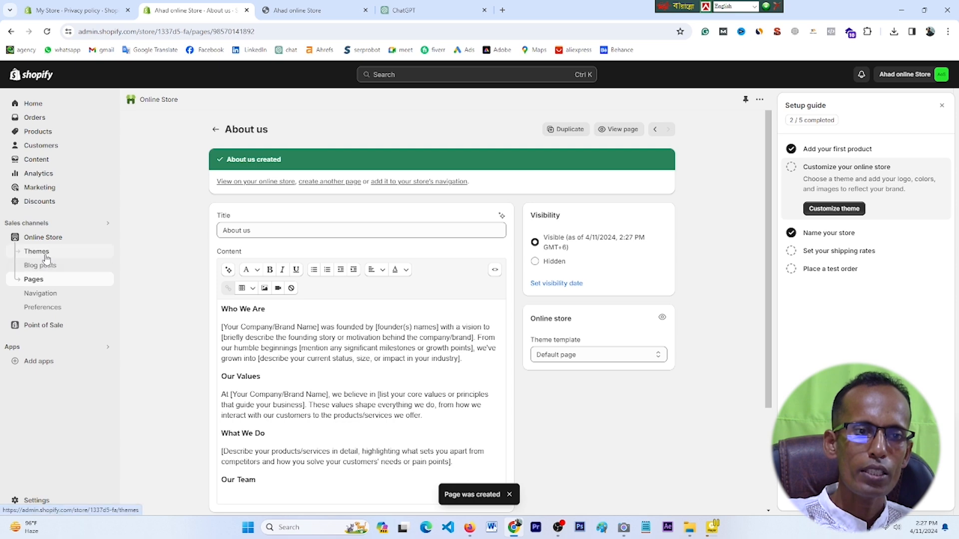
{"action": "left_click", "coordinate": [40, 251]}
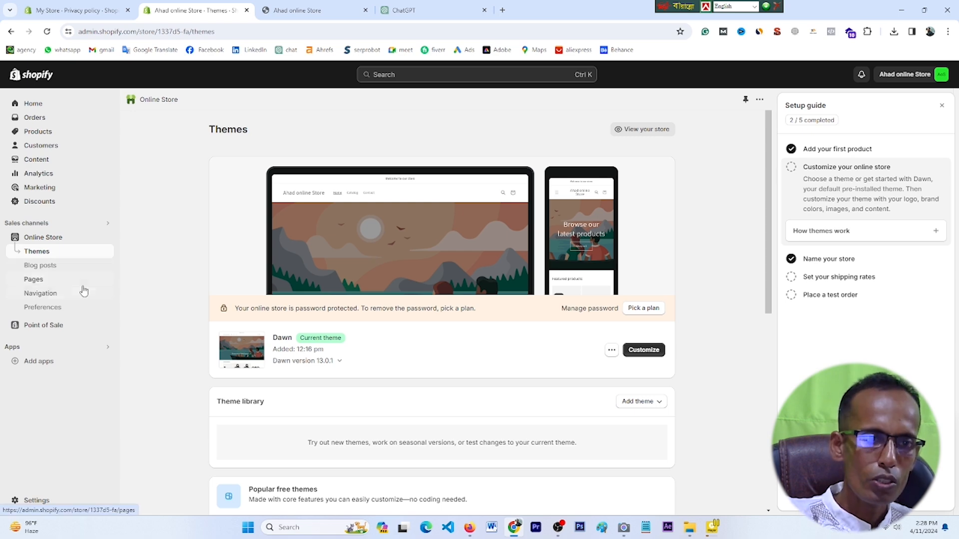
Step: Go from the Pages list to Online Store > Blog posts
{"action": "left_click", "coordinate": [61, 283]}
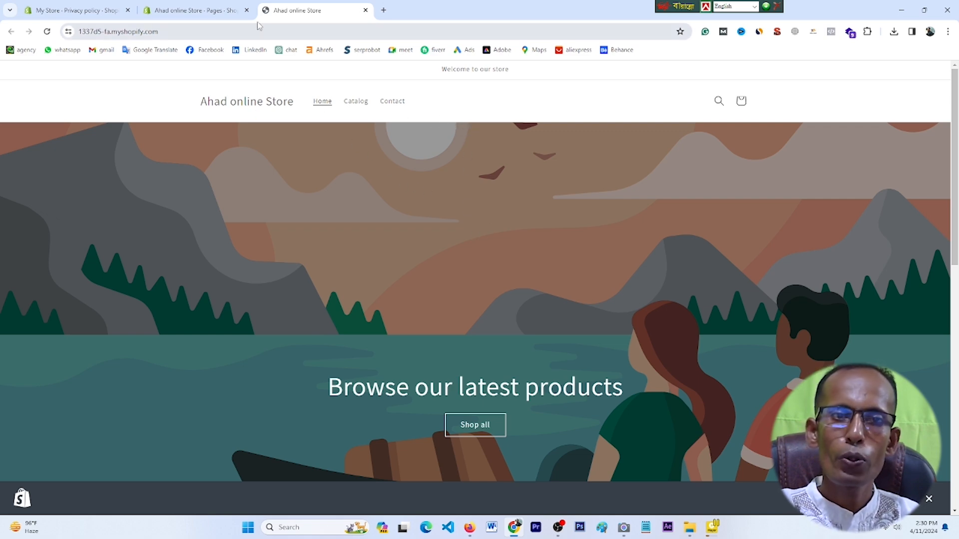
{"action": "left_click", "coordinate": [198, 10]}
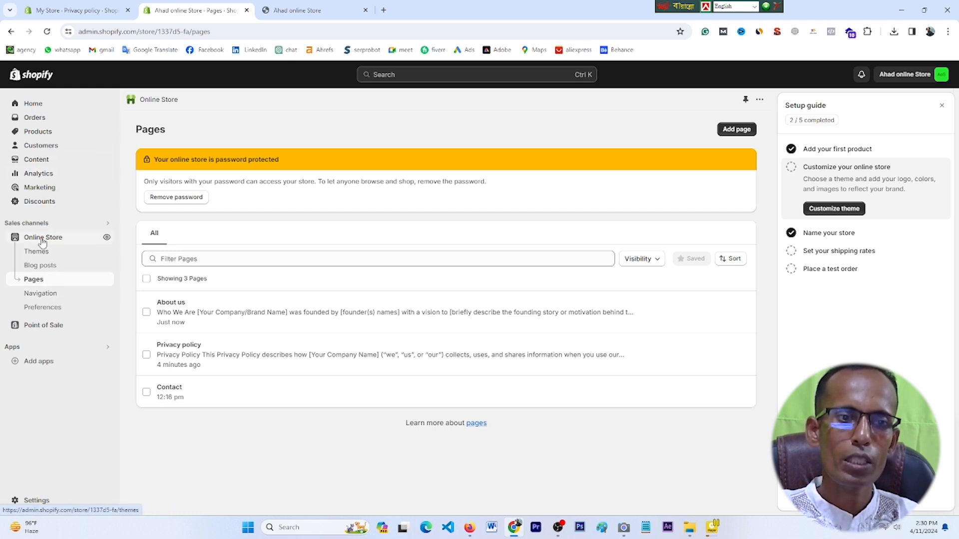
{"action": "left_click", "coordinate": [47, 270]}
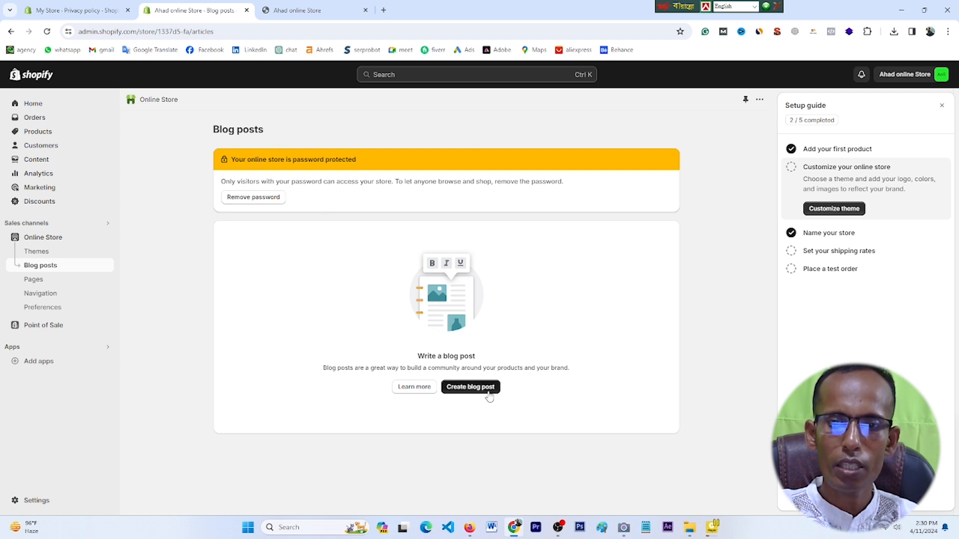
Step: Start a new blog post titled 'Only All Dron 75% Discount' with placeholder content
{"action": "left_click", "coordinate": [472, 388]}
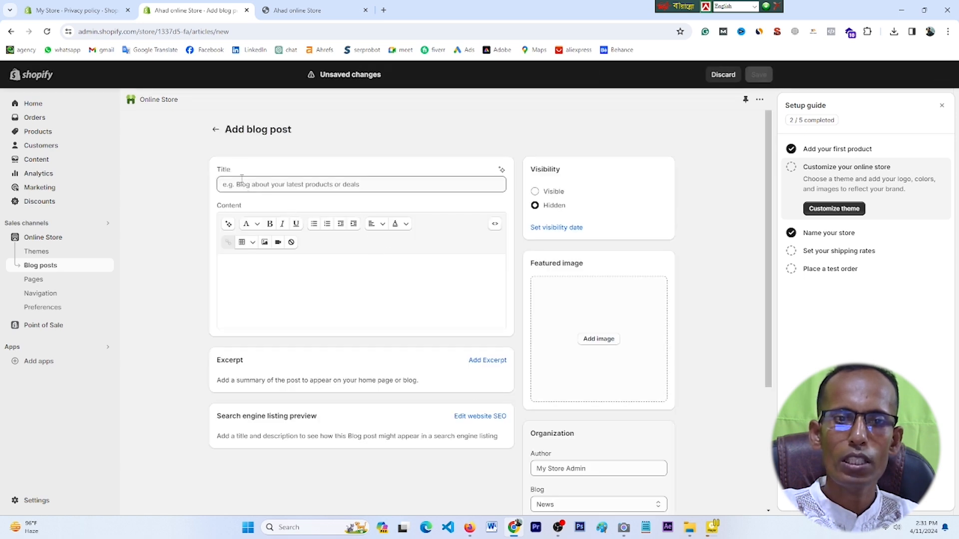
{"action": "left_click", "coordinate": [282, 185]}
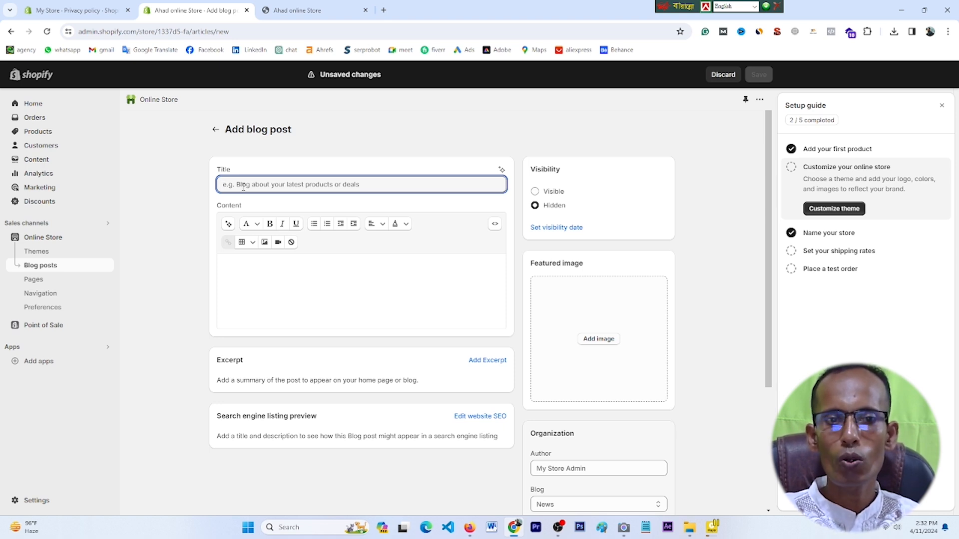
{"action": "key", "text": "ctrl+v"}
{"action": "left_click", "coordinate": [255, 273]}
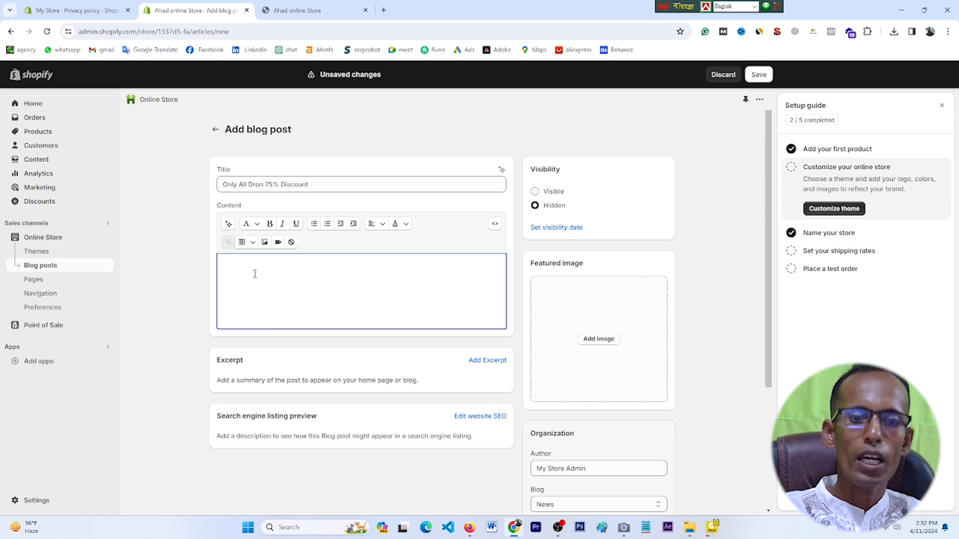
{"action": "type", "text": "mbb,;b,bn'gnlgn;"}
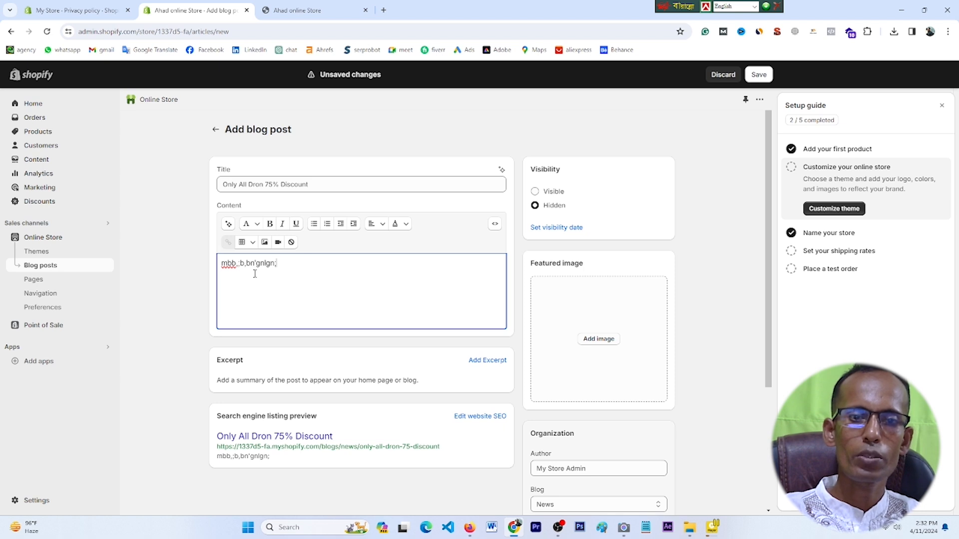
{"action": "key", "text": "BackSpace"}
{"action": "key", "text": "BackSpace"}
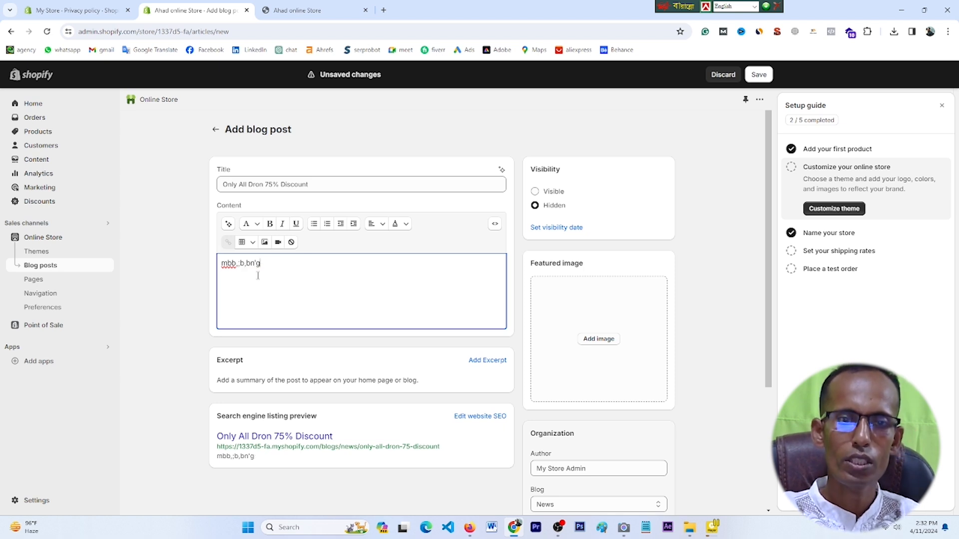
{"action": "key", "text": "BackSpace"}
{"action": "key", "text": "BackSpace"}
{"action": "key", "text": "BackSpace"}
{"action": "key", "text": "BackSpace"}
{"action": "key", "text": "BackSpace"}
{"action": "key", "text": "BackSpace"}
{"action": "key", "text": "BackSpace"}
{"action": "key", "text": "BackSpace"}
{"action": "type", "text": "gfhkgfkgv"}
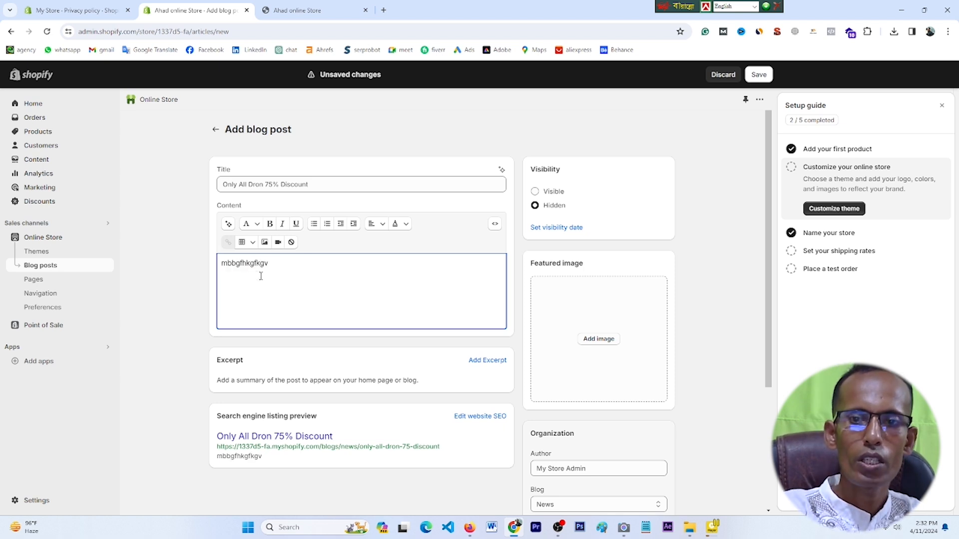
Step: Make the post Visible, add the drones photo from 'image shopfiy' as featured image, and save
{"action": "left_click", "coordinate": [544, 192]}
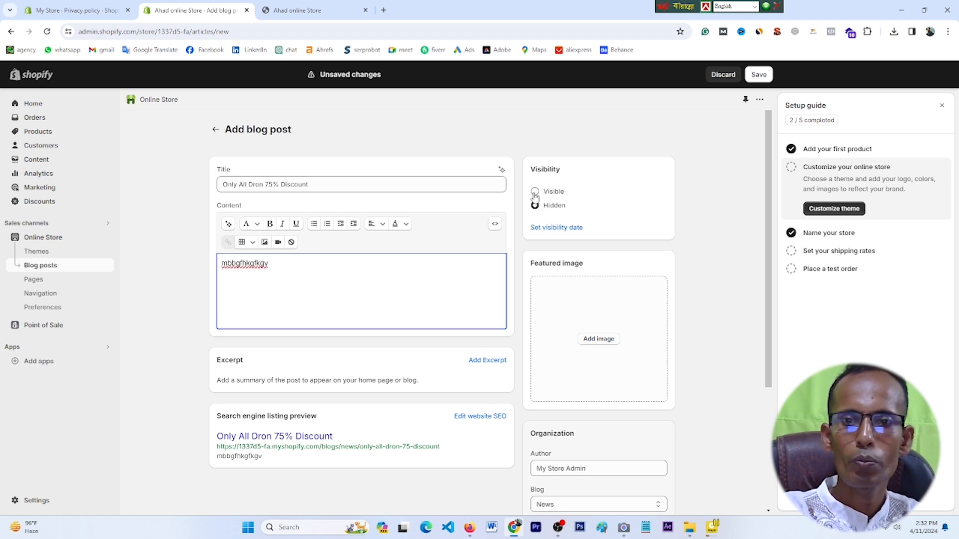
{"action": "left_click", "coordinate": [599, 352]}
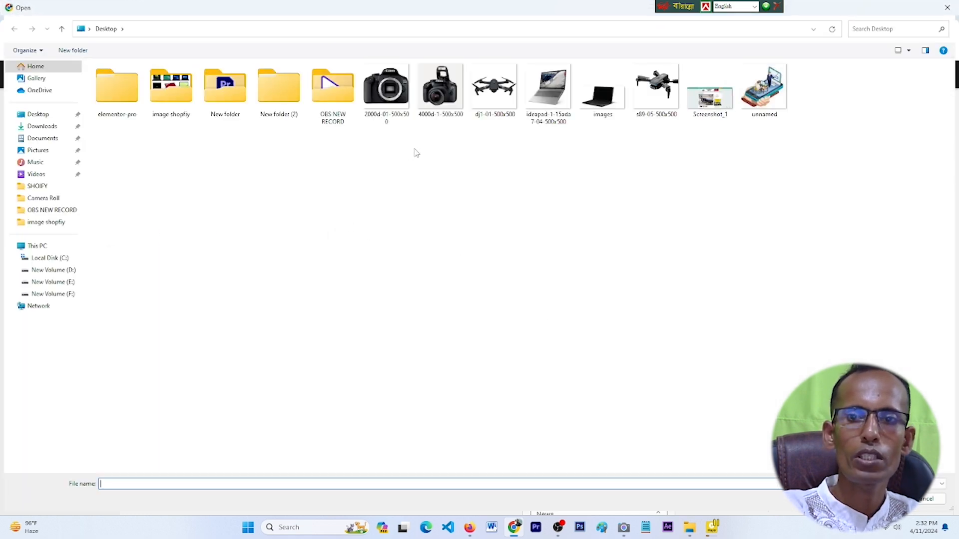
{"action": "left_click", "coordinate": [633, 126]}
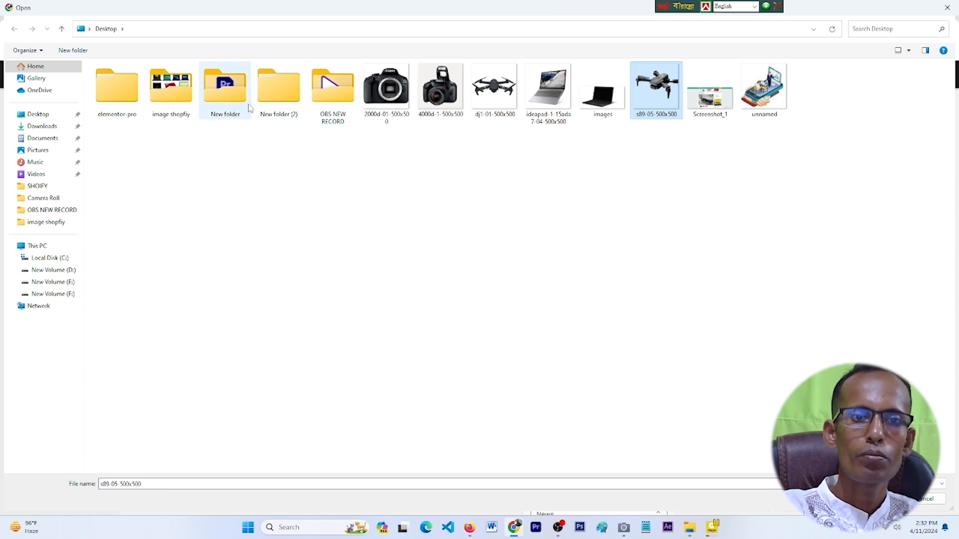
{"action": "double_click", "coordinate": [189, 103]}
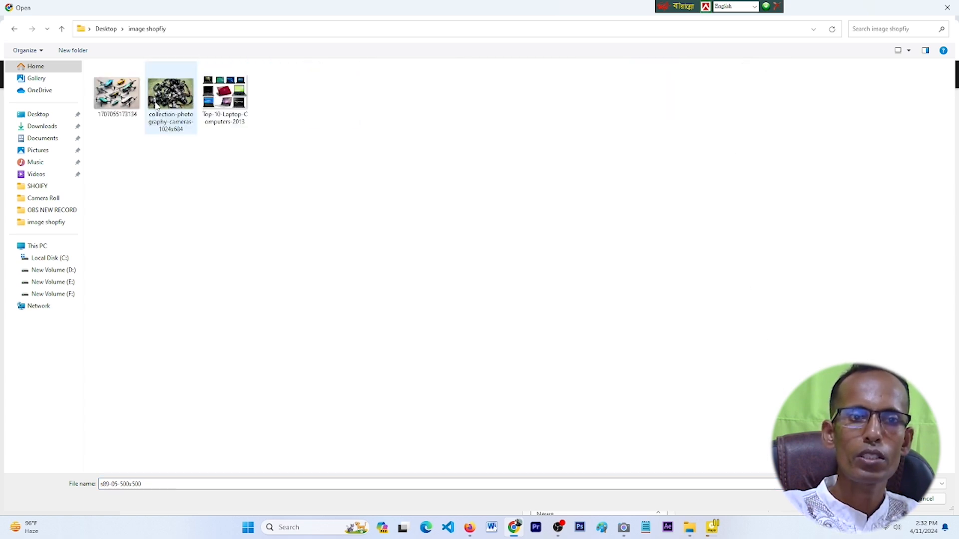
{"action": "left_click", "coordinate": [121, 106]}
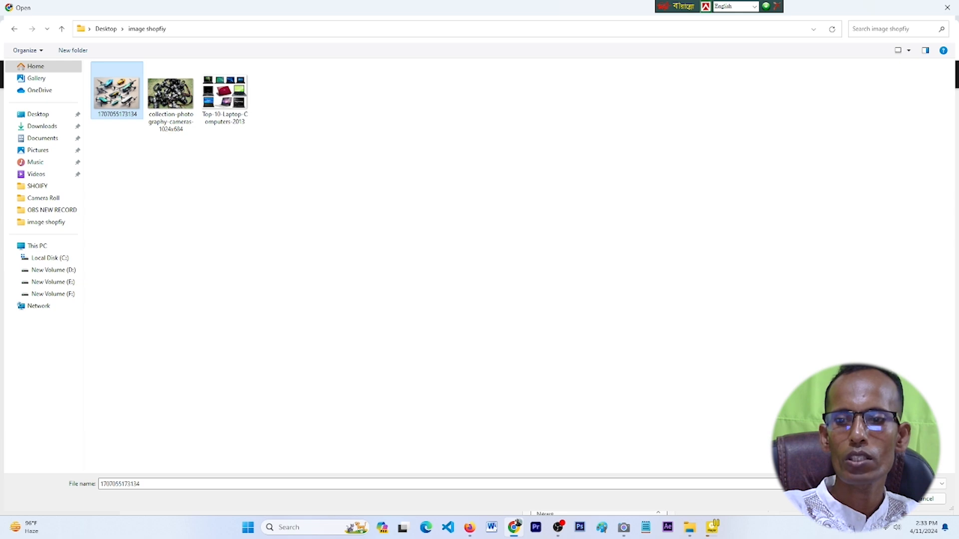
{"action": "double_click", "coordinate": [120, 105]}
{"action": "scroll", "coordinate": [634, 425], "scroll_direction": "down", "scroll_amount": 3}
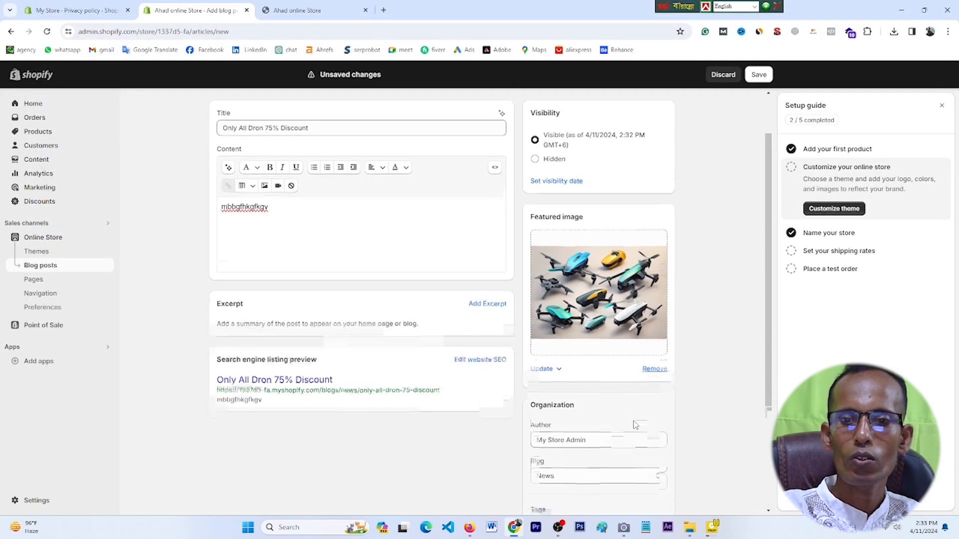
{"action": "scroll", "coordinate": [567, 334], "scroll_direction": "down", "scroll_amount": 1}
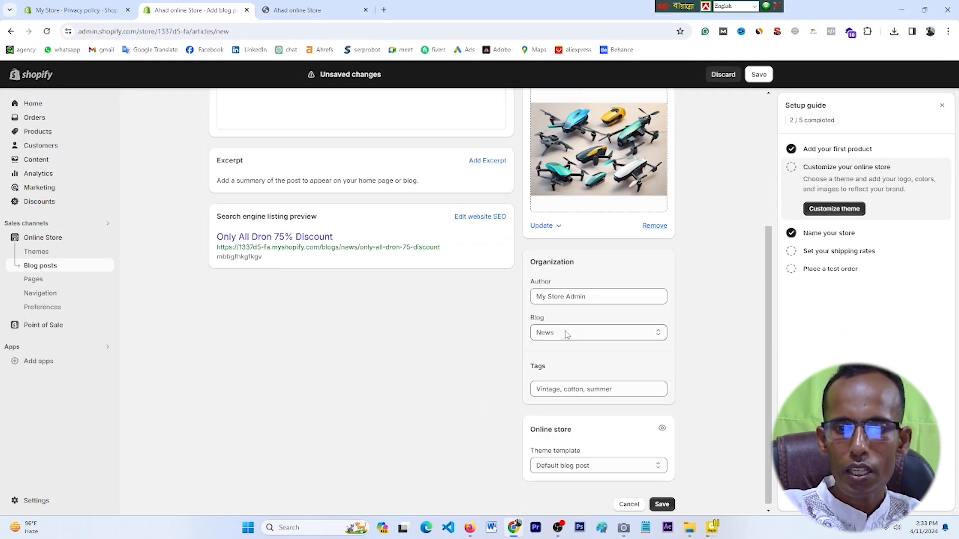
{"action": "scroll", "coordinate": [603, 359], "scroll_direction": "down", "scroll_amount": 1}
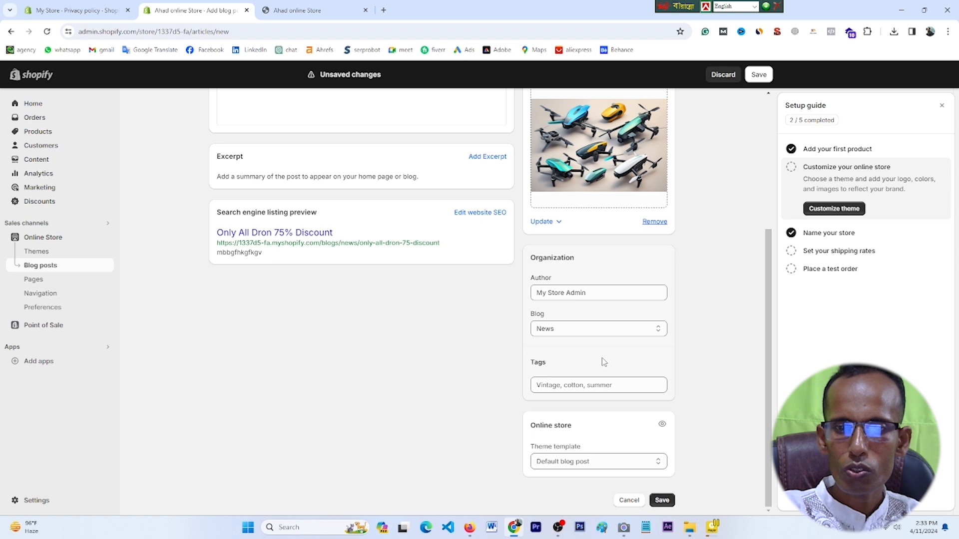
{"action": "left_click", "coordinate": [663, 501]}
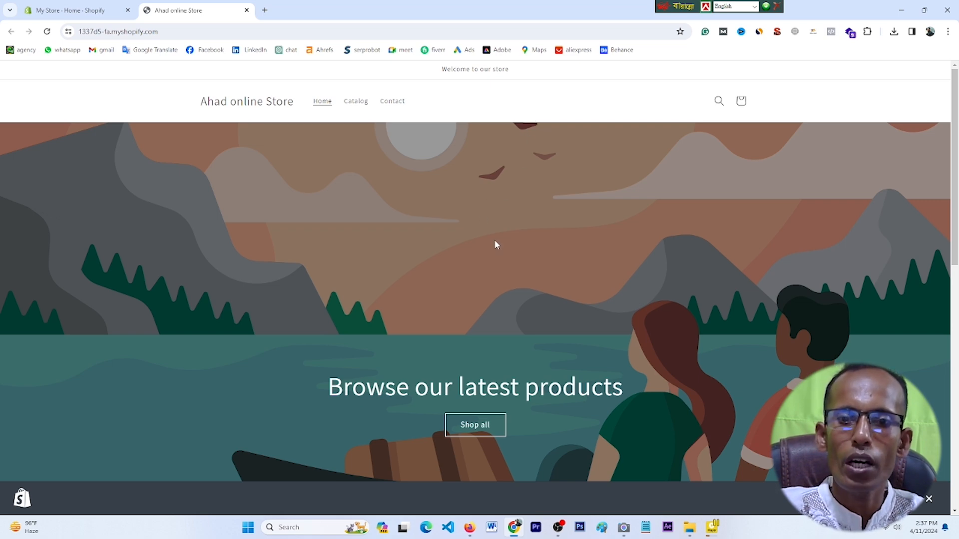
Step: Scroll the storefront through Featured products, such as the Acer IdeaPad Slim 3i at Tk 50,000.00, and back
{"action": "scroll", "coordinate": [496, 245], "scroll_direction": "down", "scroll_amount": 1}
{"action": "scroll", "coordinate": [496, 245], "scroll_direction": "up", "scroll_amount": 1}
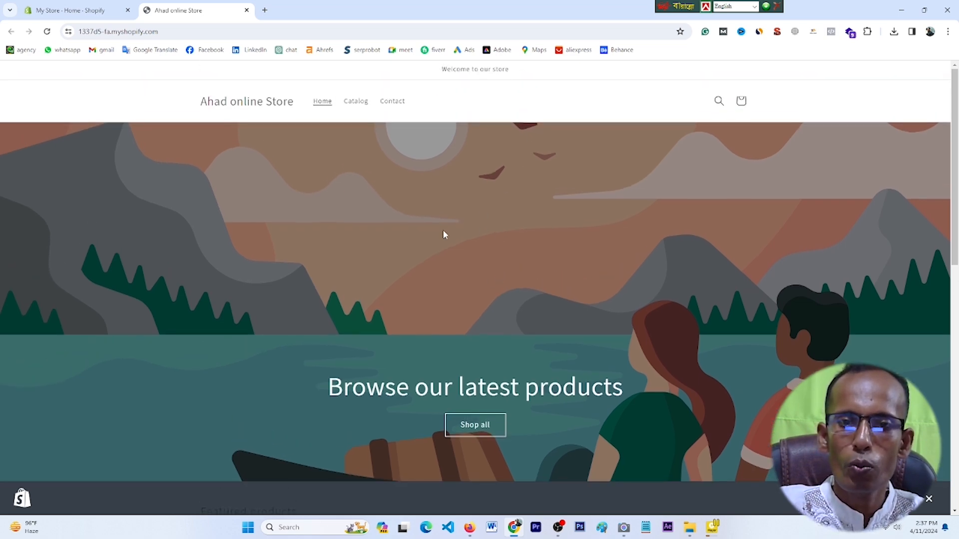
{"action": "scroll", "coordinate": [438, 266], "scroll_direction": "down", "scroll_amount": 12}
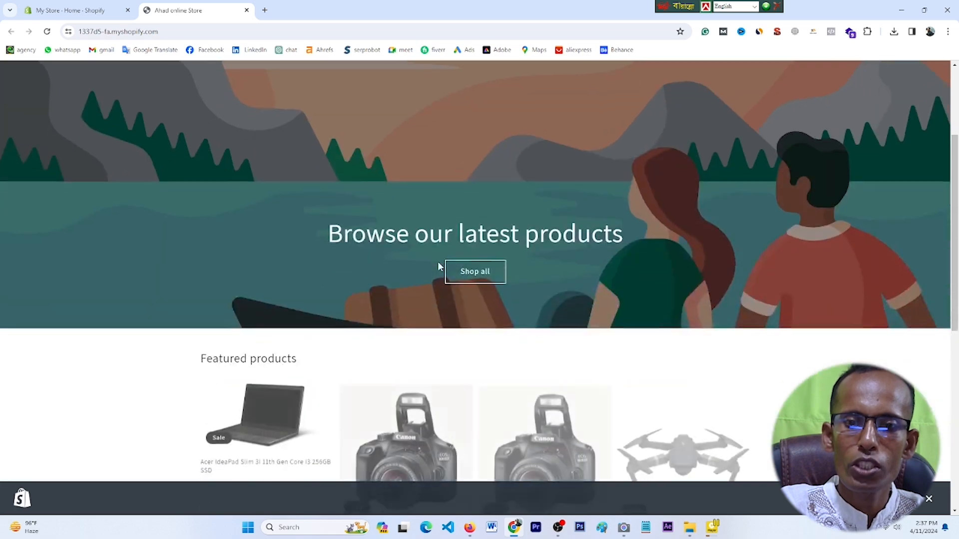
{"action": "scroll", "coordinate": [527, 327], "scroll_direction": "up", "scroll_amount": 12}
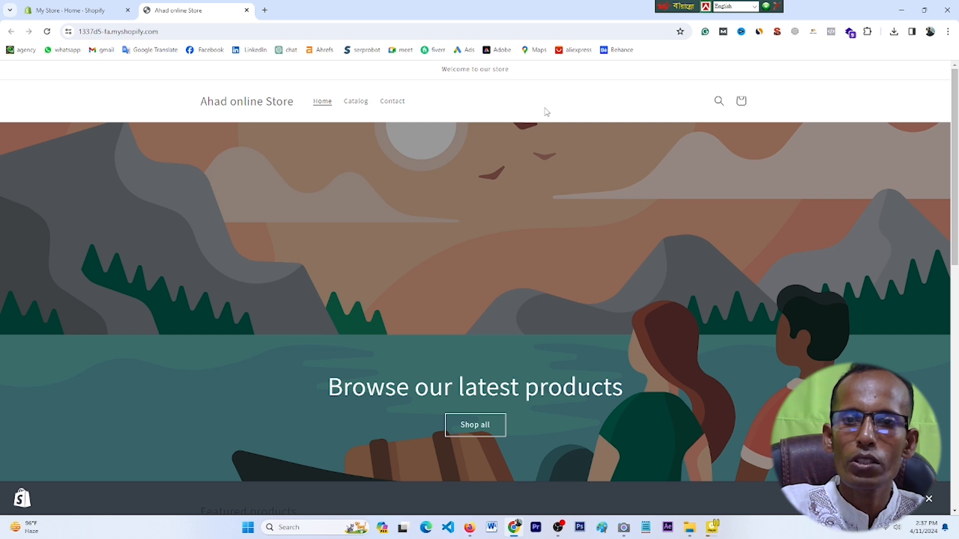
Step: From the admin Home, open the Customize theme link (the Themes page) in a new tab
{"action": "left_click", "coordinate": [68, 7]}
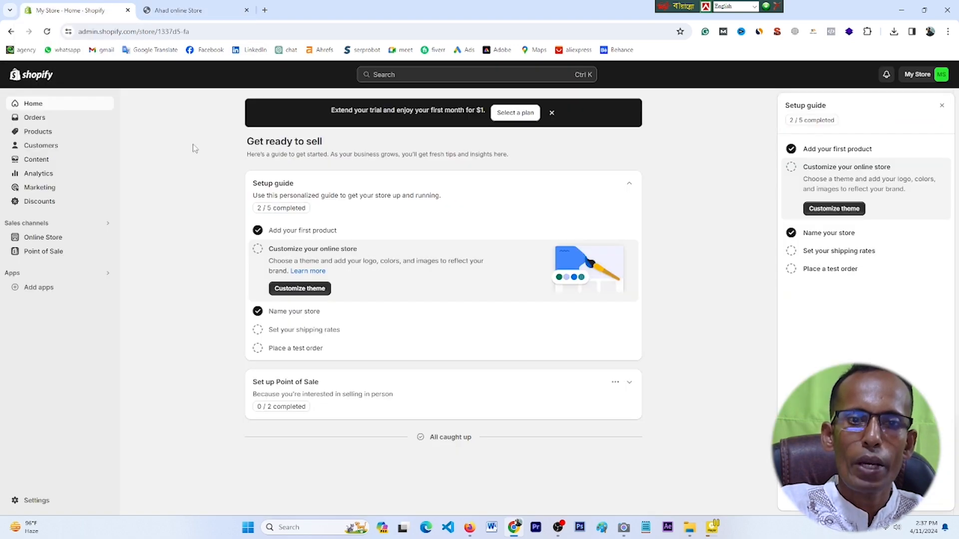
{"action": "right_click", "coordinate": [296, 294]}
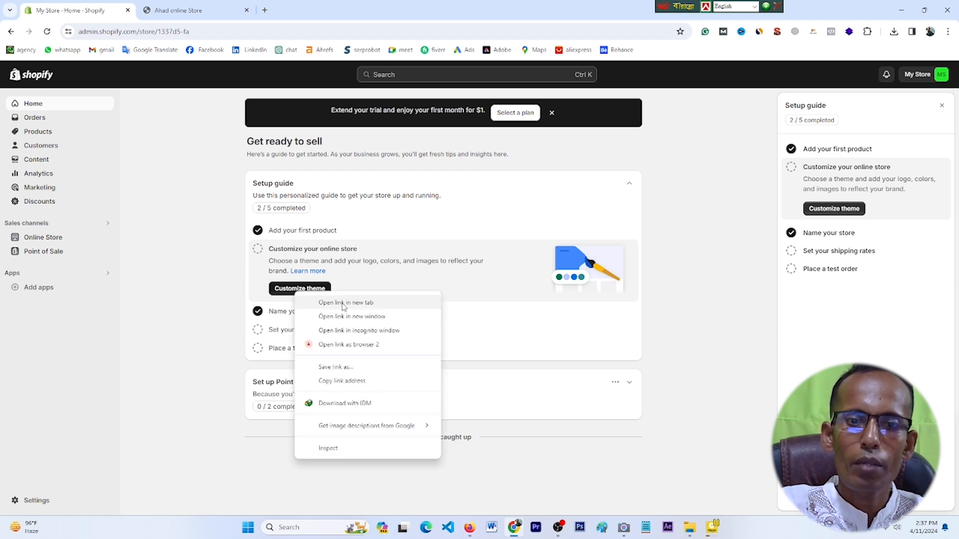
{"action": "left_click", "coordinate": [341, 302]}
{"action": "left_click", "coordinate": [216, 15]}
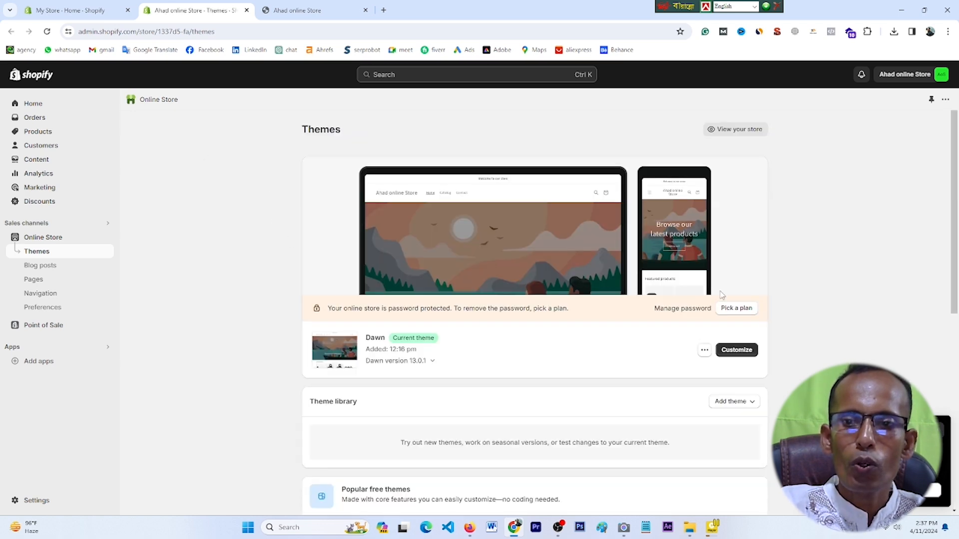
Step: Open the Dawn theme's Customize editor in a new tab and switch to it
{"action": "right_click", "coordinate": [735, 353]}
{"action": "left_click", "coordinate": [777, 196]}
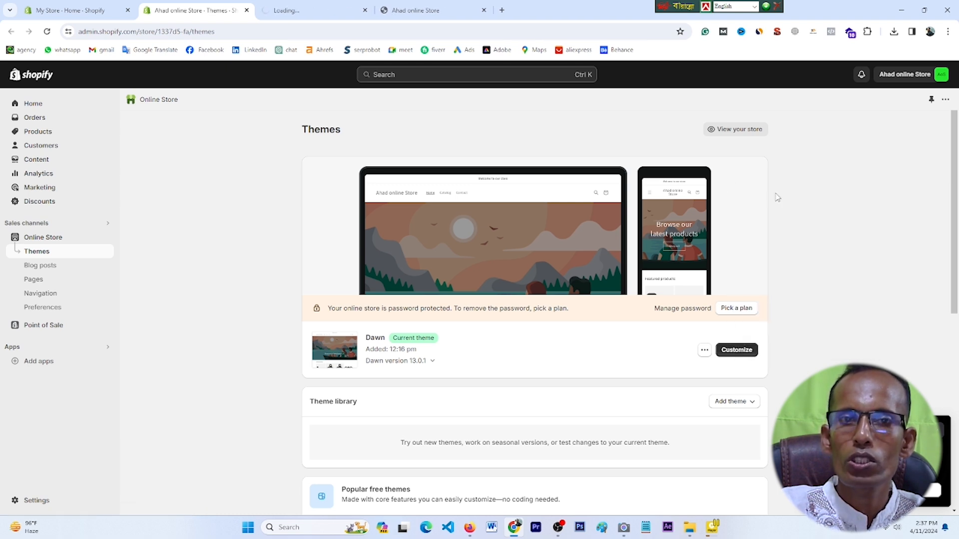
{"action": "left_click", "coordinate": [305, 9]}
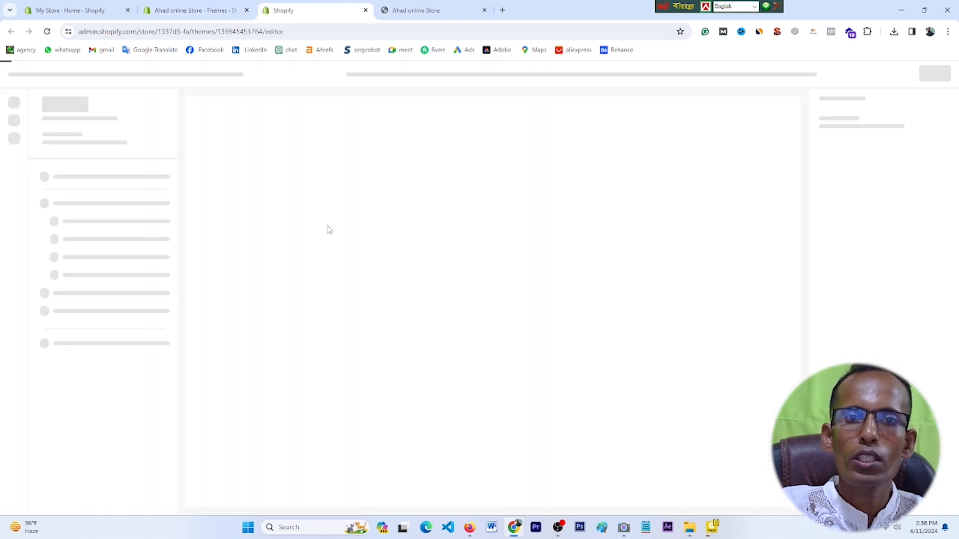
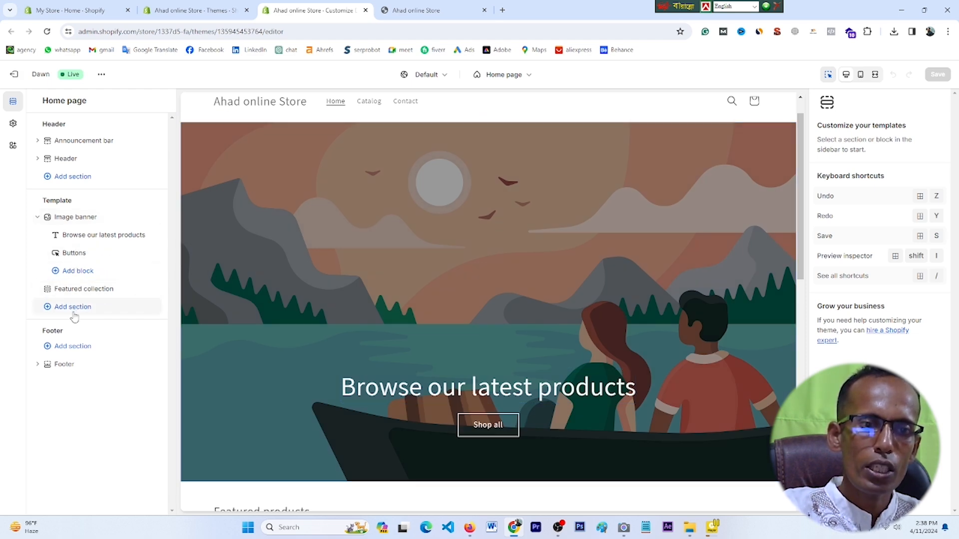
Step: Scroll the preview to the top and expand the Announcement bar to show its 'Welcome to our store' block
{"action": "scroll", "coordinate": [269, 329], "scroll_direction": "up", "scroll_amount": 2}
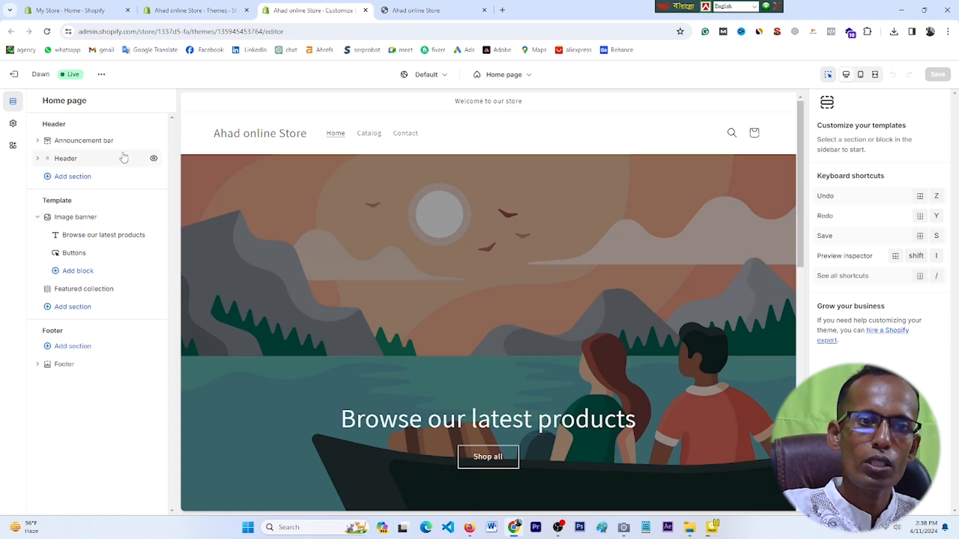
{"action": "left_click", "coordinate": [83, 145]}
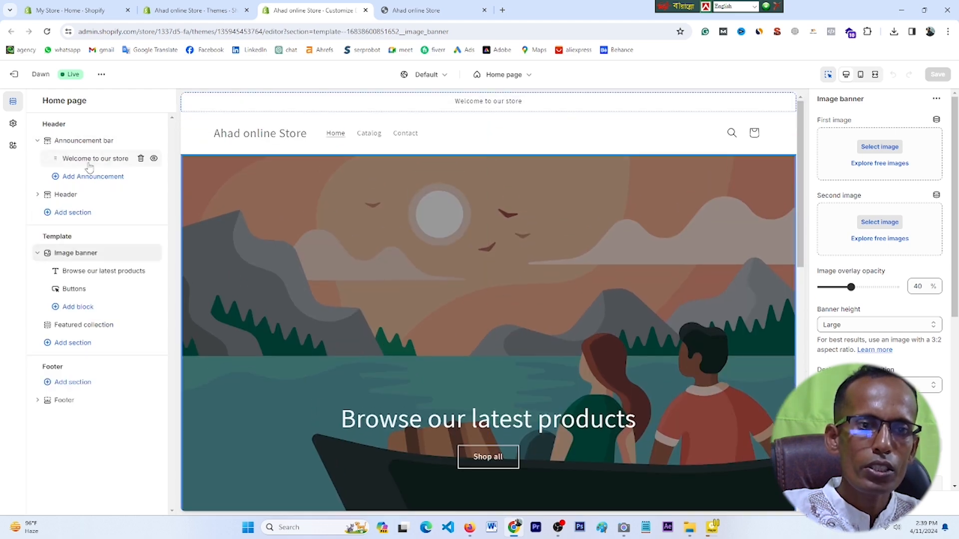
Step: Change the announcement text to 'Discount All Product 25%', link it to All collections, and save
{"action": "left_click", "coordinate": [90, 160]}
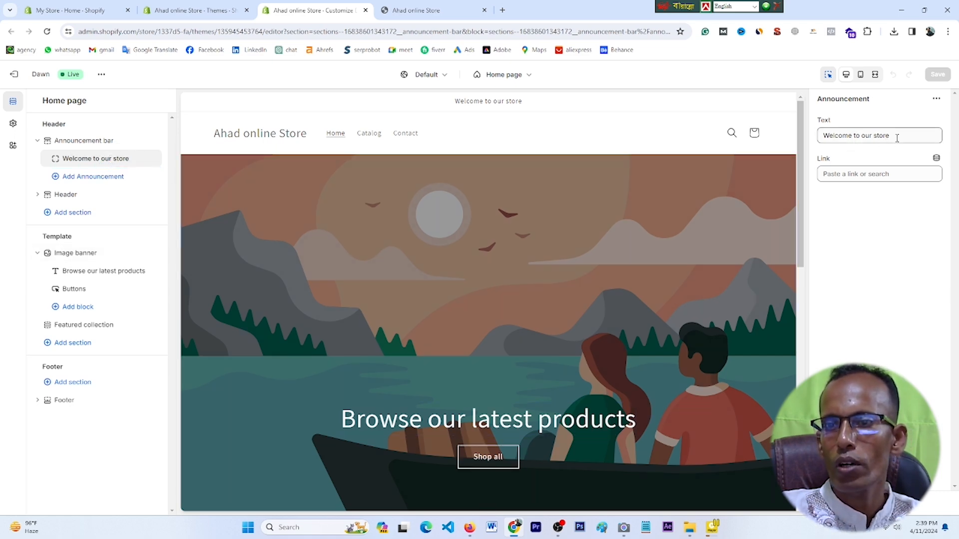
{"action": "left_click_drag", "start_coordinate": [897, 139], "coordinate": [831, 138]}
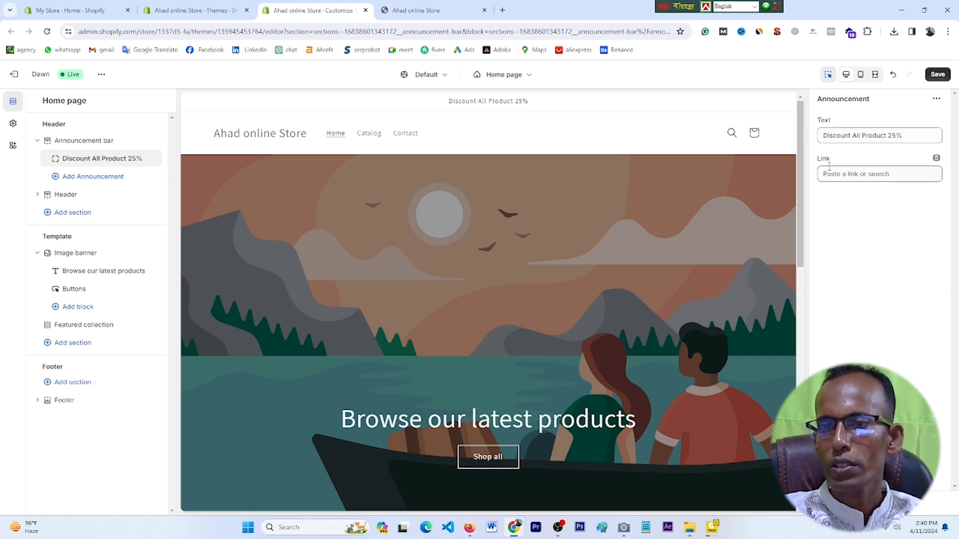
{"action": "left_click", "coordinate": [880, 173]}
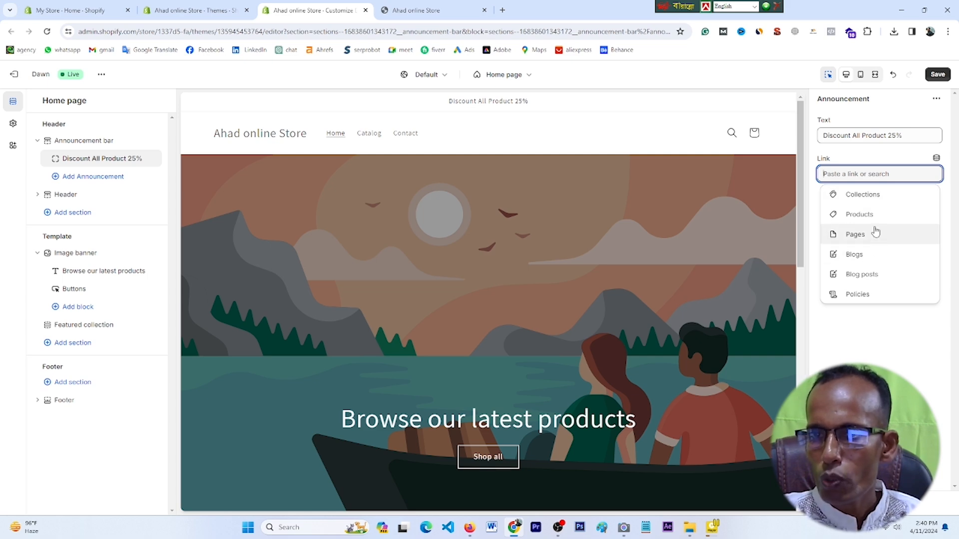
{"action": "left_click", "coordinate": [870, 200]}
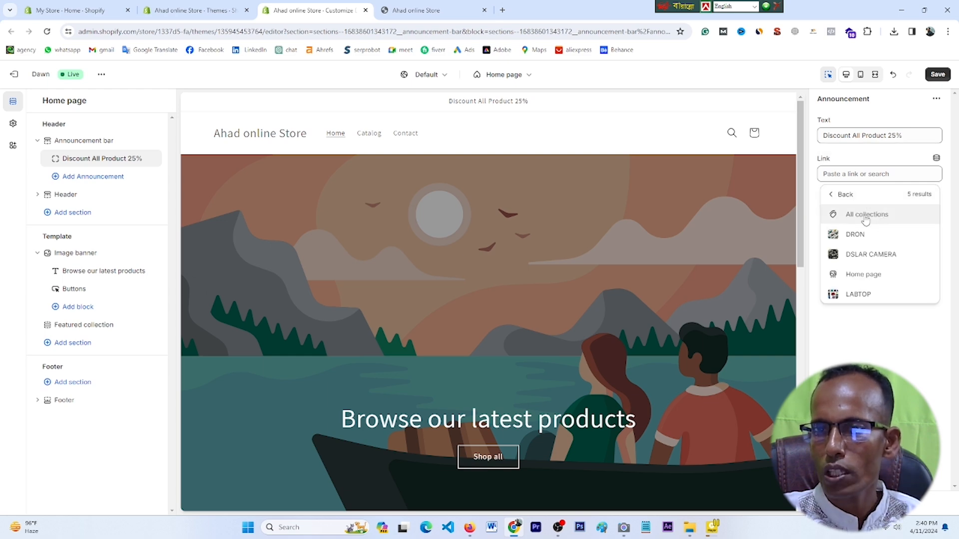
{"action": "left_click", "coordinate": [866, 220]}
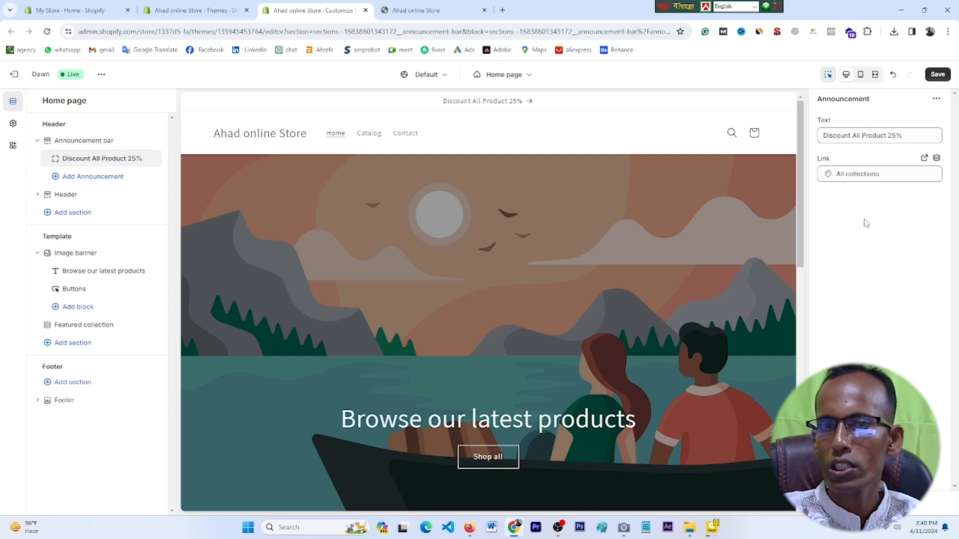
{"action": "left_click", "coordinate": [937, 75]}
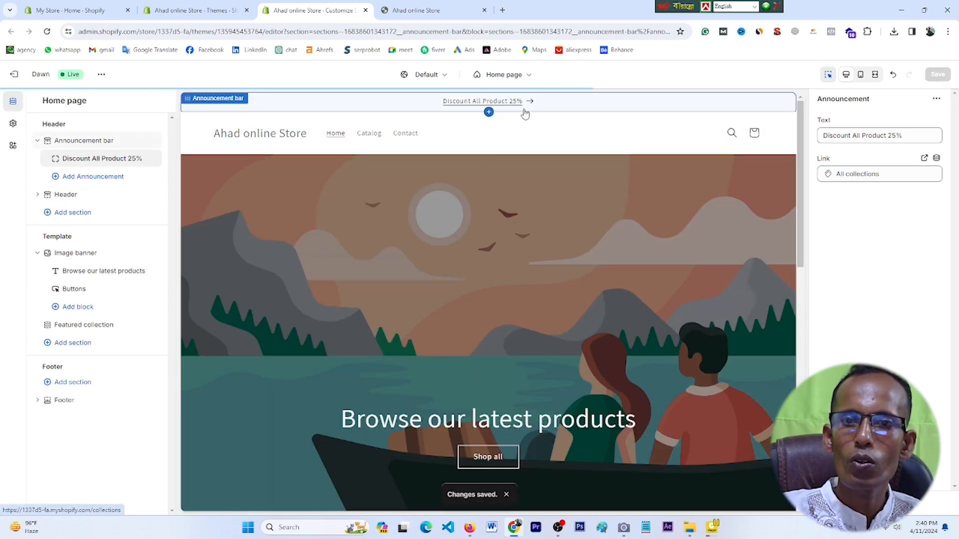
Step: Reload the live storefront, follow the 25% discount announcement to the Collections page, then close the tab
{"action": "left_click", "coordinate": [423, 10]}
{"action": "left_click", "coordinate": [47, 31]}
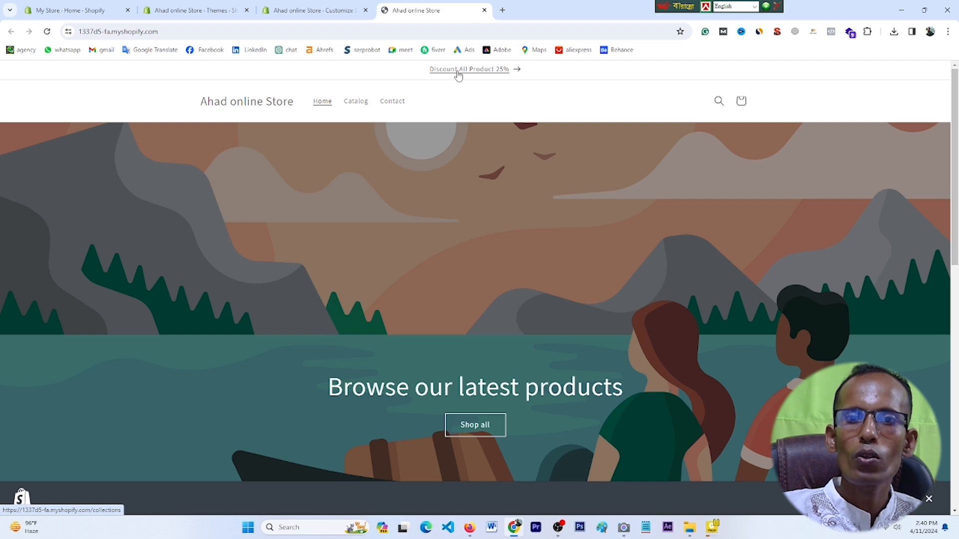
{"action": "left_click", "coordinate": [458, 70]}
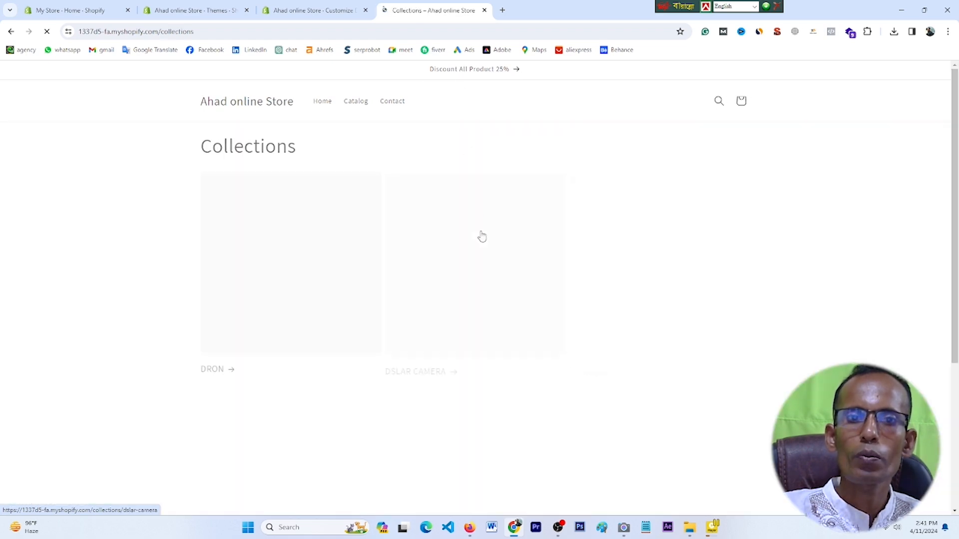
{"action": "scroll", "coordinate": [496, 304], "scroll_direction": "down", "scroll_amount": 3}
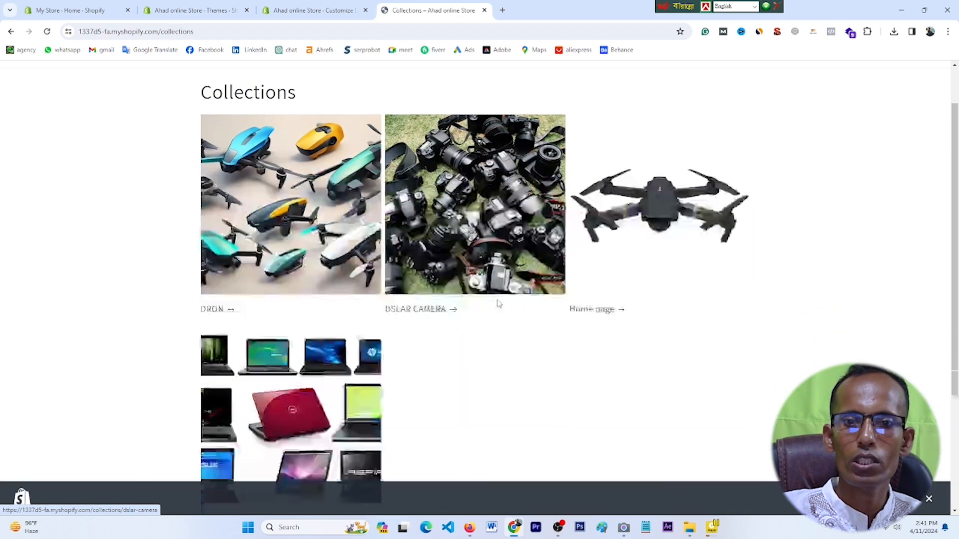
{"action": "scroll", "coordinate": [496, 303], "scroll_direction": "up", "scroll_amount": 3}
{"action": "scroll", "coordinate": [497, 305], "scroll_direction": "down", "scroll_amount": 3}
{"action": "scroll", "coordinate": [497, 306], "scroll_direction": "down", "scroll_amount": 2}
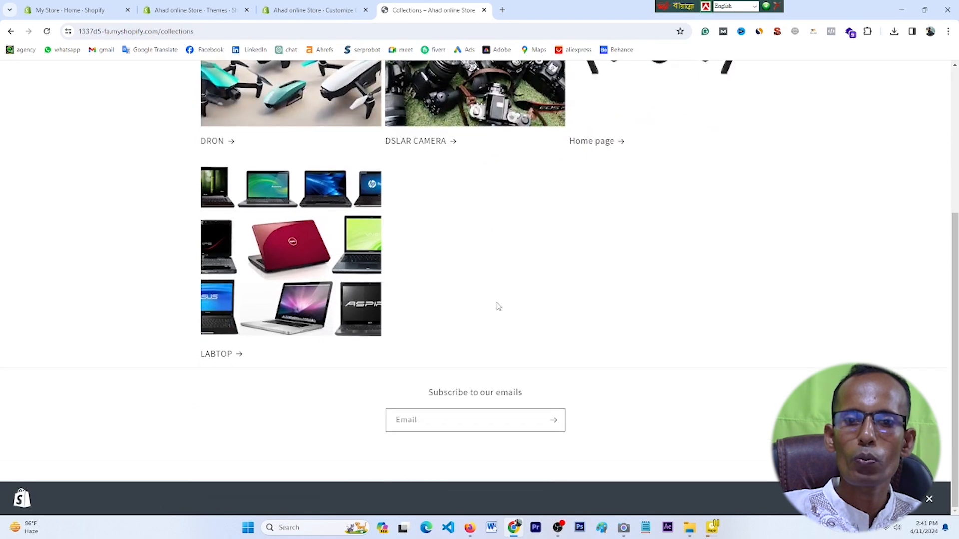
{"action": "scroll", "coordinate": [497, 307], "scroll_direction": "up", "scroll_amount": 4}
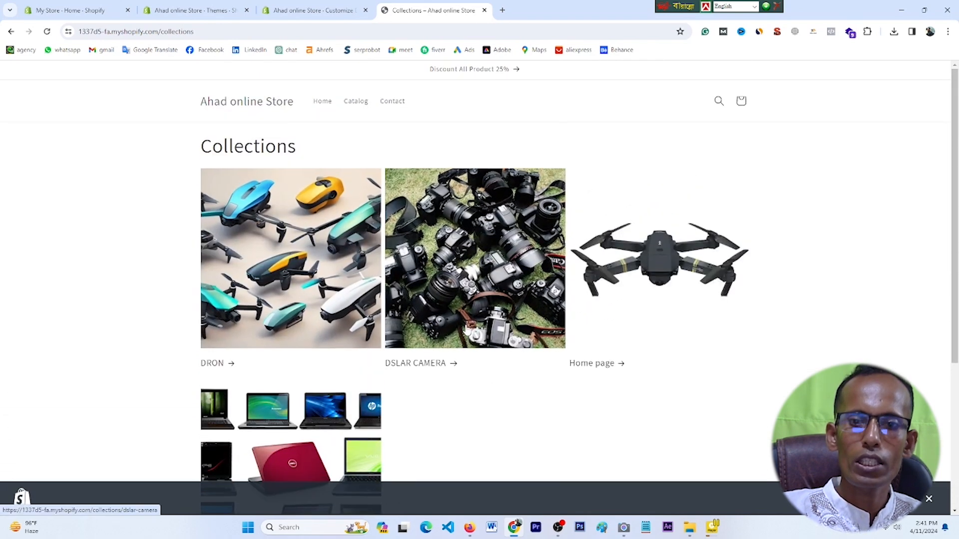
{"action": "scroll", "coordinate": [349, 261], "scroll_direction": "down", "scroll_amount": 1}
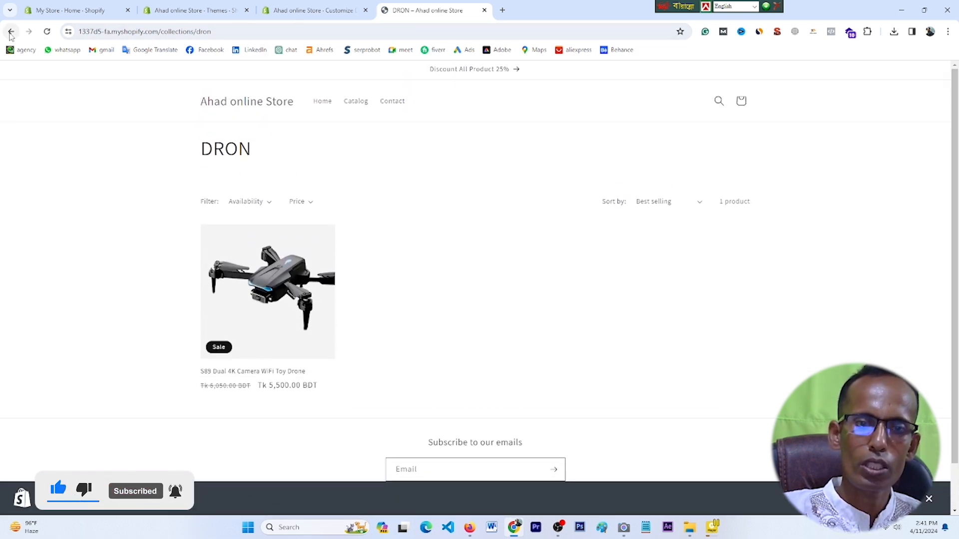
{"action": "key", "text": "ctrl+w"}
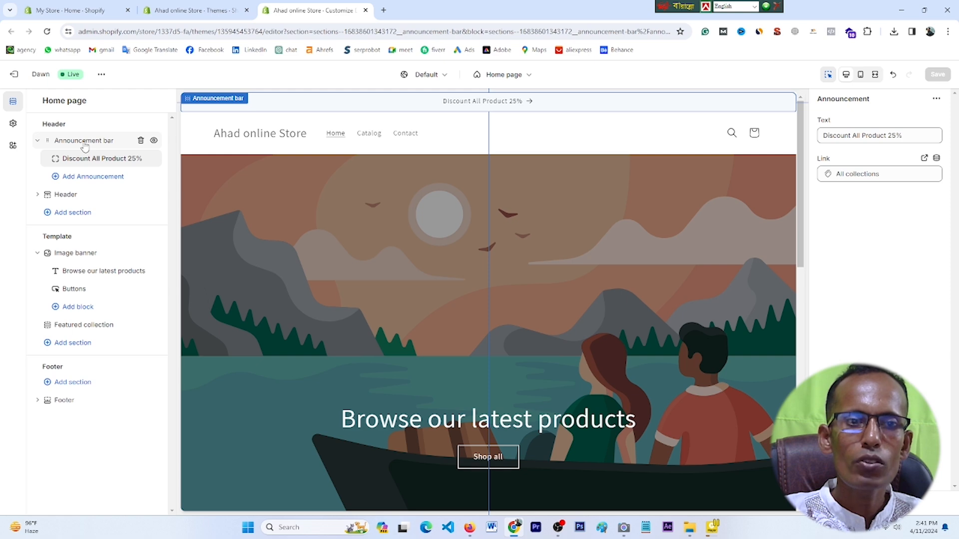
Step: Apply Scheme 2 to the announcement bar and inspect its colours, then switch to dark Scheme 3
{"action": "left_click", "coordinate": [85, 142]}
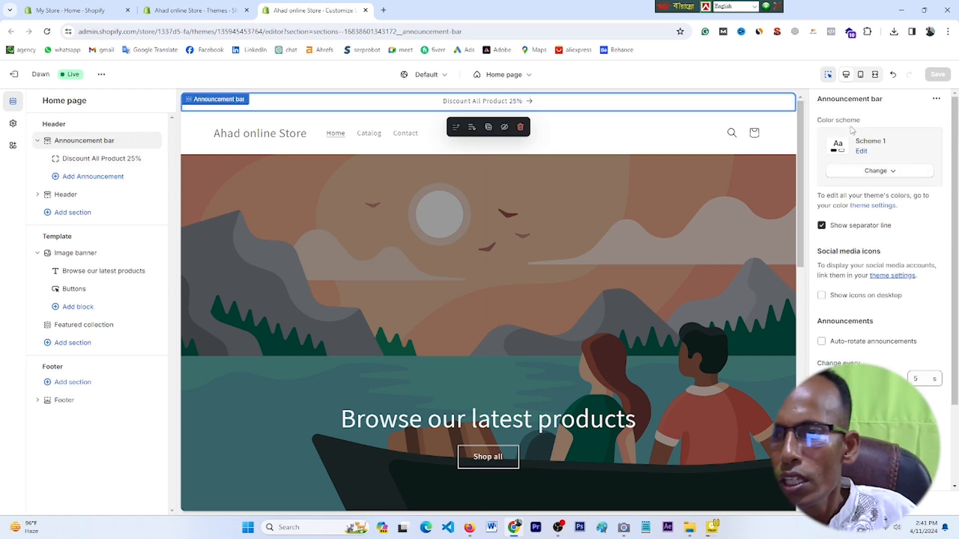
{"action": "left_click", "coordinate": [894, 175]}
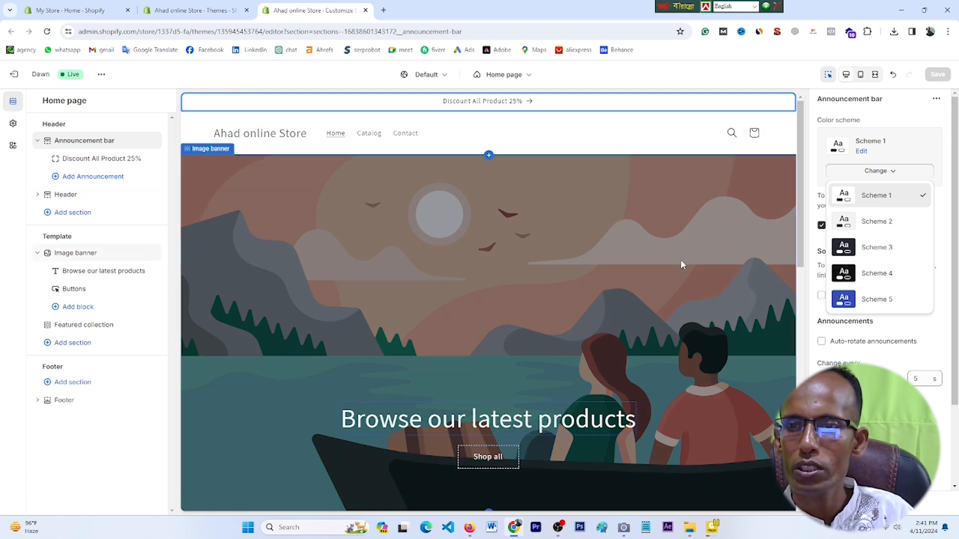
{"action": "left_click", "coordinate": [870, 228]}
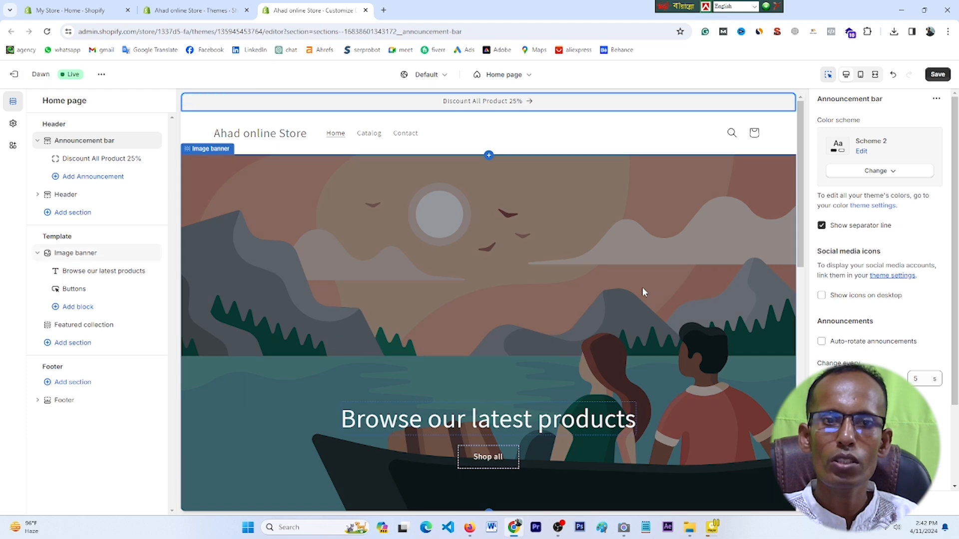
{"action": "left_click", "coordinate": [861, 151]}
{"action": "key", "text": "Escape"}
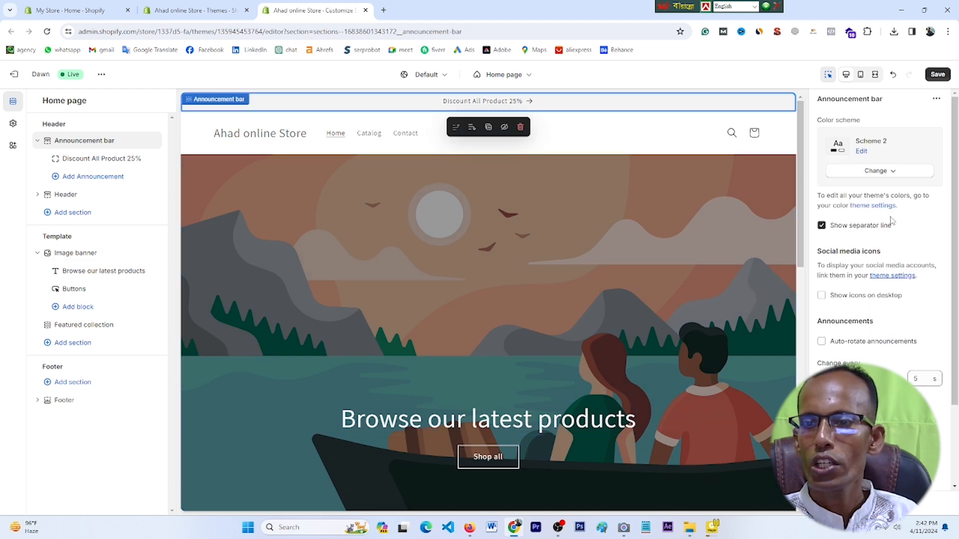
{"action": "left_click", "coordinate": [862, 152]}
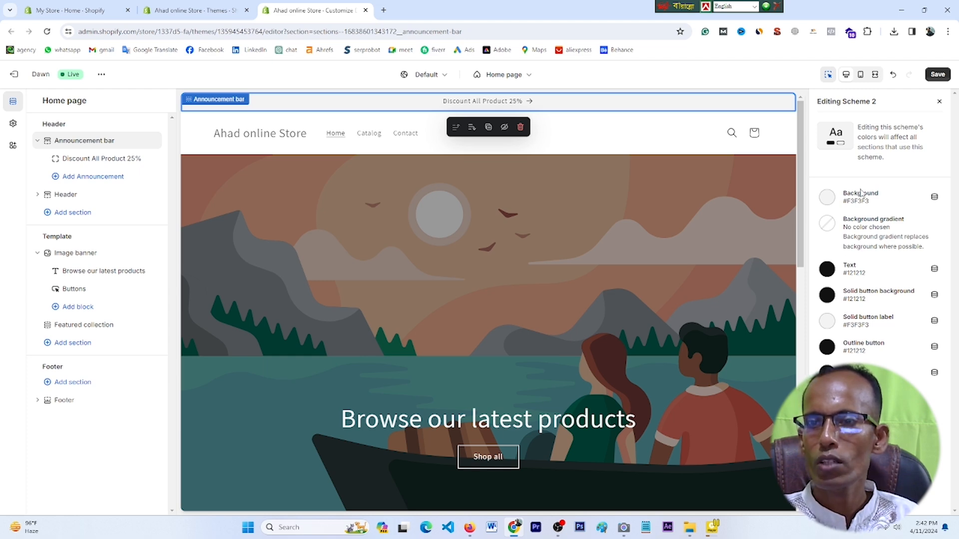
{"action": "left_click", "coordinate": [940, 102]}
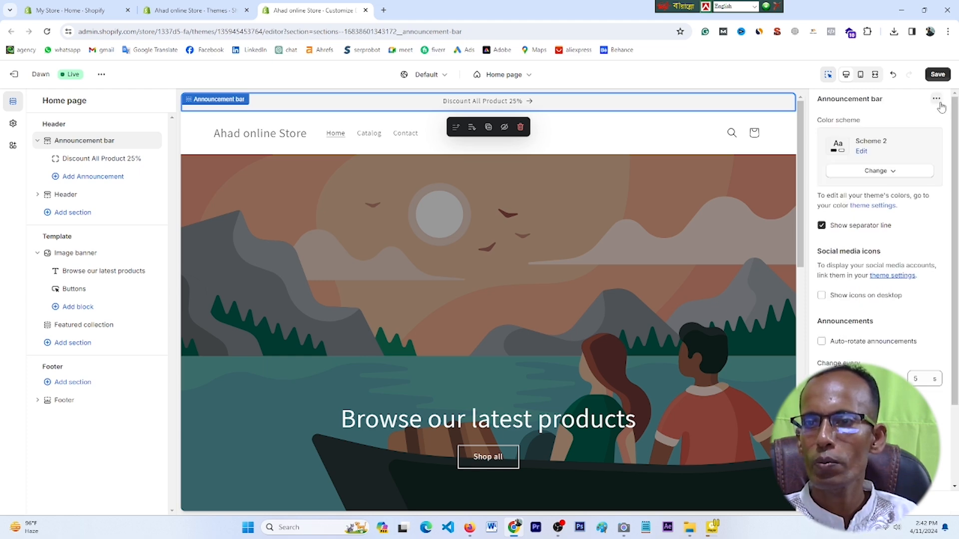
{"action": "left_click", "coordinate": [893, 172]}
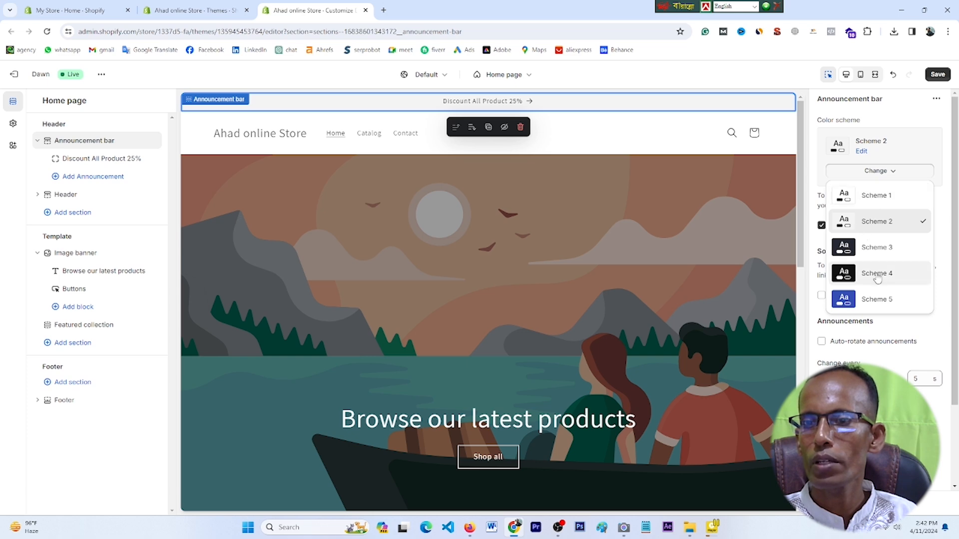
{"action": "left_click", "coordinate": [872, 248]}
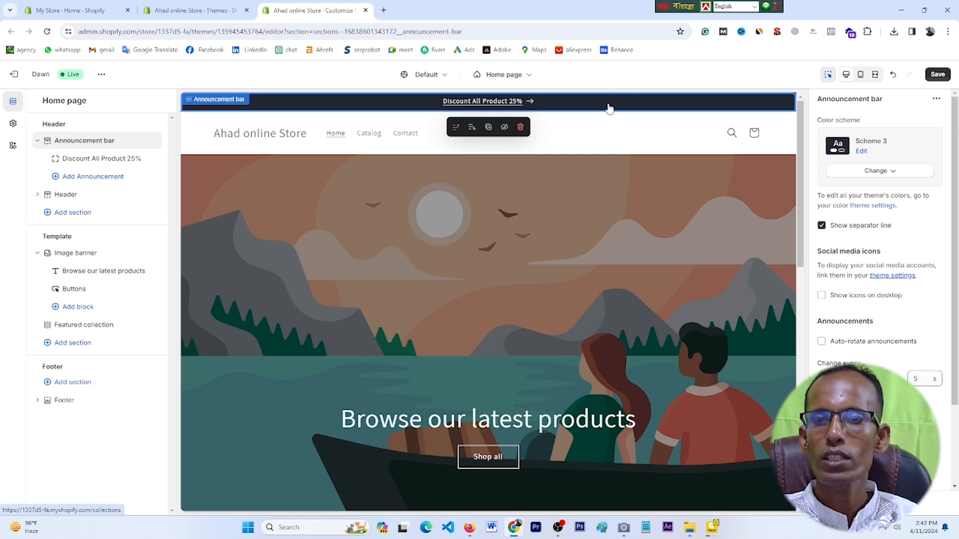
Step: Make Scheme 3's background bright red and save, then restore the dark #332424 background and save
{"action": "left_click", "coordinate": [861, 152]}
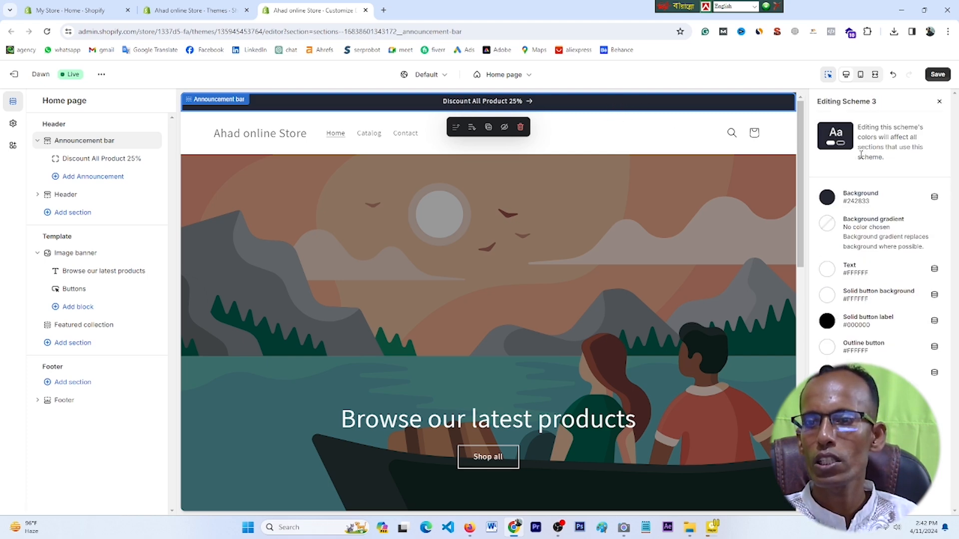
{"action": "left_click", "coordinate": [827, 198]}
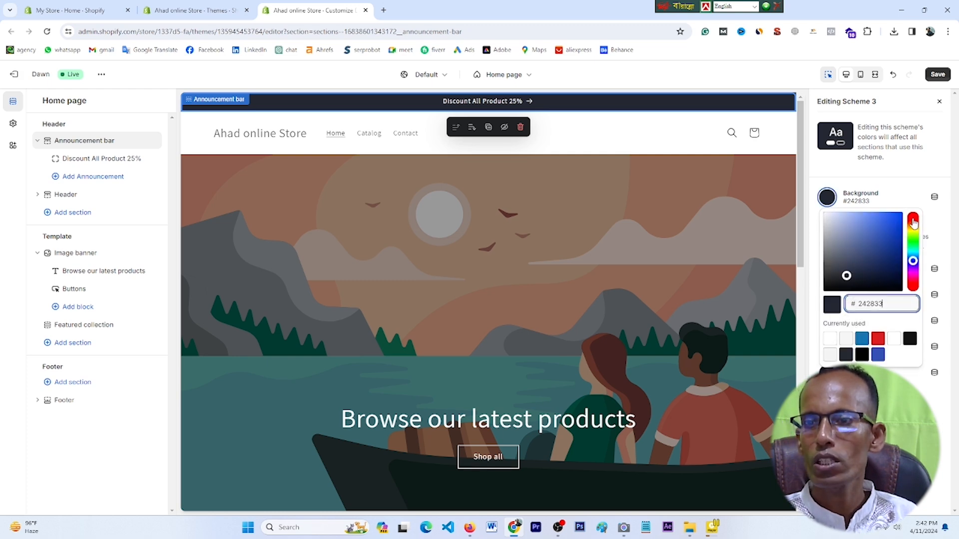
{"action": "left_click", "coordinate": [913, 221]}
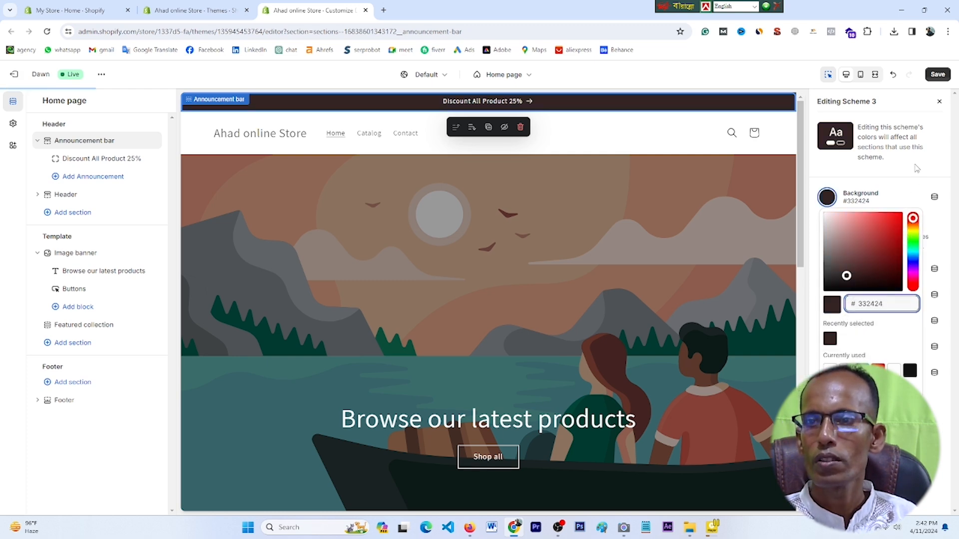
{"action": "left_click", "coordinate": [899, 216]}
{"action": "left_click", "coordinate": [938, 75]}
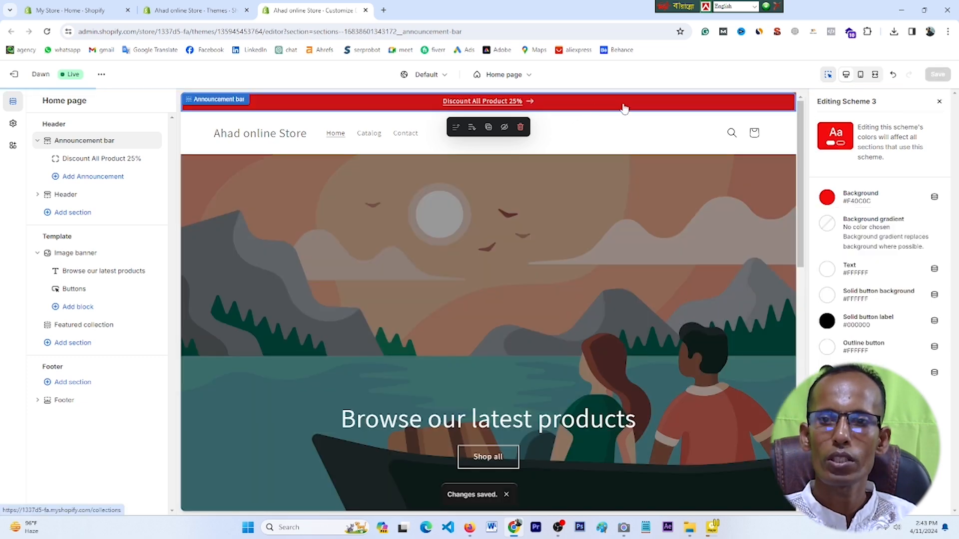
{"action": "left_click", "coordinate": [827, 197]}
{"action": "left_click", "coordinate": [846, 338]}
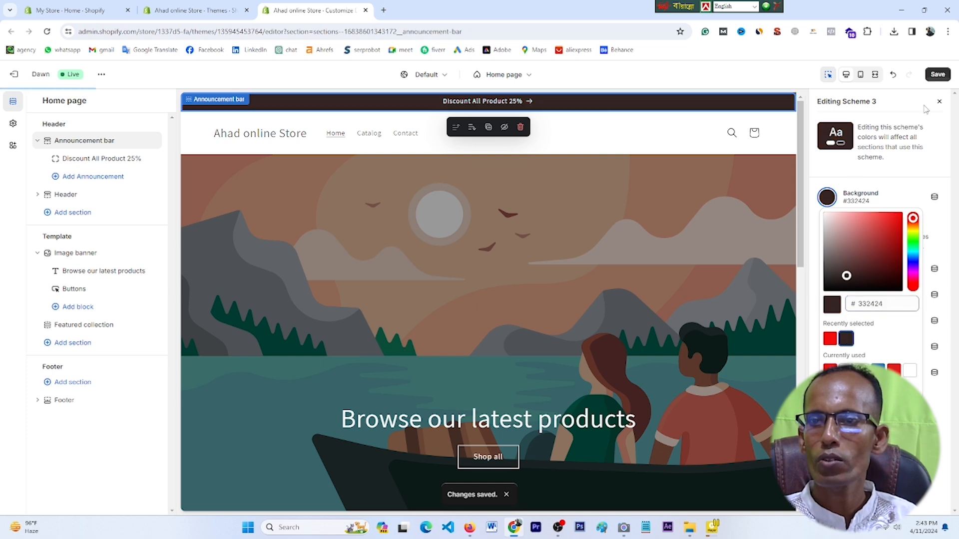
{"action": "left_click", "coordinate": [938, 75]}
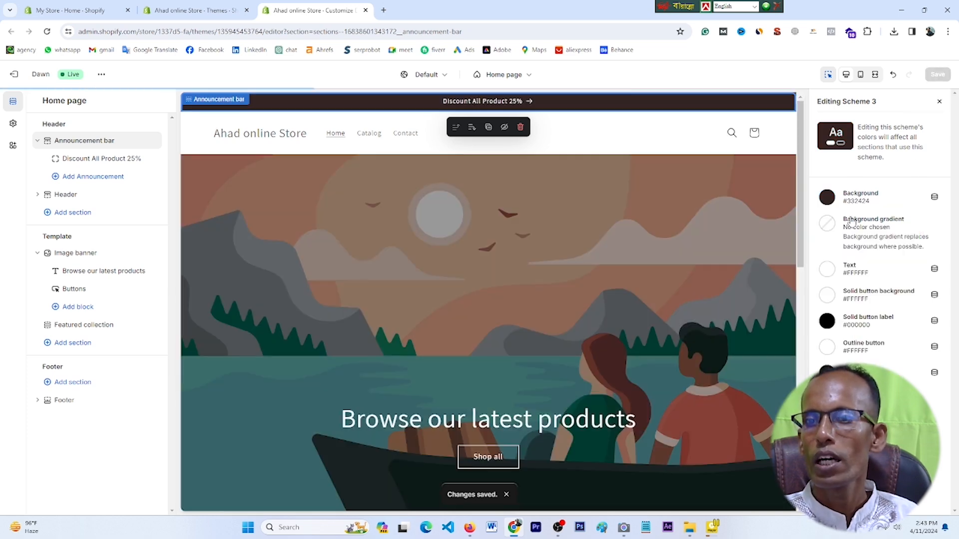
{"action": "left_click", "coordinate": [939, 102]}
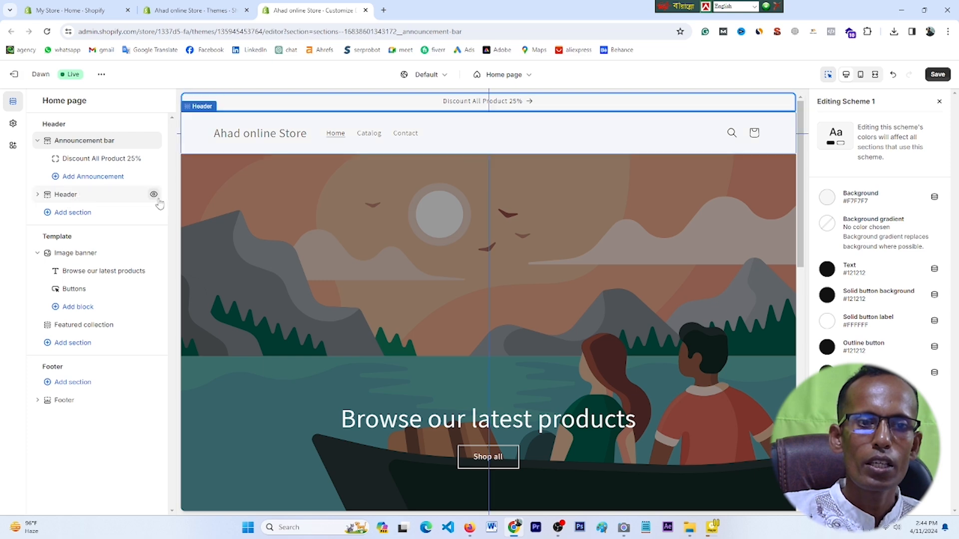
{"action": "right_click", "coordinate": [154, 195]}
{"action": "left_click", "coordinate": [153, 202]}
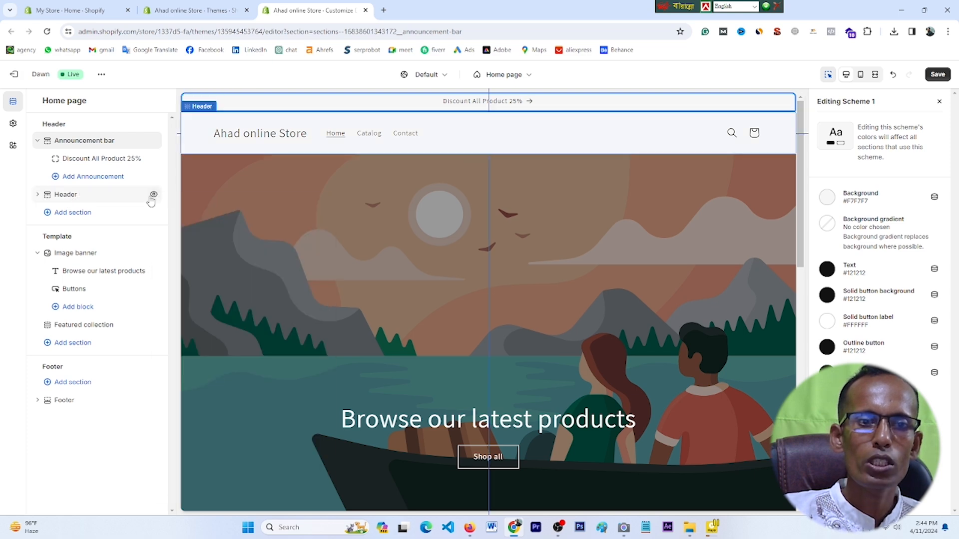
{"action": "left_click", "coordinate": [153, 195]}
{"action": "right_click", "coordinate": [152, 196]}
{"action": "left_click", "coordinate": [152, 196]}
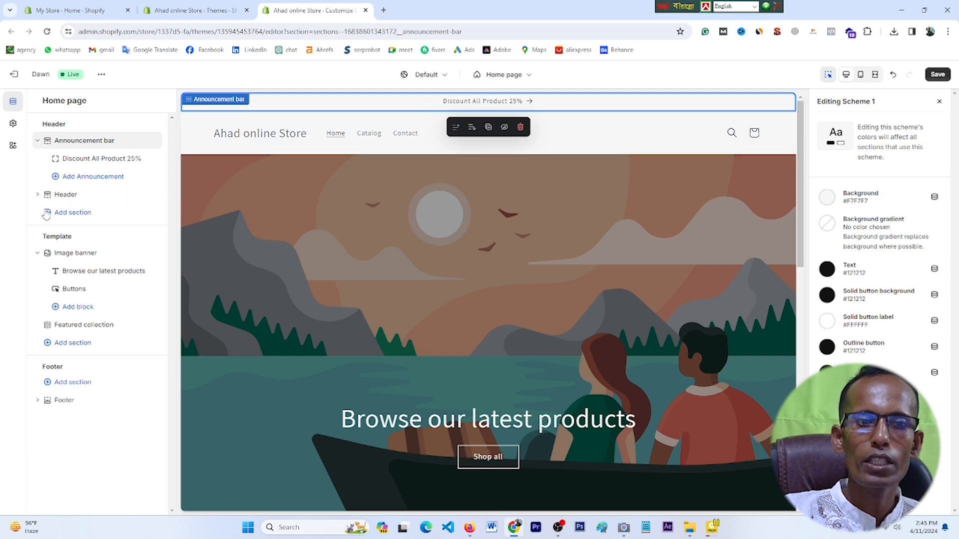
{"action": "left_click", "coordinate": [153, 194]}
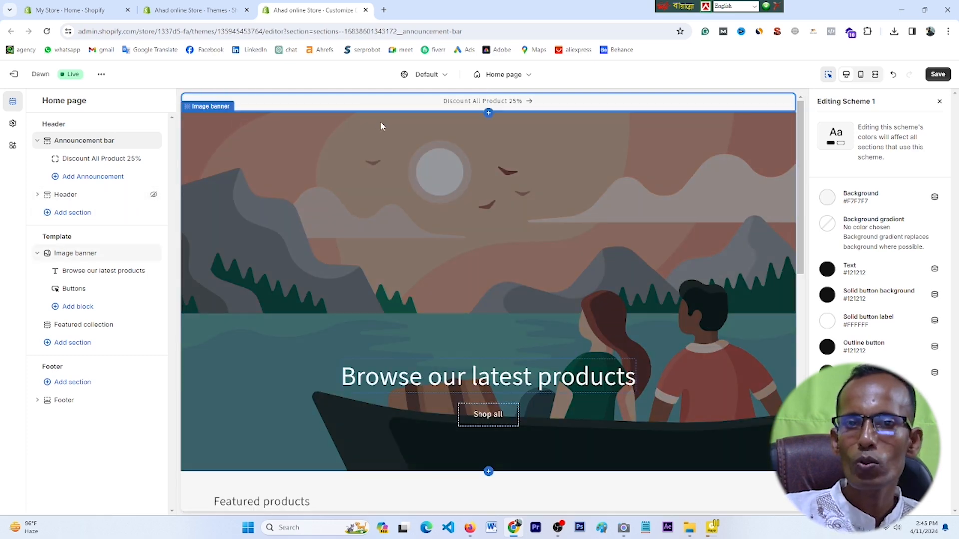
{"action": "left_click", "coordinate": [153, 195]}
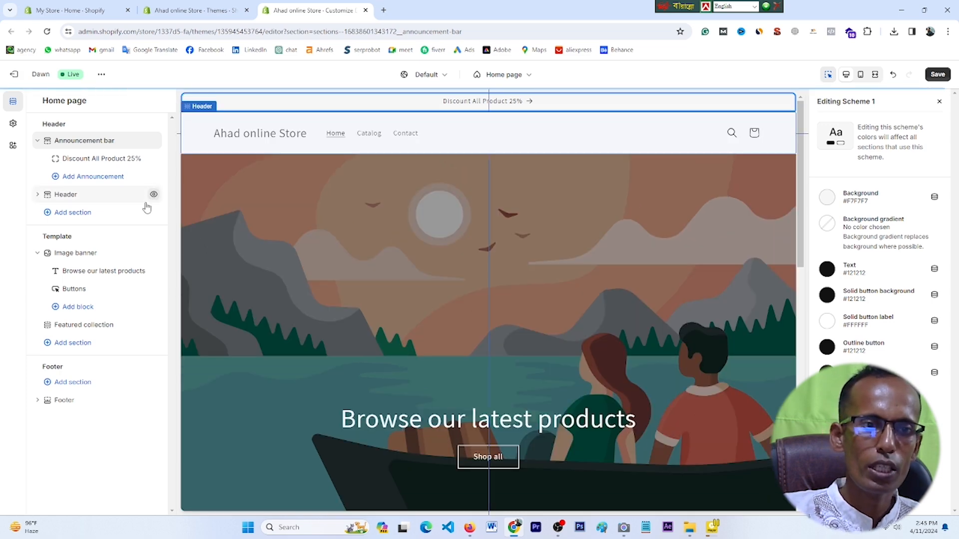
{"action": "left_click", "coordinate": [73, 214]}
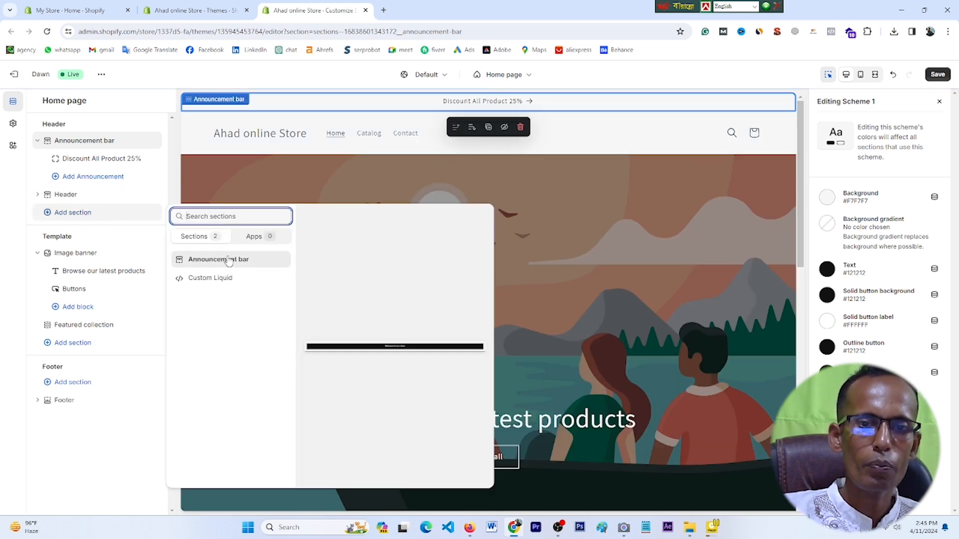
{"action": "left_click", "coordinate": [226, 185]}
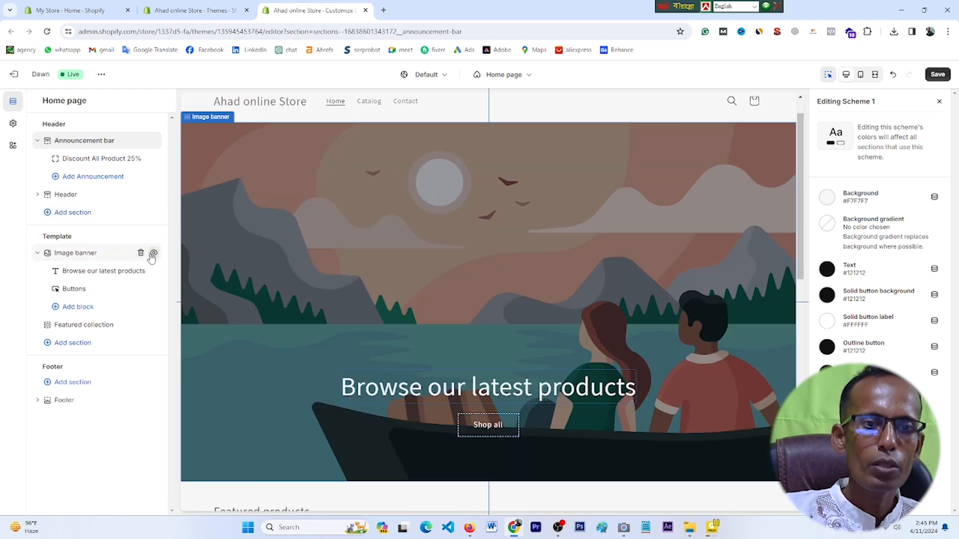
{"action": "left_click", "coordinate": [154, 254]}
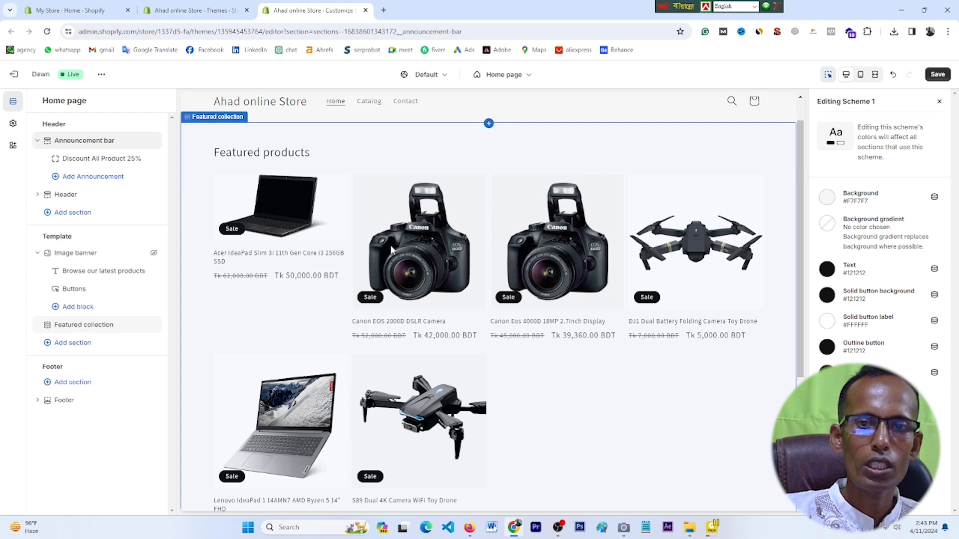
{"action": "scroll", "coordinate": [405, 198], "scroll_direction": "up", "scroll_amount": 1}
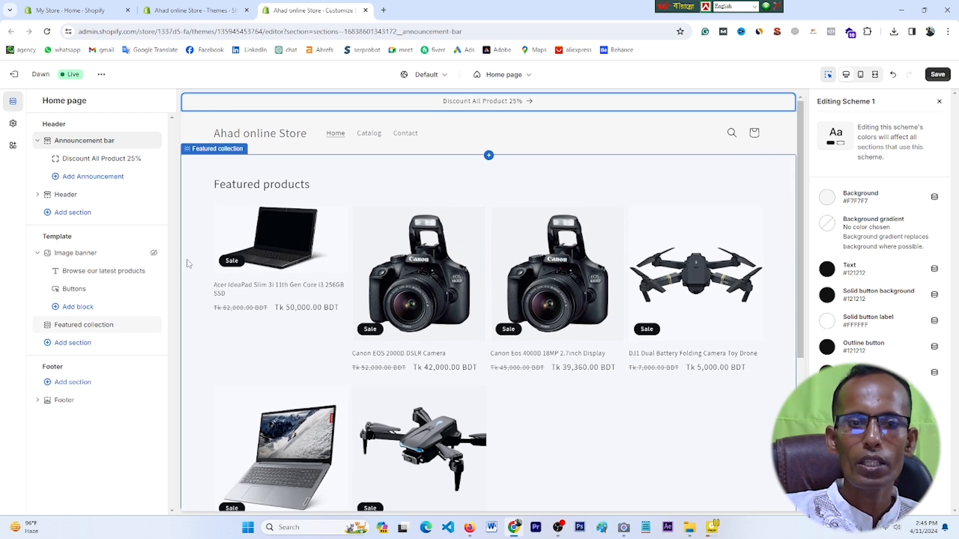
{"action": "left_click", "coordinate": [154, 254]}
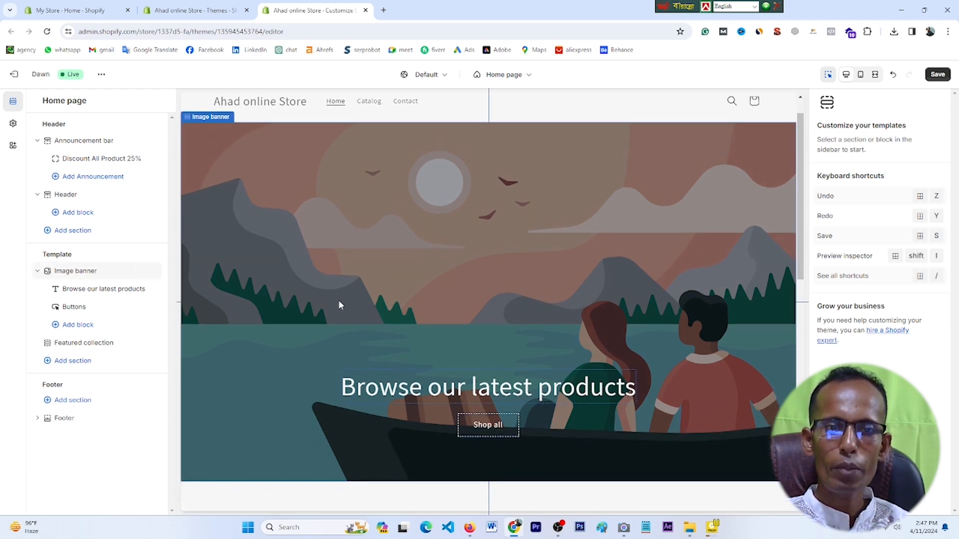
Step: Set the banner's first image to the free Cities stock photo of a smiling woman in a blazer
{"action": "left_click", "coordinate": [63, 273]}
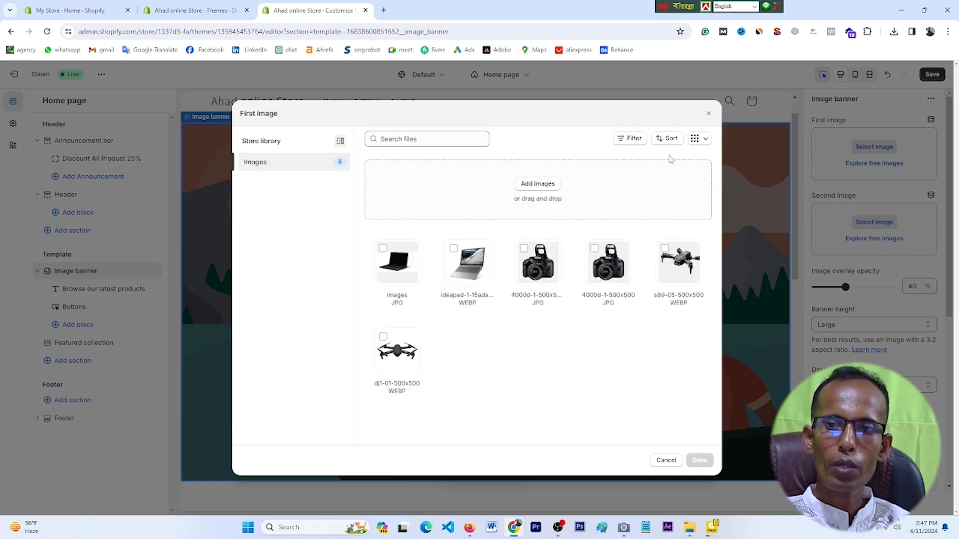
{"action": "left_click", "coordinate": [709, 114]}
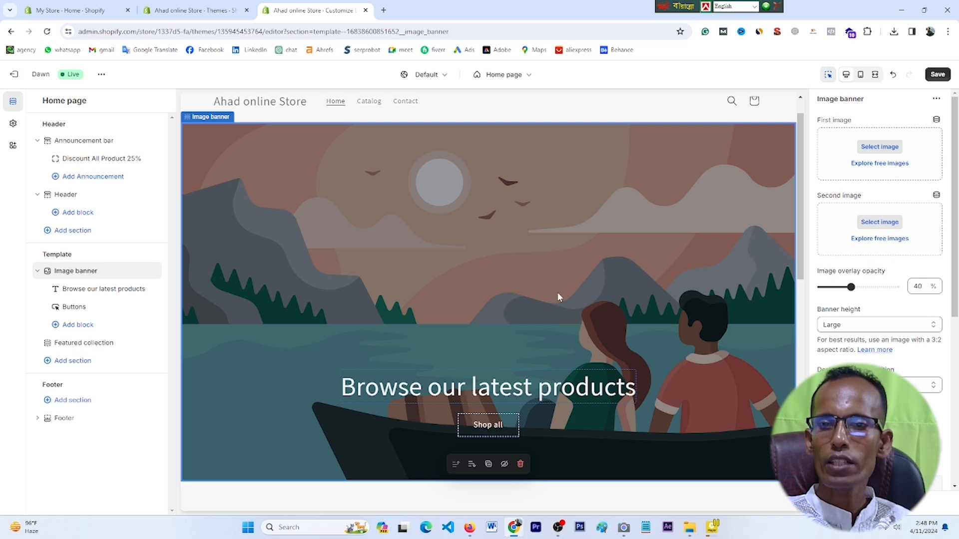
{"action": "left_click", "coordinate": [873, 165]}
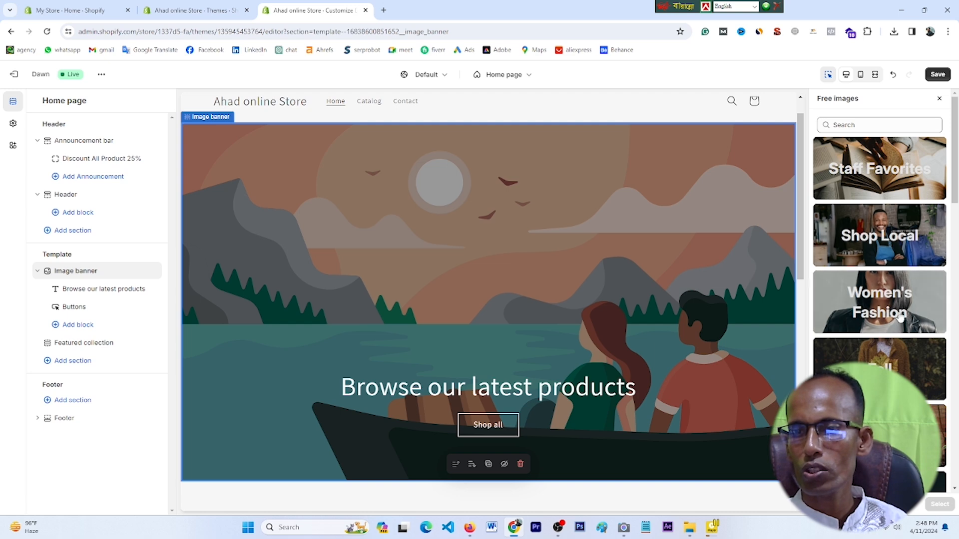
{"action": "scroll", "coordinate": [900, 317], "scroll_direction": "down", "scroll_amount": 7}
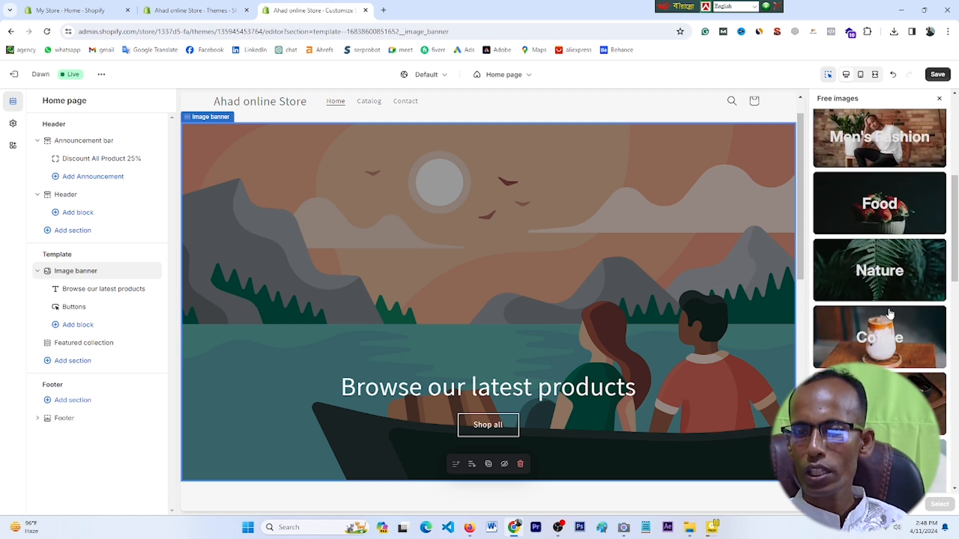
{"action": "scroll", "coordinate": [889, 313], "scroll_direction": "up", "scroll_amount": 3}
{"action": "scroll", "coordinate": [892, 317], "scroll_direction": "down", "scroll_amount": 8}
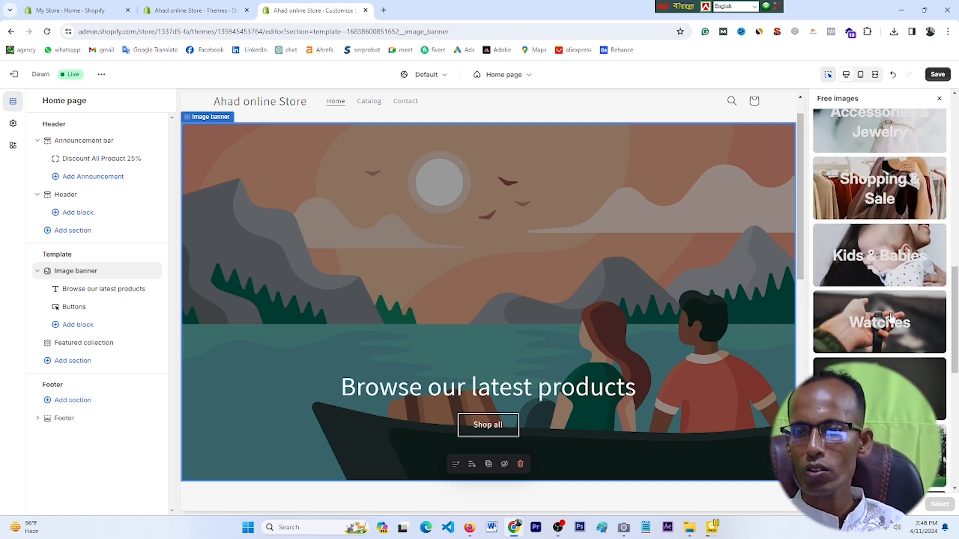
{"action": "scroll", "coordinate": [892, 317], "scroll_direction": "down", "scroll_amount": 8}
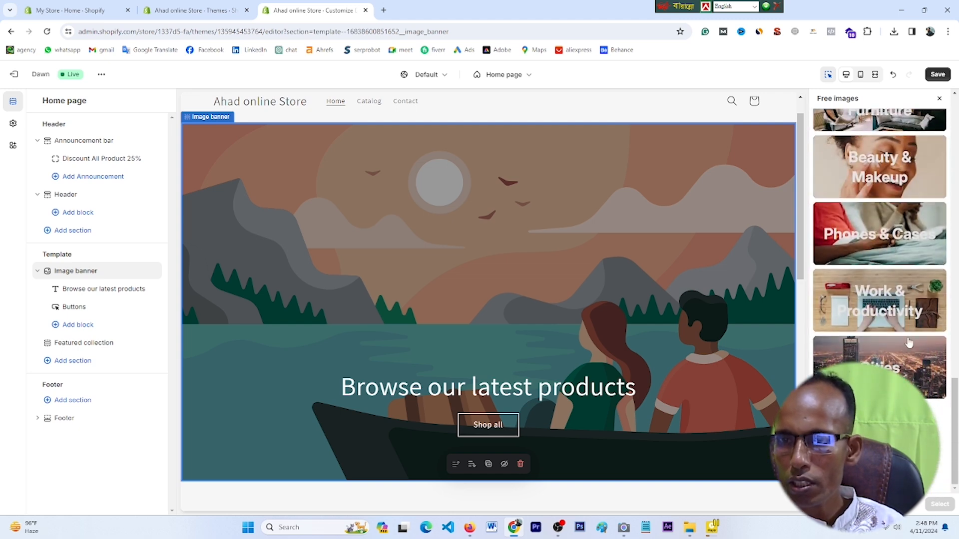
{"action": "left_click", "coordinate": [909, 343]}
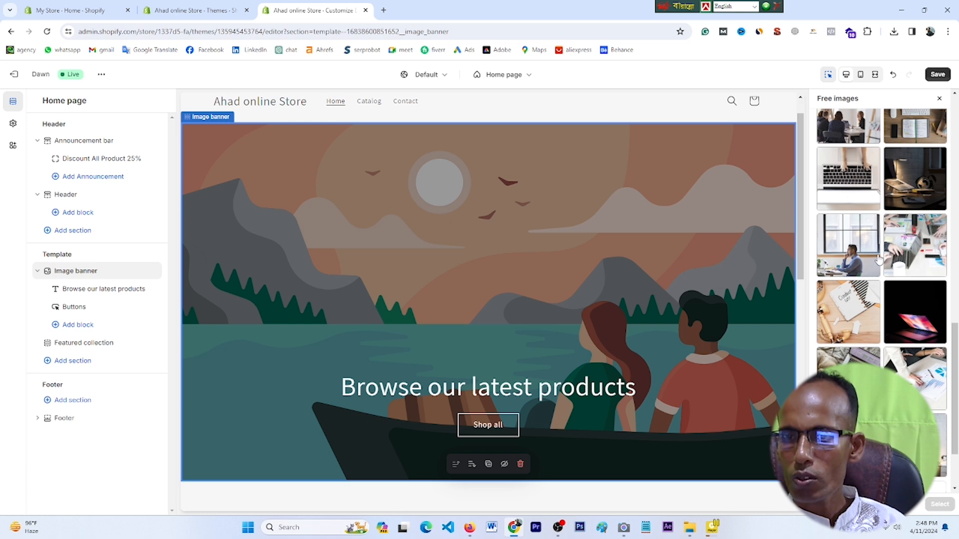
{"action": "scroll", "coordinate": [879, 259], "scroll_direction": "up", "scroll_amount": 10}
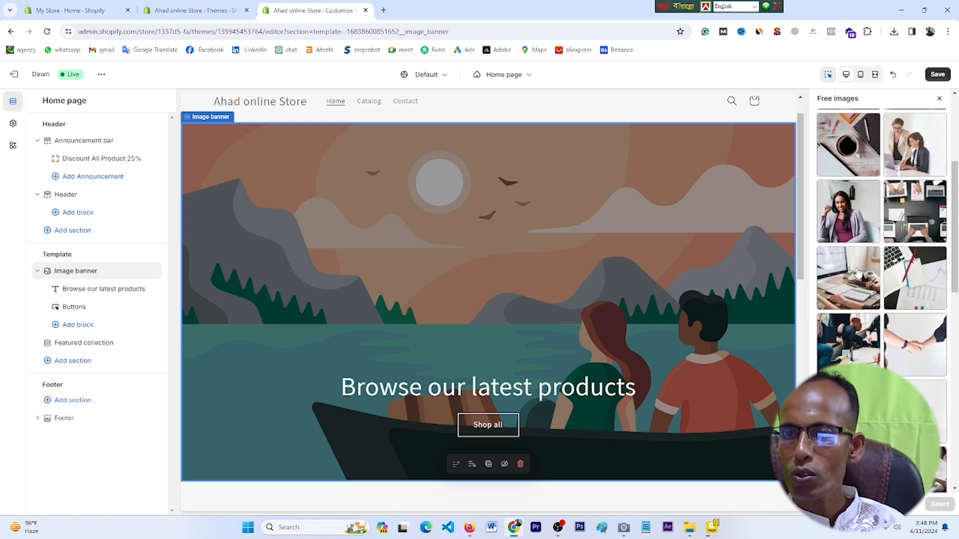
{"action": "scroll", "coordinate": [857, 273], "scroll_direction": "up", "scroll_amount": 5}
{"action": "scroll", "coordinate": [854, 269], "scroll_direction": "down", "scroll_amount": 3}
{"action": "left_click", "coordinate": [848, 270]}
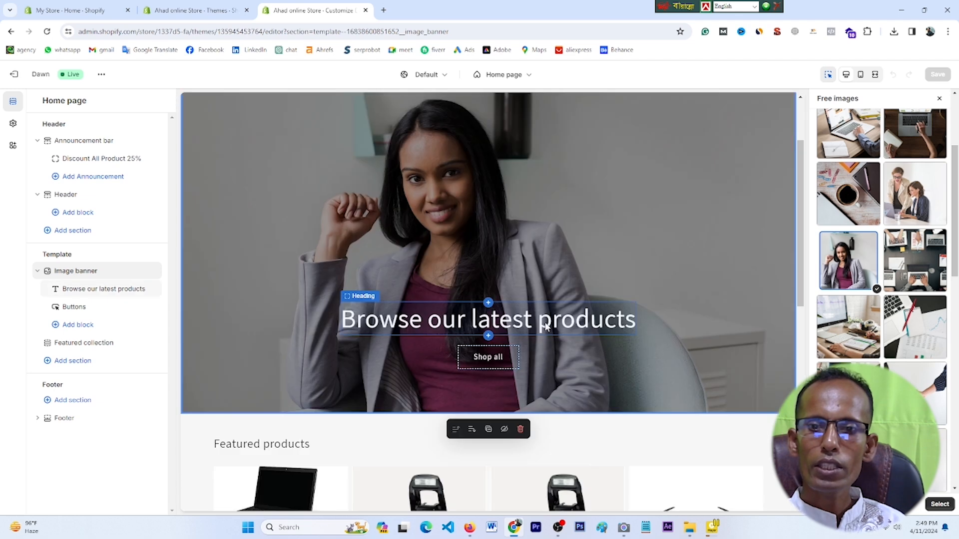
Step: Relabel the banner's Shop all button as 'Buy Now' and start choosing a product for its link
{"action": "left_click", "coordinate": [546, 326]}
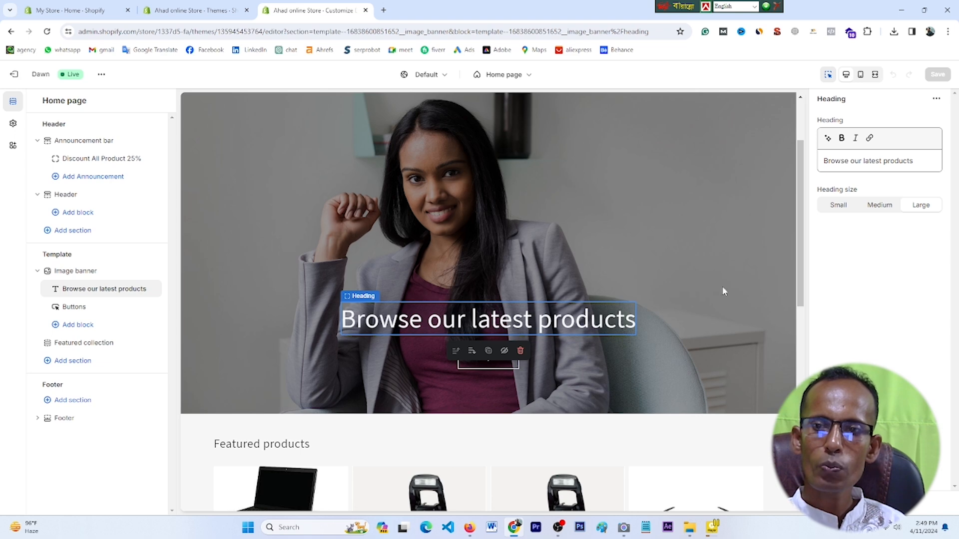
{"action": "left_click", "coordinate": [897, 162]}
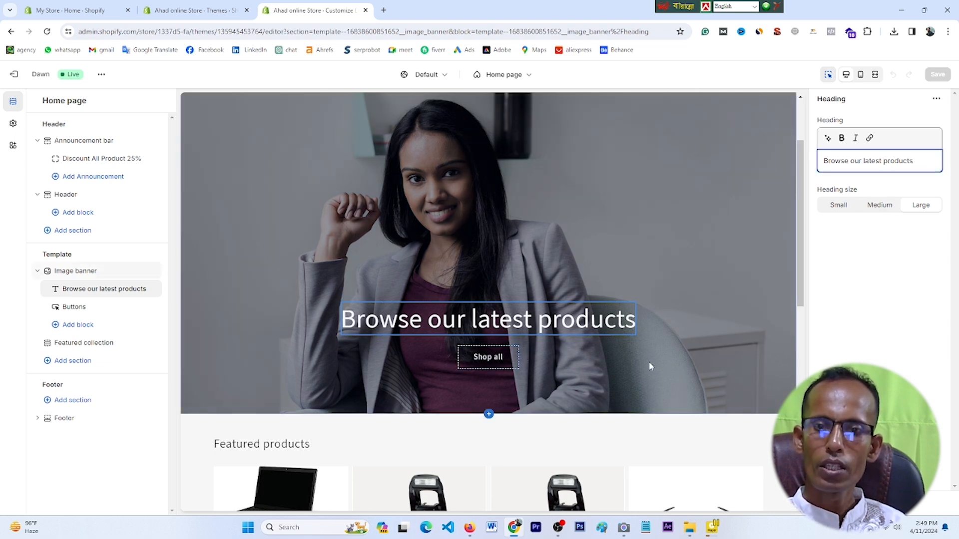
{"action": "left_click", "coordinate": [502, 361]}
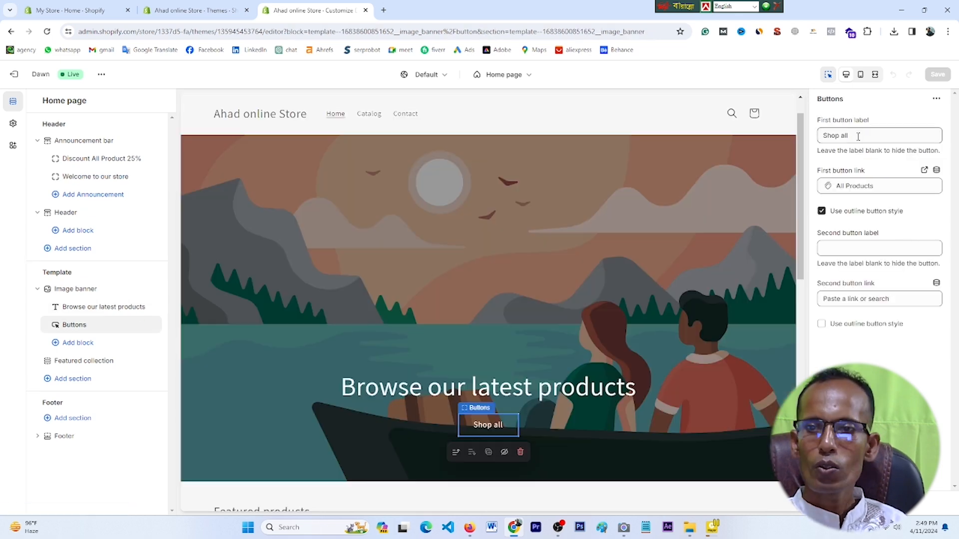
{"action": "left_click_drag", "start_coordinate": [848, 136], "coordinate": [827, 136]}
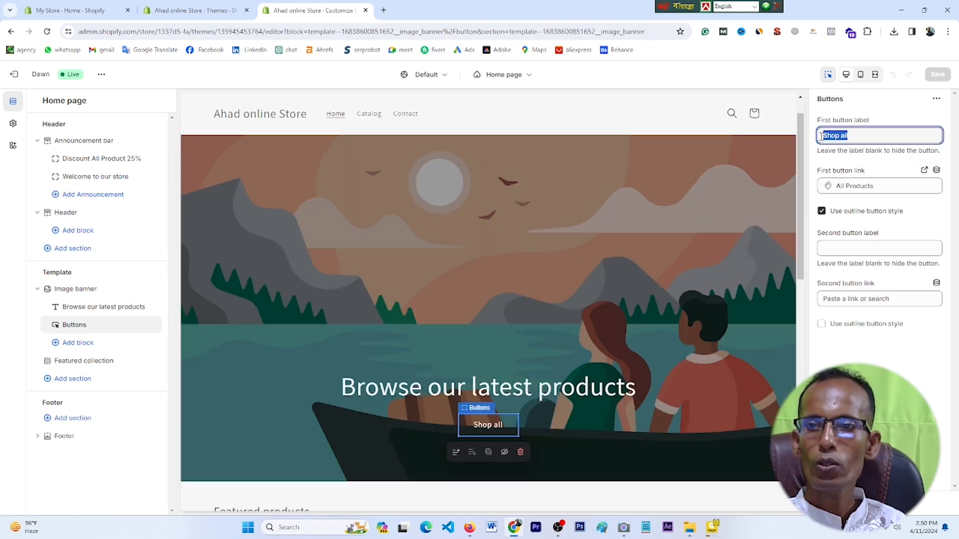
{"action": "type", "text": "Buy Now"}
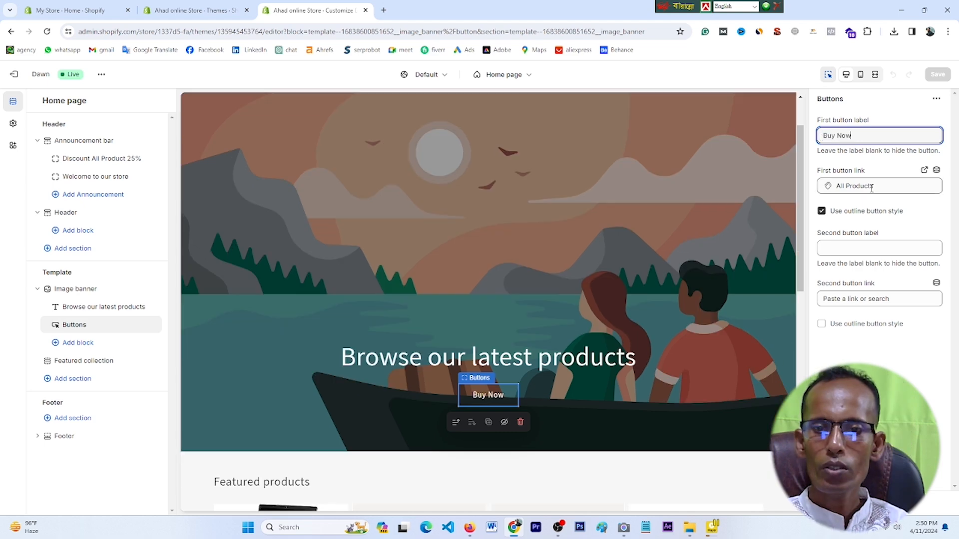
{"action": "left_click", "coordinate": [877, 186]}
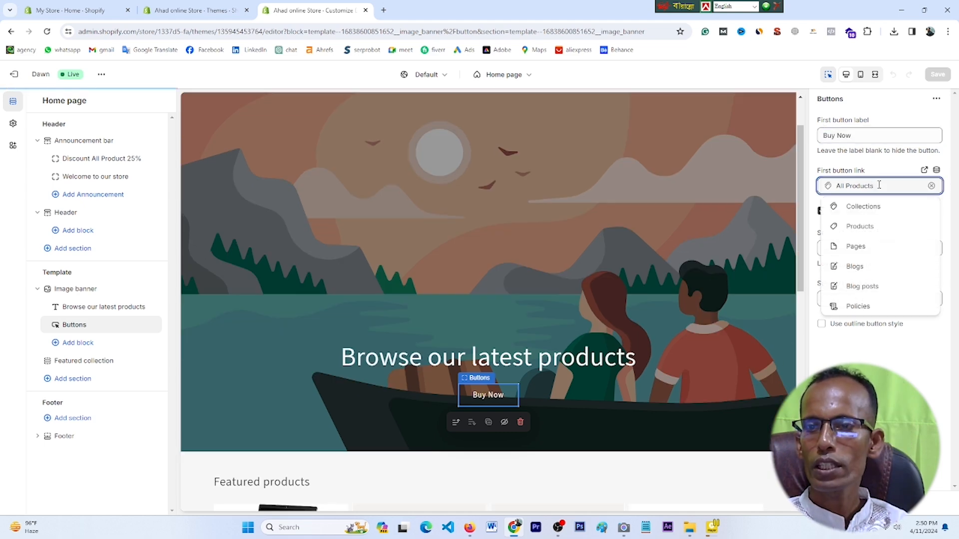
{"action": "left_click", "coordinate": [875, 227]}
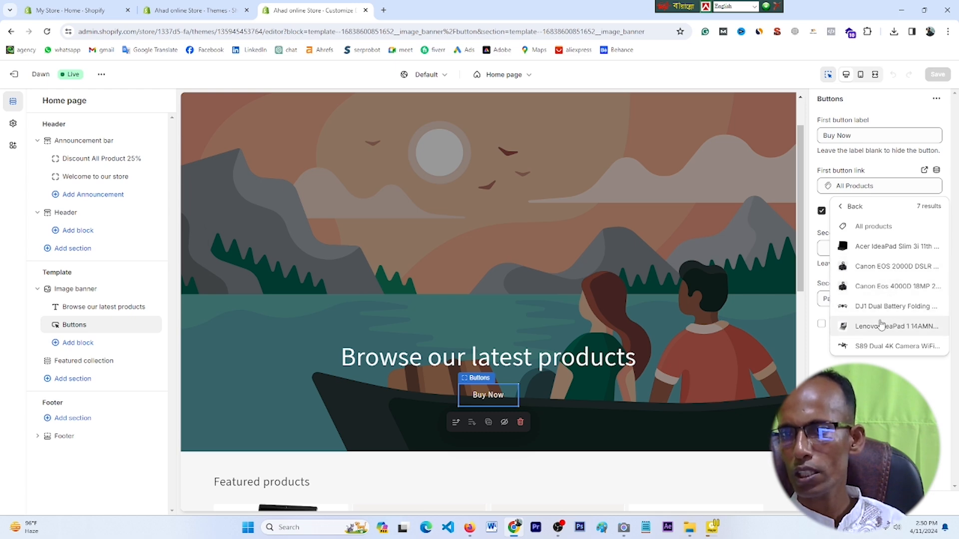
Step: Link the Buy Now button to the S89 drone and preview that product page, then return home
{"action": "left_click", "coordinate": [879, 345]}
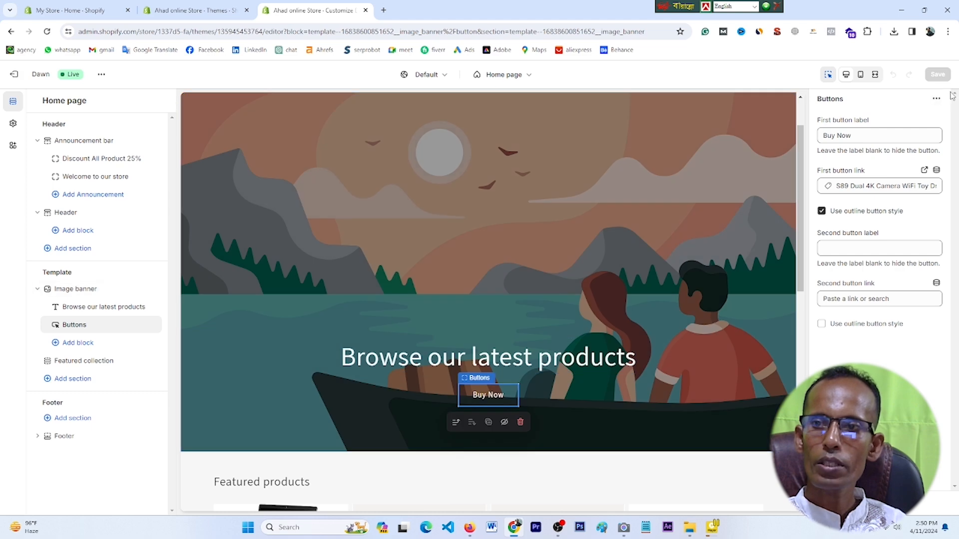
{"action": "left_click", "coordinate": [488, 395]}
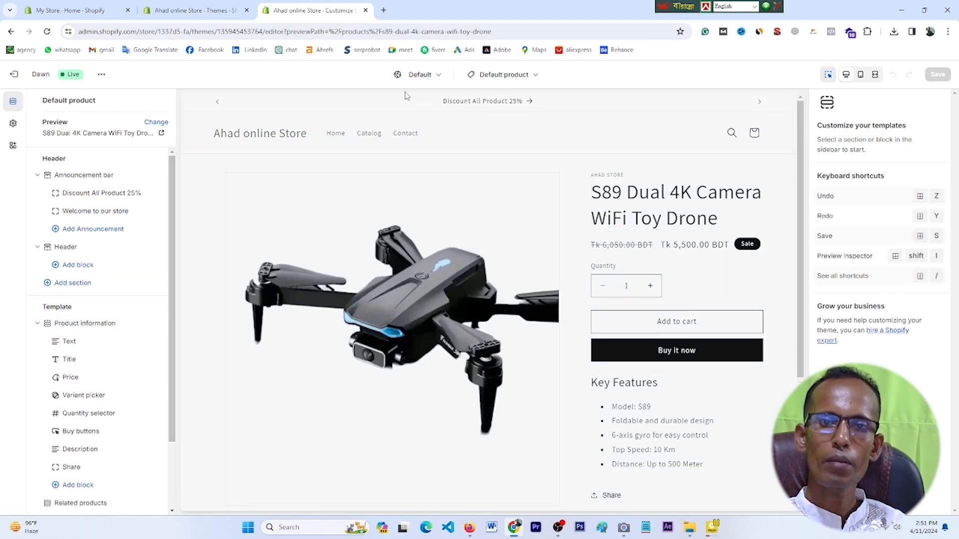
{"action": "left_click", "coordinate": [191, 2]}
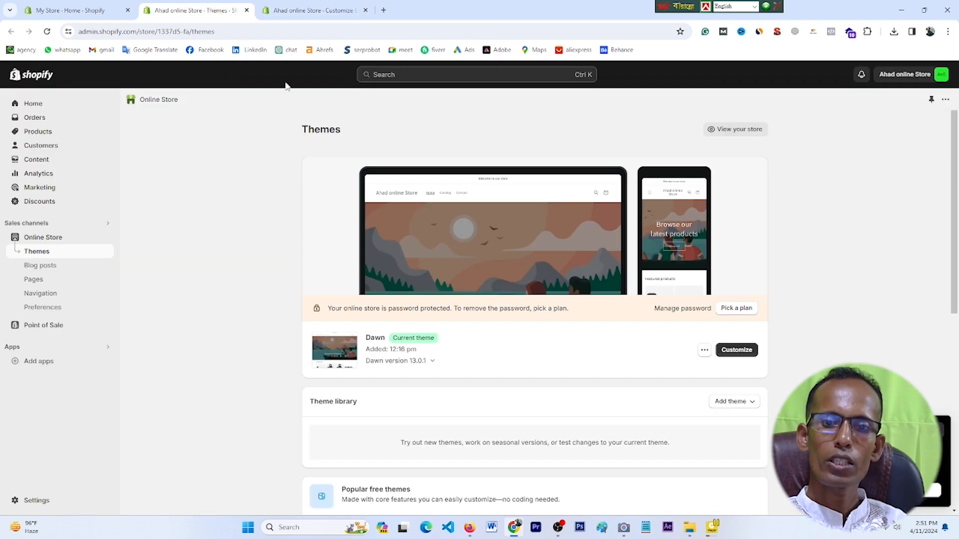
{"action": "left_click", "coordinate": [315, 6]}
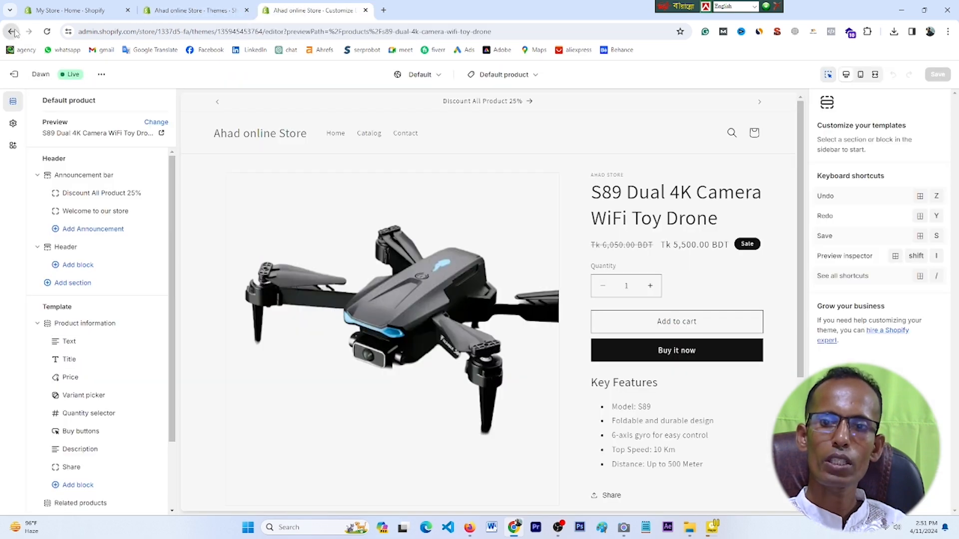
{"action": "left_click", "coordinate": [12, 31]}
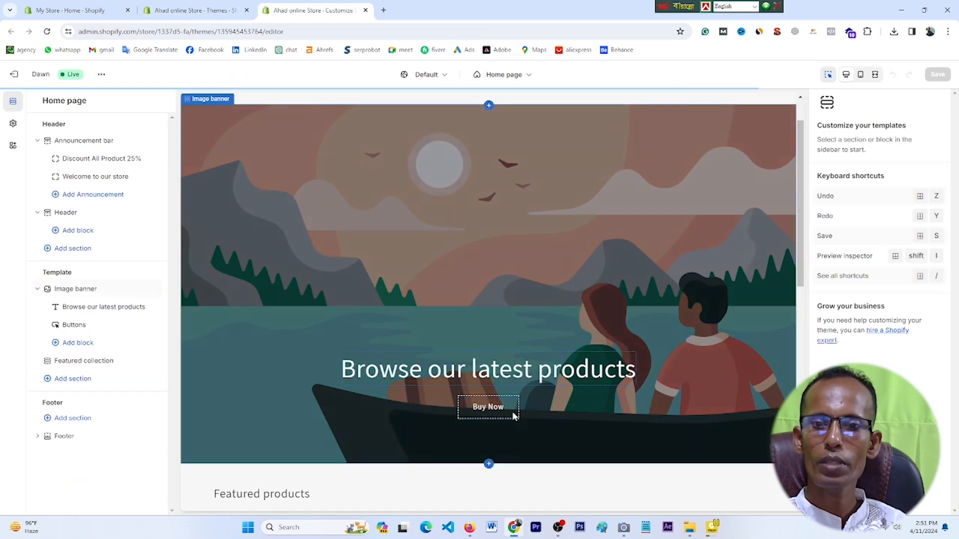
Step: Change the Buy Now button's link to Products > All products
{"action": "left_click", "coordinate": [492, 411]}
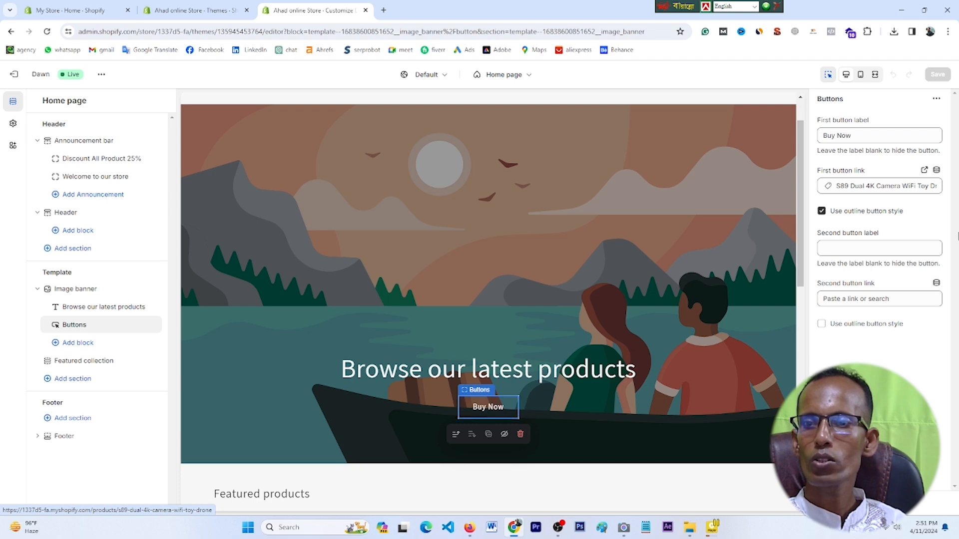
{"action": "left_click", "coordinate": [875, 187]}
{"action": "left_click", "coordinate": [867, 228]}
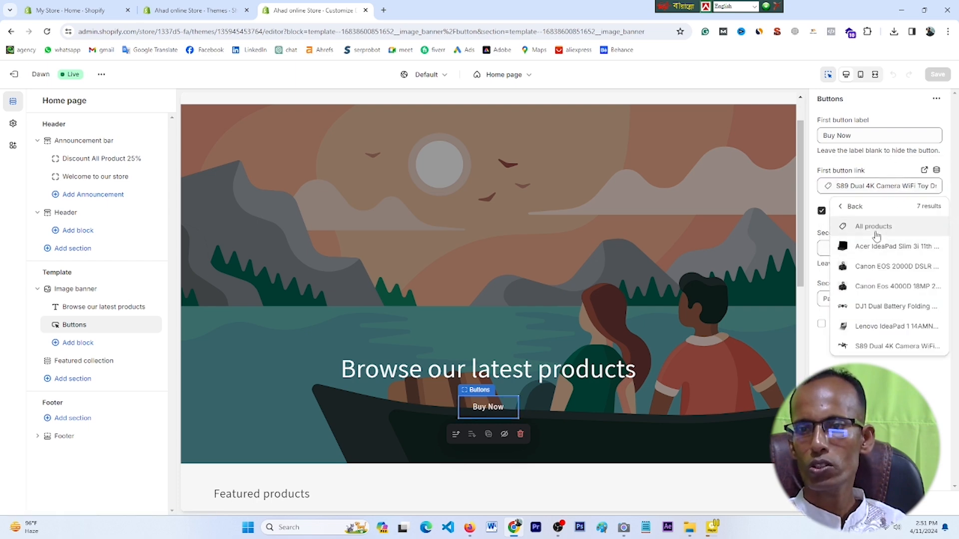
{"action": "left_click", "coordinate": [875, 235]}
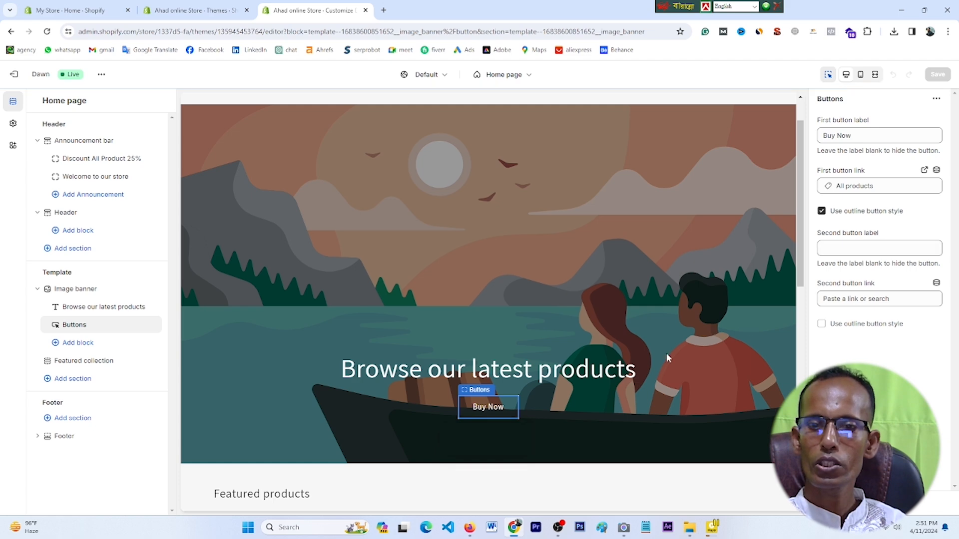
{"action": "scroll", "coordinate": [453, 257], "scroll_direction": "up", "scroll_amount": 1}
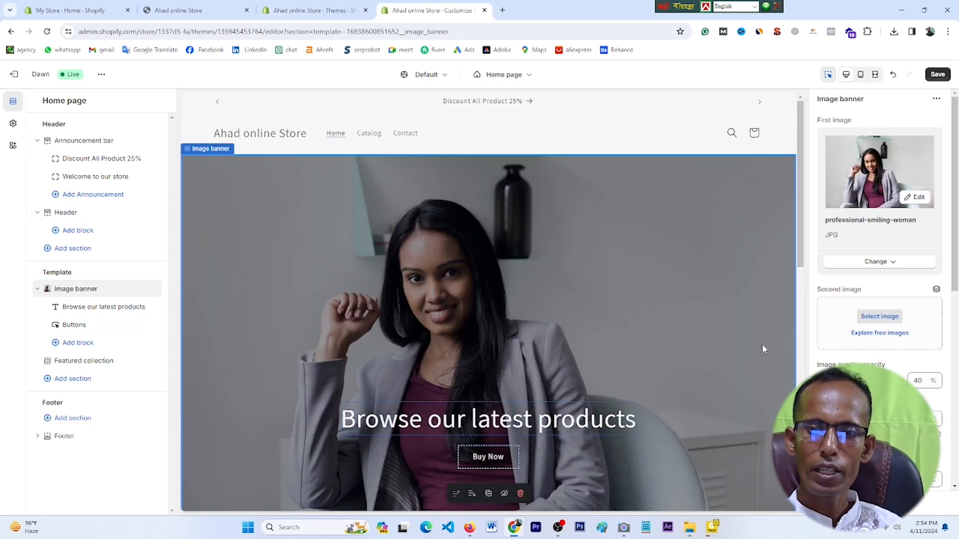
Step: Save the theme and reload the live storefront to check the smiling-woman hero banner with Buy Now
{"action": "left_click", "coordinate": [936, 75]}
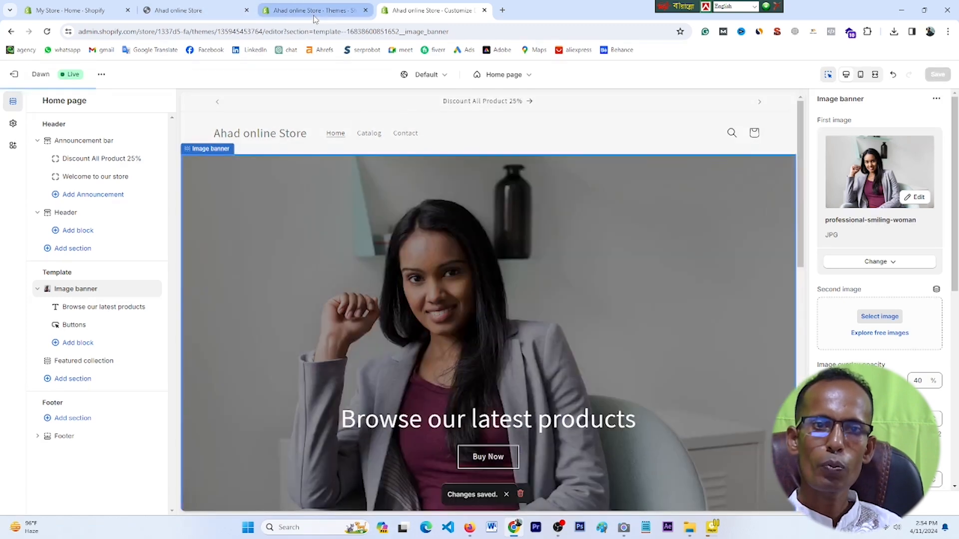
{"action": "left_click", "coordinate": [182, 9]}
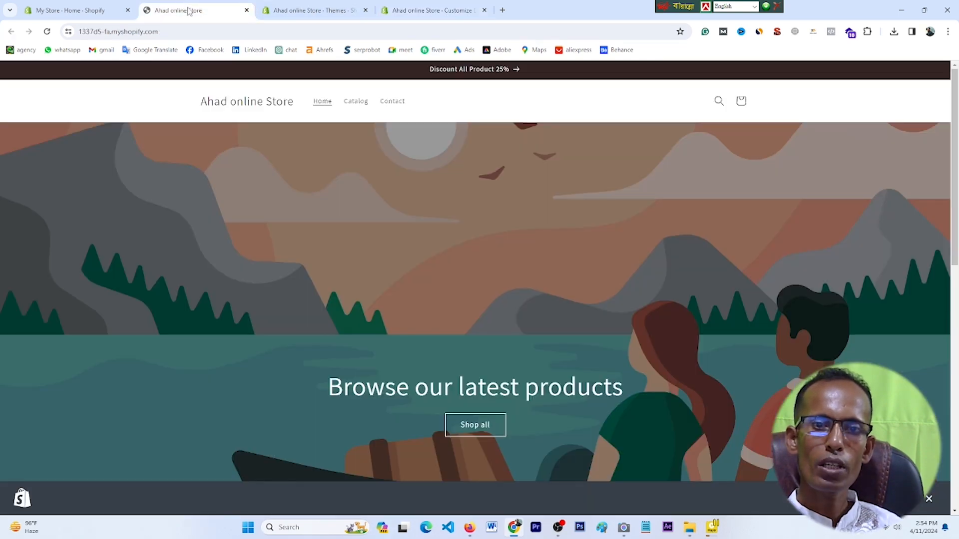
{"action": "left_click", "coordinate": [47, 32]}
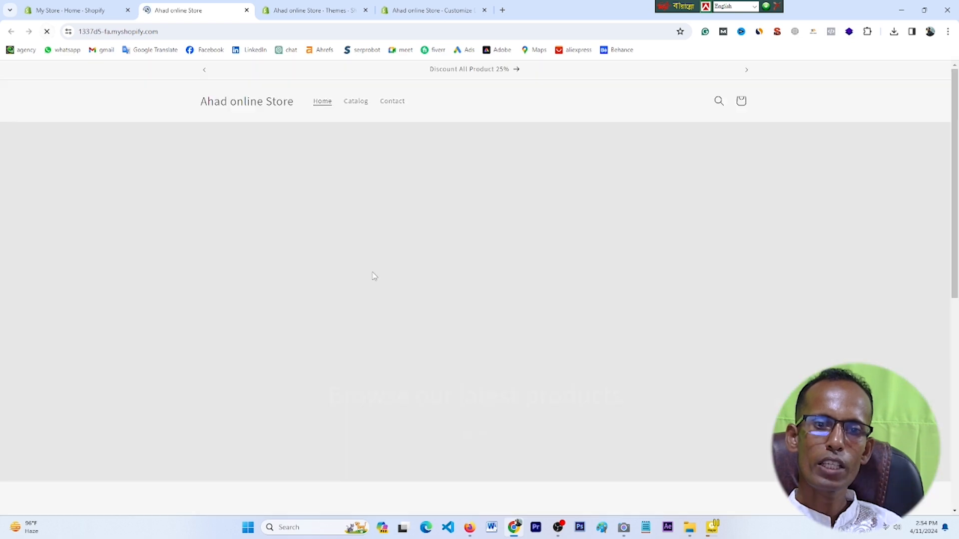
{"action": "scroll", "coordinate": [543, 345], "scroll_direction": "down", "scroll_amount": 4}
{"action": "scroll", "coordinate": [542, 344], "scroll_direction": "up", "scroll_amount": 4}
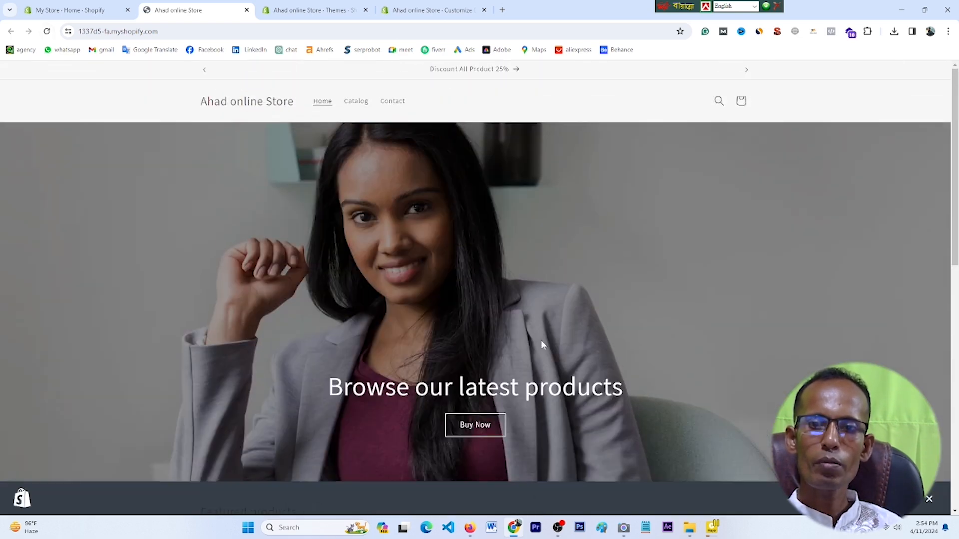
{"action": "scroll", "coordinate": [579, 285], "scroll_direction": "down", "scroll_amount": 2}
{"action": "scroll", "coordinate": [579, 290], "scroll_direction": "up", "scroll_amount": 2}
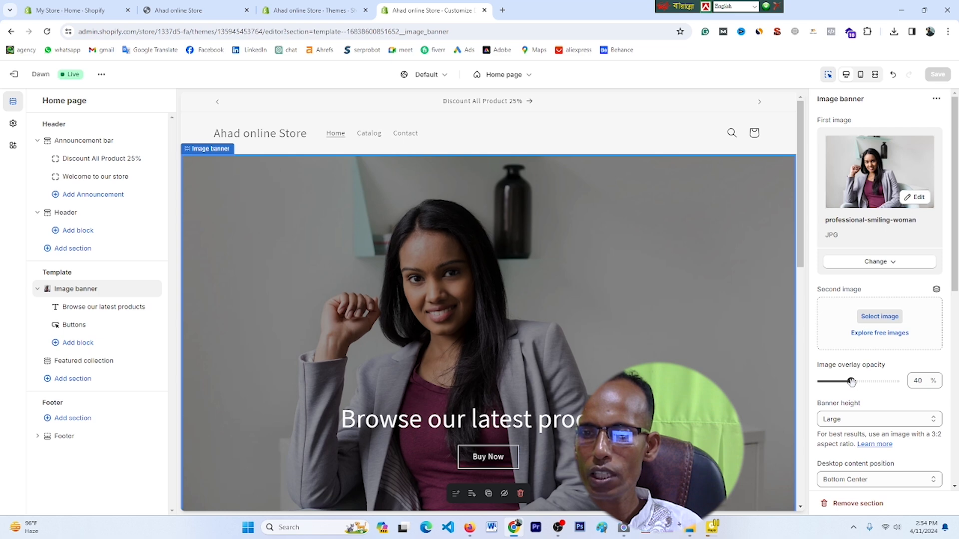
Step: Raise the image overlay opacity to 50% and set the banner height to Medium
{"action": "mouse_move", "coordinate": [852, 382]}
{"action": "left_mouse_down"}
{"action": "mouse_move", "coordinate": [894, 382]}
{"action": "mouse_move", "coordinate": [858, 381]}
{"action": "left_mouse_up"}
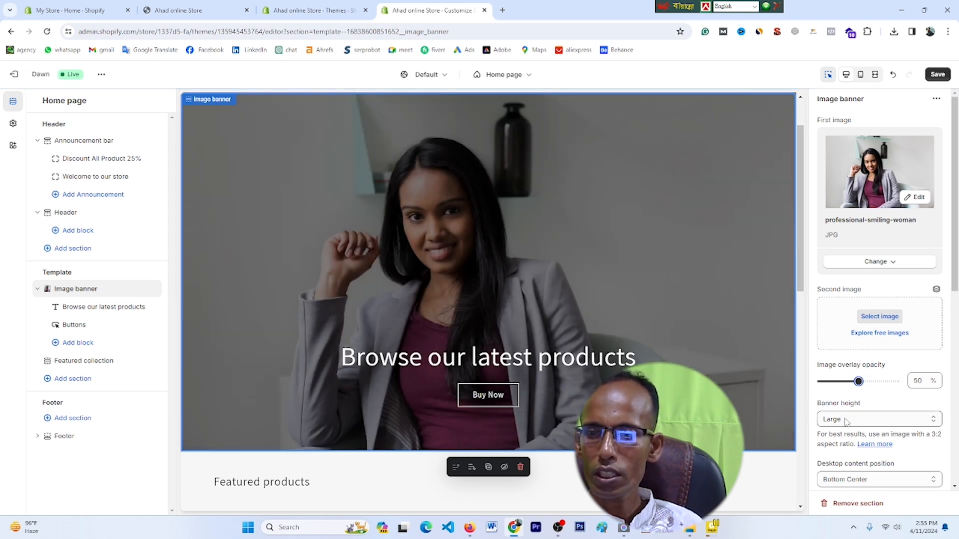
{"action": "left_click", "coordinate": [936, 423]}
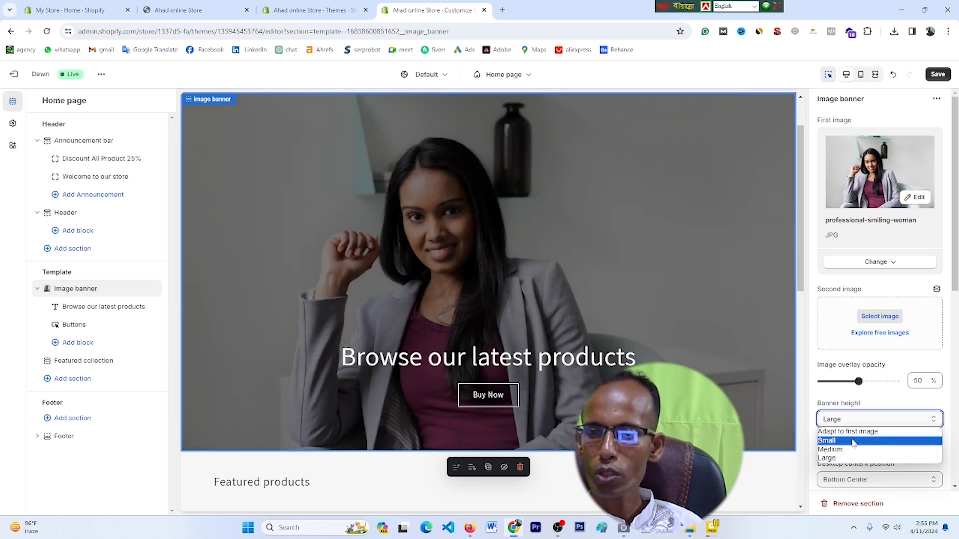
{"action": "left_click", "coordinate": [832, 443]}
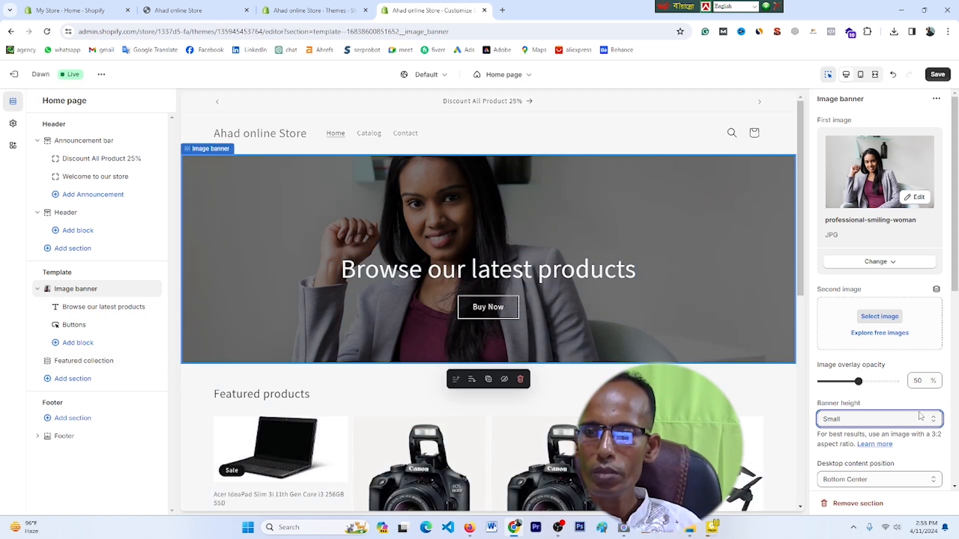
{"action": "left_click", "coordinate": [935, 424]}
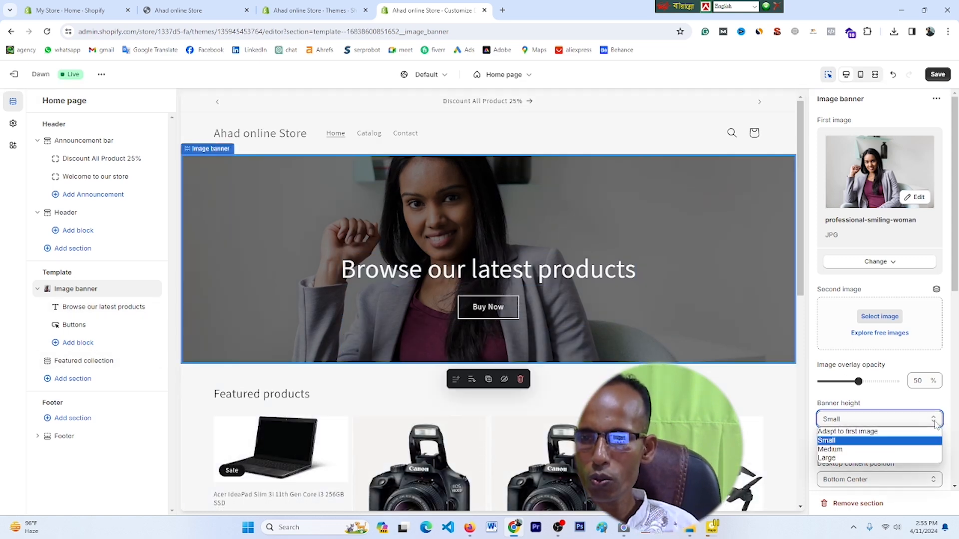
{"action": "left_click", "coordinate": [864, 453]}
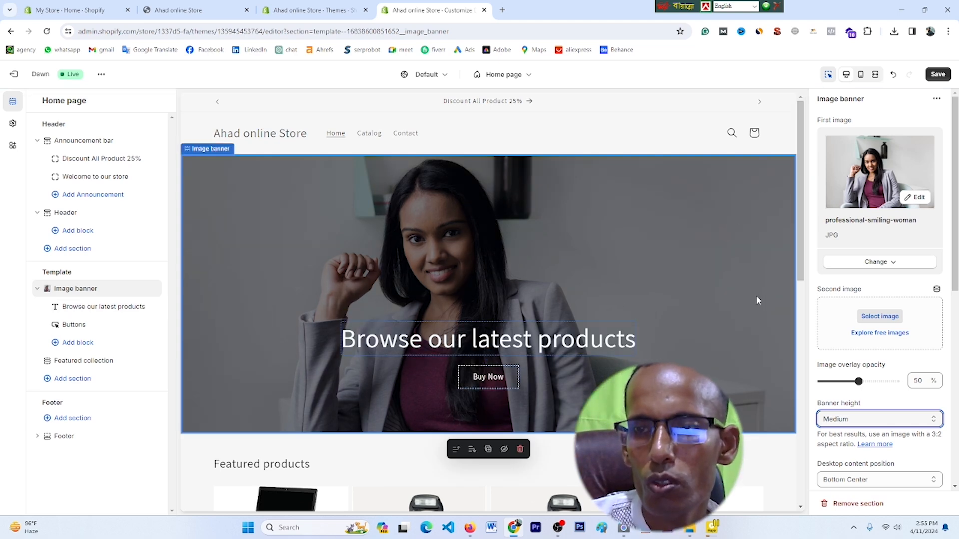
{"action": "scroll", "coordinate": [758, 300], "scroll_direction": "down", "scroll_amount": 4}
{"action": "scroll", "coordinate": [847, 469], "scroll_direction": "down", "scroll_amount": 1}
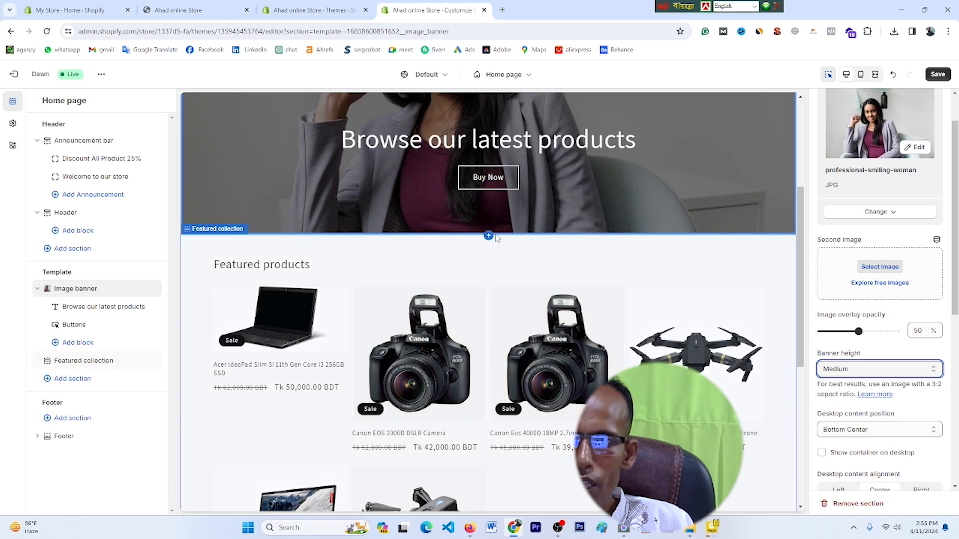
{"action": "left_click", "coordinate": [934, 376]}
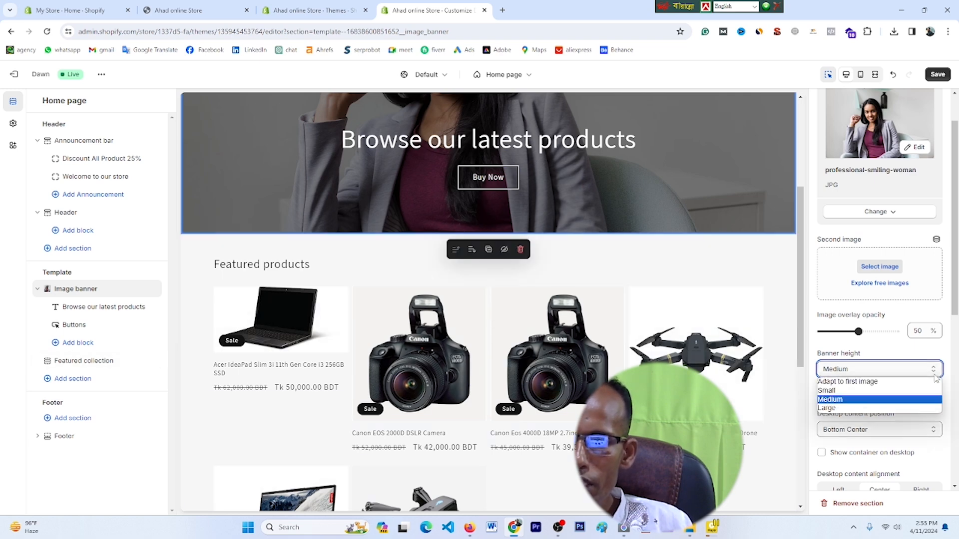
{"action": "left_click", "coordinate": [841, 404]}
Step: Try Middle Right as the desktop content position, then return it to Bottom Center
{"action": "left_click", "coordinate": [935, 432]}
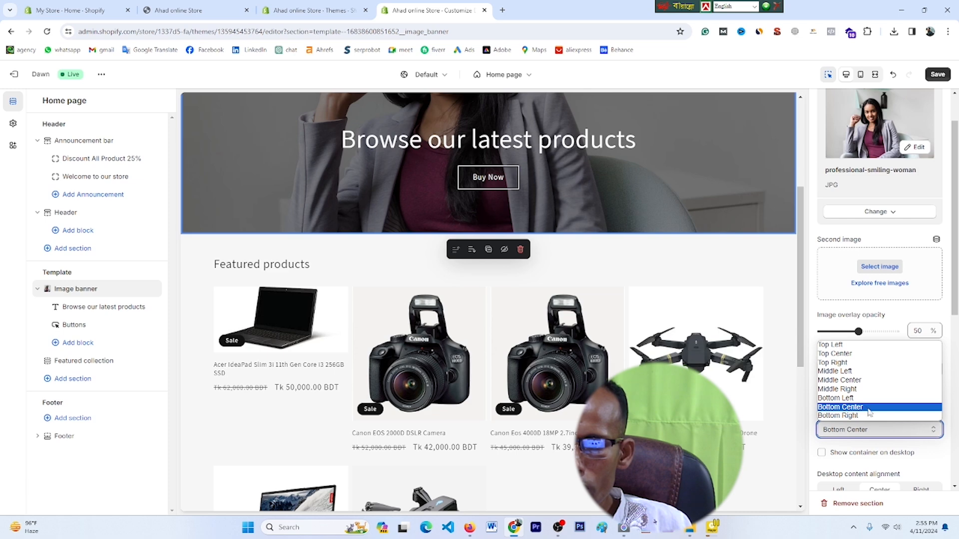
{"action": "left_click", "coordinate": [838, 389]}
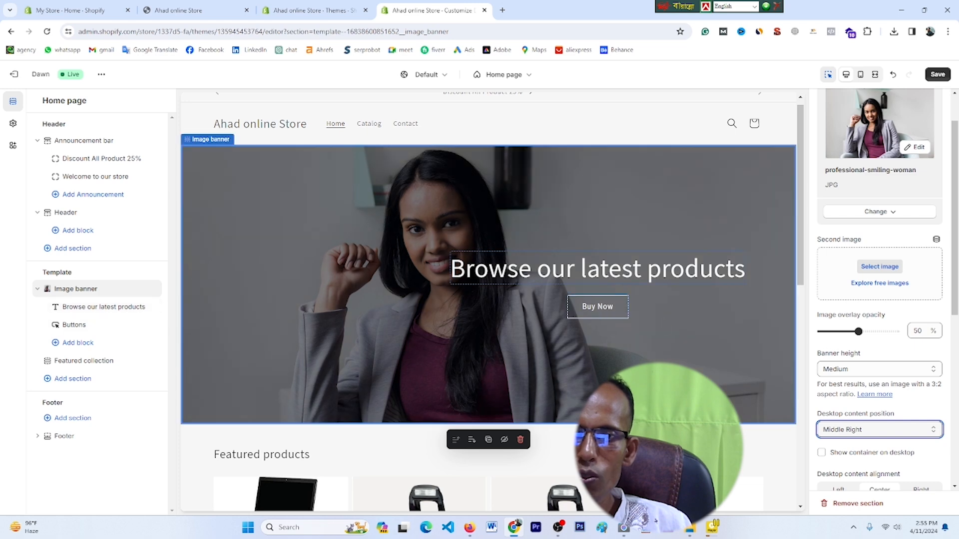
{"action": "scroll", "coordinate": [600, 305], "scroll_direction": "down", "scroll_amount": 4}
{"action": "left_click", "coordinate": [879, 430]}
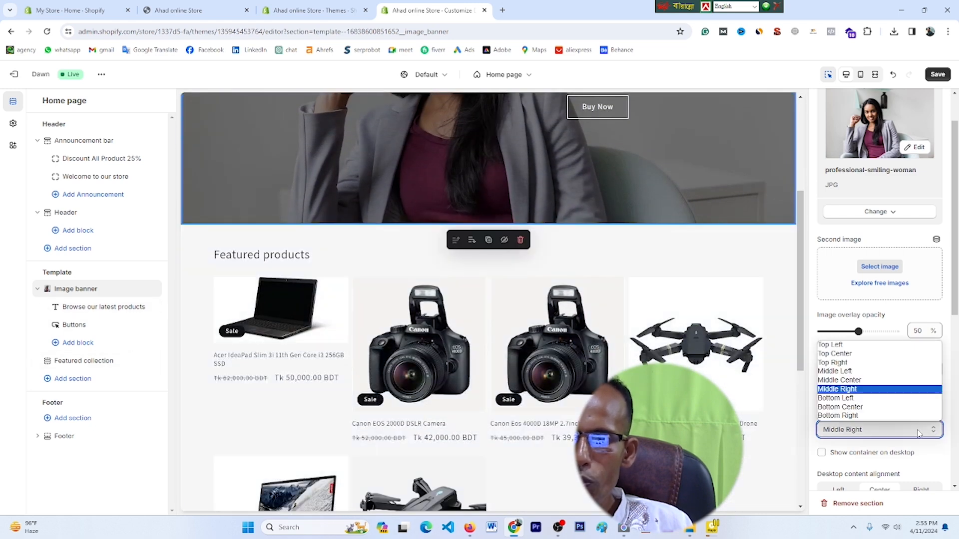
{"action": "left_click", "coordinate": [849, 407]}
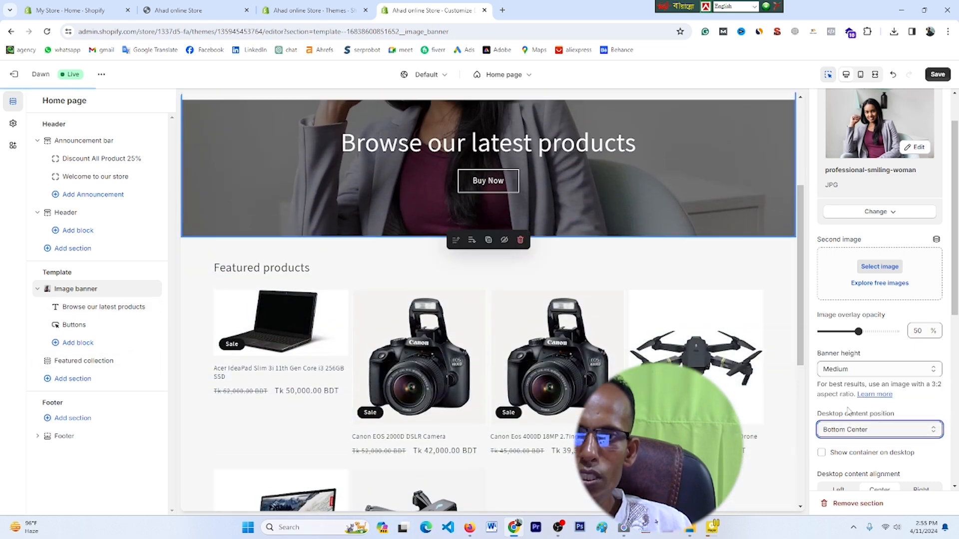
Step: Set the banner's desktop content alignment to Left
{"action": "scroll", "coordinate": [524, 338], "scroll_direction": "down", "scroll_amount": 5}
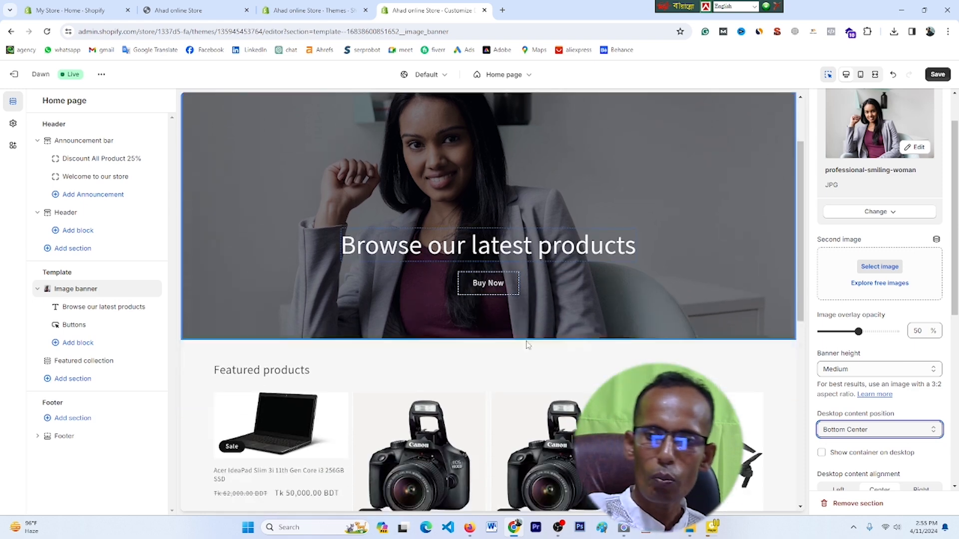
{"action": "scroll", "coordinate": [849, 415], "scroll_direction": "down", "scroll_amount": 3}
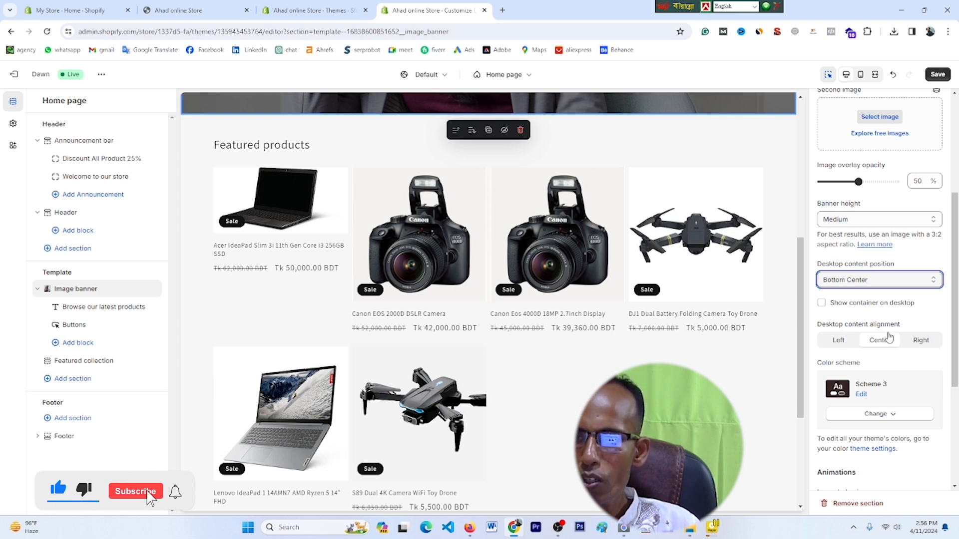
{"action": "left_click", "coordinate": [839, 340]}
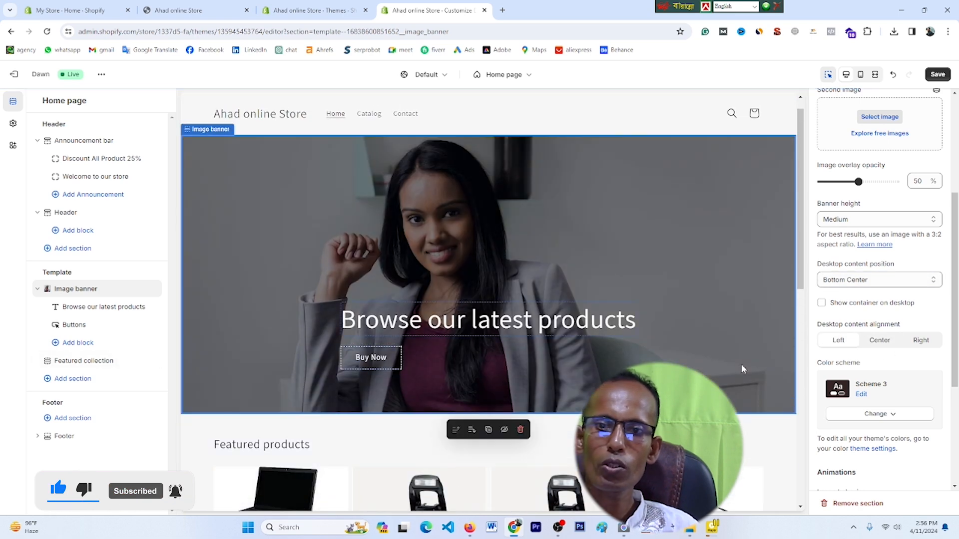
{"action": "scroll", "coordinate": [879, 413], "scroll_direction": "down", "scroll_amount": 2}
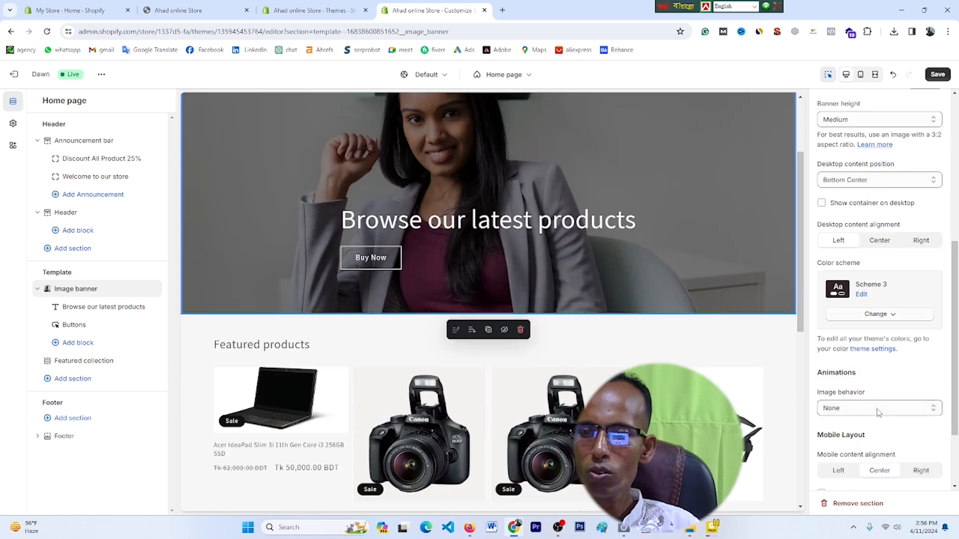
{"action": "scroll", "coordinate": [879, 412], "scroll_direction": "down", "scroll_amount": 2}
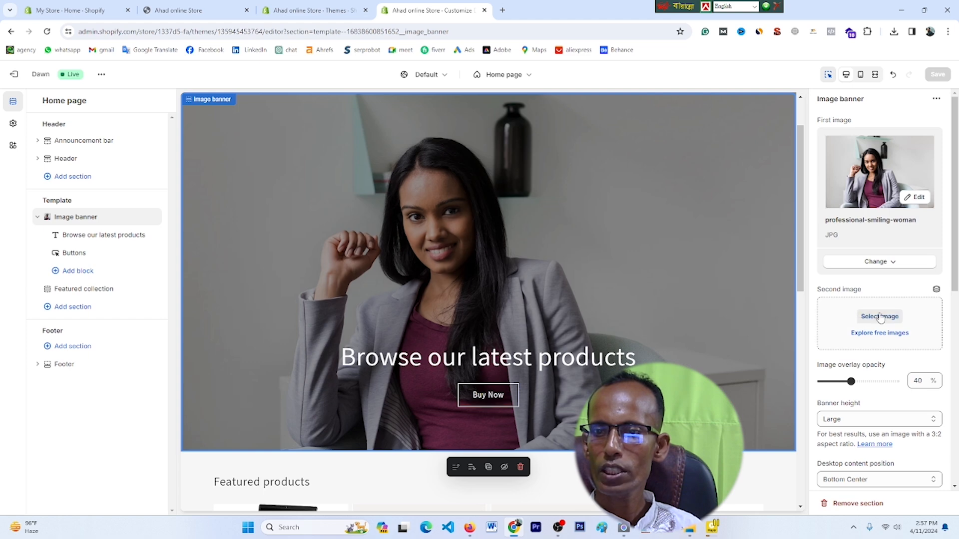
Step: Try the Shopping & Sale laptop photo as the banner's second image, then undo it
{"action": "left_click", "coordinate": [874, 334]}
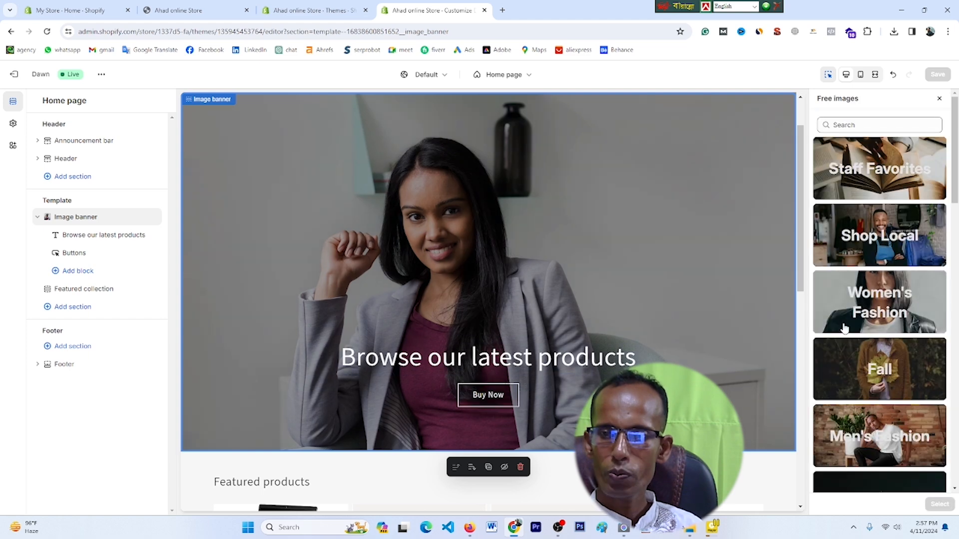
{"action": "scroll", "coordinate": [858, 381], "scroll_direction": "down", "scroll_amount": 8}
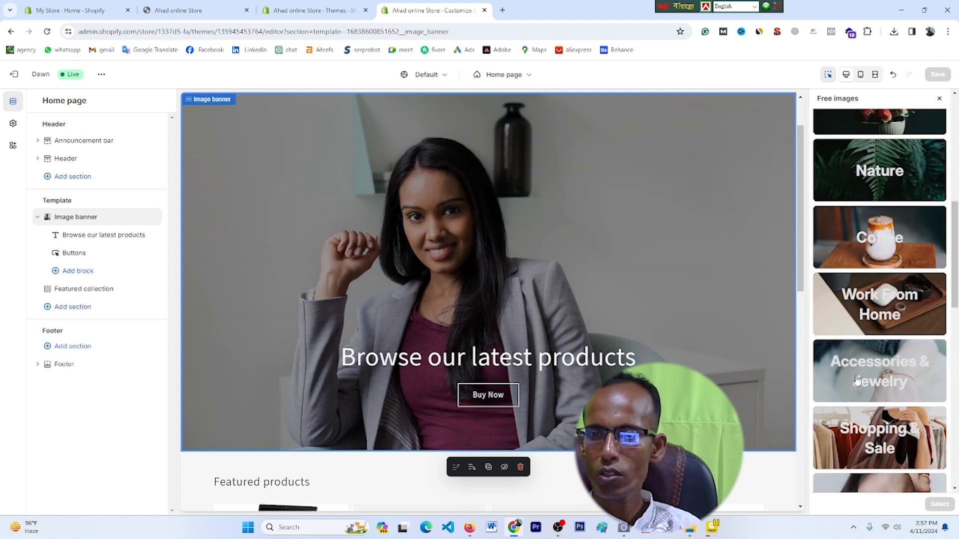
{"action": "scroll", "coordinate": [857, 381], "scroll_direction": "down", "scroll_amount": 3}
{"action": "left_click", "coordinate": [863, 314]}
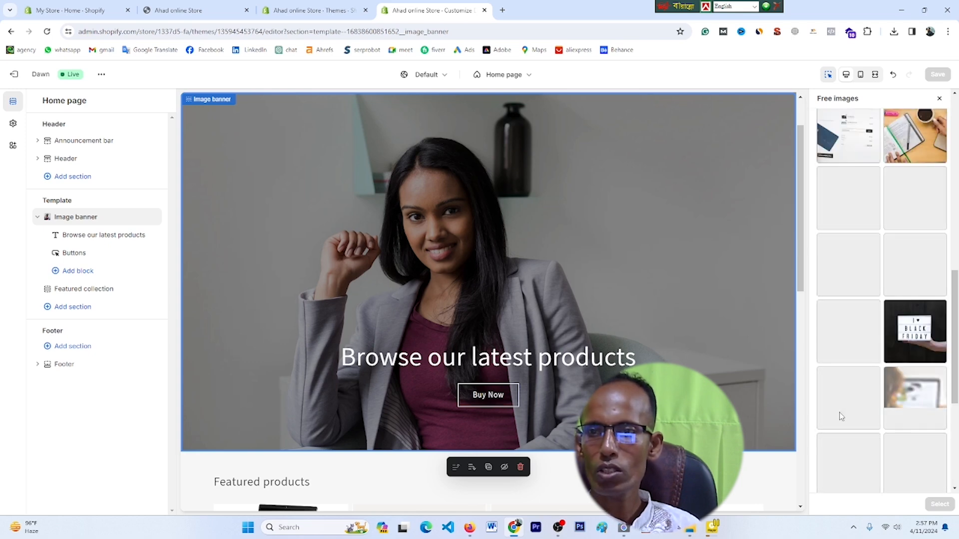
{"action": "left_click", "coordinate": [915, 395]}
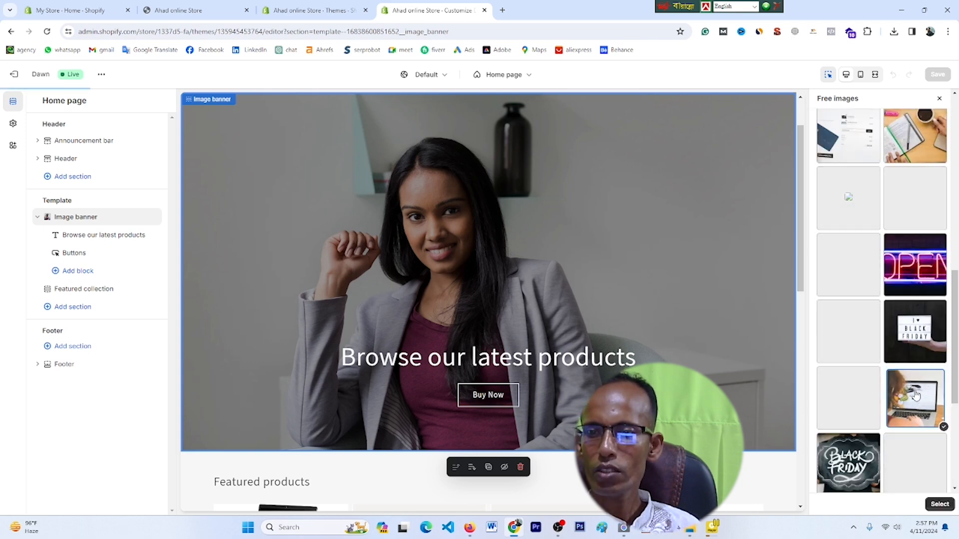
{"action": "scroll", "coordinate": [916, 395], "scroll_direction": "down", "scroll_amount": 2}
{"action": "left_click", "coordinate": [939, 505]}
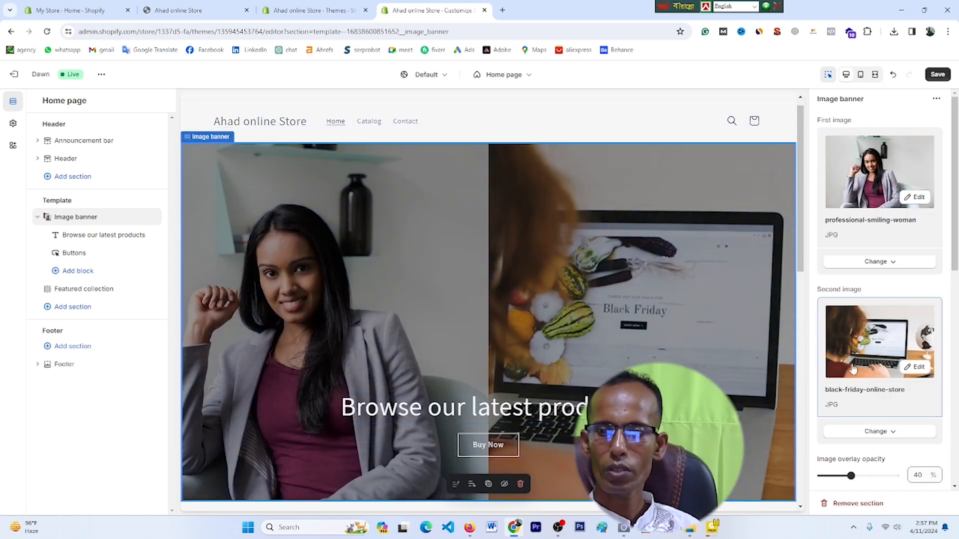
{"action": "key", "text": "ctrl+z"}
{"action": "scroll", "coordinate": [646, 277], "scroll_direction": "down", "scroll_amount": 8}
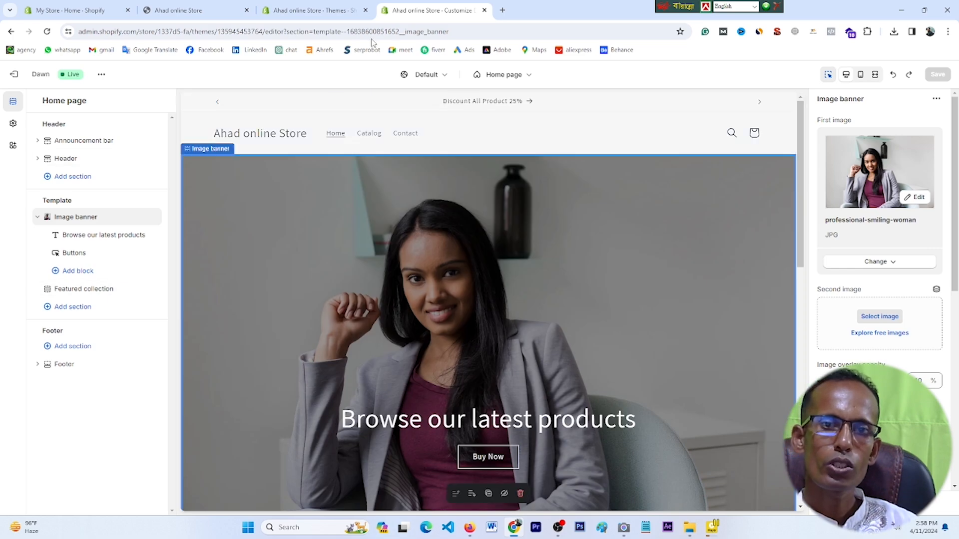
Step: Look over the themes page, the live storefront and the admin home
{"action": "left_click", "coordinate": [310, 10]}
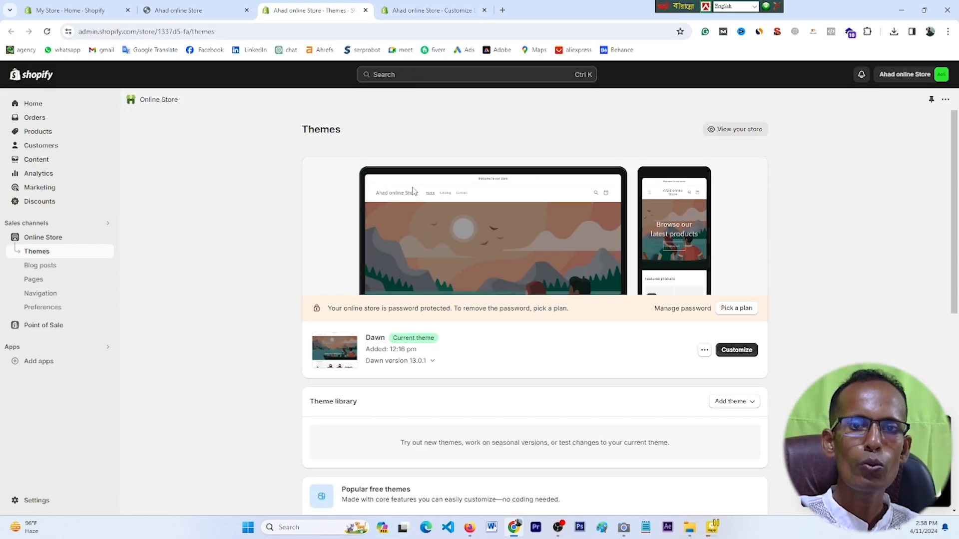
{"action": "left_click", "coordinate": [175, 10]}
{"action": "left_click", "coordinate": [73, 7]}
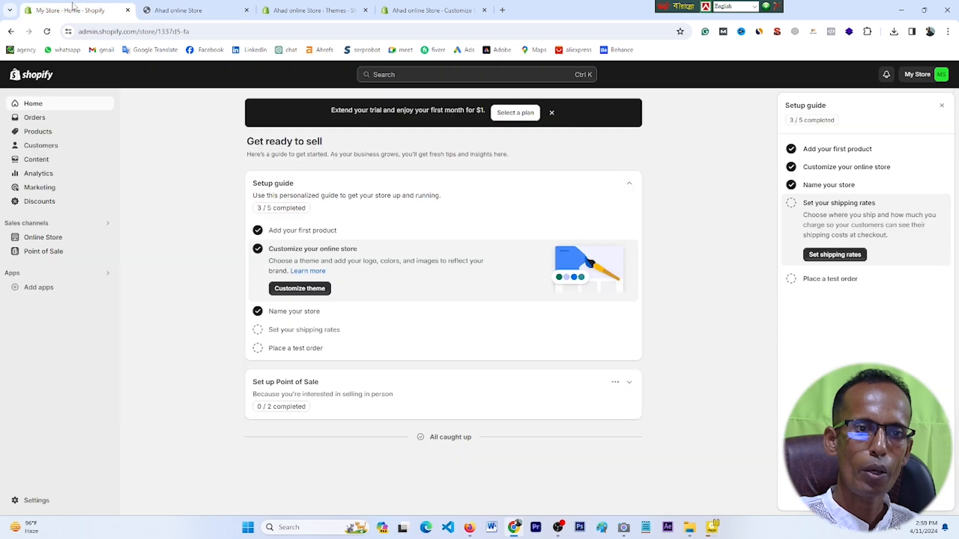
{"action": "left_click", "coordinate": [221, 12]}
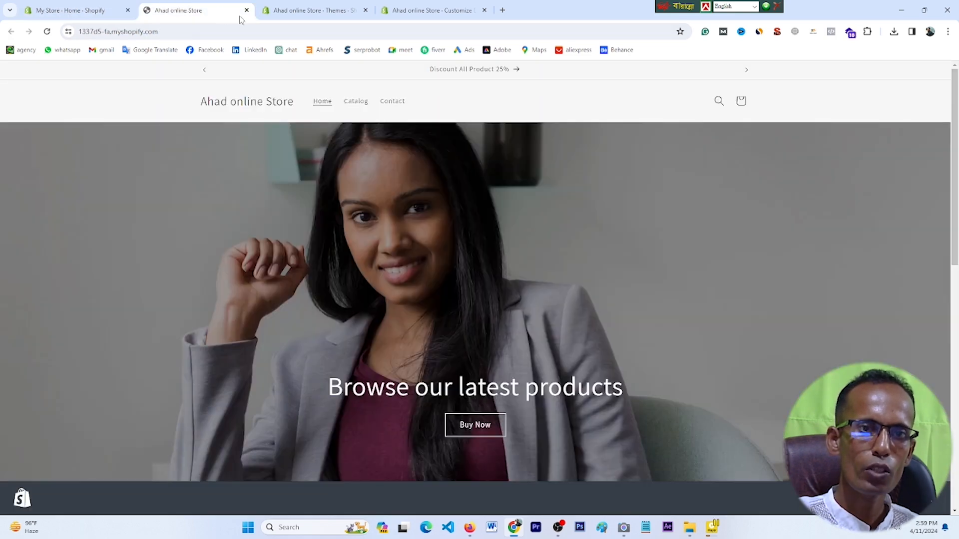
{"action": "left_click", "coordinate": [304, 9]}
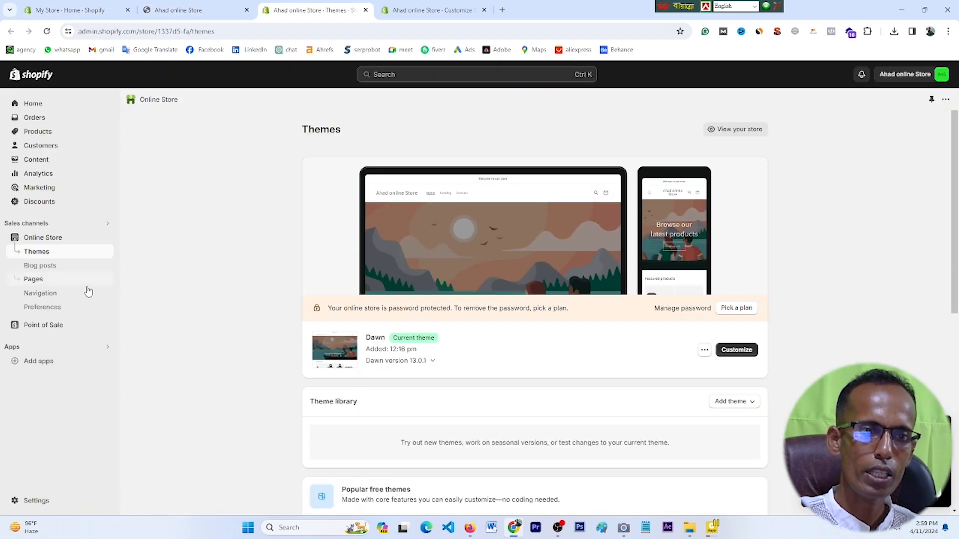
Step: Open the Main menu from Navigation, compare it with the storefront, and start a new item
{"action": "left_click", "coordinate": [57, 298]}
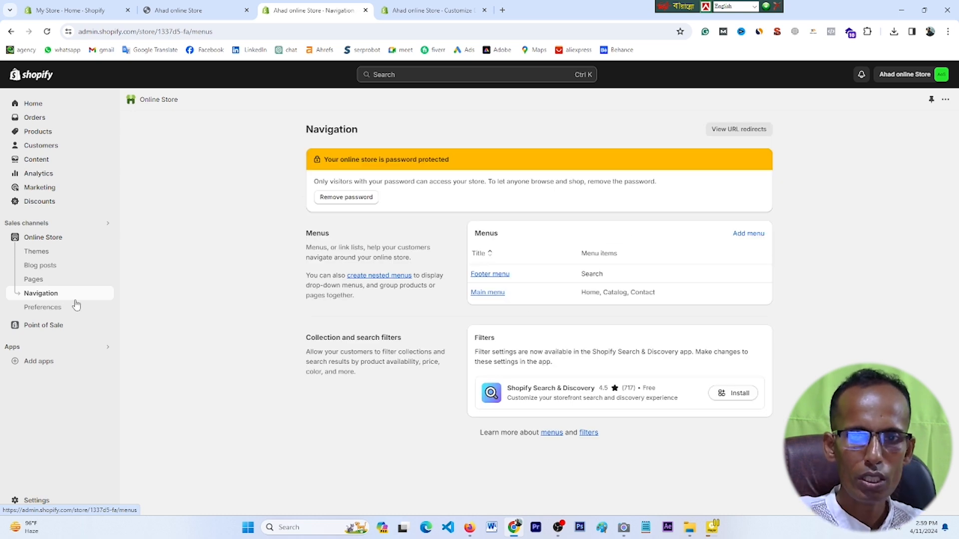
{"action": "left_click", "coordinate": [488, 295]}
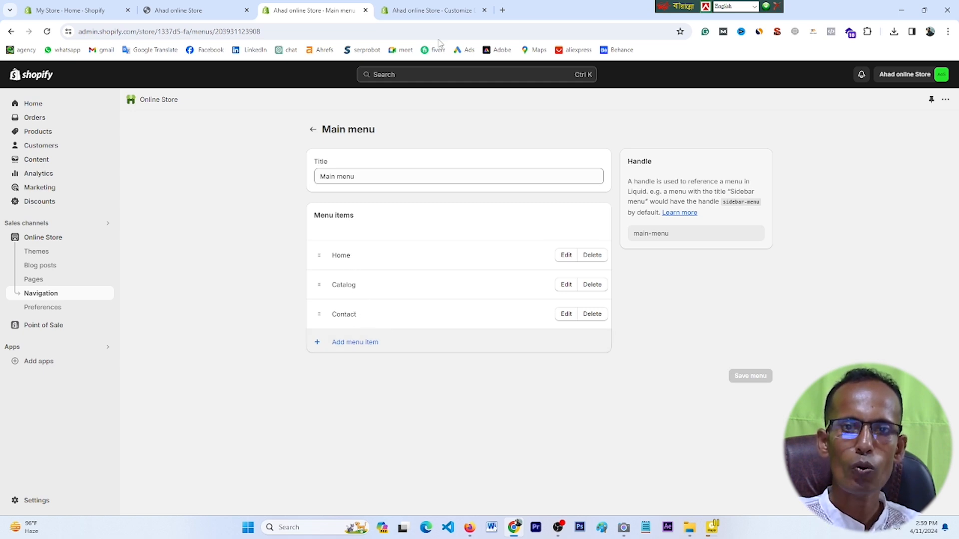
{"action": "left_click", "coordinate": [200, 10]}
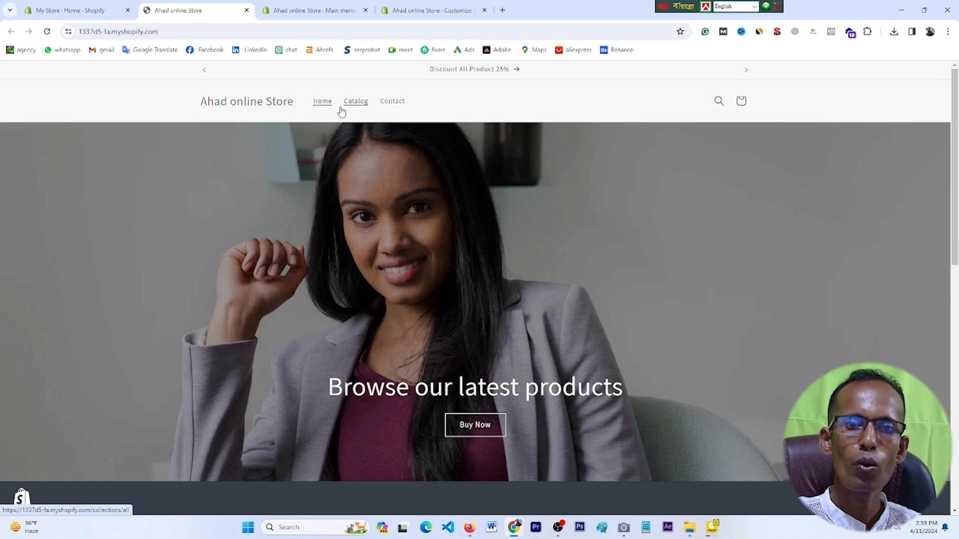
{"action": "left_click", "coordinate": [407, 10]}
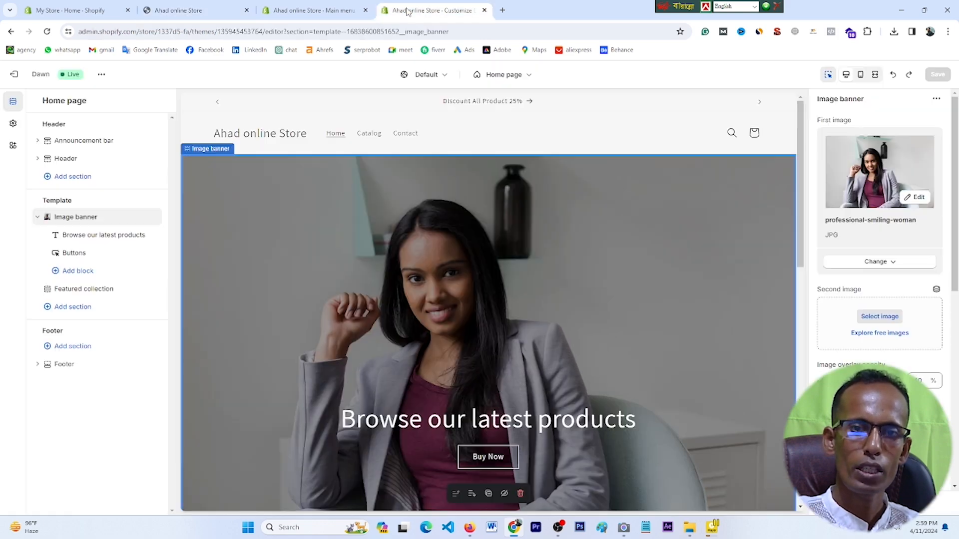
{"action": "left_click", "coordinate": [345, 11]}
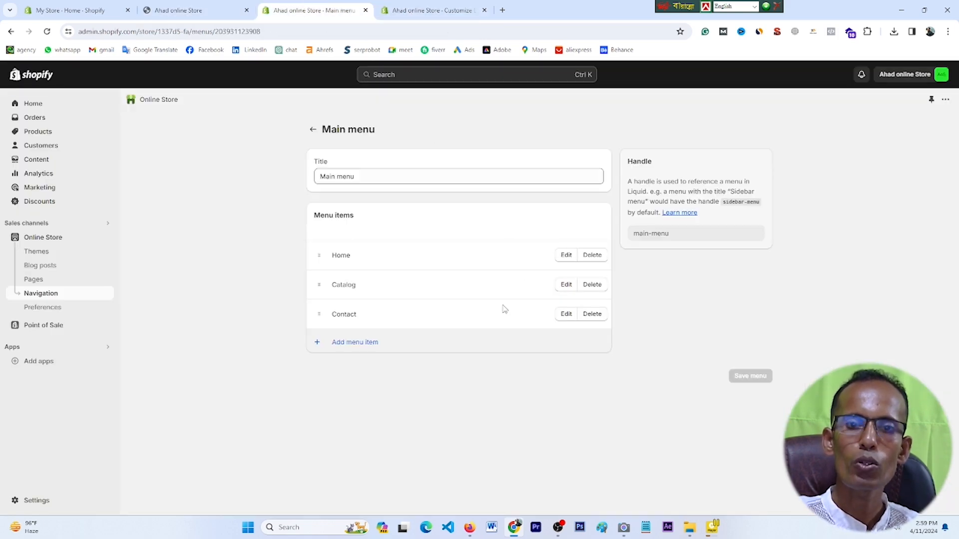
{"action": "left_click", "coordinate": [351, 348]}
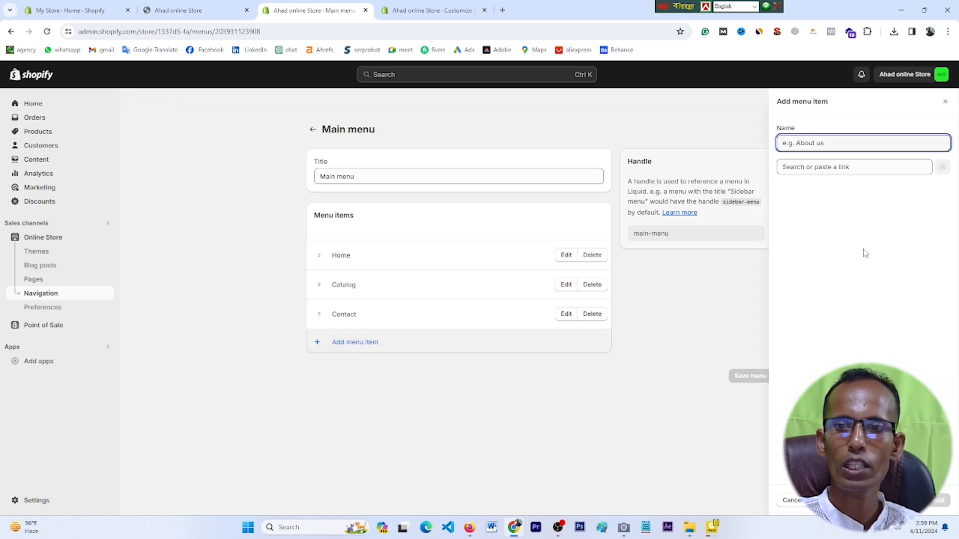
Step: Add a menu item linked to the Contact page
{"action": "left_click", "coordinate": [813, 169]}
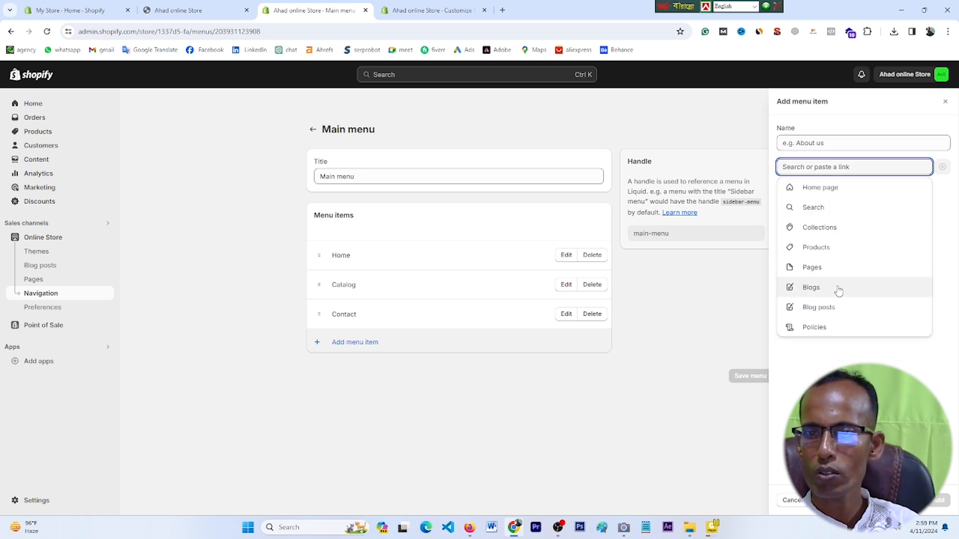
{"action": "left_click", "coordinate": [829, 272]}
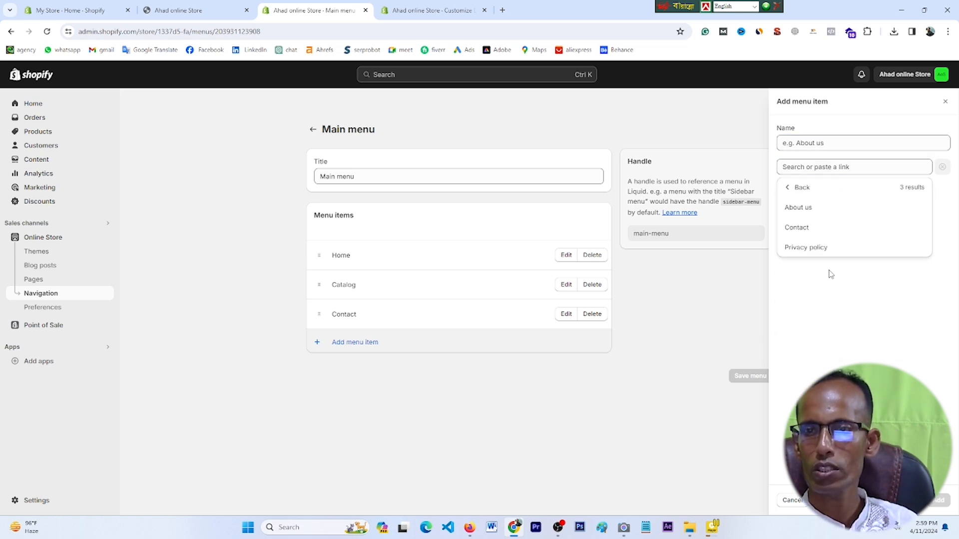
{"action": "left_click", "coordinate": [830, 231]}
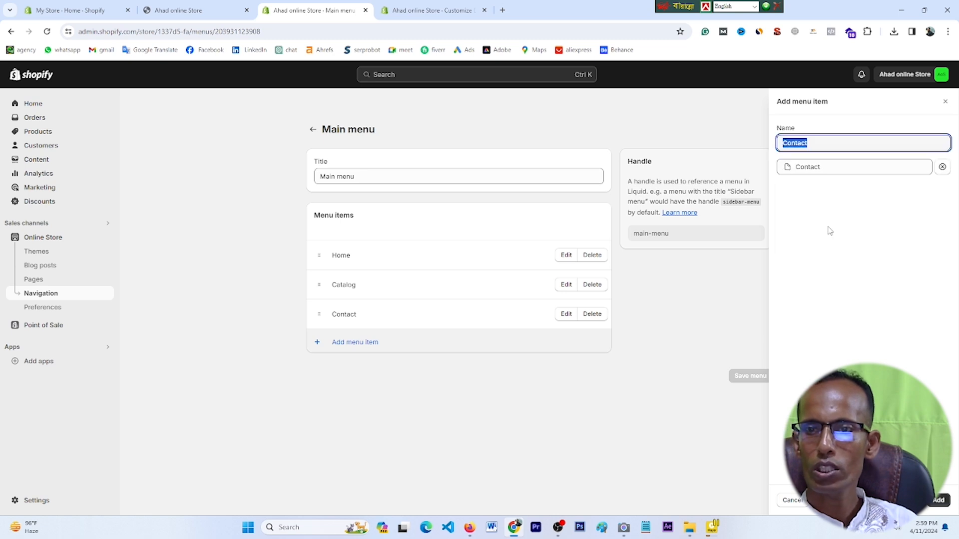
{"action": "left_click", "coordinate": [939, 500]}
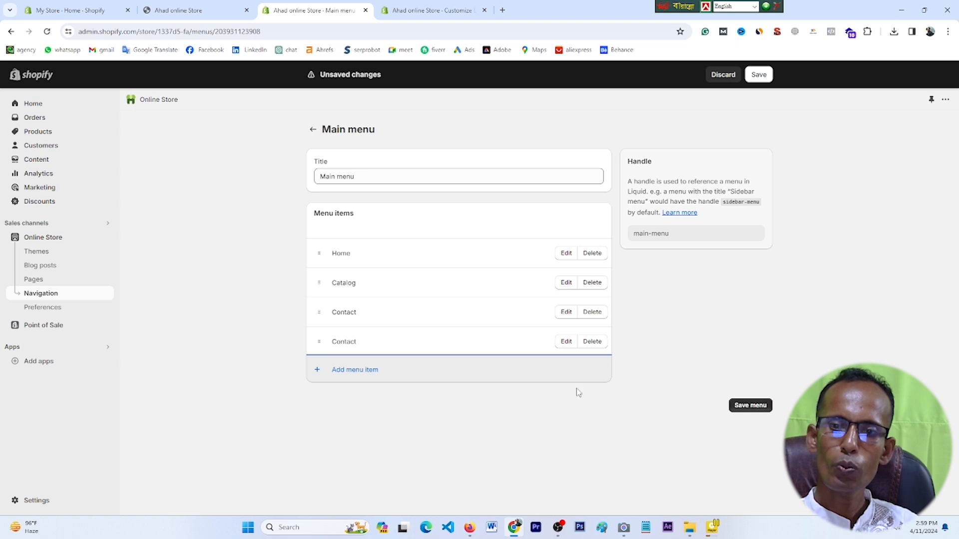
Step: Add a Privacy policy page item, save the Main menu, and view the storefront
{"action": "left_click", "coordinate": [355, 370]}
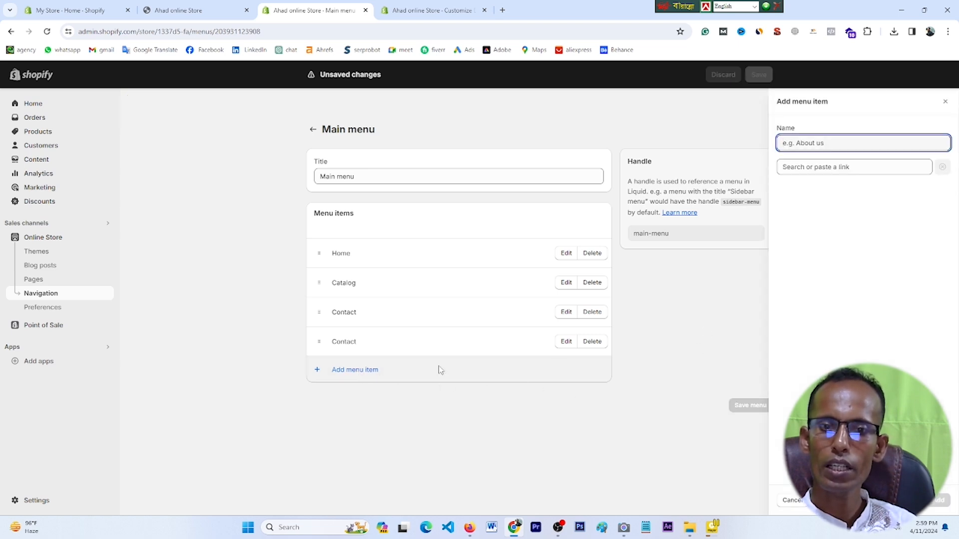
{"action": "left_click", "coordinate": [831, 171]}
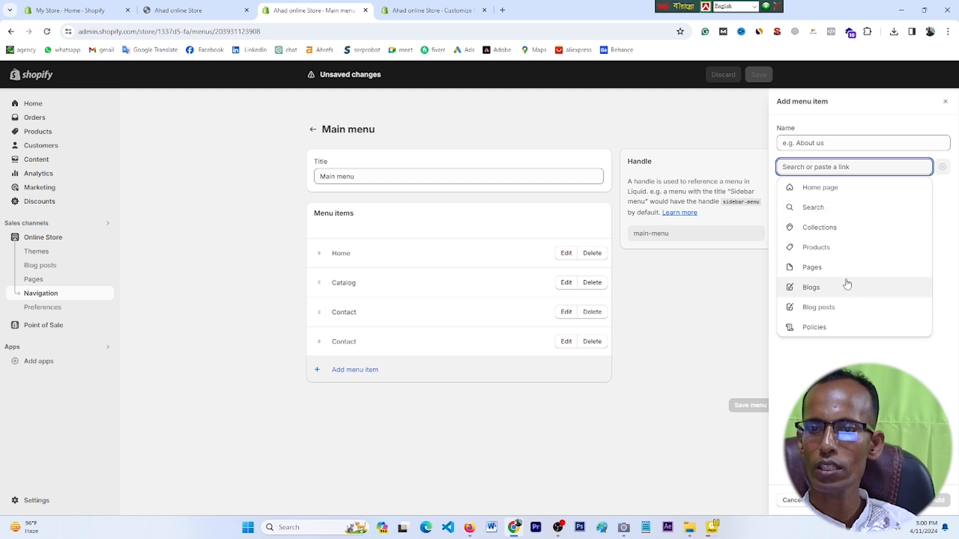
{"action": "left_click", "coordinate": [832, 271]}
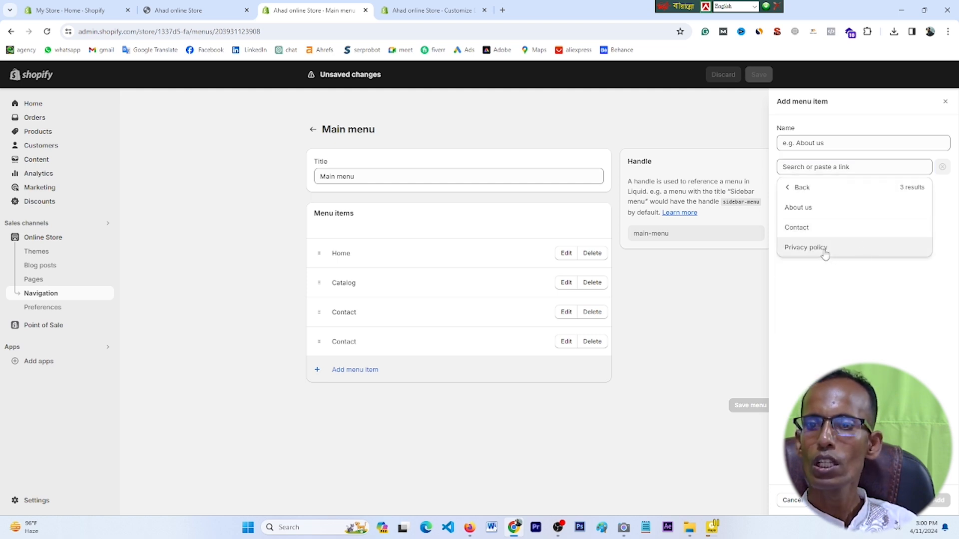
{"action": "left_click", "coordinate": [824, 249]}
{"action": "left_click", "coordinate": [941, 500]}
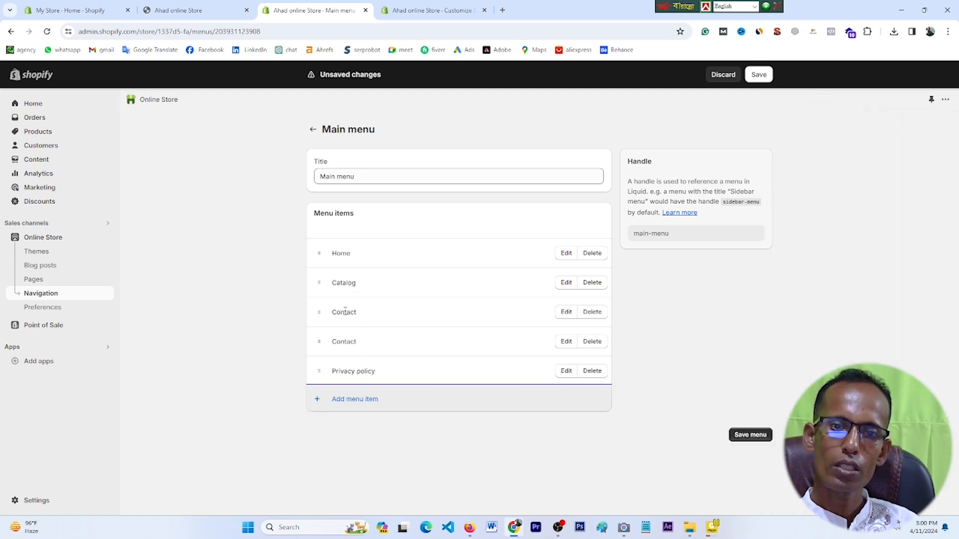
{"action": "left_click", "coordinate": [752, 438]}
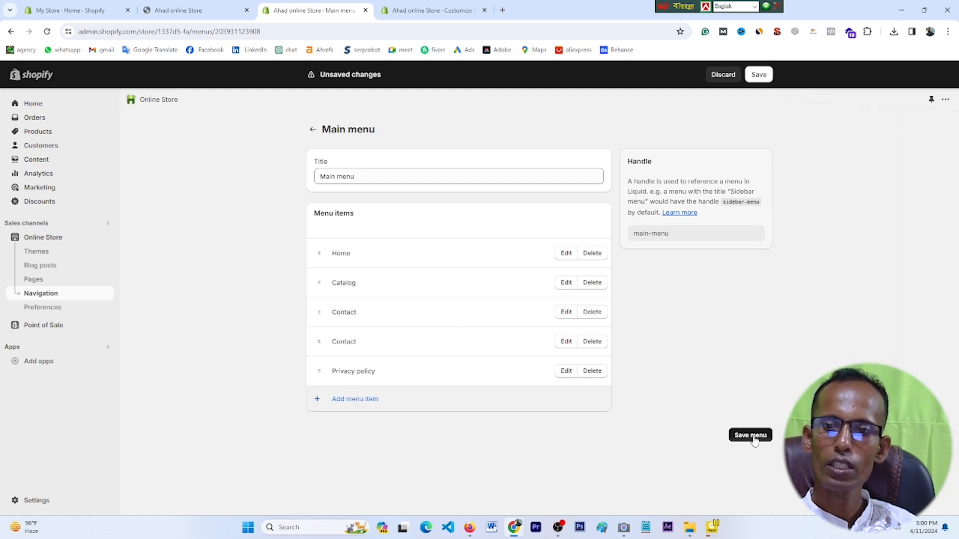
{"action": "left_click", "coordinate": [216, 5]}
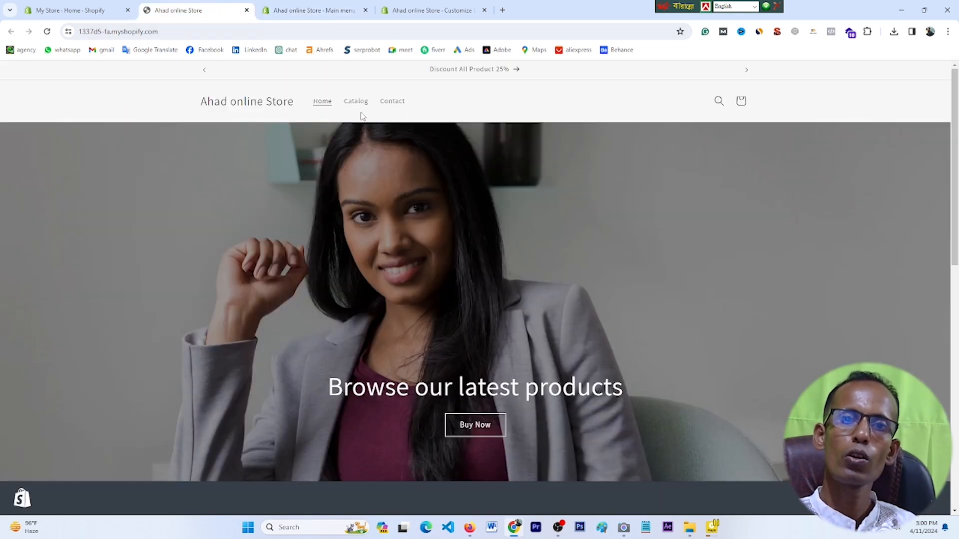
{"action": "left_click", "coordinate": [47, 31]}
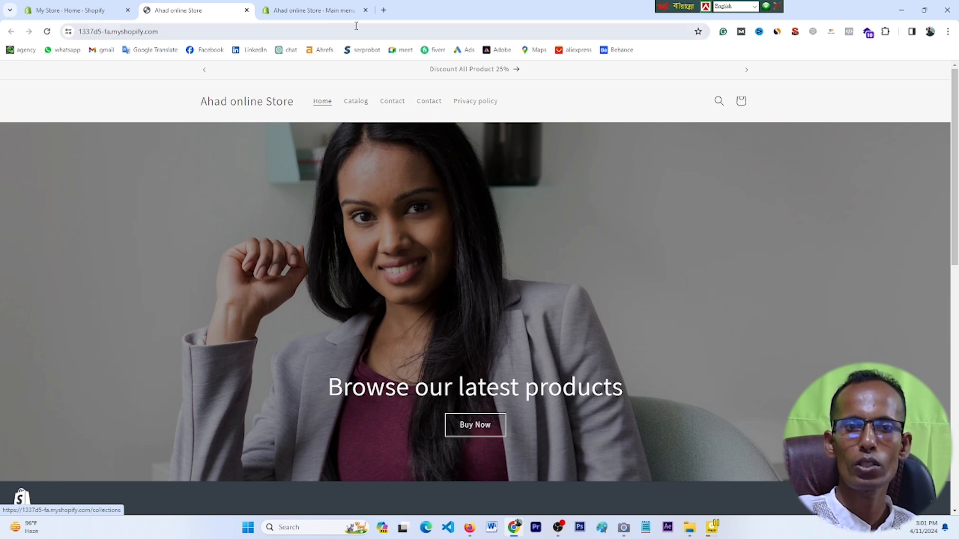
{"action": "left_click", "coordinate": [80, 5]}
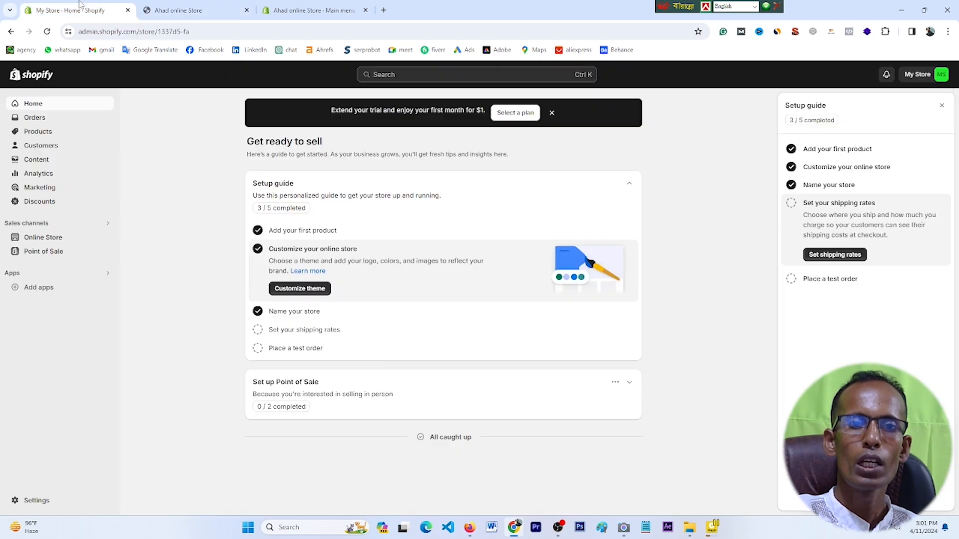
{"action": "left_click", "coordinate": [311, 5]}
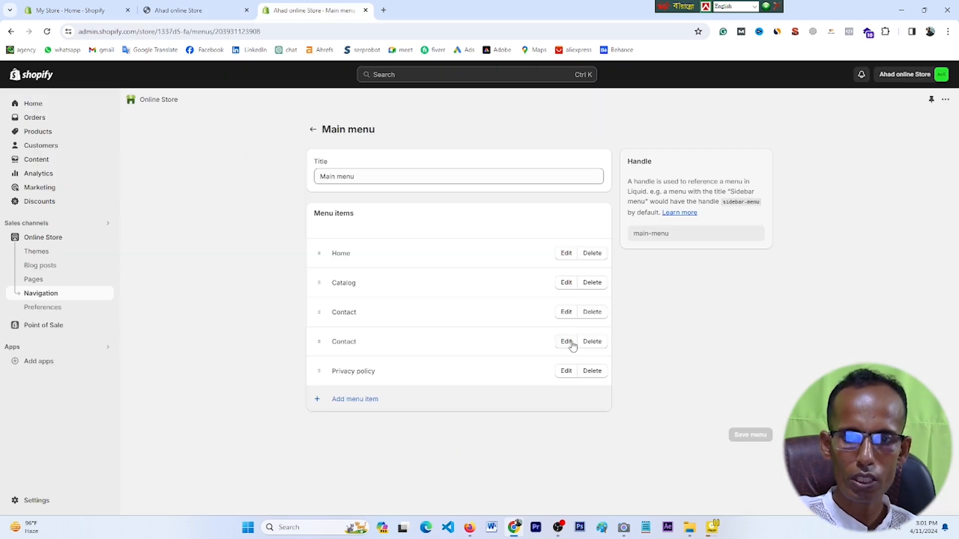
Step: Remove the duplicate Contact item but leave without saving, ending on the Navigation page
{"action": "left_click", "coordinate": [599, 344]}
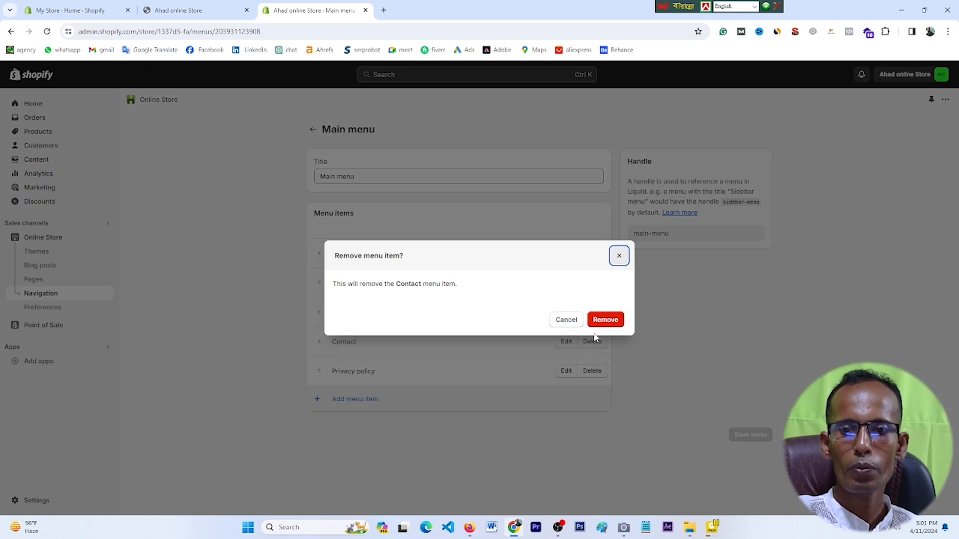
{"action": "left_click", "coordinate": [600, 328]}
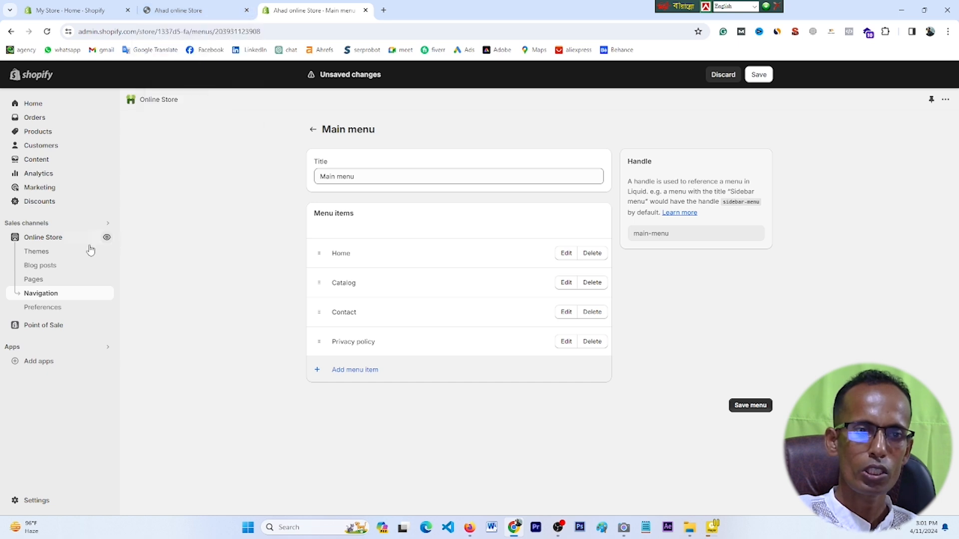
{"action": "left_click", "coordinate": [45, 281]}
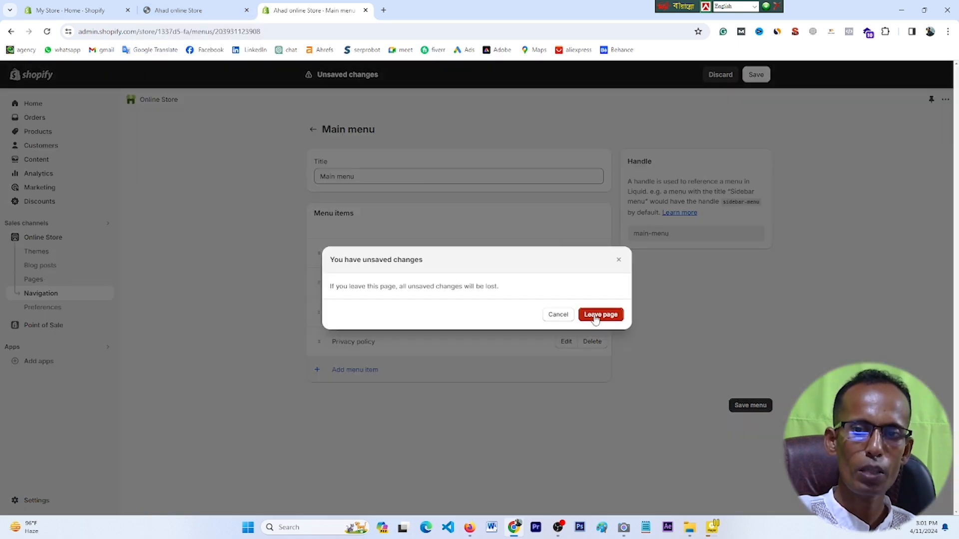
{"action": "left_click", "coordinate": [598, 316]}
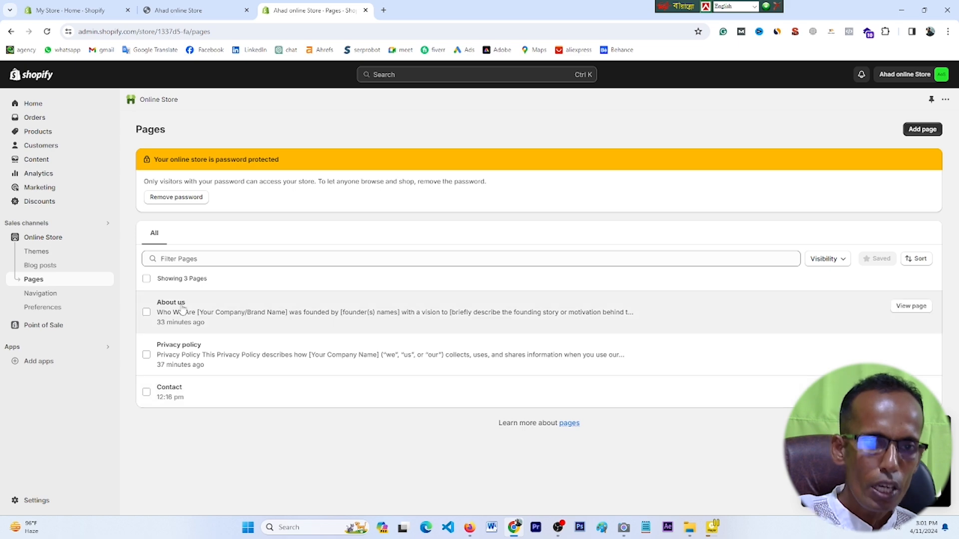
{"action": "left_click", "coordinate": [170, 7]}
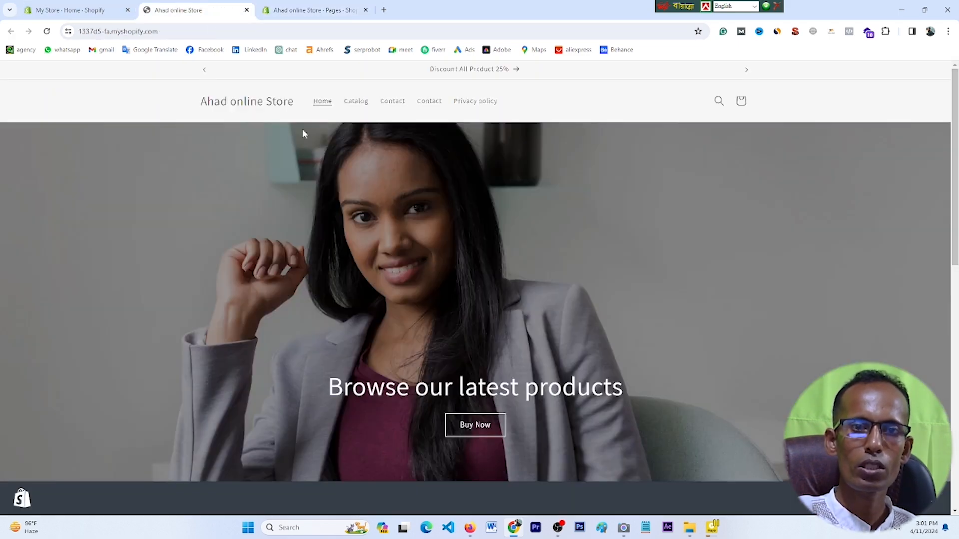
{"action": "left_click", "coordinate": [312, 10]}
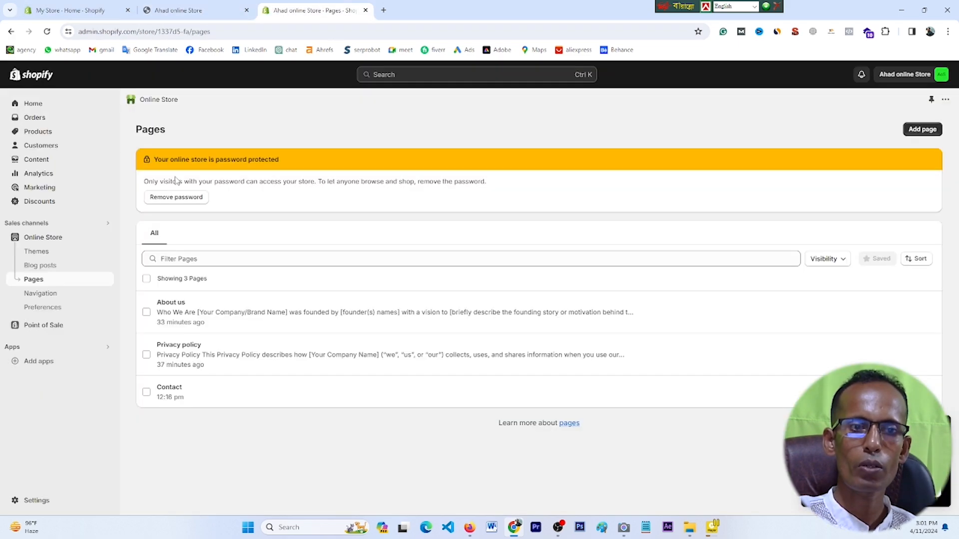
{"action": "left_click", "coordinate": [67, 294]}
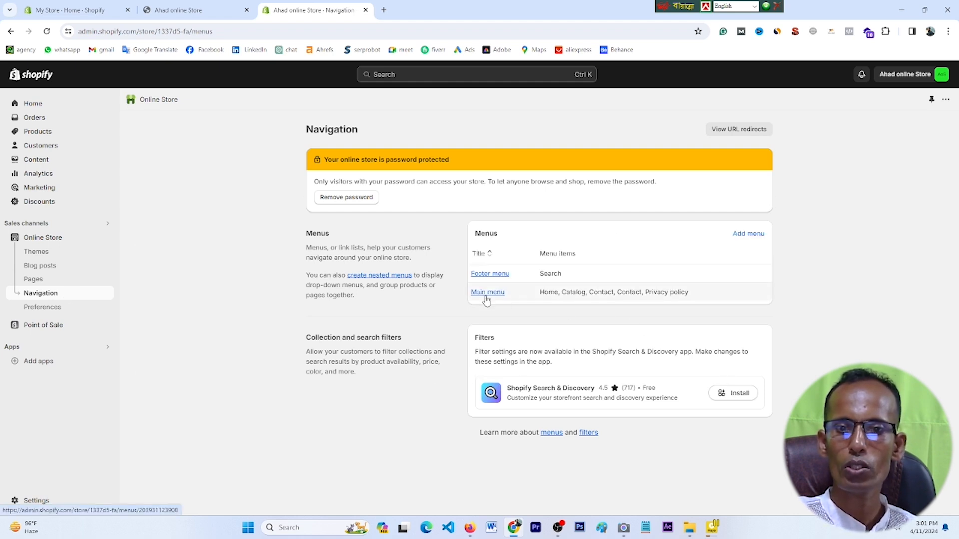
Step: Add an About us page item to the Main menu and save it
{"action": "left_click", "coordinate": [484, 298]}
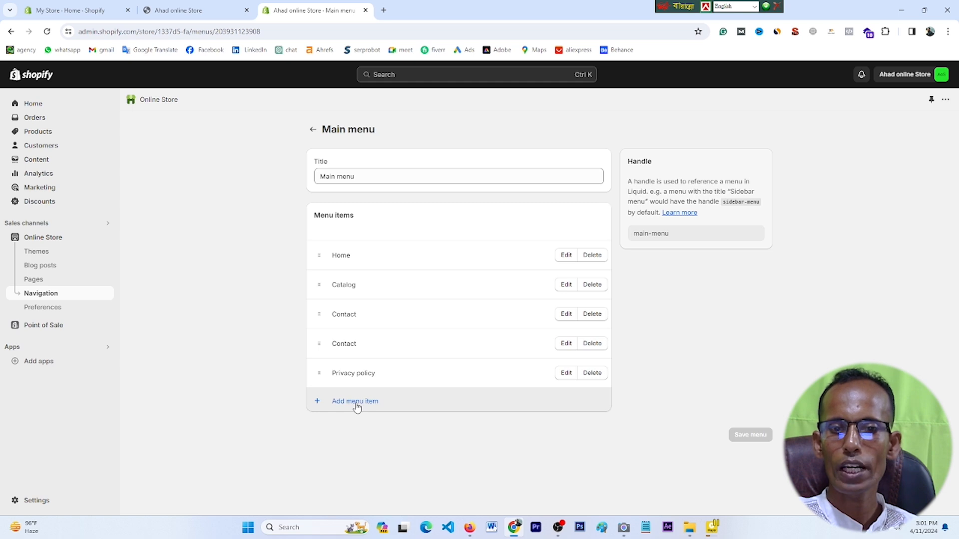
{"action": "left_click", "coordinate": [357, 403]}
{"action": "left_click", "coordinate": [820, 169]}
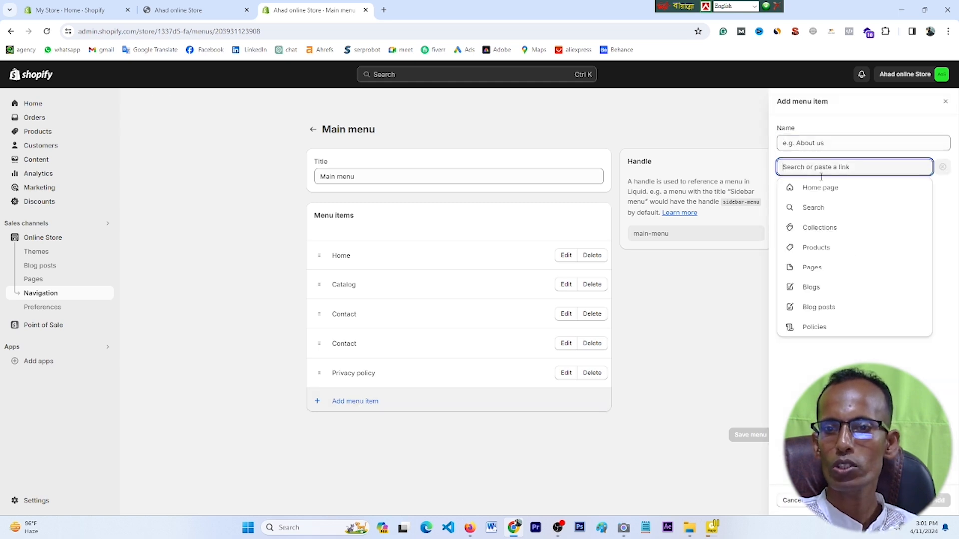
{"action": "left_click", "coordinate": [823, 269]}
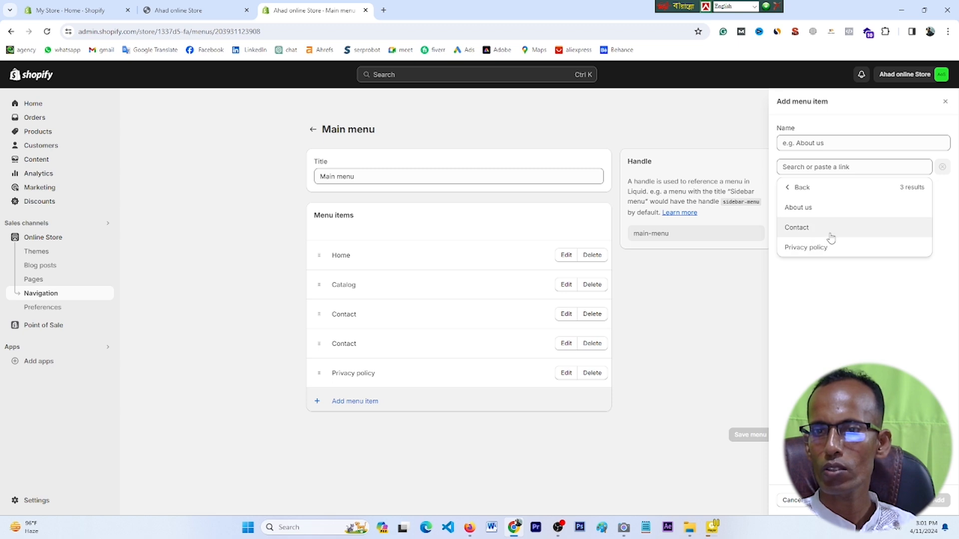
{"action": "left_click", "coordinate": [809, 214]}
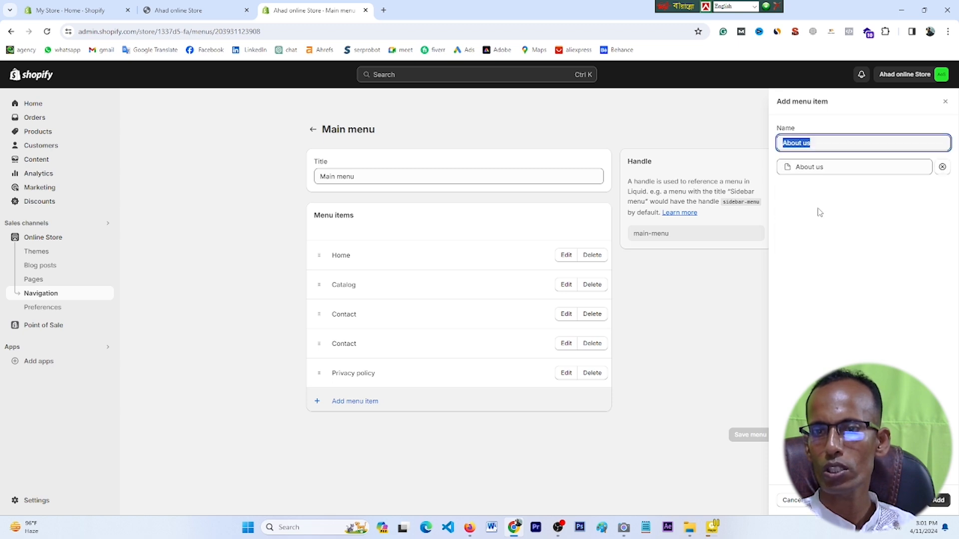
{"action": "left_click", "coordinate": [940, 502]}
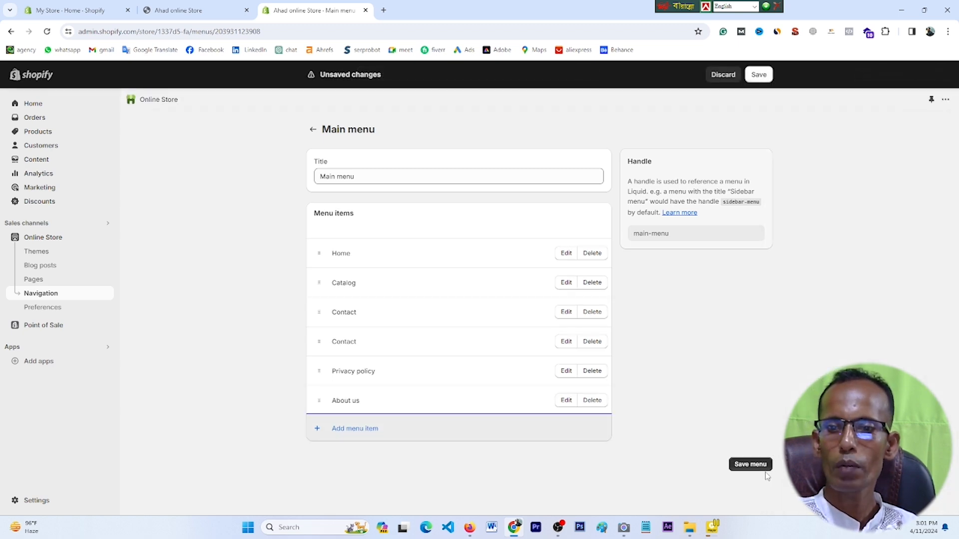
{"action": "left_click", "coordinate": [752, 465]}
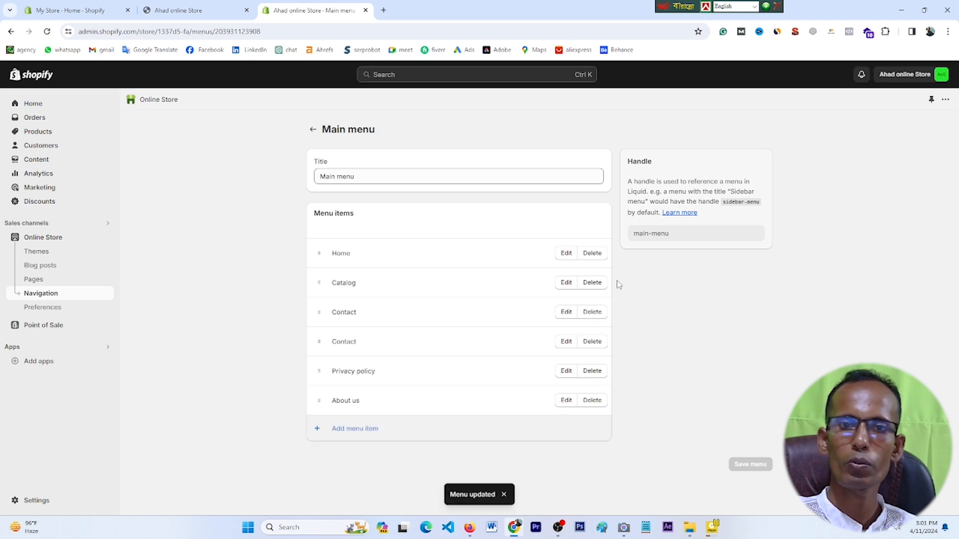
Step: Reload the storefront to see About us in the header, then return to the admin
{"action": "left_click", "coordinate": [167, 10]}
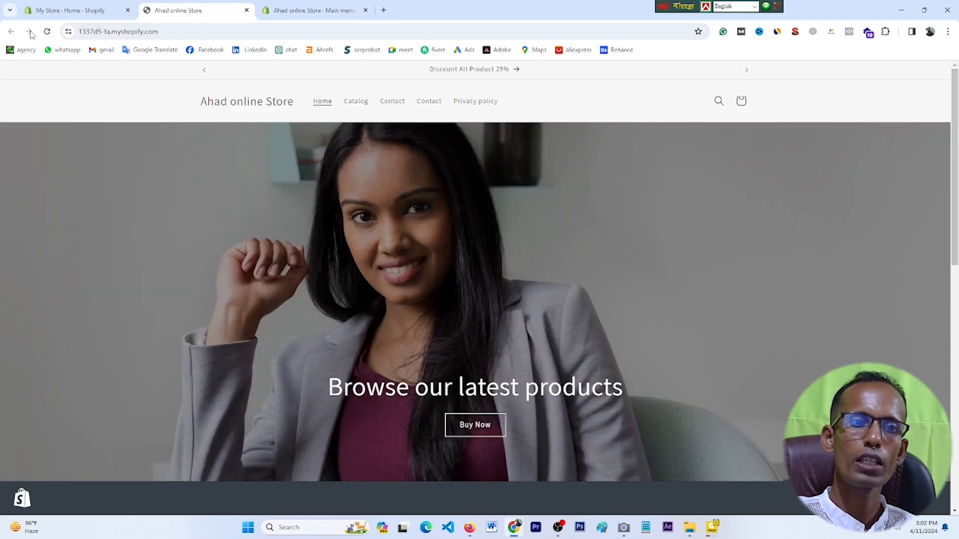
{"action": "left_click", "coordinate": [47, 31]}
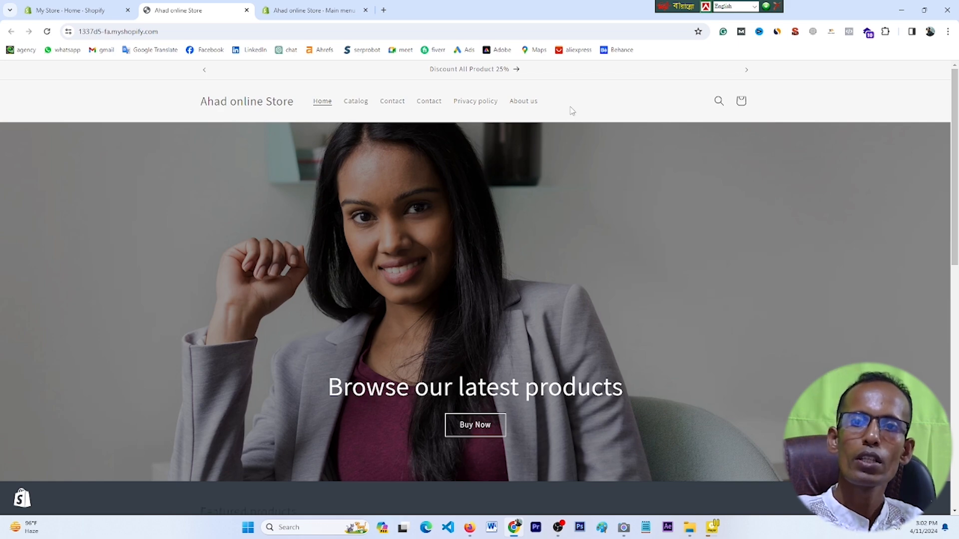
{"action": "left_click", "coordinate": [68, 9]}
{"action": "left_click", "coordinate": [313, 10]}
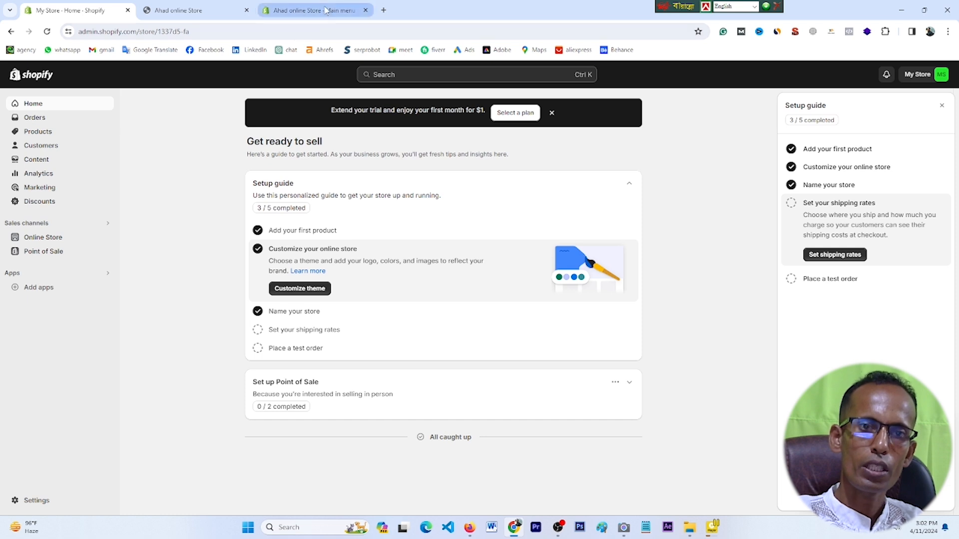
Step: Create and save a new page titled 'Shop Now' from Online Store > Pages
{"action": "left_click", "coordinate": [51, 283]}
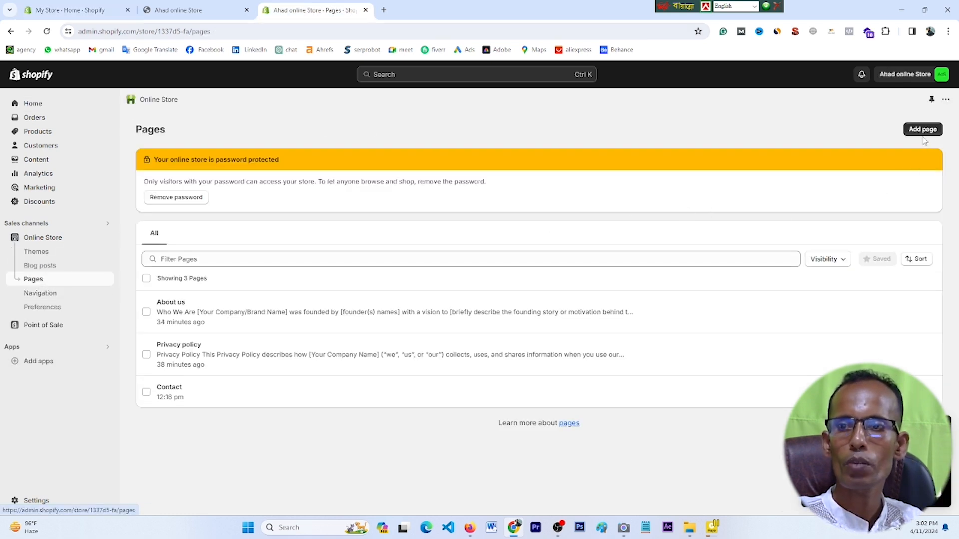
{"action": "left_click", "coordinate": [922, 131]}
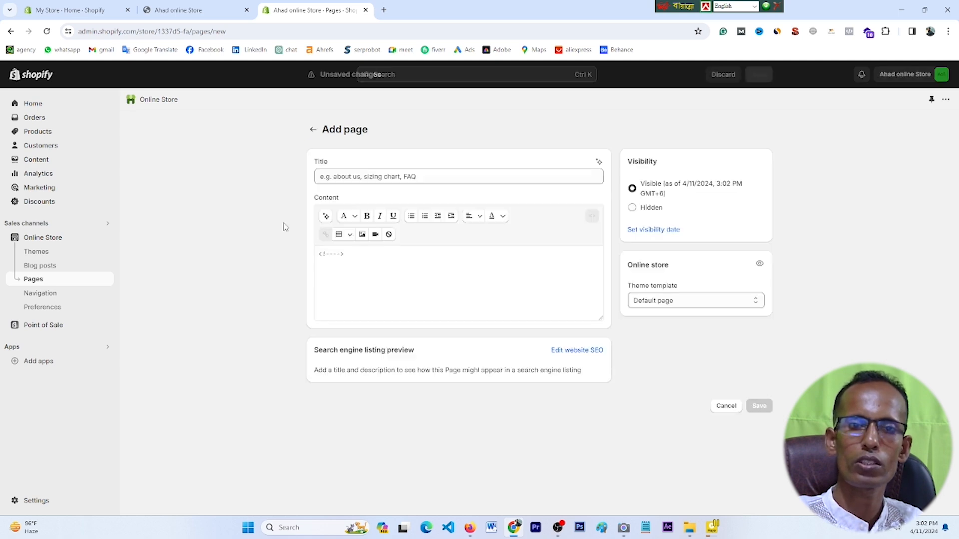
{"action": "left_click", "coordinate": [335, 178]}
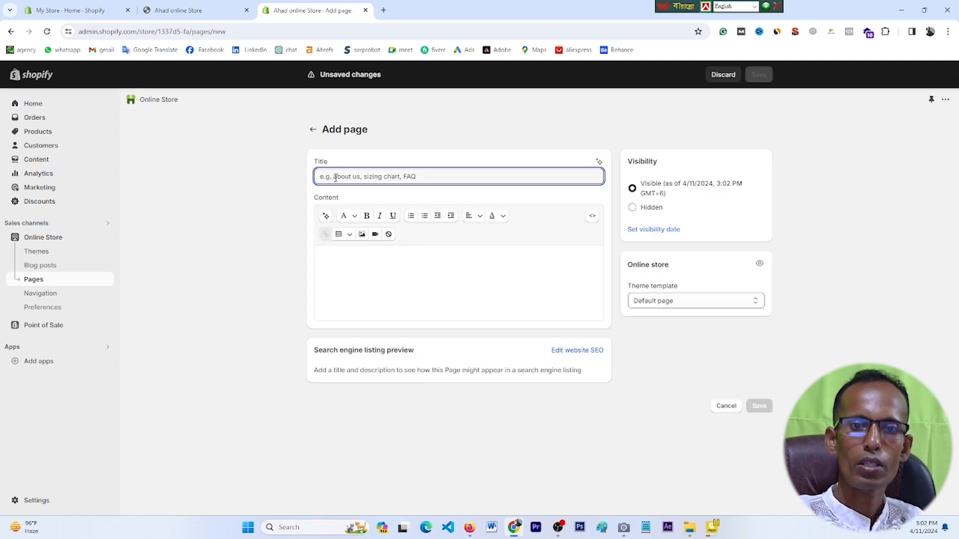
{"action": "type", "text": "Shop Now"}
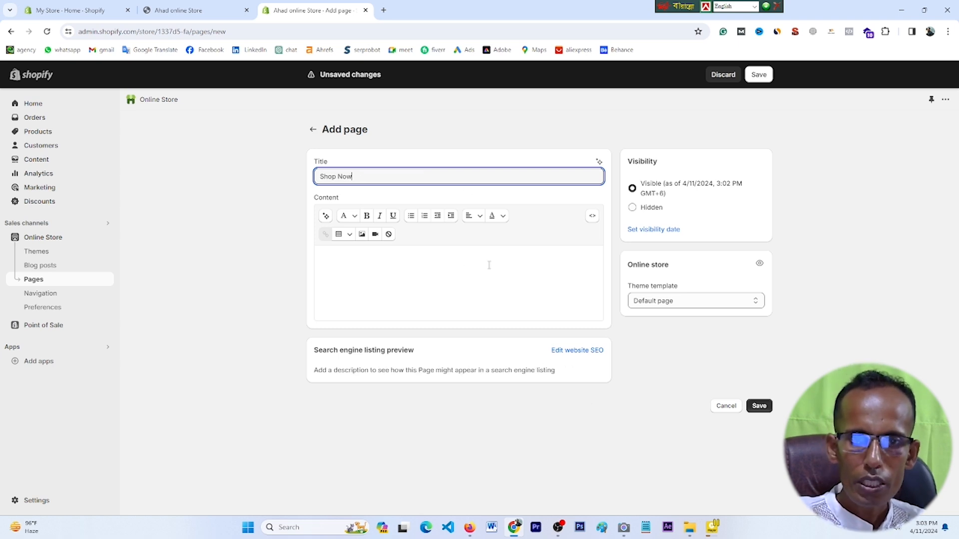
{"action": "left_click", "coordinate": [759, 406]}
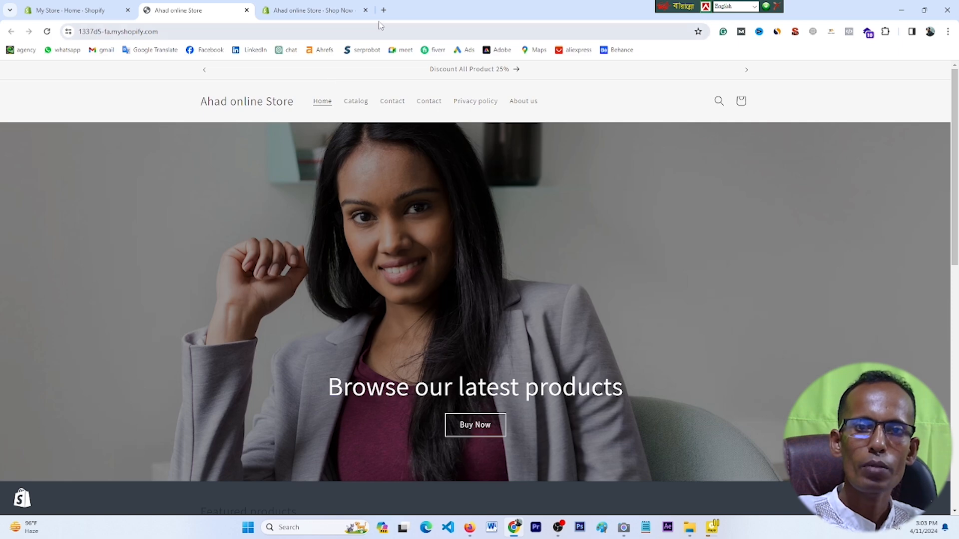
{"action": "left_click", "coordinate": [301, 5]}
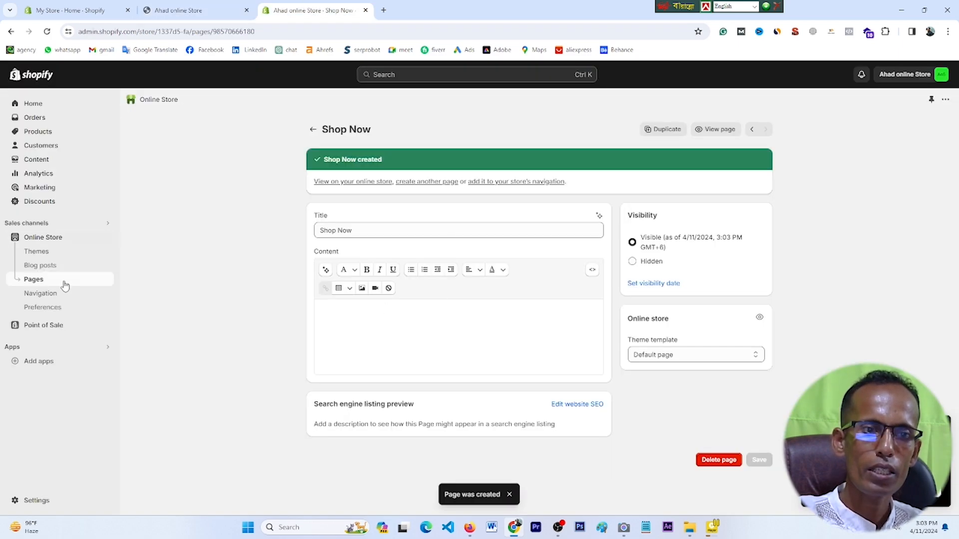
{"action": "left_click", "coordinate": [175, 10]}
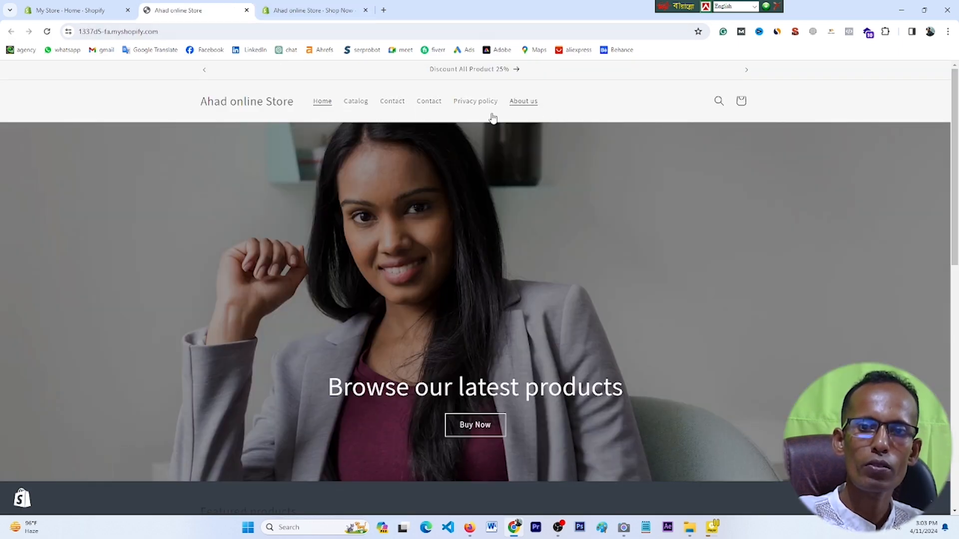
{"action": "left_click", "coordinate": [314, 6]}
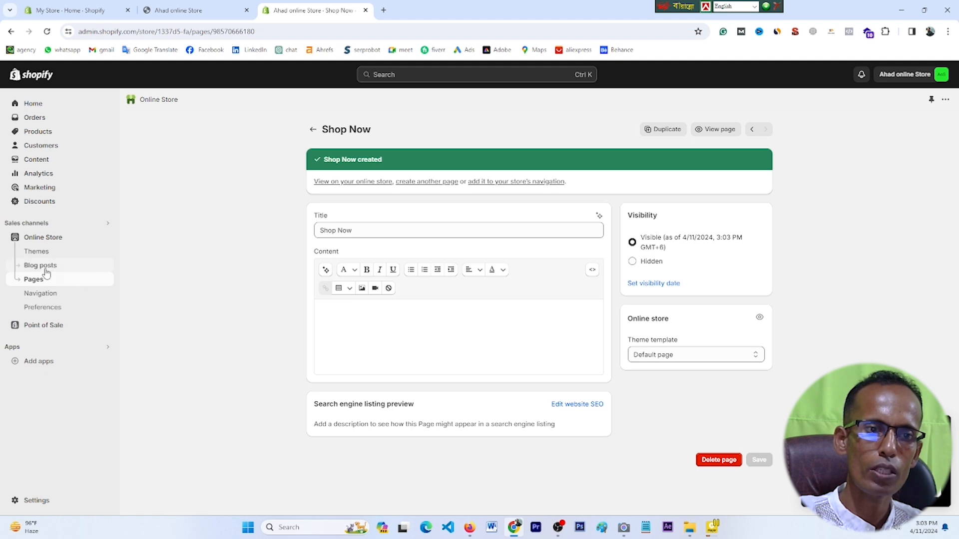
Step: Append a Shop Now page link to the Main menu, save it, and view the storefront
{"action": "left_click", "coordinate": [41, 293]}
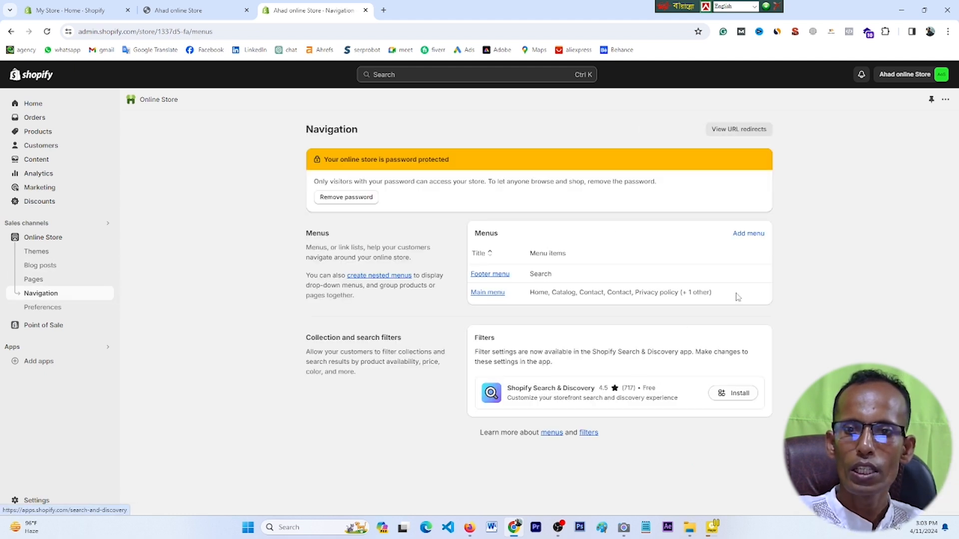
{"action": "left_click", "coordinate": [757, 236]}
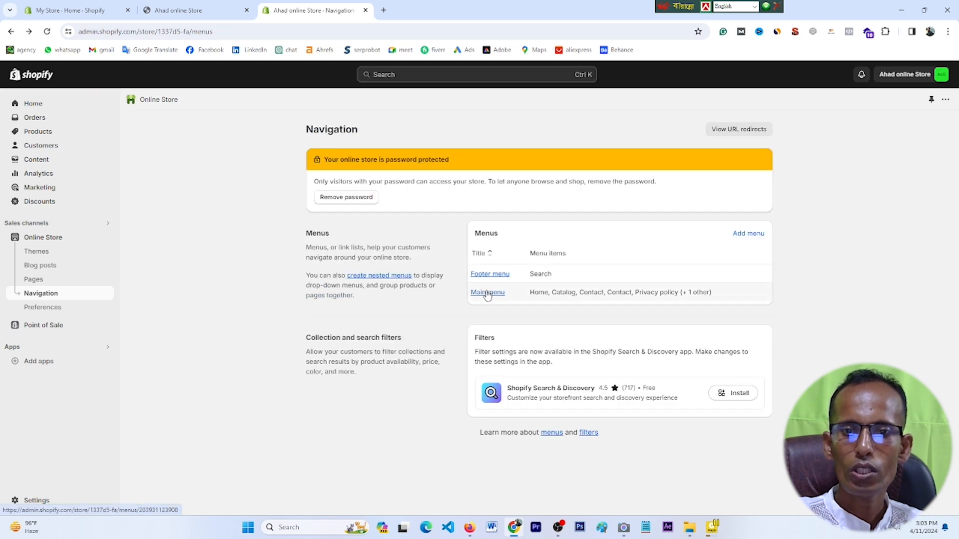
{"action": "left_click", "coordinate": [487, 293]}
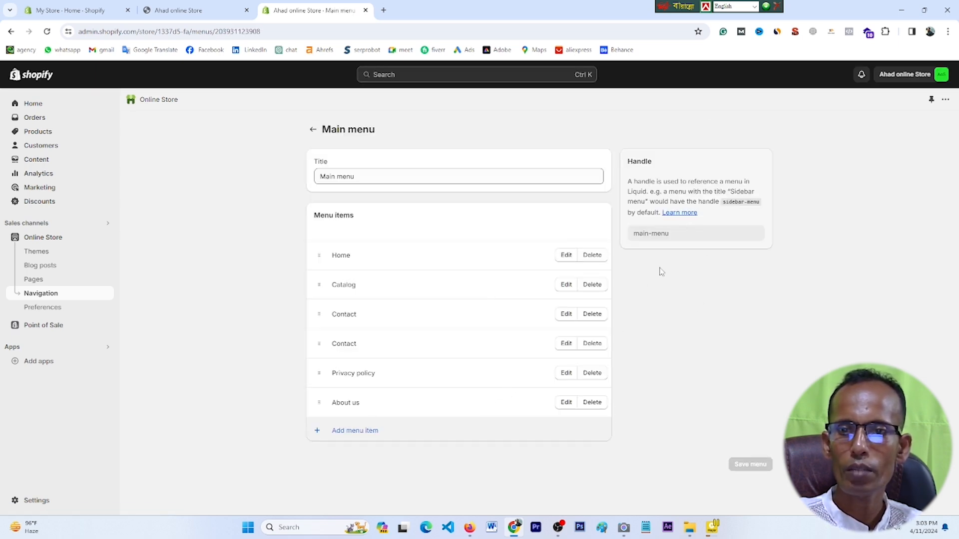
{"action": "left_click", "coordinate": [410, 431]}
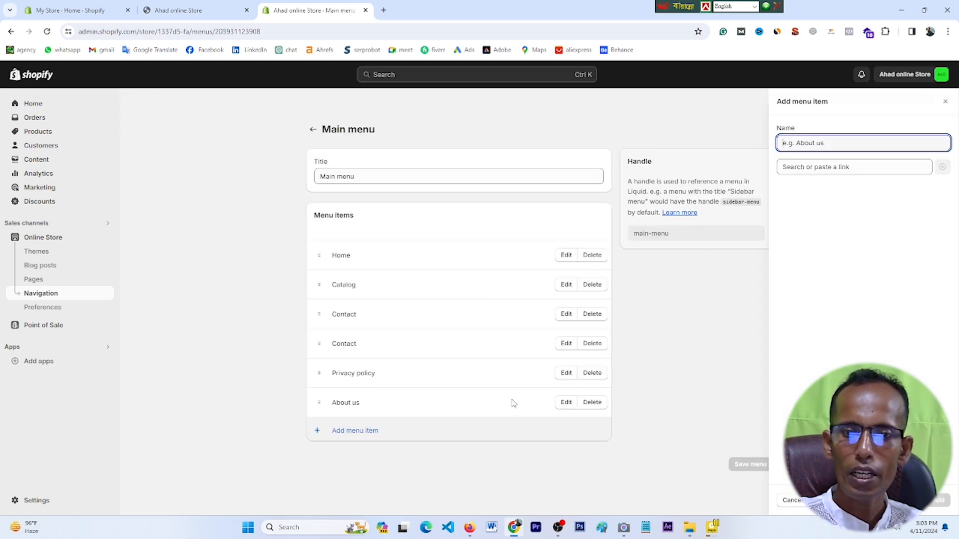
{"action": "left_click", "coordinate": [812, 167]}
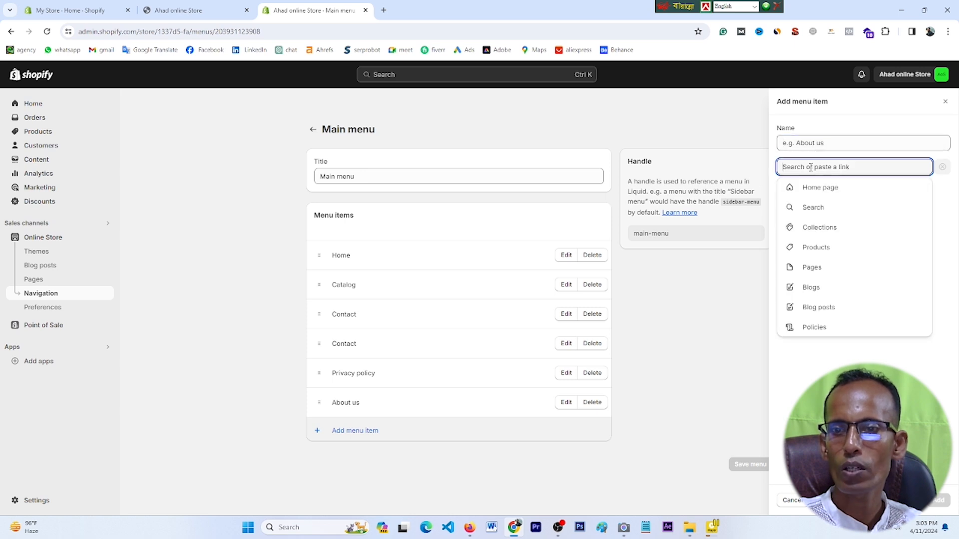
{"action": "left_click", "coordinate": [809, 267]}
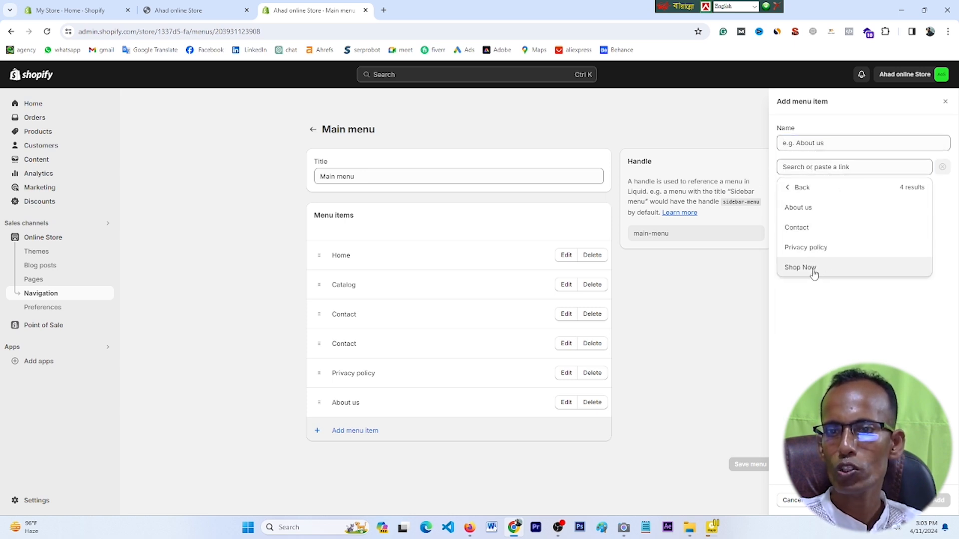
{"action": "left_click", "coordinate": [800, 267]}
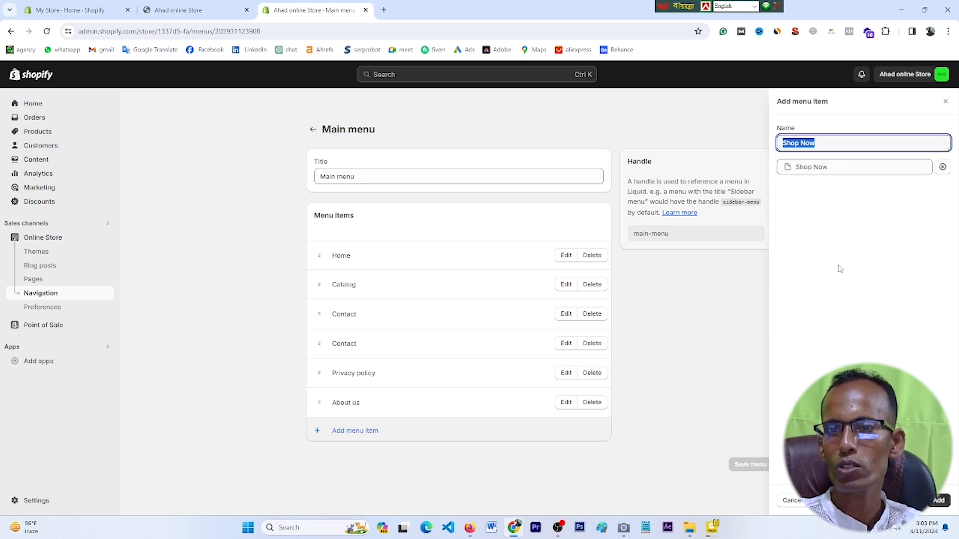
{"action": "left_click", "coordinate": [940, 501]}
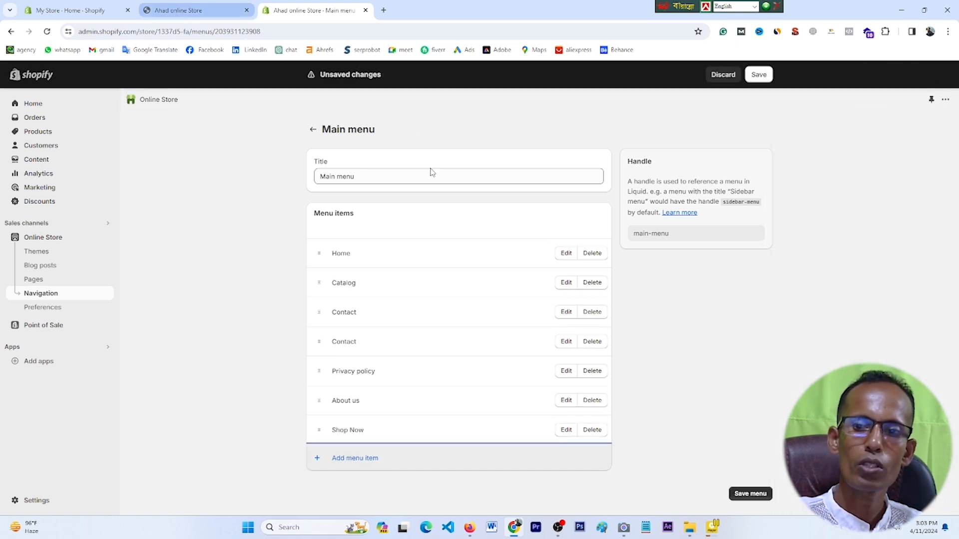
{"action": "left_click", "coordinate": [749, 494]}
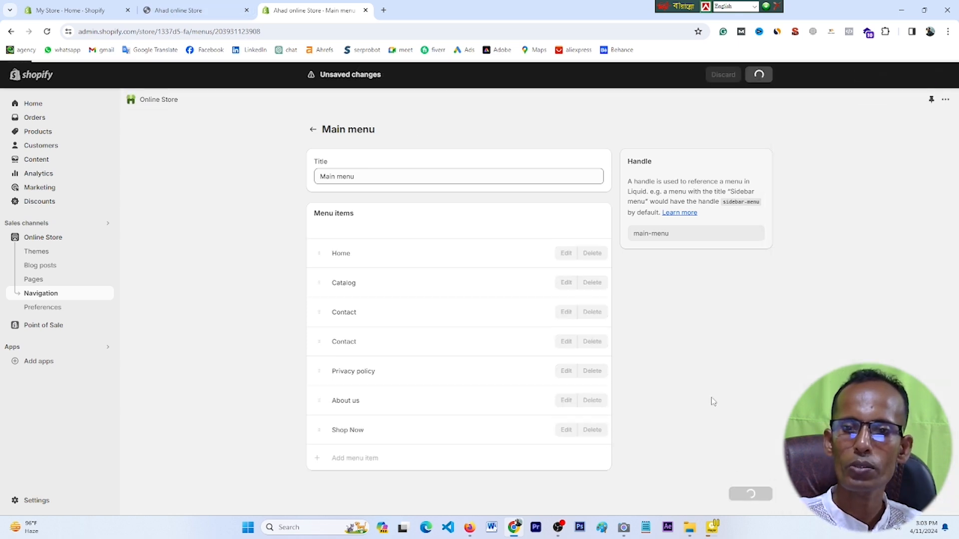
{"action": "left_click", "coordinate": [190, 4]}
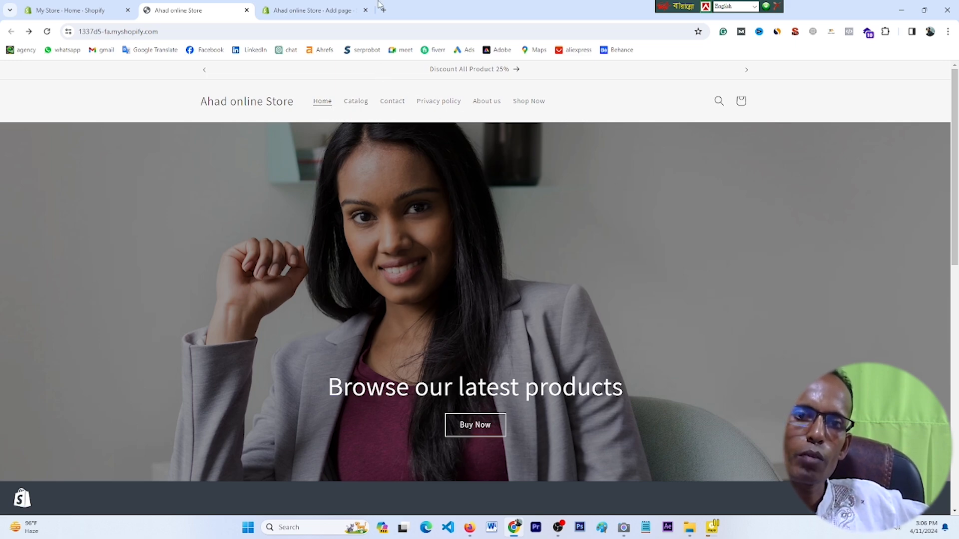
Step: Check Shop Now in the storefront header, then reopen the Main menu via Navigation
{"action": "left_click", "coordinate": [318, 7]}
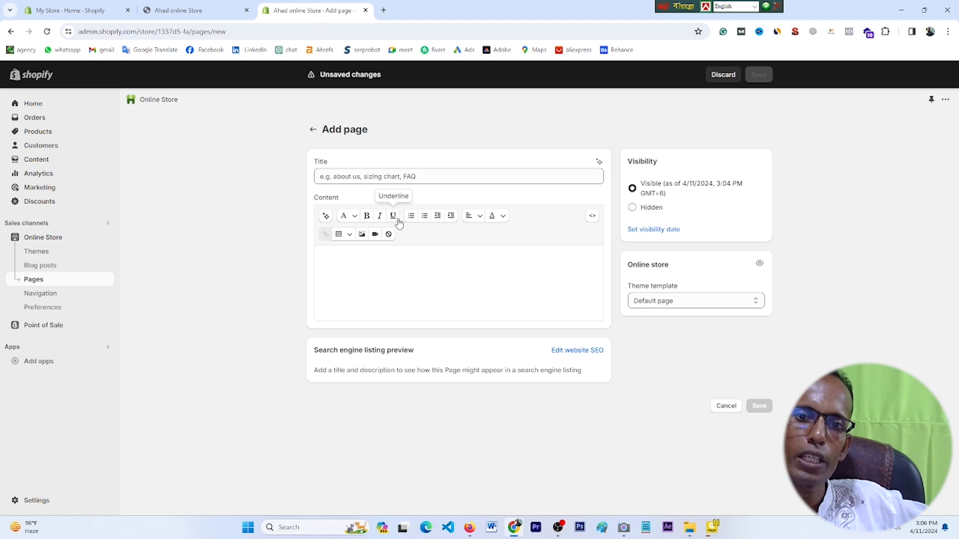
{"action": "left_click", "coordinate": [48, 299]}
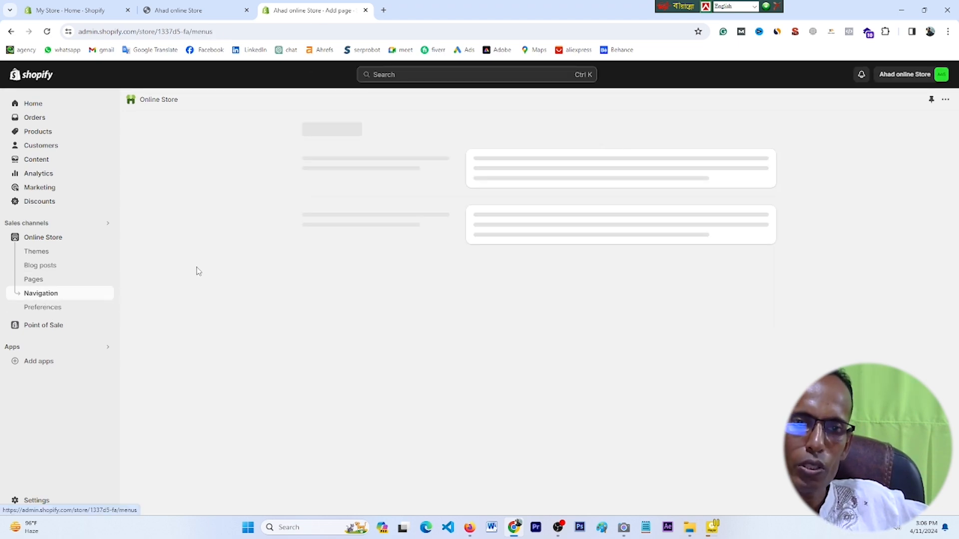
{"action": "left_click", "coordinate": [212, 10]}
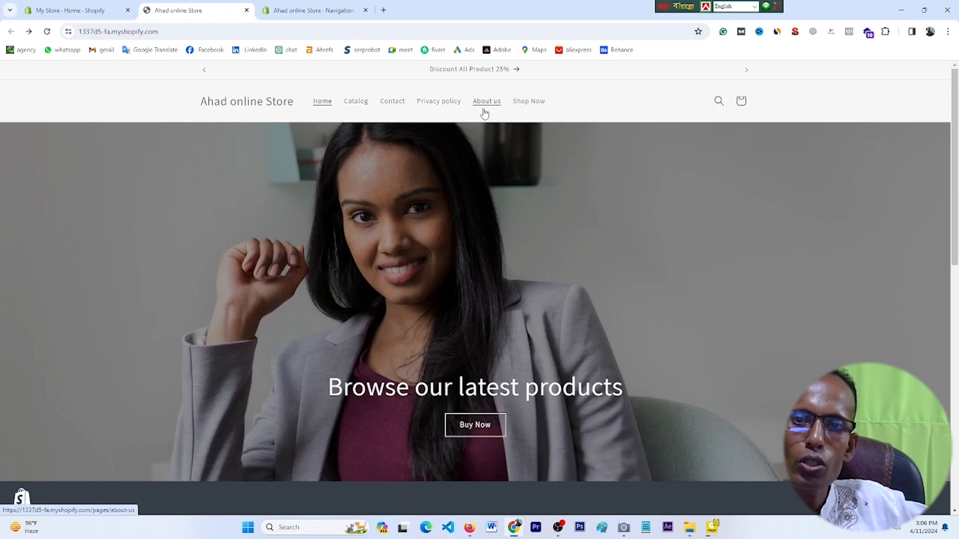
{"action": "left_click", "coordinate": [296, 12]}
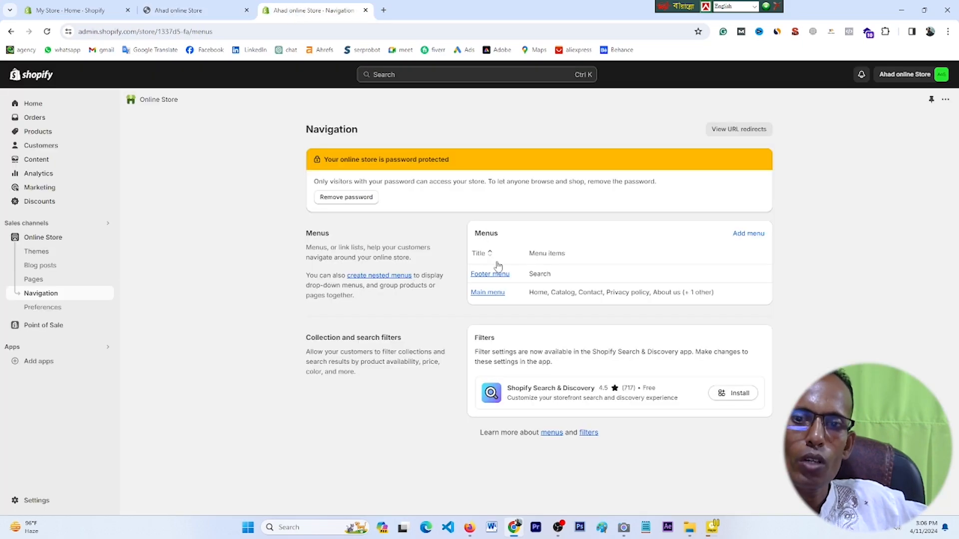
{"action": "left_click", "coordinate": [488, 293]}
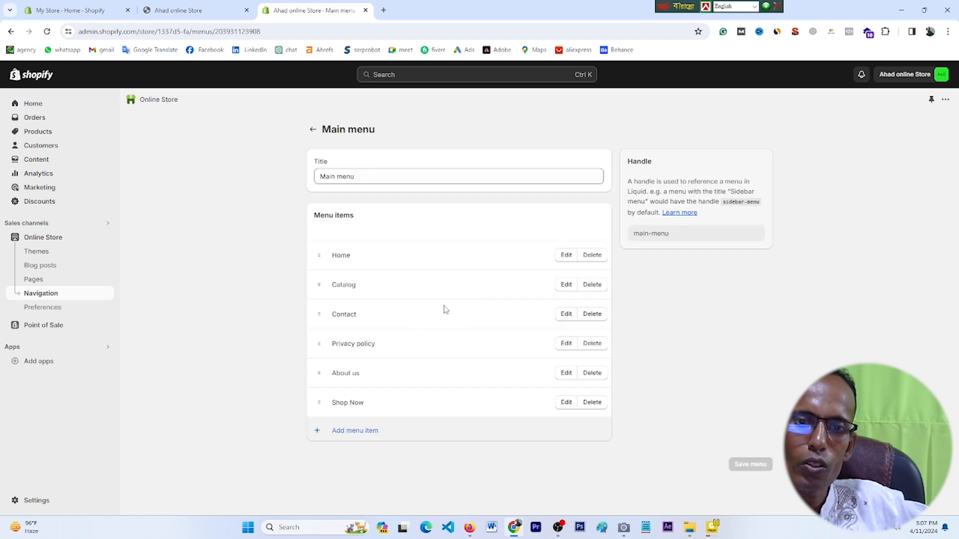
Step: Nest Privacy policy under About us, save, and verify the About us dropdown on the storefront
{"action": "mouse_move", "coordinate": [319, 374]}
{"action": "left_mouse_down"}
{"action": "mouse_move", "coordinate": [321, 350]}
{"action": "mouse_move", "coordinate": [319, 362]}
{"action": "mouse_move", "coordinate": [336, 360]}
{"action": "mouse_move", "coordinate": [338, 373]}
{"action": "left_mouse_up"}
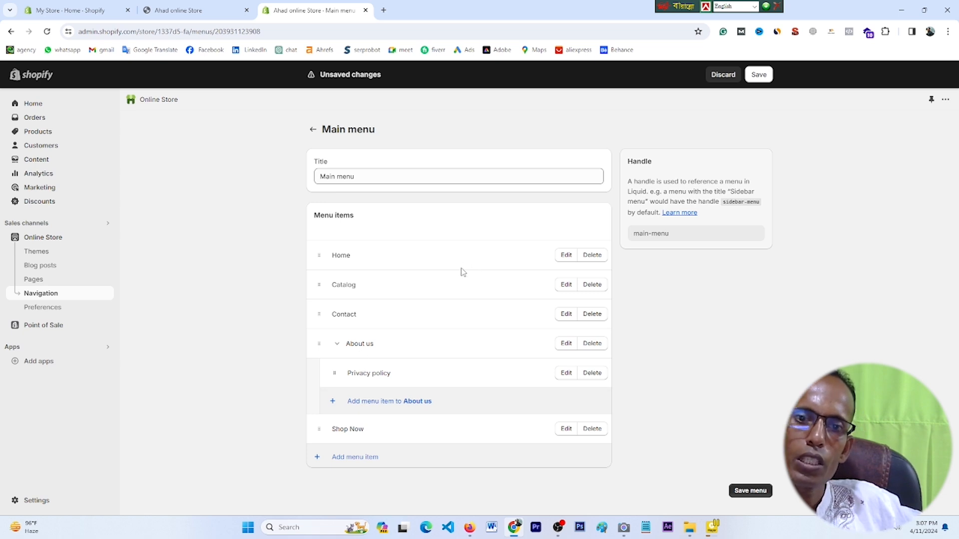
{"action": "left_click", "coordinate": [196, 6]}
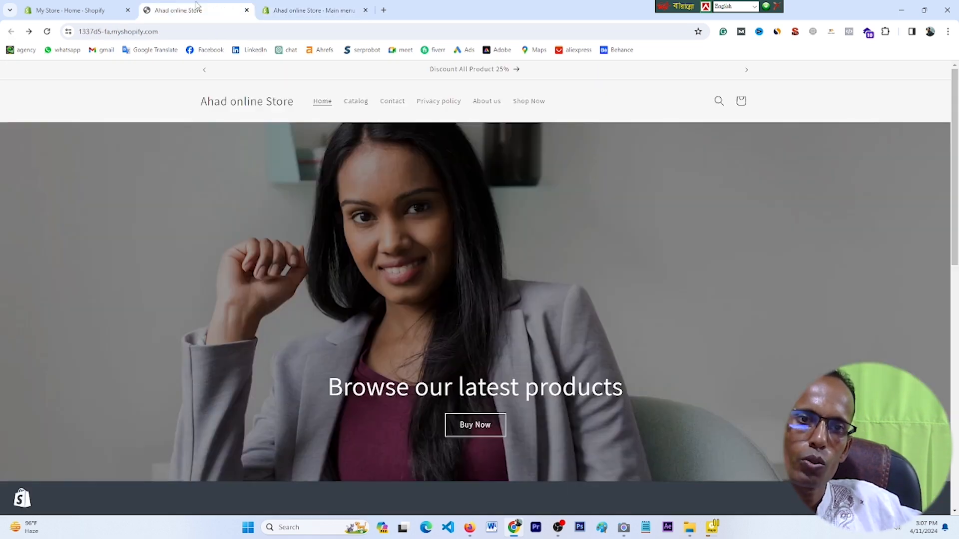
{"action": "left_click", "coordinate": [310, 10]}
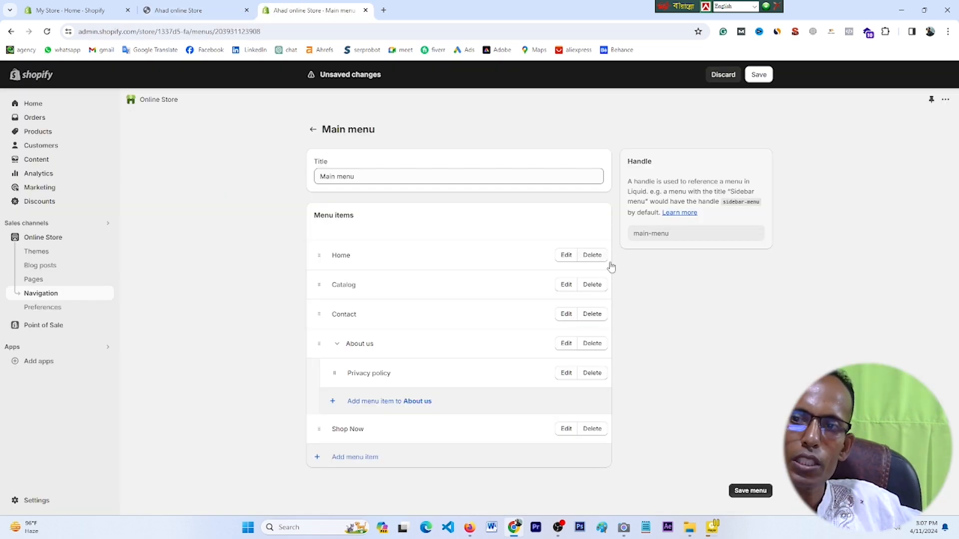
{"action": "left_click", "coordinate": [749, 492]}
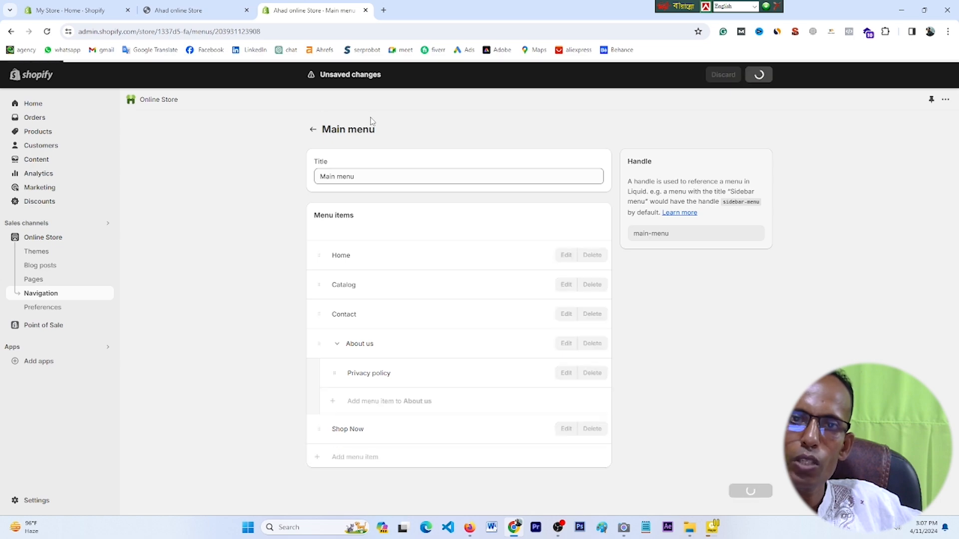
{"action": "left_click", "coordinate": [198, 6]}
{"action": "left_click", "coordinate": [47, 32]}
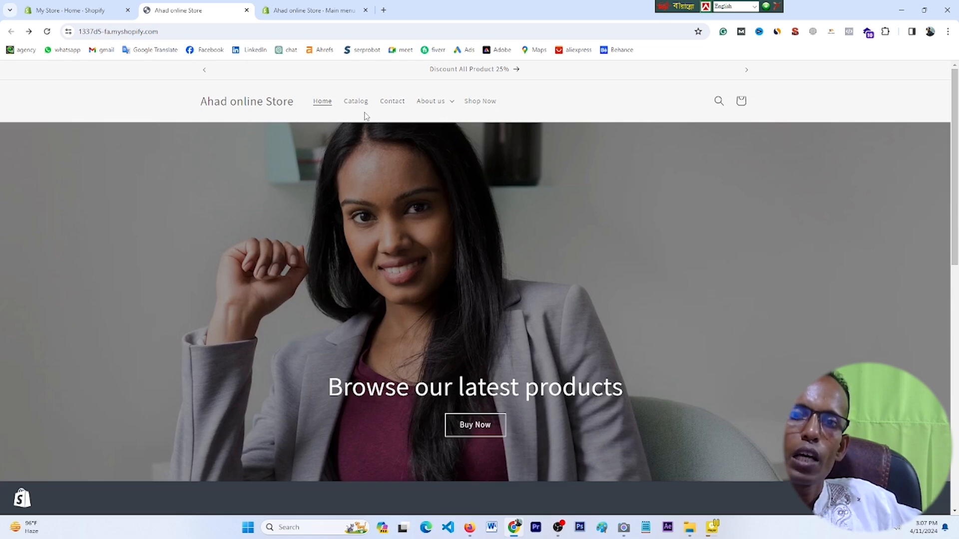
{"action": "left_click", "coordinate": [453, 105]}
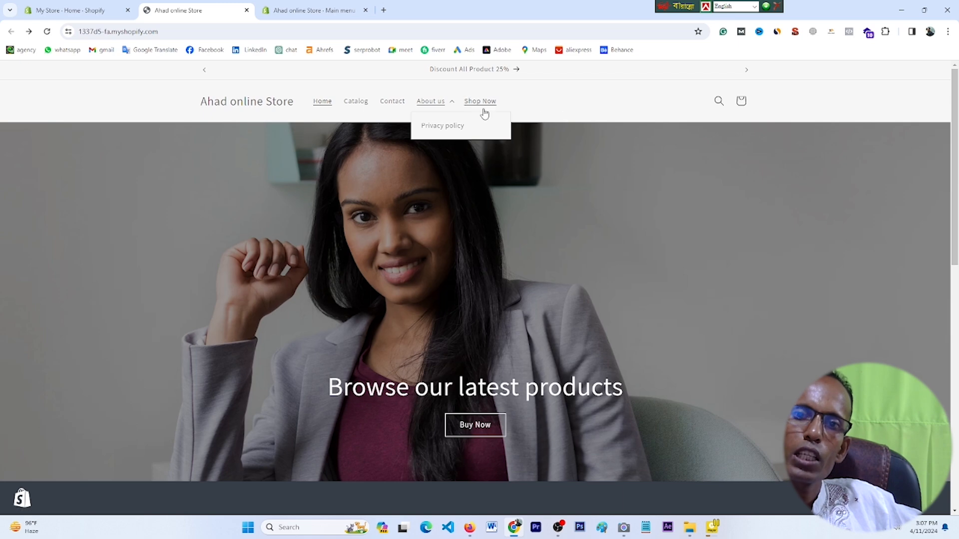
{"action": "left_click", "coordinate": [307, 14]}
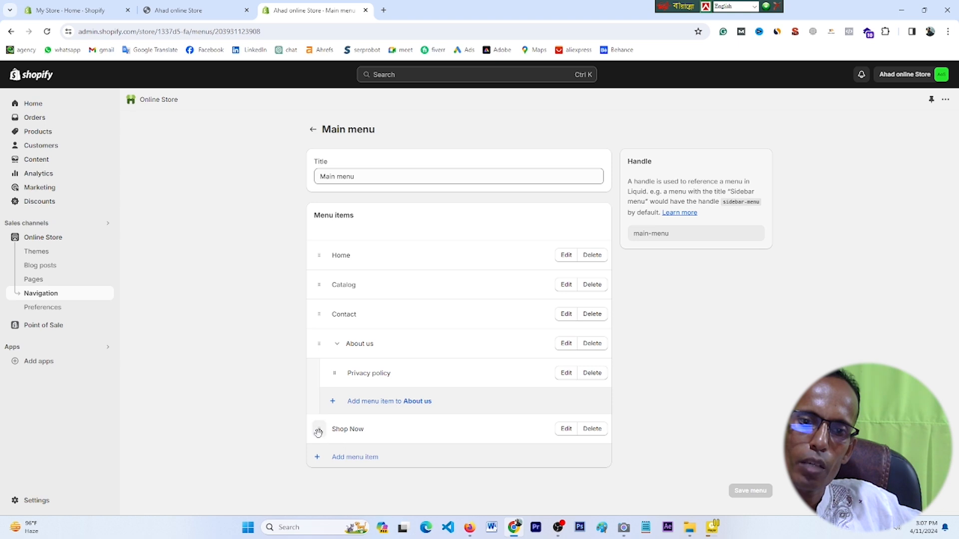
Step: Drag Shop Now above About us and reload the storefront to check the order
{"action": "left_click_drag", "start_coordinate": [318, 429], "coordinate": [368, 373]}
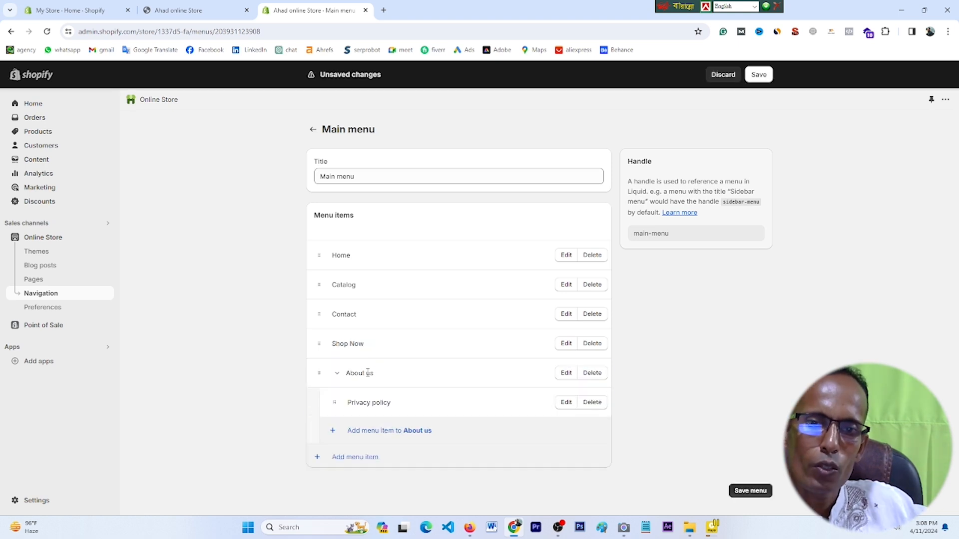
{"action": "left_click", "coordinate": [192, 9]}
{"action": "left_click", "coordinate": [47, 31]}
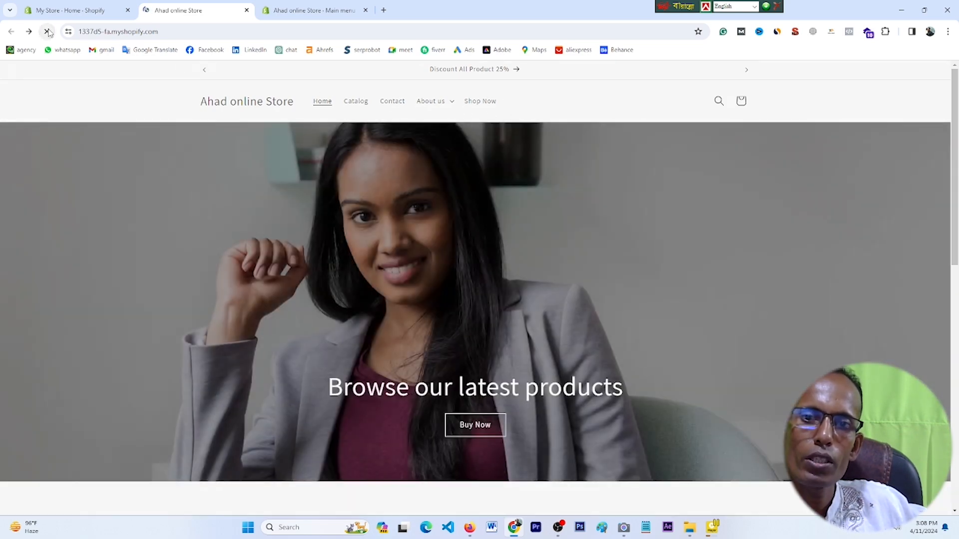
{"action": "left_click", "coordinate": [310, 10]}
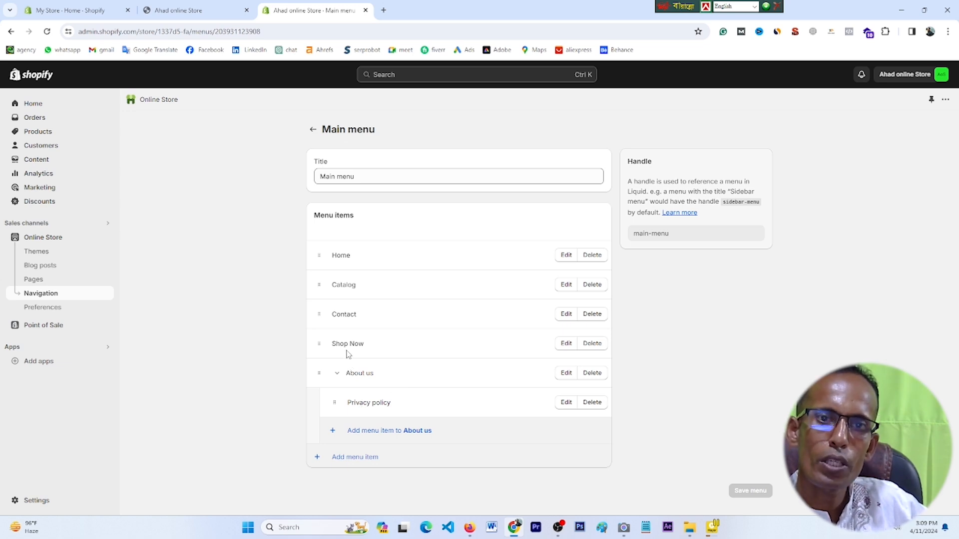
{"action": "left_click", "coordinate": [210, 5]}
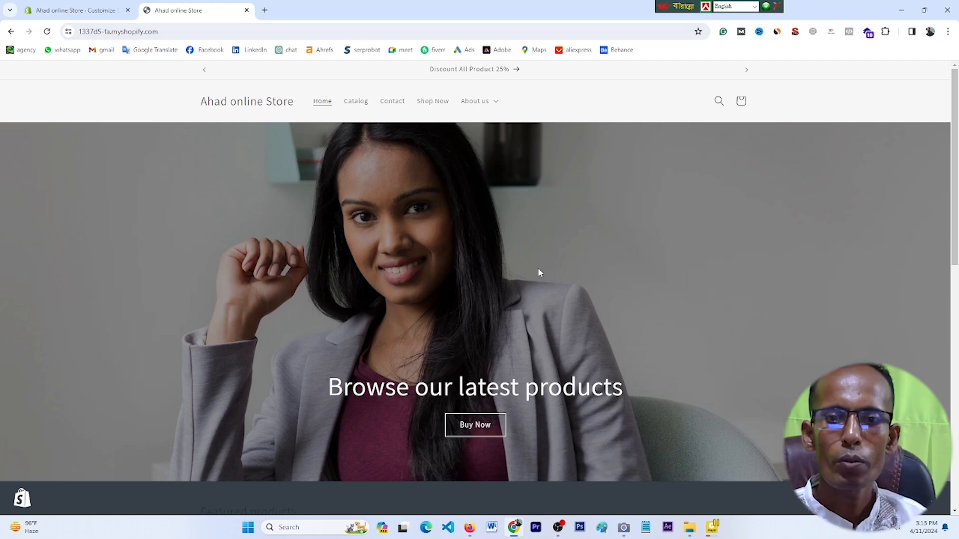
{"action": "scroll", "coordinate": [547, 272], "scroll_direction": "down", "scroll_amount": 2}
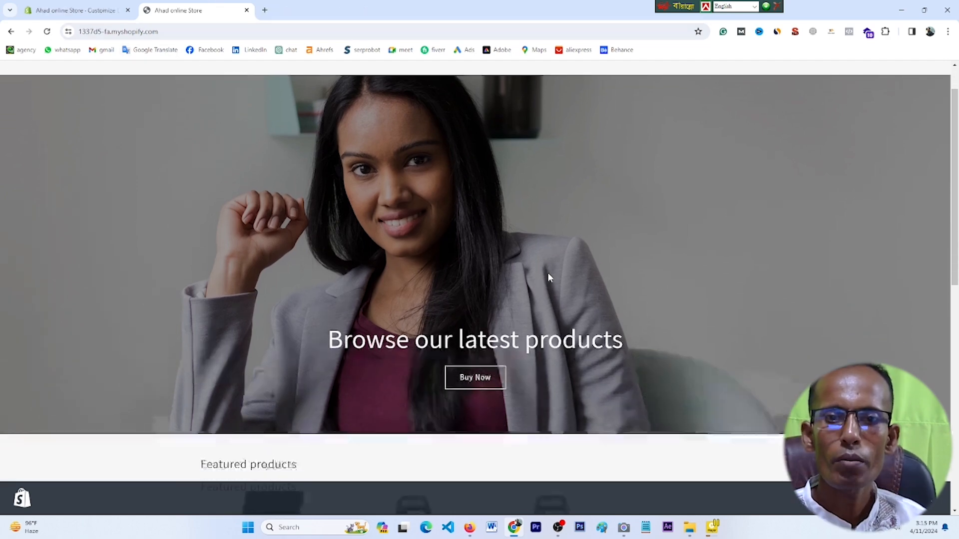
{"action": "scroll", "coordinate": [548, 271], "scroll_direction": "up", "scroll_amount": 2}
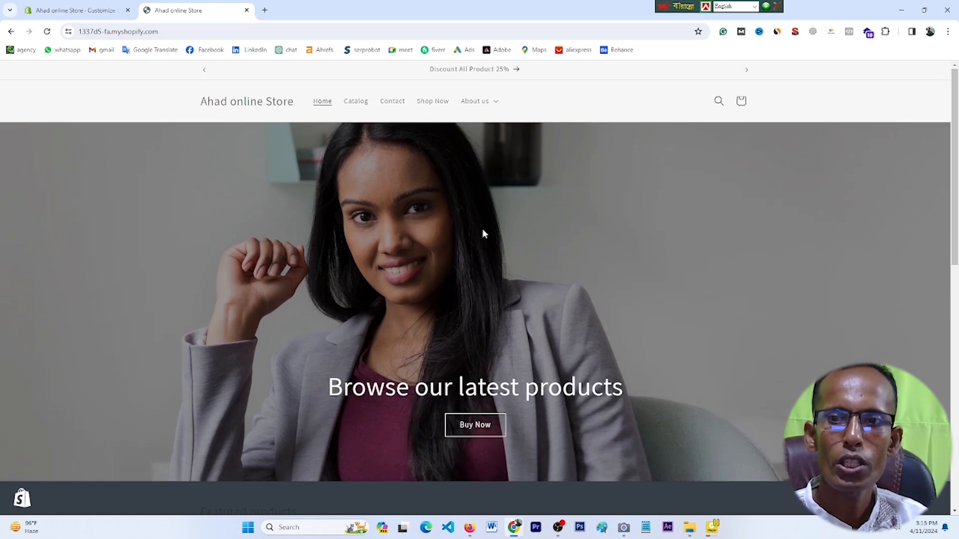
{"action": "scroll", "coordinate": [482, 233], "scroll_direction": "down", "scroll_amount": 10}
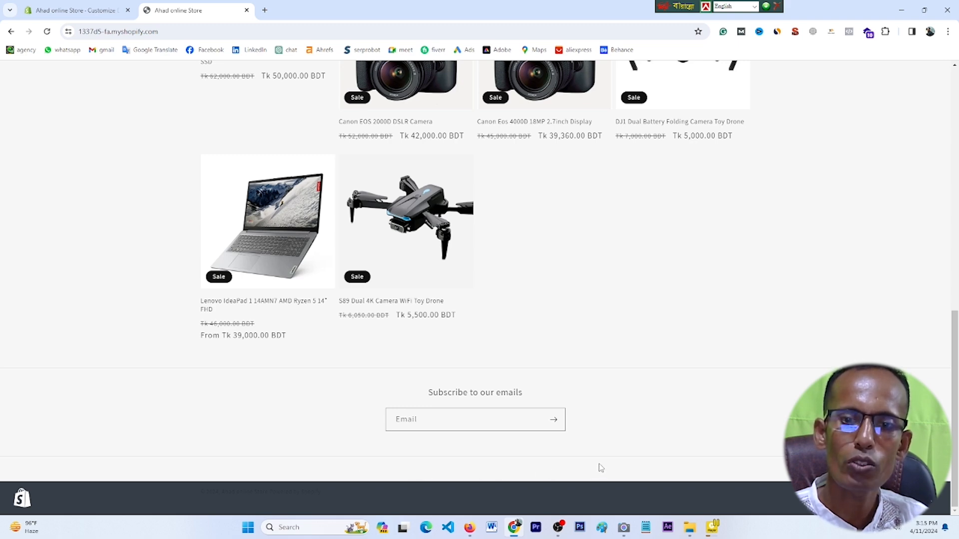
{"action": "scroll", "coordinate": [601, 468], "scroll_direction": "up", "scroll_amount": 15}
{"action": "left_click", "coordinate": [494, 83]}
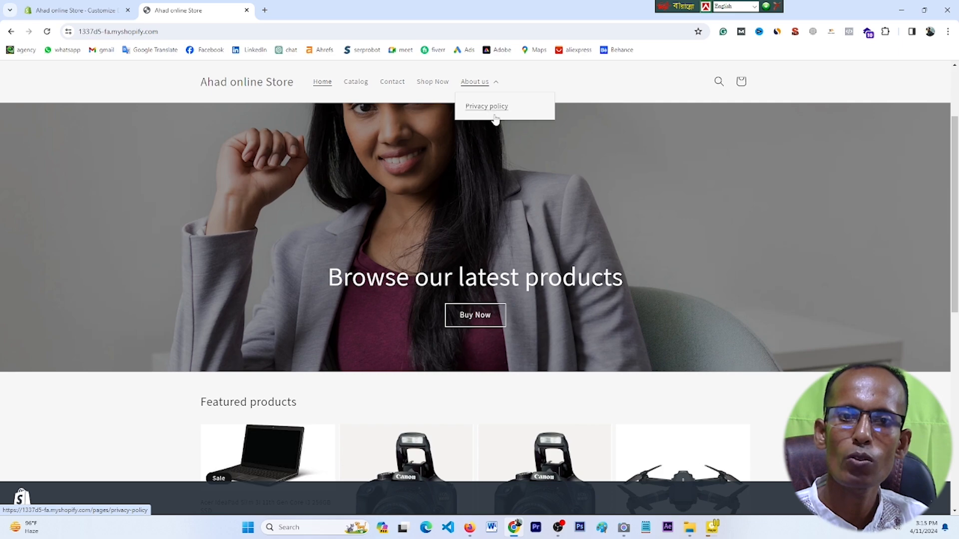
{"action": "scroll", "coordinate": [576, 326], "scroll_direction": "down", "scroll_amount": 10}
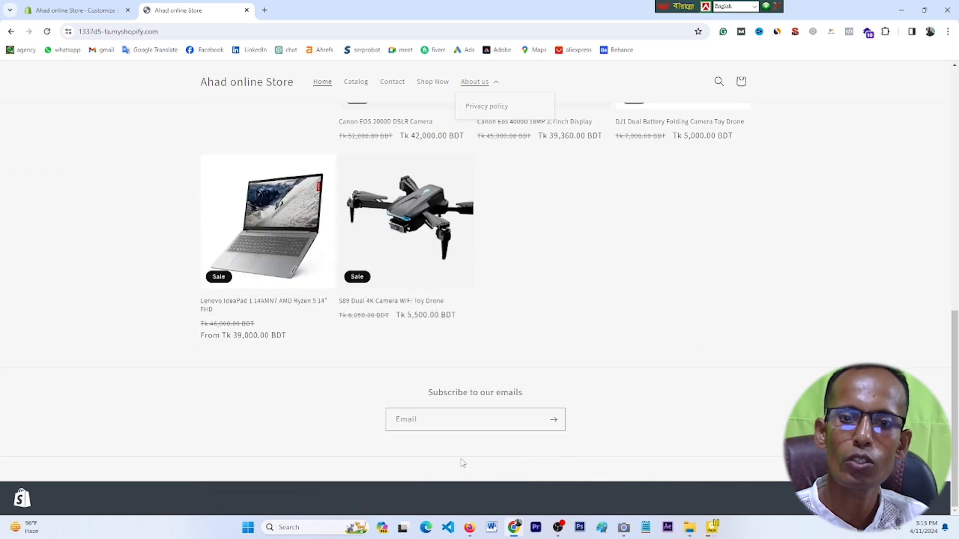
{"action": "scroll", "coordinate": [463, 463], "scroll_direction": "up", "scroll_amount": 10}
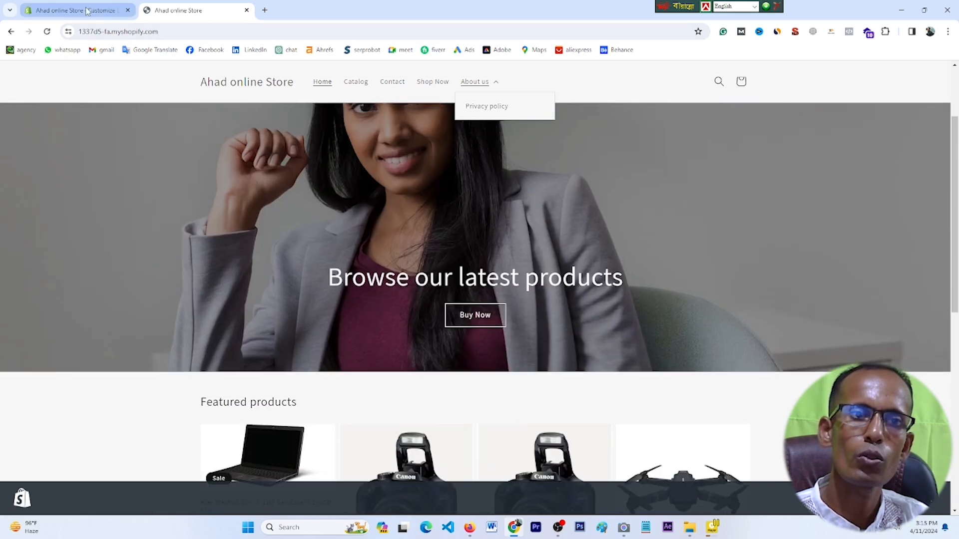
Step: Leave the theme editor and go back to the Online Store Themes page
{"action": "left_click", "coordinate": [87, 11]}
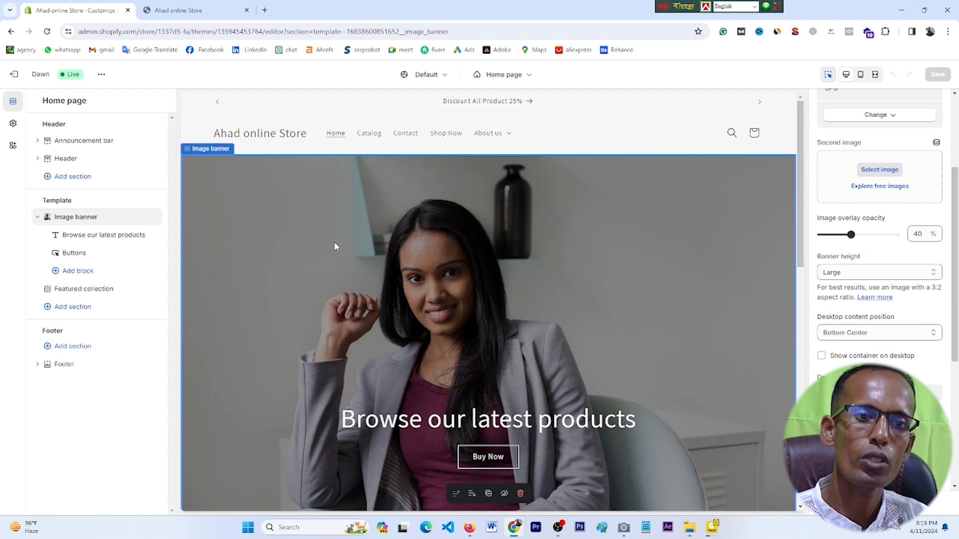
{"action": "left_click", "coordinate": [11, 32]}
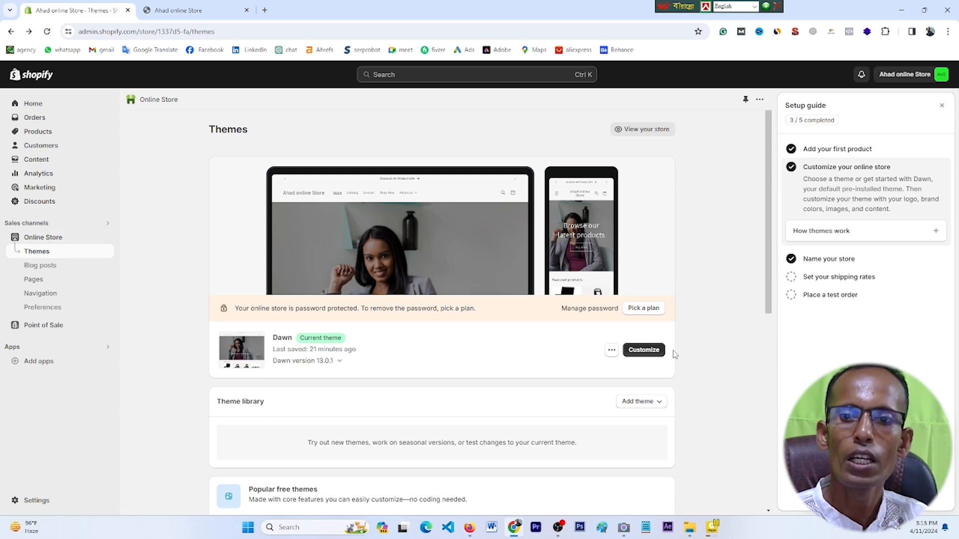
Step: Open the Dawn theme's Customize link in a new browser tab and switch to it
{"action": "right_click", "coordinate": [644, 353]}
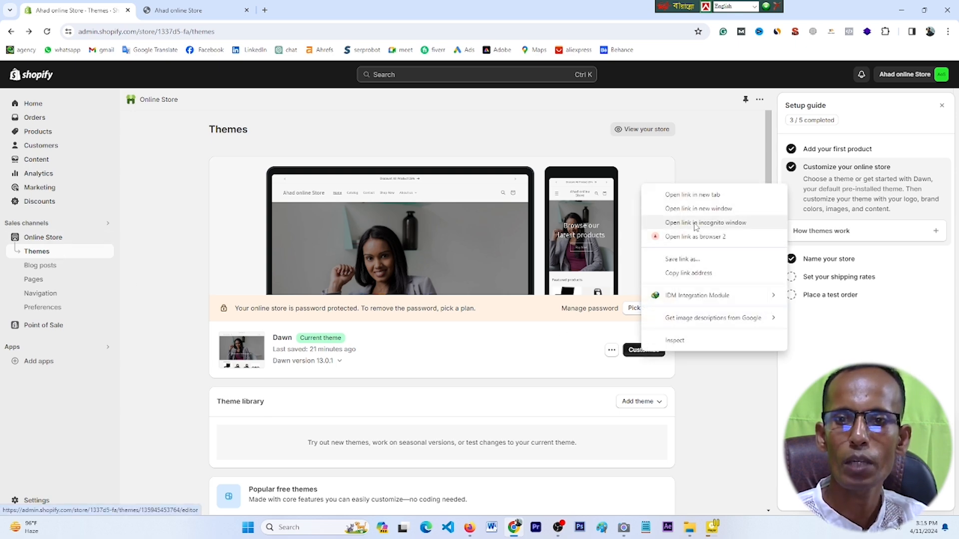
{"action": "left_click", "coordinate": [689, 196]}
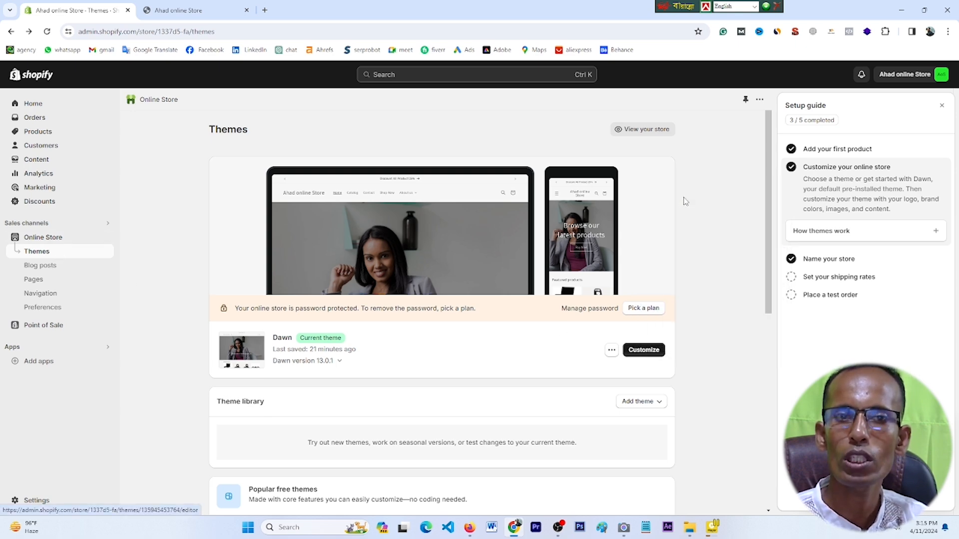
{"action": "left_click", "coordinate": [189, 10]}
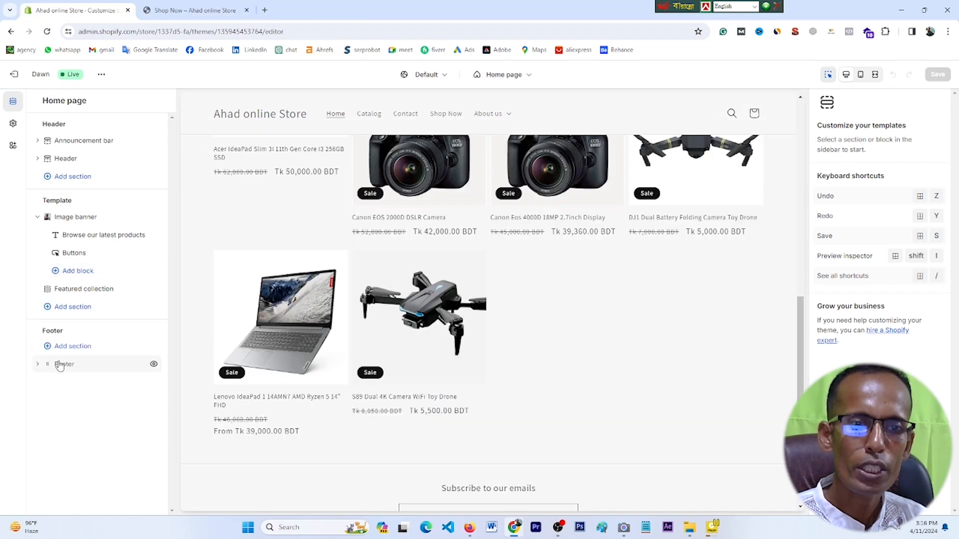
Step: In the Footer section, replace 'emails' so the signup heading reads 'Subscribe to our Website'
{"action": "left_click", "coordinate": [60, 364]}
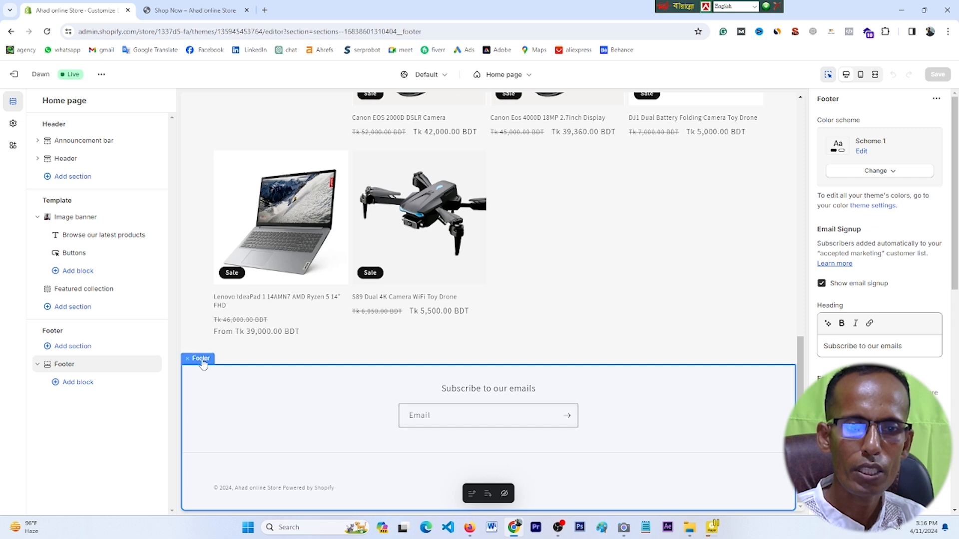
{"action": "left_click", "coordinate": [405, 421]}
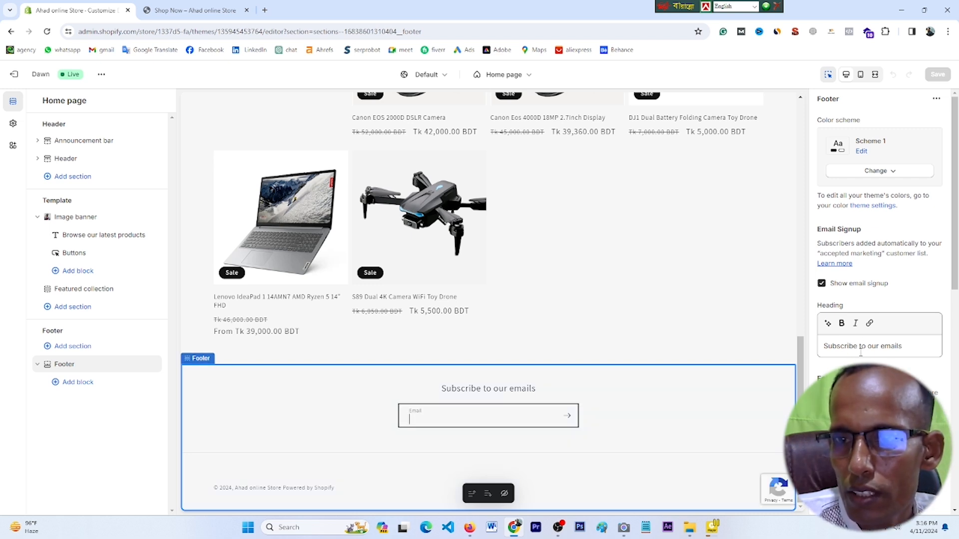
{"action": "left_click", "coordinate": [904, 346]}
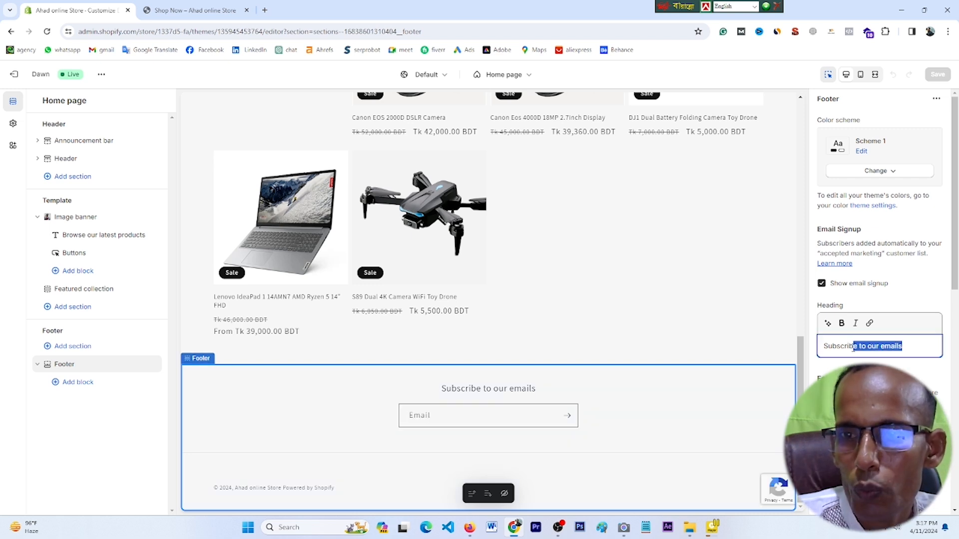
{"action": "left_click", "coordinate": [907, 346]}
{"action": "key", "text": "BackSpace"}
{"action": "key", "text": "BackSpace"}
{"action": "key", "text": "BackSpace"}
{"action": "key", "text": "BackSpace"}
{"action": "key", "text": "BackSpace"}
{"action": "key", "text": "BackSpace"}
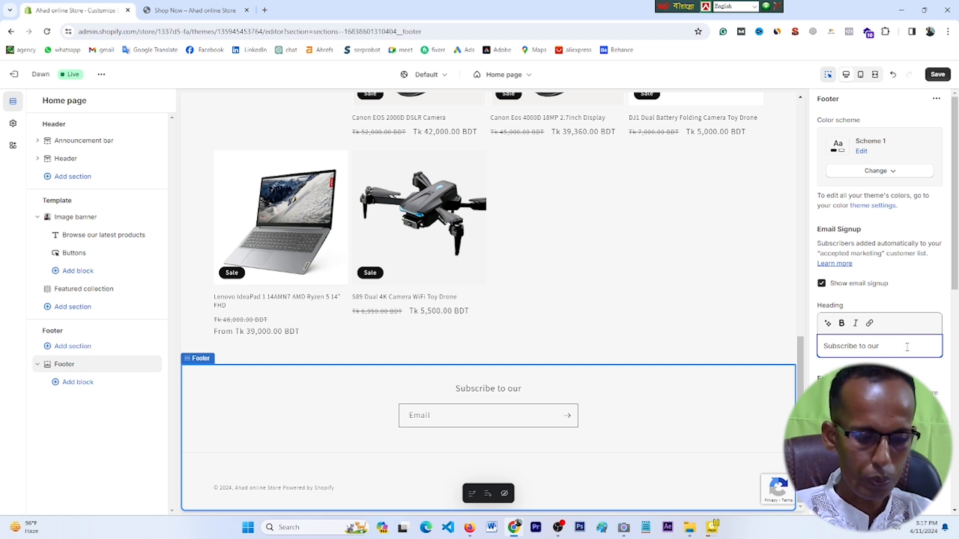
{"action": "type", "text": "Wesite"}
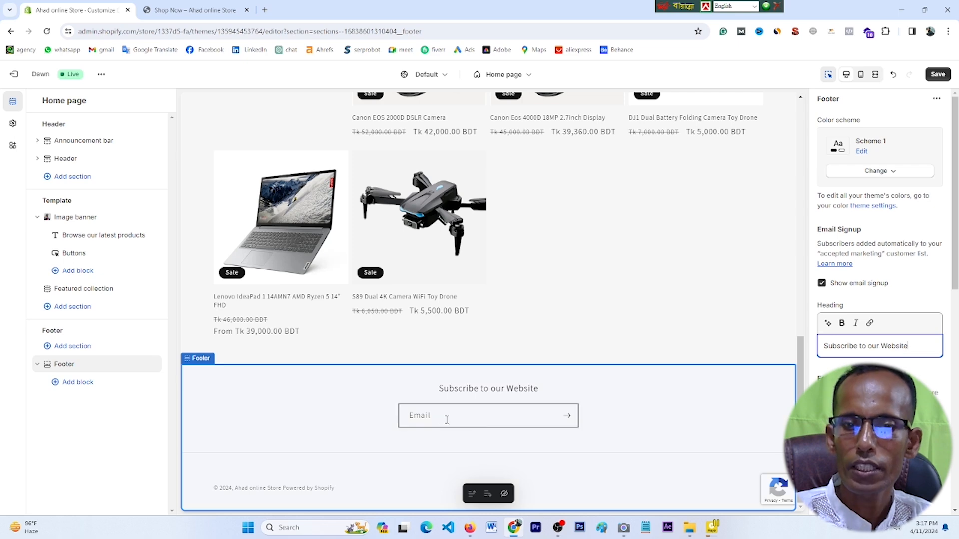
{"action": "scroll", "coordinate": [858, 351], "scroll_direction": "down", "scroll_amount": 6}
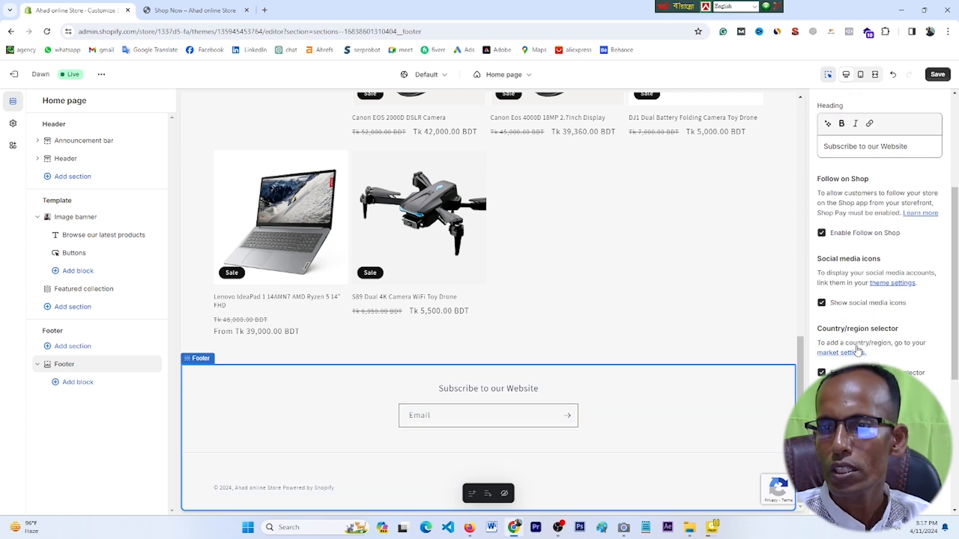
{"action": "scroll", "coordinate": [857, 351], "scroll_direction": "down", "scroll_amount": 3}
{"action": "scroll", "coordinate": [844, 341], "scroll_direction": "down", "scroll_amount": 1}
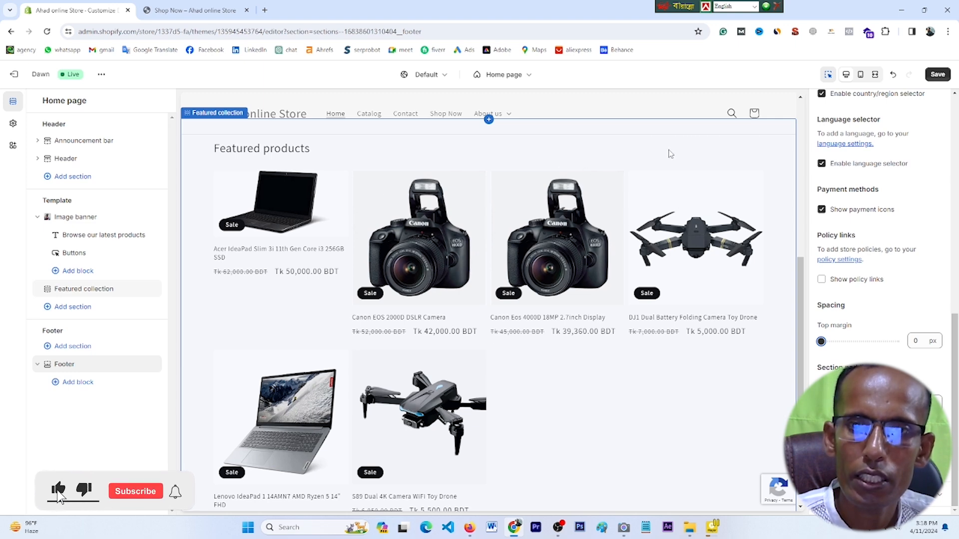
Step: Add a Custom Liquid section above the footer
{"action": "left_click", "coordinate": [670, 152]}
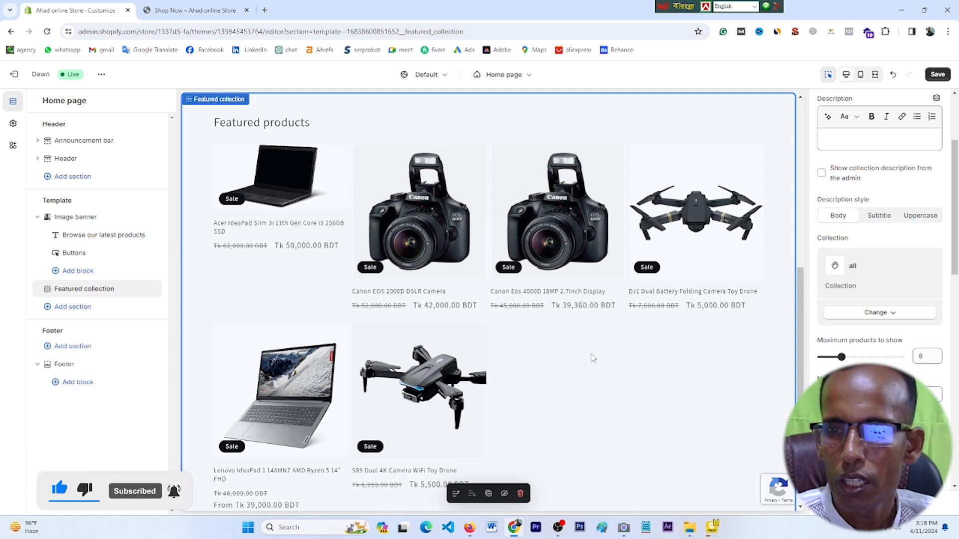
{"action": "left_click", "coordinate": [97, 354]}
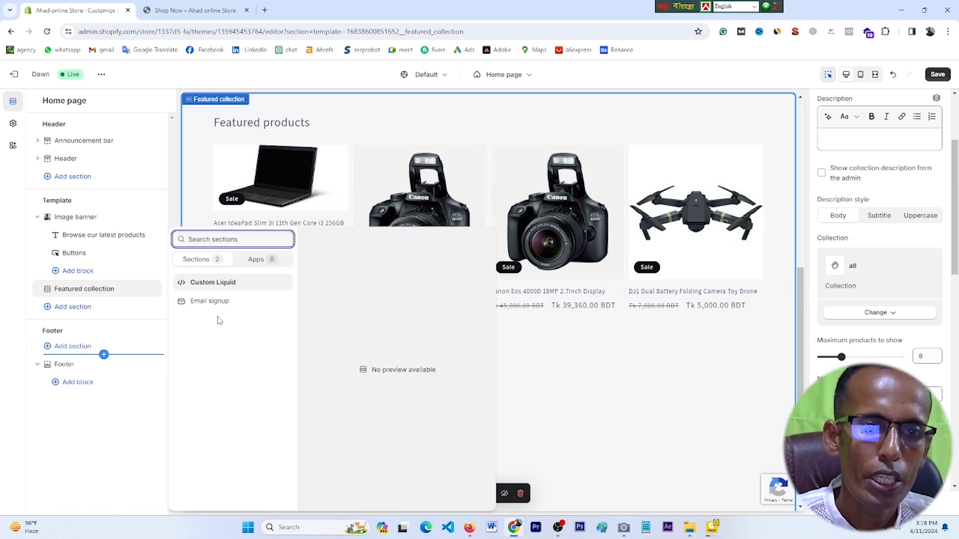
{"action": "left_click", "coordinate": [207, 282]}
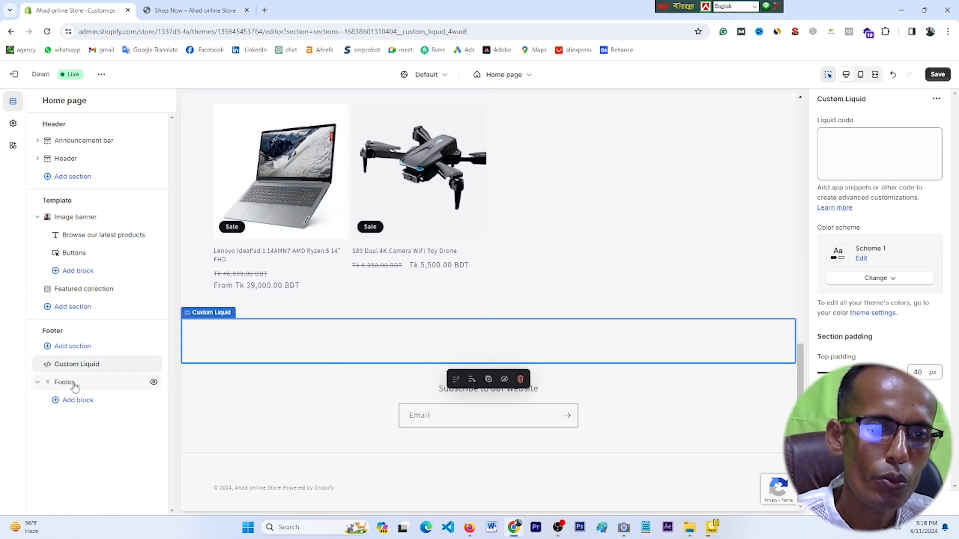
Step: Add a Brand information block to the footer and open its theme settings
{"action": "left_click", "coordinate": [75, 401]}
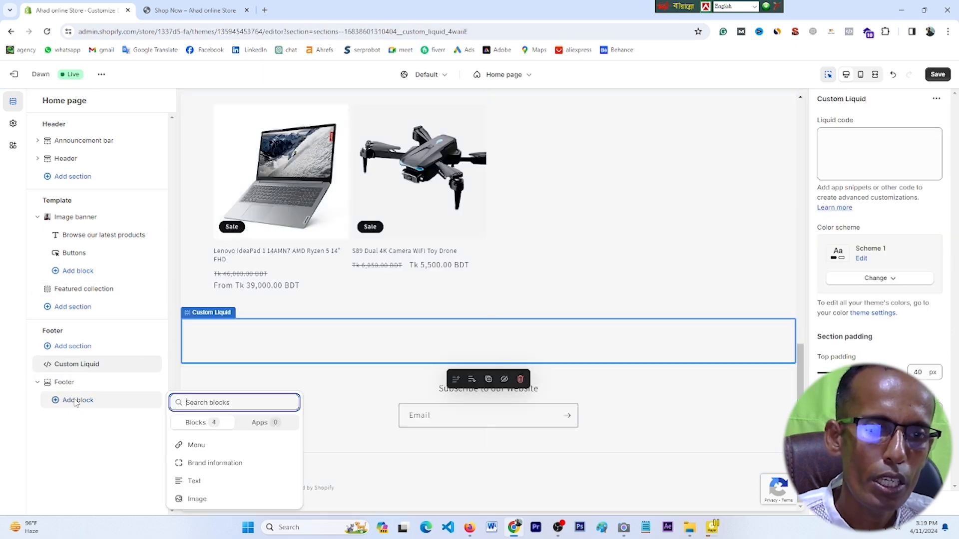
{"action": "left_click", "coordinate": [209, 464]}
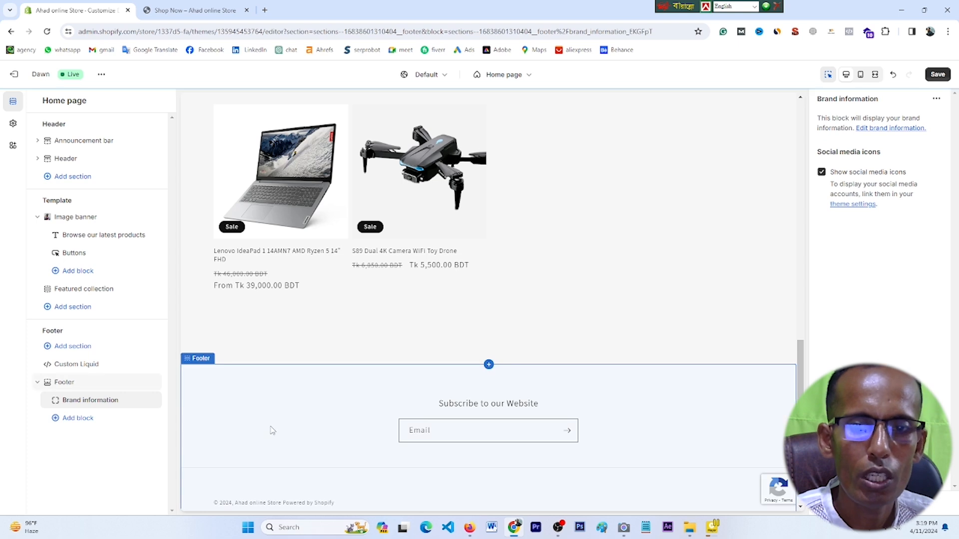
{"action": "left_click", "coordinate": [893, 129]}
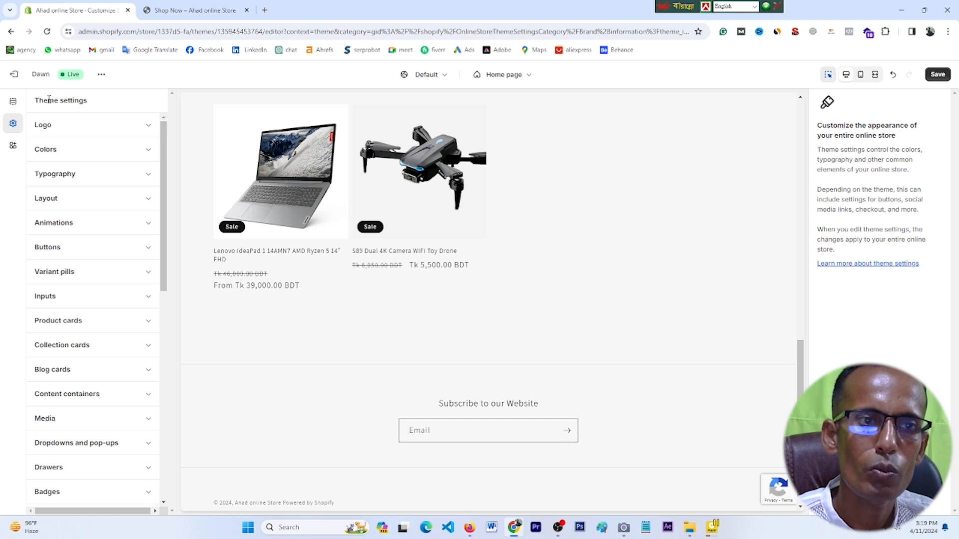
Step: Upload the 2463068 picture from the image folder and set it as the store logo
{"action": "left_click", "coordinate": [47, 125]}
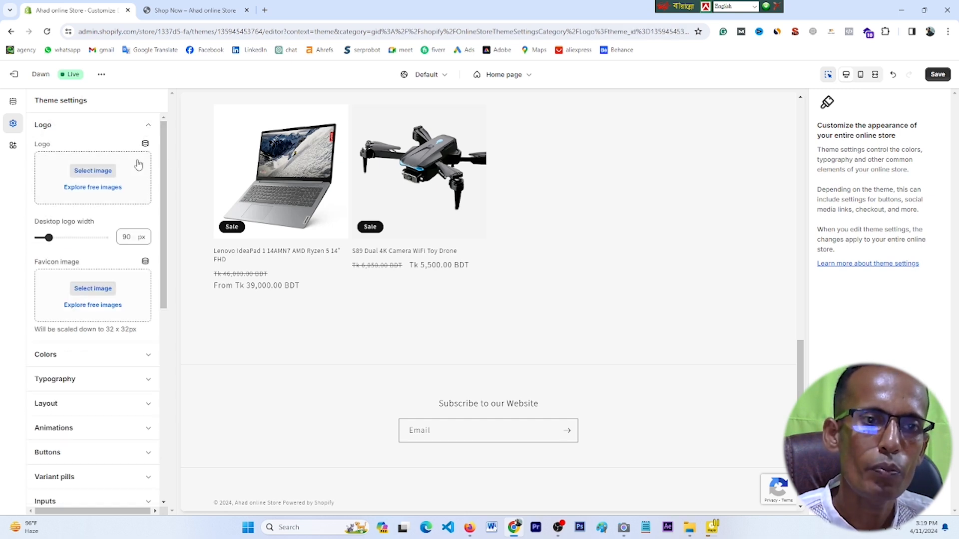
{"action": "left_click", "coordinate": [90, 175]}
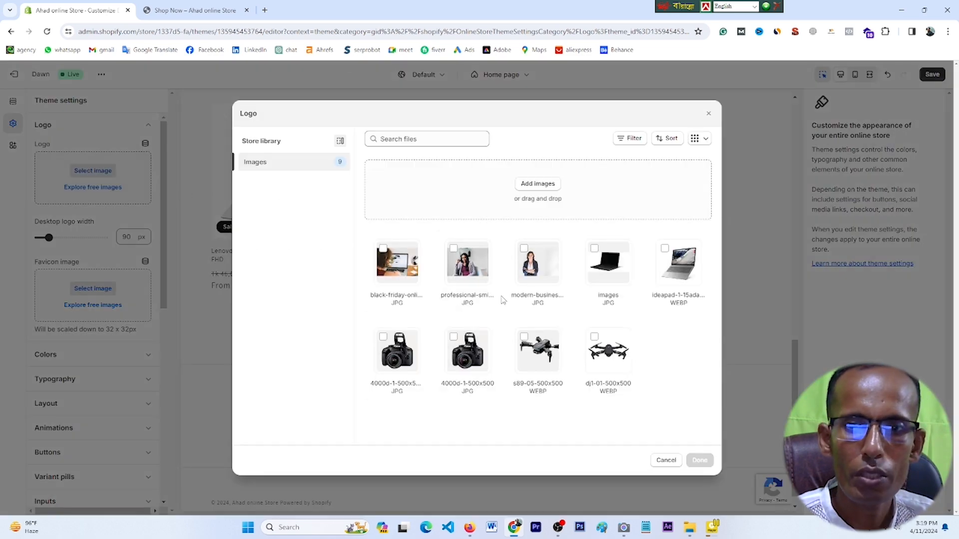
{"action": "left_click", "coordinate": [533, 185]}
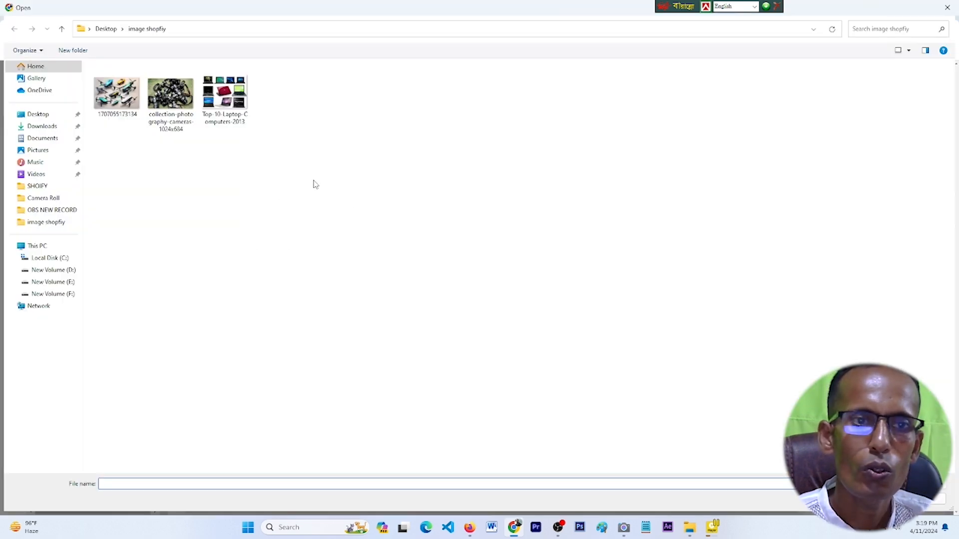
{"action": "left_click", "coordinate": [61, 283]}
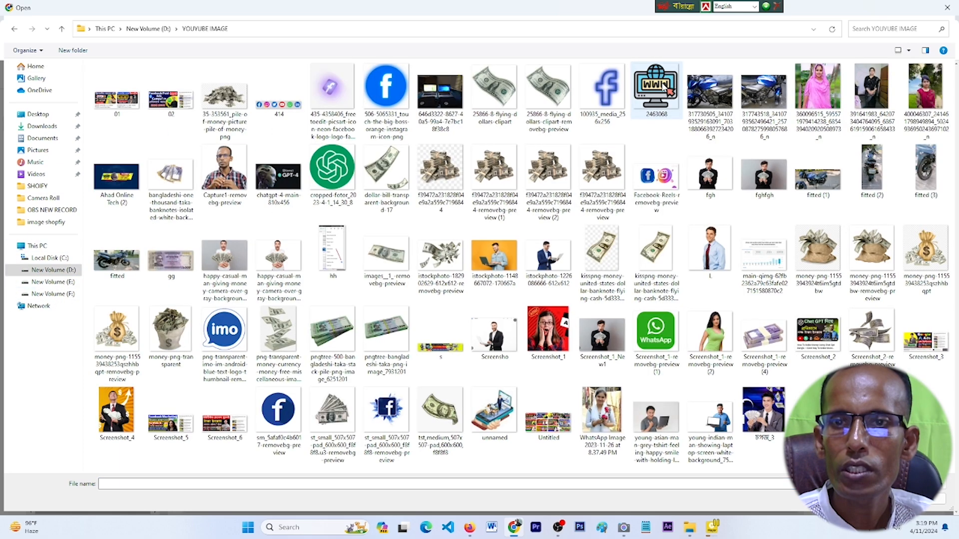
{"action": "left_click", "coordinate": [656, 90]}
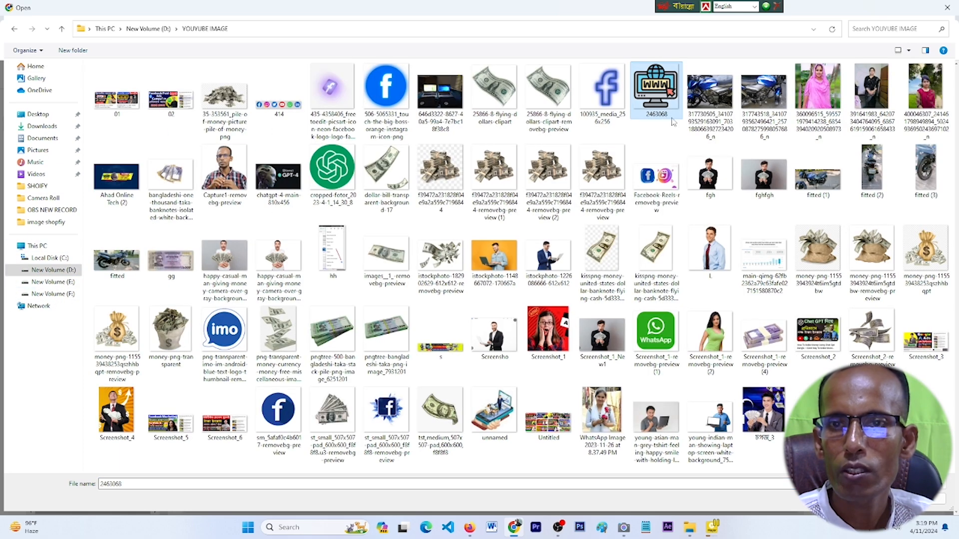
{"action": "double_click", "coordinate": [657, 89]}
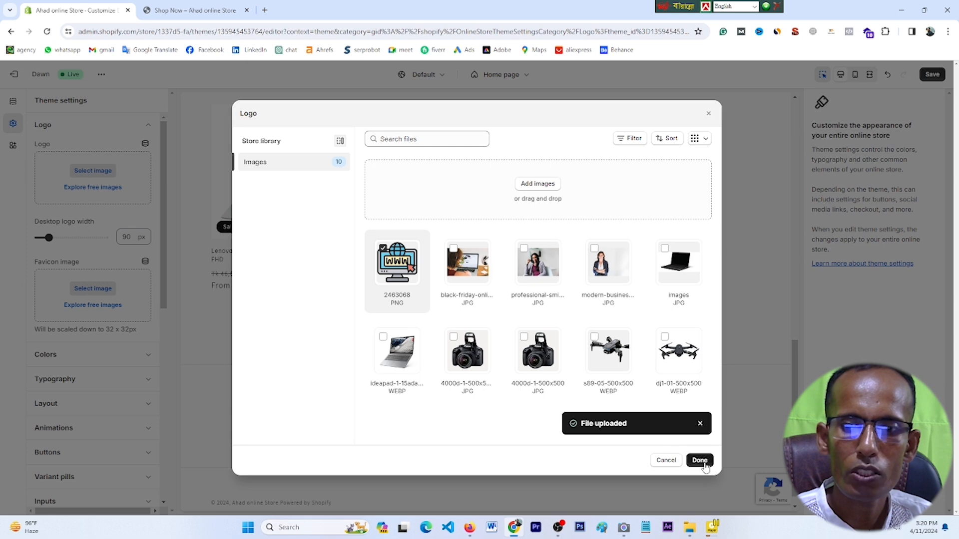
{"action": "left_click", "coordinate": [700, 460]}
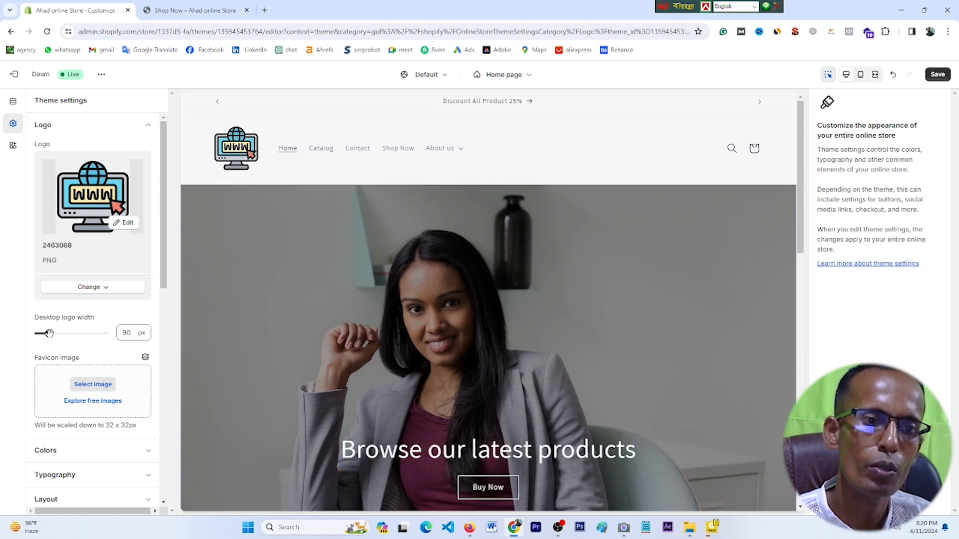
Step: Reduce the desktop logo width to 60 px, then browse free stock images without replacing the logo
{"action": "left_click_drag", "start_coordinate": [49, 333], "coordinate": [40, 334]}
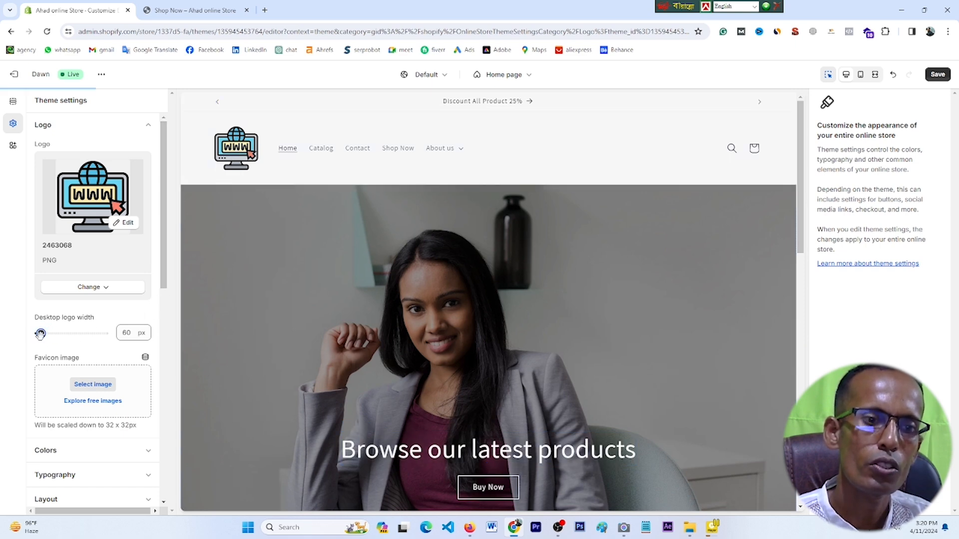
{"action": "scroll", "coordinate": [98, 393], "scroll_direction": "down", "scroll_amount": 1}
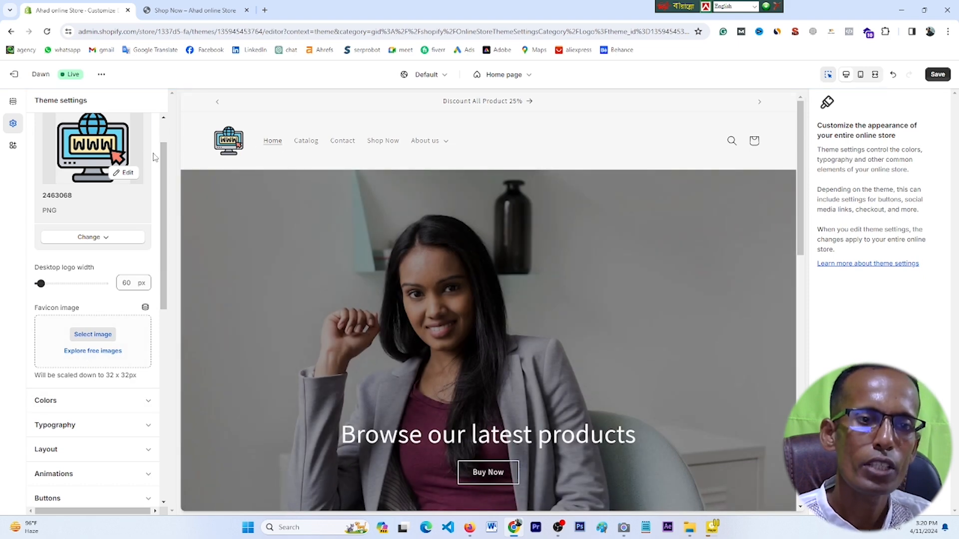
{"action": "left_click", "coordinate": [103, 239]}
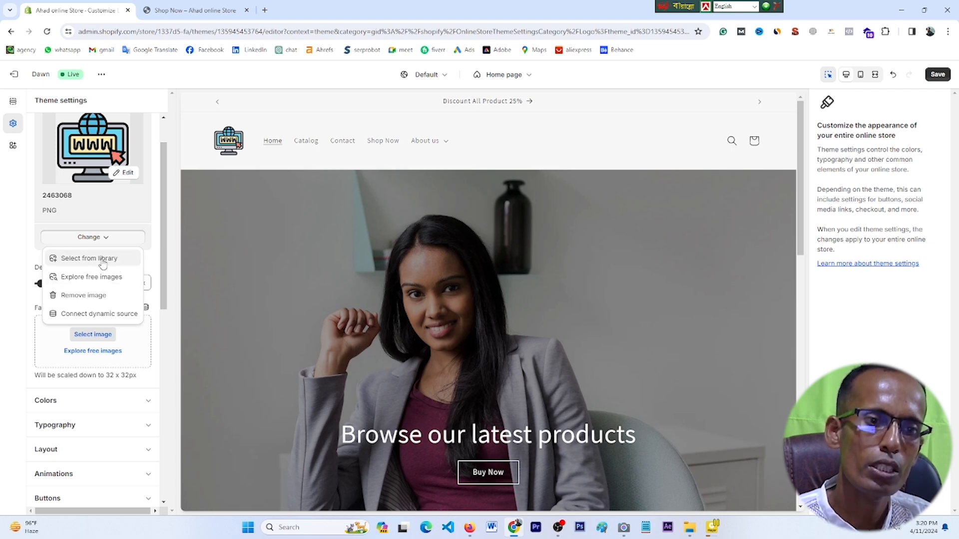
{"action": "left_click", "coordinate": [85, 278]}
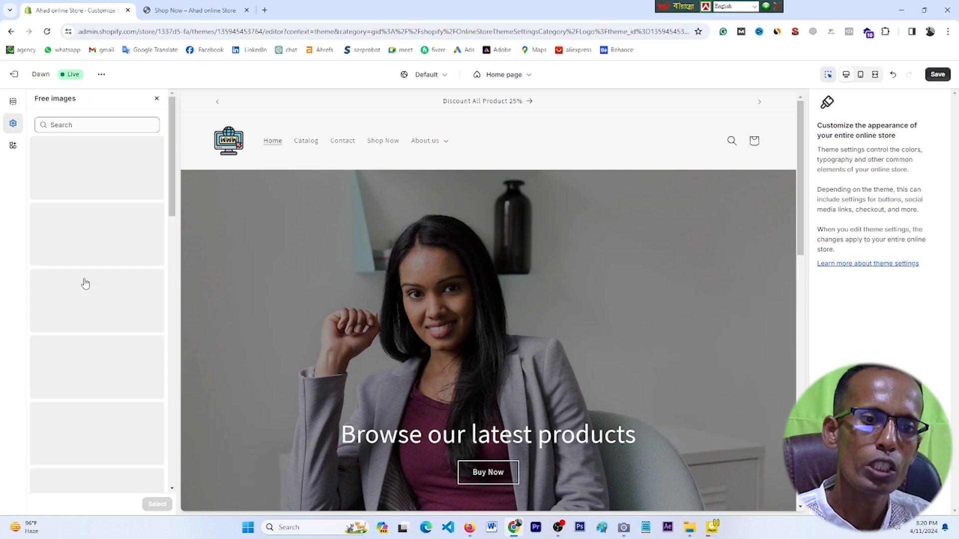
{"action": "scroll", "coordinate": [101, 322], "scroll_direction": "down", "scroll_amount": 4}
{"action": "scroll", "coordinate": [101, 322], "scroll_direction": "down", "scroll_amount": 15}
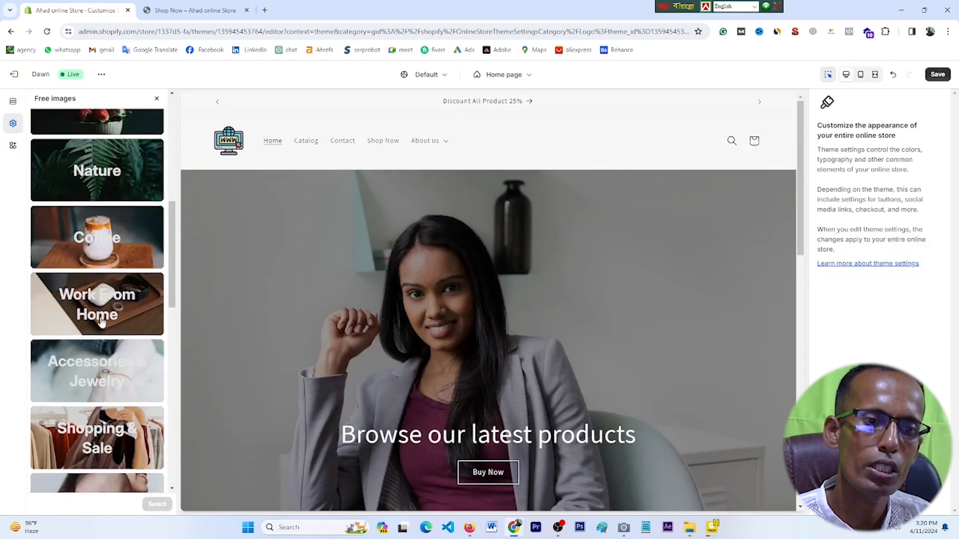
{"action": "scroll", "coordinate": [101, 322], "scroll_direction": "up", "scroll_amount": 15}
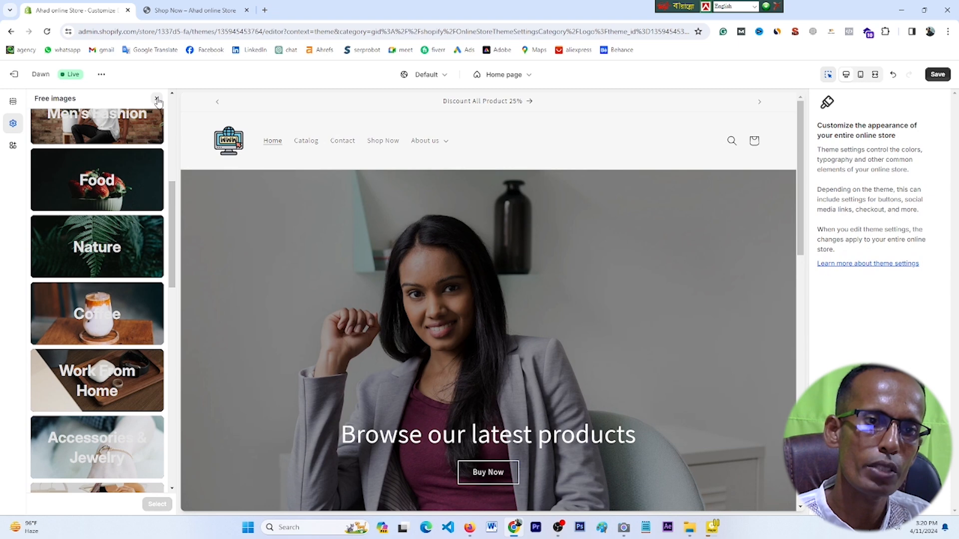
{"action": "left_click", "coordinate": [157, 100]}
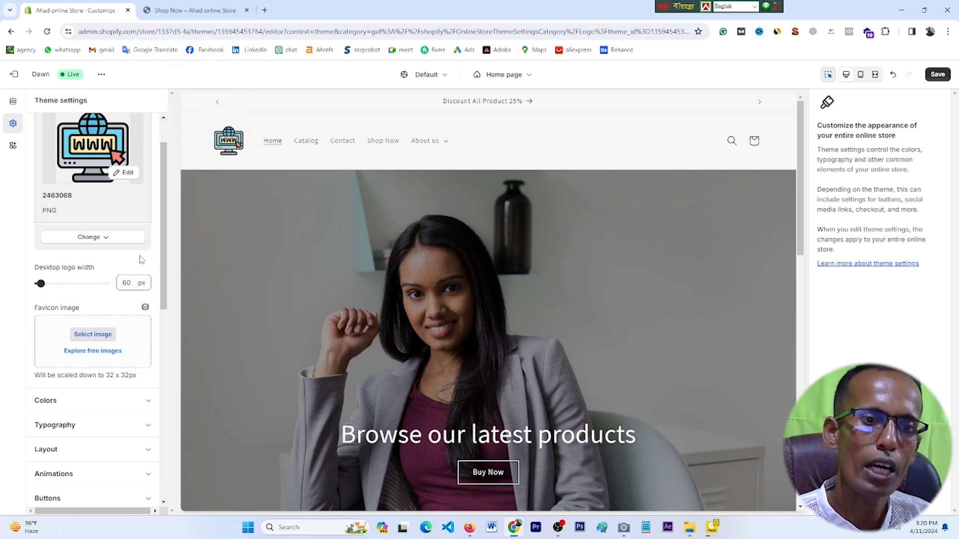
Step: Upload an image from the computer and set it as the store favicon
{"action": "left_click", "coordinate": [92, 335]}
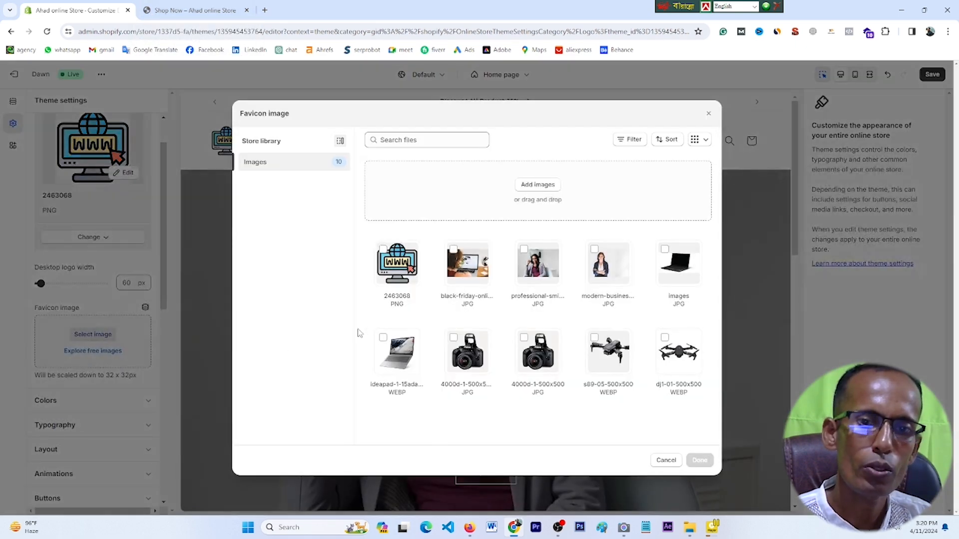
{"action": "left_click", "coordinate": [540, 186]}
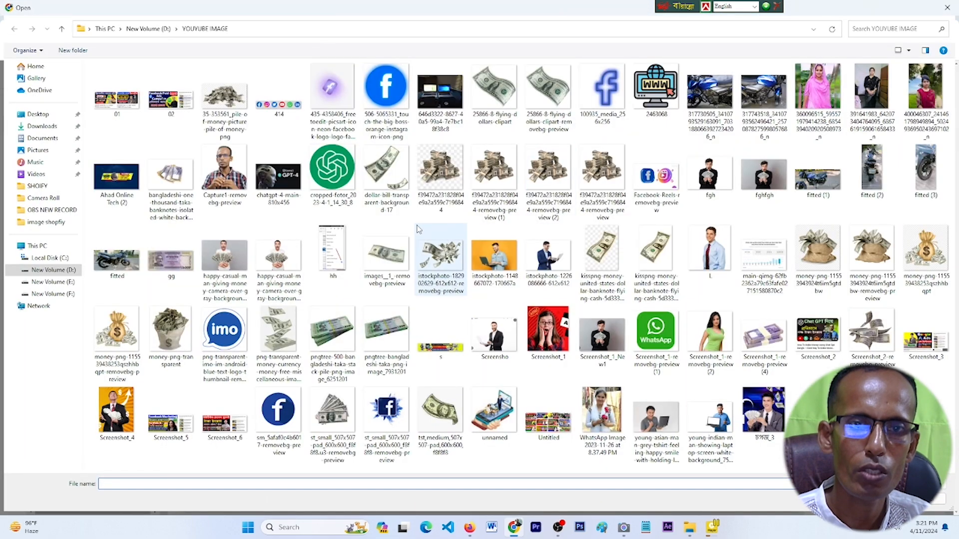
{"action": "left_click", "coordinate": [330, 160]}
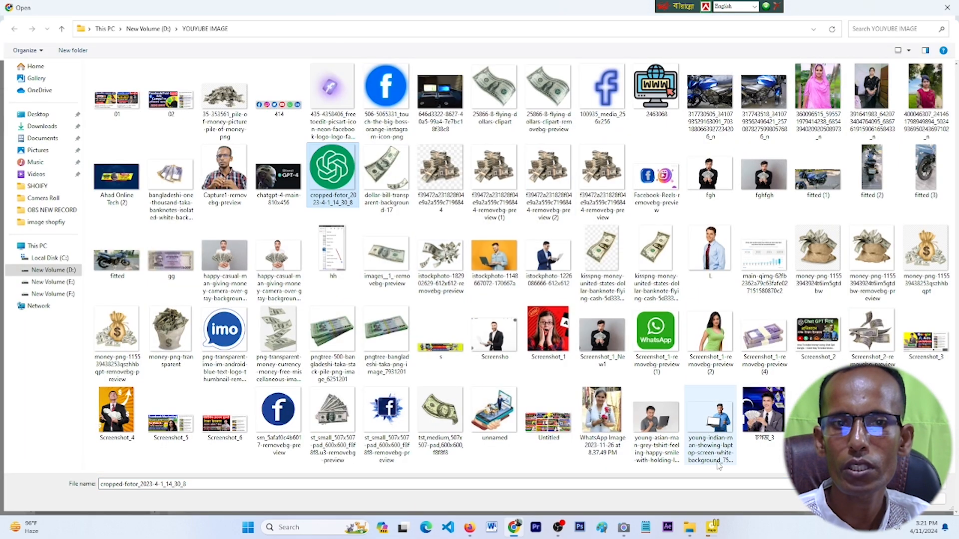
{"action": "key", "text": "Tab"}
{"action": "key", "text": "Return"}
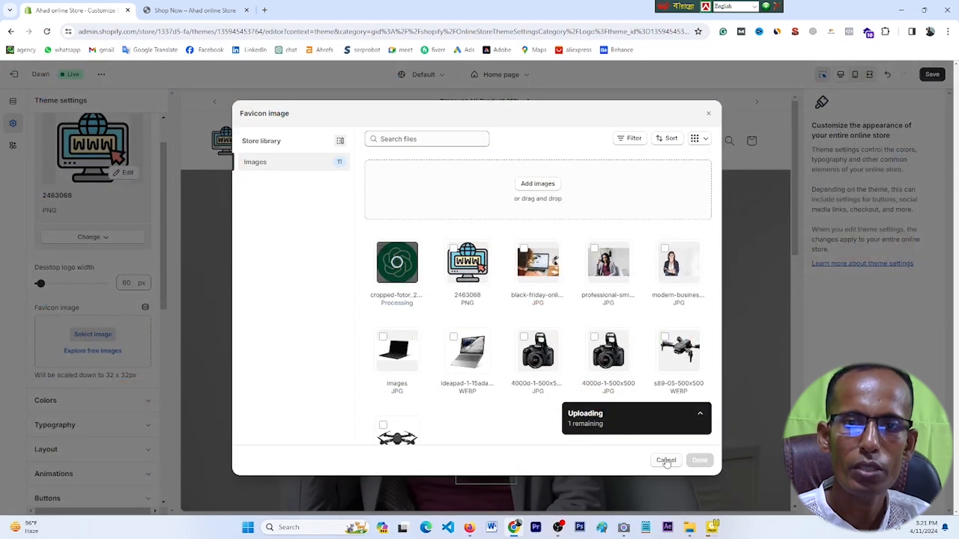
{"action": "left_click", "coordinate": [706, 464]}
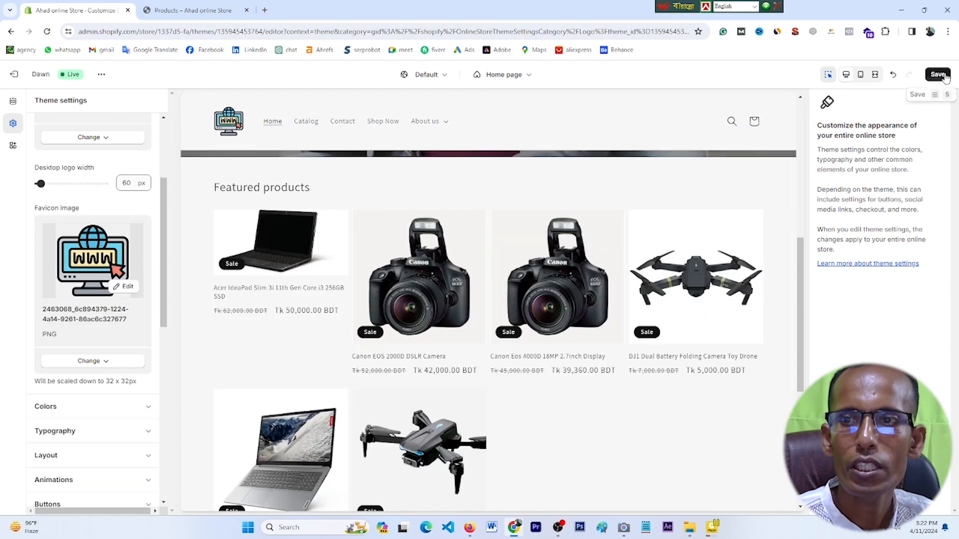
Step: Save the theme and reload the live storefront to check the new logo
{"action": "left_click", "coordinate": [939, 76]}
{"action": "left_click", "coordinate": [192, 10]}
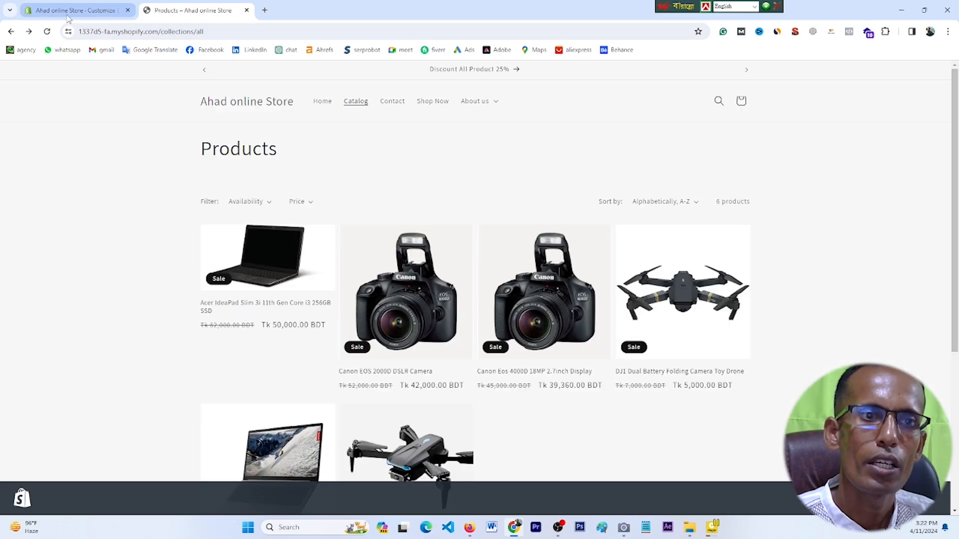
{"action": "left_click", "coordinate": [47, 31]}
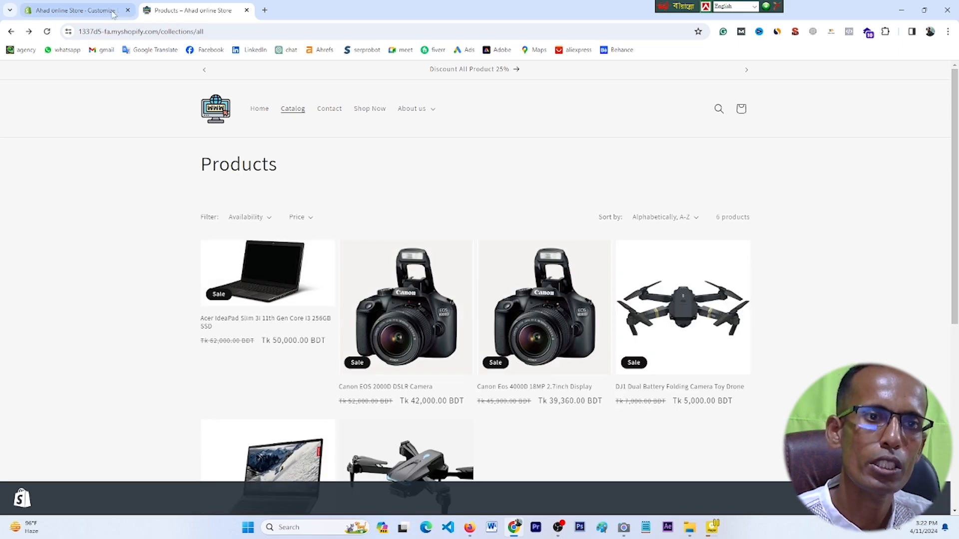
{"action": "left_click", "coordinate": [77, 10]}
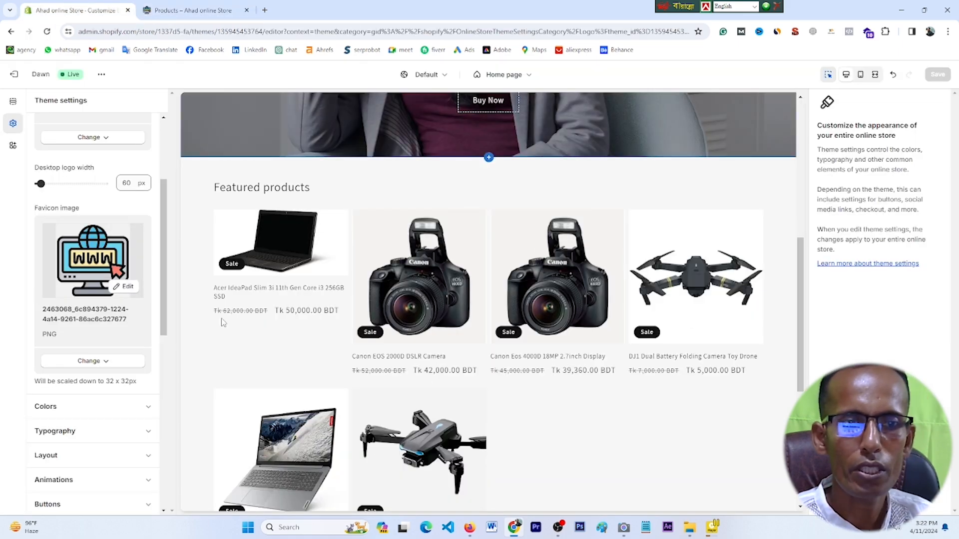
Step: Expand the Colors, Typography, Layout, Animations and Collection cards theme settings groups
{"action": "scroll", "coordinate": [223, 322], "scroll_direction": "down", "scroll_amount": 3}
{"action": "scroll", "coordinate": [107, 402], "scroll_direction": "down", "scroll_amount": 1}
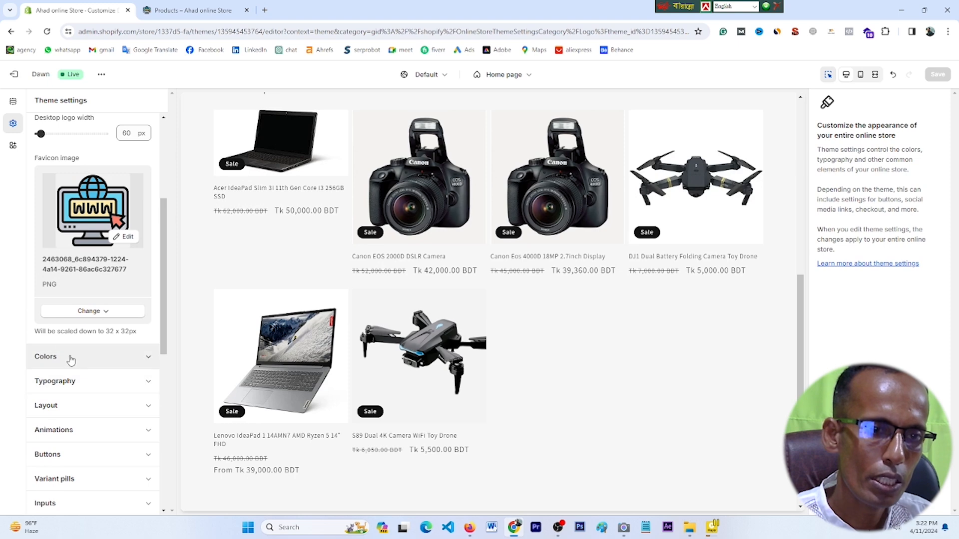
{"action": "left_click", "coordinate": [149, 357]}
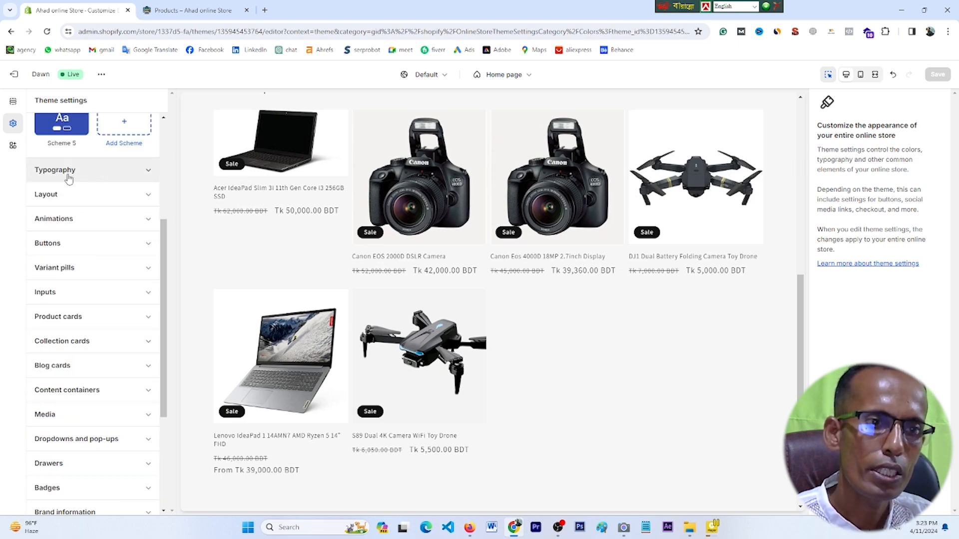
{"action": "left_click", "coordinate": [145, 174]}
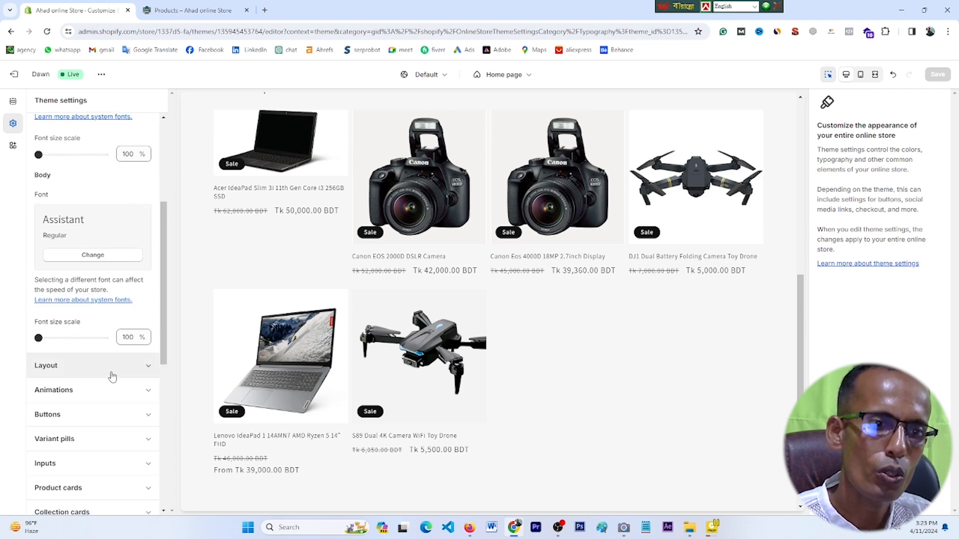
{"action": "left_click", "coordinate": [149, 367]}
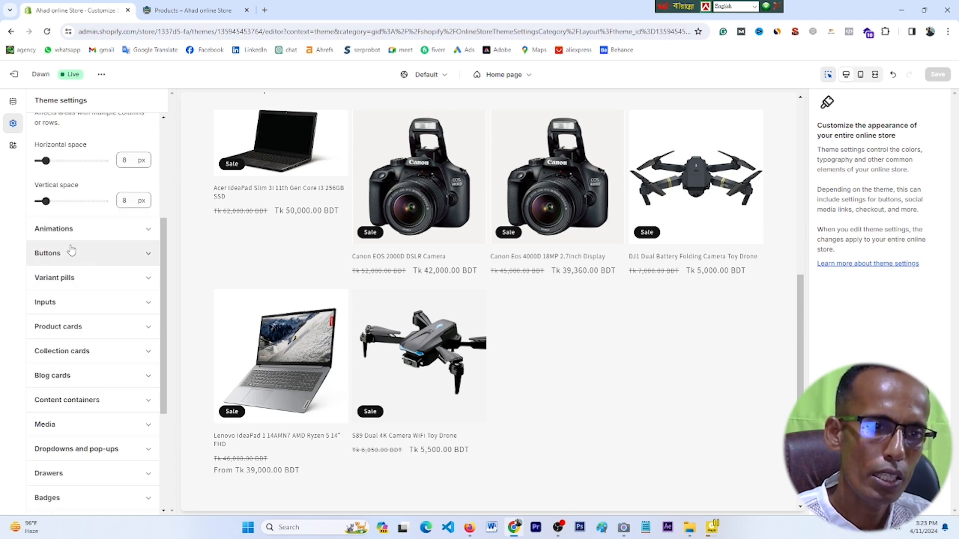
{"action": "left_click", "coordinate": [149, 231]}
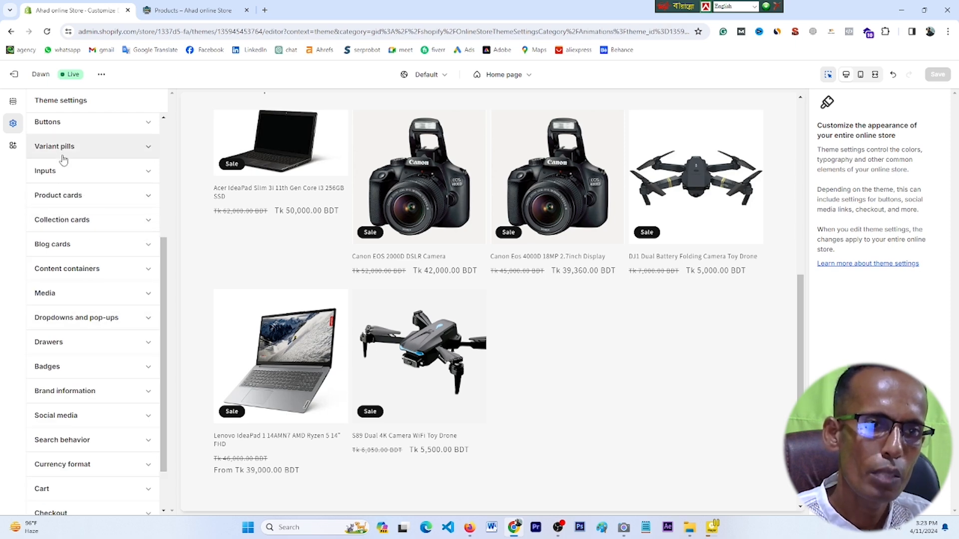
{"action": "left_click", "coordinate": [155, 124]}
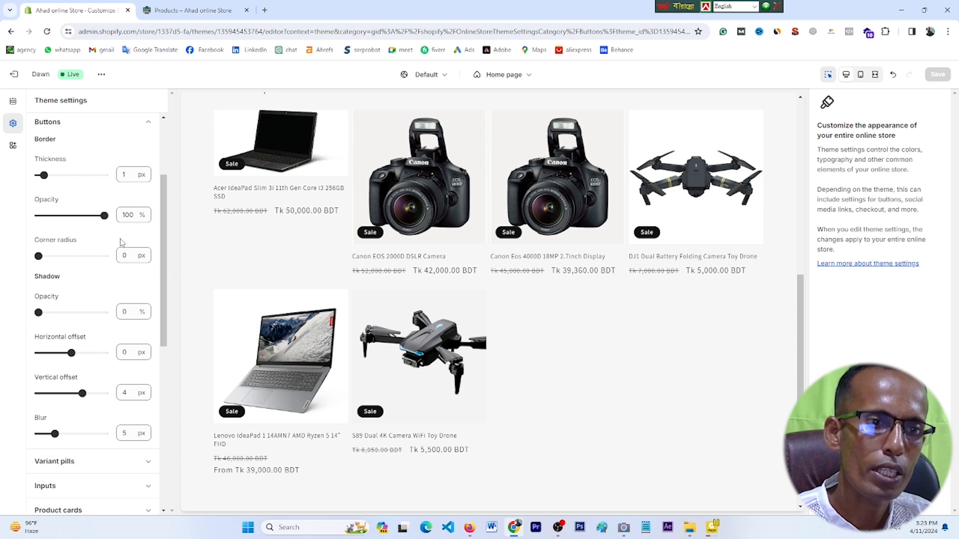
{"action": "left_click", "coordinate": [152, 127]}
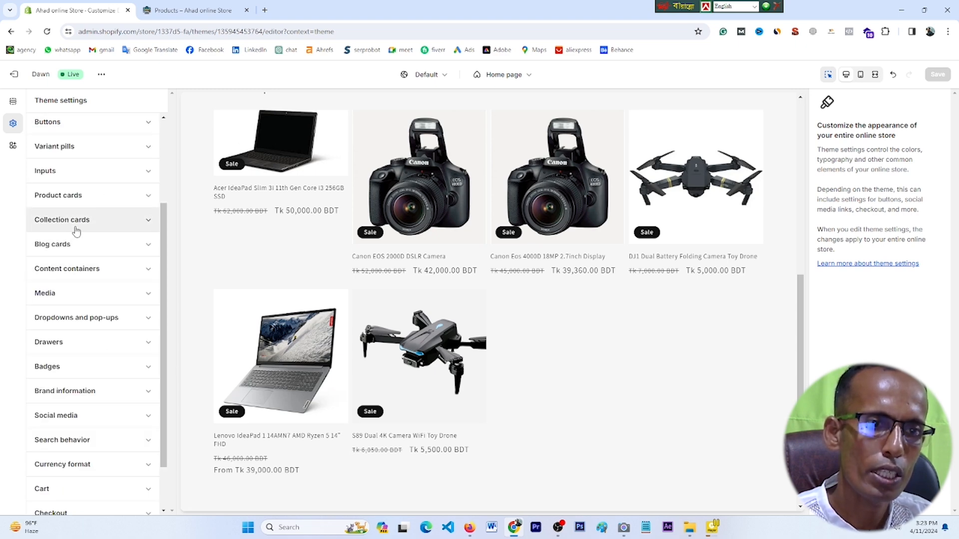
{"action": "left_click", "coordinate": [145, 225]}
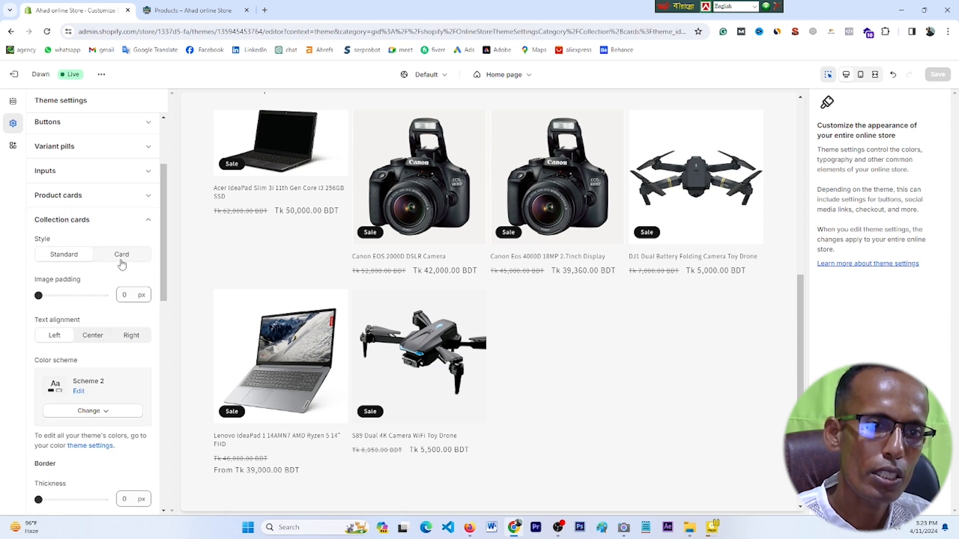
{"action": "scroll", "coordinate": [90, 350], "scroll_direction": "up", "scroll_amount": 5}
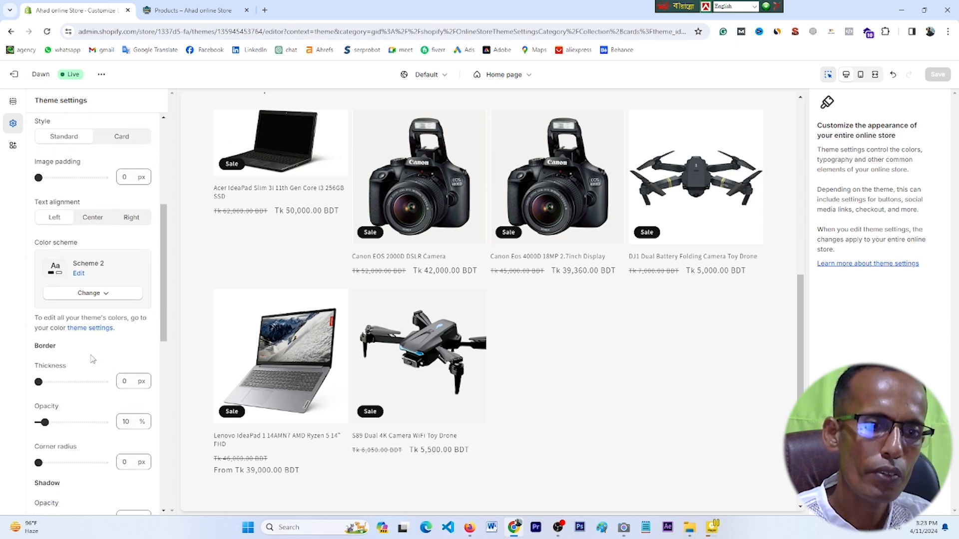
{"action": "left_click_drag", "start_coordinate": [159, 129], "coordinate": [172, 107]}
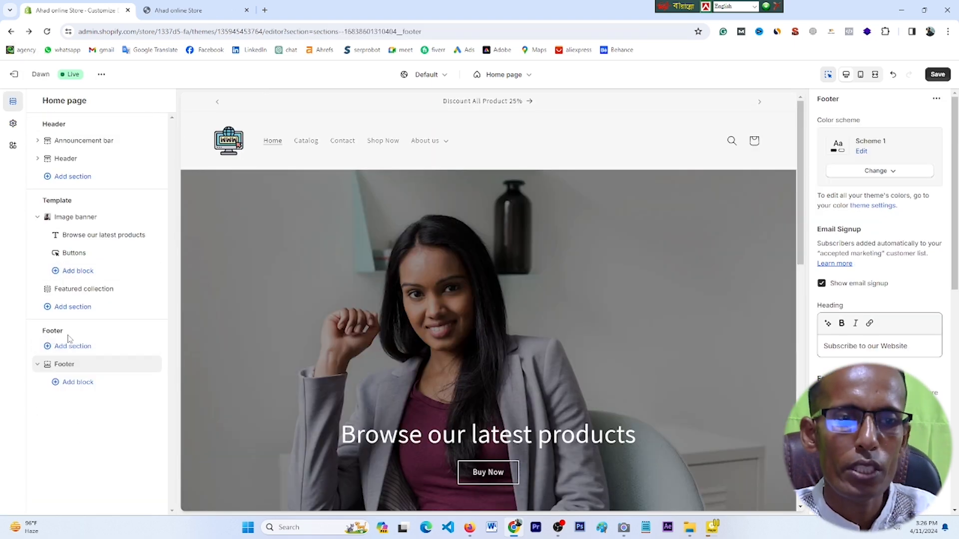
Step: Open the Footer section and scroll to the Facebook, Instagram and YouTube link fields
{"action": "left_click", "coordinate": [59, 365]}
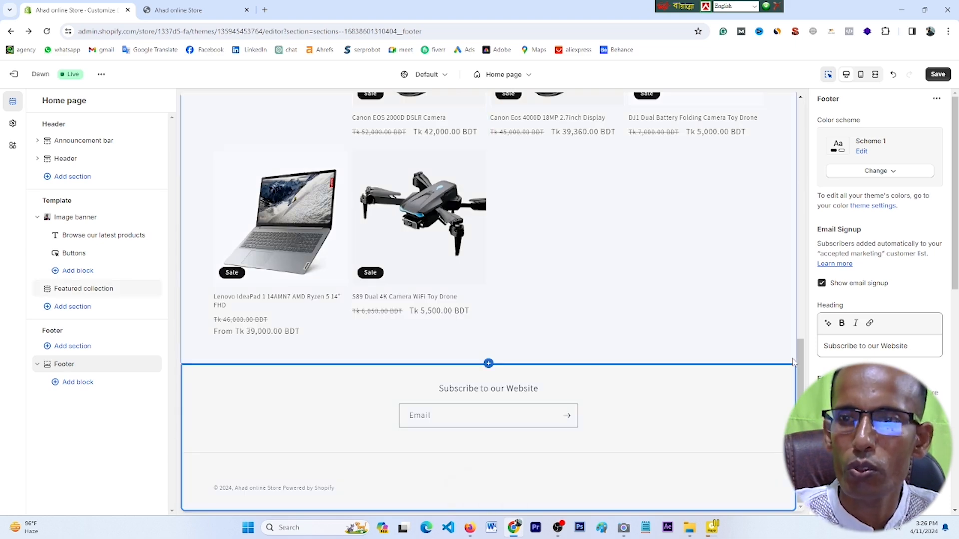
{"action": "scroll", "coordinate": [903, 295], "scroll_direction": "down", "scroll_amount": 8}
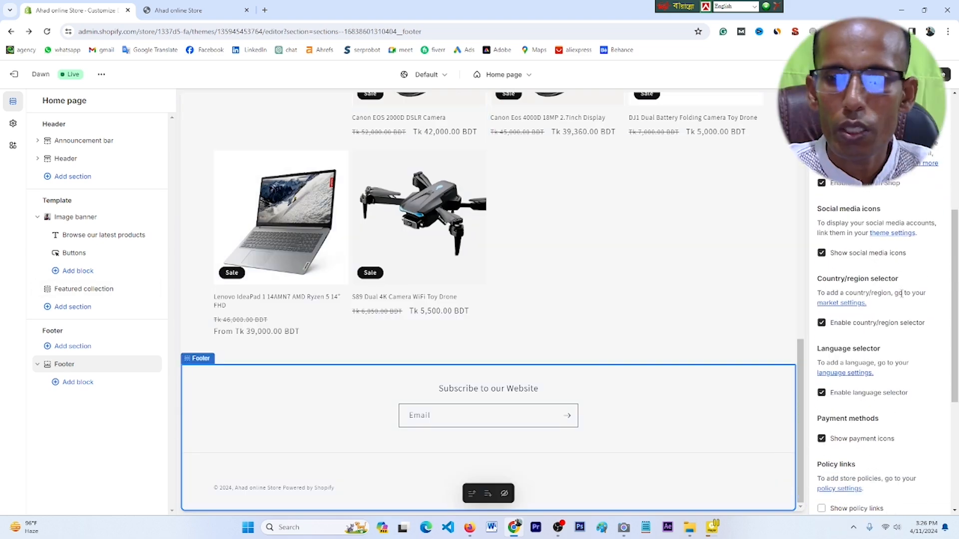
{"action": "scroll", "coordinate": [902, 294], "scroll_direction": "down", "scroll_amount": 2}
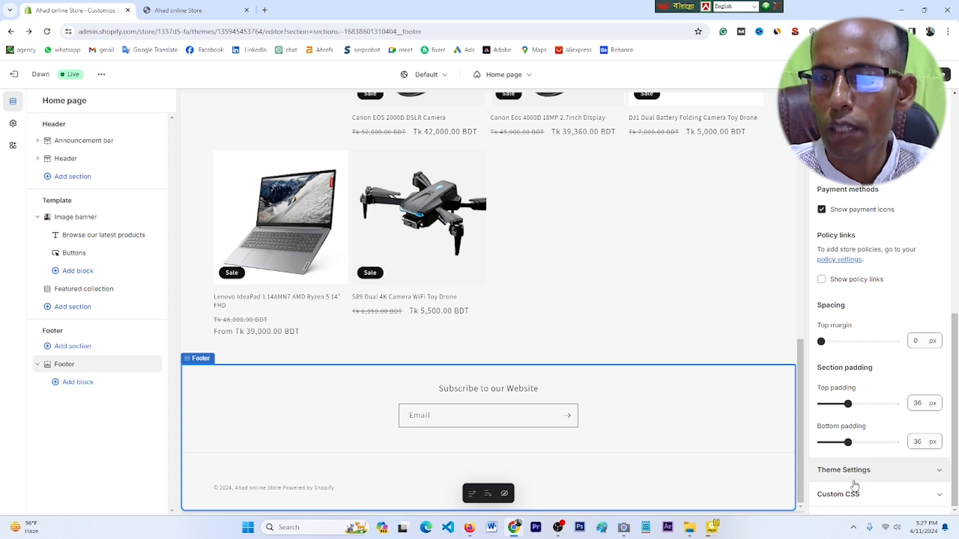
{"action": "left_click", "coordinate": [934, 473]}
{"action": "scroll", "coordinate": [902, 465], "scroll_direction": "down", "scroll_amount": 2}
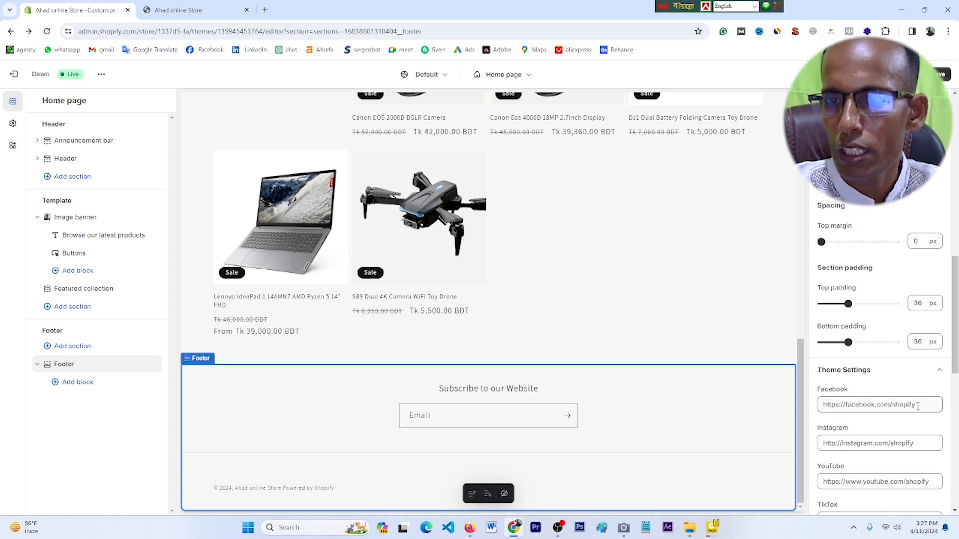
Step: Open the owner's Facebook profile in a new tab, select its URL, and return to the theme editor
{"action": "left_click", "coordinate": [266, 11]}
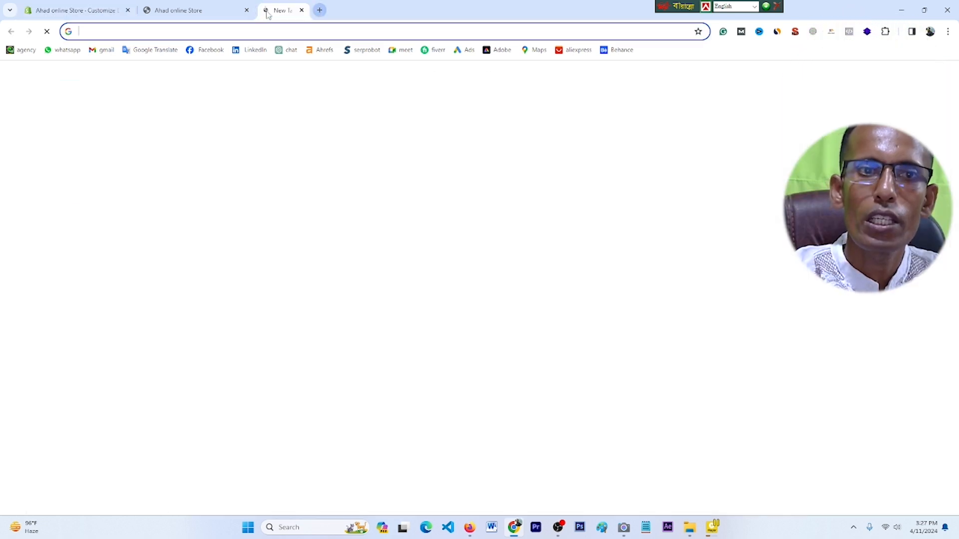
{"action": "left_click", "coordinate": [206, 51]}
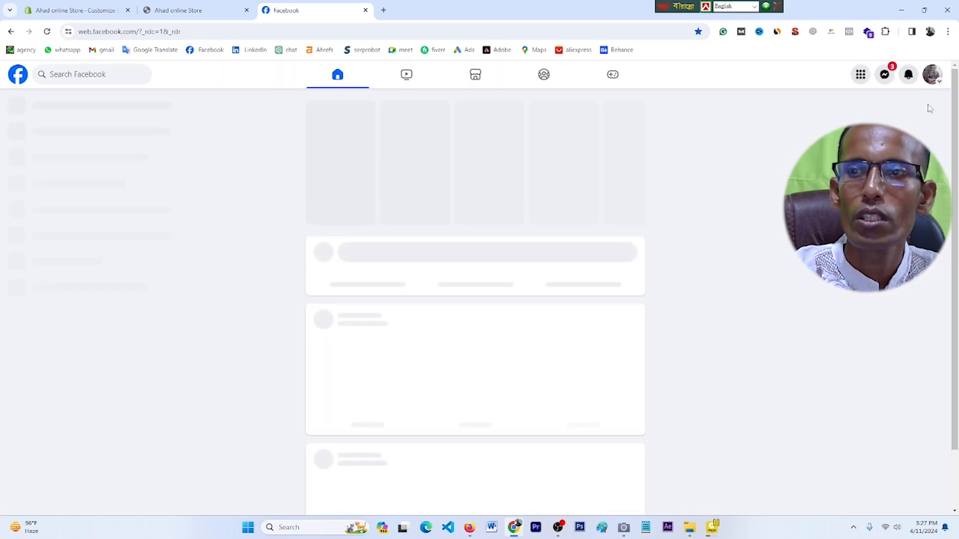
{"action": "left_click", "coordinate": [932, 86]}
{"action": "left_click", "coordinate": [882, 105]}
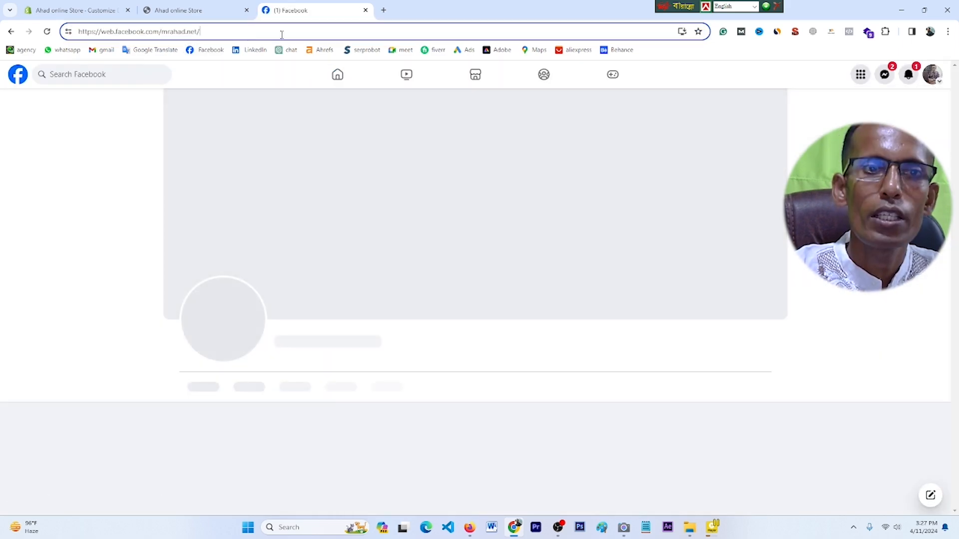
{"action": "left_click_drag", "start_coordinate": [335, 33], "coordinate": [67, 32]}
{"action": "left_click", "coordinate": [183, 7]}
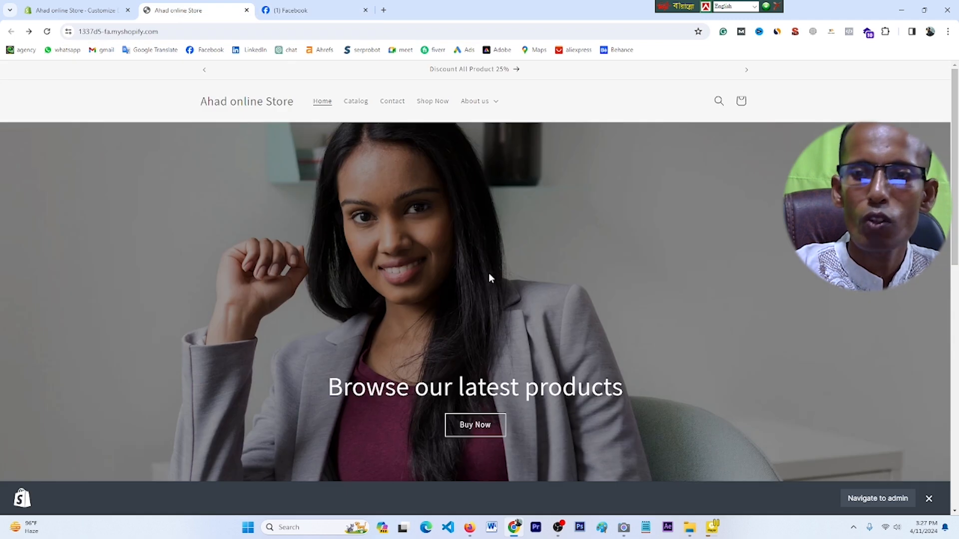
{"action": "left_click", "coordinate": [77, 10]}
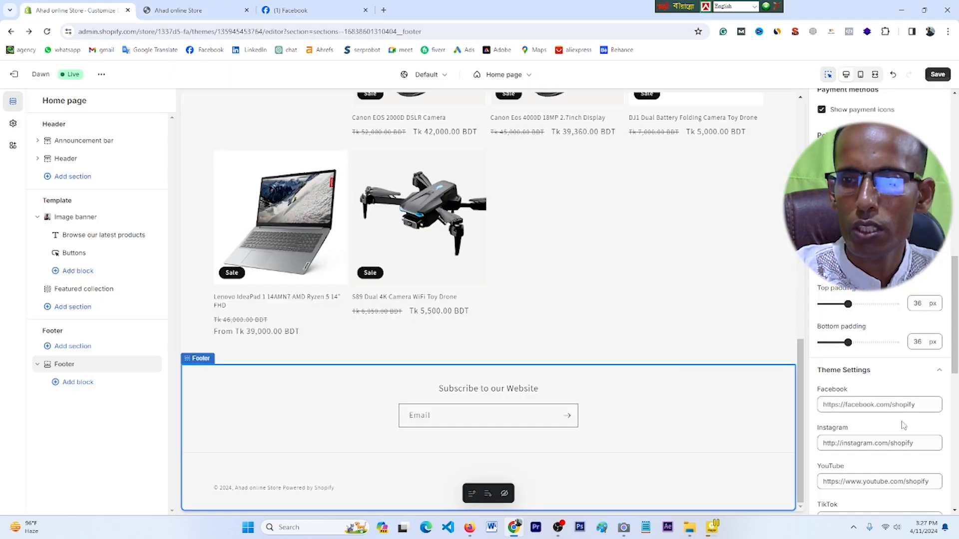
Step: Paste the owner's Facebook profile address into the footer's Facebook link field and save the theme
{"action": "left_click", "coordinate": [915, 407]}
{"action": "right_click", "coordinate": [833, 408]}
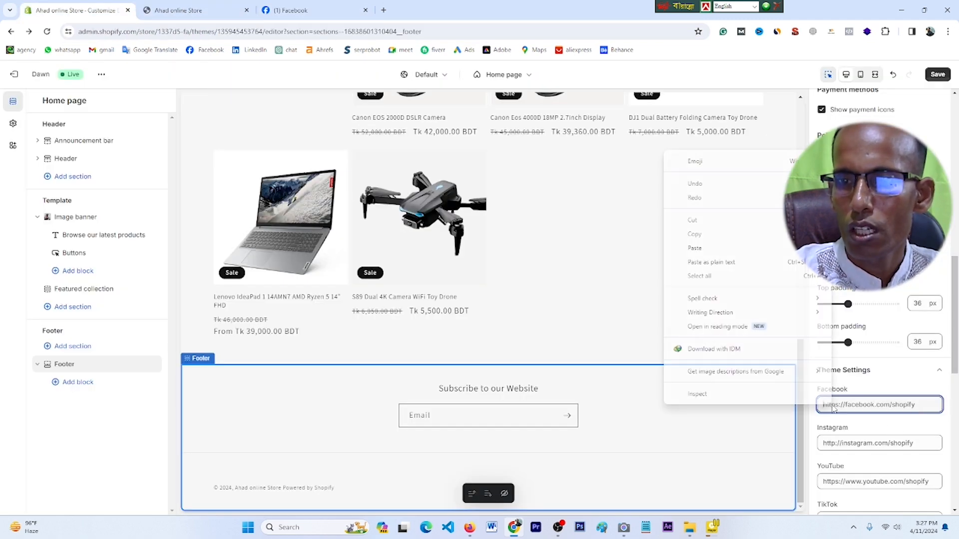
{"action": "left_click", "coordinate": [695, 248]}
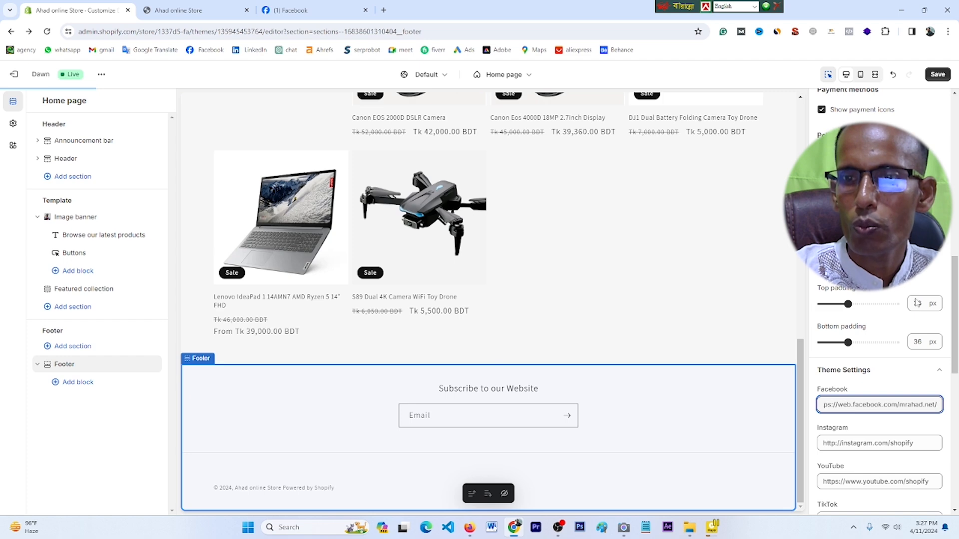
{"action": "key", "text": "ctrl+s"}
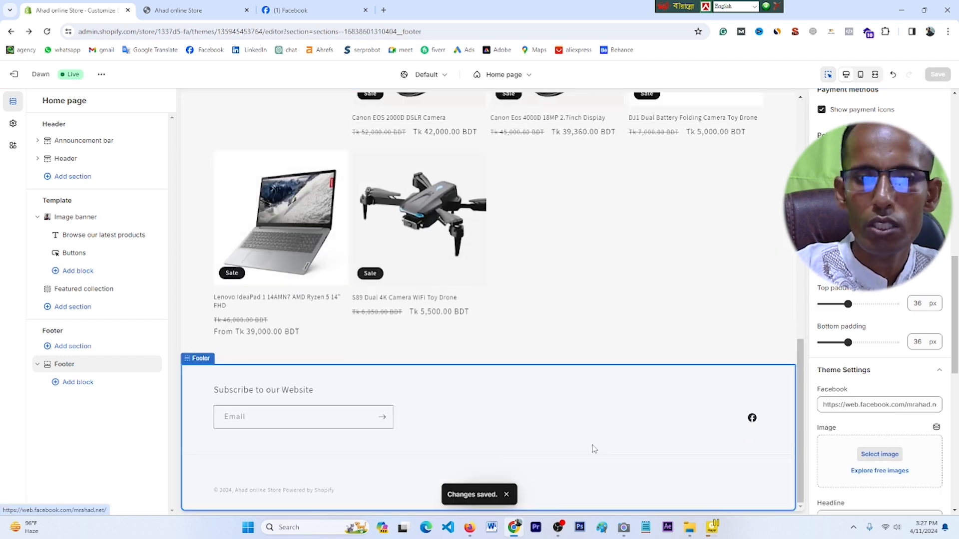
{"action": "key", "text": "ctrl+t"}
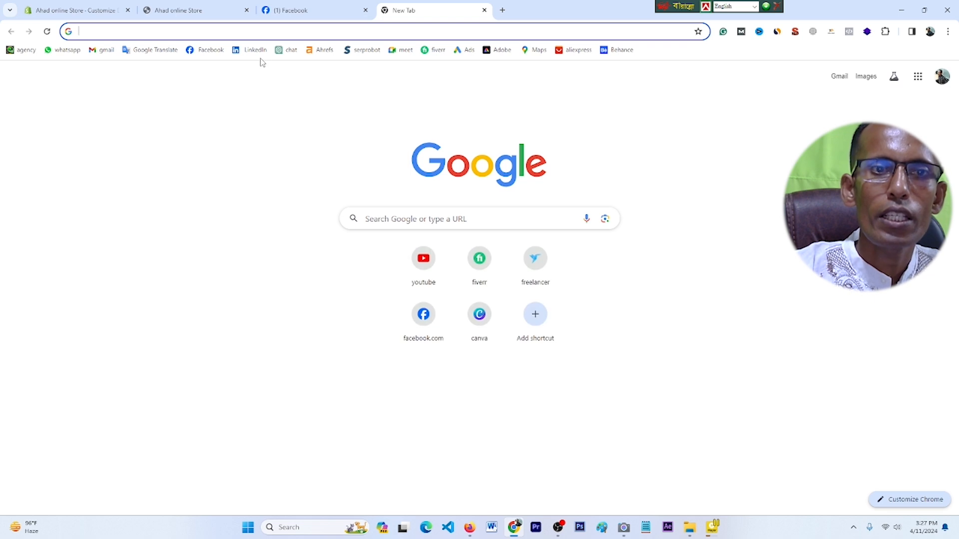
Step: Open LinkedIn from its bookmark in a new Chrome tab
{"action": "right_click", "coordinate": [259, 54]}
{"action": "left_click", "coordinate": [302, 62]}
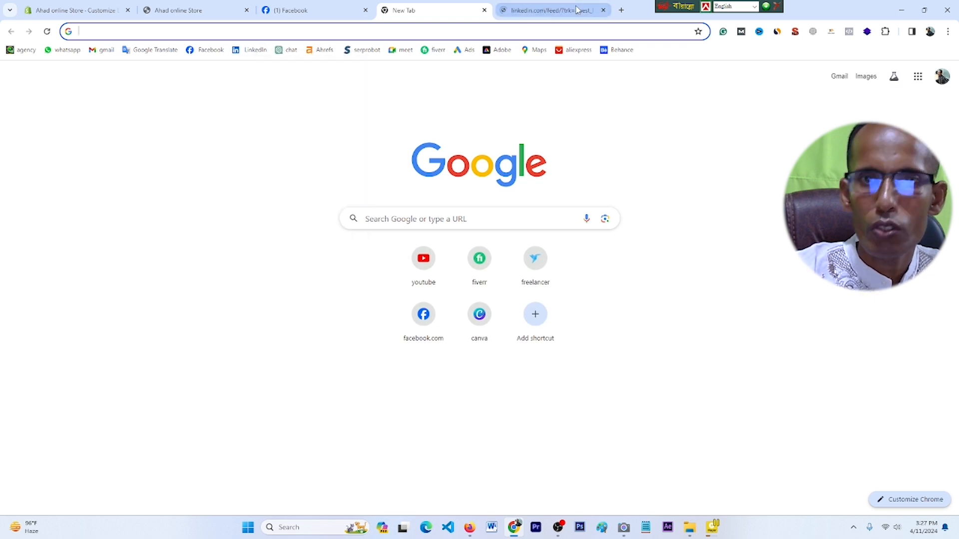
{"action": "left_click", "coordinate": [530, 11]}
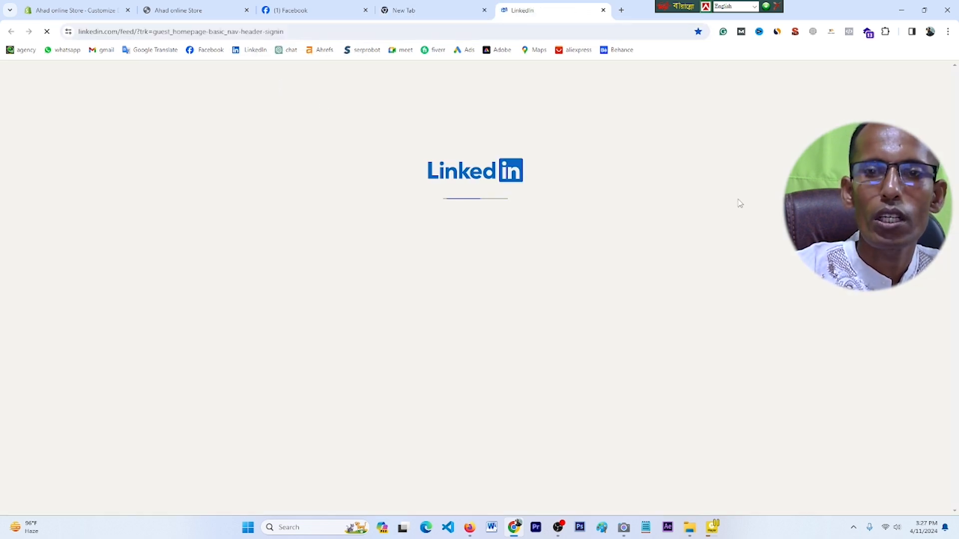
Step: Open the owner's YouTube channel page in another tab, then return to the theme editor
{"action": "left_click", "coordinate": [621, 10]}
{"action": "left_click", "coordinate": [422, 270]}
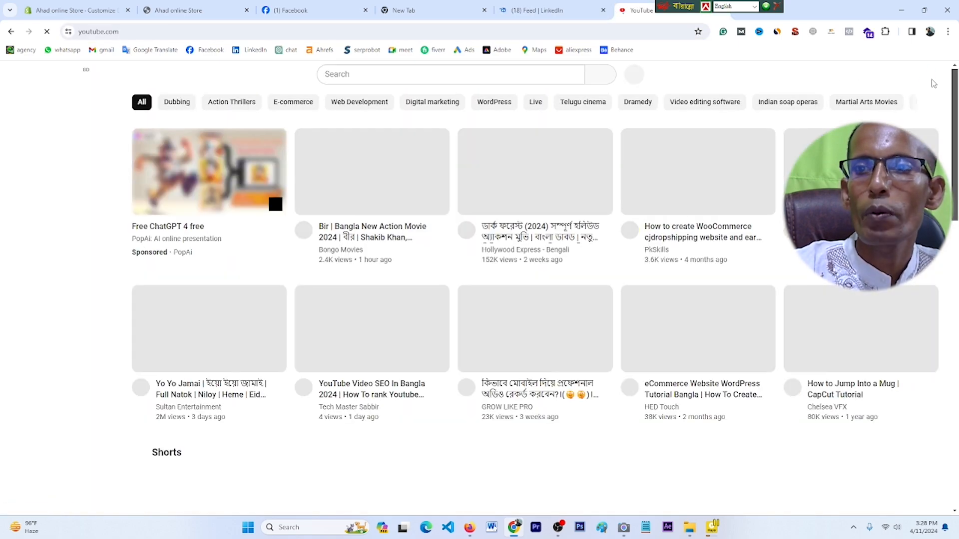
{"action": "left_click", "coordinate": [929, 79]}
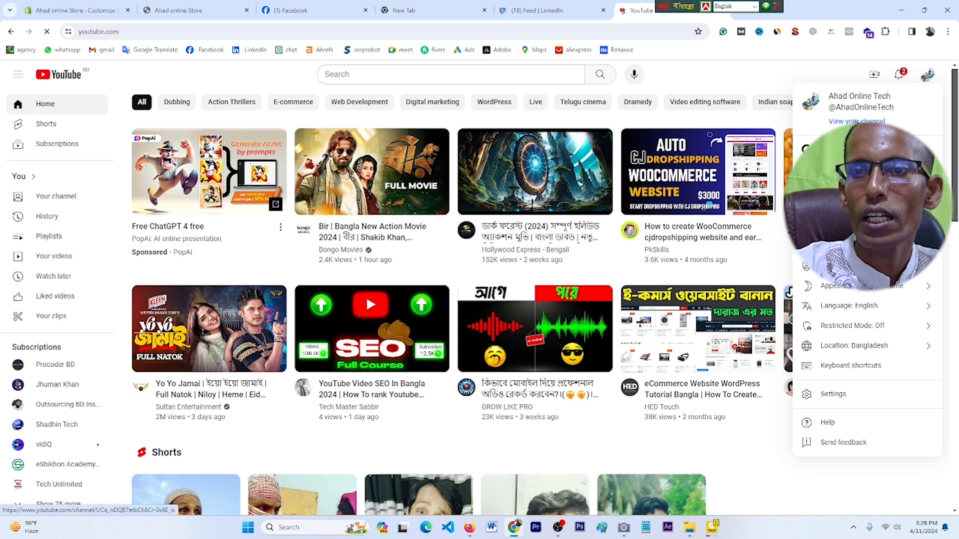
{"action": "left_click", "coordinate": [857, 121]}
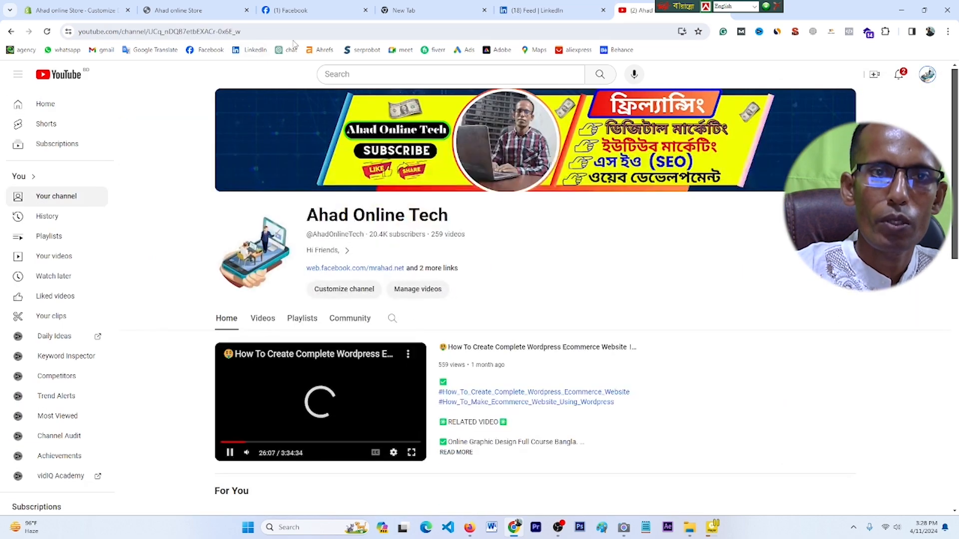
{"action": "left_click", "coordinate": [75, 10]}
Step: Paste the owner's YouTube channel address into the footer's YouTube link field and save
{"action": "scroll", "coordinate": [875, 427], "scroll_direction": "down", "scroll_amount": 8}
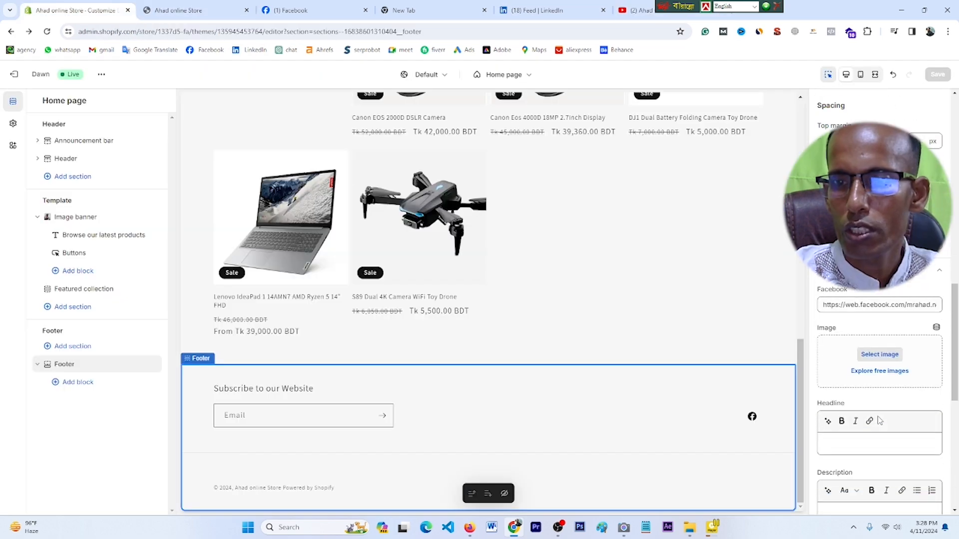
{"action": "left_click", "coordinate": [846, 340]}
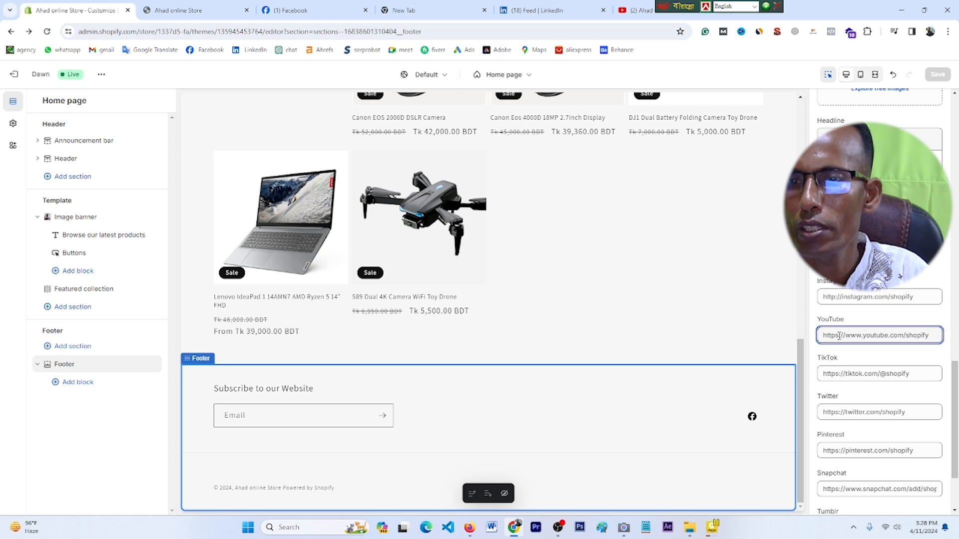
{"action": "right_click", "coordinate": [832, 338]}
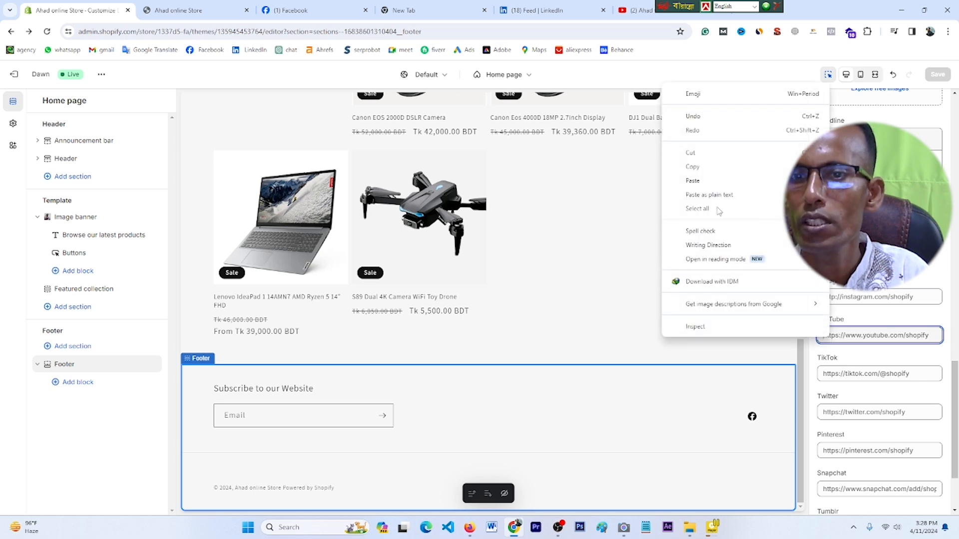
{"action": "left_click", "coordinate": [698, 185]}
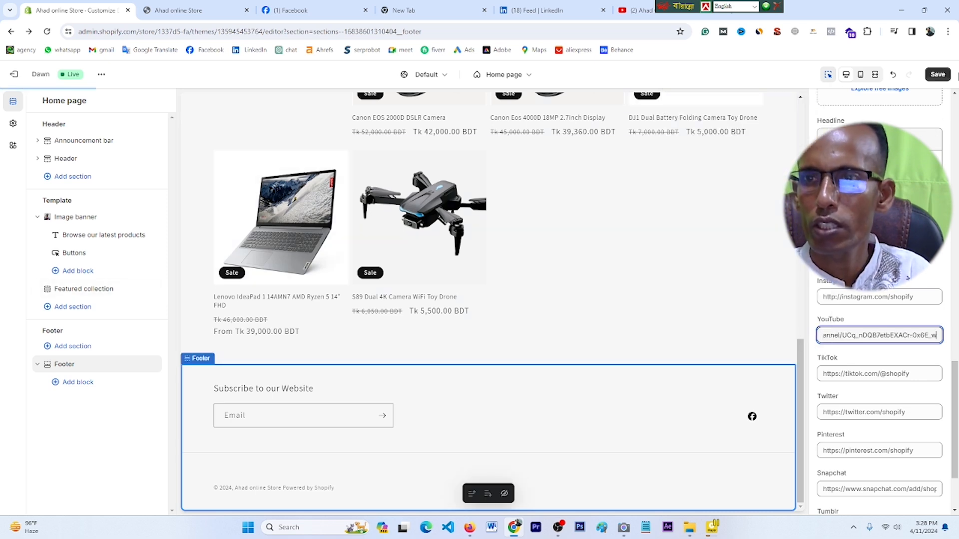
{"action": "left_click", "coordinate": [939, 76]}
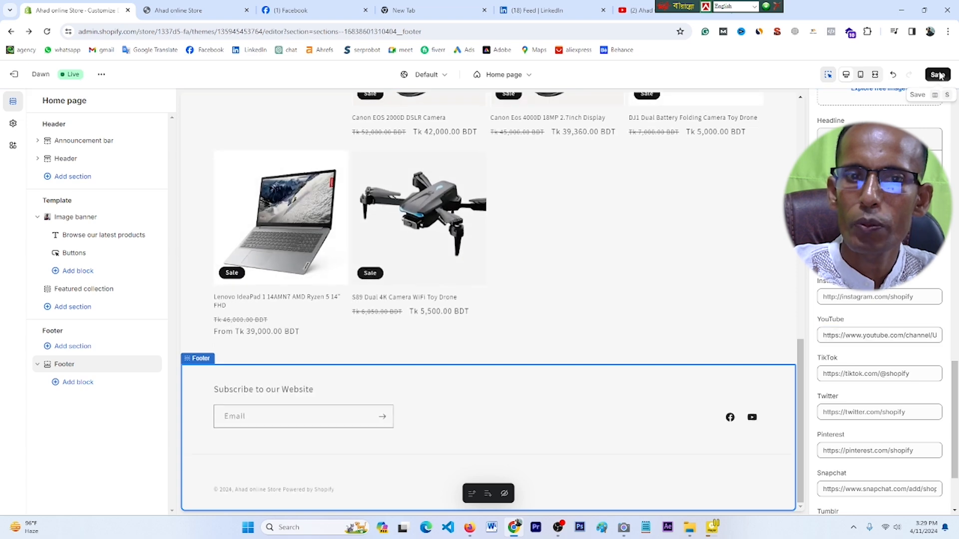
Step: Reload the live storefront and test its footer Facebook icon, which opens the owner's profile
{"action": "left_click", "coordinate": [192, 7]}
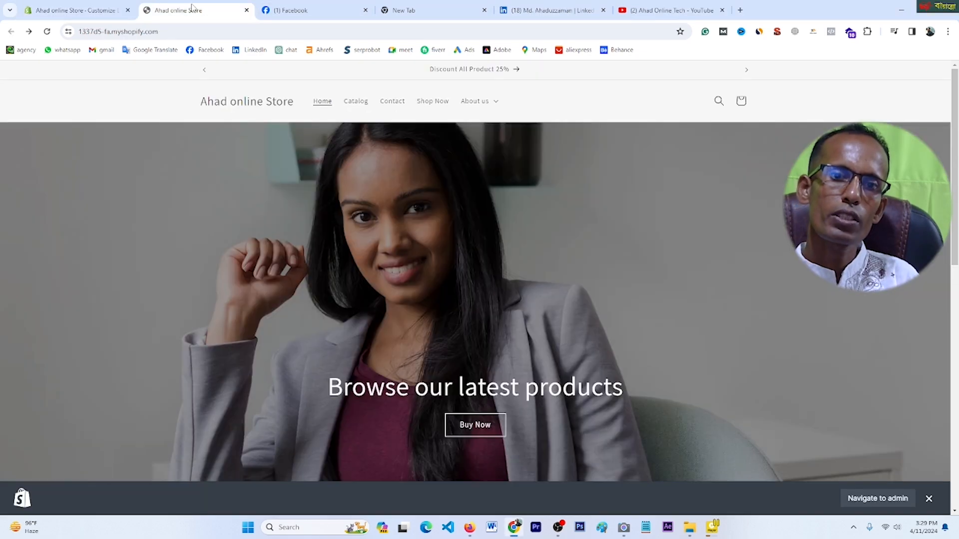
{"action": "left_click", "coordinate": [47, 32]}
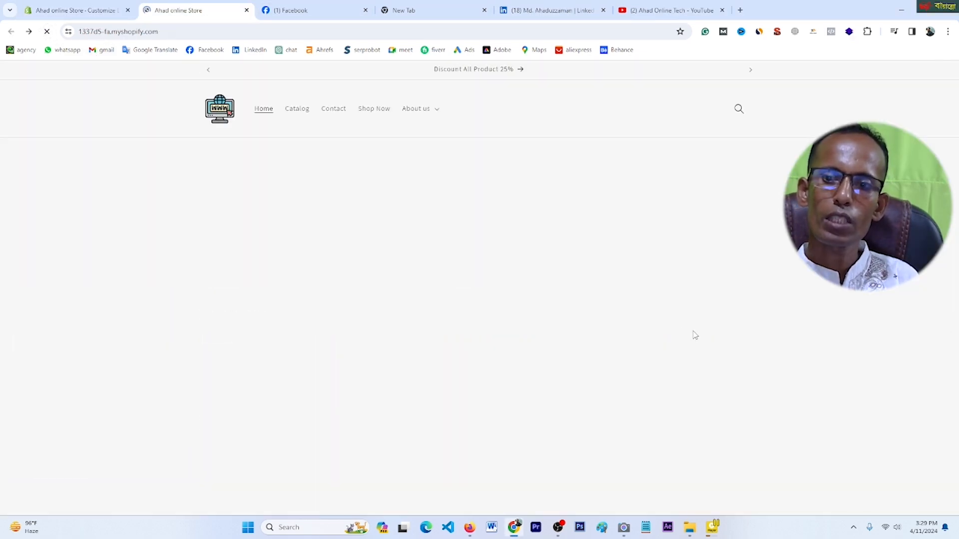
{"action": "scroll", "coordinate": [691, 334], "scroll_direction": "down", "scroll_amount": 7}
{"action": "scroll", "coordinate": [702, 341], "scroll_direction": "down", "scroll_amount": 5}
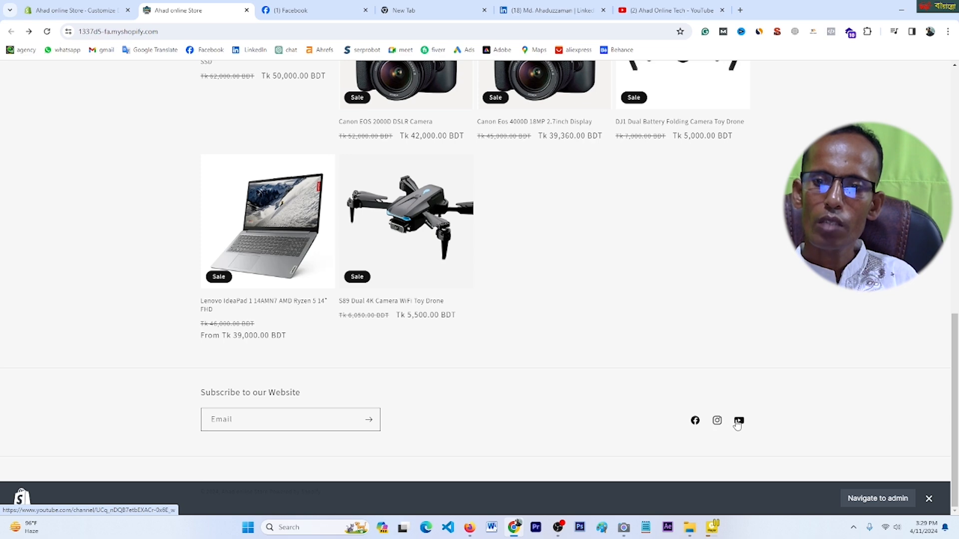
{"action": "left_click", "coordinate": [696, 421]}
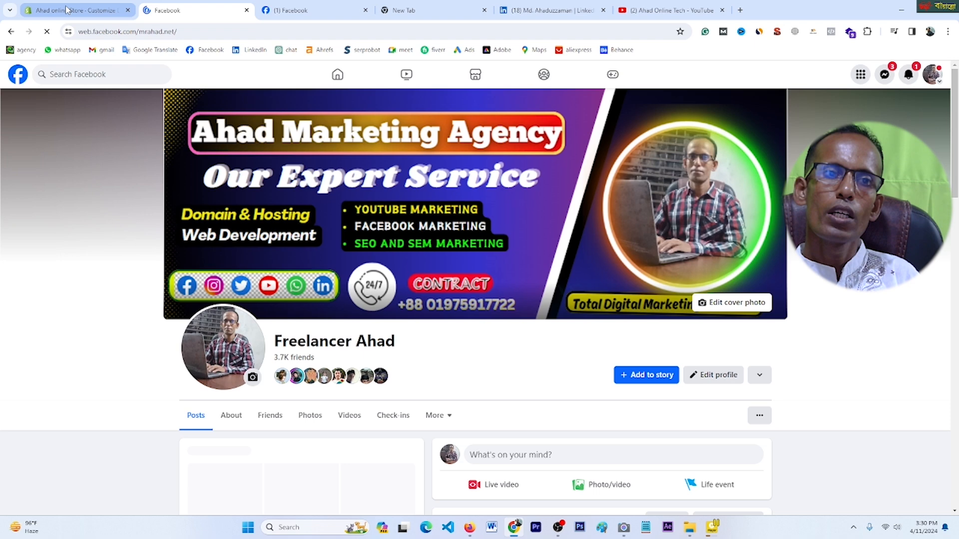
Step: Test the preview's footer YouTube icon, confirming the owner's channel opens in a new tab
{"action": "left_click", "coordinate": [67, 10]}
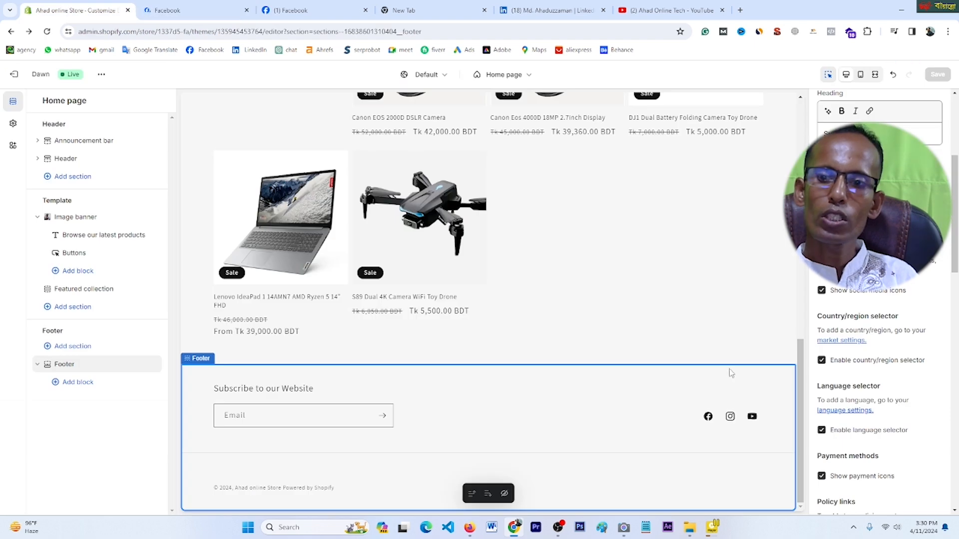
{"action": "left_click", "coordinate": [753, 419]}
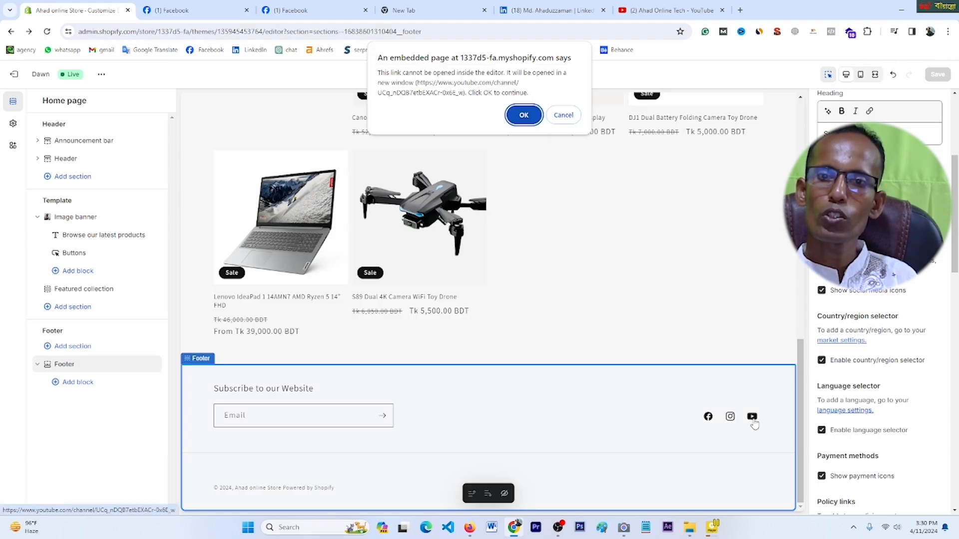
{"action": "left_click", "coordinate": [522, 114]}
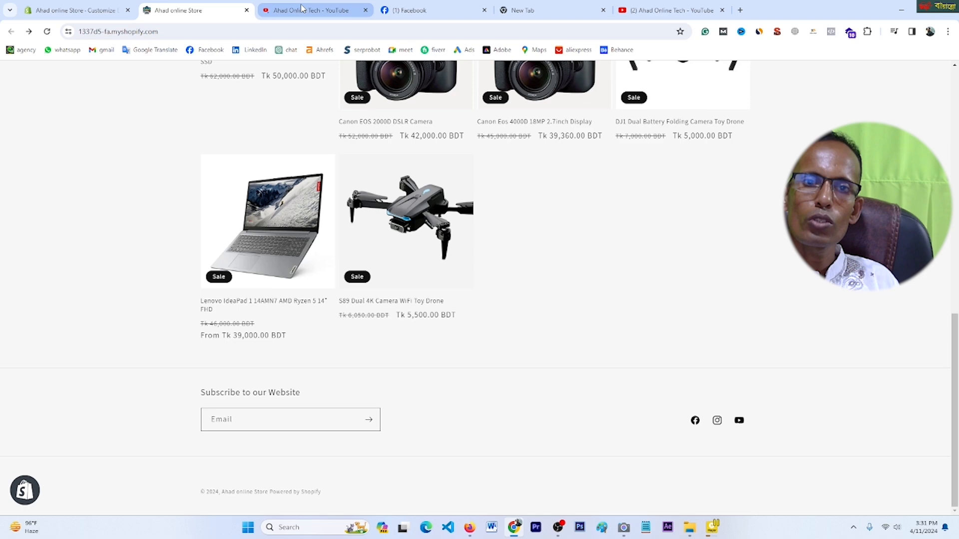
{"action": "left_click", "coordinate": [302, 8]}
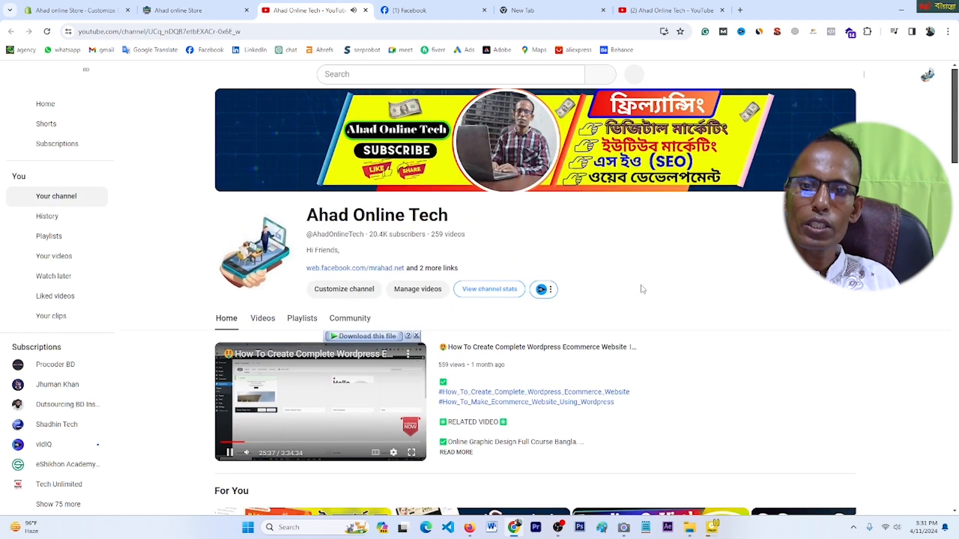
{"action": "scroll", "coordinate": [630, 287], "scroll_direction": "down", "scroll_amount": 3}
{"action": "left_click", "coordinate": [231, 304]}
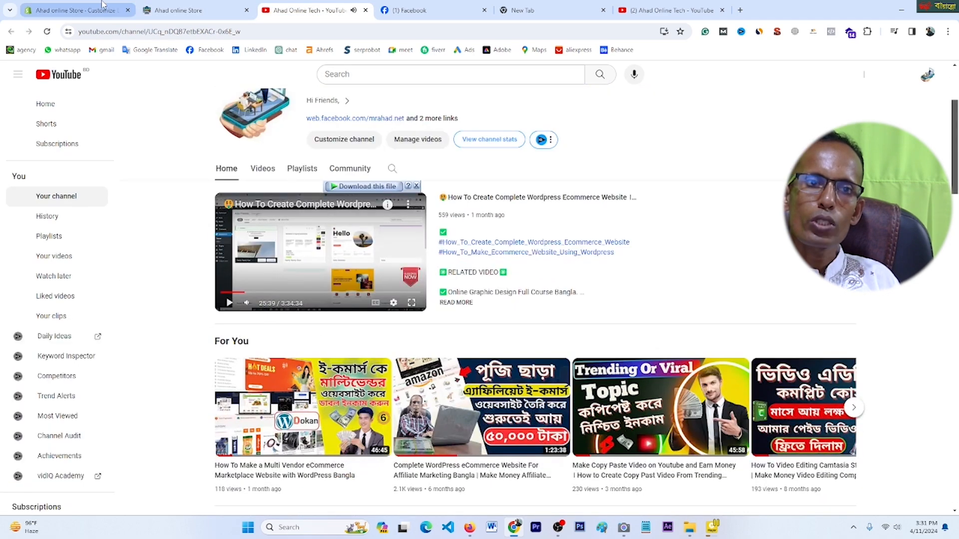
{"action": "left_click", "coordinate": [103, 10]}
{"action": "scroll", "coordinate": [589, 332], "scroll_direction": "down", "scroll_amount": 4}
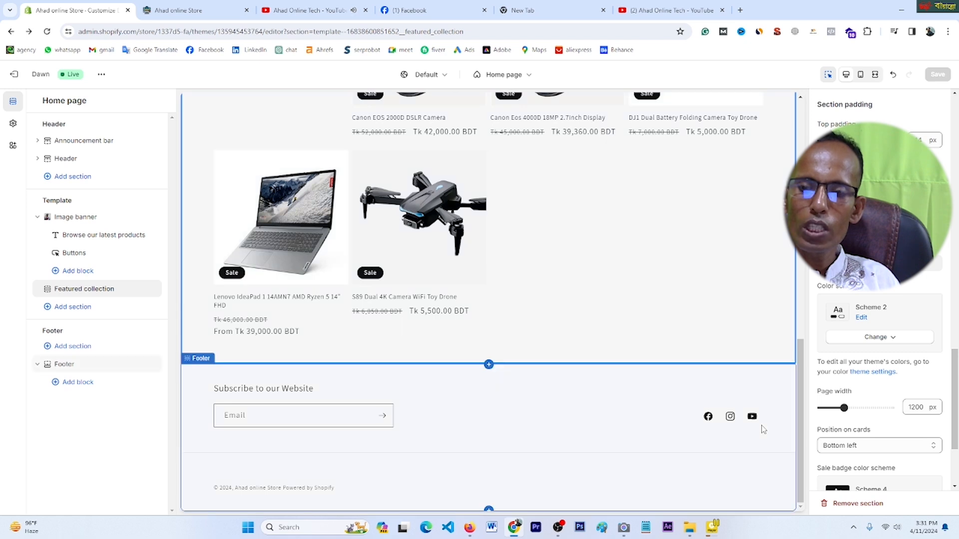
Step: Select the Footer section, then bring up the Template's Add section list of 17 sections
{"action": "left_click", "coordinate": [594, 429]}
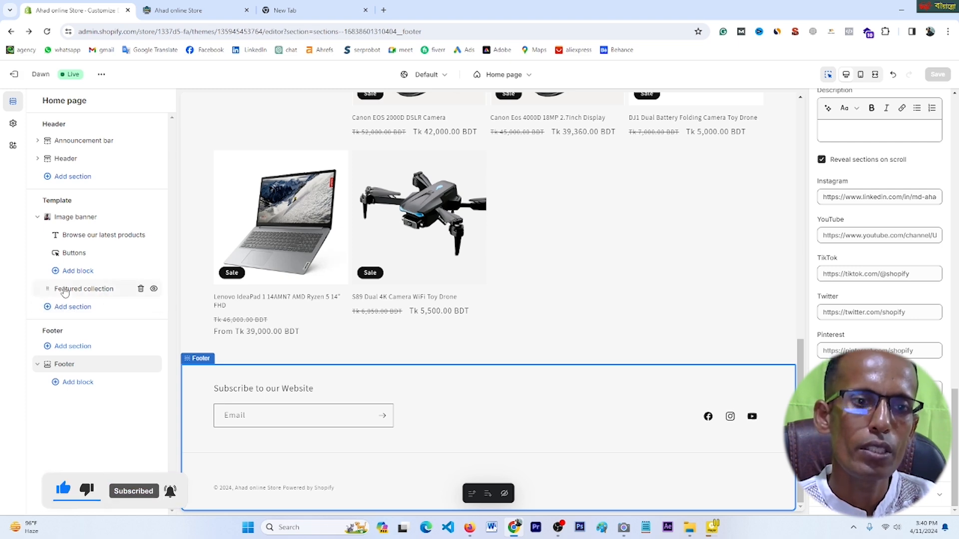
{"action": "left_click", "coordinate": [65, 307]}
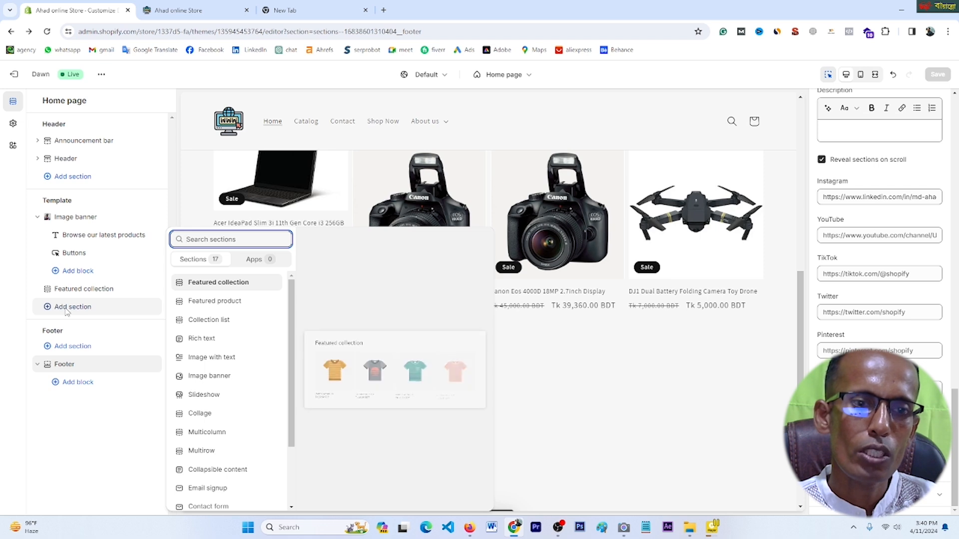
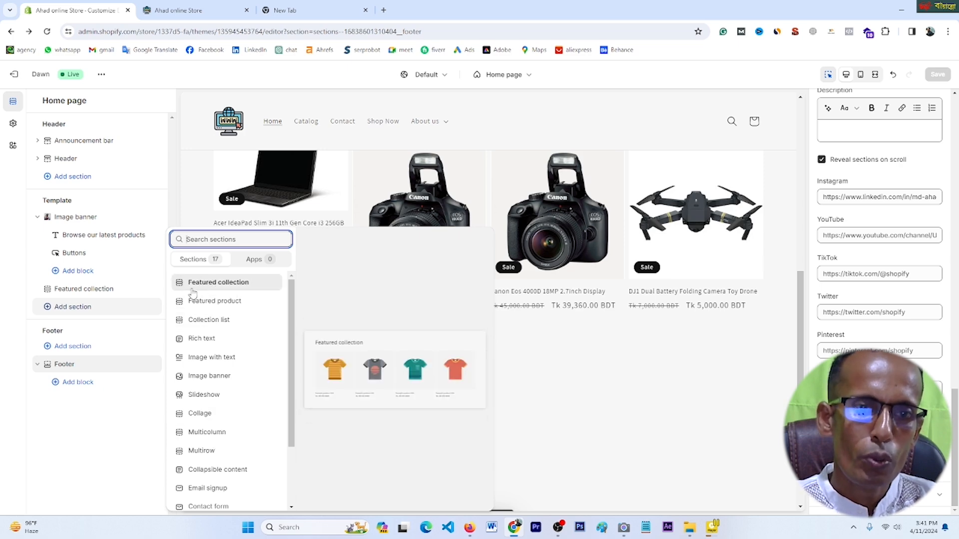
Step: Add a second Featured collection section, save, and confirm it below Featured products on the reloaded storefront
{"action": "left_click", "coordinate": [215, 284]}
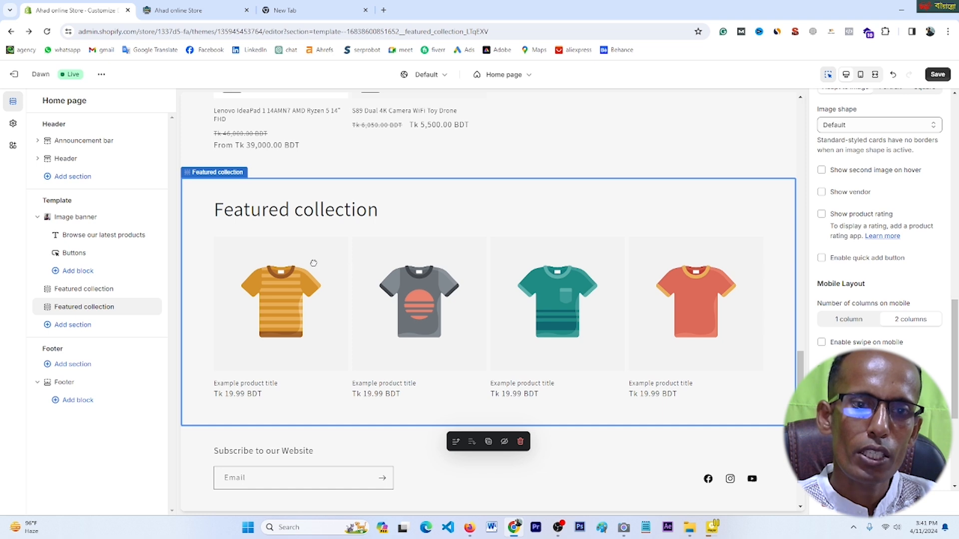
{"action": "left_click", "coordinate": [938, 74]}
{"action": "left_click", "coordinate": [178, 10]}
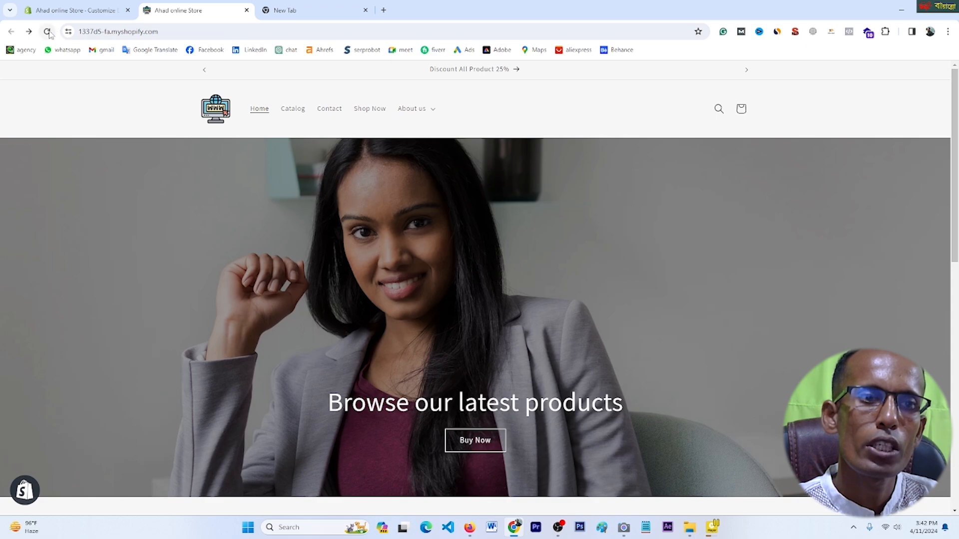
{"action": "left_click", "coordinate": [47, 31]}
{"action": "scroll", "coordinate": [454, 299], "scroll_direction": "down", "scroll_amount": 15}
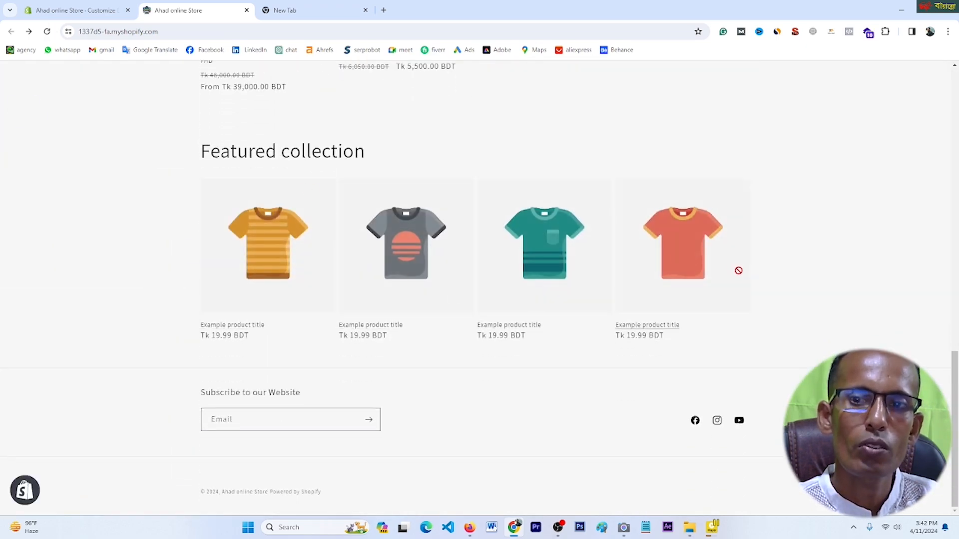
{"action": "scroll", "coordinate": [363, 266], "scroll_direction": "up", "scroll_amount": 7}
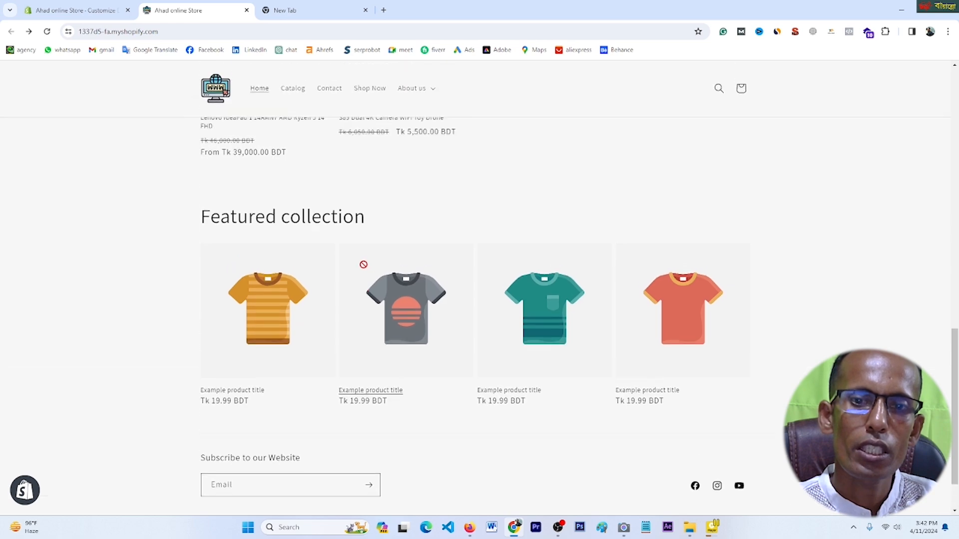
{"action": "scroll", "coordinate": [364, 268], "scroll_direction": "down", "scroll_amount": 4}
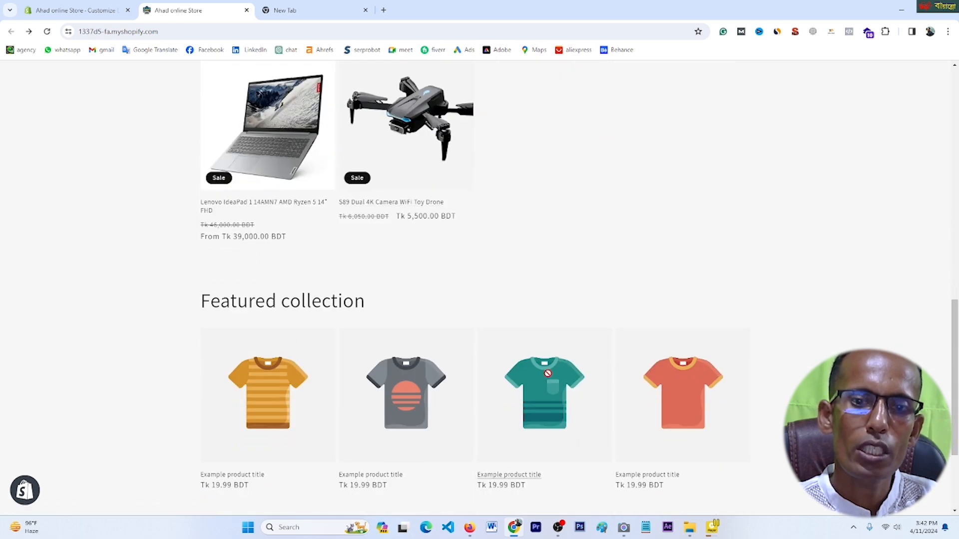
{"action": "scroll", "coordinate": [399, 325], "scroll_direction": "up", "scroll_amount": 8}
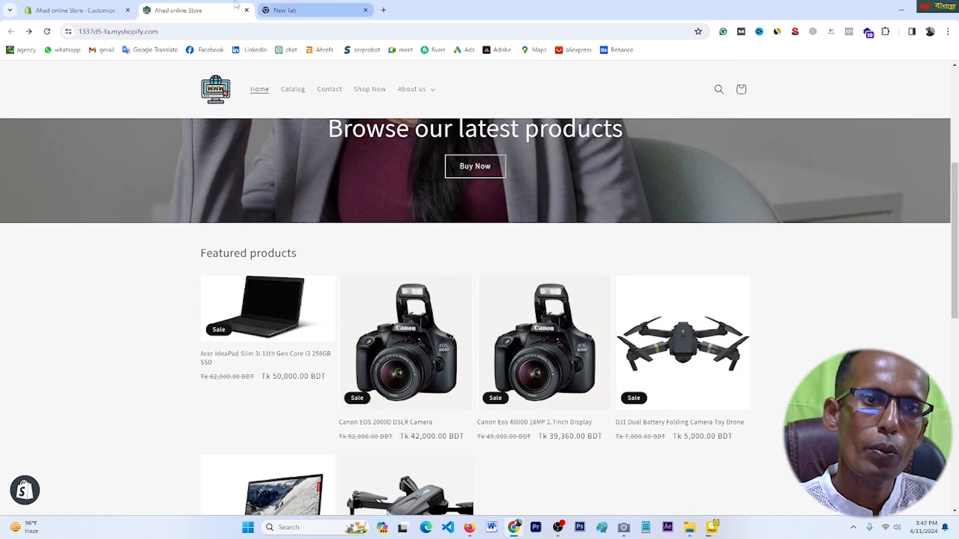
Step: Rename the Featured products heading to 'Featured products Row'
{"action": "left_click", "coordinate": [75, 10]}
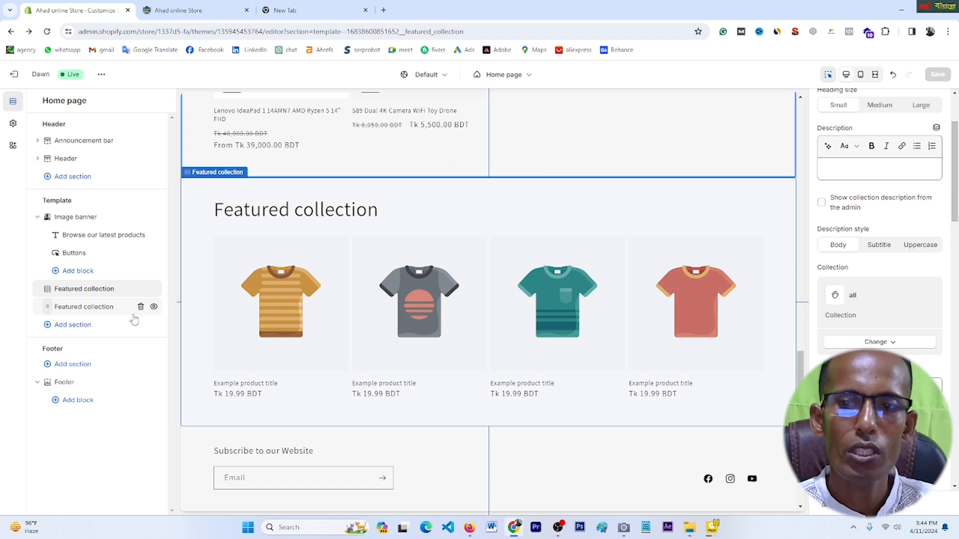
{"action": "scroll", "coordinate": [816, 302], "scroll_direction": "up", "scroll_amount": 2}
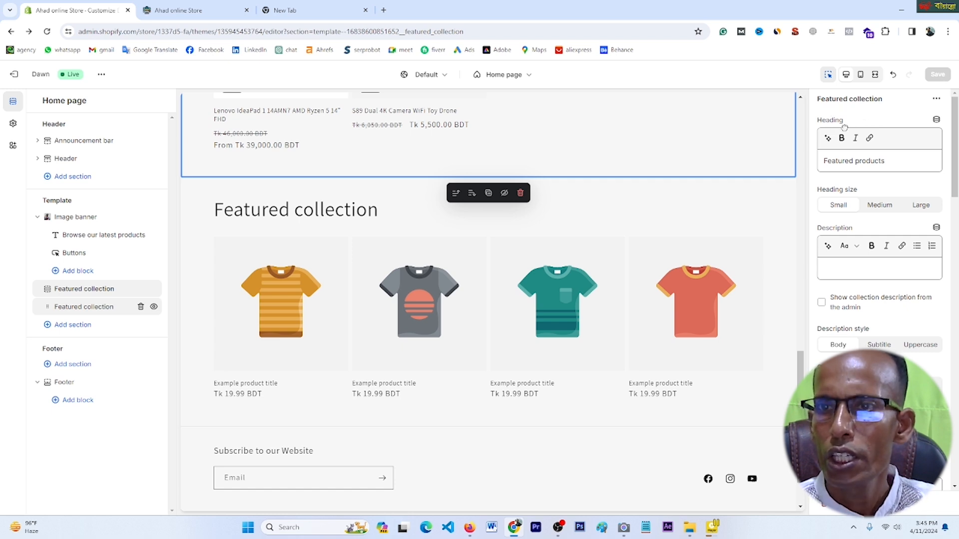
{"action": "left_click", "coordinate": [936, 100]}
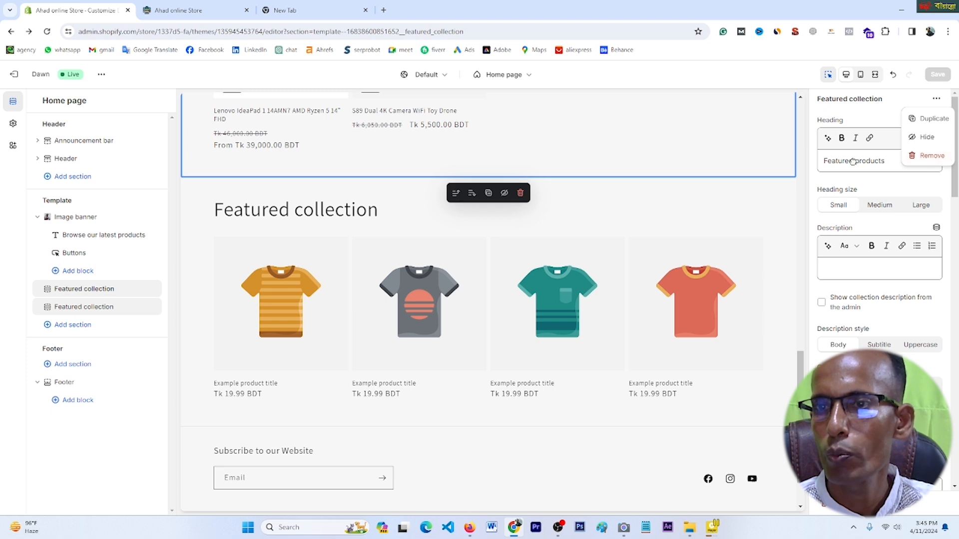
{"action": "left_click", "coordinate": [890, 164]}
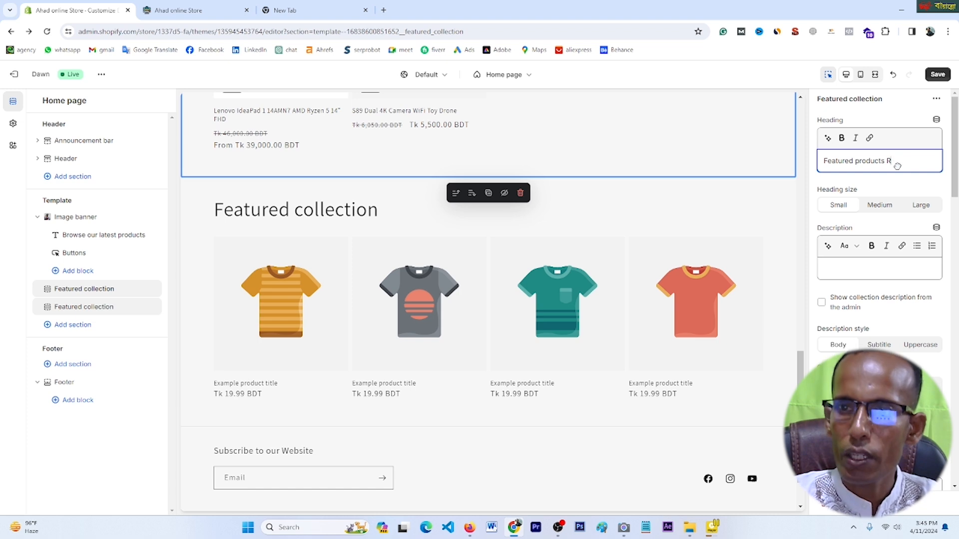
{"action": "type", "text": "Row"}
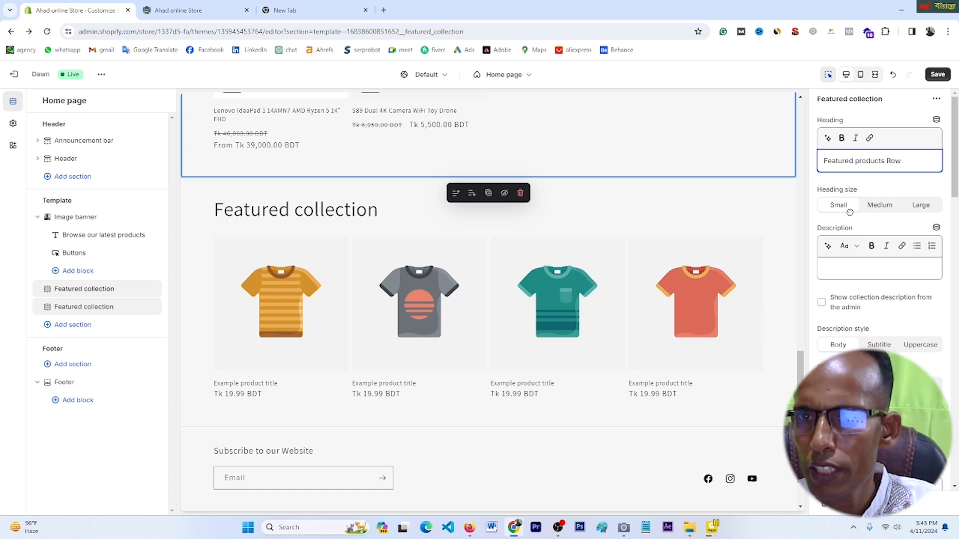
Step: Turn the collection description on, then back off again
{"action": "scroll", "coordinate": [875, 288], "scroll_direction": "down", "scroll_amount": 1}
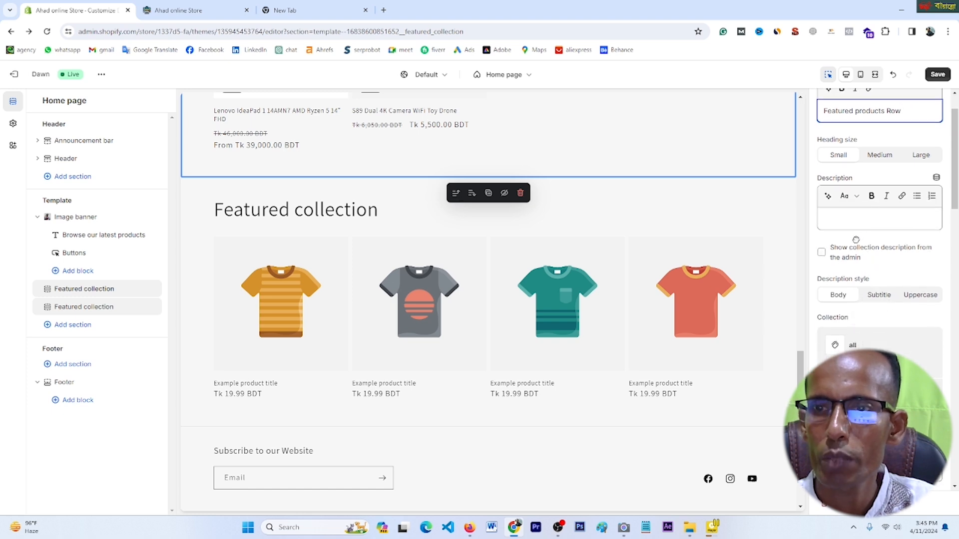
{"action": "scroll", "coordinate": [856, 239], "scroll_direction": "down", "scroll_amount": 1}
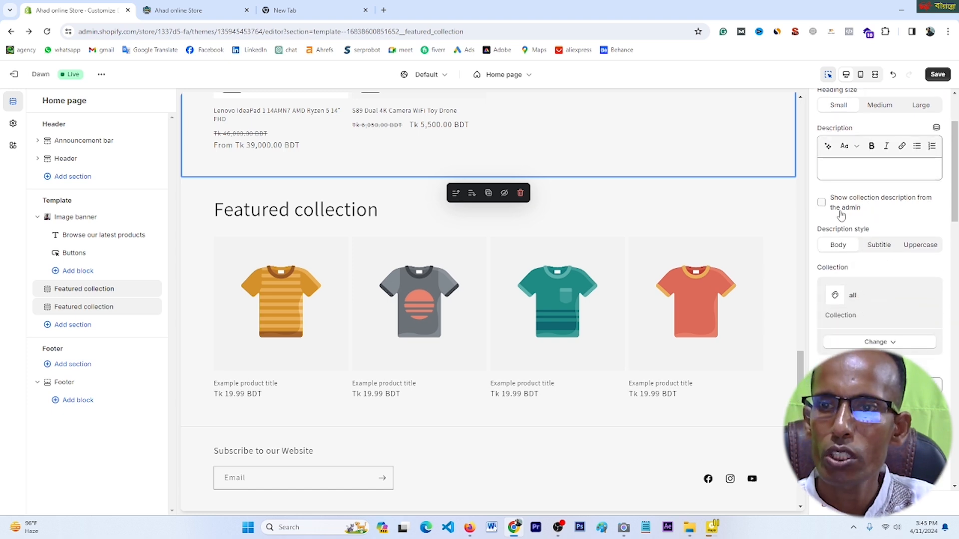
{"action": "left_click", "coordinate": [821, 202]}
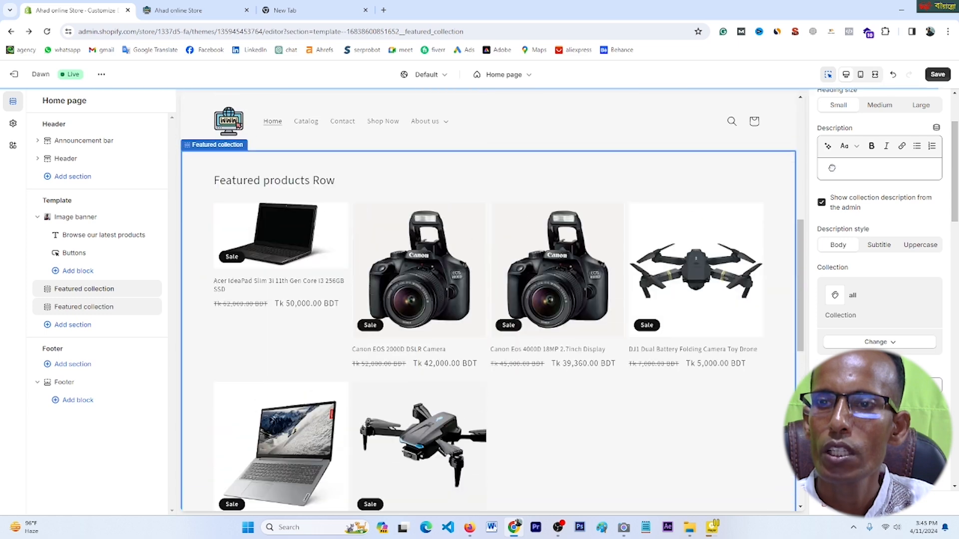
{"action": "left_click", "coordinate": [821, 202]}
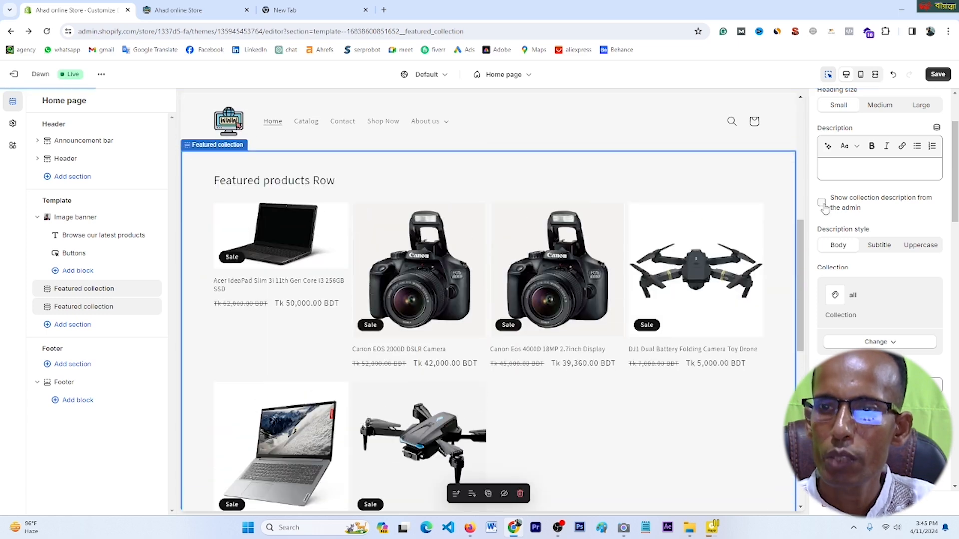
{"action": "scroll", "coordinate": [853, 270], "scroll_direction": "down", "scroll_amount": 1}
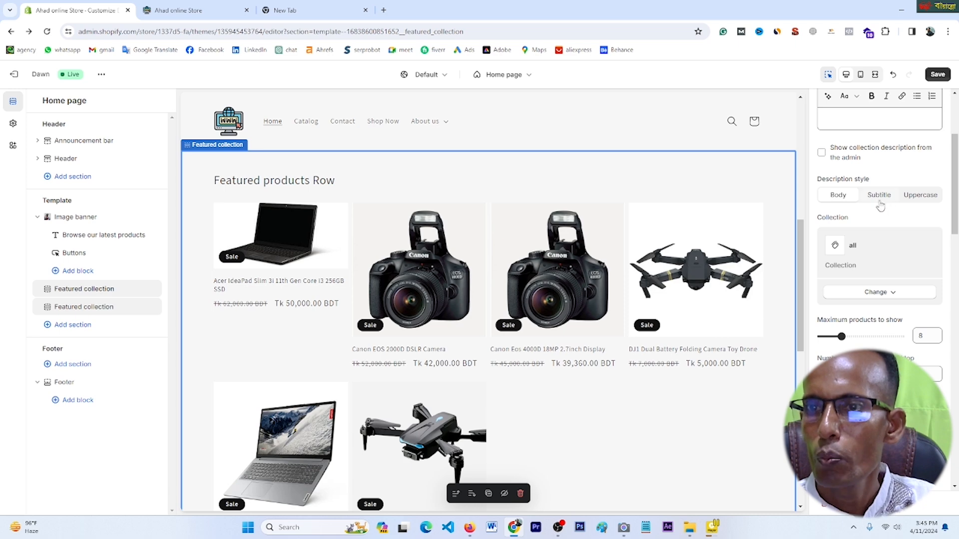
{"action": "scroll", "coordinate": [919, 203], "scroll_direction": "down", "scroll_amount": 1}
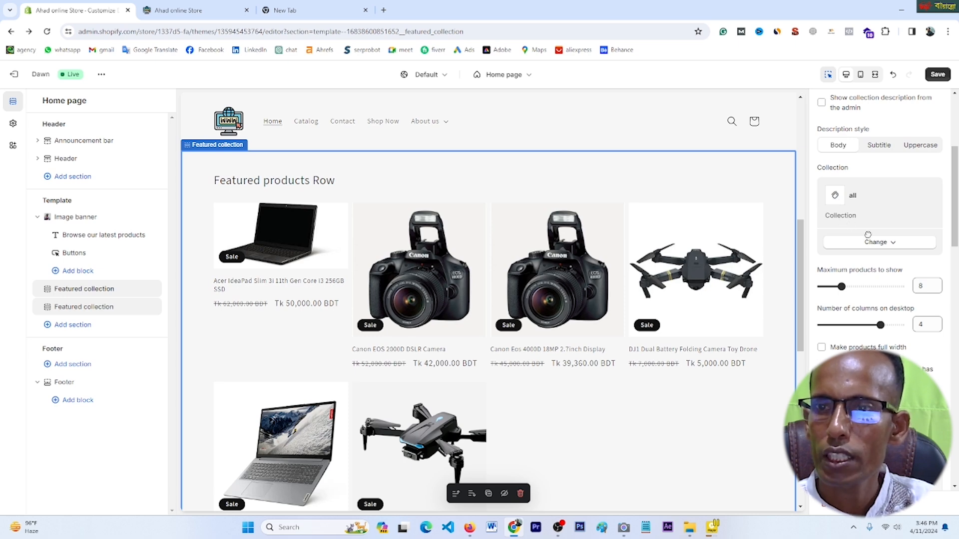
Step: Switch the section's collection to DSLAR CAMERA, after briefly trying LABTOP, and save
{"action": "left_click", "coordinate": [893, 243]}
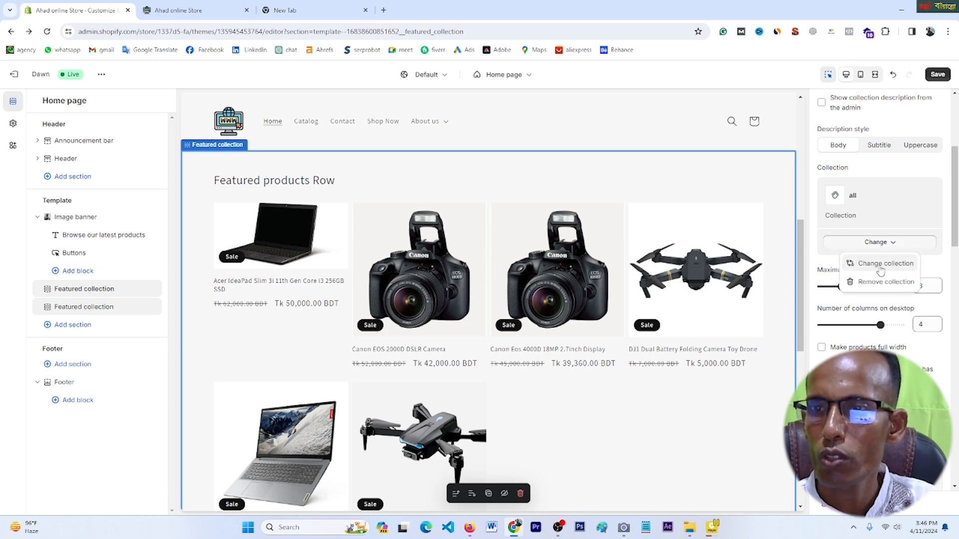
{"action": "left_click", "coordinate": [878, 265]}
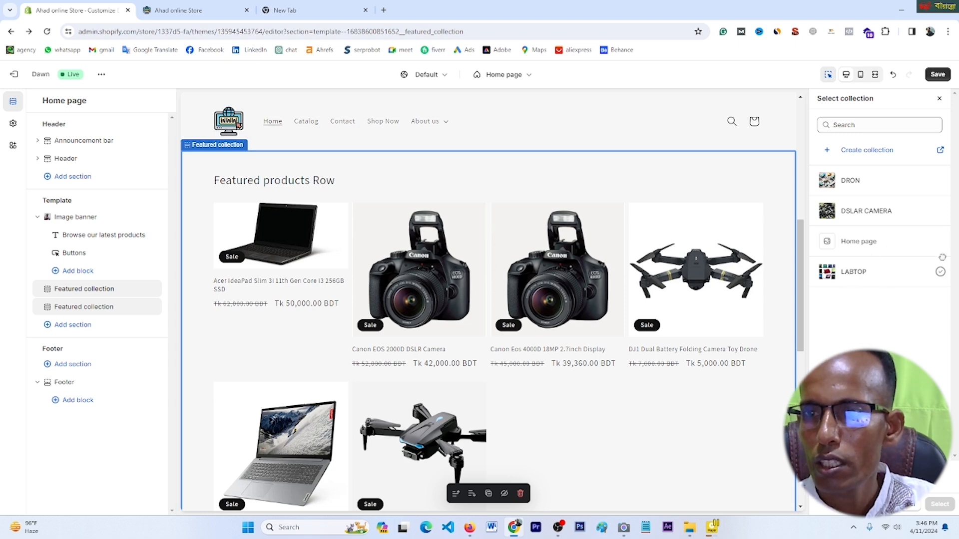
{"action": "left_click", "coordinate": [850, 274]}
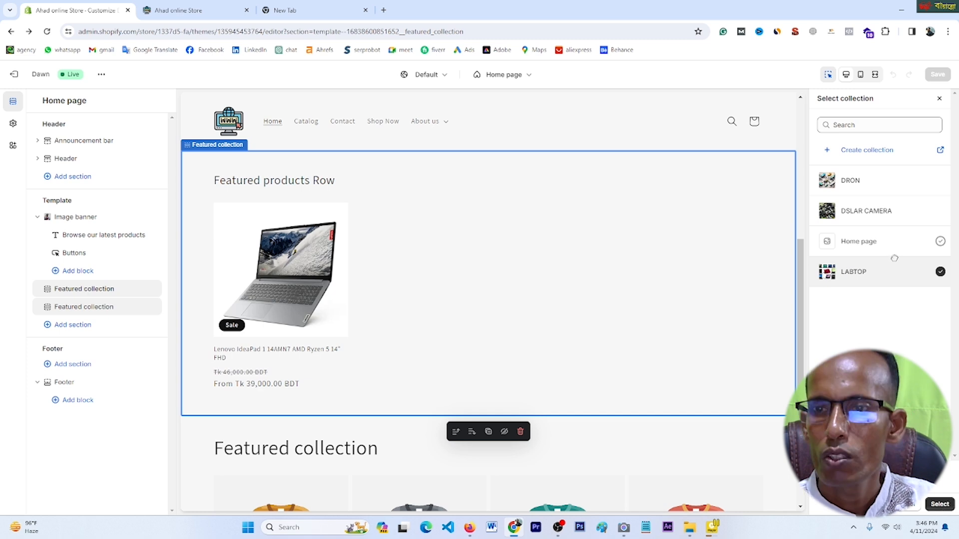
{"action": "left_click", "coordinate": [828, 212]}
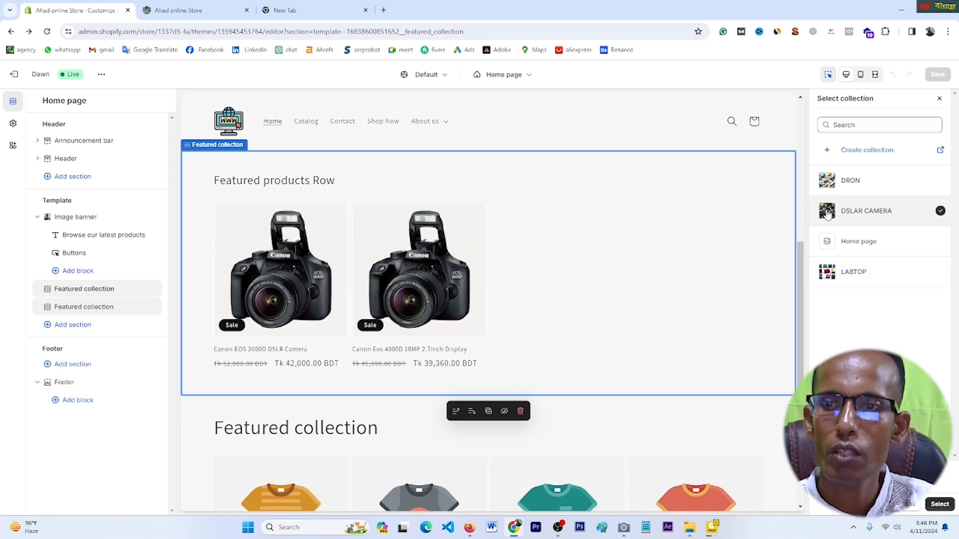
{"action": "left_click", "coordinate": [939, 505]}
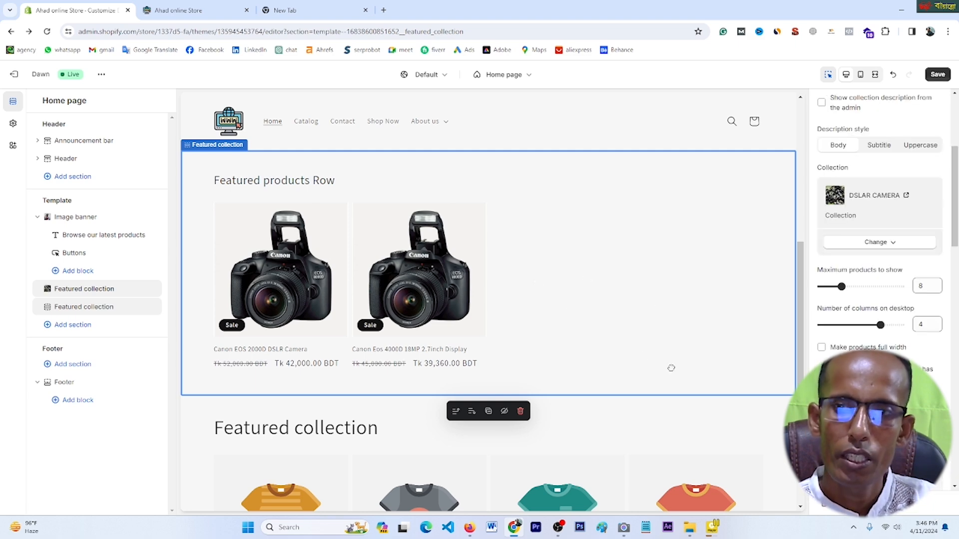
{"action": "left_click", "coordinate": [939, 75]}
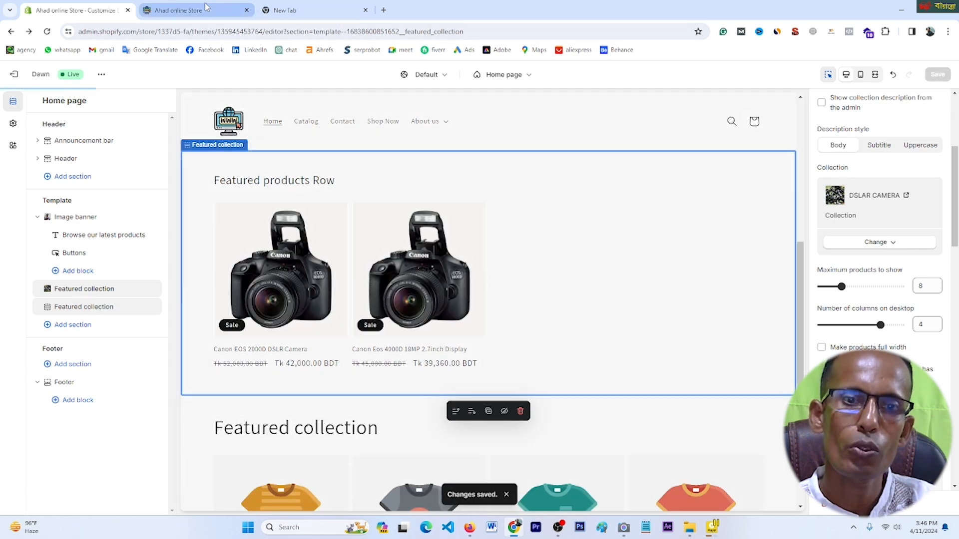
Step: Reload the live storefront and review the Featured products Row cameras
{"action": "left_click", "coordinate": [179, 10]}
{"action": "left_click", "coordinate": [47, 32]}
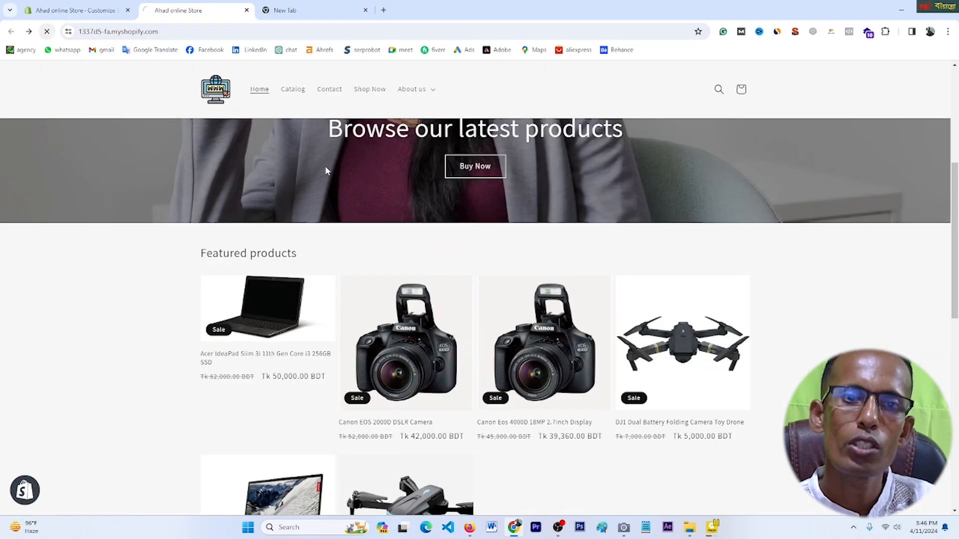
{"action": "scroll", "coordinate": [429, 246], "scroll_direction": "up", "scroll_amount": 4}
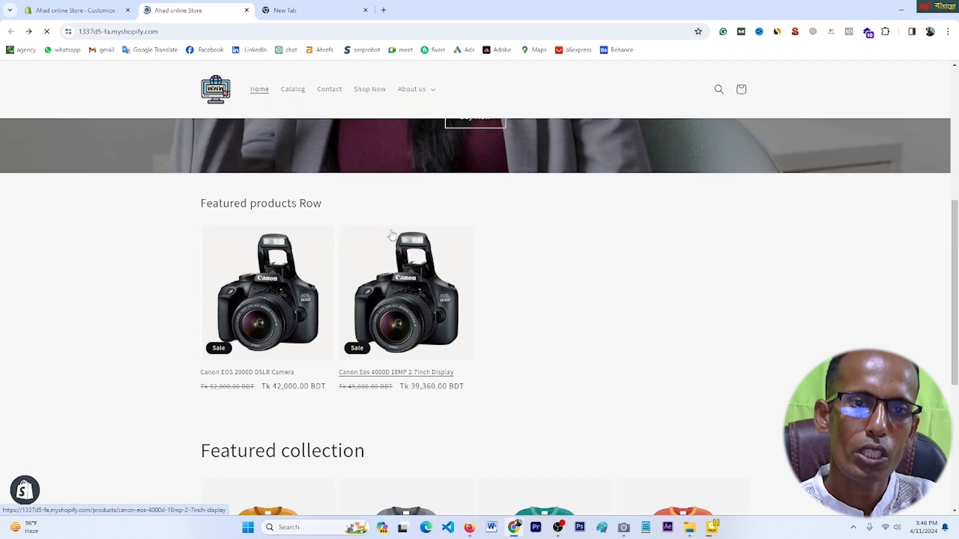
{"action": "scroll", "coordinate": [509, 289], "scroll_direction": "down", "scroll_amount": 5}
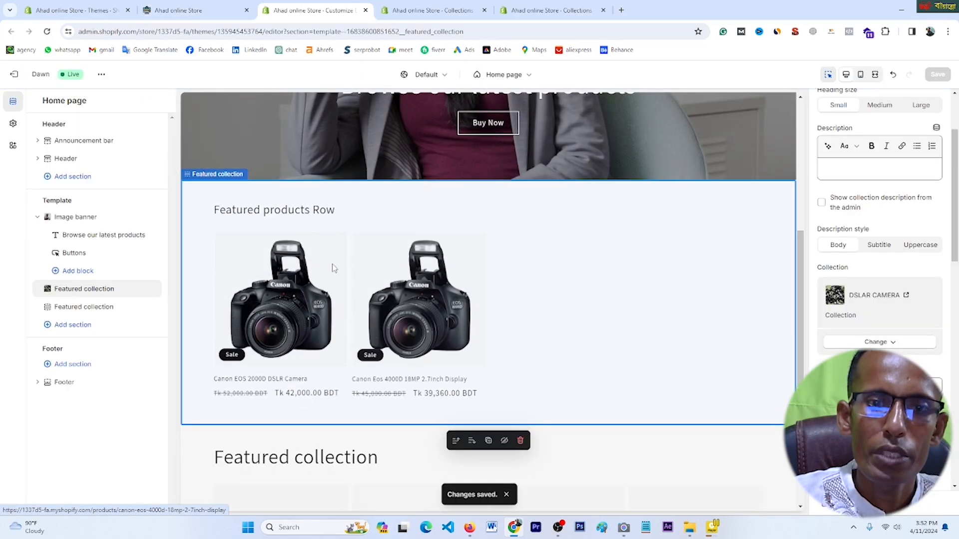
{"action": "scroll", "coordinate": [330, 272], "scroll_direction": "down", "scroll_amount": 2}
{"action": "scroll", "coordinate": [469, 234], "scroll_direction": "down", "scroll_amount": 2}
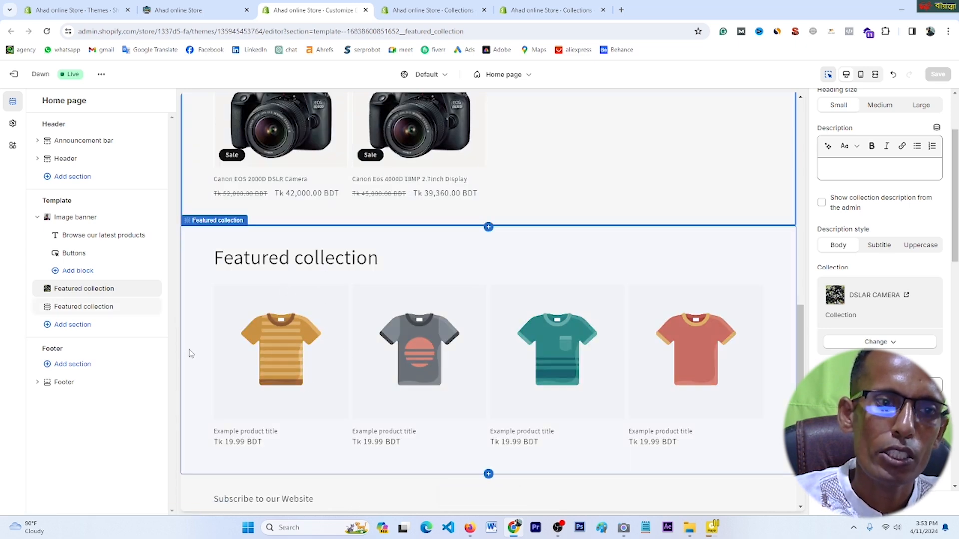
Step: Set the second Featured collection section to the LABTOP collection and save
{"action": "left_click", "coordinate": [60, 308]}
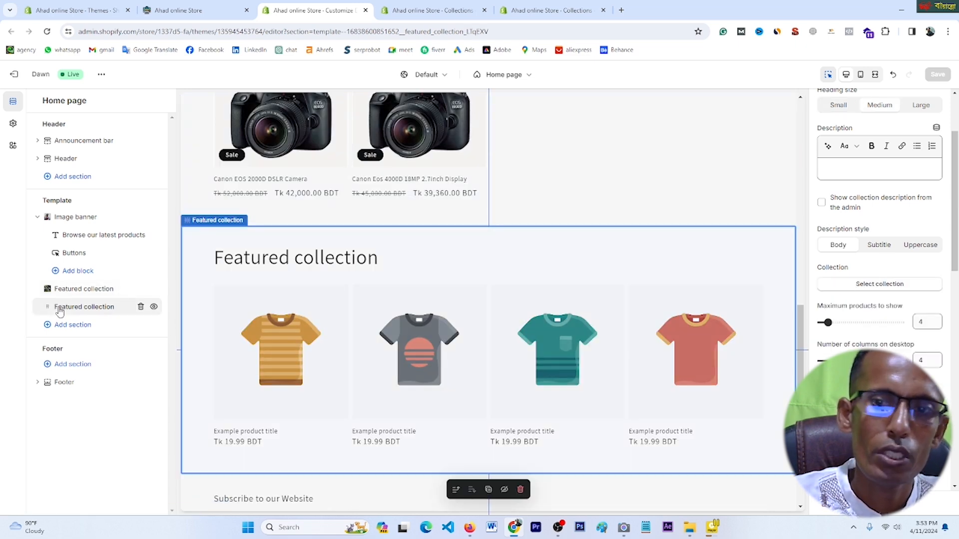
{"action": "scroll", "coordinate": [878, 244], "scroll_direction": "up", "scroll_amount": 2}
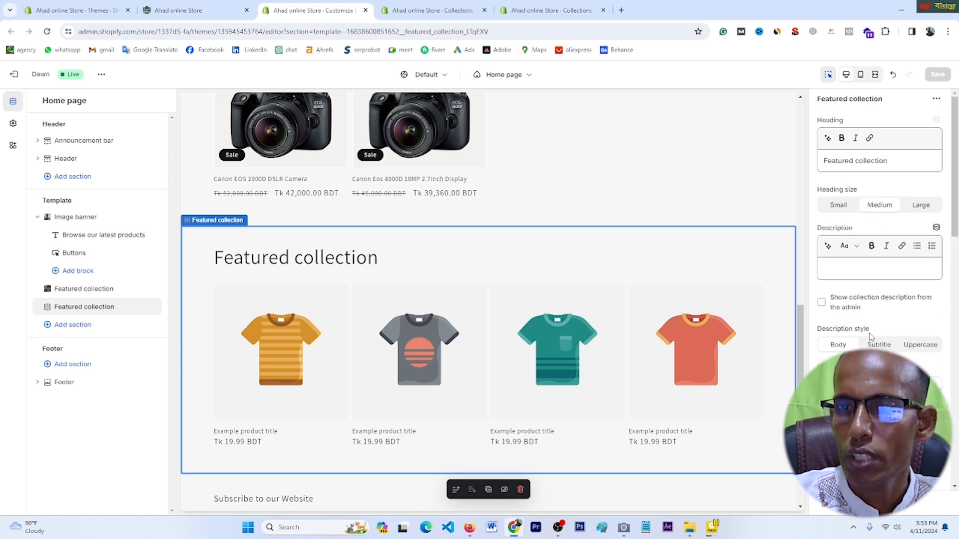
{"action": "scroll", "coordinate": [872, 338], "scroll_direction": "down", "scroll_amount": 2}
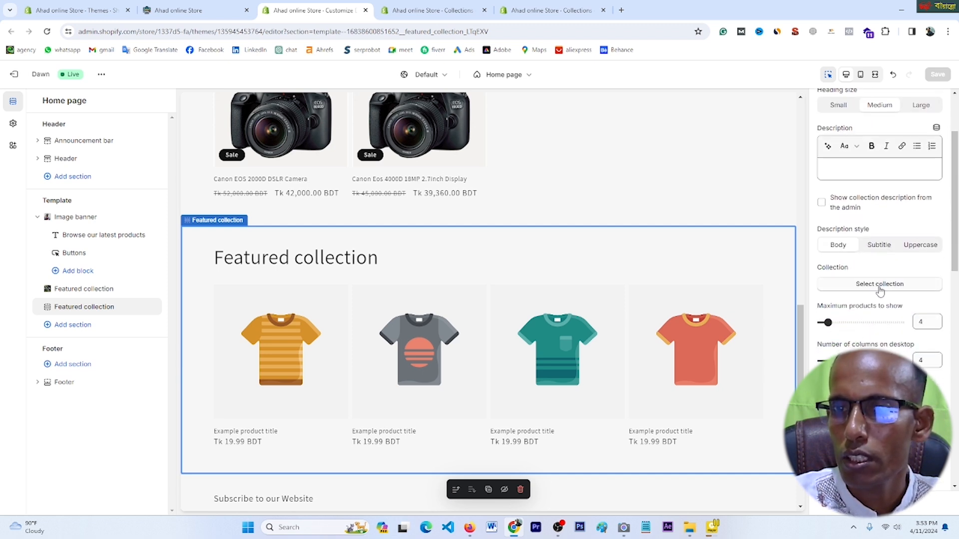
{"action": "left_click", "coordinate": [880, 285]}
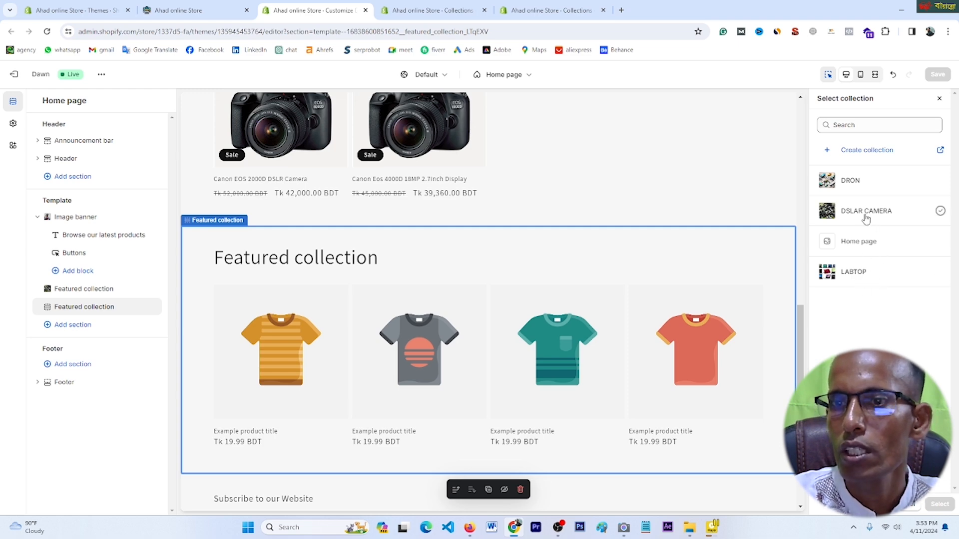
{"action": "left_click", "coordinate": [880, 272]}
{"action": "left_click", "coordinate": [941, 505]}
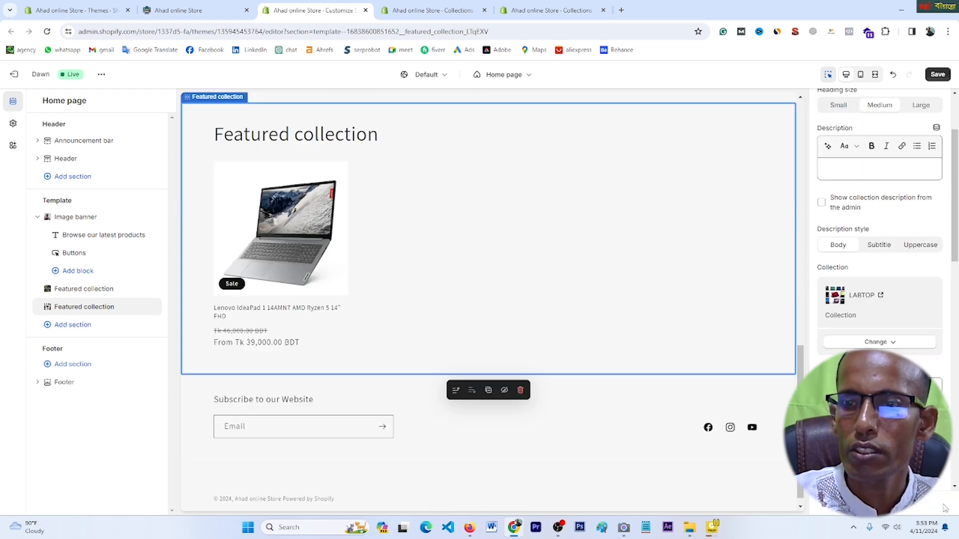
{"action": "left_click", "coordinate": [938, 75]}
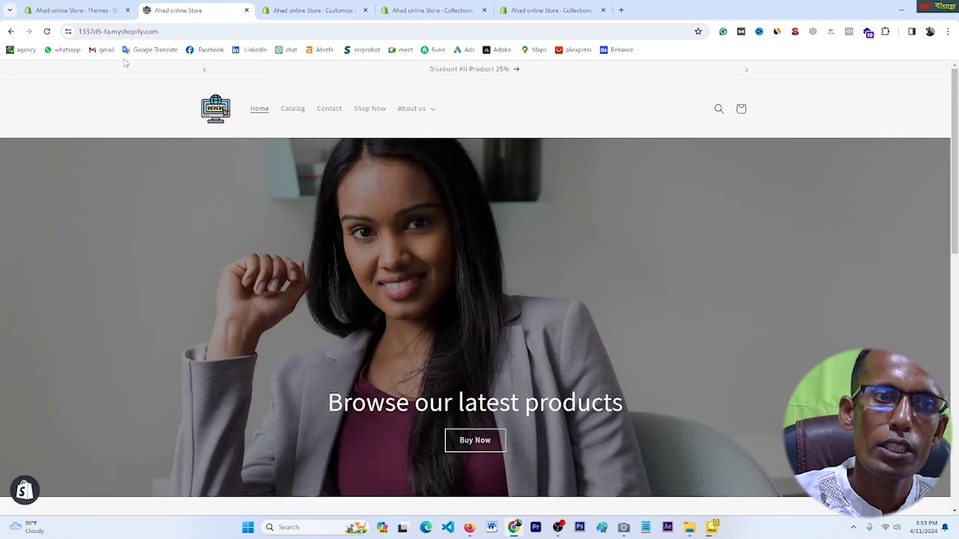
Step: Reload the live store and confirm the Lenovo IdeaPad laptop appears beneath the cameras
{"action": "left_click", "coordinate": [48, 33]}
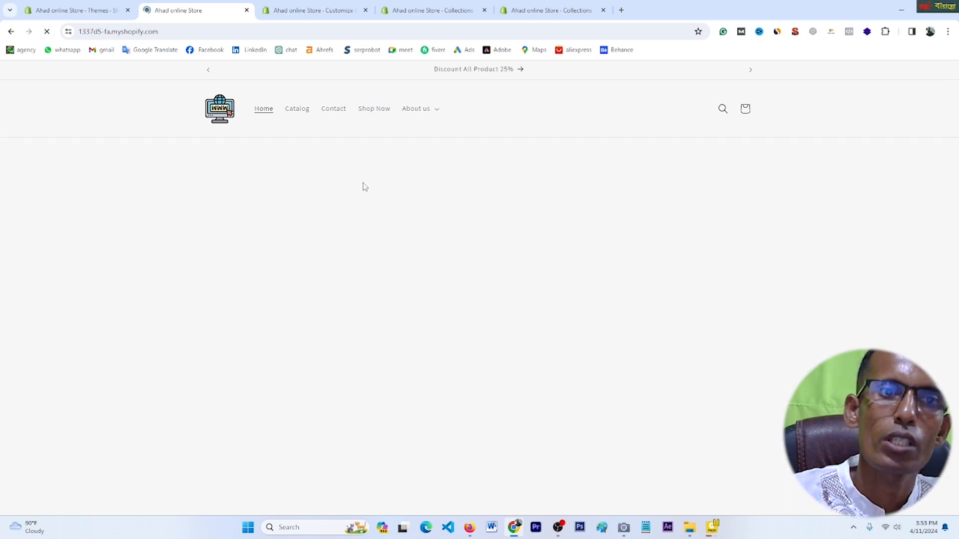
{"action": "scroll", "coordinate": [484, 296], "scroll_direction": "down", "scroll_amount": 5}
{"action": "scroll", "coordinate": [486, 299], "scroll_direction": "down", "scroll_amount": 8}
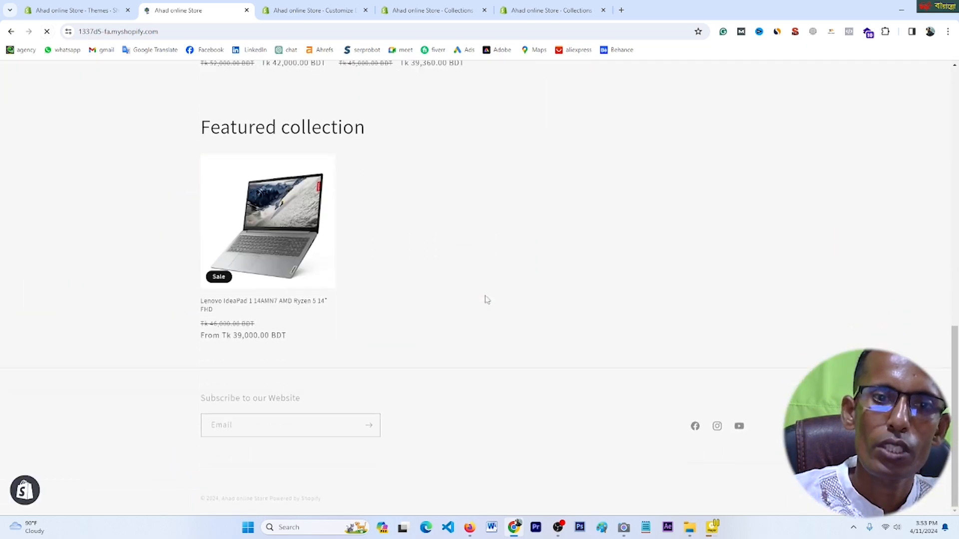
{"action": "scroll", "coordinate": [345, 214], "scroll_direction": "up", "scroll_amount": 4}
{"action": "scroll", "coordinate": [351, 197], "scroll_direction": "up", "scroll_amount": 4}
{"action": "scroll", "coordinate": [392, 296], "scroll_direction": "down", "scroll_amount": 8}
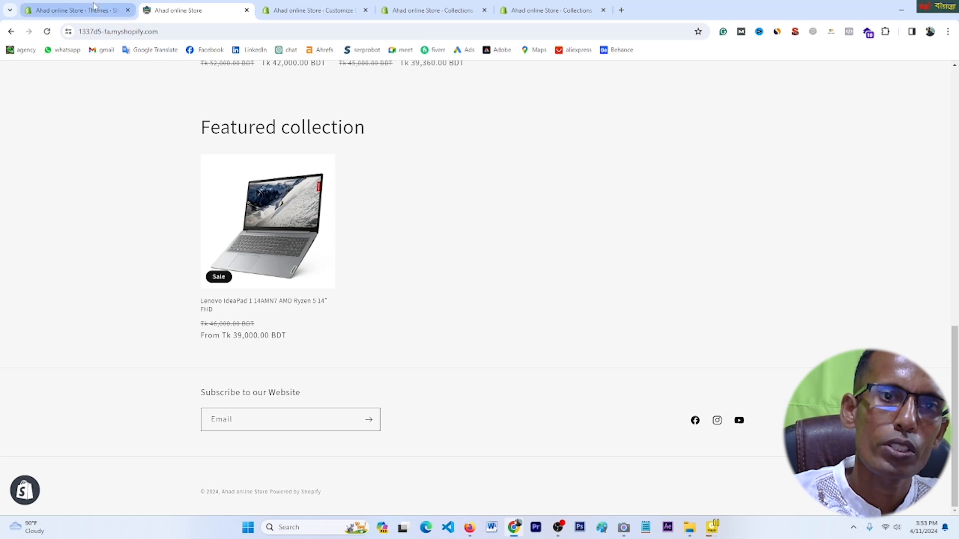
{"action": "left_click", "coordinate": [118, 10]}
Step: Add a Collection list section with three collection cards to the home page and save it with Ctrl+S
{"action": "left_click", "coordinate": [320, 10]}
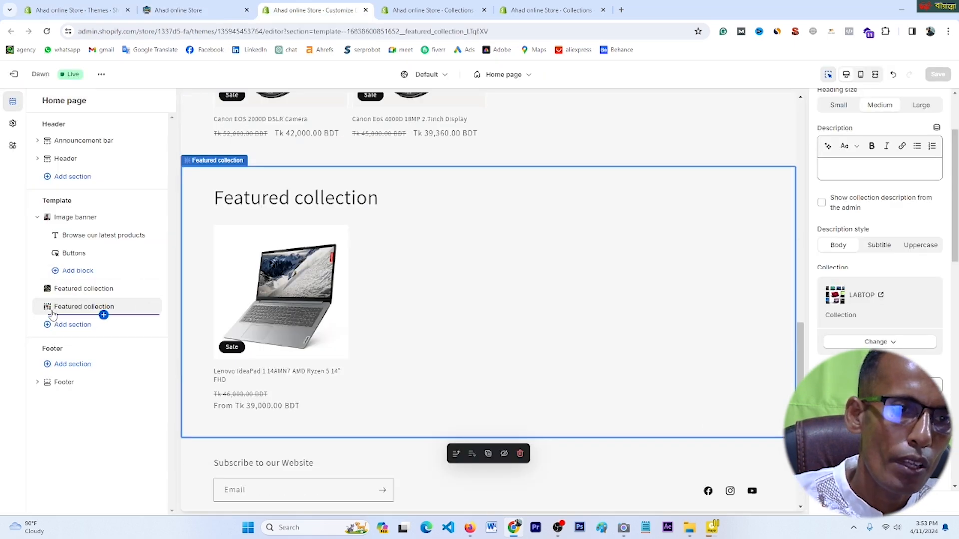
{"action": "left_click", "coordinate": [57, 328]}
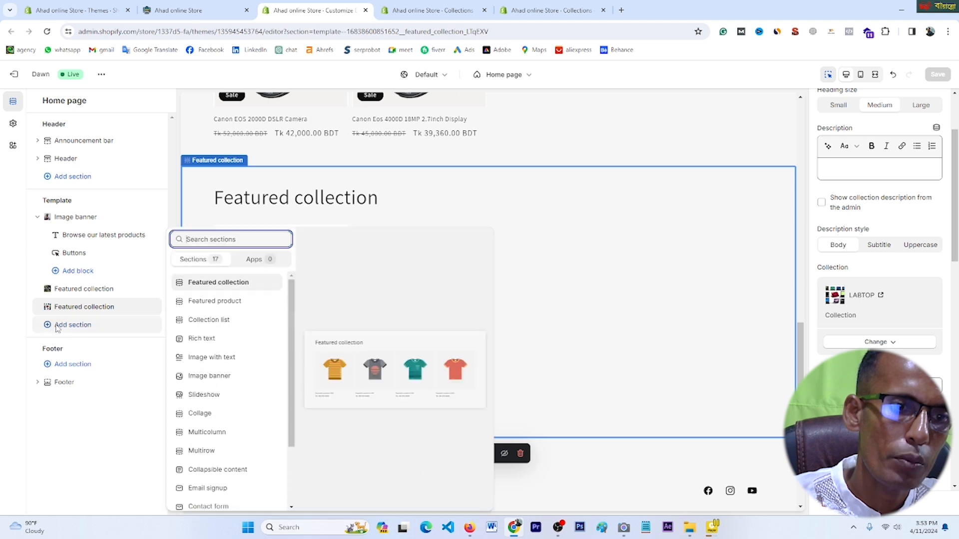
{"action": "left_click", "coordinate": [210, 325]}
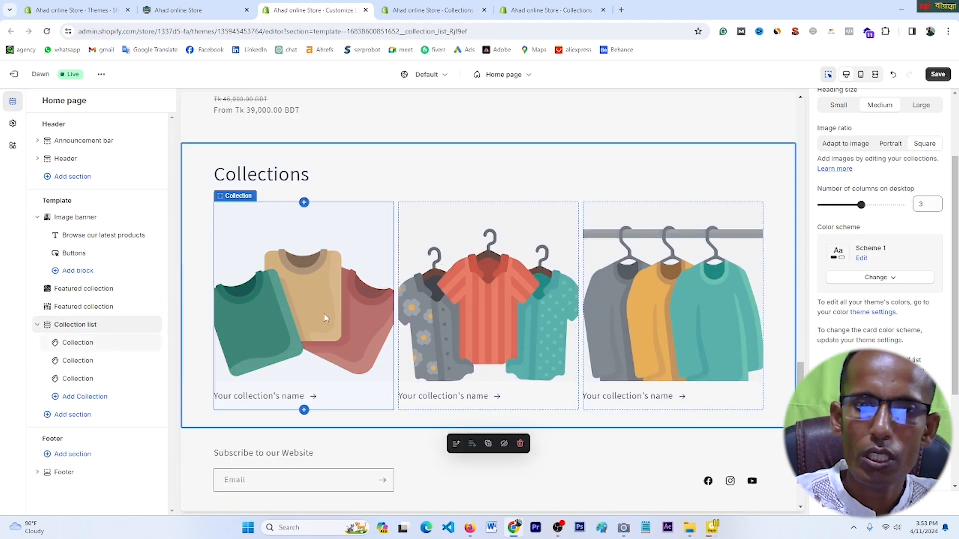
{"action": "key", "text": "ctrl+s"}
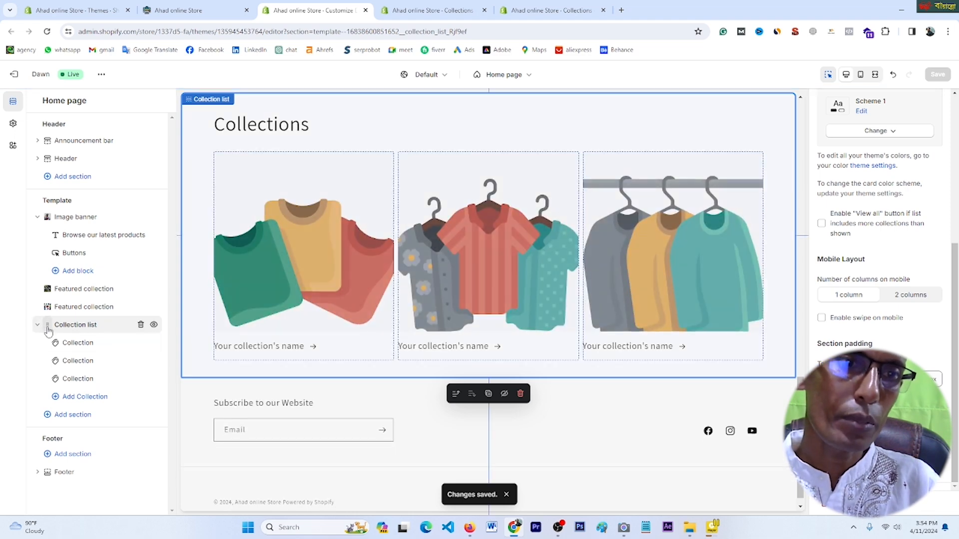
{"action": "left_click_drag", "start_coordinate": [47, 310], "coordinate": [48, 309]}
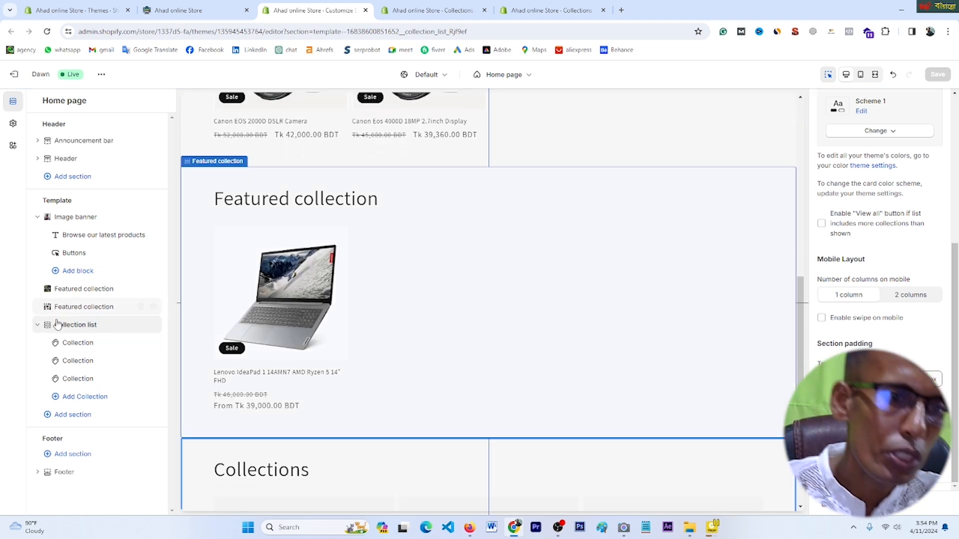
Step: Add another collection block and a Featured product section to the home page
{"action": "left_click", "coordinate": [84, 397]}
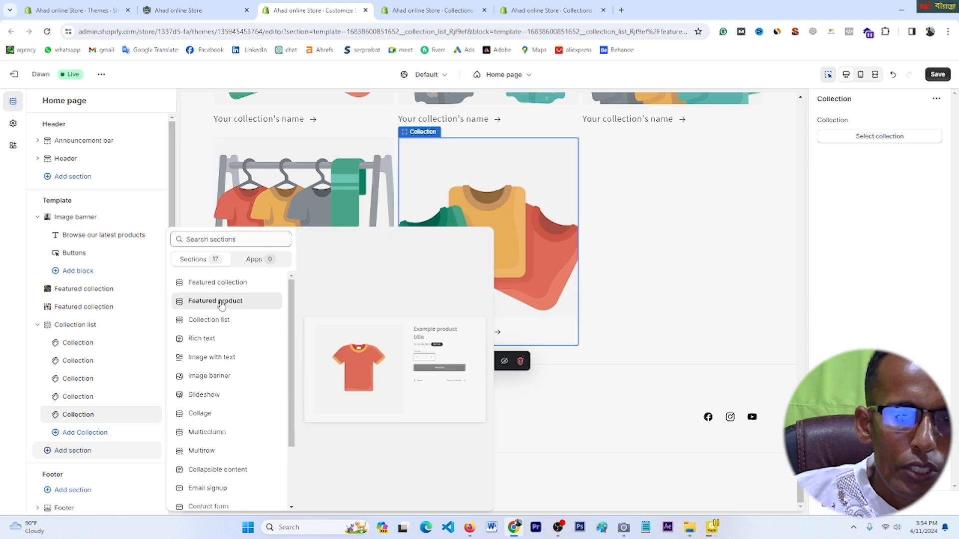
{"action": "left_click", "coordinate": [216, 302]}
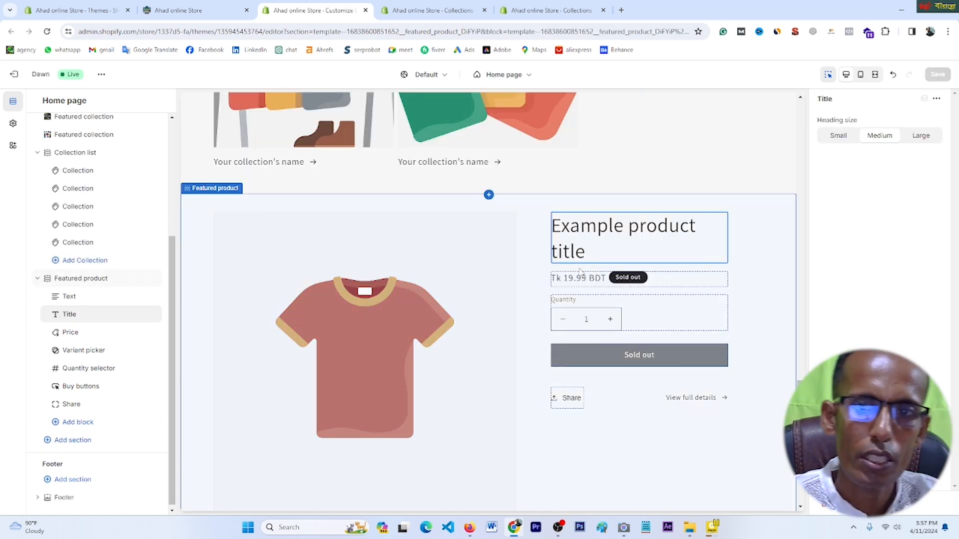
{"action": "double_click", "coordinate": [588, 255]}
{"action": "scroll", "coordinate": [589, 255], "scroll_direction": "down", "scroll_amount": 2}
{"action": "left_click", "coordinate": [568, 115]}
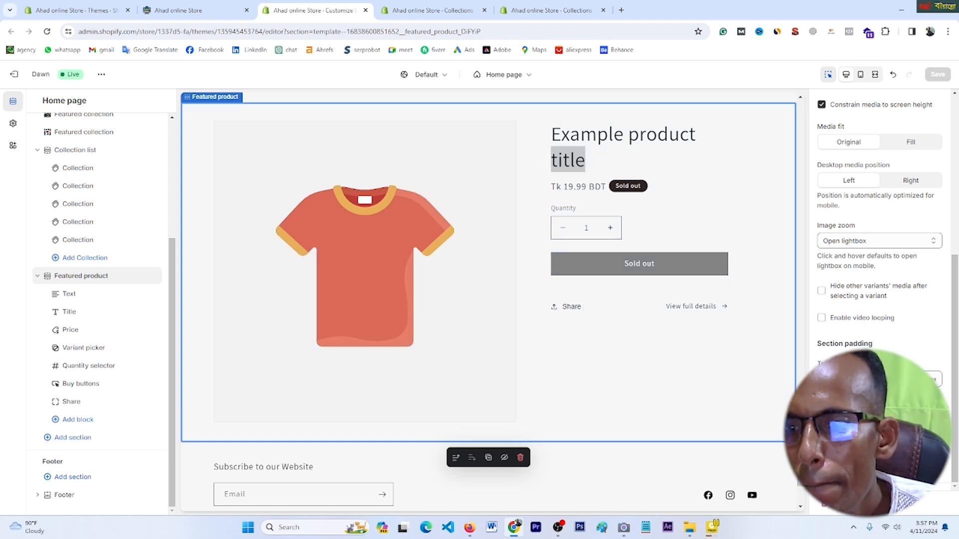
{"action": "scroll", "coordinate": [835, 316], "scroll_direction": "up", "scroll_amount": 5}
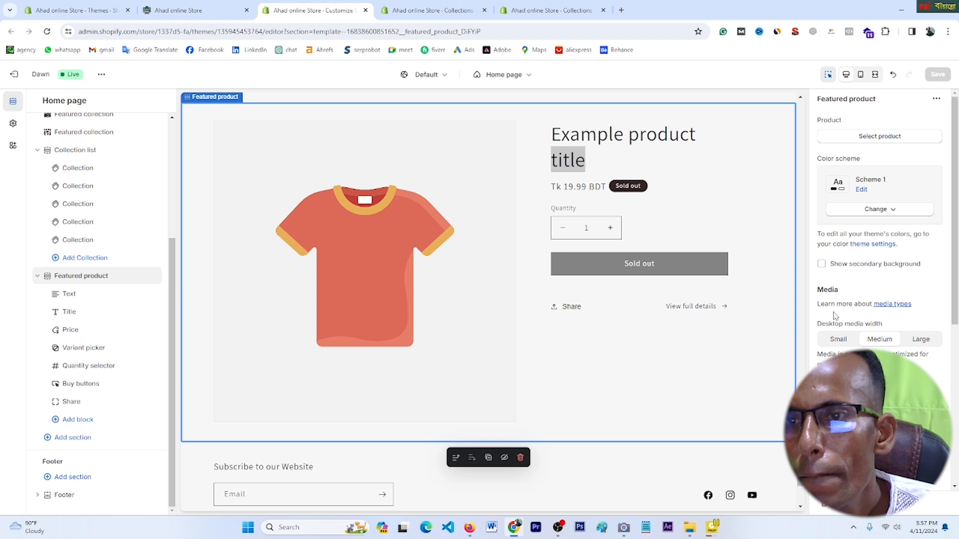
{"action": "left_click", "coordinate": [862, 191]}
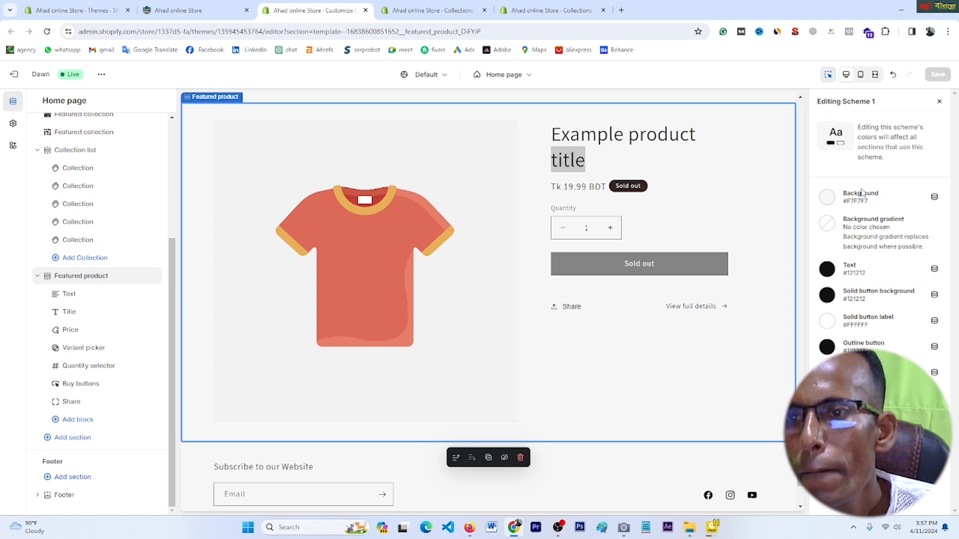
{"action": "left_click", "coordinate": [939, 102]}
Step: Feature the DJ1 Dual Battery Folding Camera Toy Drone, after trying the Acer and Canon, and save
{"action": "left_click", "coordinate": [887, 143]}
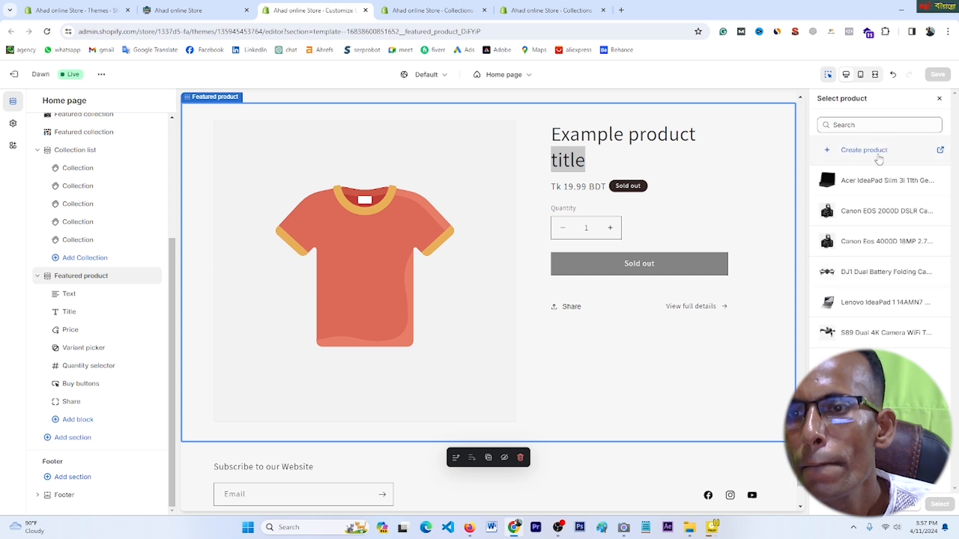
{"action": "left_click", "coordinate": [864, 193]}
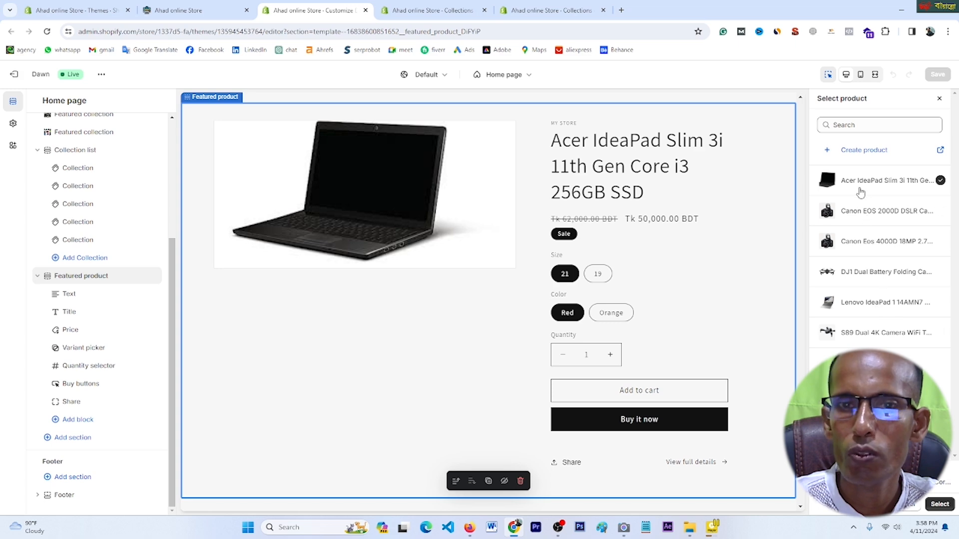
{"action": "left_click", "coordinate": [857, 215]}
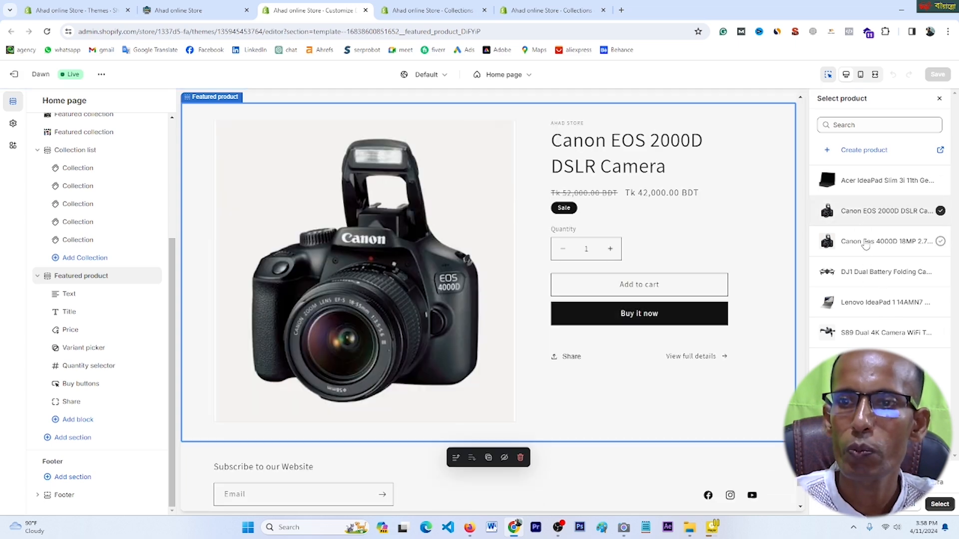
{"action": "left_click", "coordinate": [856, 276]}
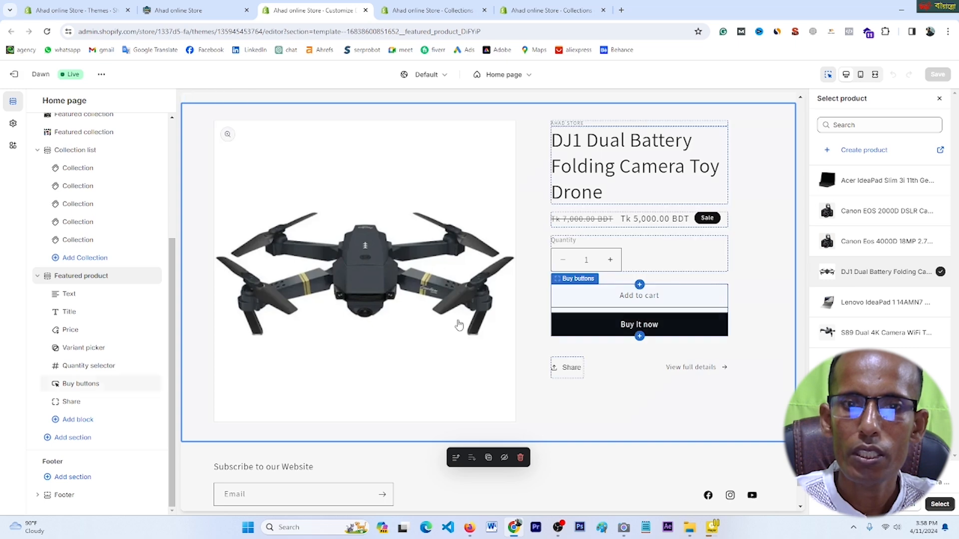
{"action": "left_click", "coordinate": [940, 505]}
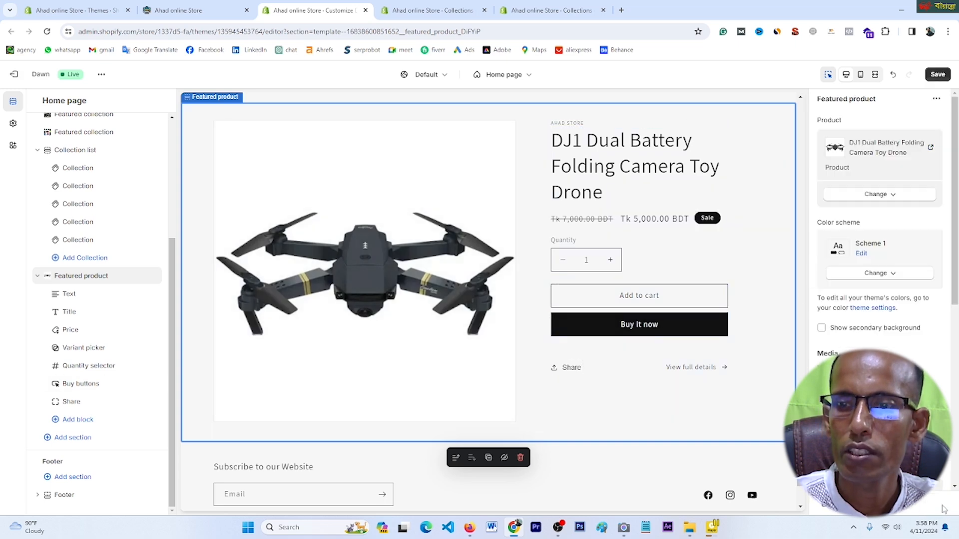
{"action": "left_click", "coordinate": [937, 75]}
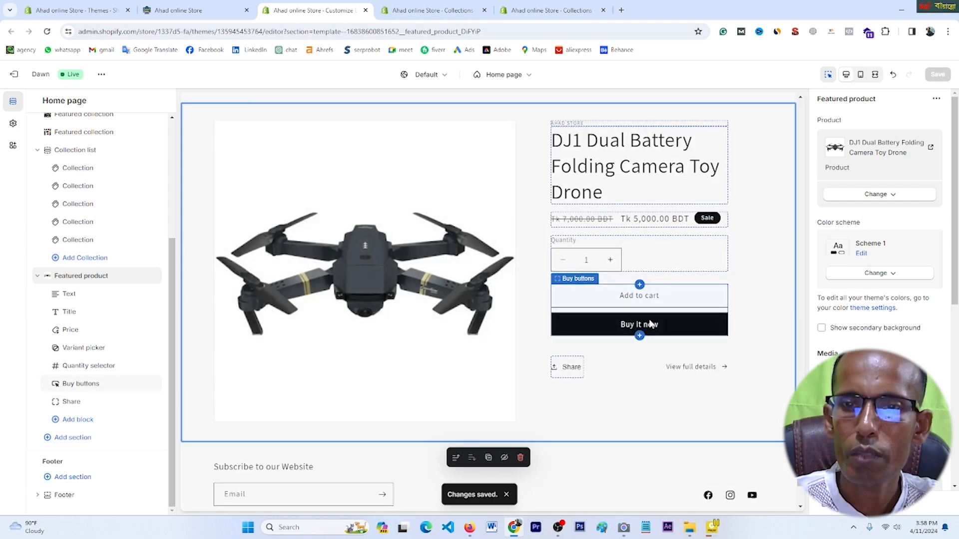
{"action": "scroll", "coordinate": [649, 323], "scroll_direction": "up", "scroll_amount": 6}
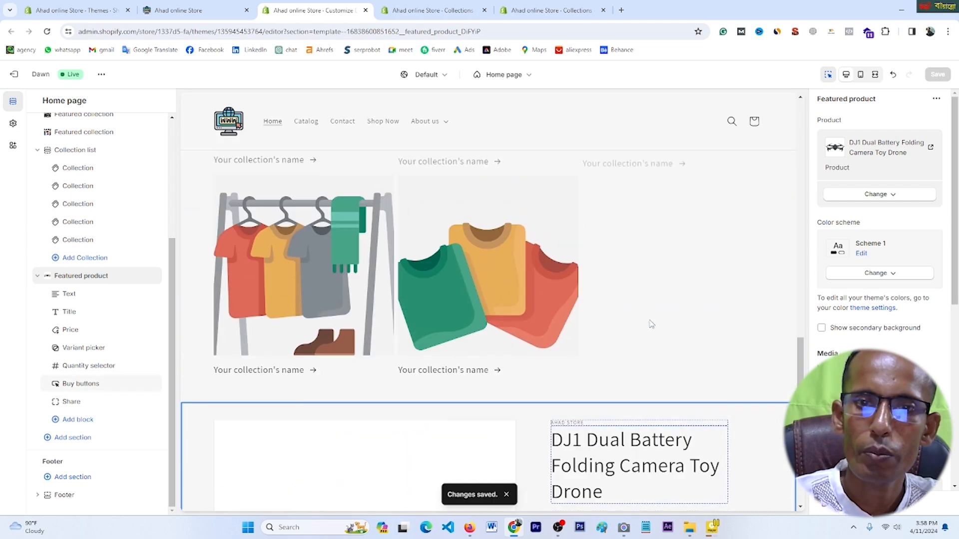
{"action": "scroll", "coordinate": [650, 324], "scroll_direction": "up", "scroll_amount": 3}
Step: Link the first collection tile to the DRON collection and save
{"action": "left_click", "coordinate": [336, 253]}
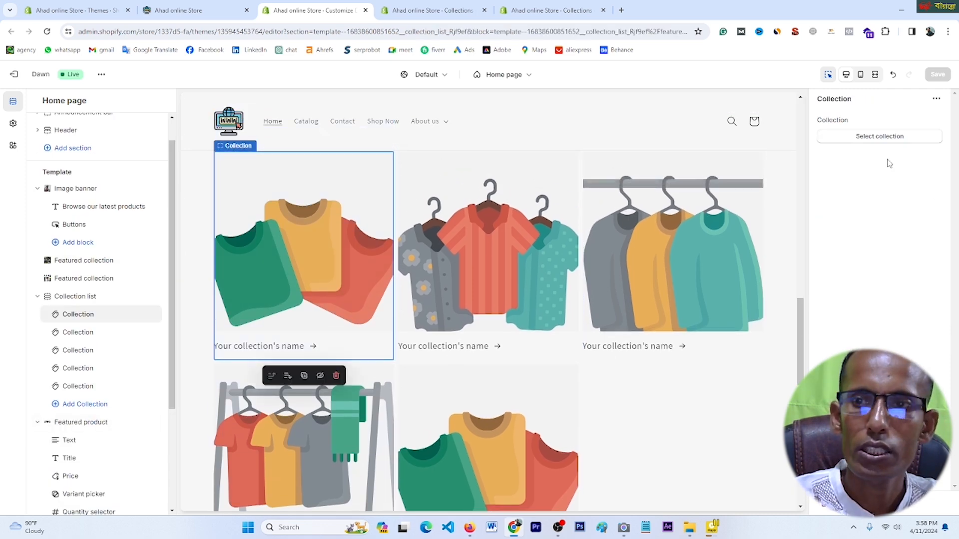
{"action": "left_click", "coordinate": [880, 138]}
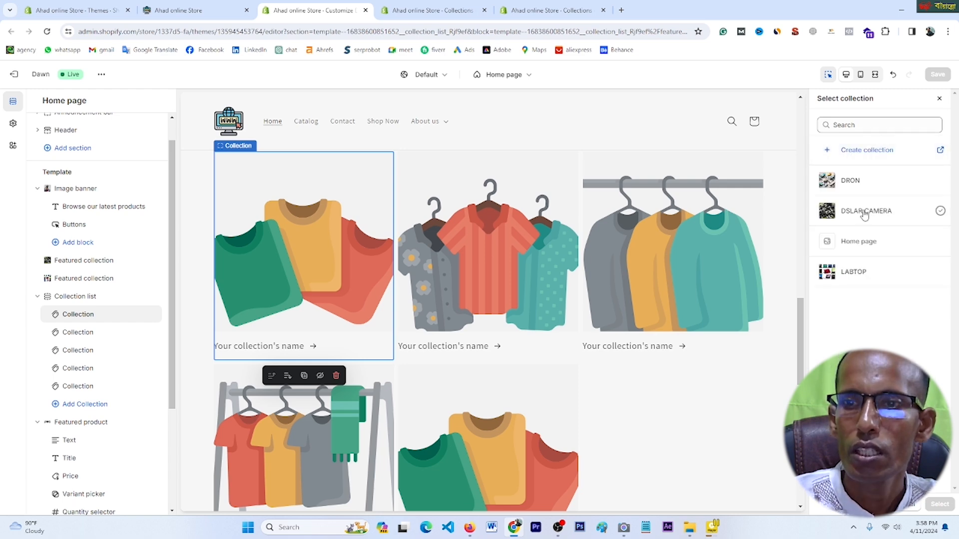
{"action": "left_click", "coordinate": [859, 187]}
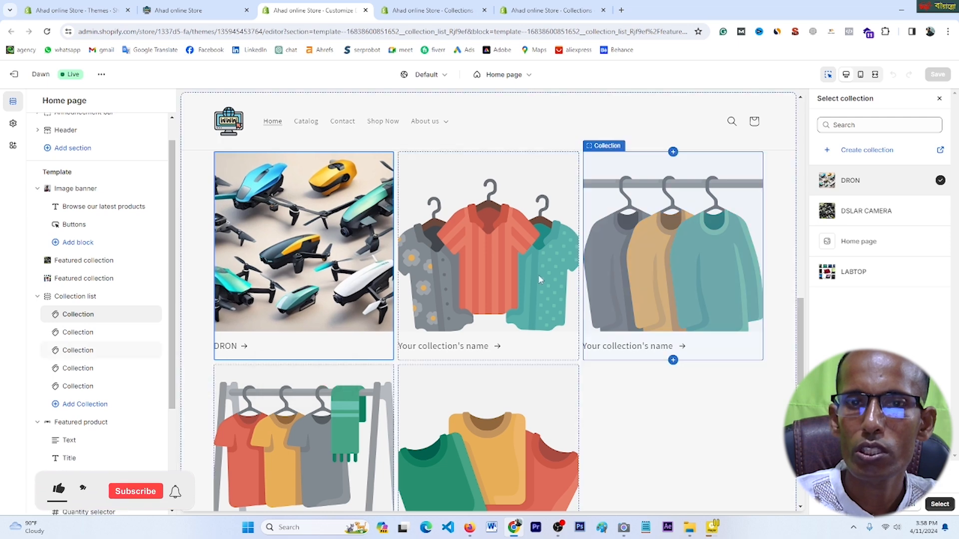
{"action": "left_click", "coordinate": [523, 251]}
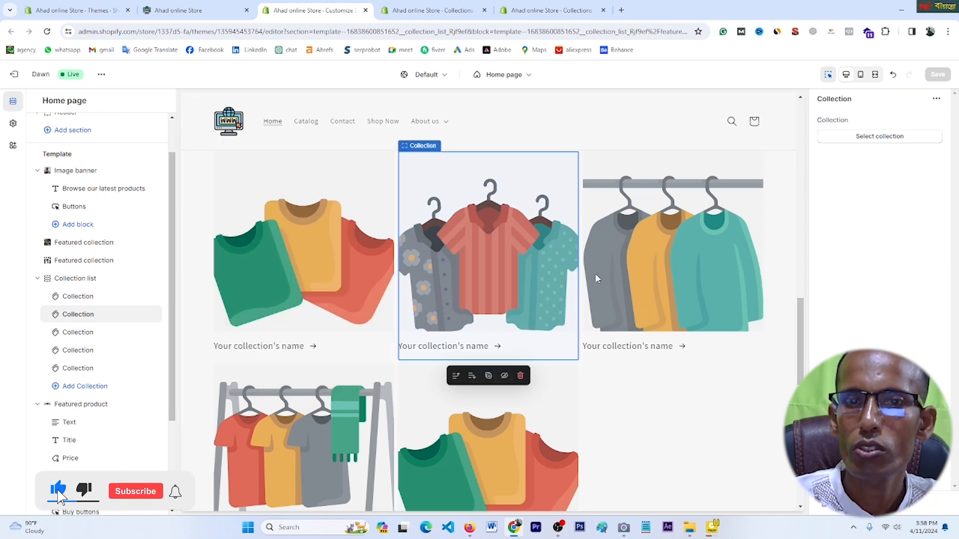
{"action": "left_click", "coordinate": [317, 270]}
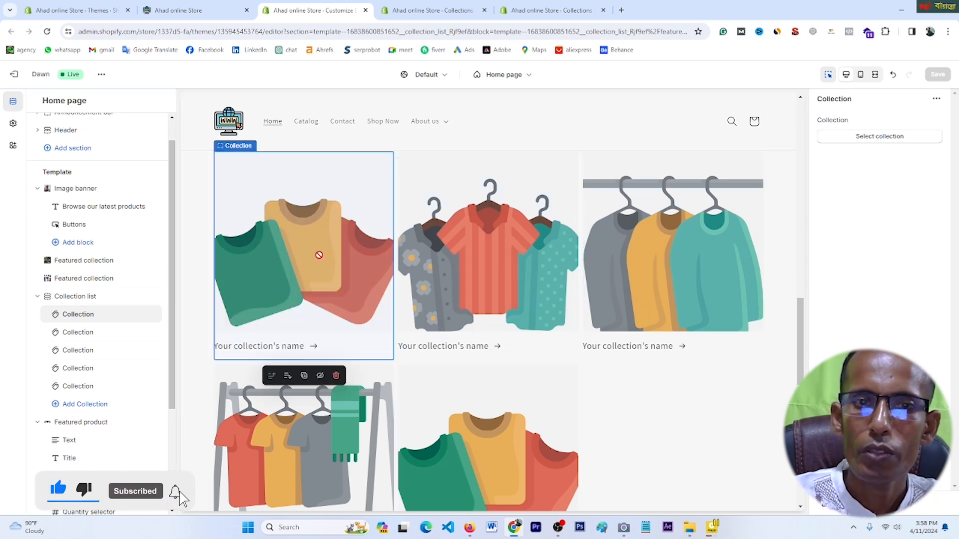
{"action": "left_click", "coordinate": [883, 137]}
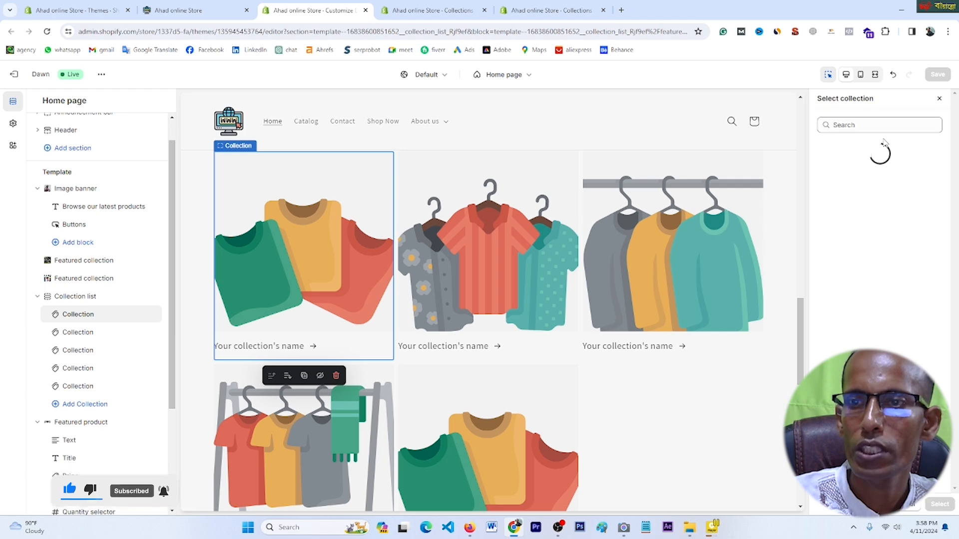
{"action": "left_click", "coordinate": [853, 182]}
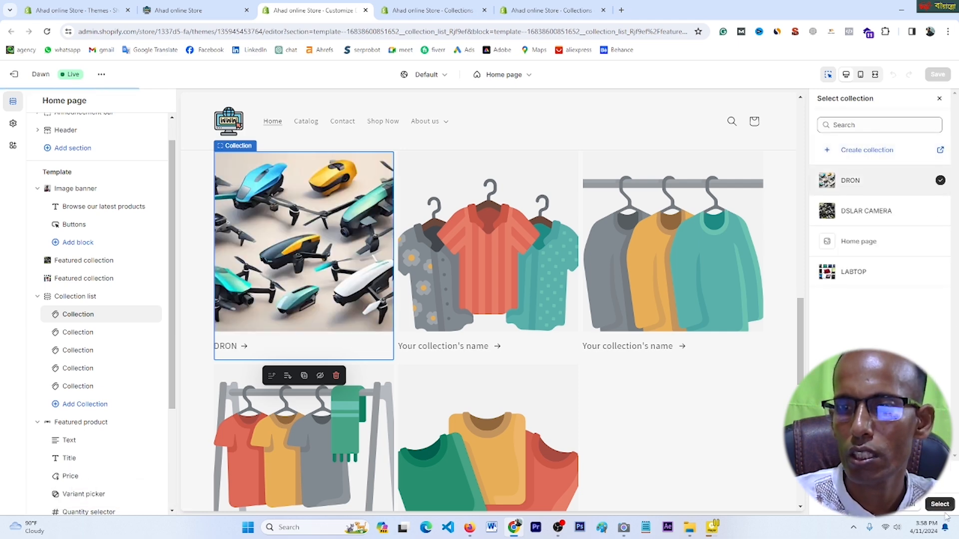
{"action": "left_click", "coordinate": [941, 504]}
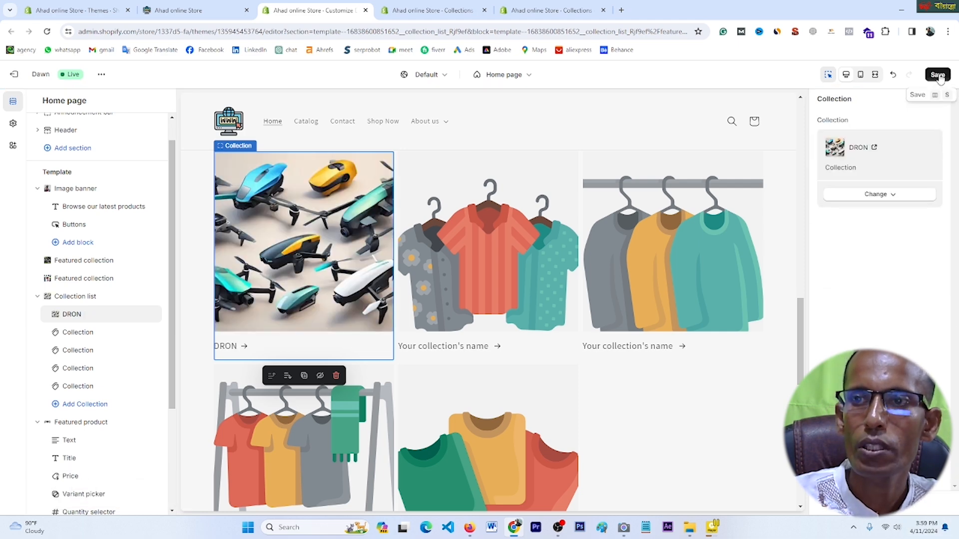
{"action": "left_click", "coordinate": [938, 74]}
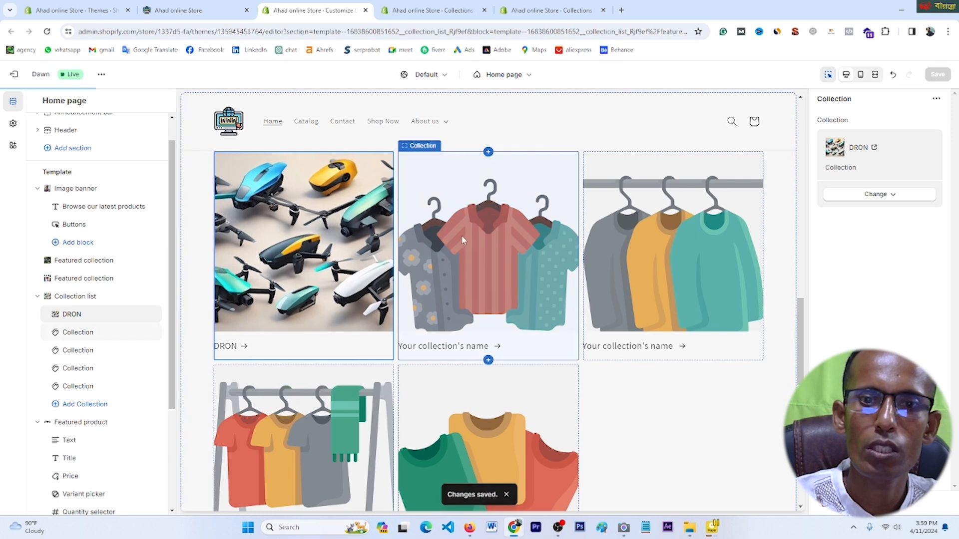
Step: Link the second collection tile to the LABTOP collection and save
{"action": "left_click", "coordinate": [469, 228]}
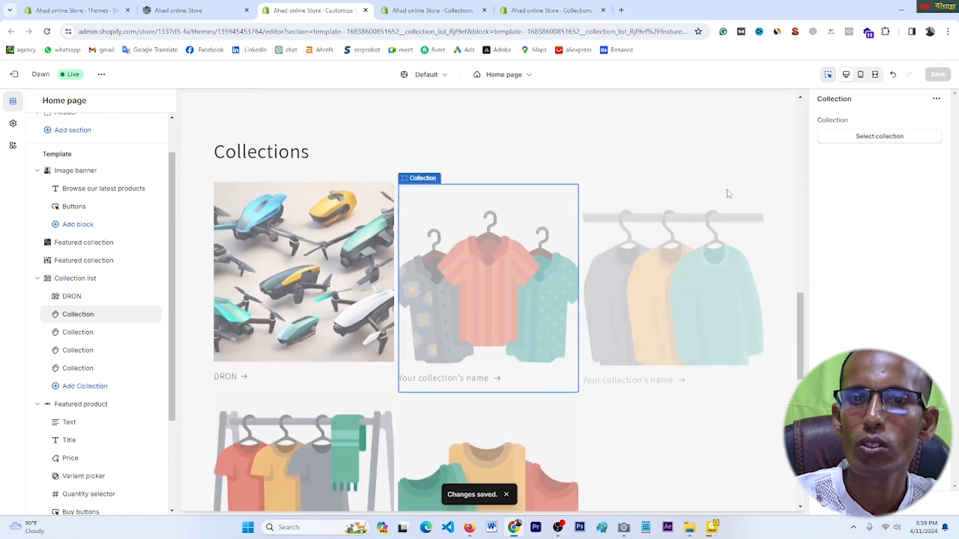
{"action": "left_click", "coordinate": [879, 136]}
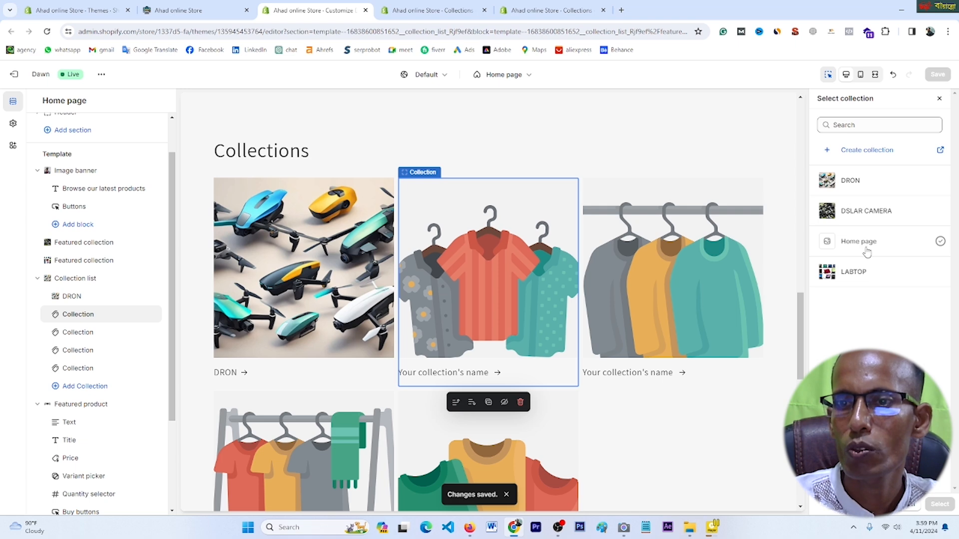
{"action": "left_click", "coordinate": [852, 276]}
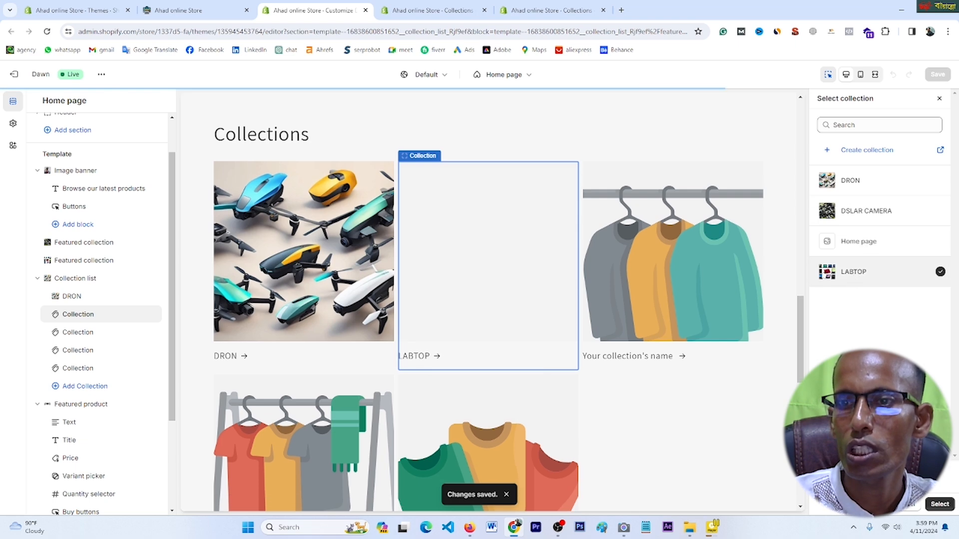
{"action": "left_click", "coordinate": [939, 504]}
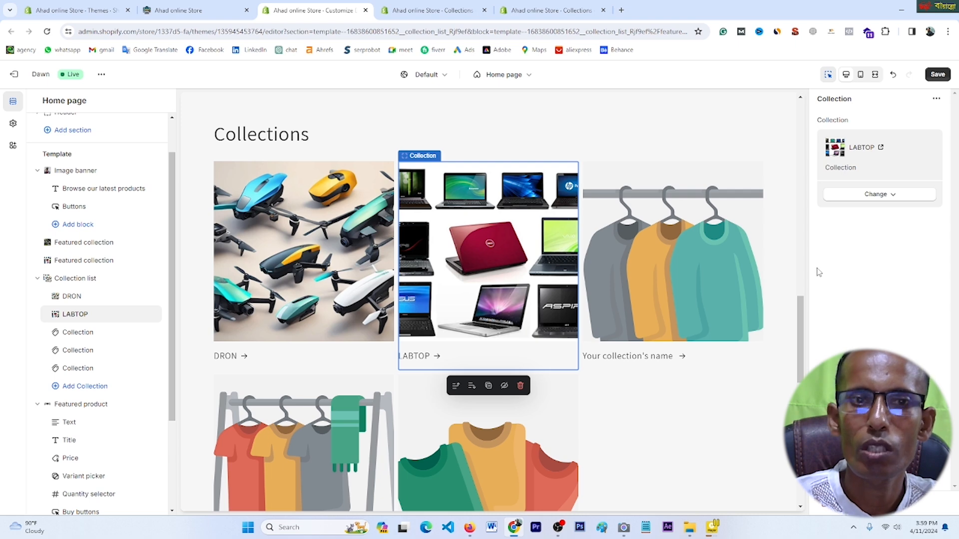
{"action": "left_click", "coordinate": [938, 75]}
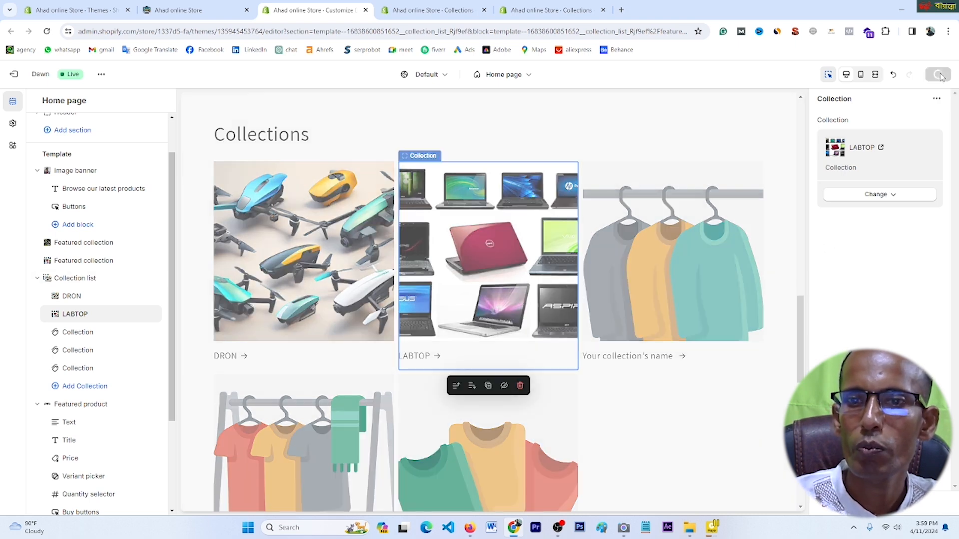
Step: Point the third Collections card at DSLAR CAMERA, leaving two placeholders, and save the homepage
{"action": "left_click", "coordinate": [700, 256]}
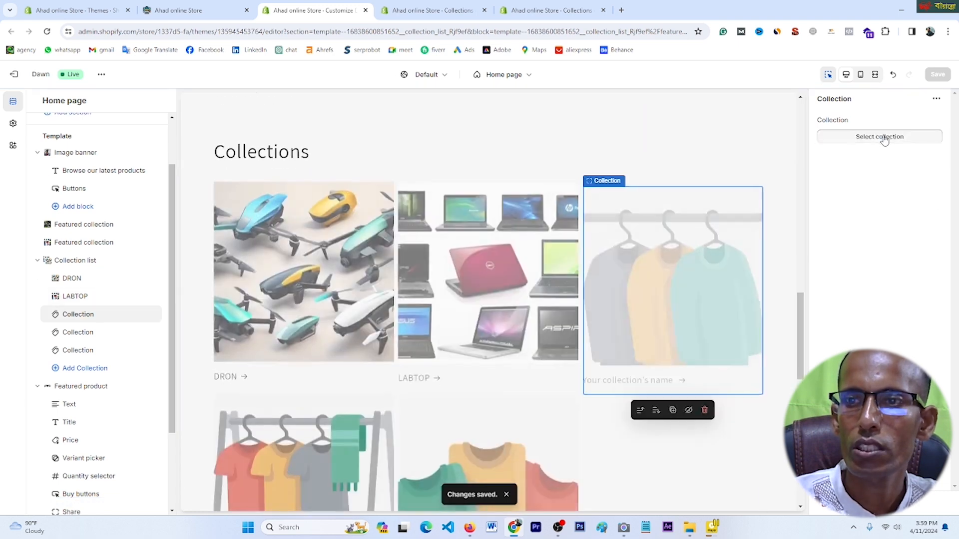
{"action": "left_click", "coordinate": [884, 137]}
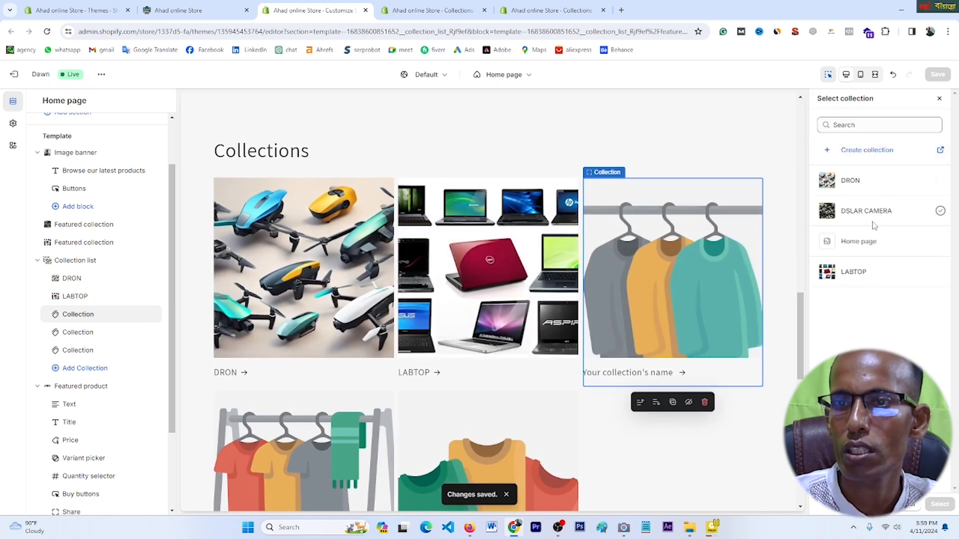
{"action": "left_click", "coordinate": [868, 215]}
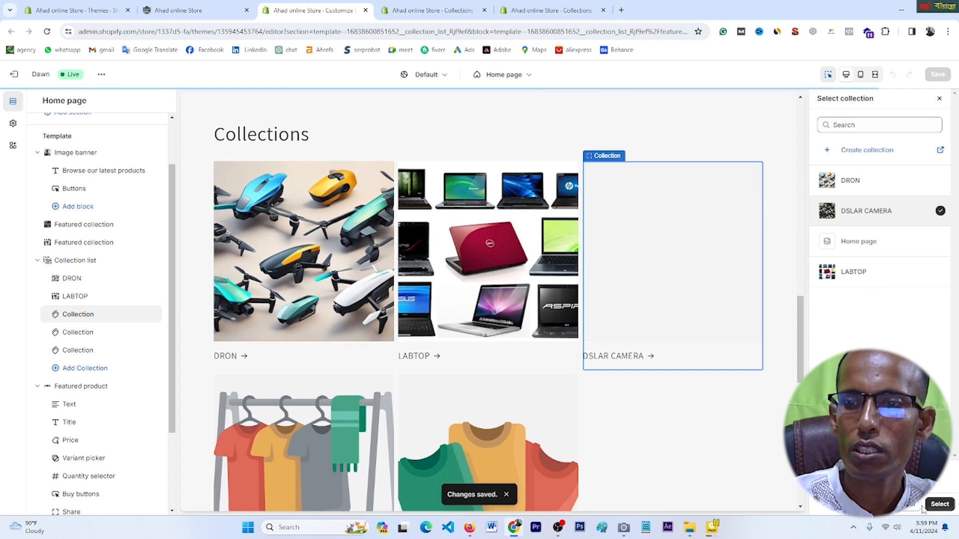
{"action": "left_click", "coordinate": [939, 505]}
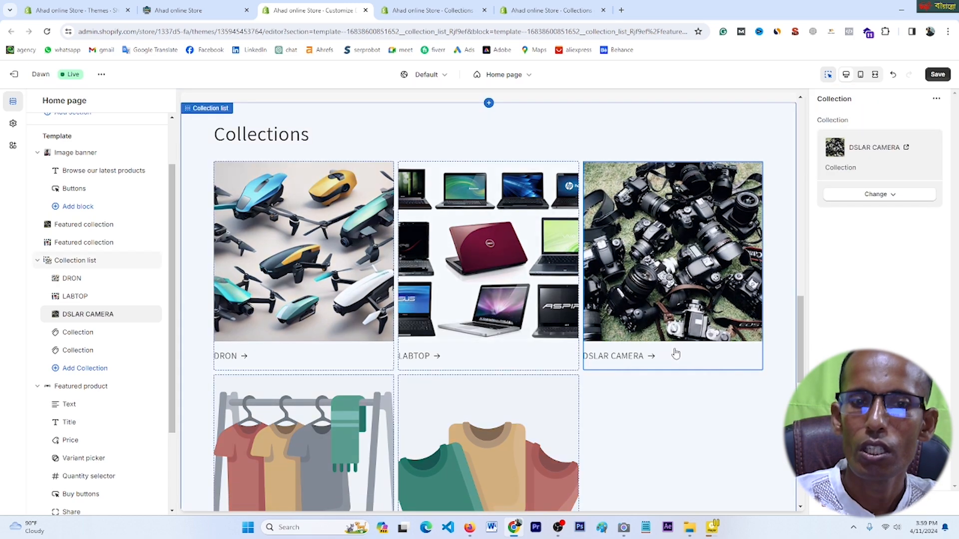
{"action": "scroll", "coordinate": [675, 353], "scroll_direction": "down", "scroll_amount": 4}
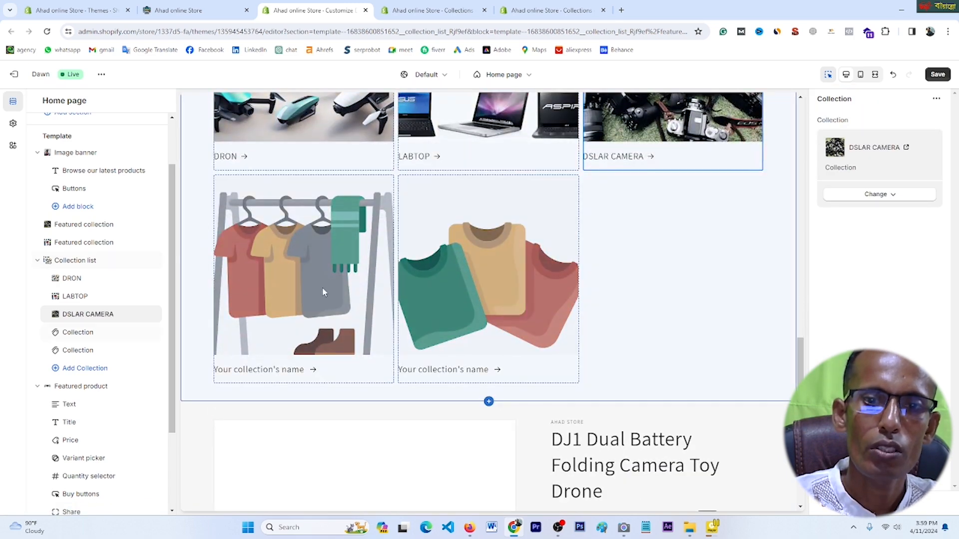
{"action": "scroll", "coordinate": [322, 292], "scroll_direction": "up", "scroll_amount": 5}
{"action": "left_click", "coordinate": [937, 75]}
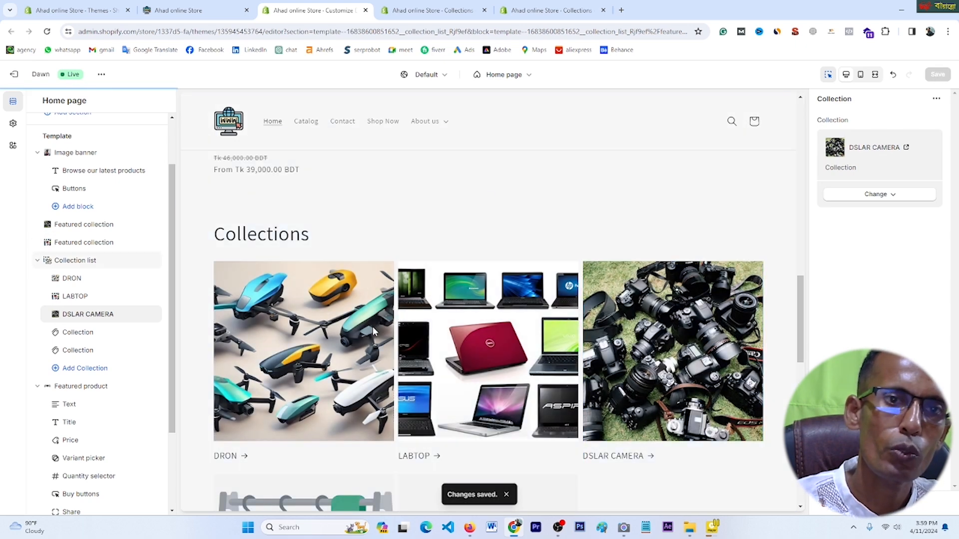
{"action": "left_click", "coordinate": [205, 10]}
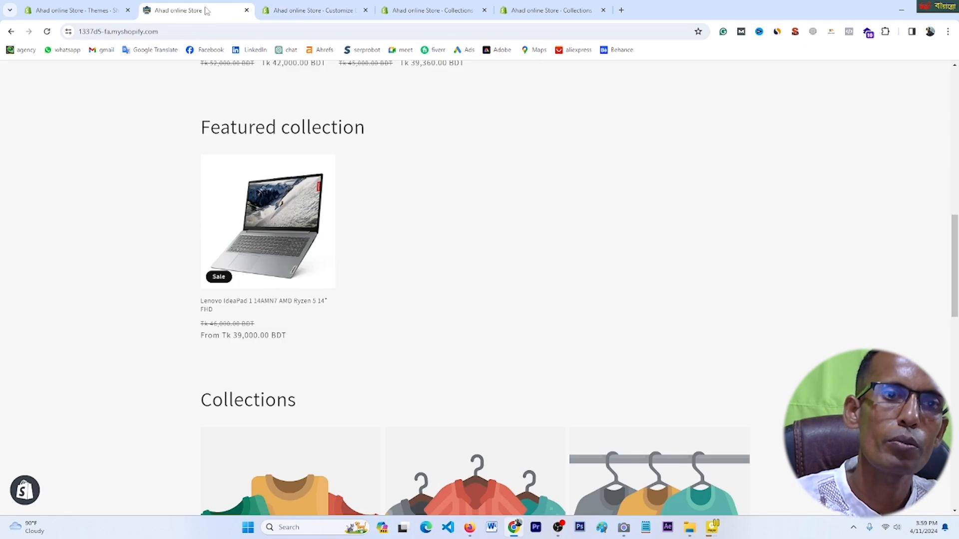
{"action": "left_click", "coordinate": [46, 32]}
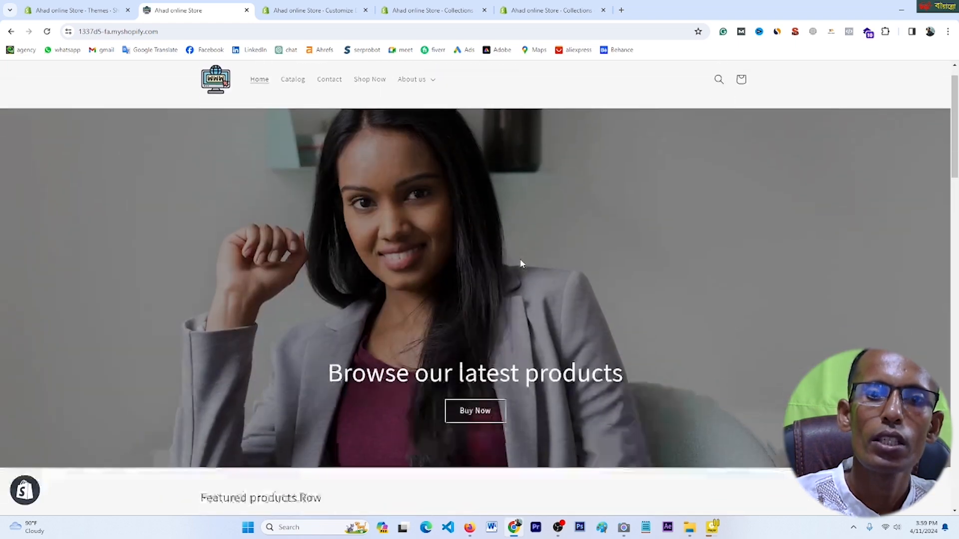
{"action": "scroll", "coordinate": [538, 278], "scroll_direction": "down", "scroll_amount": 1}
{"action": "scroll", "coordinate": [410, 243], "scroll_direction": "up", "scroll_amount": 3}
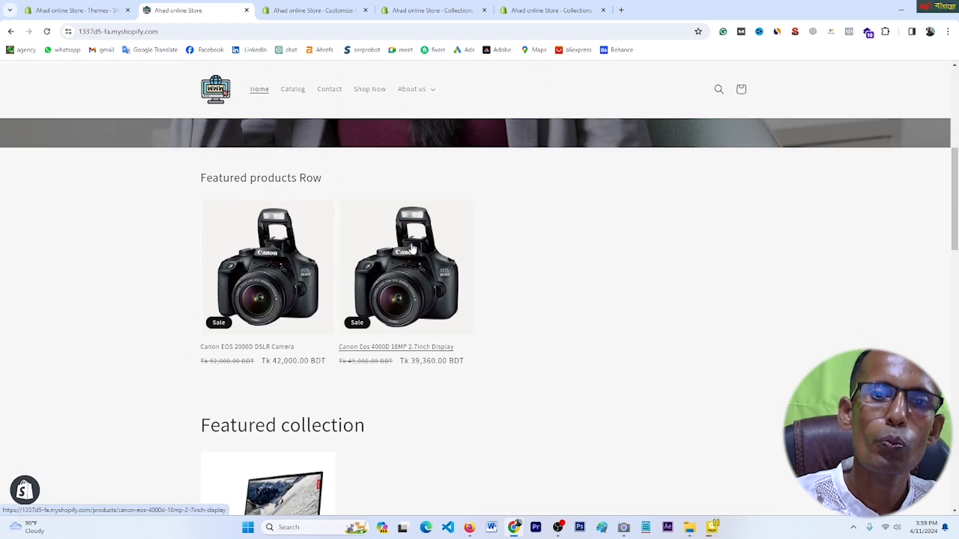
{"action": "scroll", "coordinate": [654, 302], "scroll_direction": "down", "scroll_amount": 2}
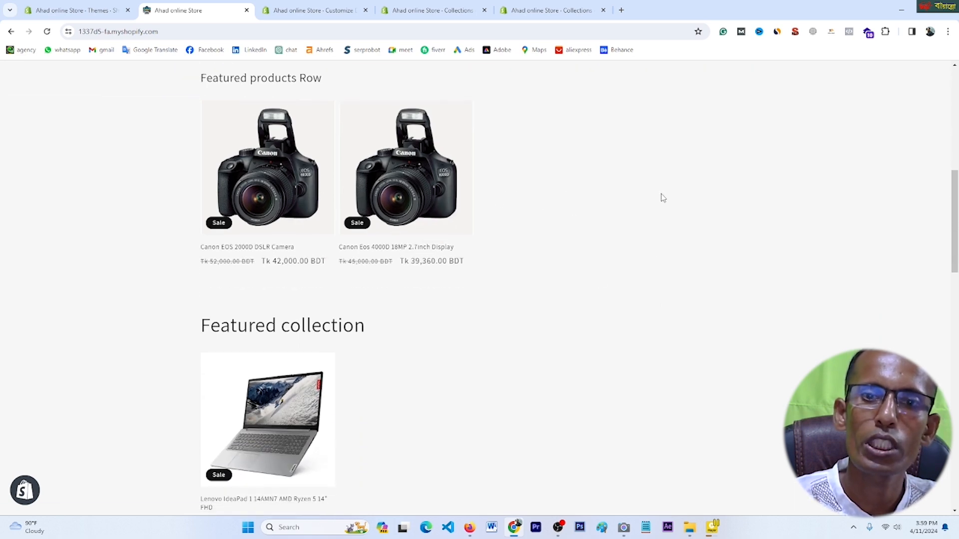
{"action": "scroll", "coordinate": [549, 335], "scroll_direction": "down", "scroll_amount": 3}
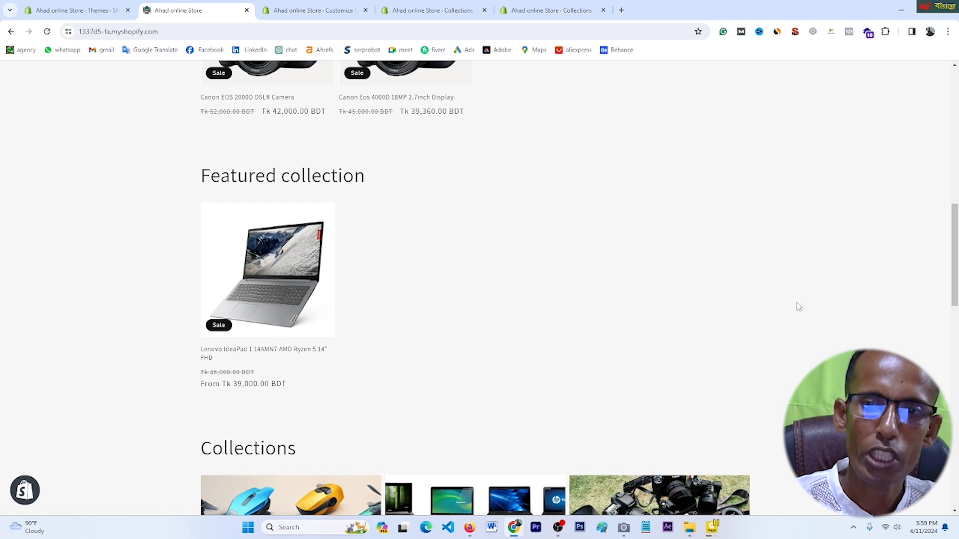
{"action": "scroll", "coordinate": [864, 312], "scroll_direction": "down", "scroll_amount": 7}
{"action": "scroll", "coordinate": [452, 285], "scroll_direction": "down", "scroll_amount": 3}
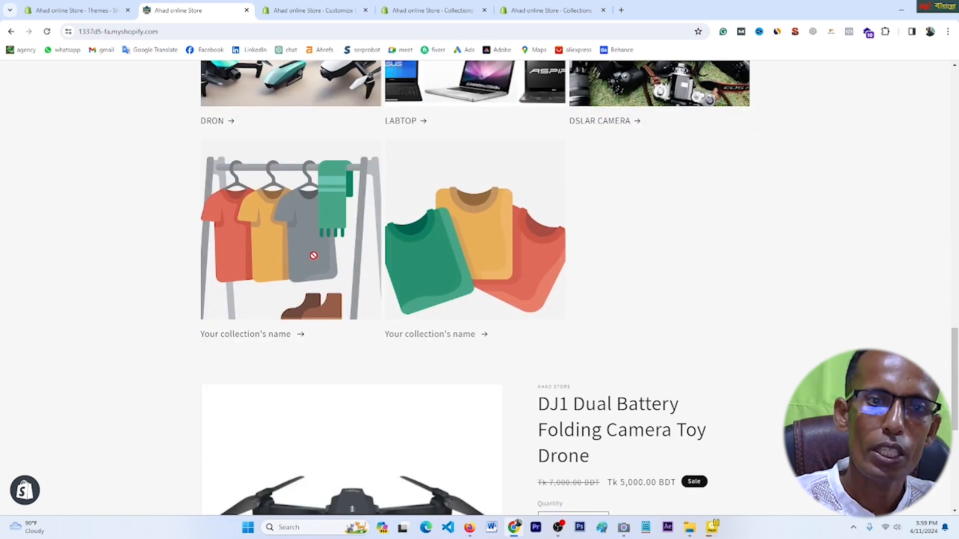
{"action": "scroll", "coordinate": [320, 252], "scroll_direction": "up", "scroll_amount": 1}
{"action": "scroll", "coordinate": [325, 270], "scroll_direction": "down", "scroll_amount": 3}
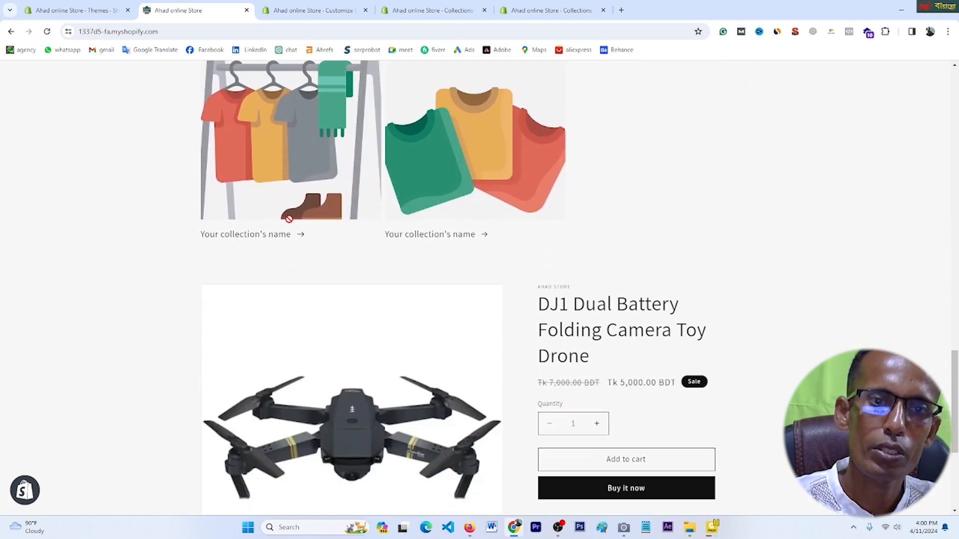
{"action": "scroll", "coordinate": [370, 242], "scroll_direction": "up", "scroll_amount": 2}
{"action": "scroll", "coordinate": [305, 240], "scroll_direction": "down", "scroll_amount": 6}
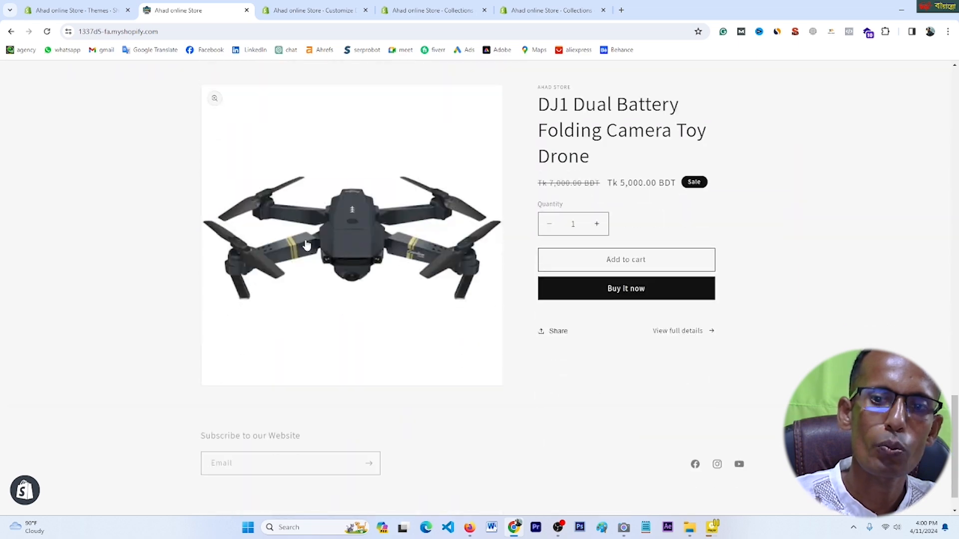
{"action": "scroll", "coordinate": [304, 240], "scroll_direction": "up", "scroll_amount": 10}
{"action": "left_click", "coordinate": [316, 10]}
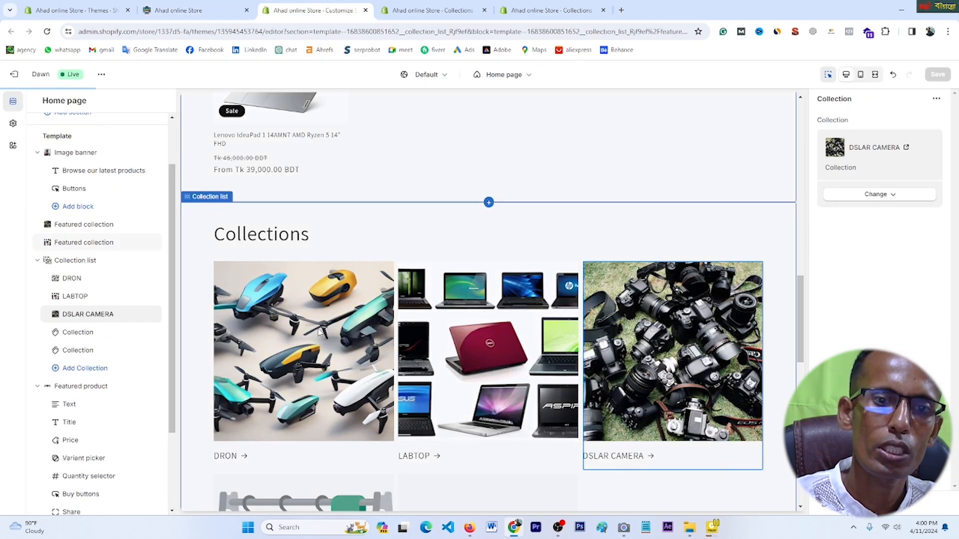
Step: Assign the LABTOP collection to the fourth collection tile
{"action": "scroll", "coordinate": [514, 389], "scroll_direction": "down", "scroll_amount": 5}
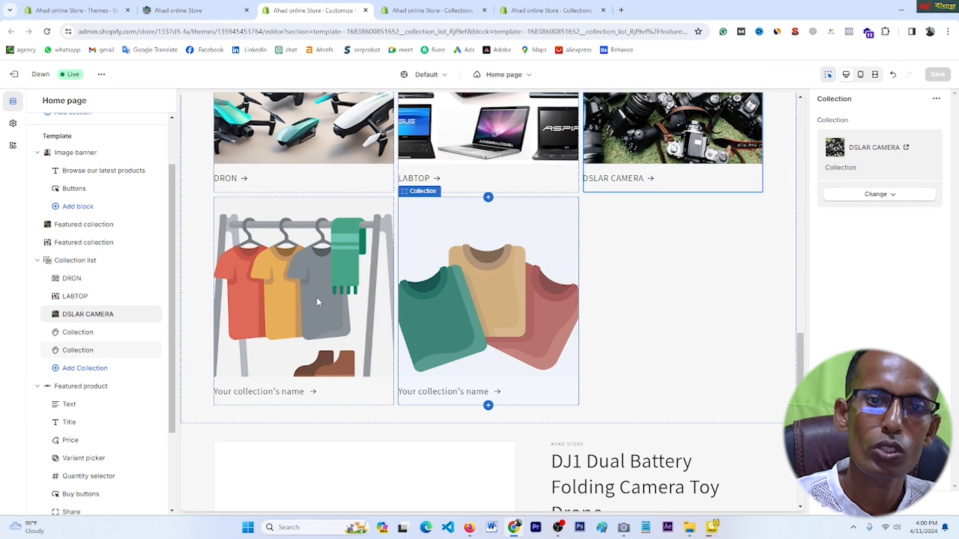
{"action": "left_click", "coordinate": [317, 300]}
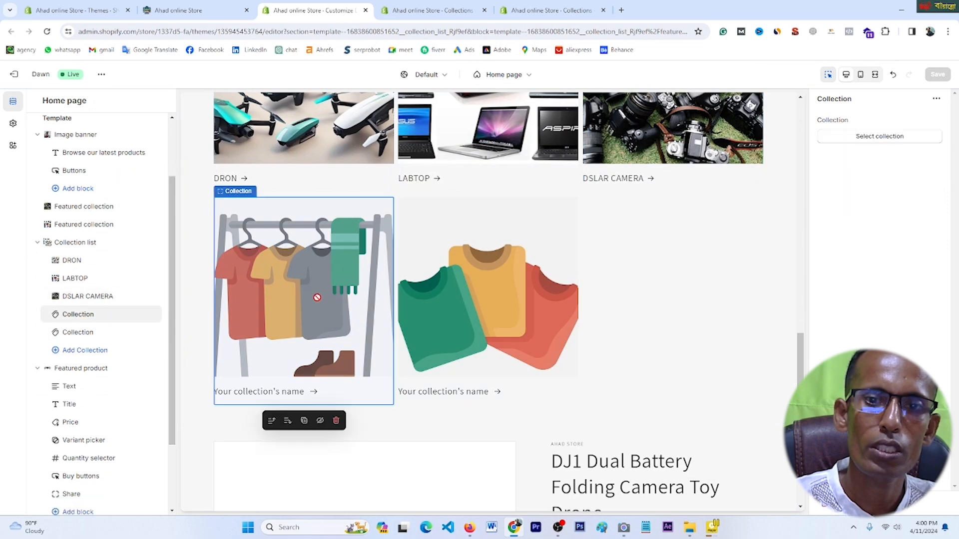
{"action": "left_click", "coordinate": [865, 137]}
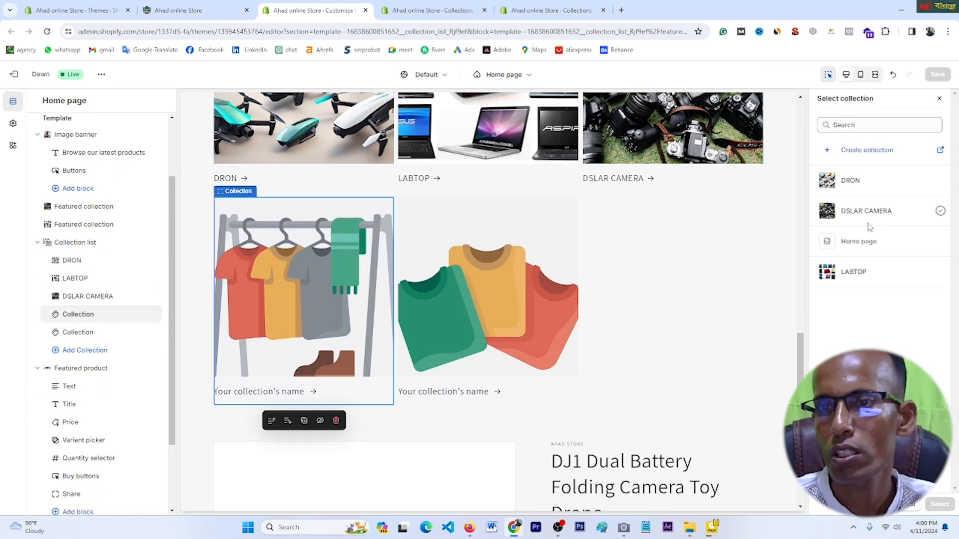
{"action": "left_click", "coordinate": [862, 272]}
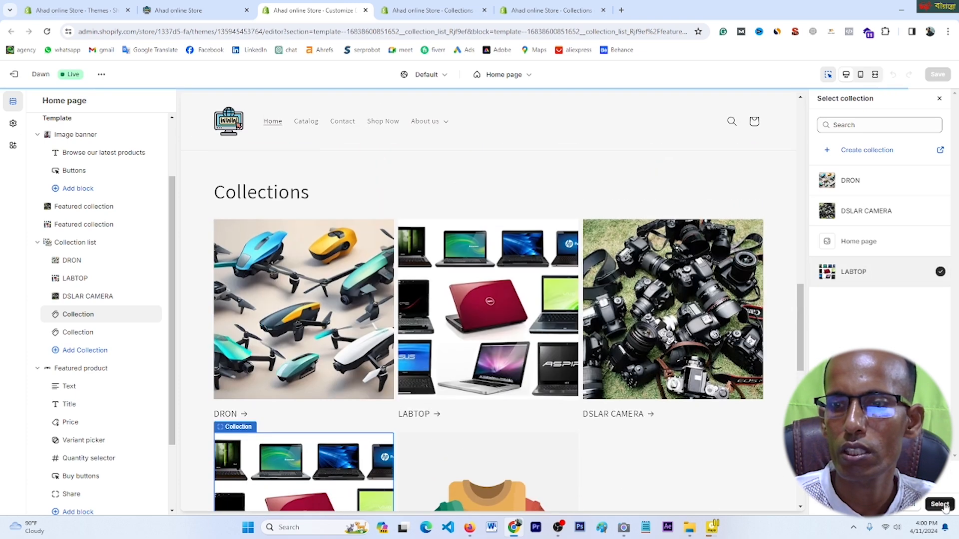
{"action": "left_click", "coordinate": [940, 505]}
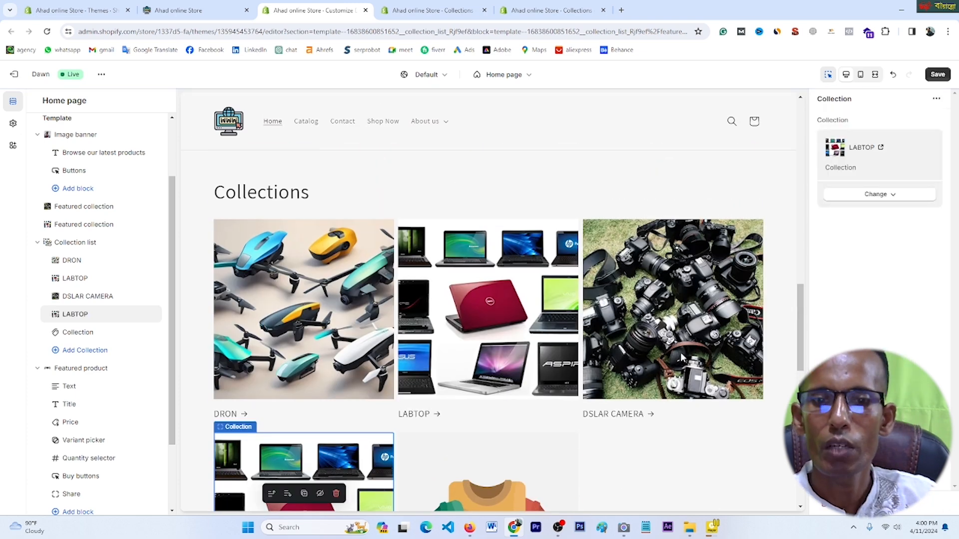
Step: Assign the DRON collection to the fifth, empty tile and save the theme
{"action": "scroll", "coordinate": [535, 321], "scroll_direction": "down", "scroll_amount": 4}
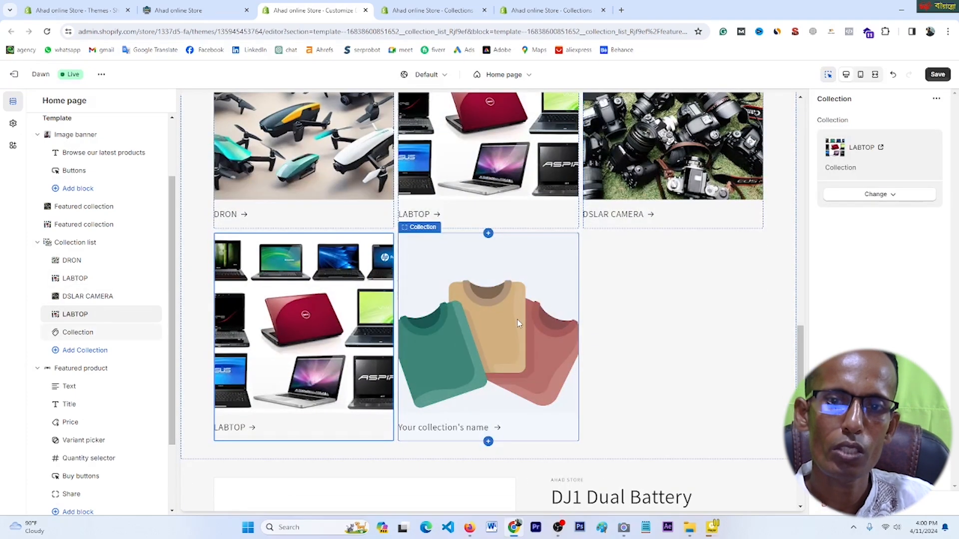
{"action": "left_click", "coordinate": [519, 321]}
{"action": "left_click", "coordinate": [878, 145]}
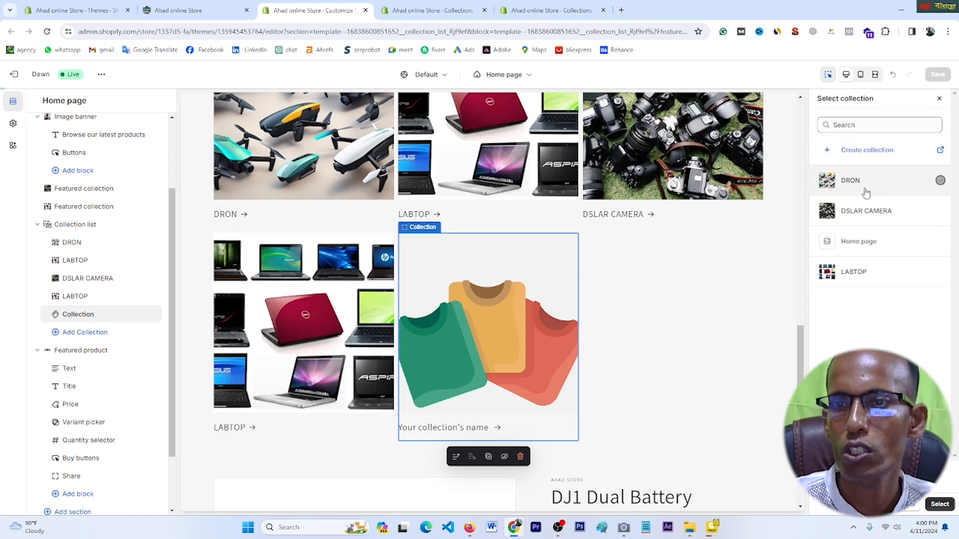
{"action": "left_click", "coordinate": [864, 190]}
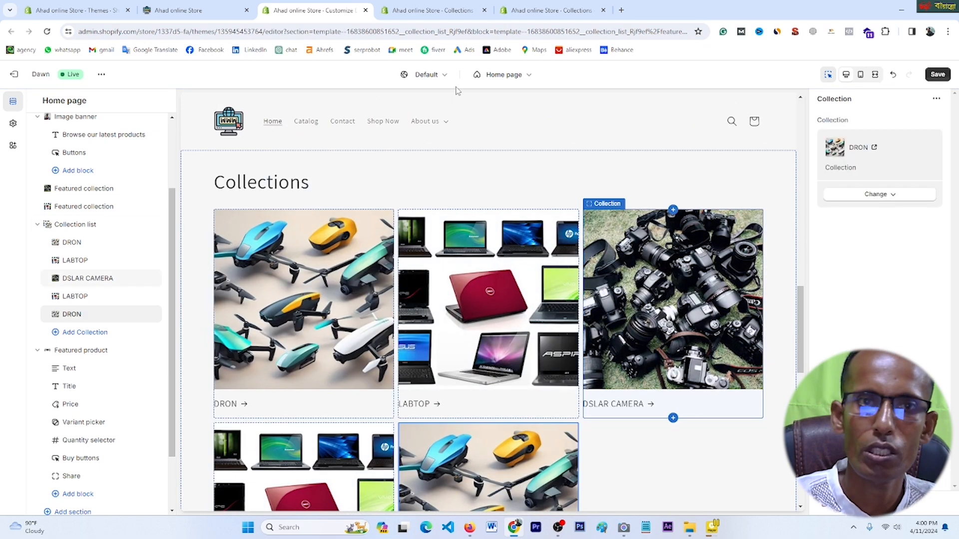
{"action": "left_click", "coordinate": [939, 75]}
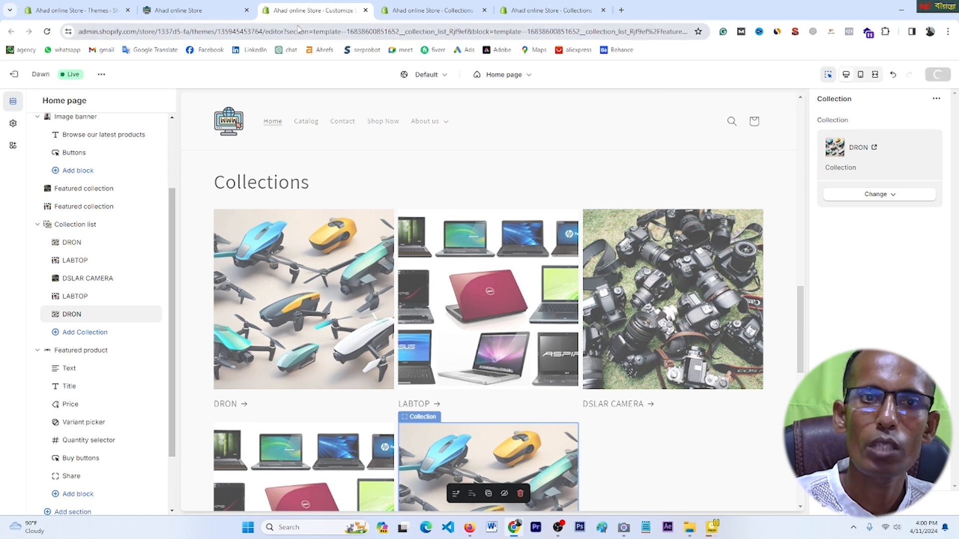
Step: Reload the live storefront to check all five linked collection cards, then return to the editor
{"action": "left_click", "coordinate": [210, 7]}
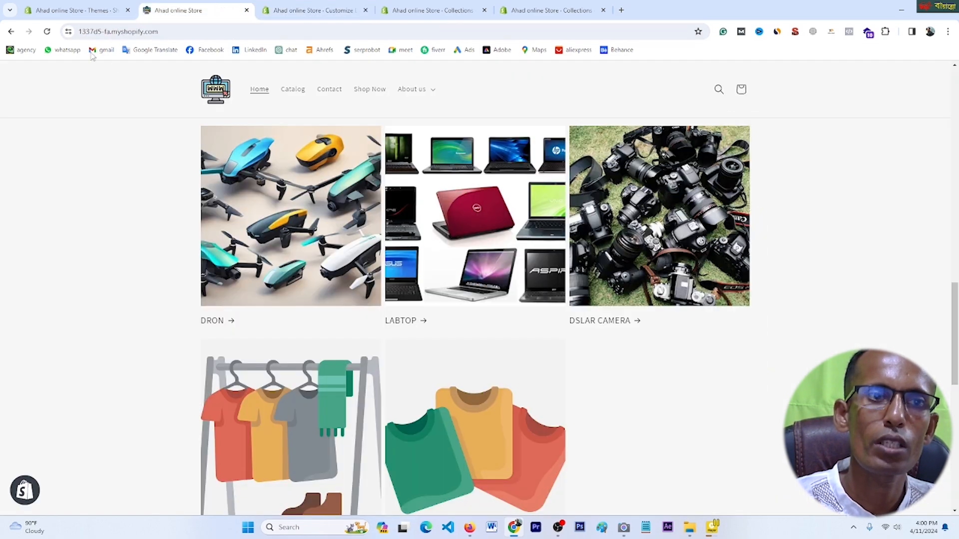
{"action": "left_click", "coordinate": [47, 32]}
{"action": "scroll", "coordinate": [561, 320], "scroll_direction": "up", "scroll_amount": 15}
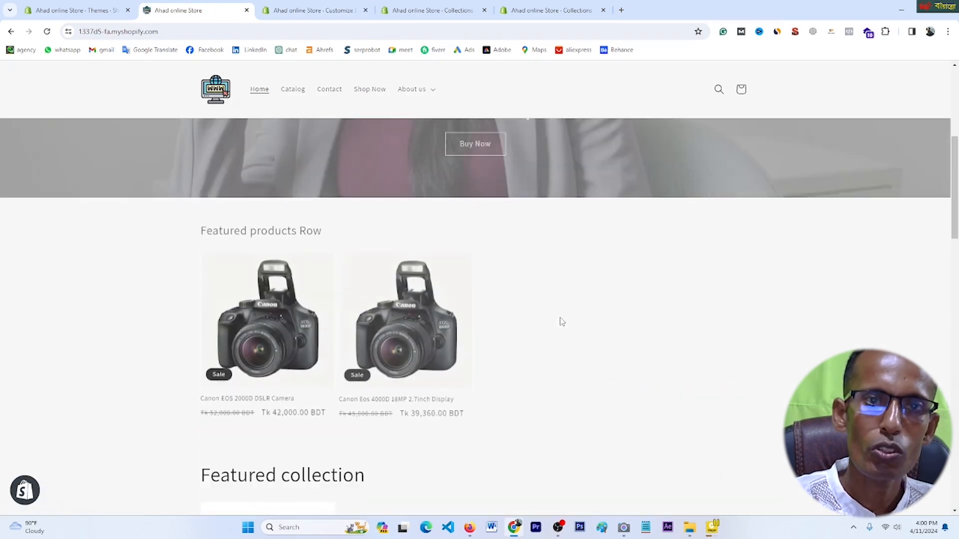
{"action": "scroll", "coordinate": [473, 274], "scroll_direction": "down", "scroll_amount": 20}
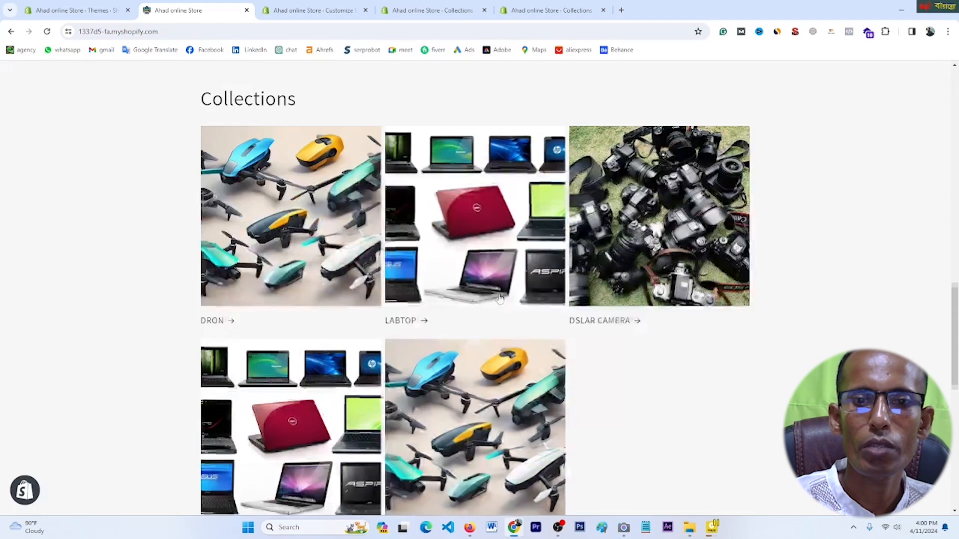
{"action": "scroll", "coordinate": [501, 299], "scroll_direction": "down", "scroll_amount": 3}
{"action": "key", "text": "ctrl+Tab"}
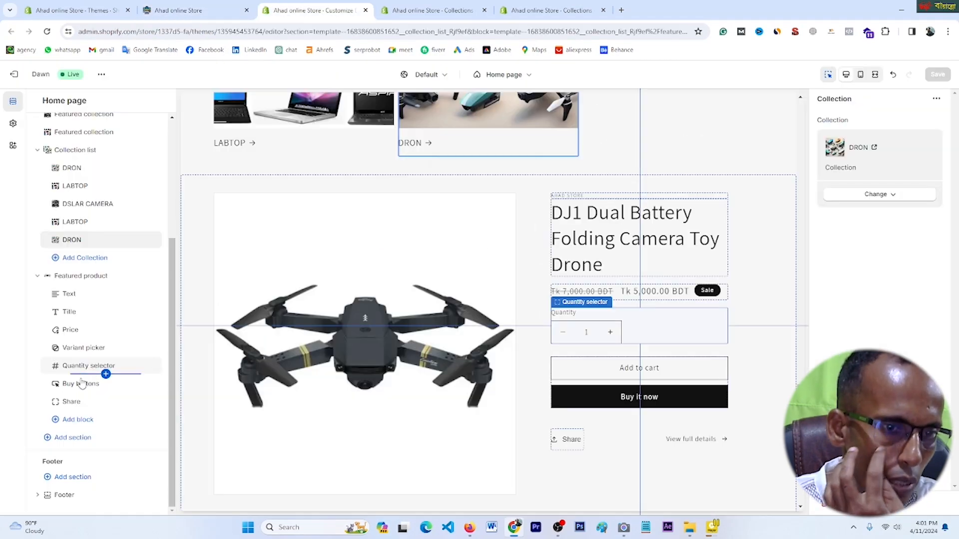
Step: Add a Product rating block to the drone's Featured product section and view it
{"action": "left_click", "coordinate": [78, 421]}
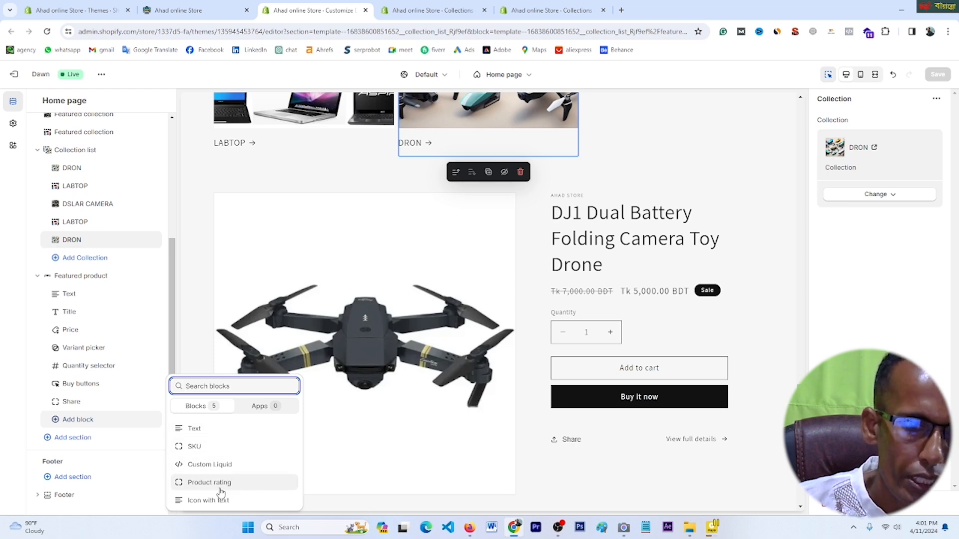
{"action": "left_click", "coordinate": [202, 483]}
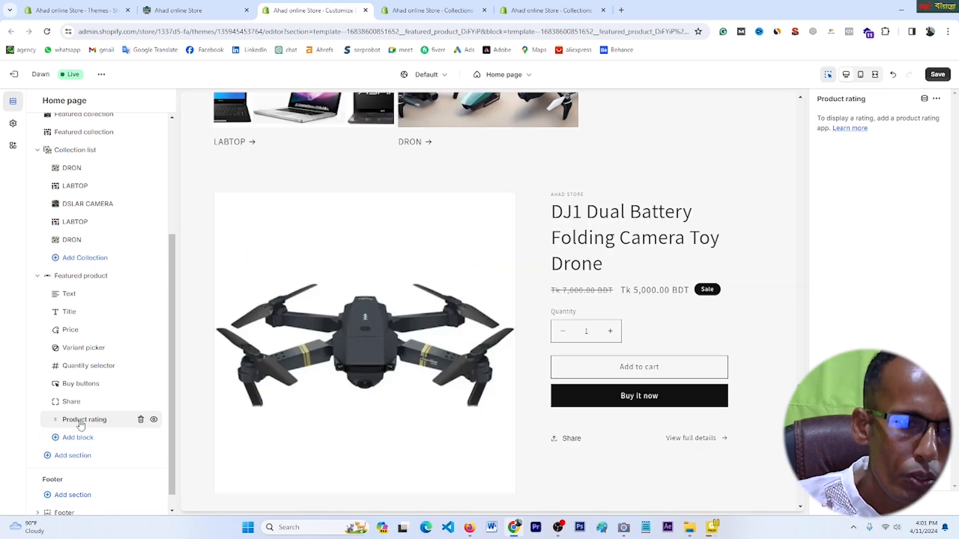
{"action": "left_click", "coordinate": [78, 424]}
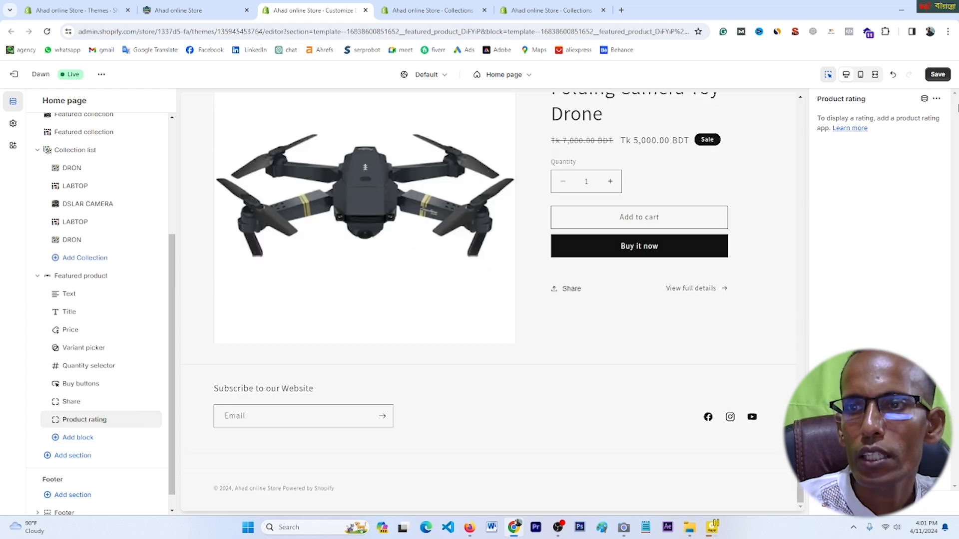
{"action": "left_click", "coordinate": [857, 130]}
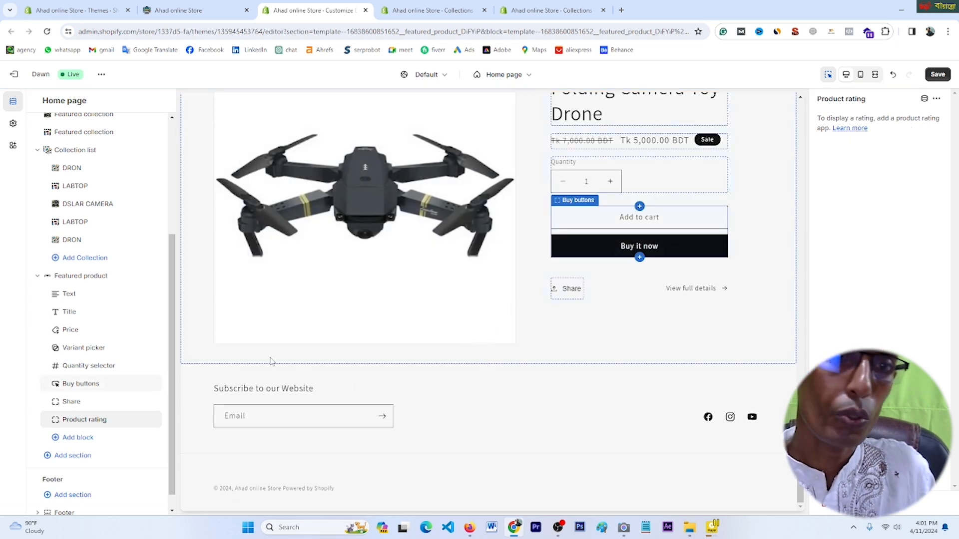
Step: Open the Buy buttons block settings, briefly visit the product metafields page, and close it
{"action": "left_click", "coordinate": [90, 389]}
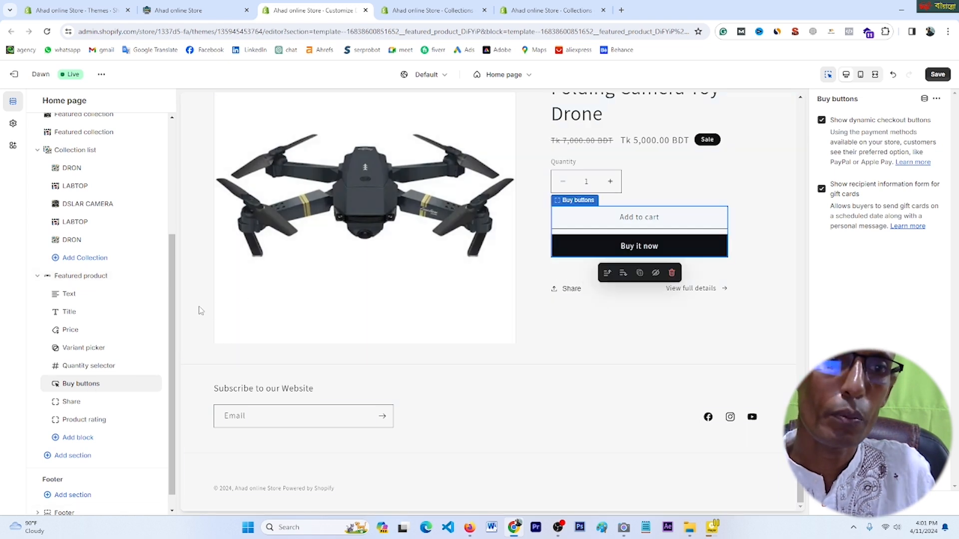
{"action": "left_click", "coordinate": [937, 98]}
{"action": "left_click", "coordinate": [925, 98]}
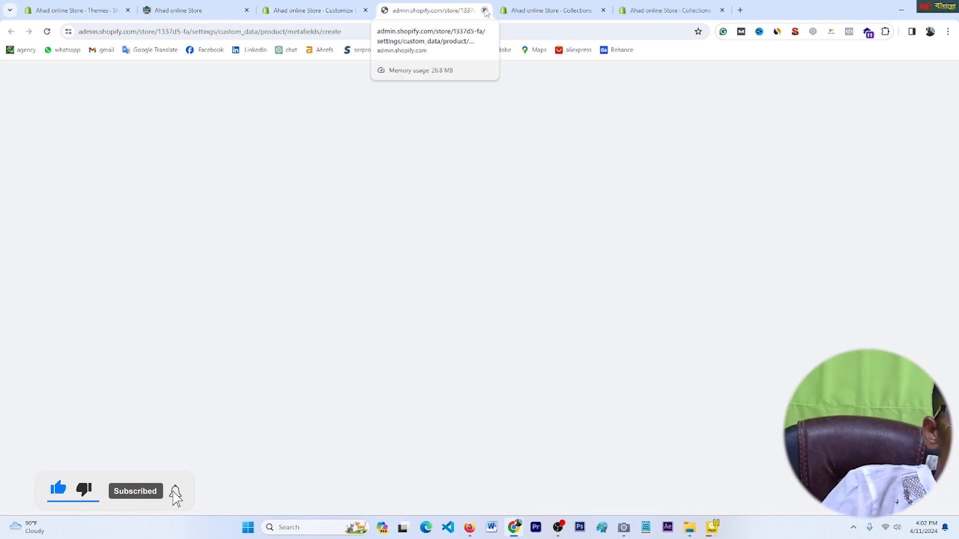
{"action": "left_click", "coordinate": [484, 10]}
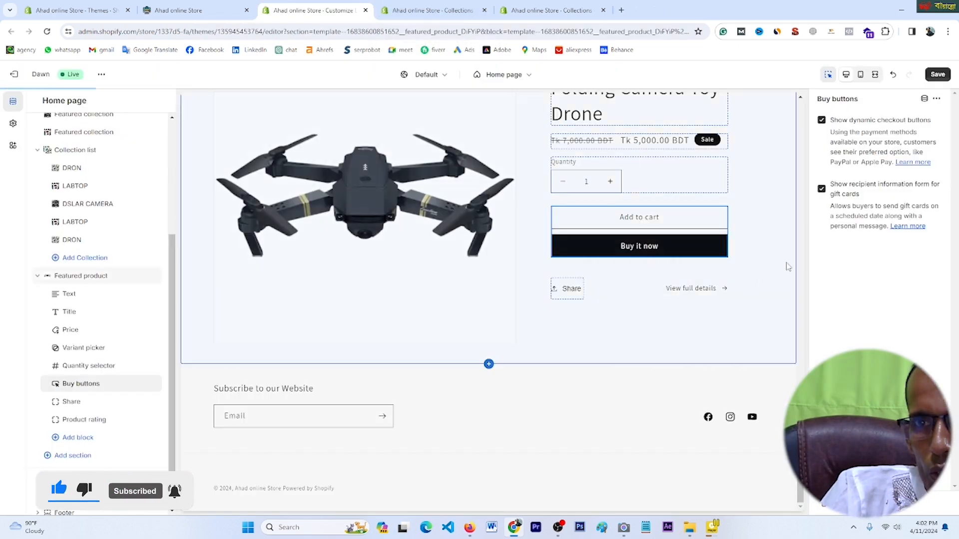
Step: Scroll through the Collections cards, including DSLAR CAMERA, and the drone product, then return to the theme editor
{"action": "scroll", "coordinate": [350, 439], "scroll_direction": "up", "scroll_amount": 15}
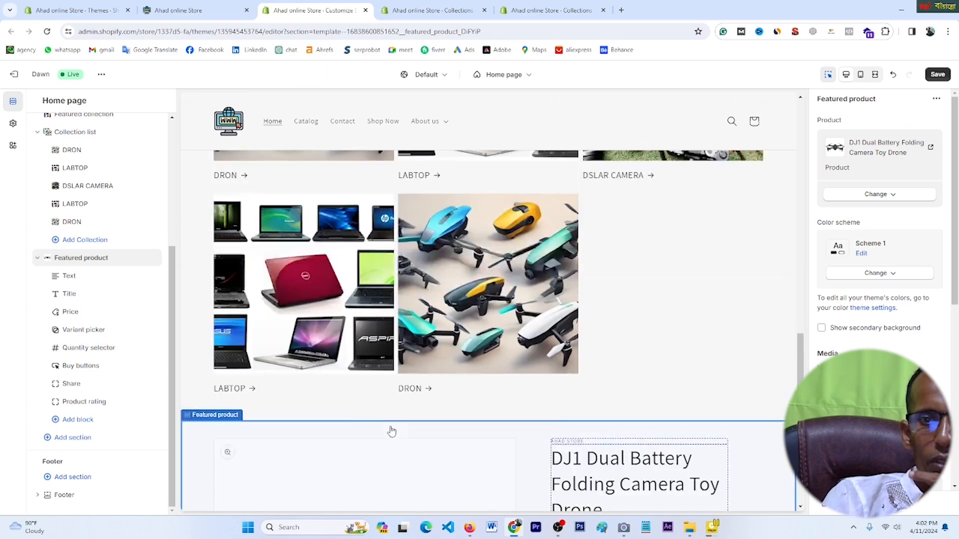
{"action": "scroll", "coordinate": [464, 335], "scroll_direction": "up", "scroll_amount": 11}
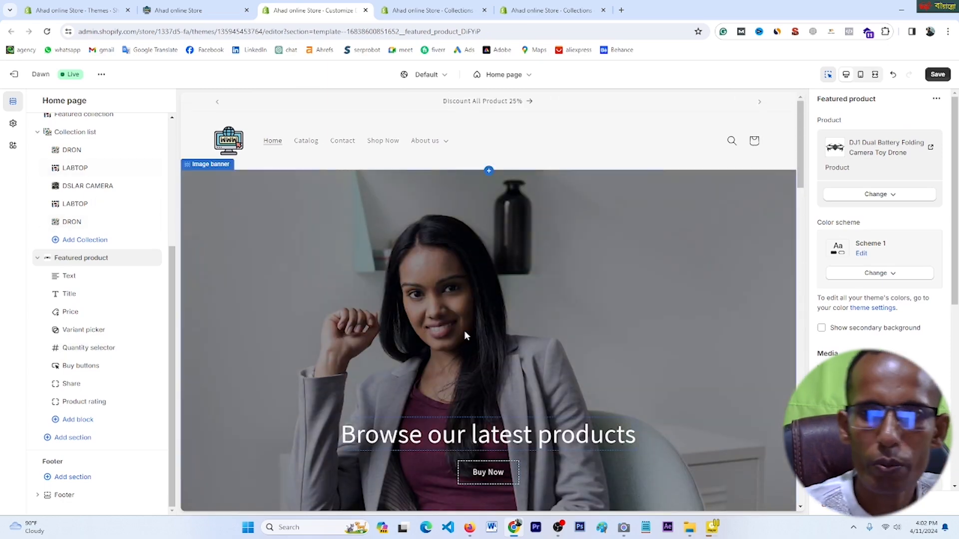
{"action": "scroll", "coordinate": [515, 241], "scroll_direction": "down", "scroll_amount": 8}
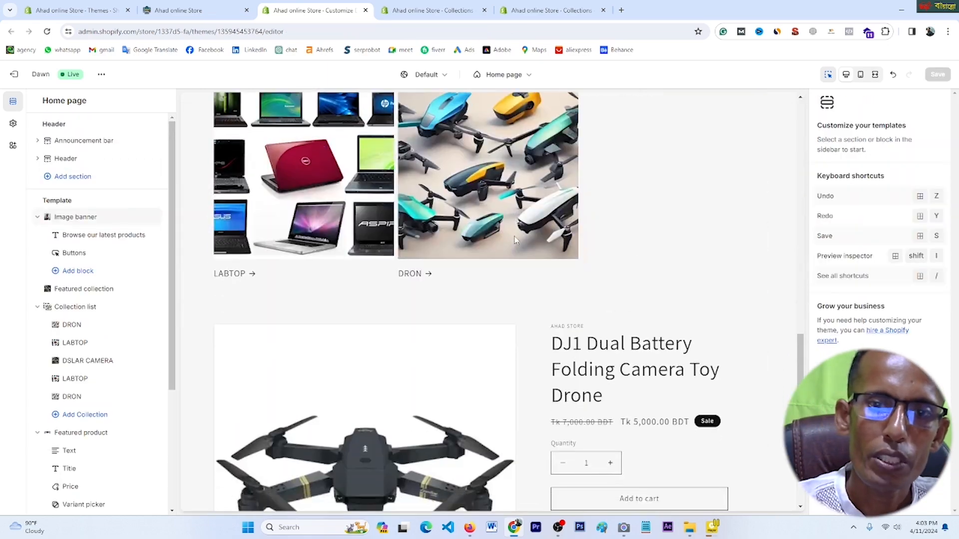
{"action": "scroll", "coordinate": [514, 240], "scroll_direction": "down", "scroll_amount": 6}
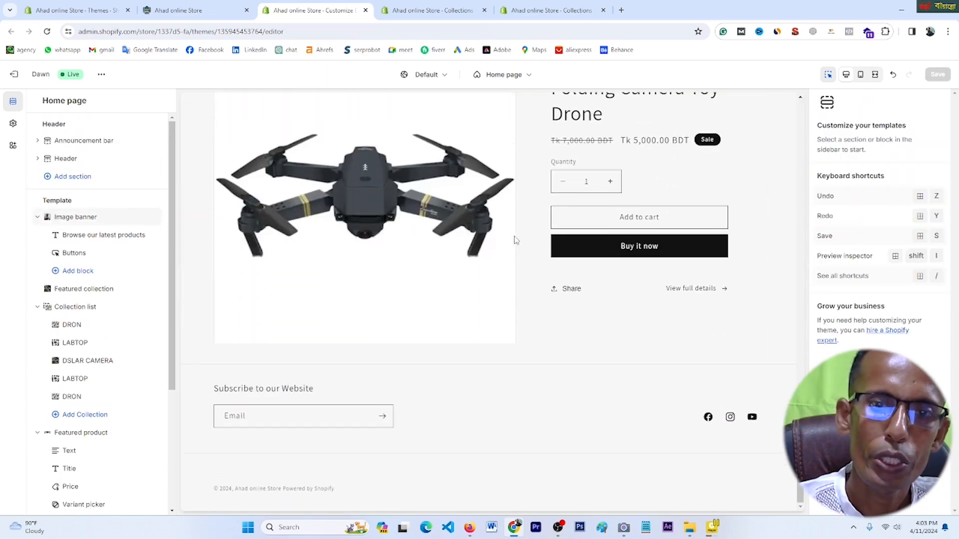
{"action": "scroll", "coordinate": [515, 240], "scroll_direction": "up", "scroll_amount": 5}
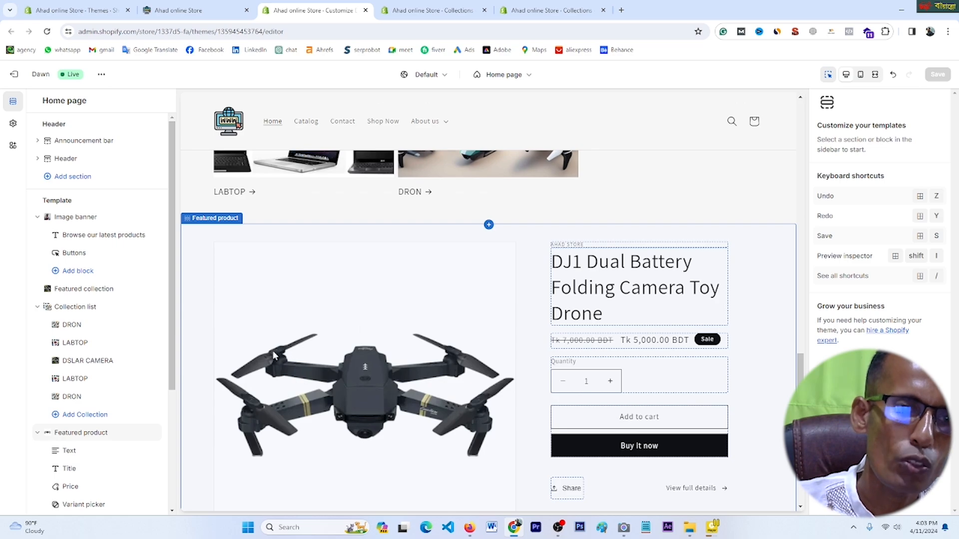
{"action": "left_click", "coordinate": [87, 361]}
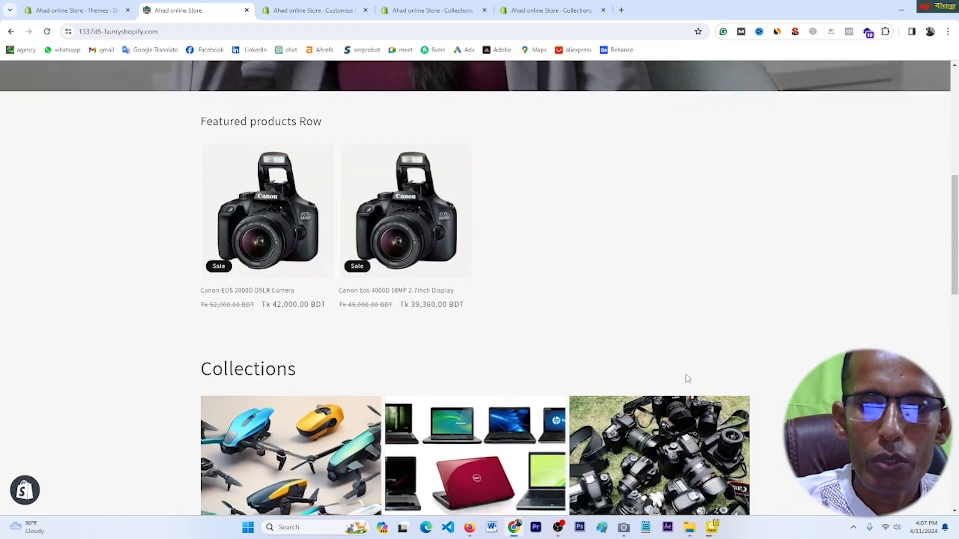
{"action": "scroll", "coordinate": [687, 379], "scroll_direction": "down", "scroll_amount": 15}
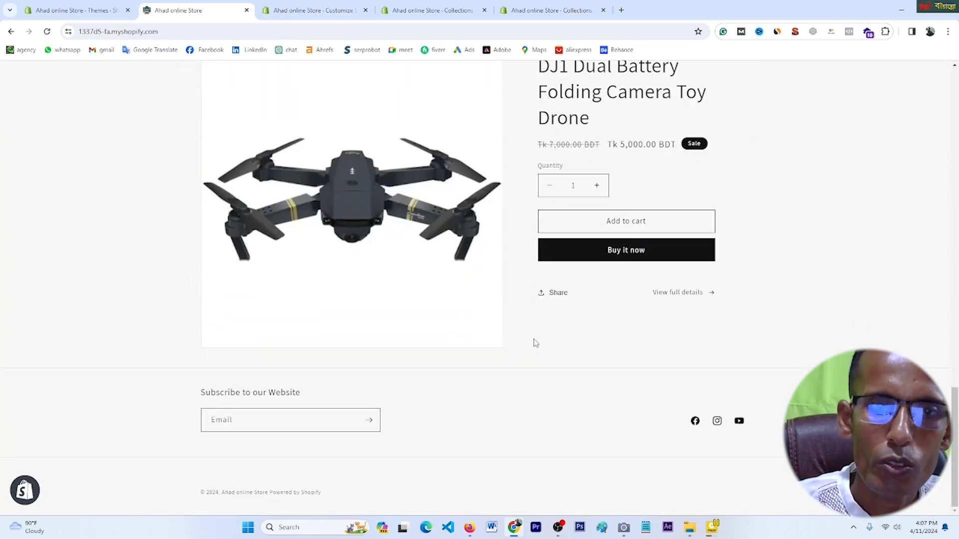
{"action": "scroll", "coordinate": [535, 343], "scroll_direction": "up", "scroll_amount": 8}
{"action": "left_click", "coordinate": [334, 11]}
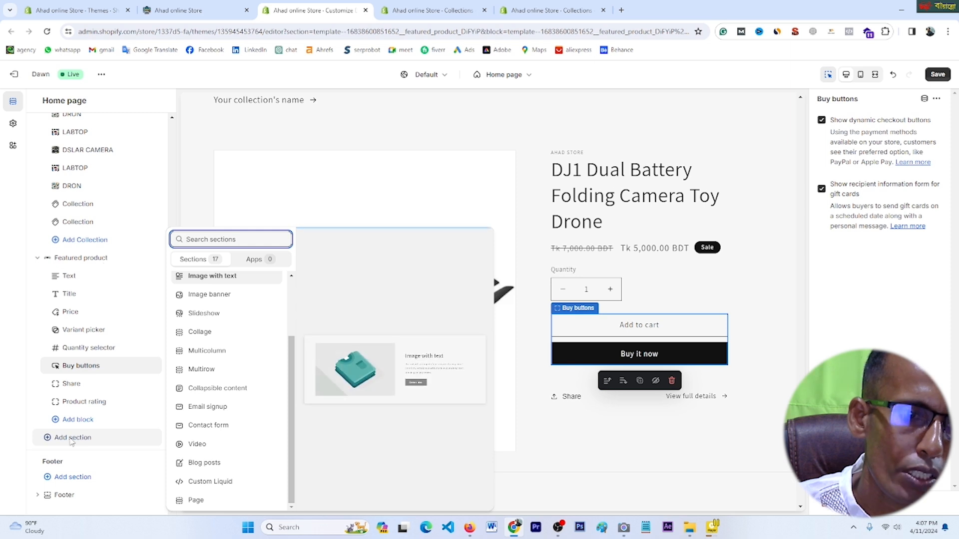
Step: Add Collage and Multirow sections to the home page
{"action": "left_click", "coordinate": [49, 442]}
{"action": "left_click", "coordinate": [48, 438]}
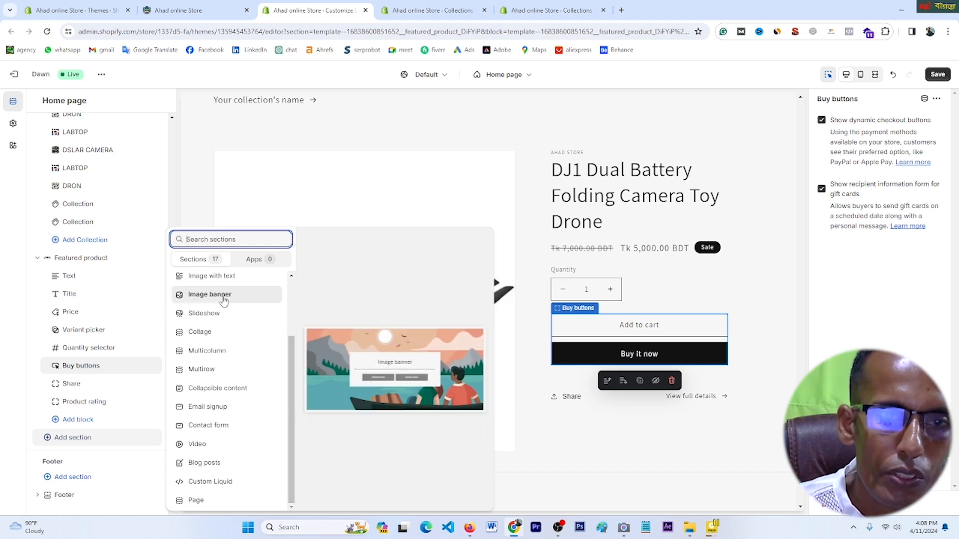
{"action": "left_click", "coordinate": [208, 335]}
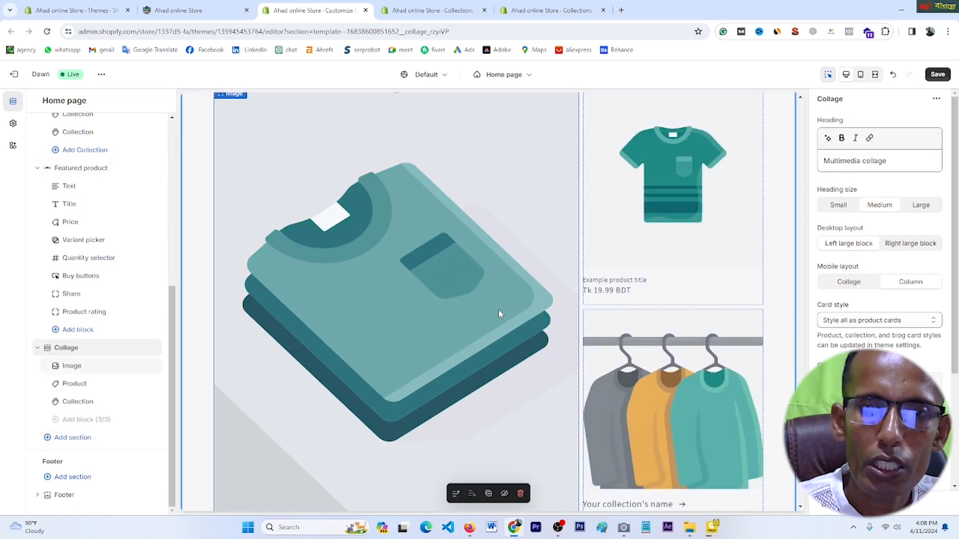
{"action": "left_click", "coordinate": [48, 438]}
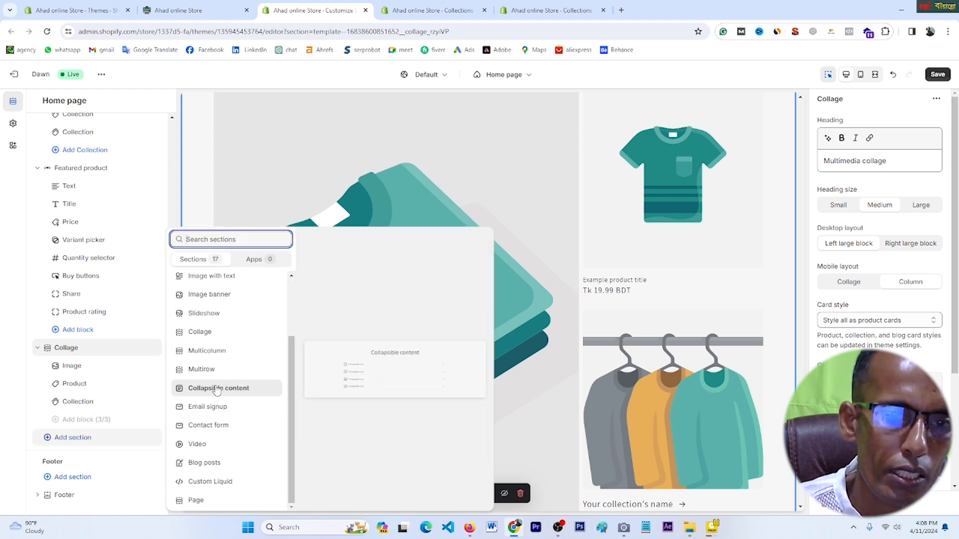
{"action": "left_click", "coordinate": [202, 369]}
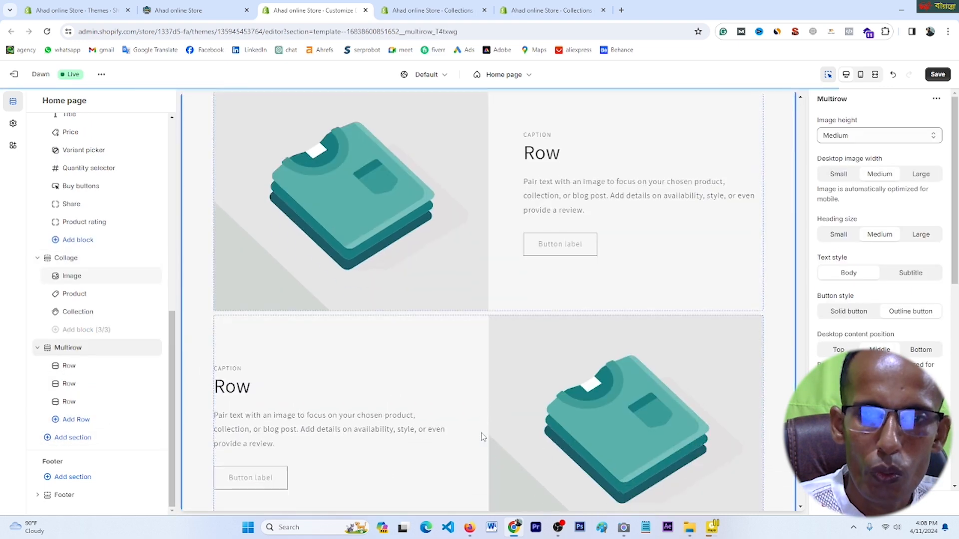
Step: Add a Video section, then a Blog posts section below it showing placeholder posts
{"action": "left_click", "coordinate": [48, 441]}
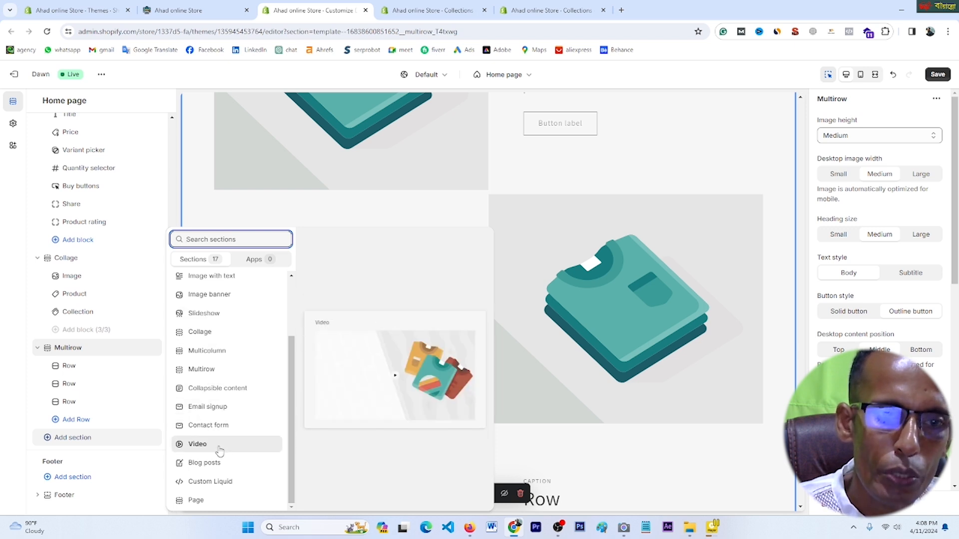
{"action": "key", "text": "Escape"}
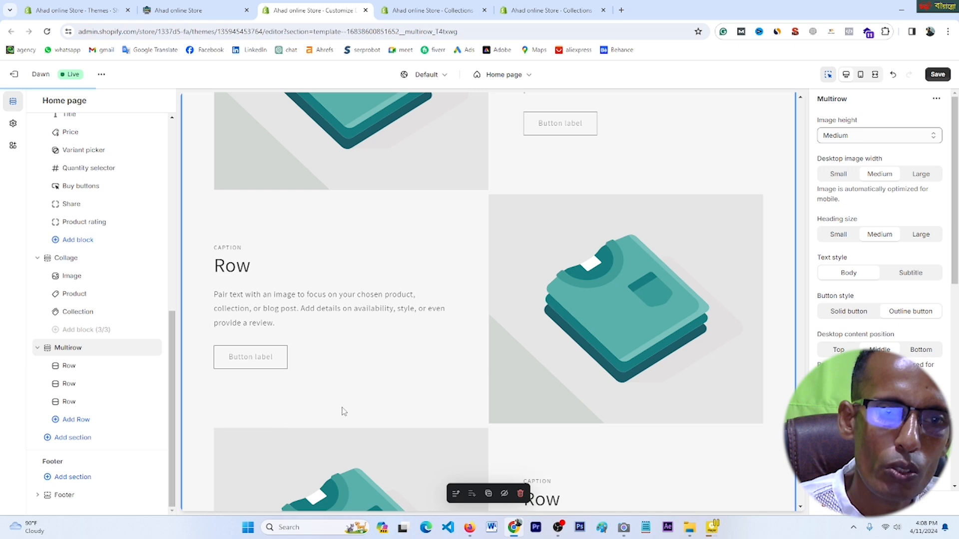
{"action": "left_click", "coordinate": [48, 441]}
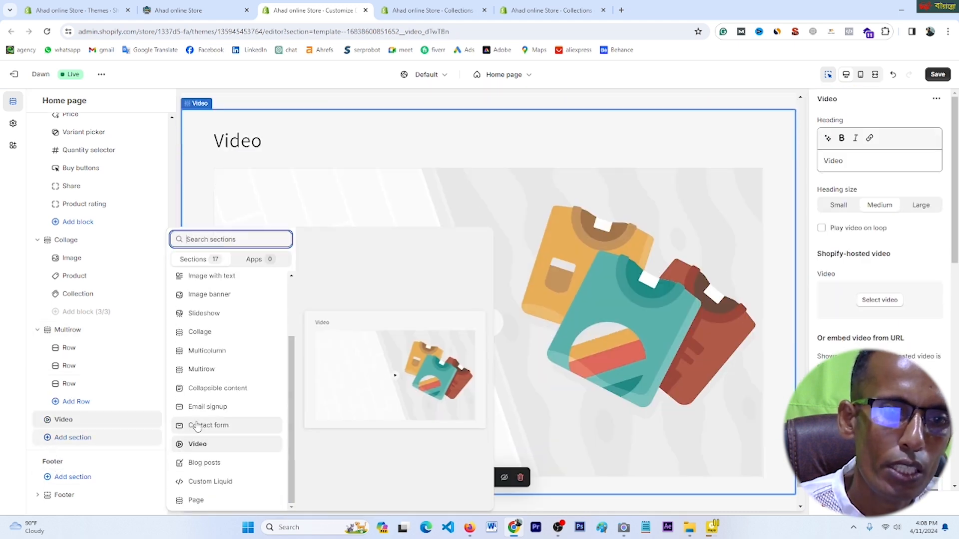
{"action": "left_click", "coordinate": [205, 463]}
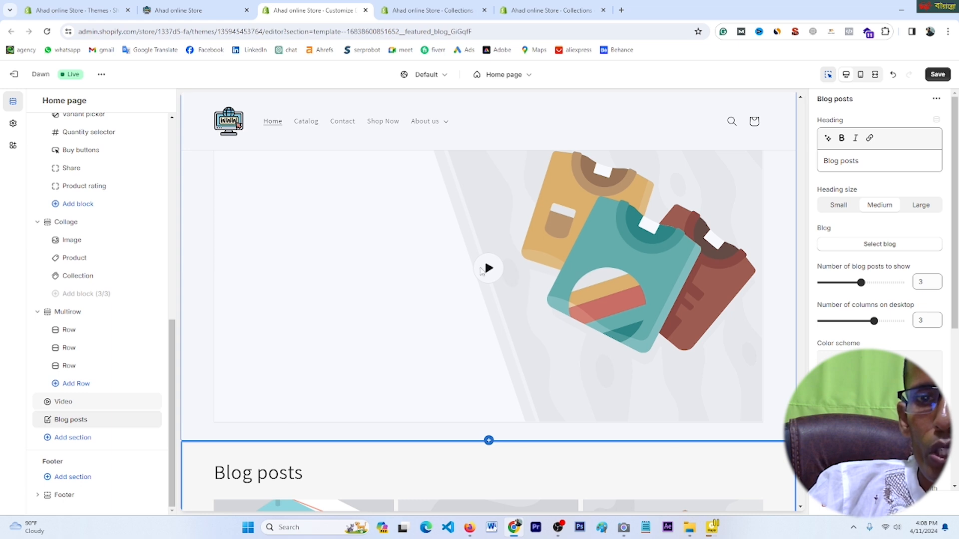
{"action": "scroll", "coordinate": [492, 269], "scroll_direction": "up", "scroll_amount": 2}
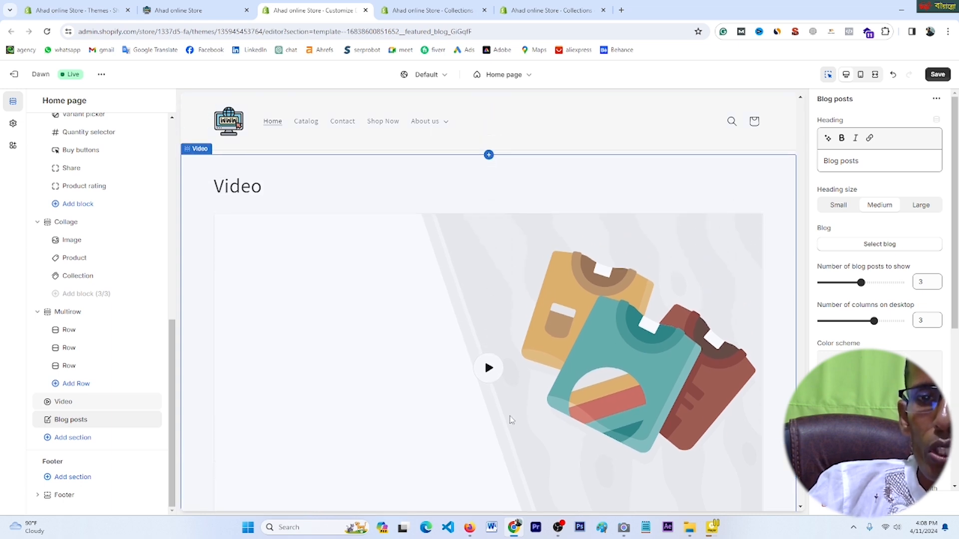
Step: Compare the Video and Blog posts section settings, ending on the Video section's settings
{"action": "scroll", "coordinate": [511, 420], "scroll_direction": "down", "scroll_amount": 6}
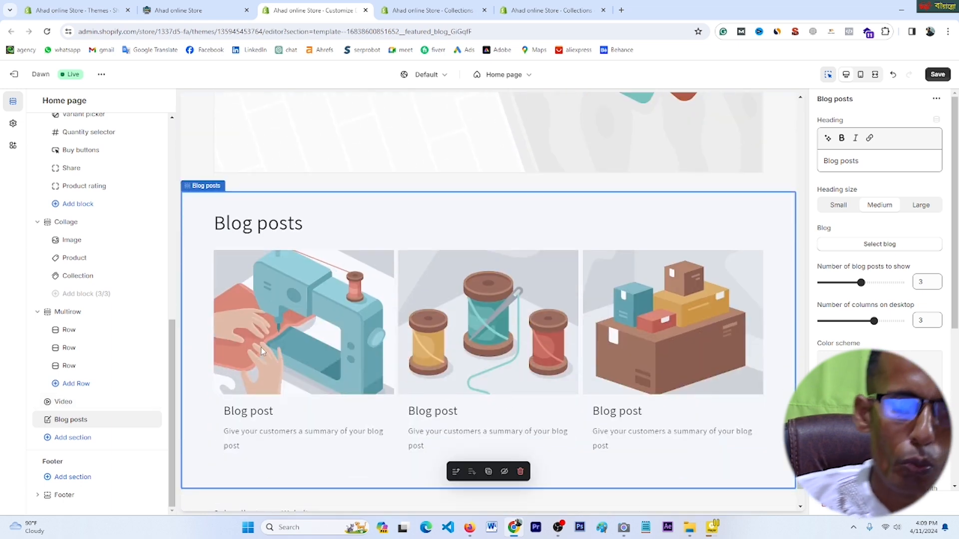
{"action": "left_click", "coordinate": [99, 423]}
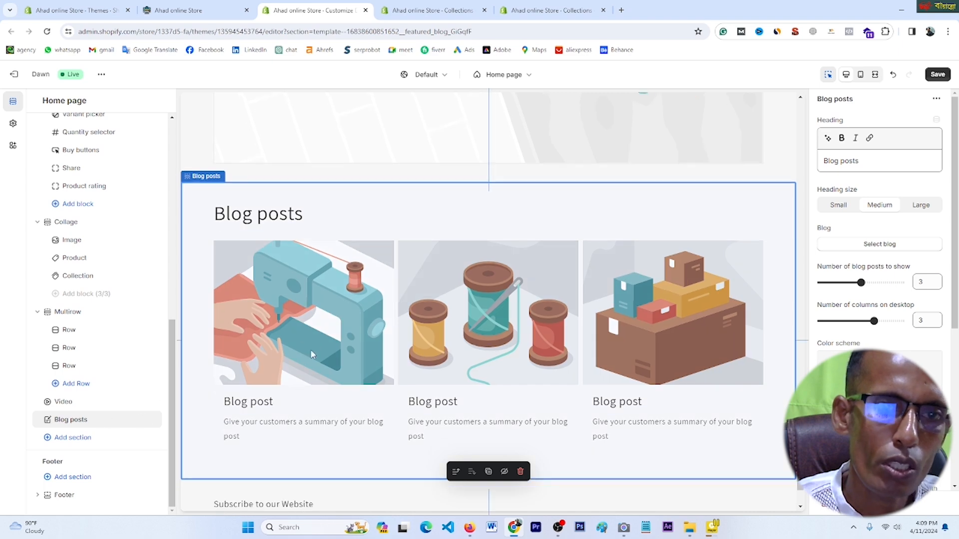
{"action": "left_click", "coordinate": [67, 406]}
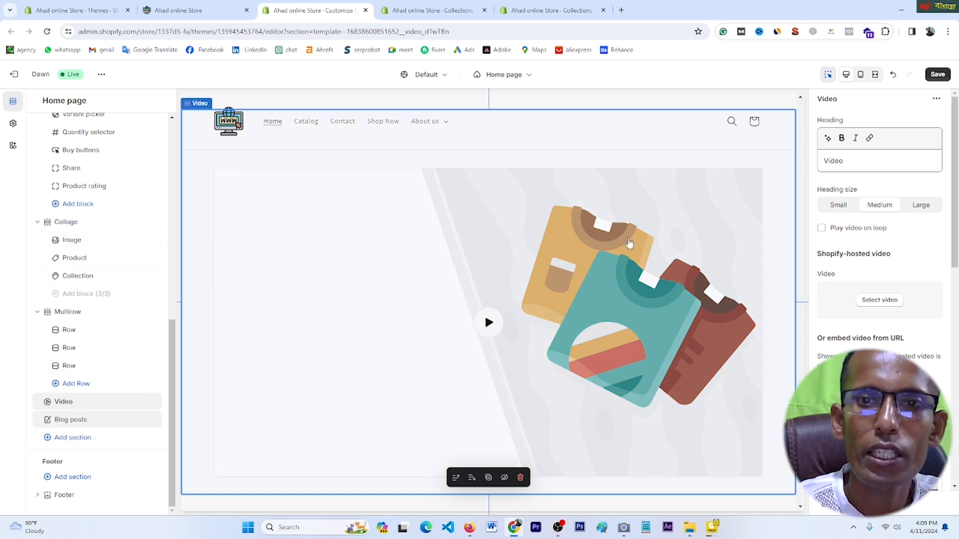
{"action": "left_click", "coordinate": [100, 420]}
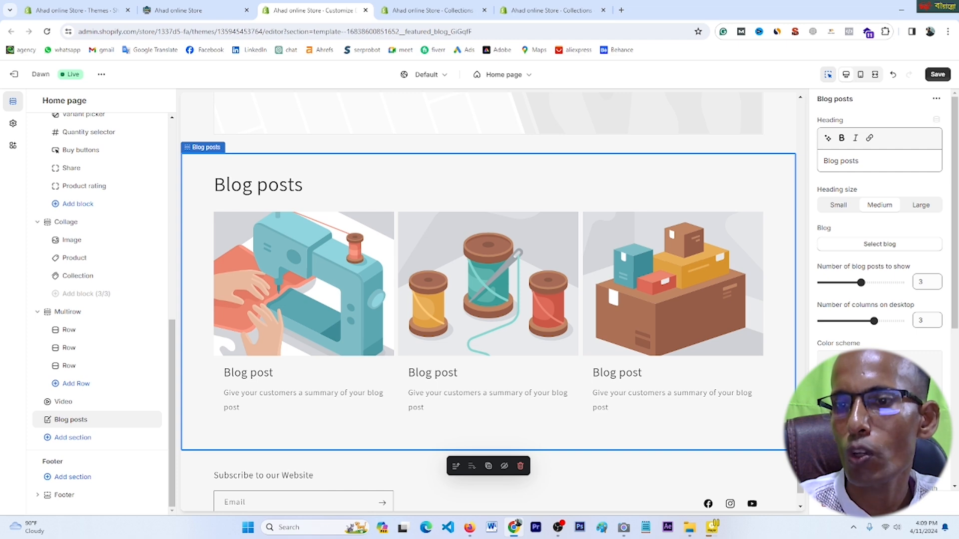
{"action": "left_click", "coordinate": [75, 401]}
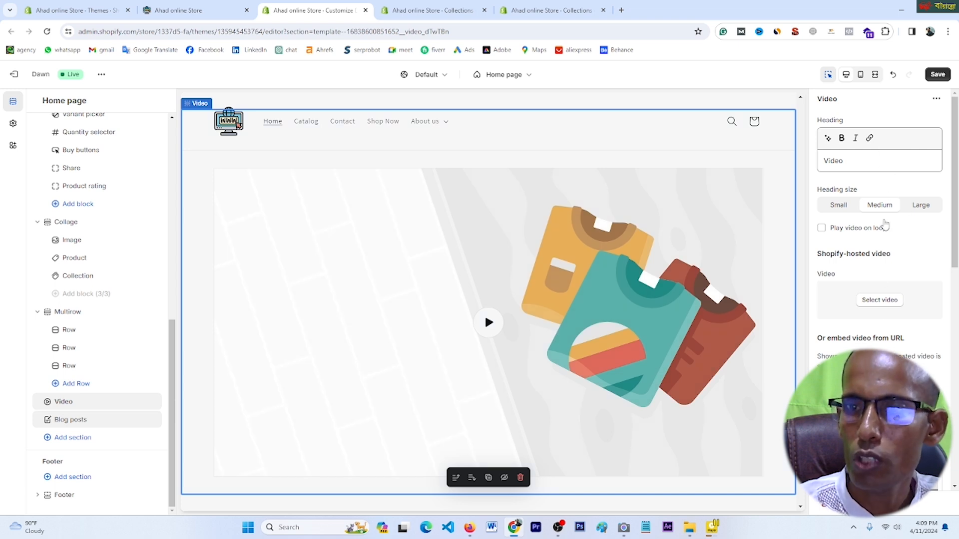
{"action": "scroll", "coordinate": [884, 336], "scroll_direction": "down", "scroll_amount": 1}
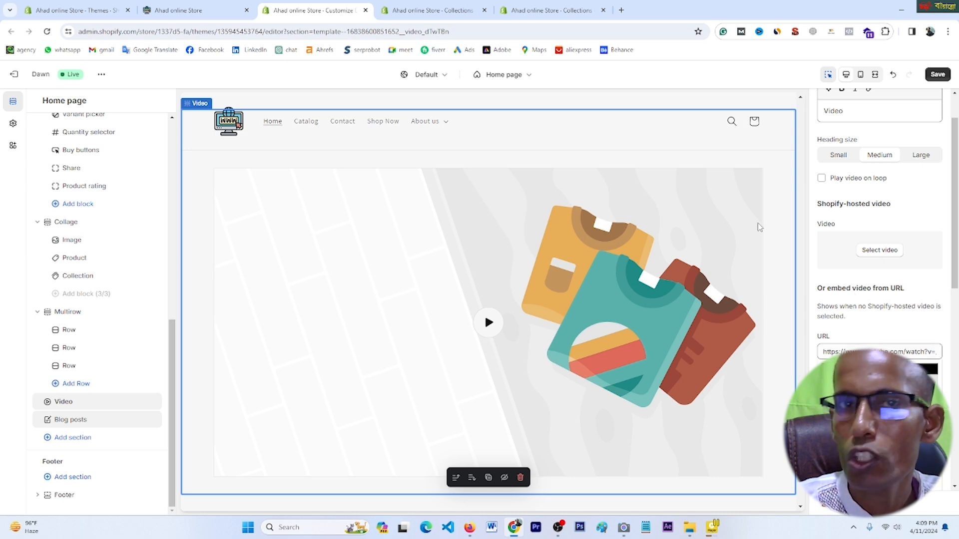
Step: In a new tab, open the newest upload on your YouTube channel's Videos page
{"action": "left_click", "coordinate": [622, 10]}
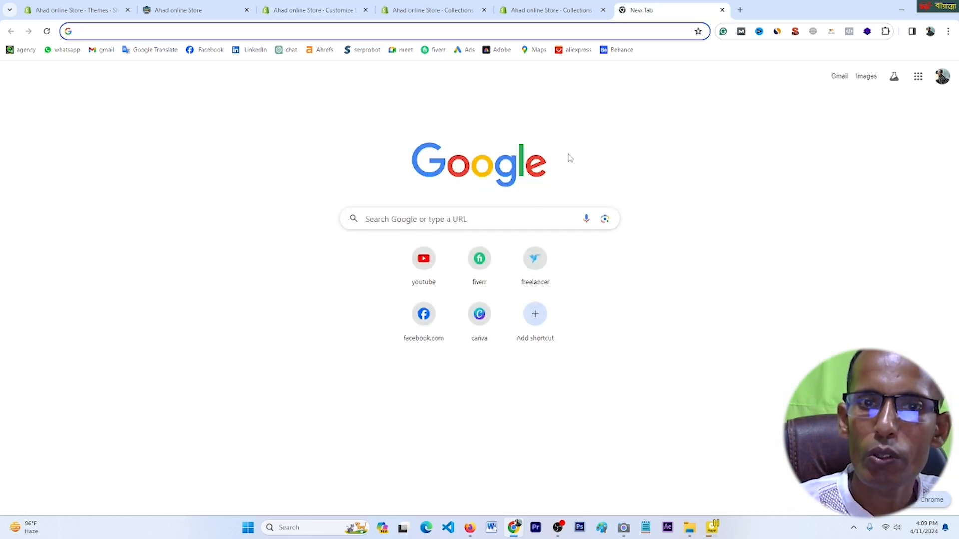
{"action": "left_click", "coordinate": [428, 269]}
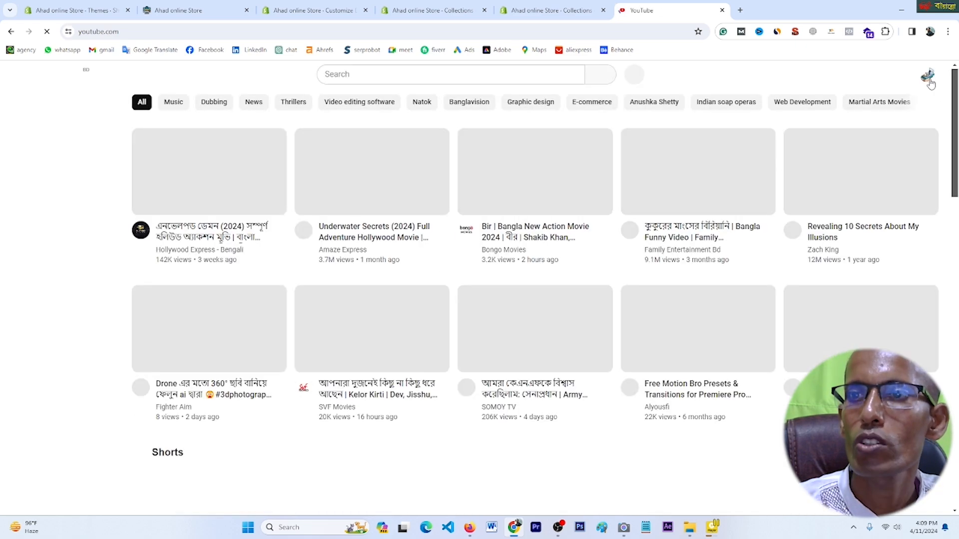
{"action": "left_click", "coordinate": [928, 77]}
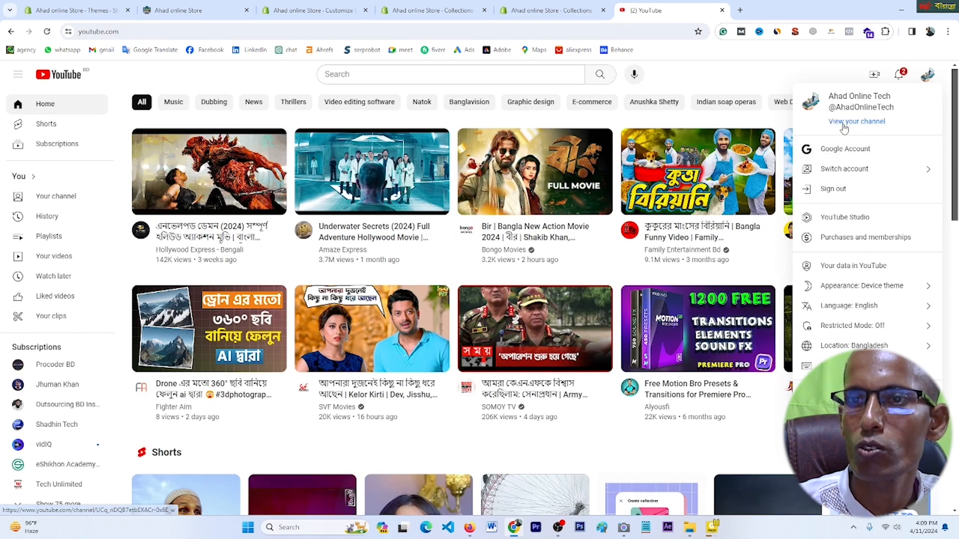
{"action": "left_click", "coordinate": [864, 124]}
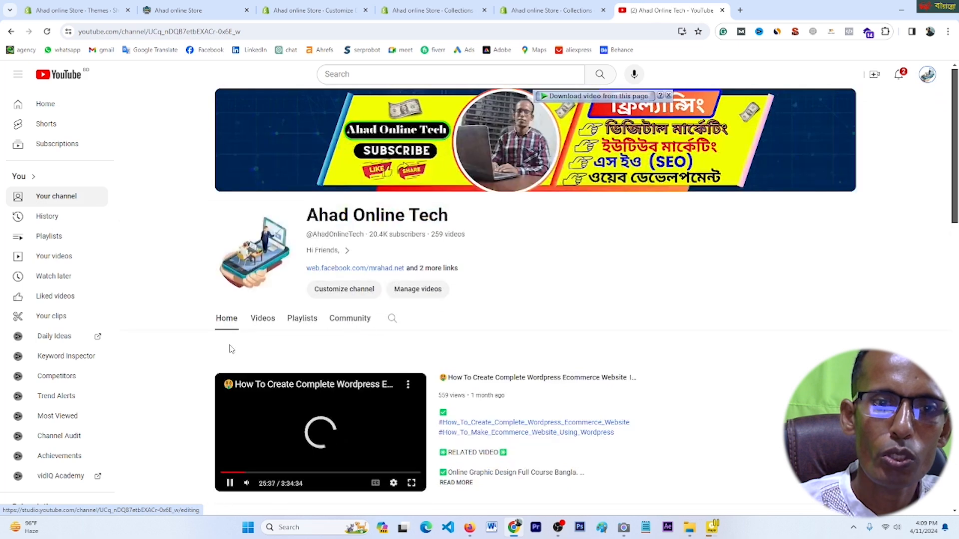
{"action": "left_click", "coordinate": [261, 319]}
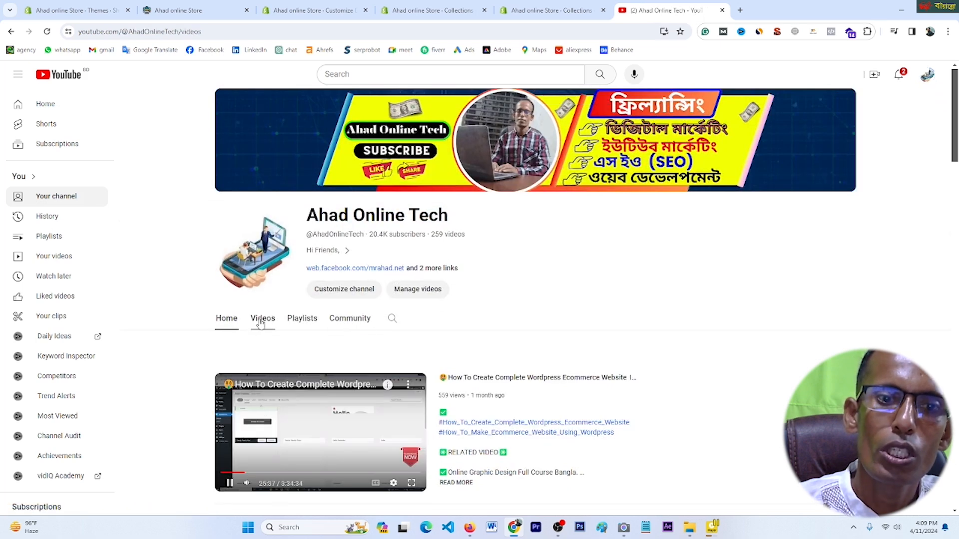
{"action": "scroll", "coordinate": [401, 317], "scroll_direction": "down", "scroll_amount": 1}
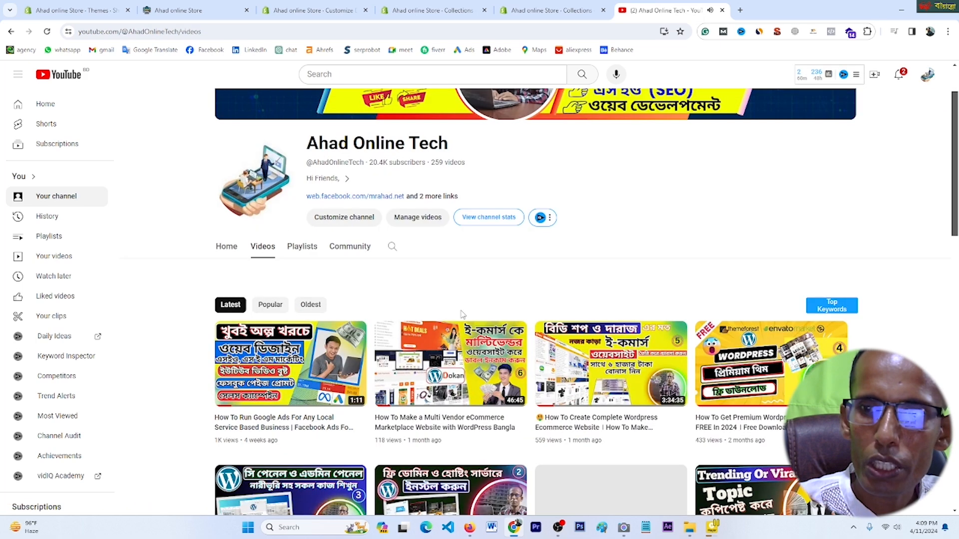
{"action": "left_click", "coordinate": [336, 361]}
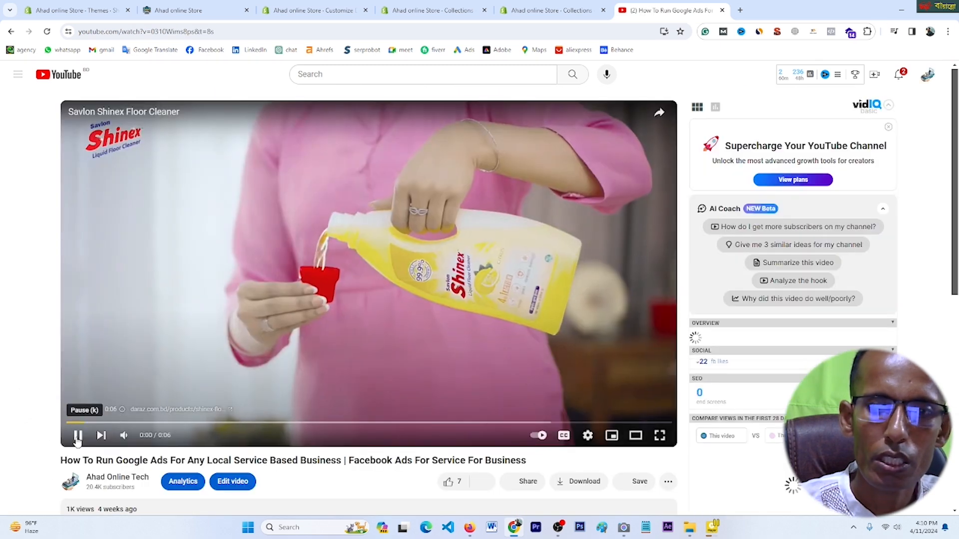
Step: Copy the video's embed code set to start at 0:08
{"action": "left_click", "coordinate": [78, 436]}
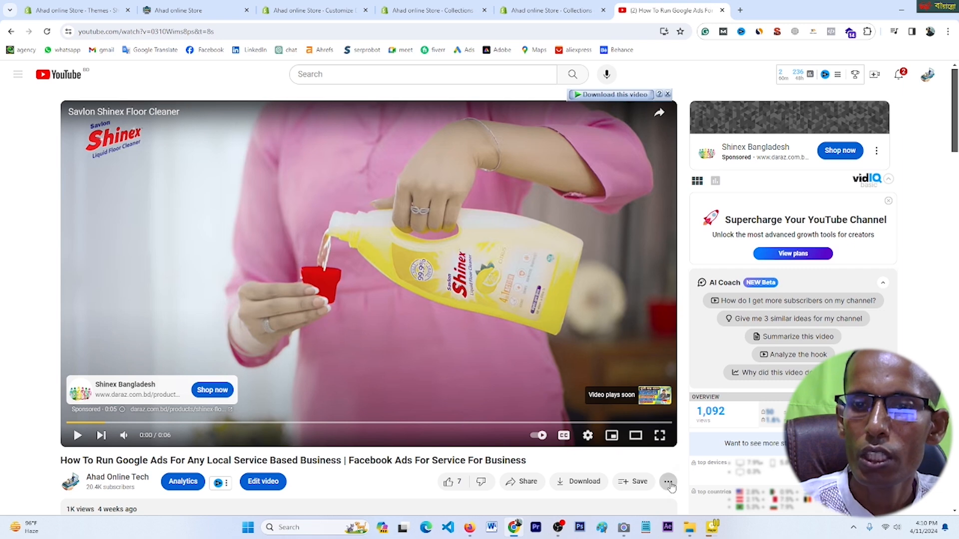
{"action": "scroll", "coordinate": [669, 484], "scroll_direction": "down", "scroll_amount": 2}
{"action": "left_click", "coordinate": [522, 382]}
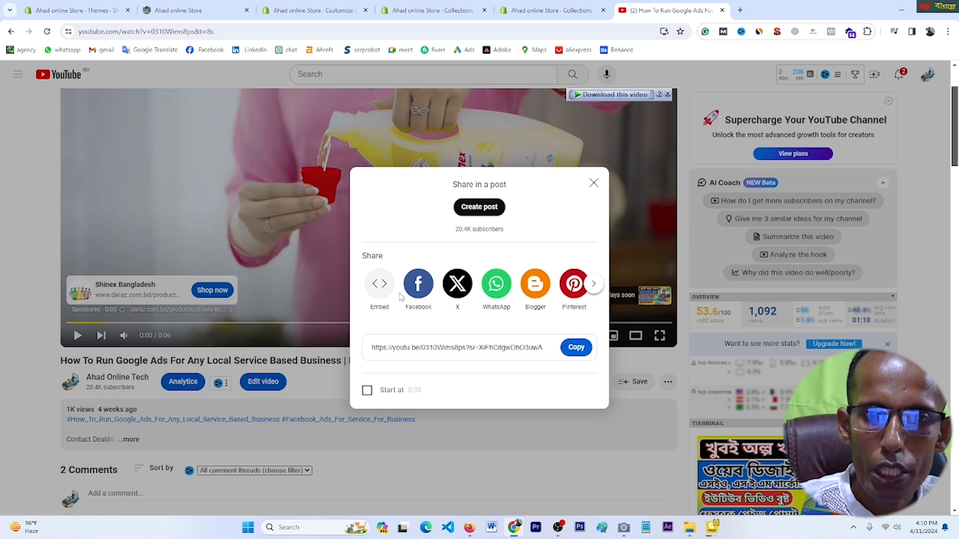
{"action": "left_click", "coordinate": [379, 284]}
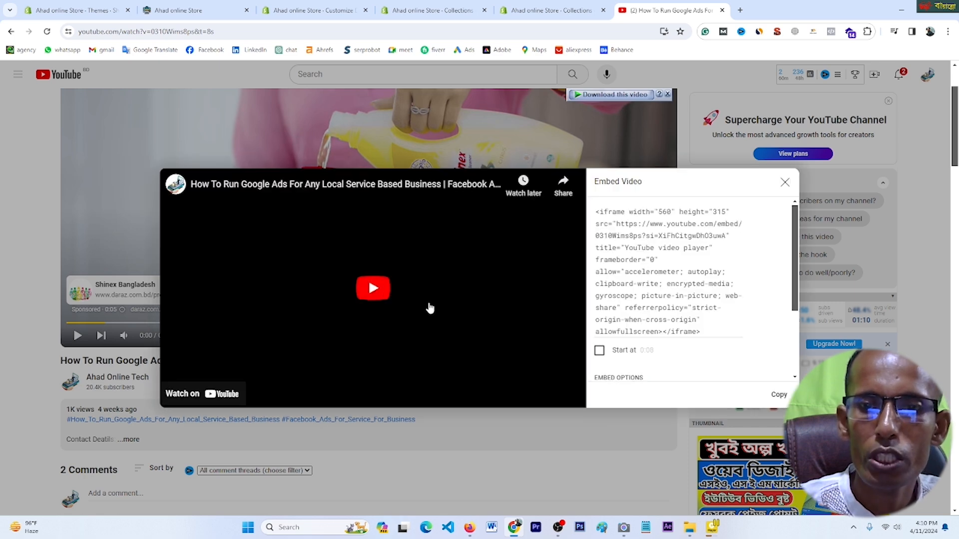
{"action": "left_click", "coordinate": [599, 352]}
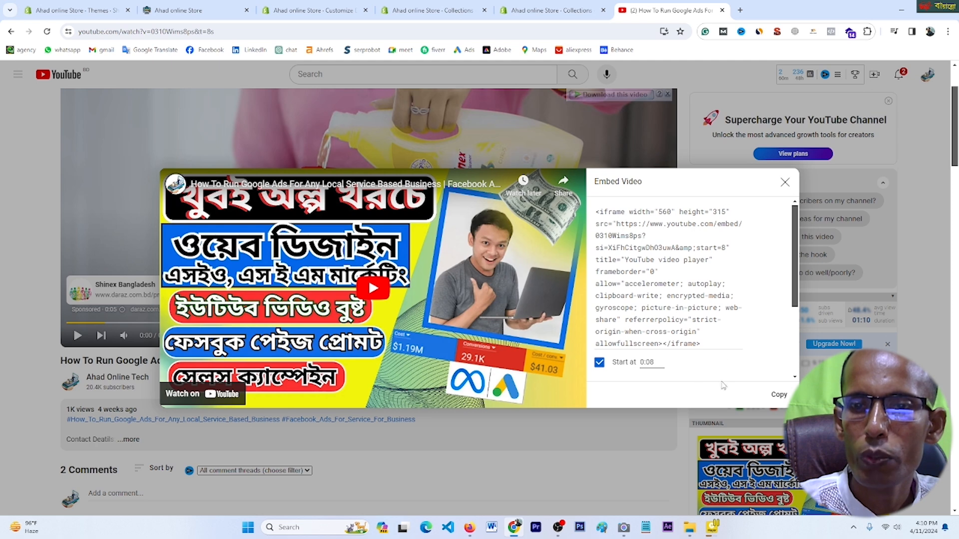
{"action": "left_click", "coordinate": [778, 395]}
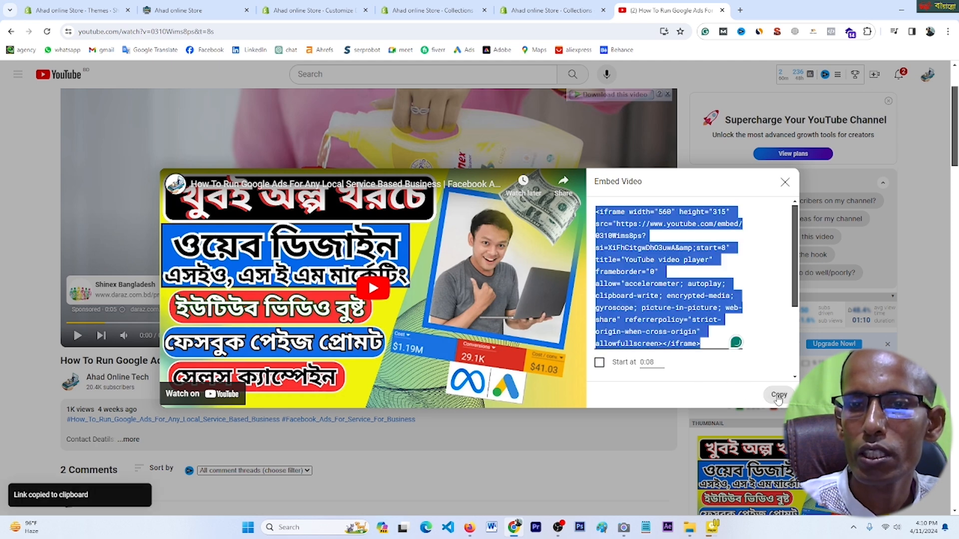
{"action": "left_click", "coordinate": [417, 11]}
Step: Try pasting the embed code into the Video section's URL field, then clear it
{"action": "left_click", "coordinate": [349, 11]}
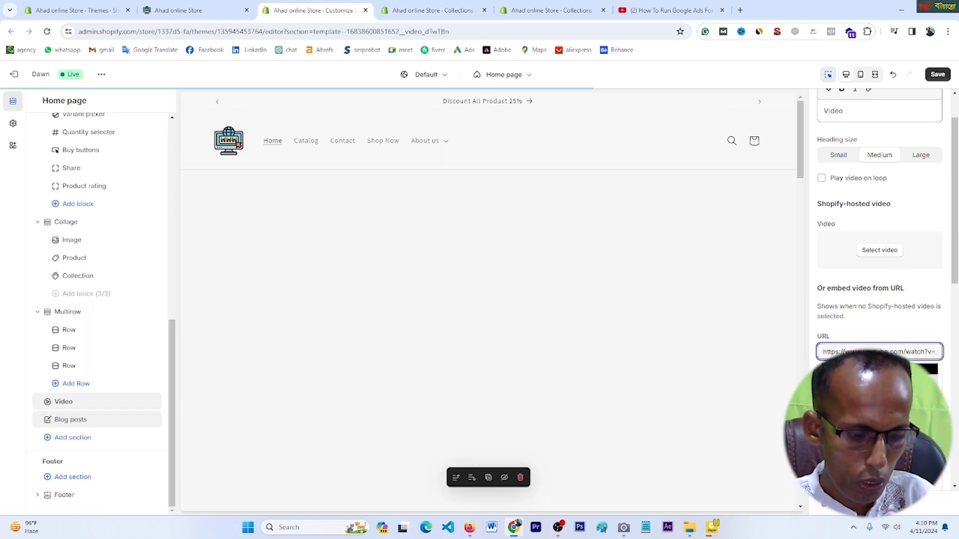
{"action": "triple_click", "coordinate": [844, 351]}
{"action": "right_click", "coordinate": [844, 351]}
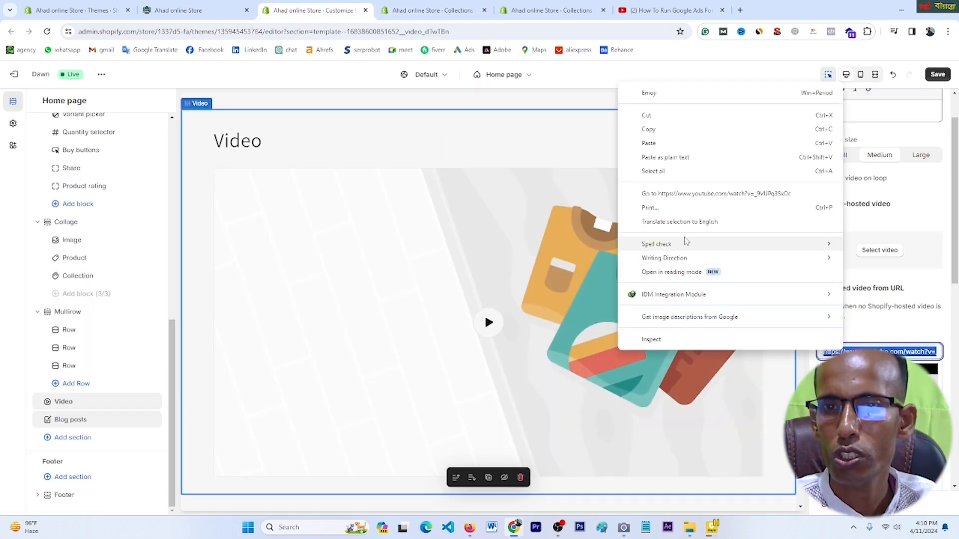
{"action": "left_click", "coordinate": [865, 351]}
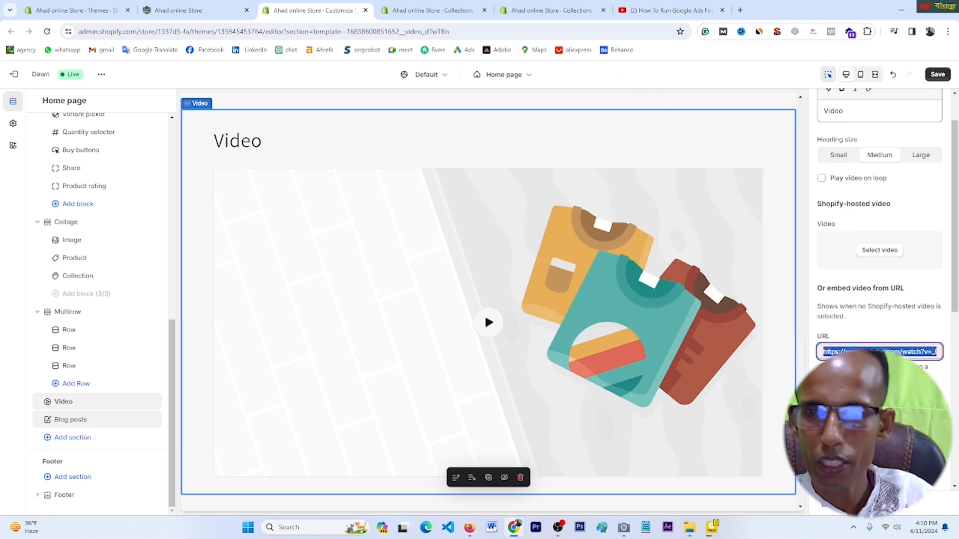
{"action": "right_click", "coordinate": [866, 351]}
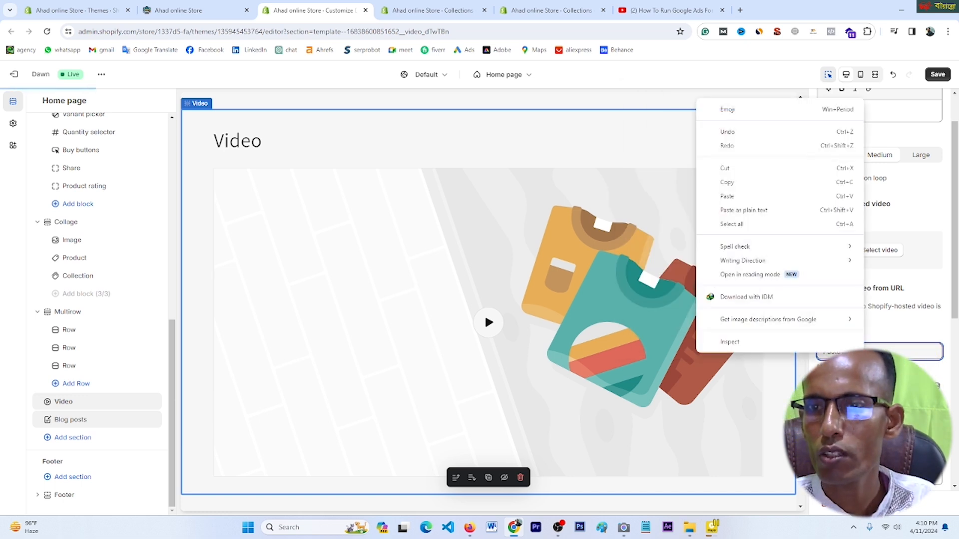
{"action": "left_click", "coordinate": [734, 193]}
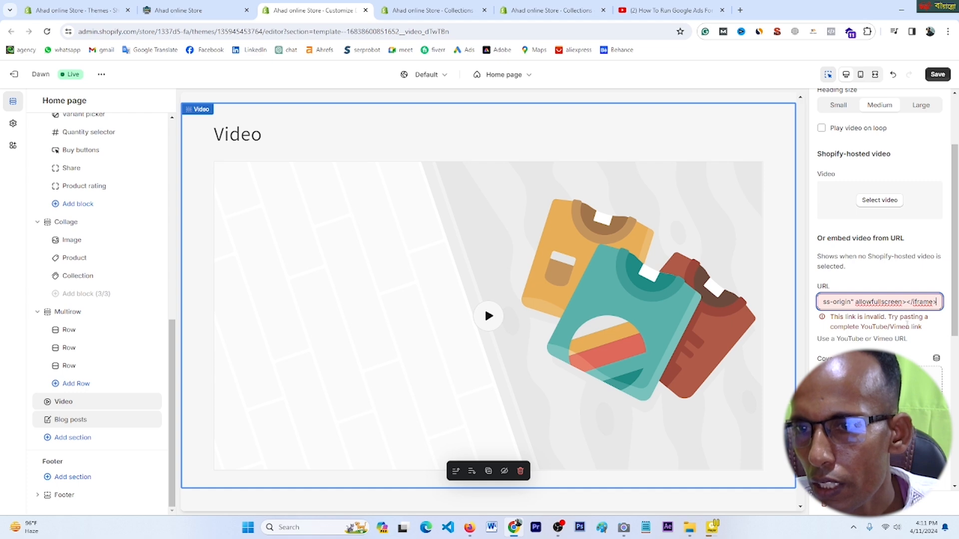
{"action": "key", "text": "ctrl+a"}
{"action": "key", "text": "BackSpace"}
Step: Paste the YouTube video's watch link into the Video URL field and save the theme
{"action": "left_click", "coordinate": [670, 11]}
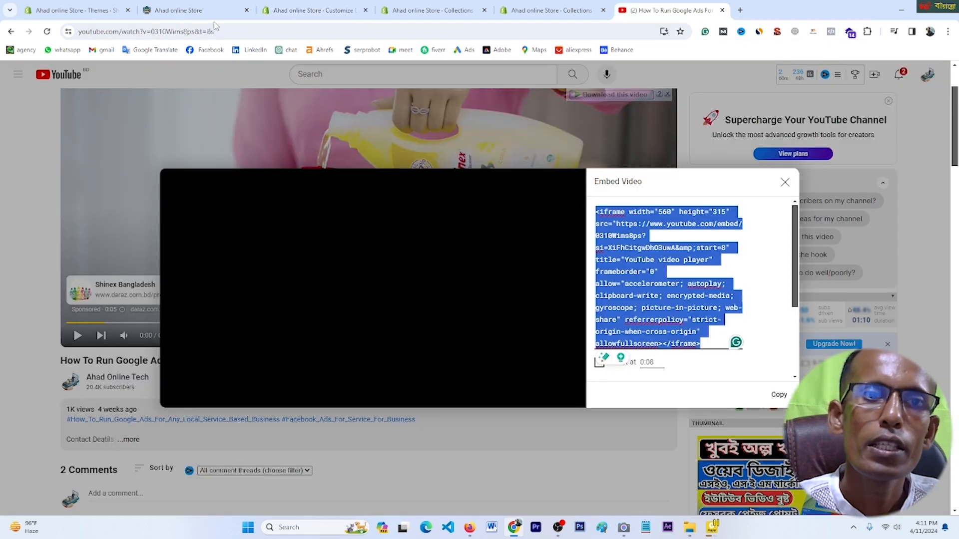
{"action": "left_click", "coordinate": [275, 32]}
{"action": "left_click", "coordinate": [276, 32]}
{"action": "left_click", "coordinate": [312, 10]}
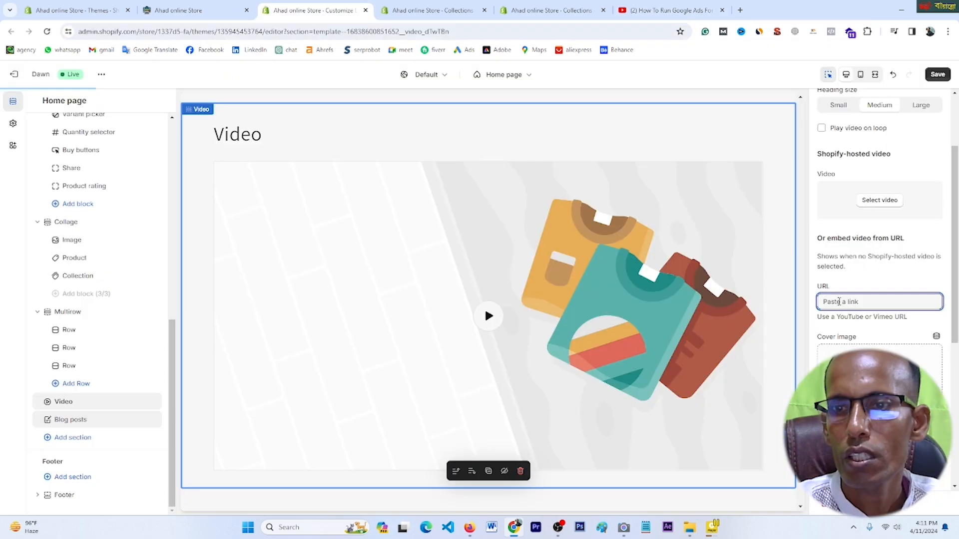
{"action": "right_click", "coordinate": [838, 302]}
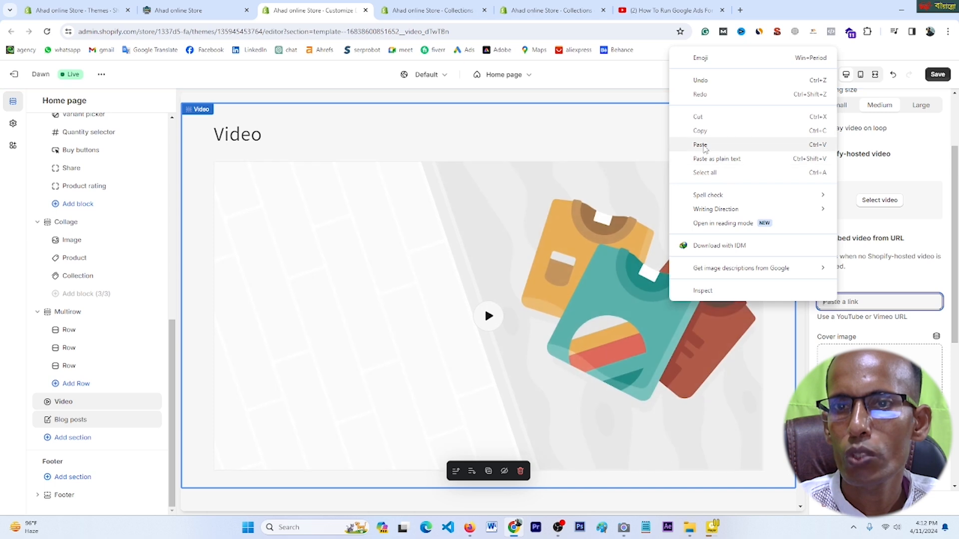
{"action": "left_click", "coordinate": [707, 145]}
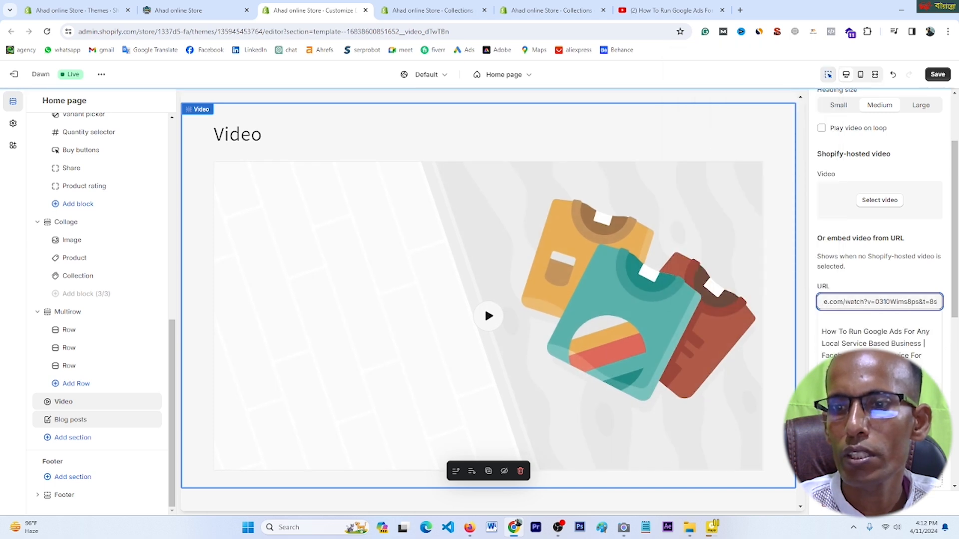
{"action": "scroll", "coordinate": [879, 275], "scroll_direction": "down", "scroll_amount": 3}
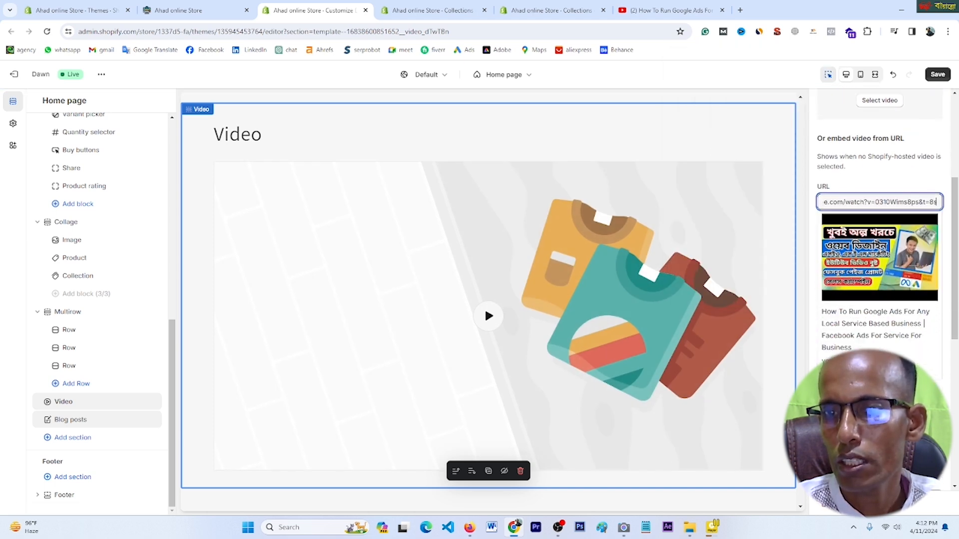
{"action": "left_click", "coordinate": [939, 75]}
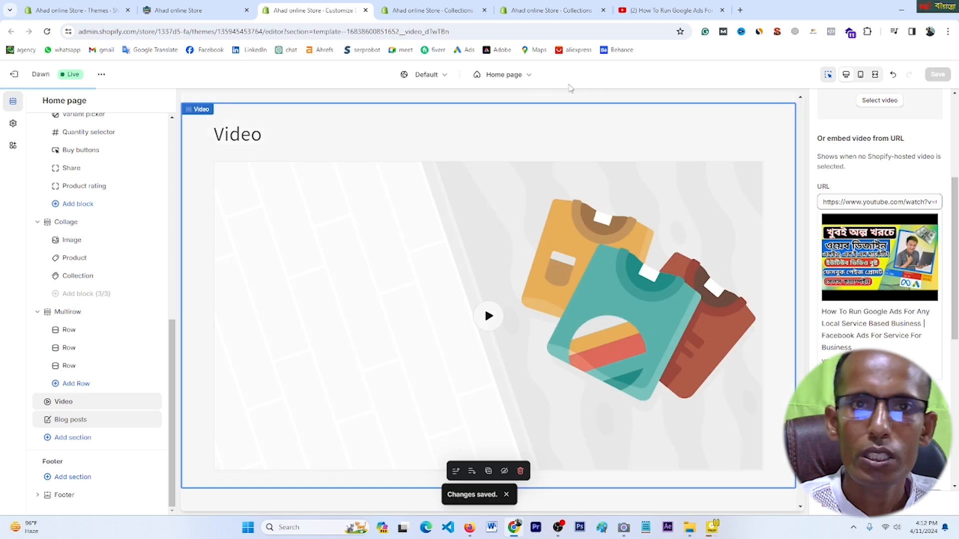
Step: Reload the live storefront to check the embedded YouTube video, pausing it during playback
{"action": "left_click", "coordinate": [190, 8]}
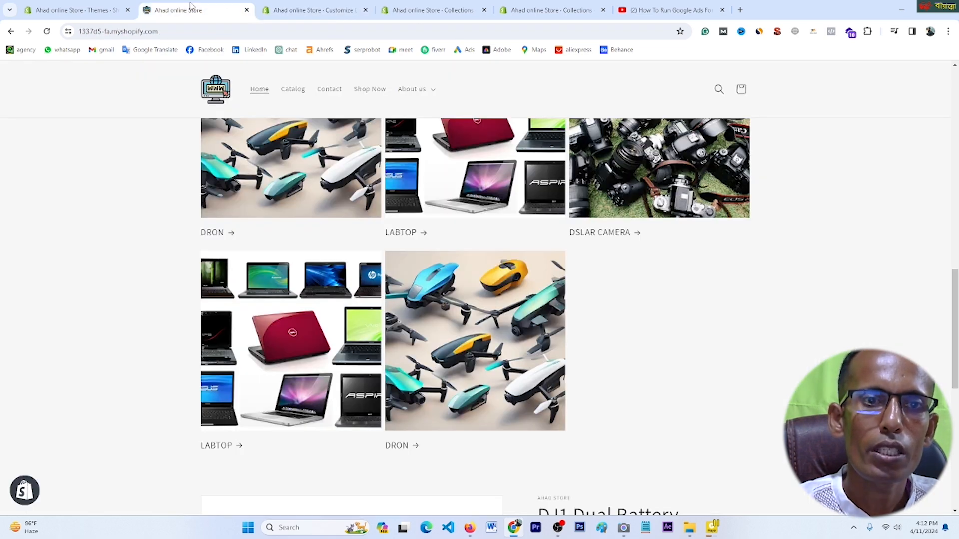
{"action": "left_click", "coordinate": [46, 33]}
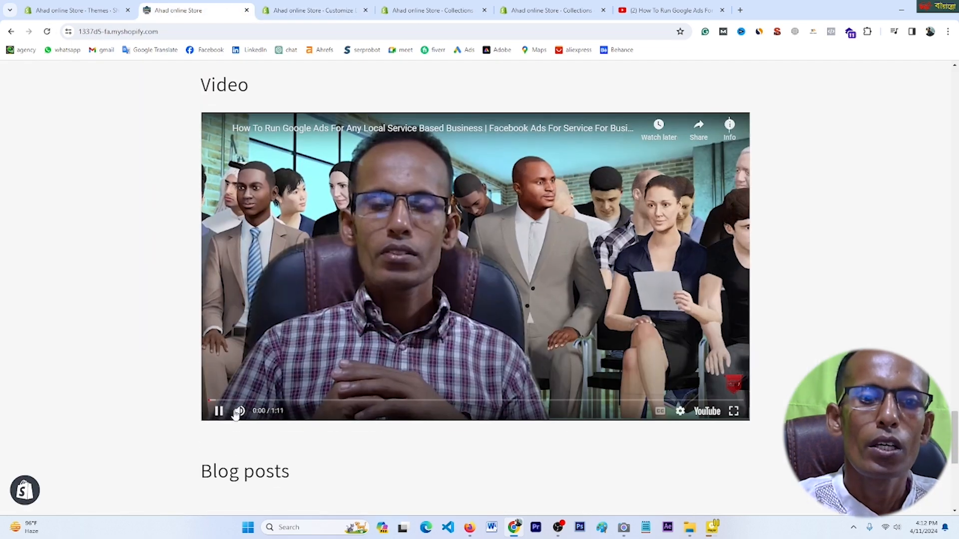
{"action": "left_click", "coordinate": [219, 411]}
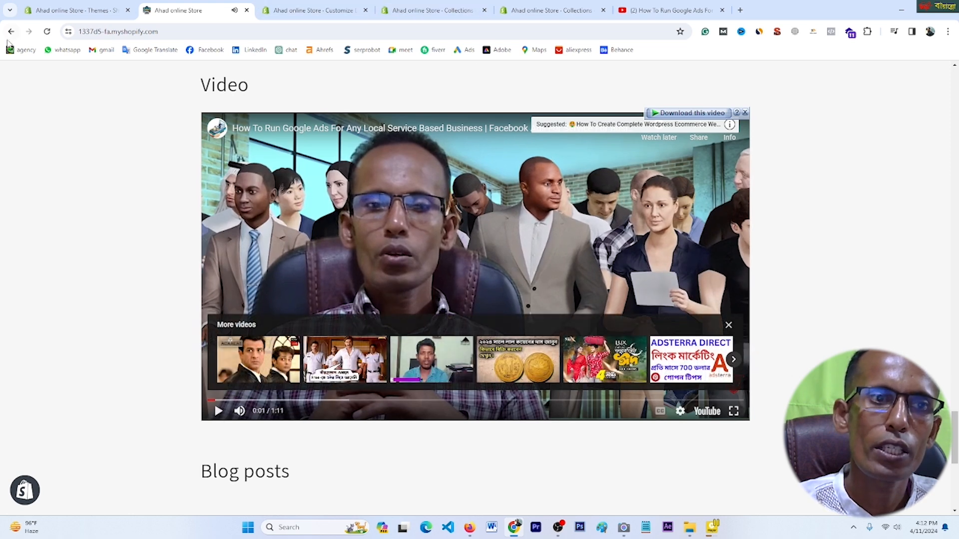
{"action": "left_click", "coordinate": [47, 32]}
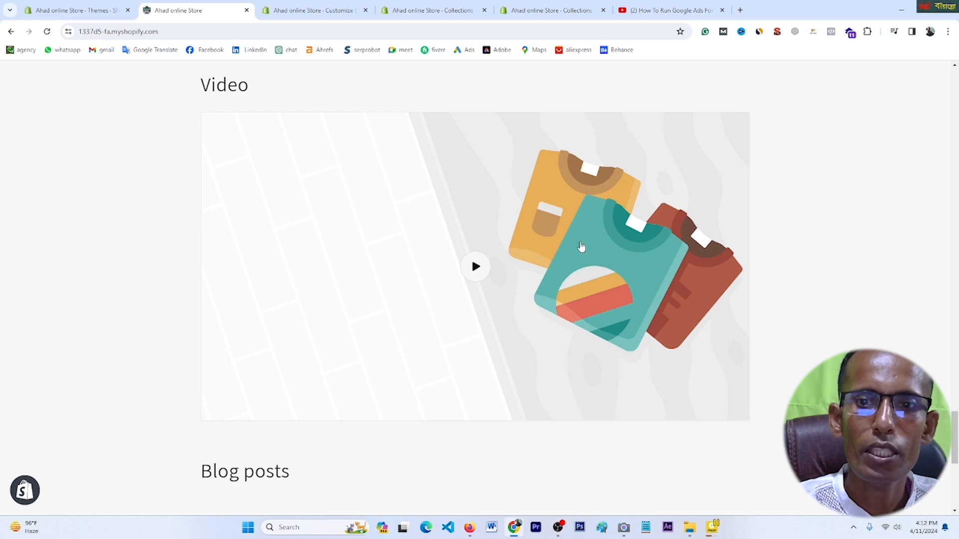
{"action": "left_click", "coordinate": [315, 10]}
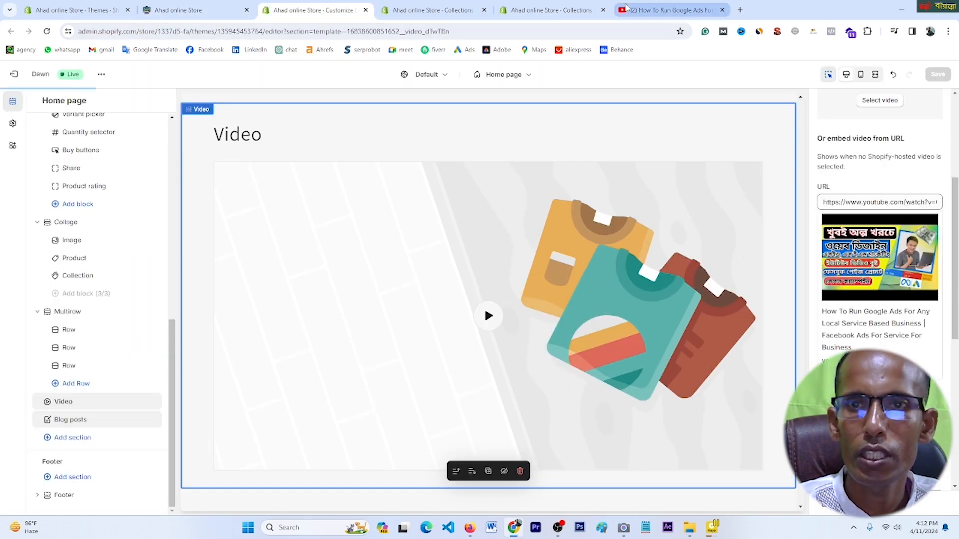
{"action": "left_click", "coordinate": [669, 10]}
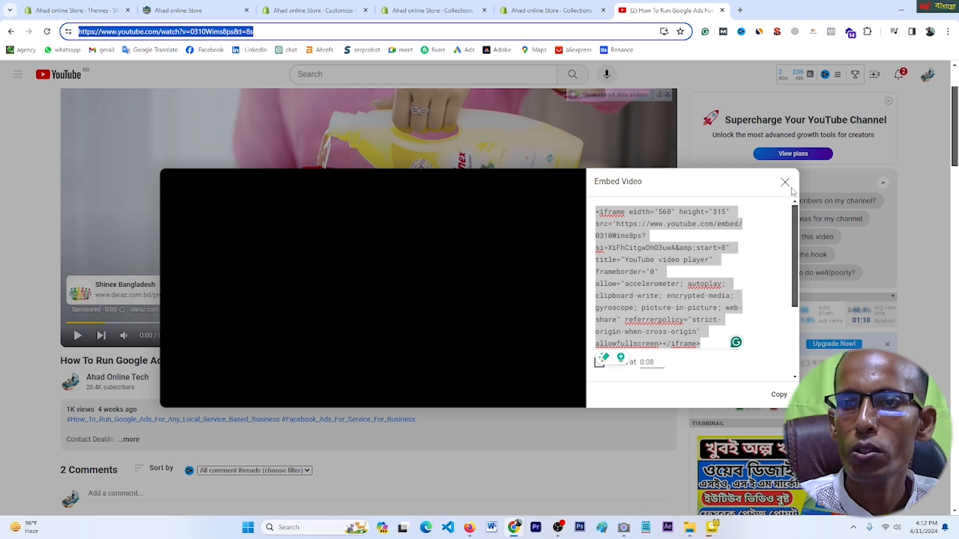
Step: Download the YouTube video's full-size thumbnail as maxresdefault.jpg
{"action": "left_click", "coordinate": [785, 182]}
{"action": "scroll", "coordinate": [774, 344], "scroll_direction": "down", "scroll_amount": 3}
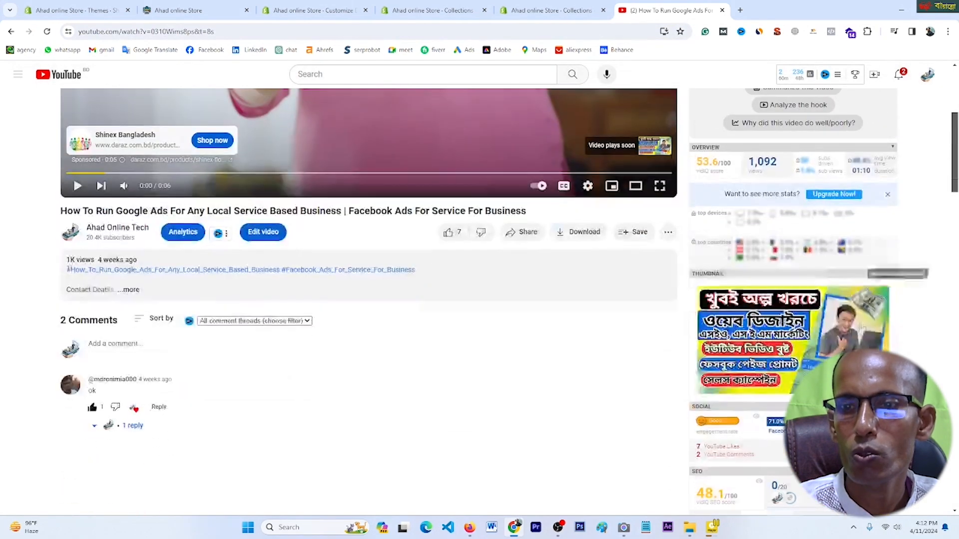
{"action": "left_click", "coordinate": [794, 337]}
{"action": "right_click", "coordinate": [383, 212]}
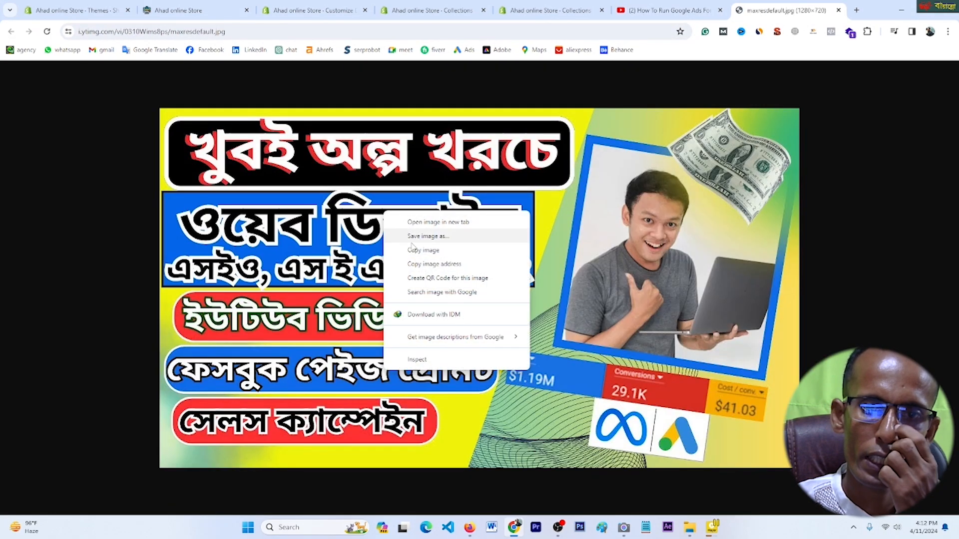
{"action": "left_click", "coordinate": [434, 237]}
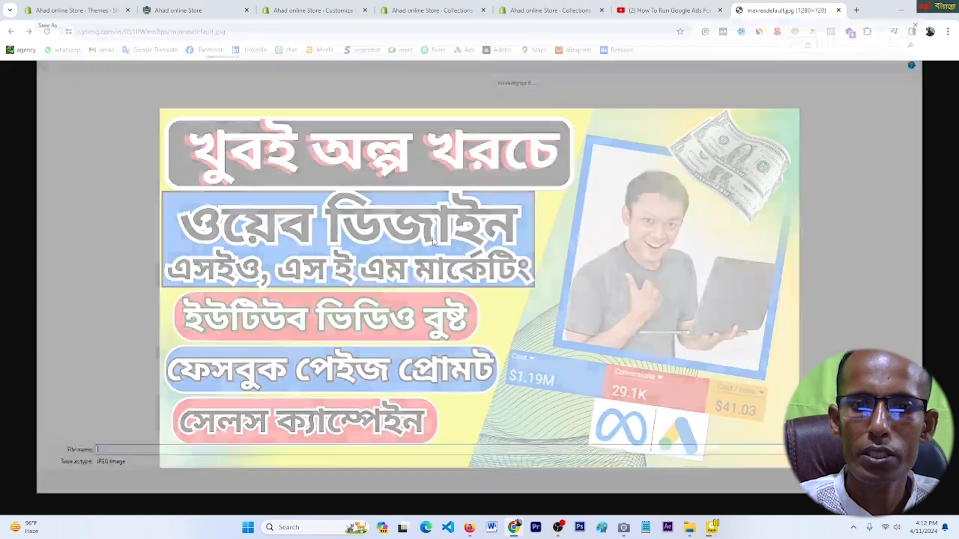
{"action": "key", "text": "Return"}
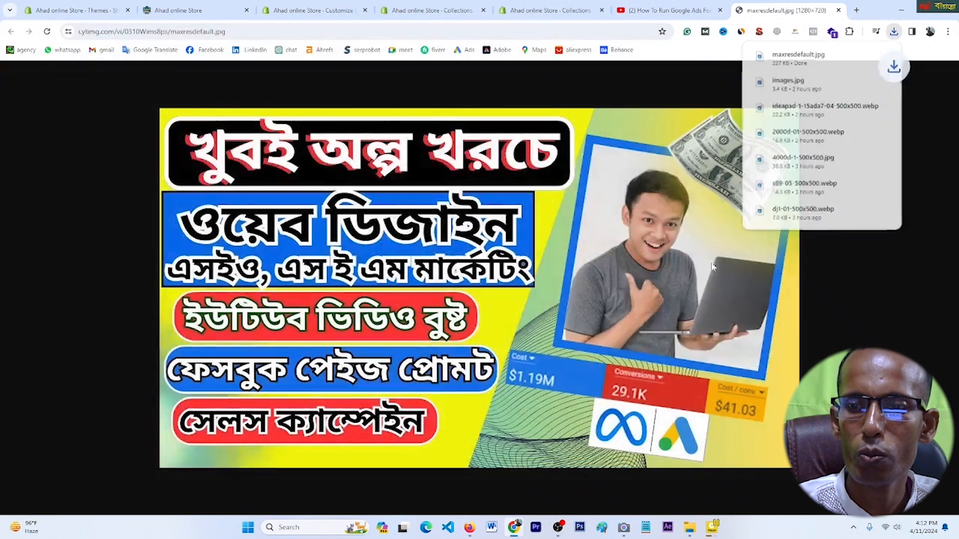
{"action": "left_click", "coordinate": [431, 10]}
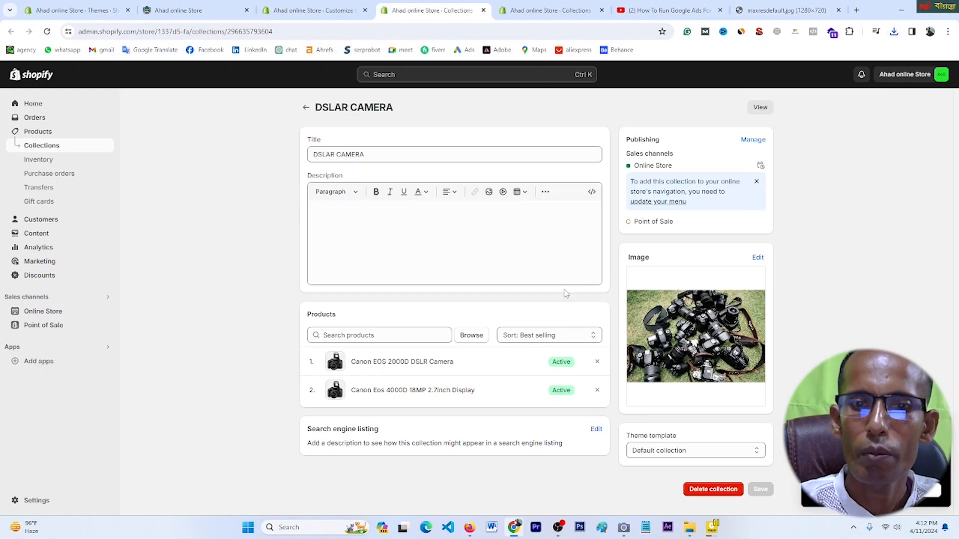
{"action": "left_click", "coordinate": [325, 11]}
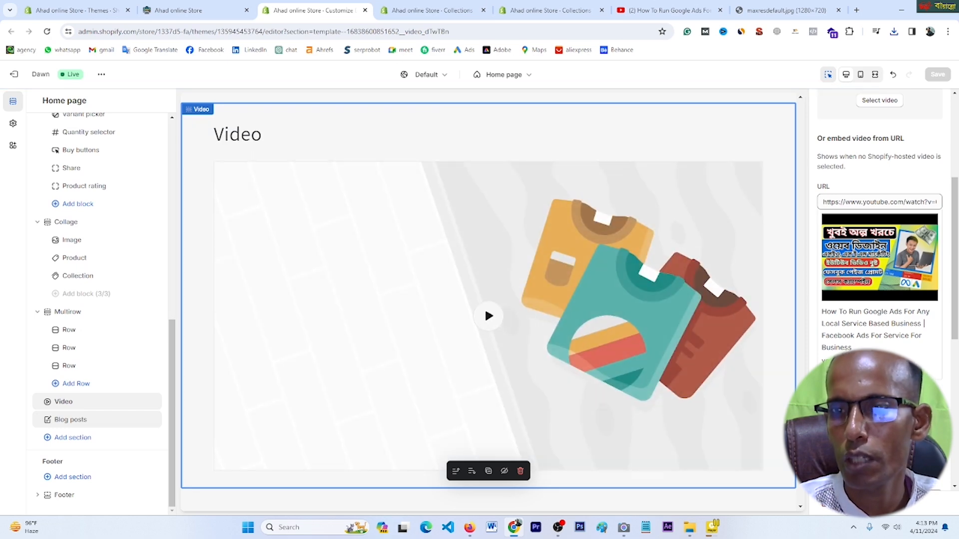
Step: Upload maxresdefault from the Desktop as the Video section's cover image and save
{"action": "left_click", "coordinate": [880, 438]}
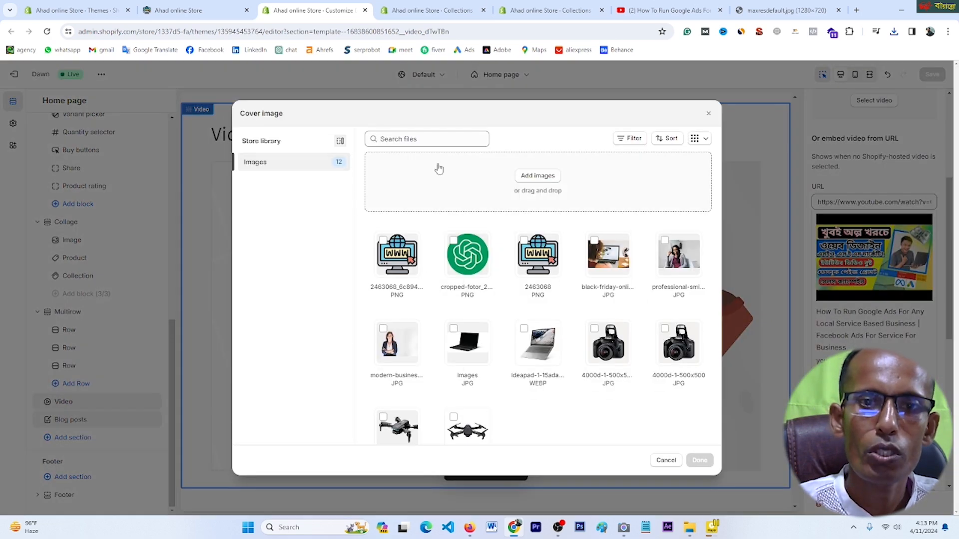
{"action": "left_click", "coordinate": [528, 177]}
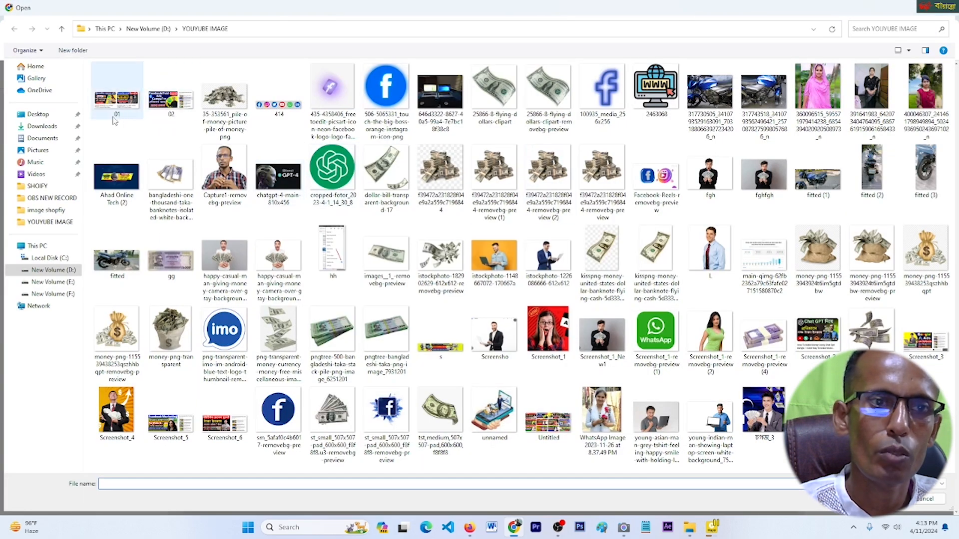
{"action": "left_click", "coordinate": [40, 115]}
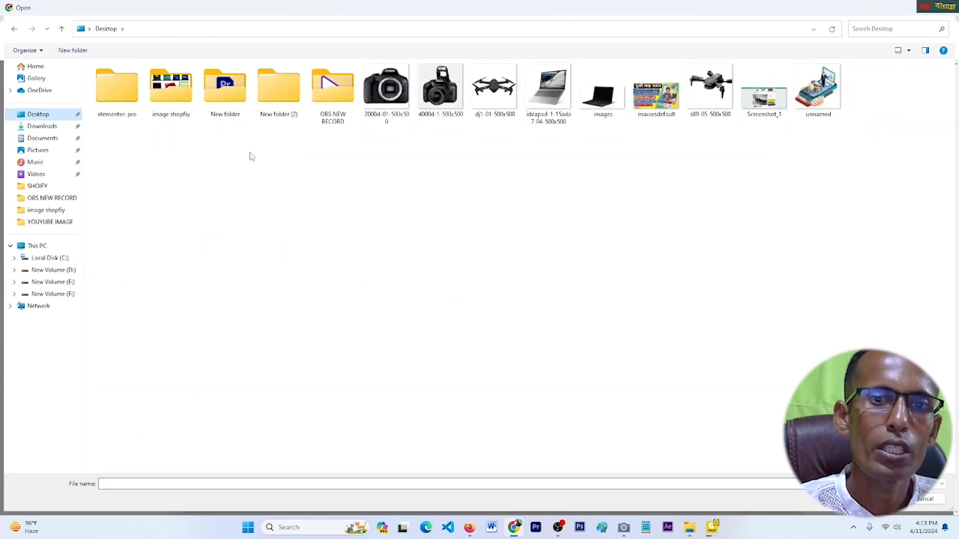
{"action": "left_click", "coordinate": [670, 111]}
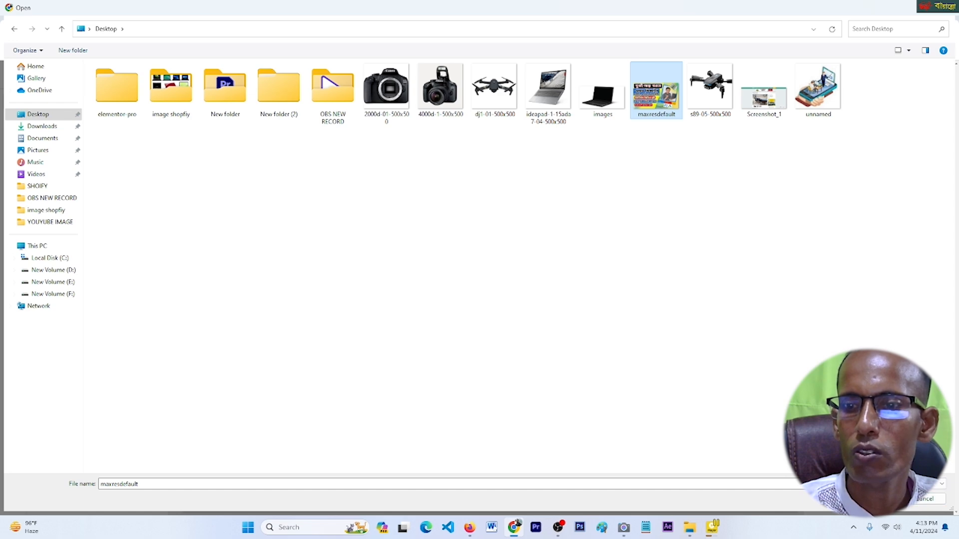
{"action": "key", "text": "Return"}
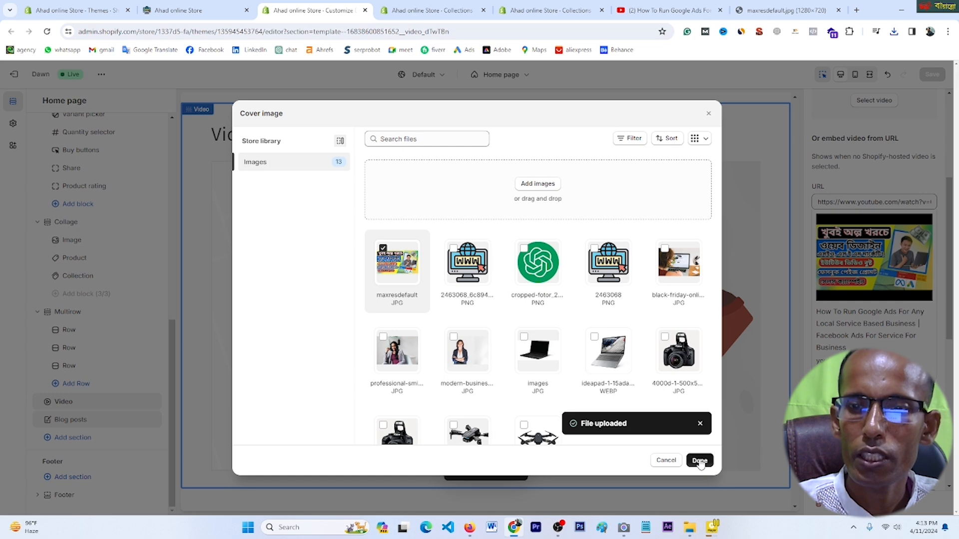
{"action": "left_click", "coordinate": [699, 461]}
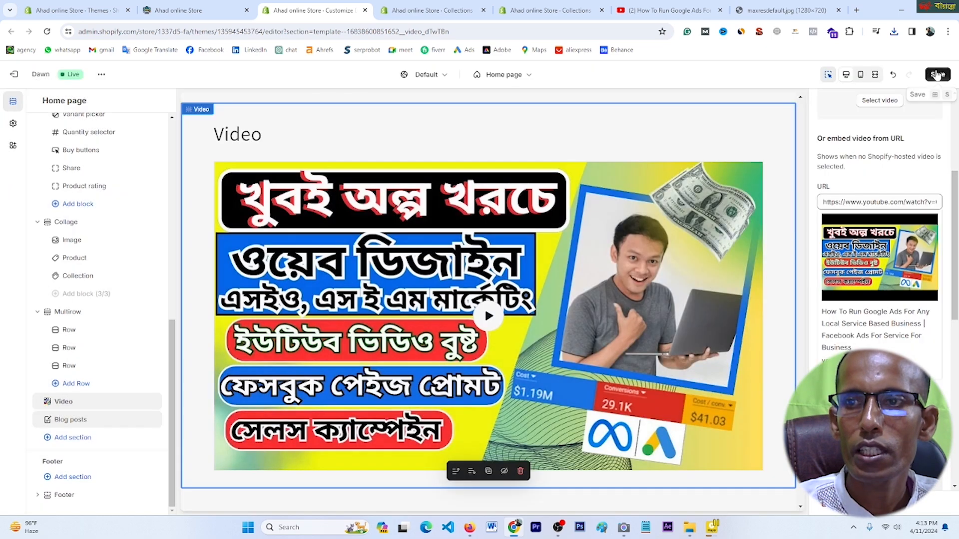
{"action": "left_click", "coordinate": [937, 76]}
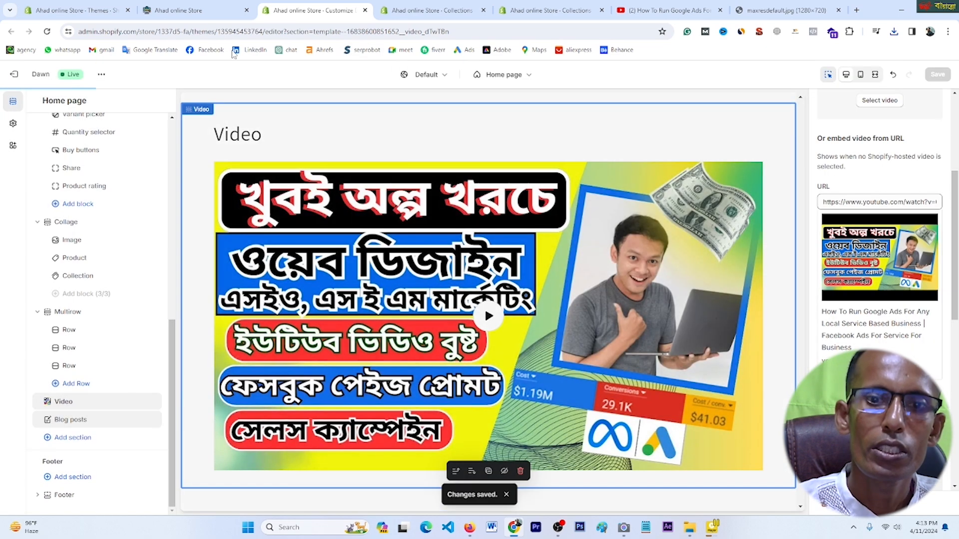
Step: Reload the live storefront to confirm the new video cover image appears
{"action": "left_click", "coordinate": [209, 9]}
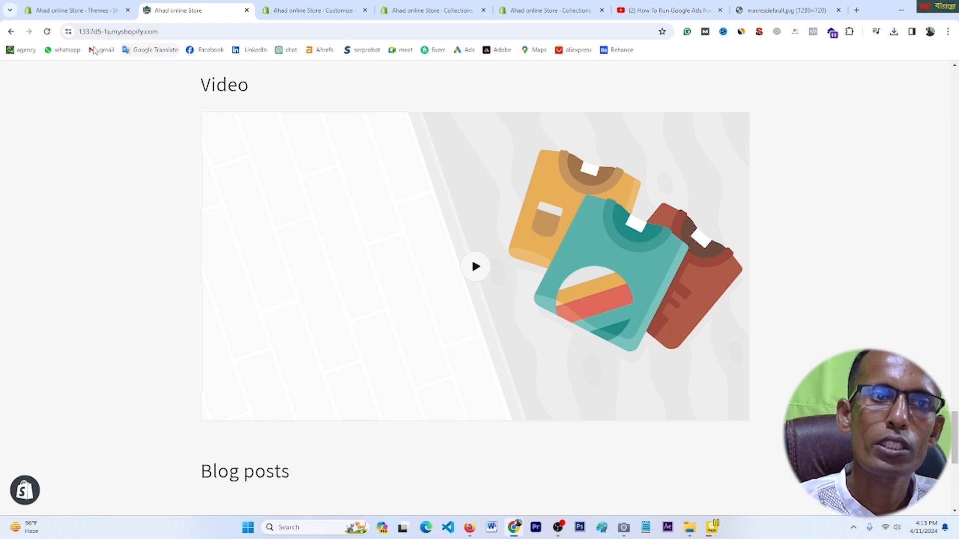
{"action": "left_click", "coordinate": [47, 31]}
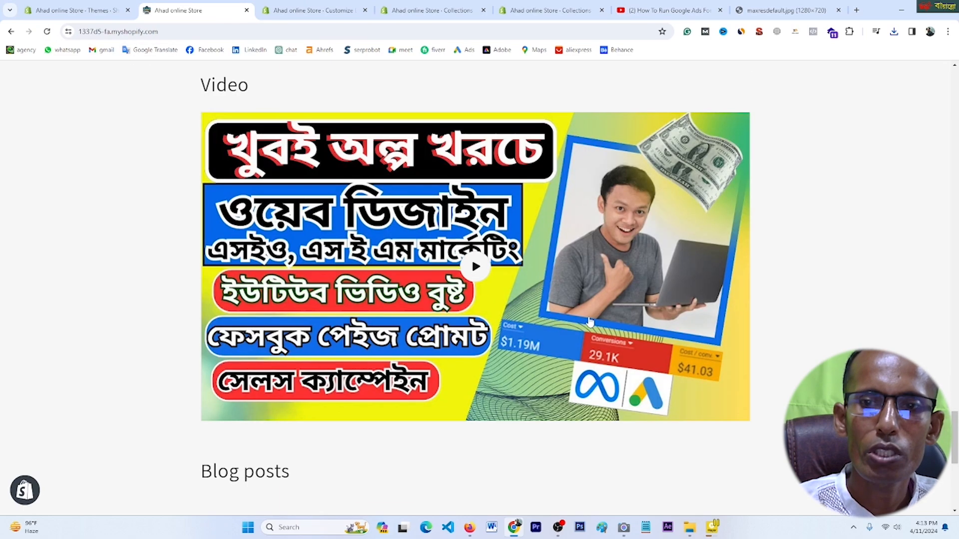
{"action": "scroll", "coordinate": [593, 322], "scroll_direction": "up", "scroll_amount": 15}
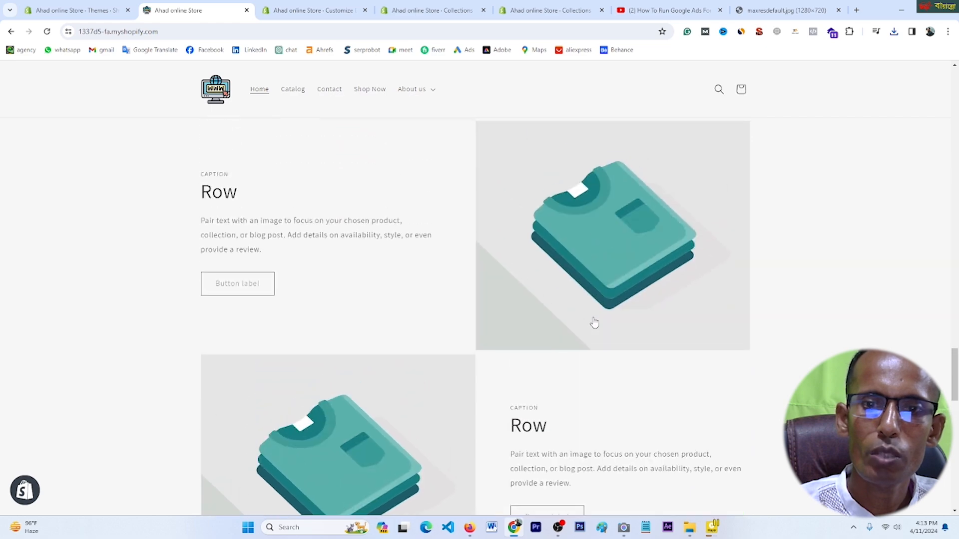
{"action": "scroll", "coordinate": [593, 322], "scroll_direction": "up", "scroll_amount": 10}
{"action": "key", "text": "ctrl+Tab"}
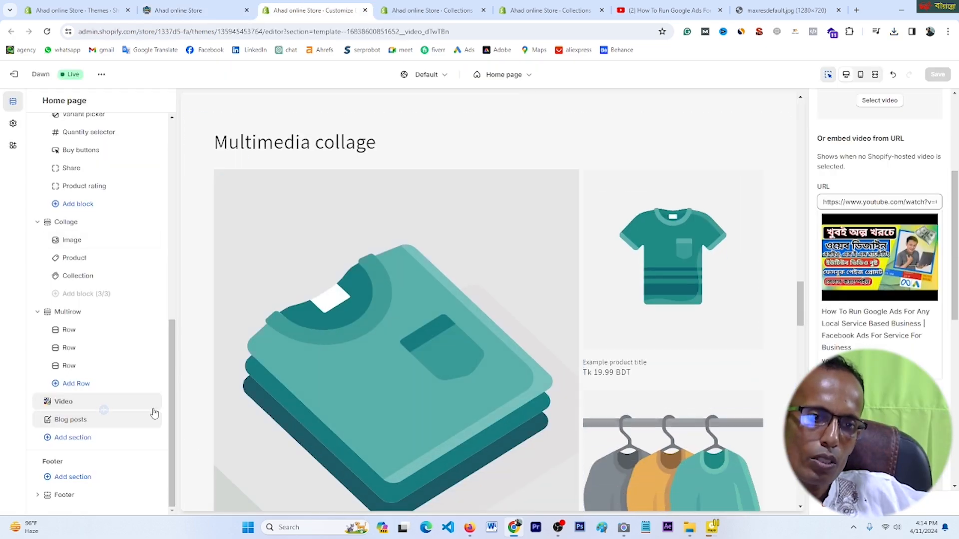
Step: Choose News as the Blog posts section's blog, showing 'Only All Dron 75% Discount'
{"action": "scroll", "coordinate": [505, 349], "scroll_direction": "down", "scroll_amount": 3}
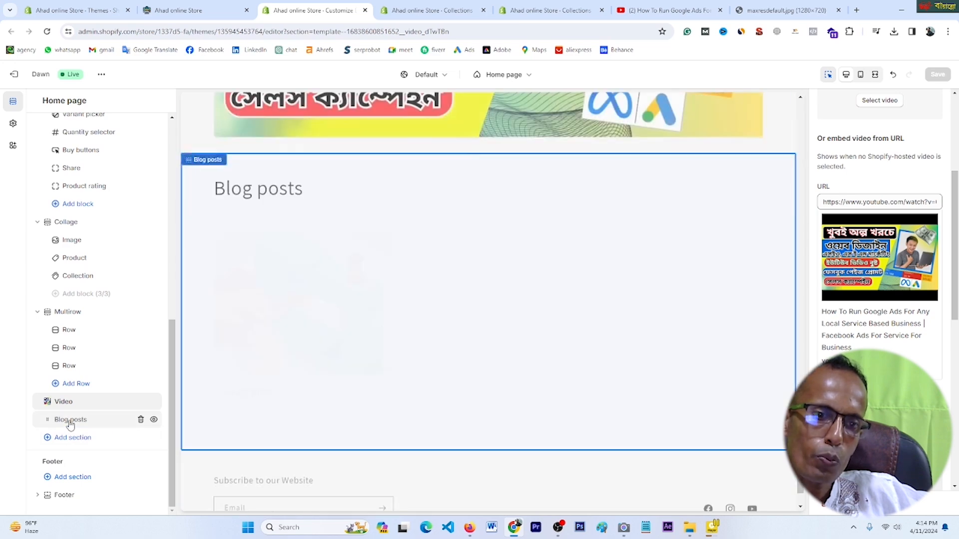
{"action": "left_click", "coordinate": [70, 422]}
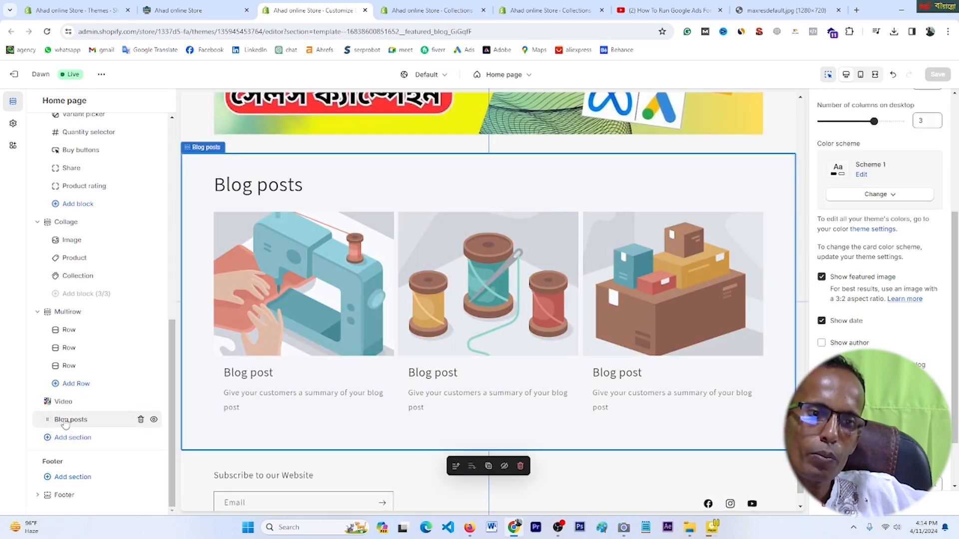
{"action": "left_click", "coordinate": [65, 423]}
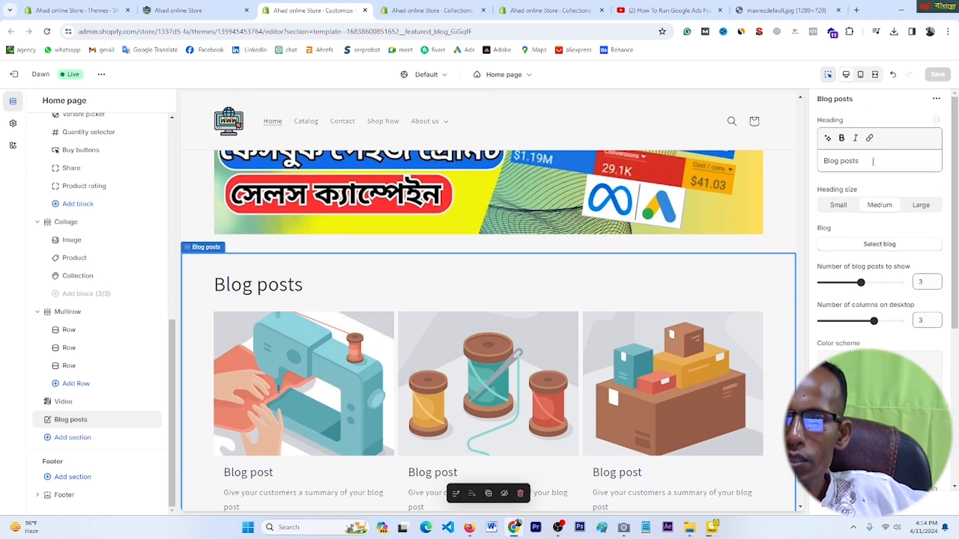
{"action": "left_click", "coordinate": [873, 244]}
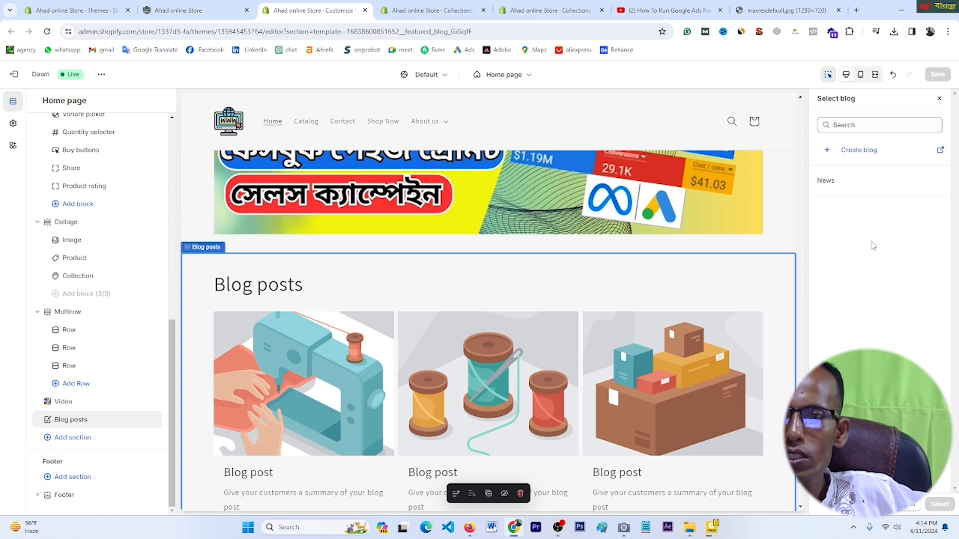
{"action": "left_click", "coordinate": [859, 124]}
{"action": "left_click", "coordinate": [828, 182]}
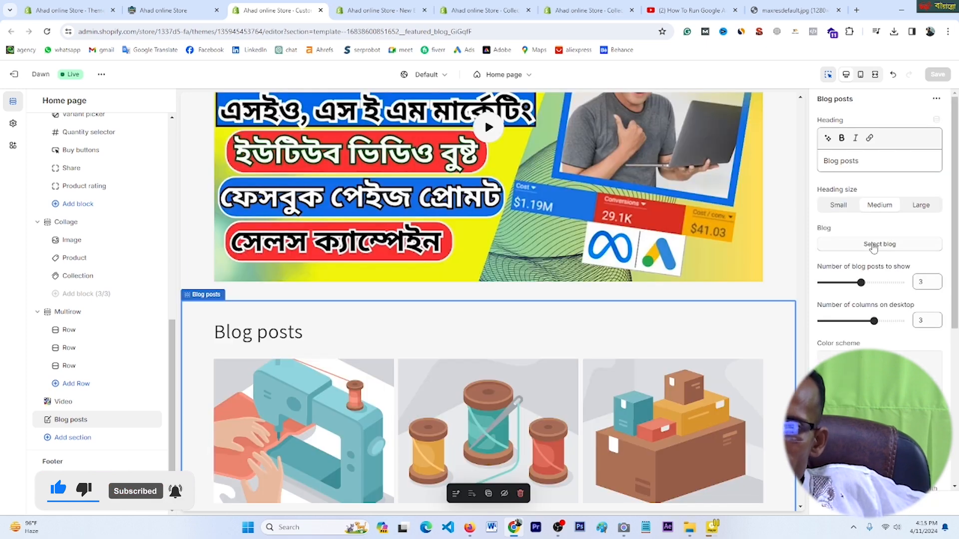
{"action": "left_click", "coordinate": [874, 247]}
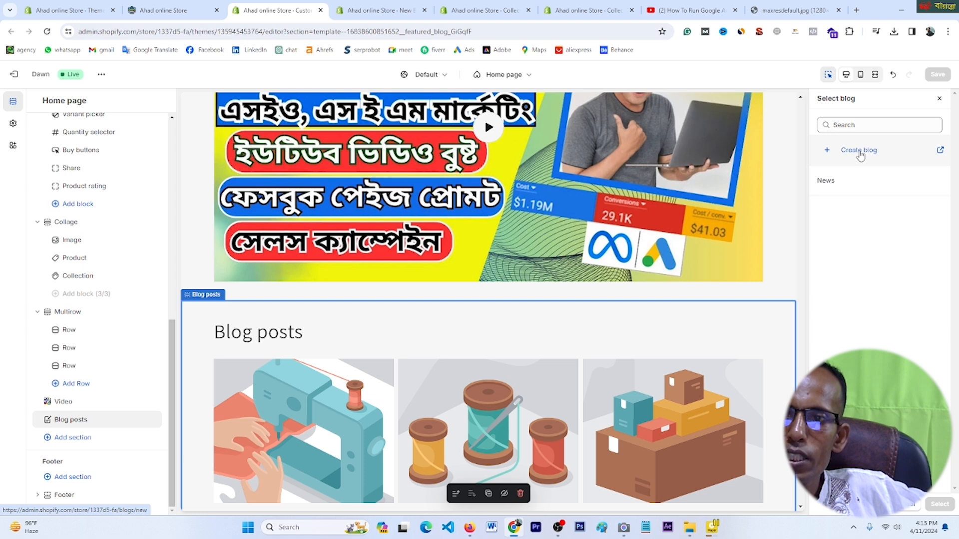
{"action": "left_click", "coordinate": [832, 184]}
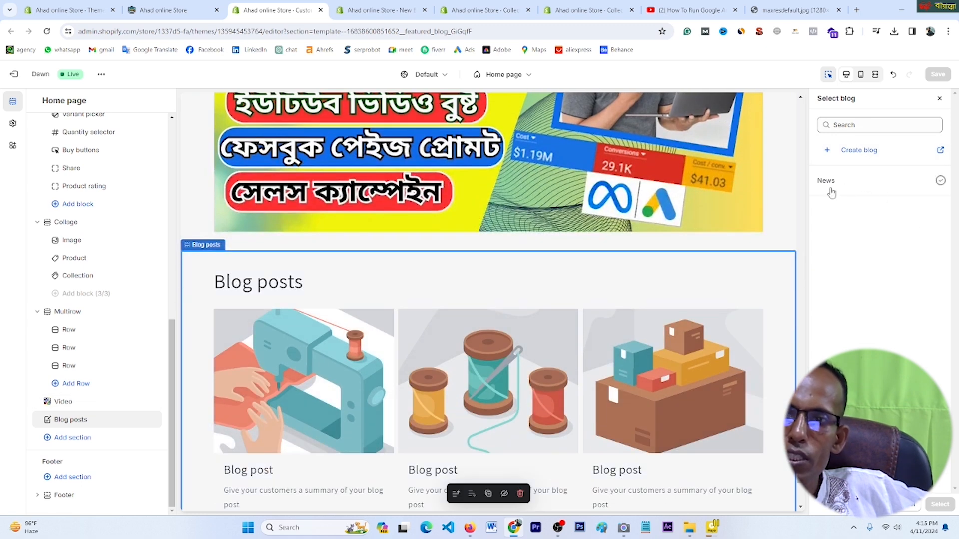
{"action": "left_click", "coordinate": [827, 182]}
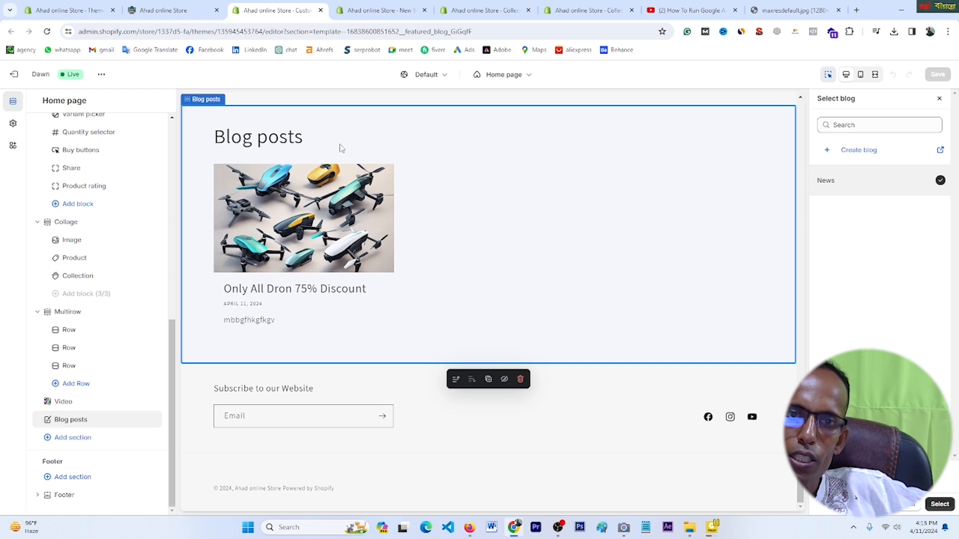
{"action": "left_click", "coordinate": [939, 504]}
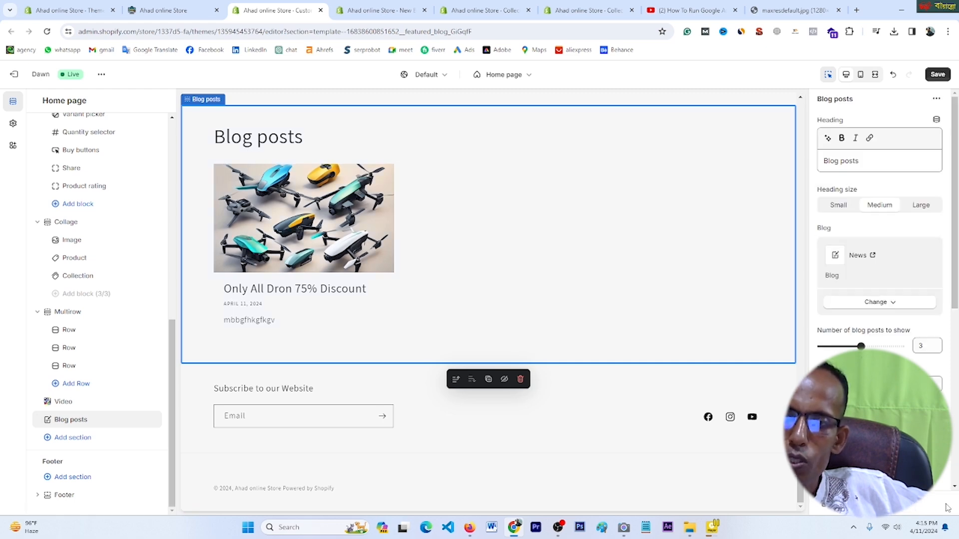
Step: Set the Blog posts section to show 4 posts and recheck its News blog selection
{"action": "left_click", "coordinate": [934, 78]}
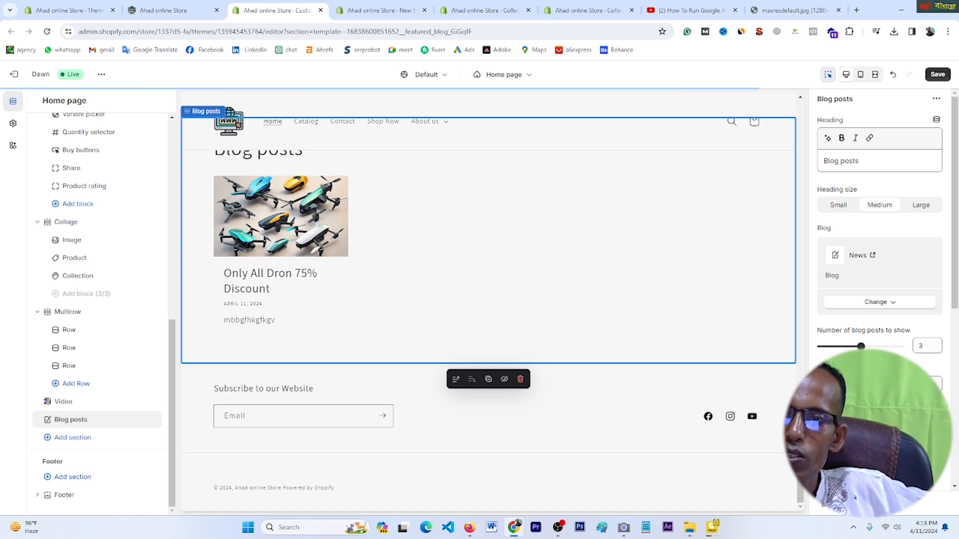
{"action": "left_click_drag", "start_coordinate": [880, 347], "coordinate": [901, 346]}
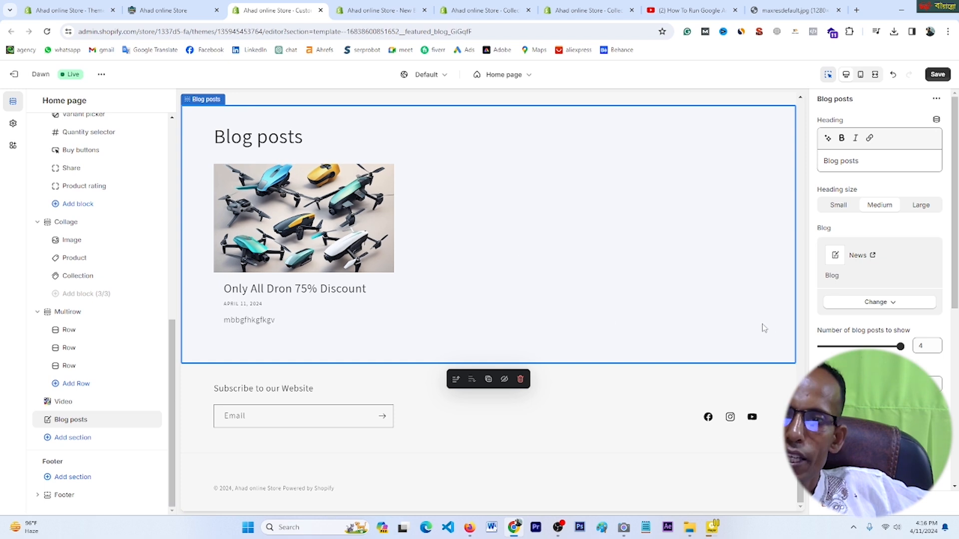
{"action": "left_click", "coordinate": [892, 304]}
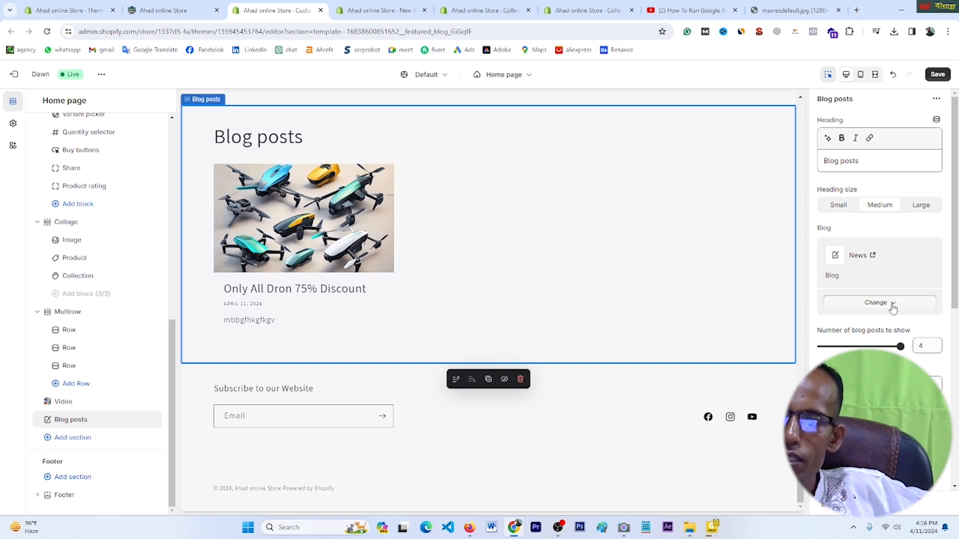
{"action": "left_click", "coordinate": [885, 324]}
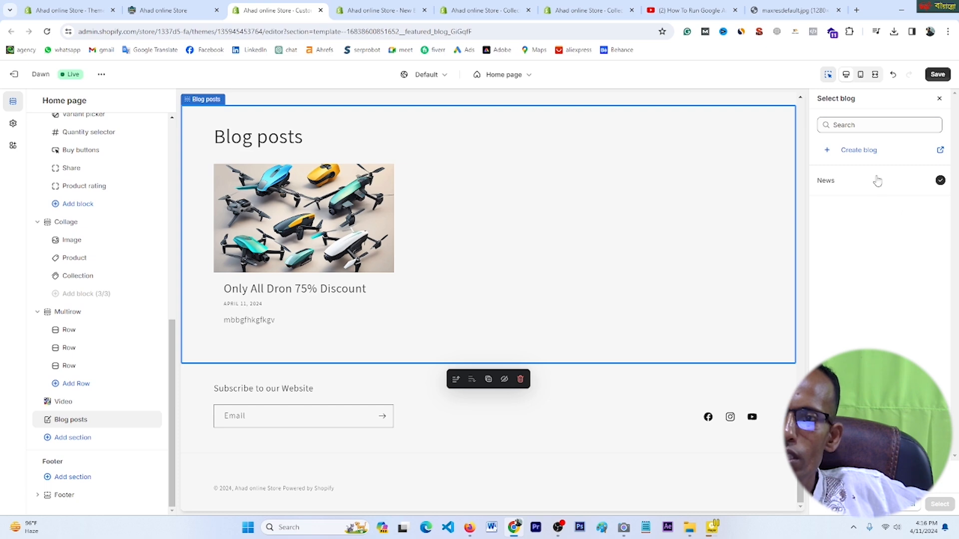
{"action": "scroll", "coordinate": [661, 248], "scroll_direction": "up", "scroll_amount": 1}
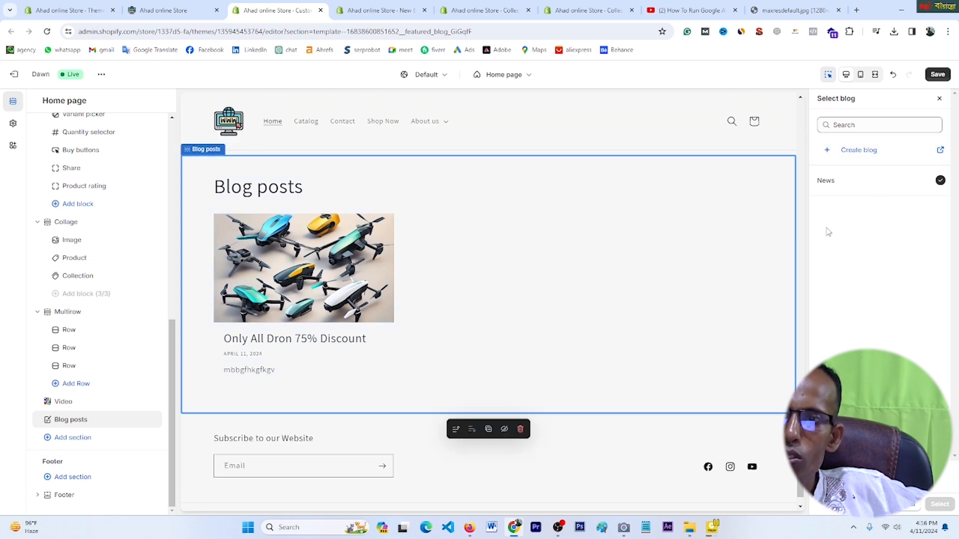
{"action": "scroll", "coordinate": [782, 233], "scroll_direction": "up", "scroll_amount": 3}
{"action": "scroll", "coordinate": [544, 377], "scroll_direction": "up", "scroll_amount": 1}
{"action": "scroll", "coordinate": [544, 377], "scroll_direction": "down", "scroll_amount": 3}
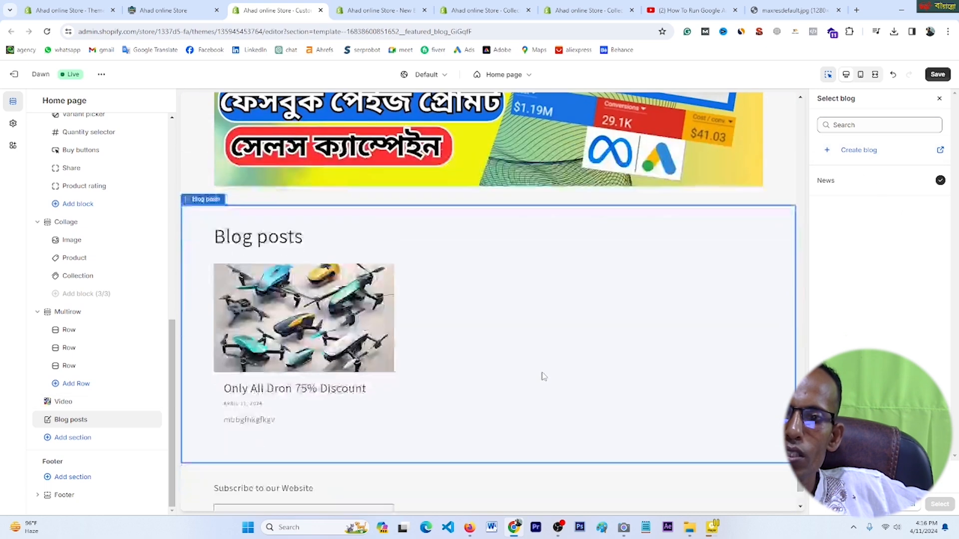
{"action": "scroll", "coordinate": [542, 377], "scroll_direction": "down", "scroll_amount": 2}
{"action": "scroll", "coordinate": [542, 377], "scroll_direction": "up", "scroll_amount": 7}
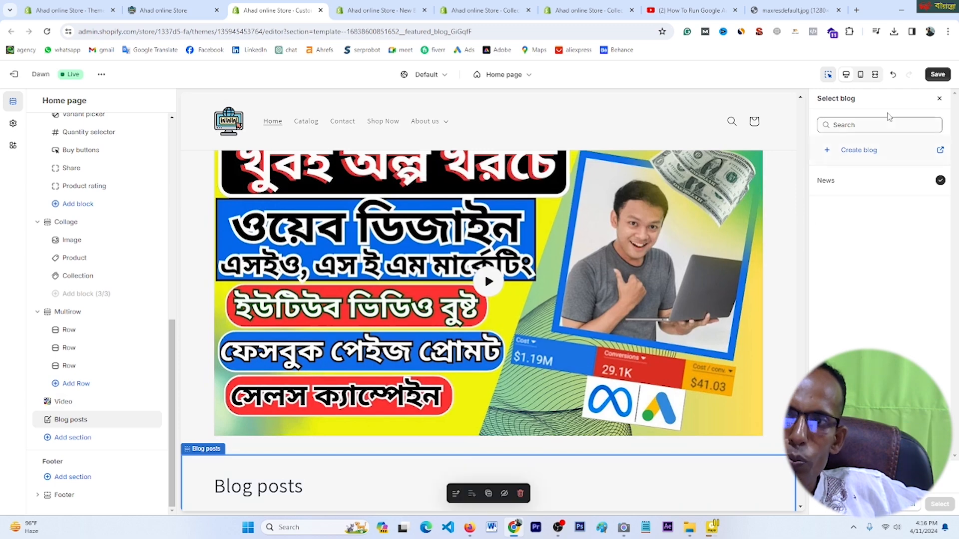
Step: Save the homepage changes and scroll the preview to review them
{"action": "left_click", "coordinate": [937, 75]}
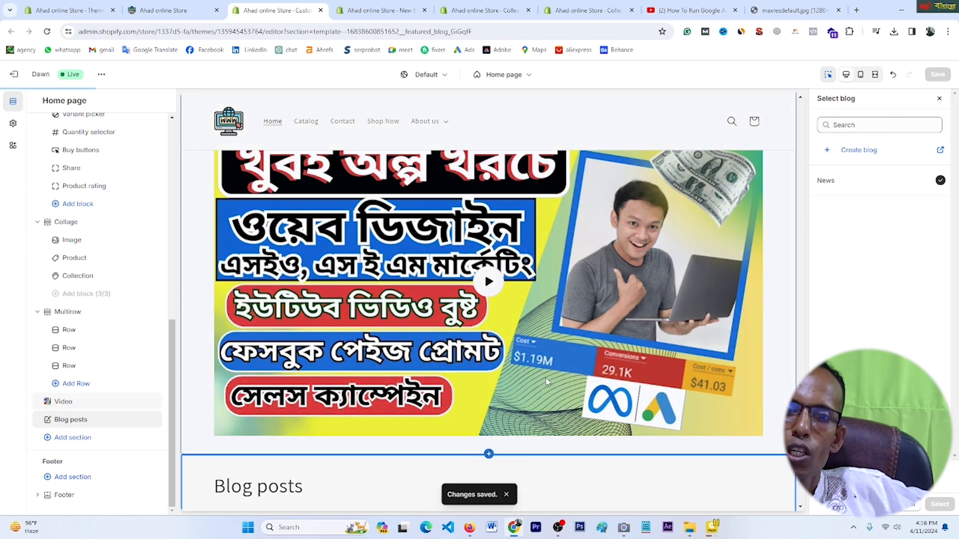
{"action": "scroll", "coordinate": [548, 382], "scroll_direction": "down", "scroll_amount": 2}
{"action": "scroll", "coordinate": [548, 382], "scroll_direction": "down", "scroll_amount": 2}
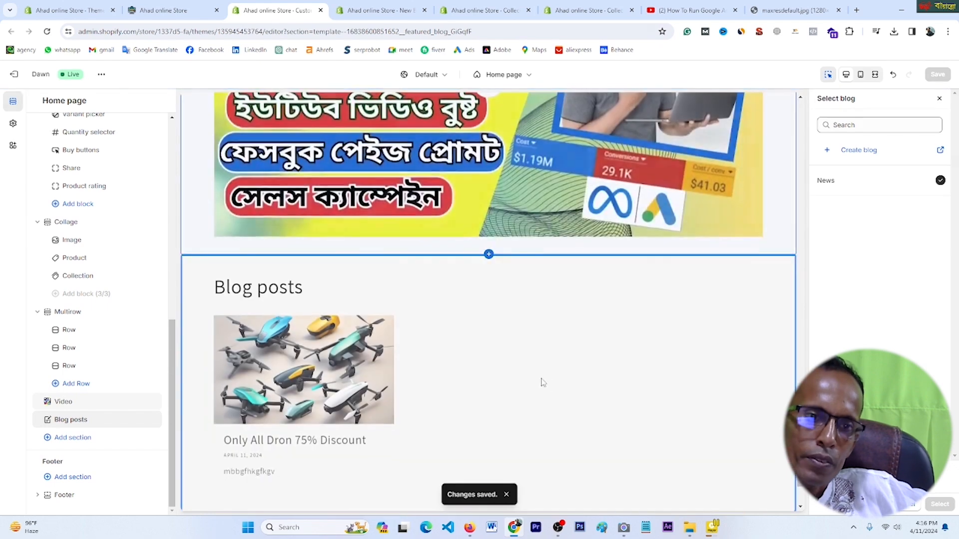
{"action": "scroll", "coordinate": [394, 348], "scroll_direction": "up", "scroll_amount": 10}
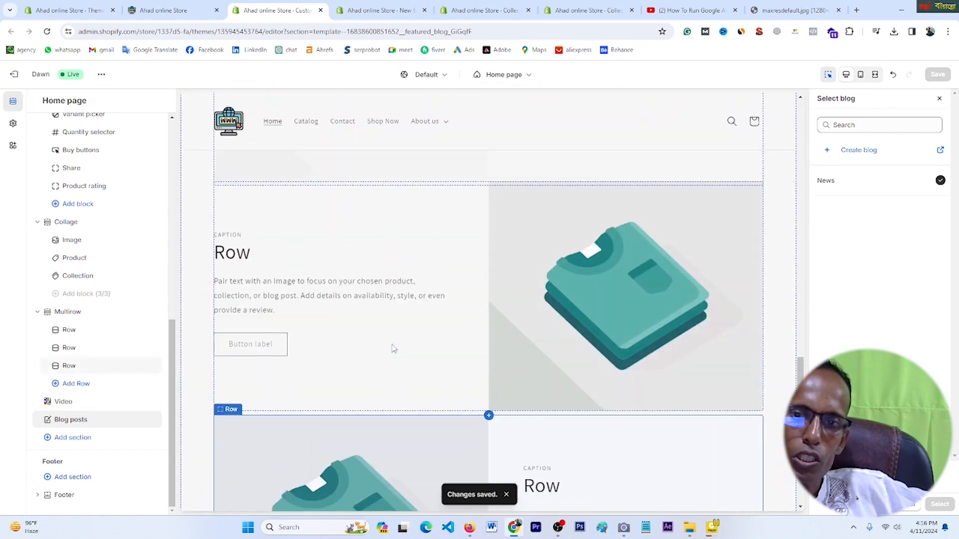
{"action": "scroll", "coordinate": [394, 348], "scroll_direction": "up", "scroll_amount": 5}
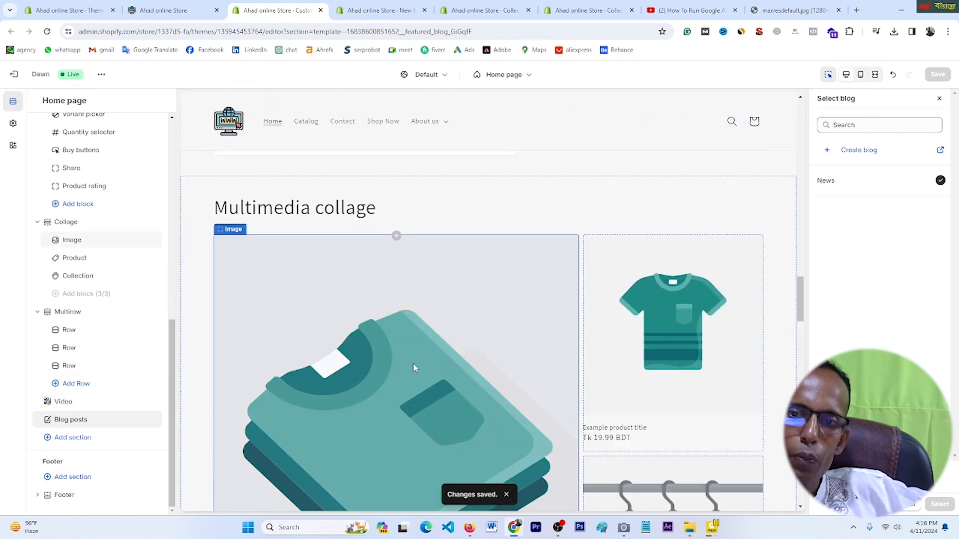
Step: Set the collage's large image block to the ideapad-1-15ada laptop picture
{"action": "left_click", "coordinate": [413, 367]}
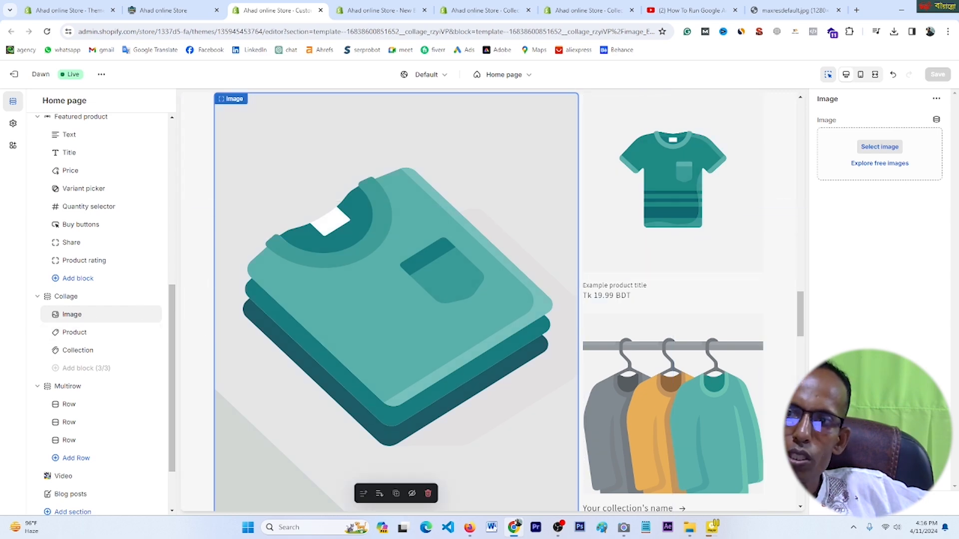
{"action": "left_click", "coordinate": [879, 147]}
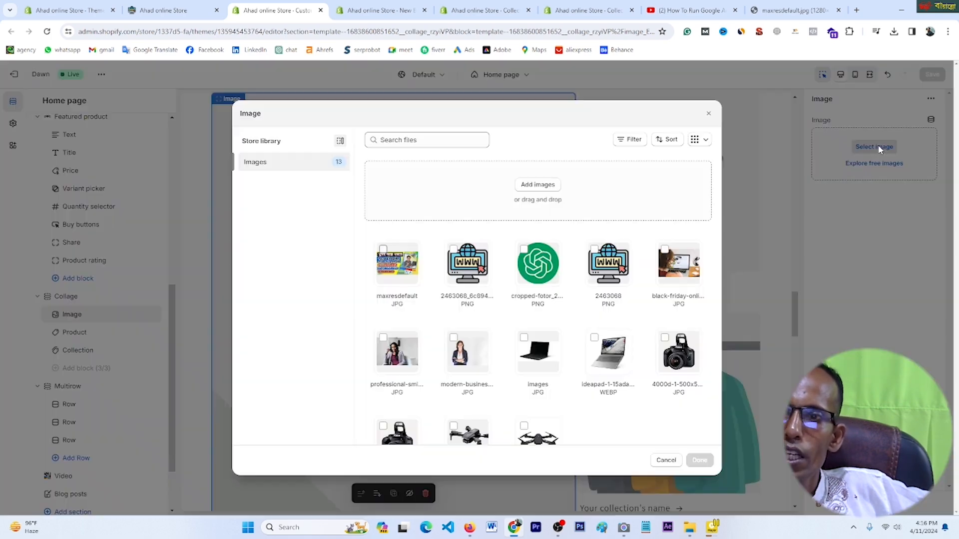
{"action": "scroll", "coordinate": [503, 344], "scroll_direction": "down", "scroll_amount": 1}
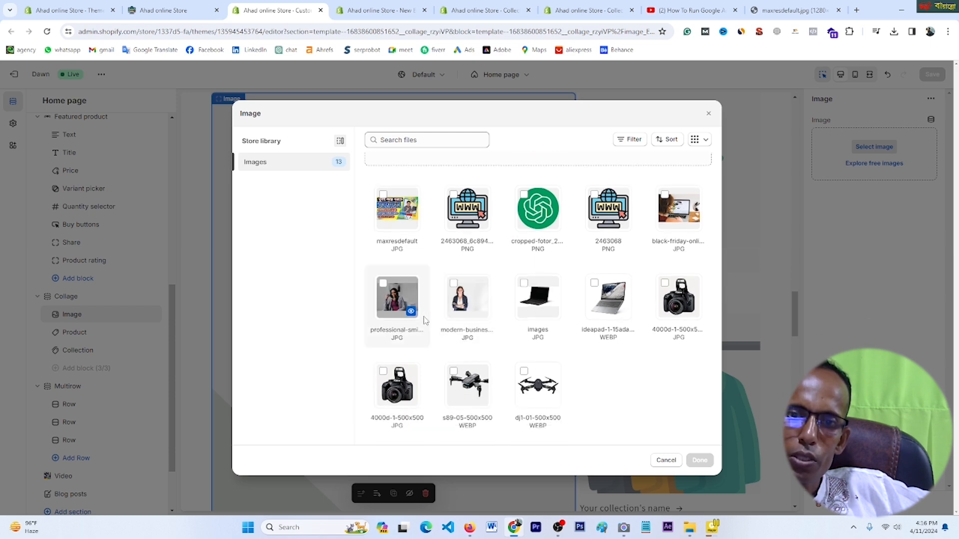
{"action": "left_click", "coordinate": [597, 307]}
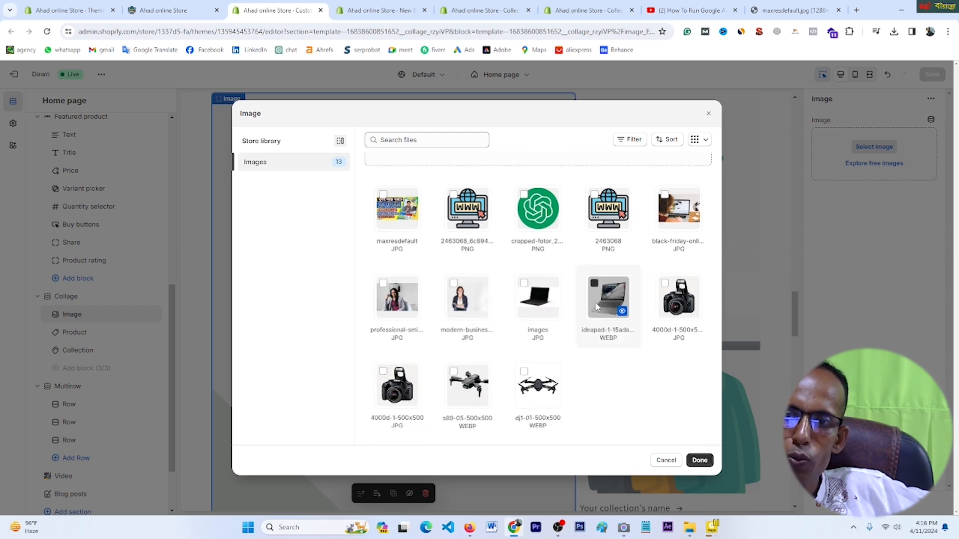
{"action": "left_click", "coordinate": [701, 461]}
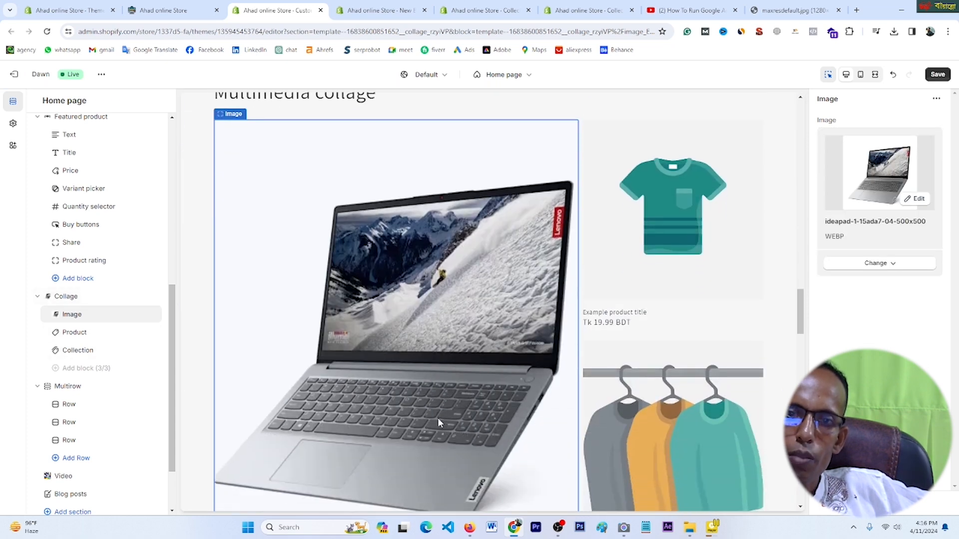
{"action": "scroll", "coordinate": [421, 410], "scroll_direction": "down", "scroll_amount": 2}
{"action": "scroll", "coordinate": [434, 405], "scroll_direction": "up", "scroll_amount": 2}
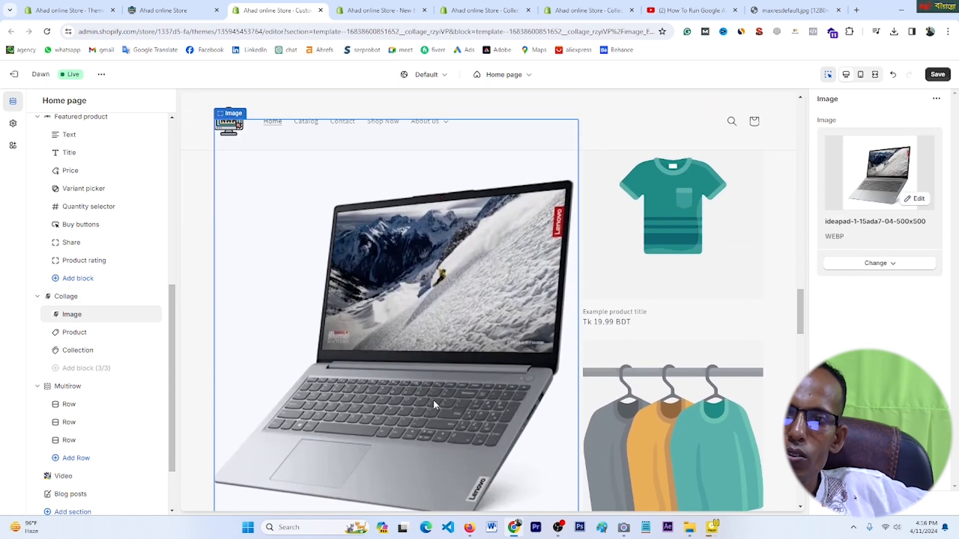
Step: Feature the Canon Eos 4000D camera as the collage's product
{"action": "left_click", "coordinate": [679, 225]}
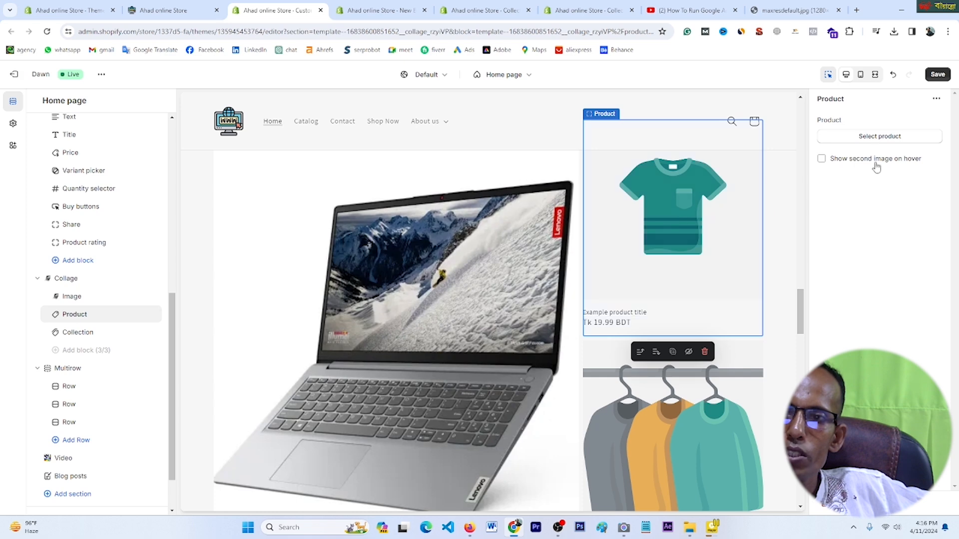
{"action": "left_click", "coordinate": [874, 137]}
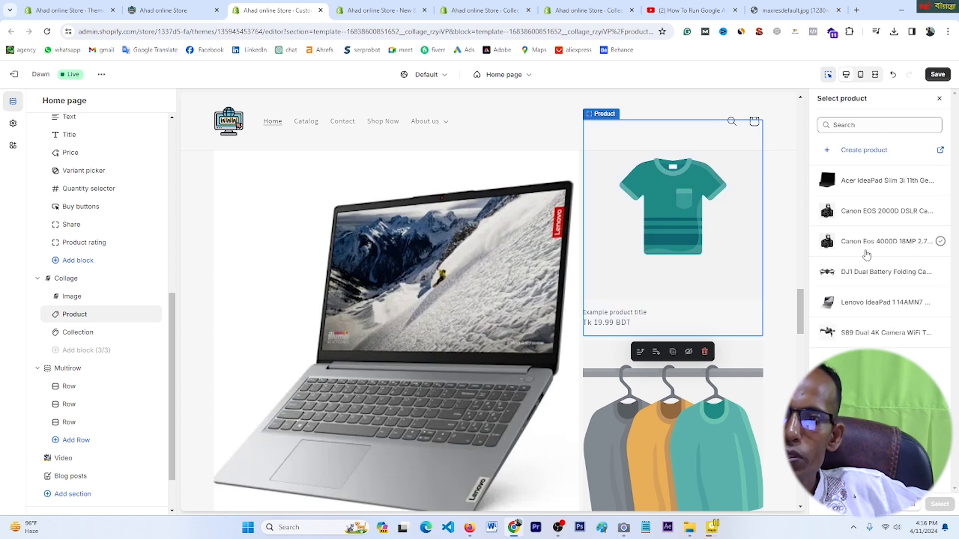
{"action": "left_click", "coordinate": [857, 242]}
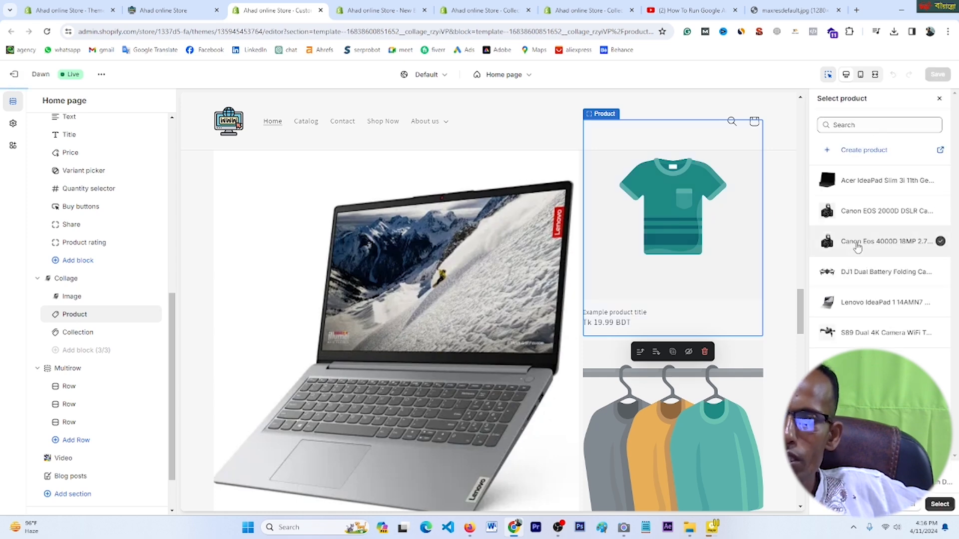
{"action": "left_click", "coordinate": [941, 505]}
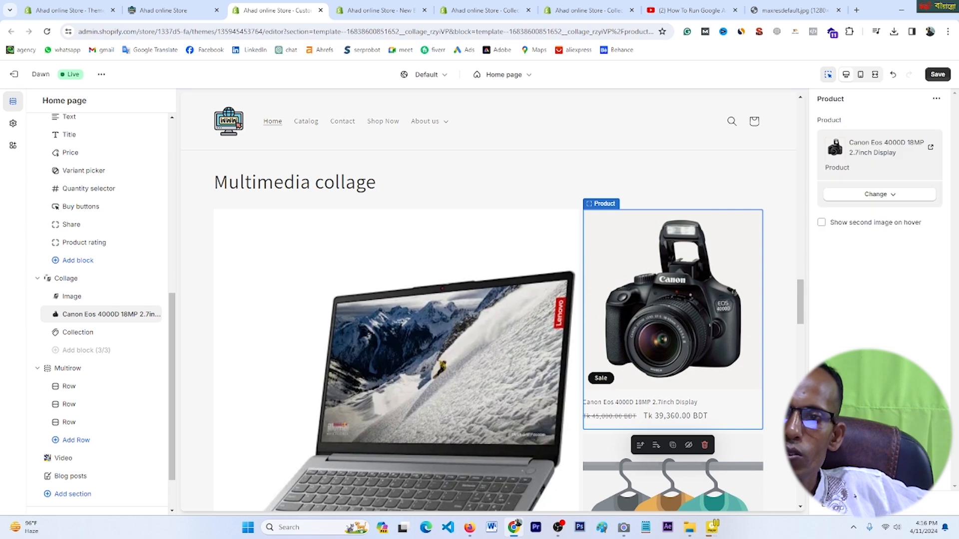
Step: Set the collage's collection to LABTOP and save the homepage
{"action": "left_click", "coordinate": [697, 498]}
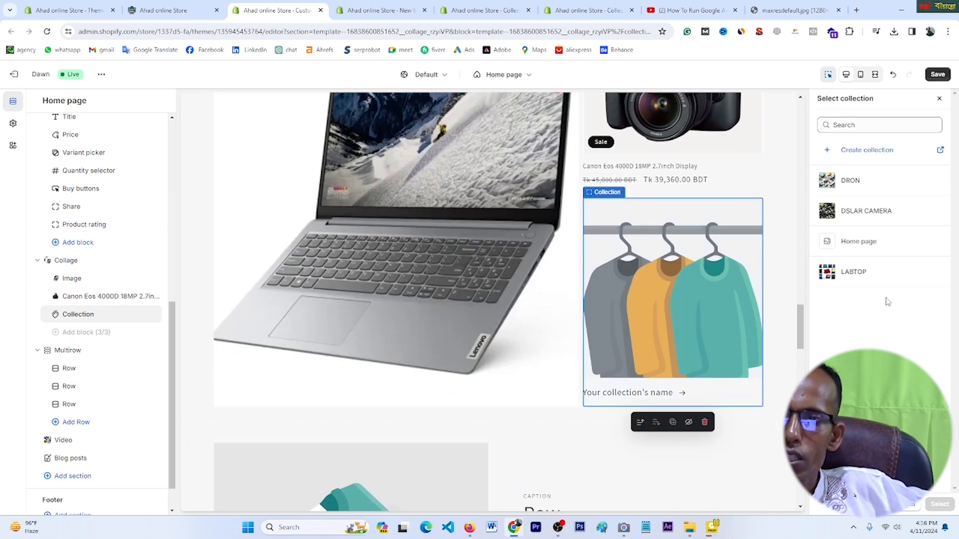
{"action": "left_click", "coordinate": [858, 269]}
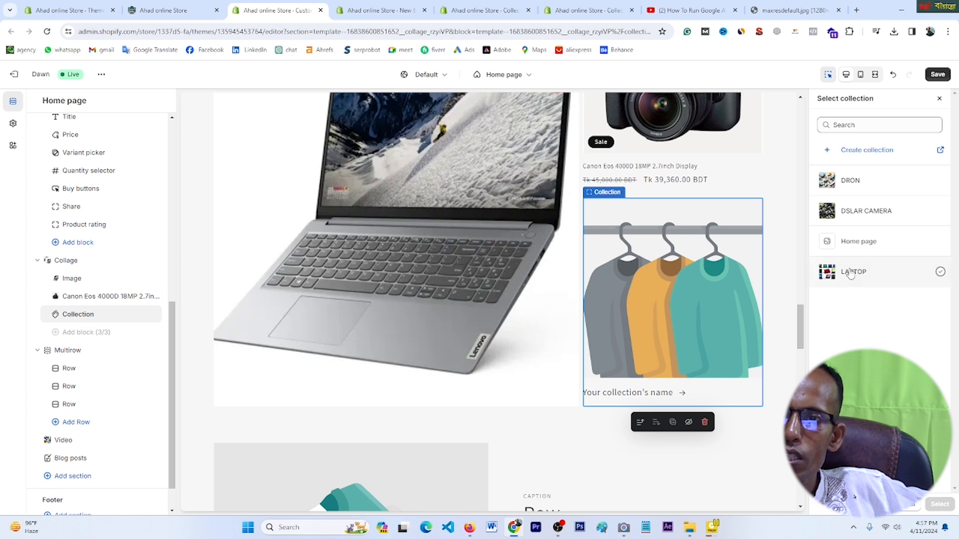
{"action": "left_click", "coordinate": [939, 505]}
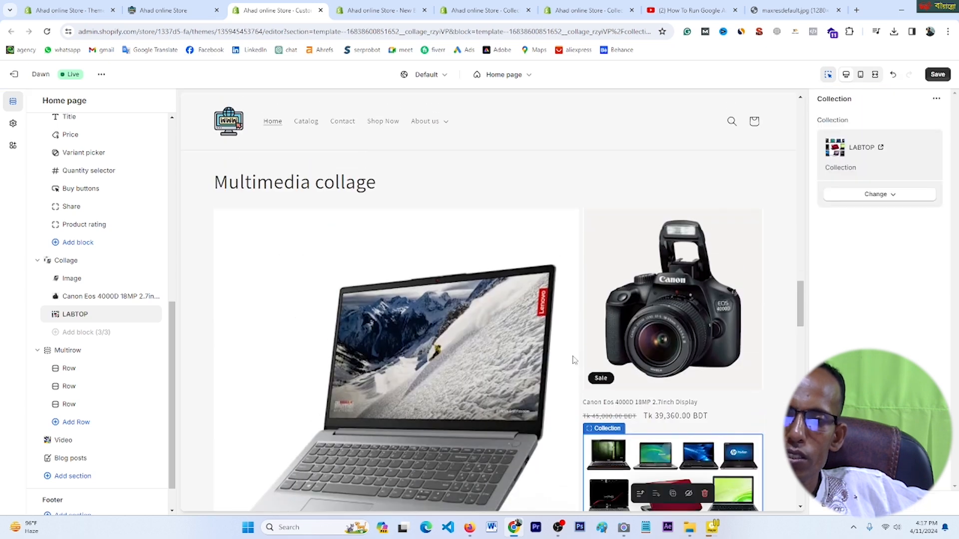
{"action": "left_click", "coordinate": [938, 74]}
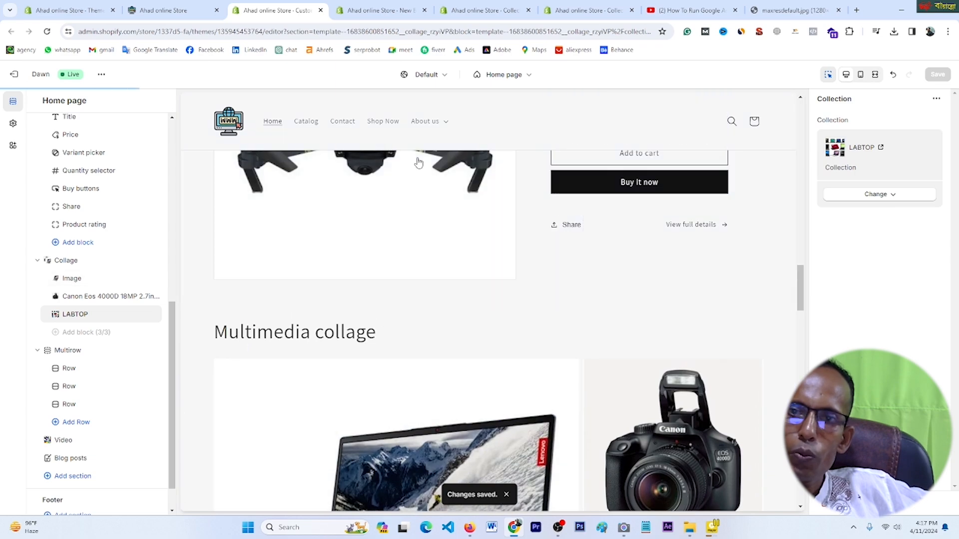
Step: Reload the live Ahad online Store tab to load the saved homepage
{"action": "left_click", "coordinate": [186, 11]}
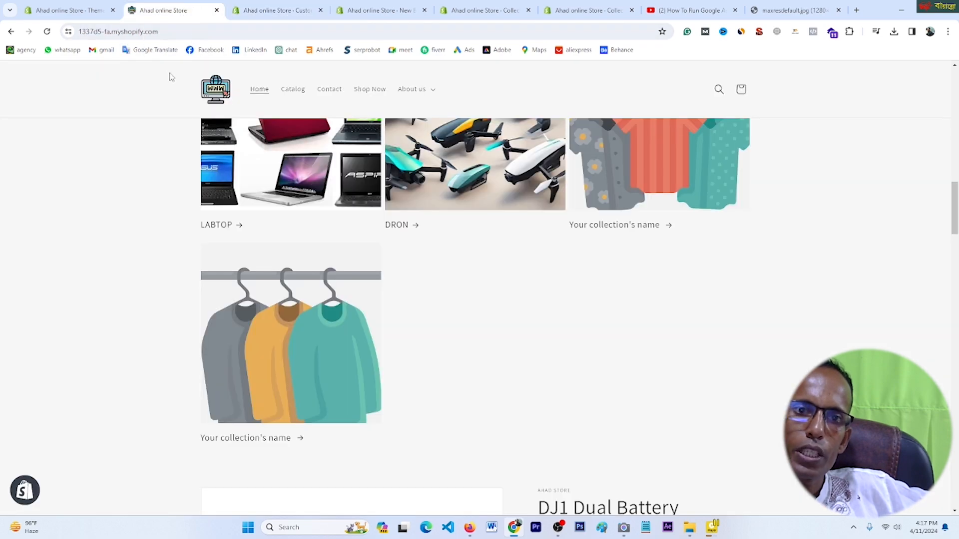
{"action": "left_click", "coordinate": [48, 33]}
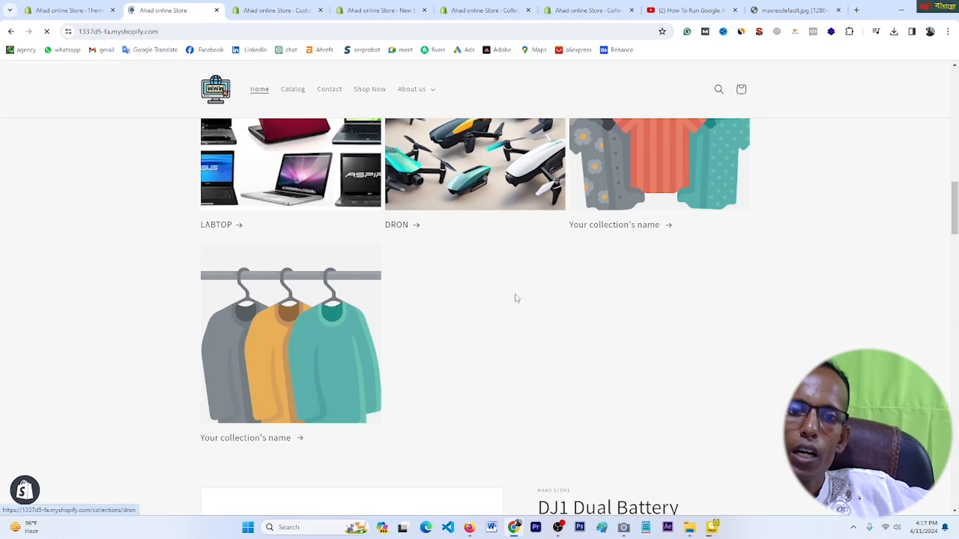
{"action": "scroll", "coordinate": [540, 316], "scroll_direction": "up", "scroll_amount": 15}
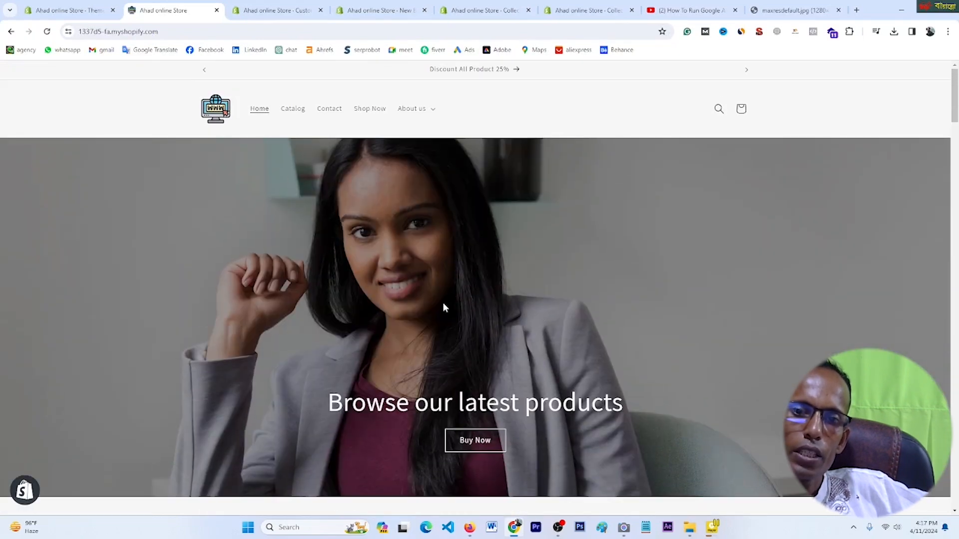
Step: Scroll through the storefront homepage to check the collage, video and News blog posts
{"action": "scroll", "coordinate": [445, 305], "scroll_direction": "down", "scroll_amount": 15}
{"action": "scroll", "coordinate": [451, 318], "scroll_direction": "down", "scroll_amount": 20}
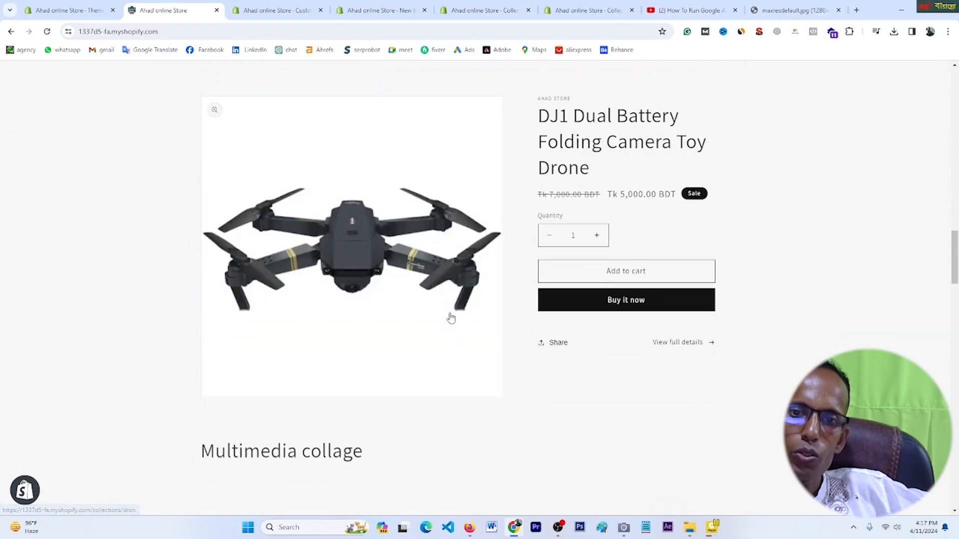
{"action": "scroll", "coordinate": [451, 318], "scroll_direction": "down", "scroll_amount": 10}
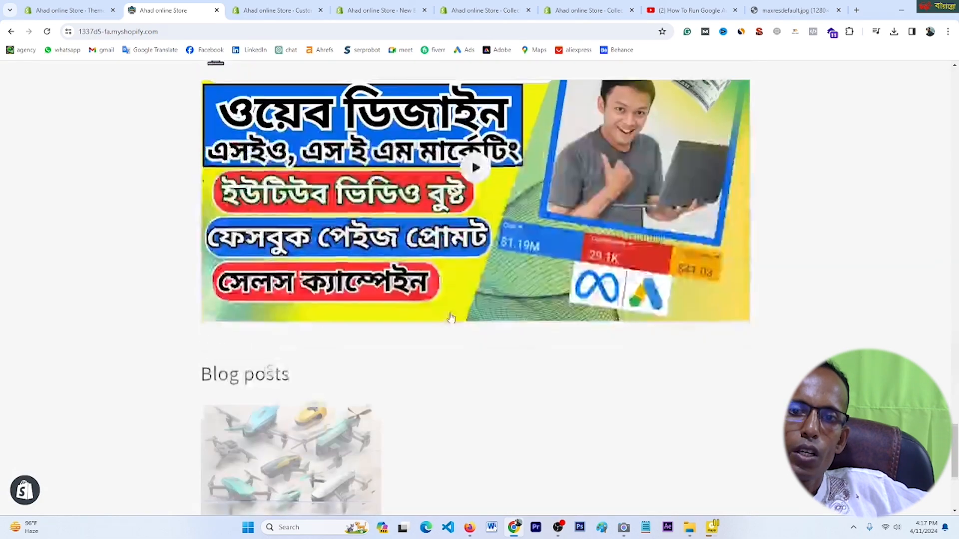
{"action": "scroll", "coordinate": [451, 317], "scroll_direction": "up", "scroll_amount": 6}
{"action": "scroll", "coordinate": [451, 318], "scroll_direction": "down", "scroll_amount": 6}
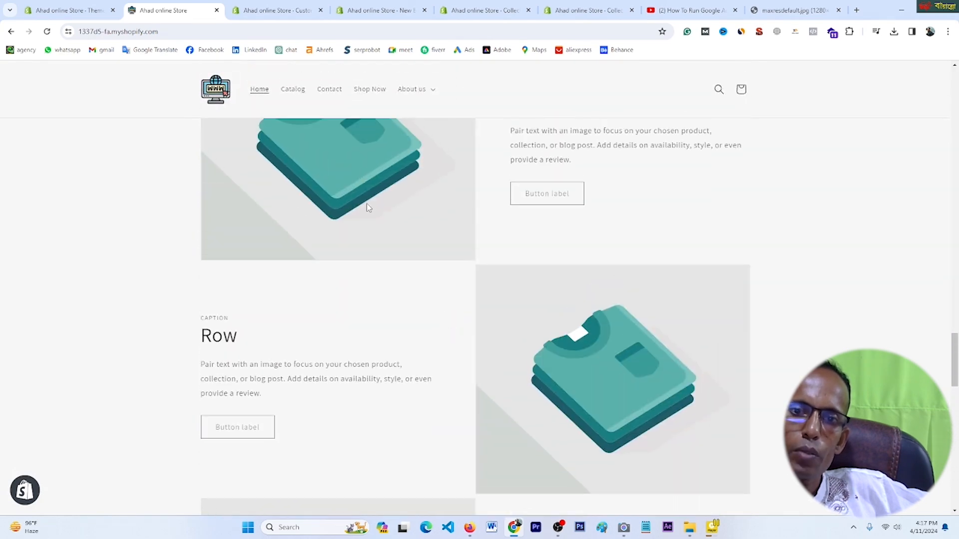
{"action": "scroll", "coordinate": [609, 339], "scroll_direction": "down", "scroll_amount": 6}
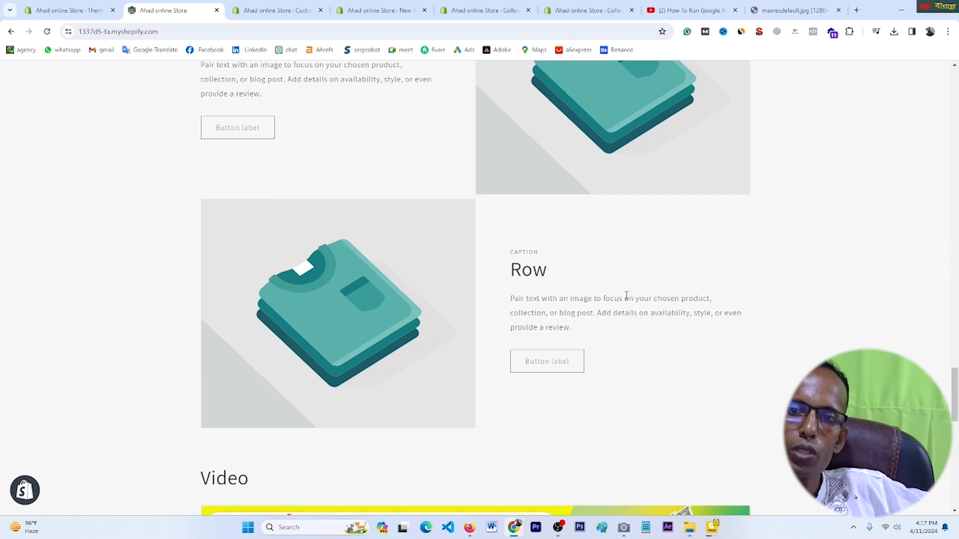
{"action": "scroll", "coordinate": [502, 311], "scroll_direction": "down", "scroll_amount": 10}
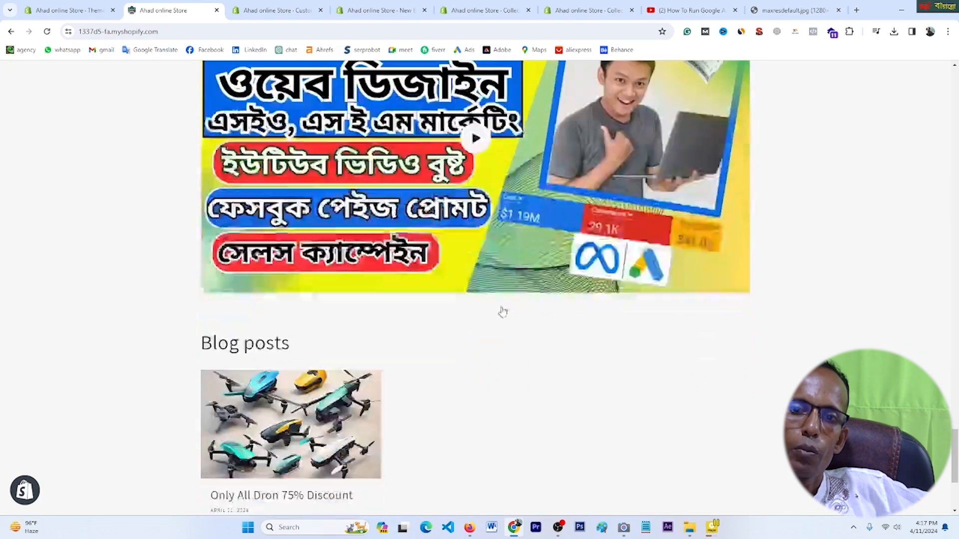
{"action": "scroll", "coordinate": [503, 312], "scroll_direction": "down", "scroll_amount": 4}
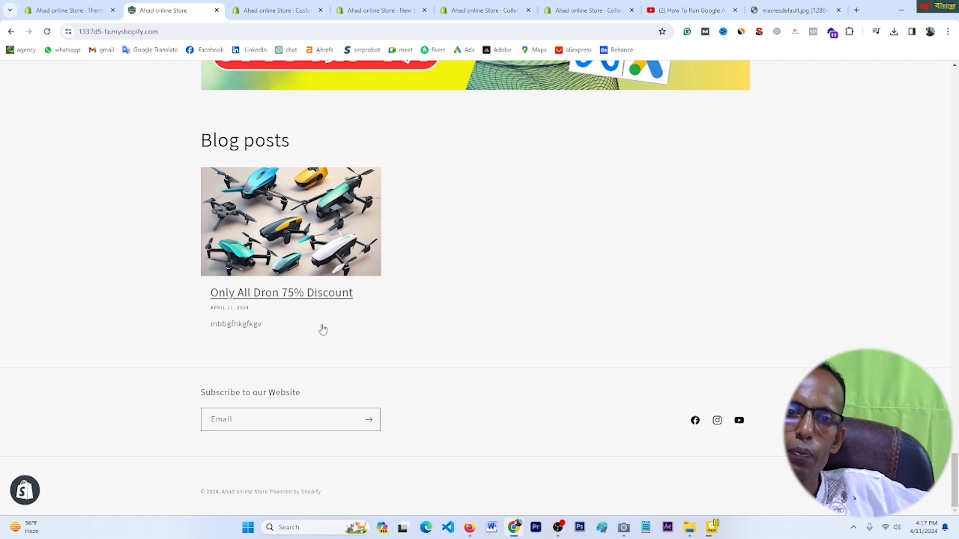
{"action": "scroll", "coordinate": [589, 313], "scroll_direction": "up", "scroll_amount": 12}
{"action": "scroll", "coordinate": [589, 313], "scroll_direction": "up", "scroll_amount": 15}
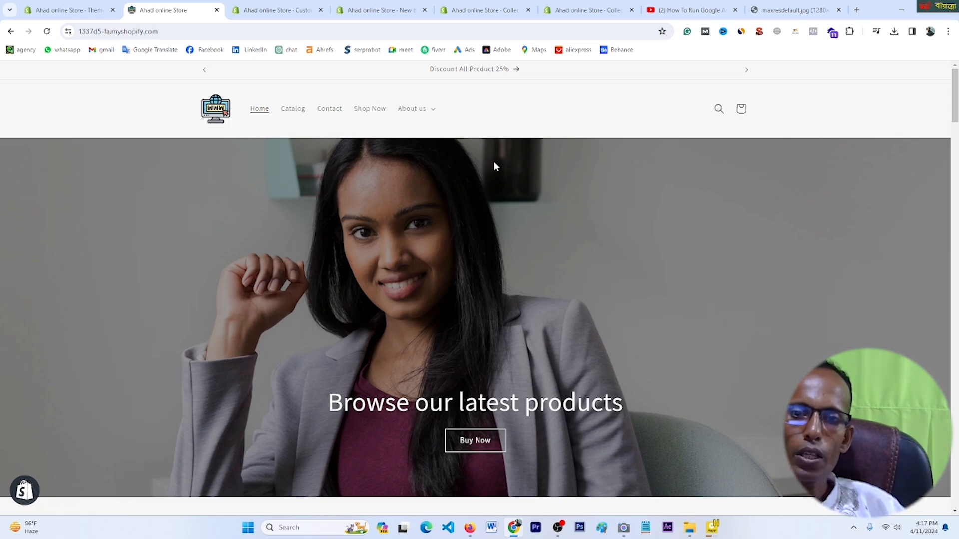
{"action": "scroll", "coordinate": [542, 177], "scroll_direction": "down", "scroll_amount": 2}
{"action": "scroll", "coordinate": [543, 168], "scroll_direction": "down", "scroll_amount": 10}
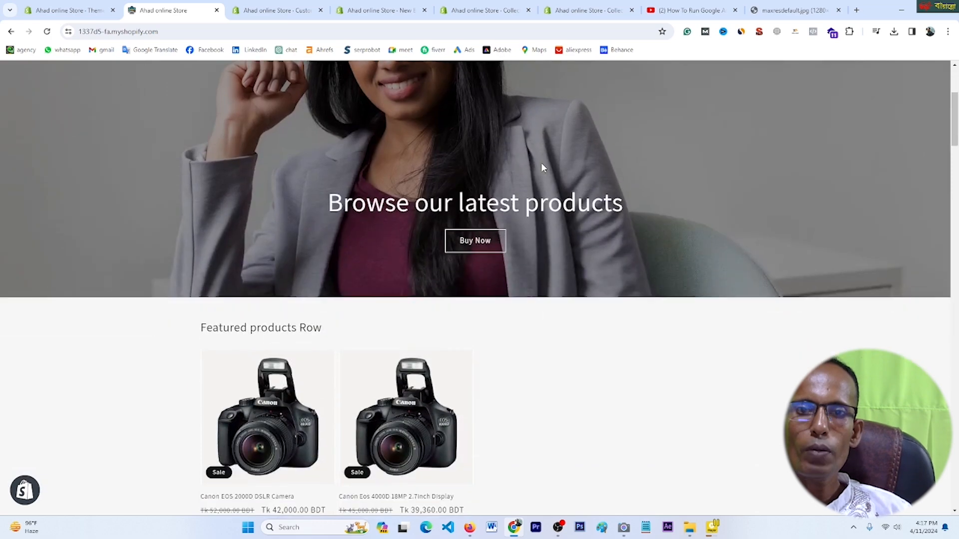
{"action": "scroll", "coordinate": [592, 230], "scroll_direction": "down", "scroll_amount": 4}
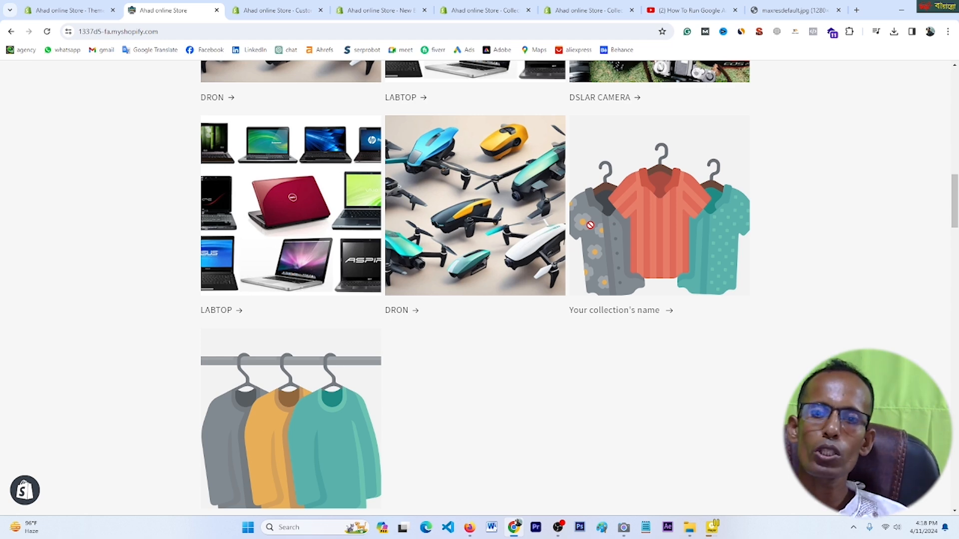
{"action": "scroll", "coordinate": [751, 280], "scroll_direction": "up", "scroll_amount": 8}
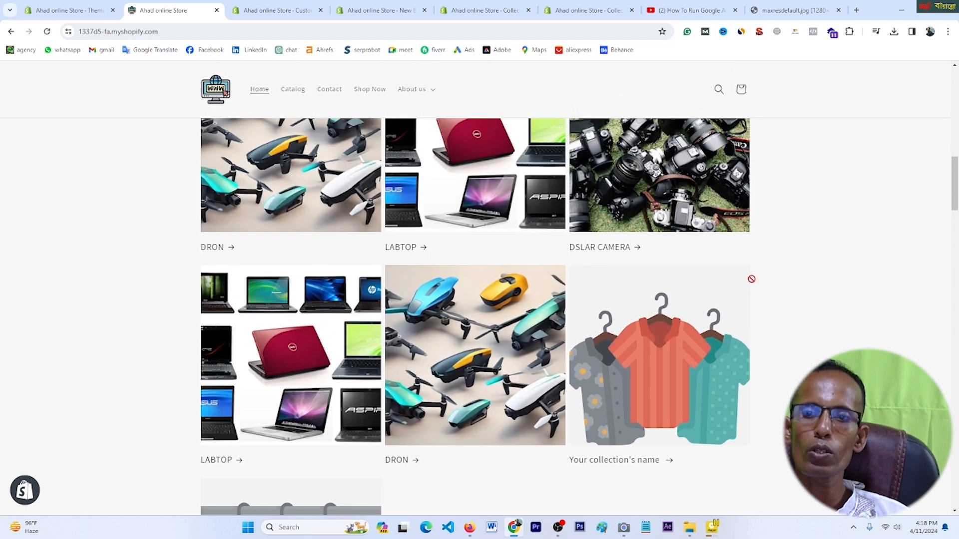
{"action": "scroll", "coordinate": [749, 280], "scroll_direction": "up", "scroll_amount": 3}
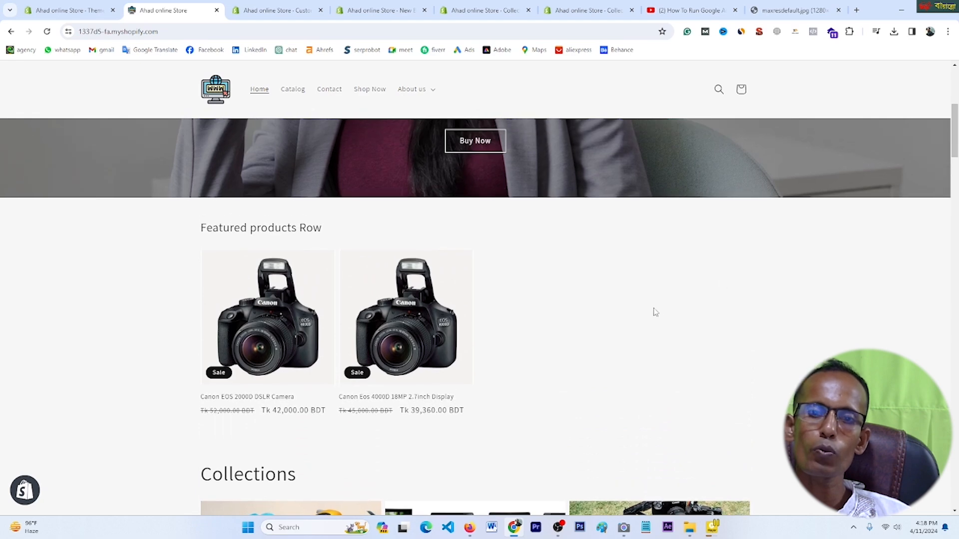
{"action": "scroll", "coordinate": [644, 315], "scroll_direction": "down", "scroll_amount": 2}
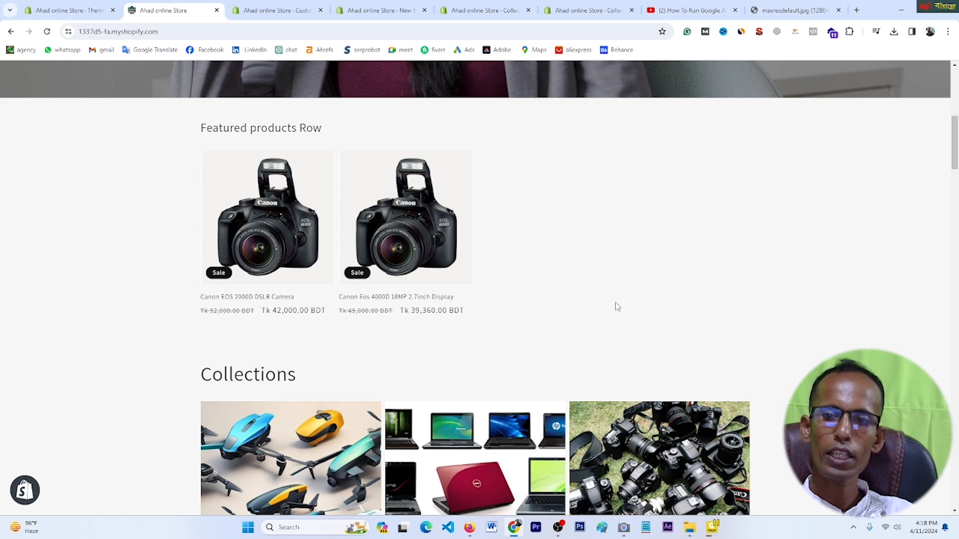
{"action": "scroll", "coordinate": [755, 257], "scroll_direction": "down", "scroll_amount": 20}
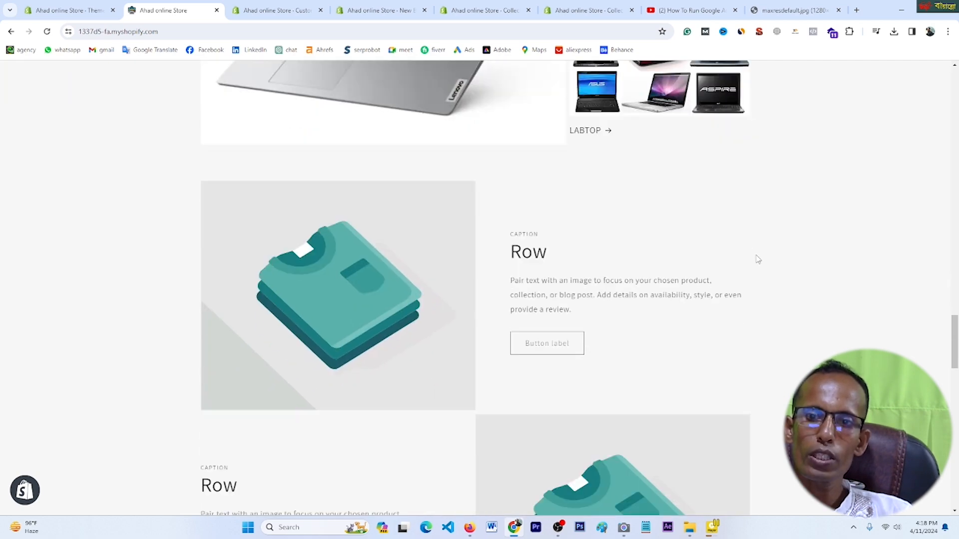
{"action": "scroll", "coordinate": [758, 259], "scroll_direction": "down", "scroll_amount": 15}
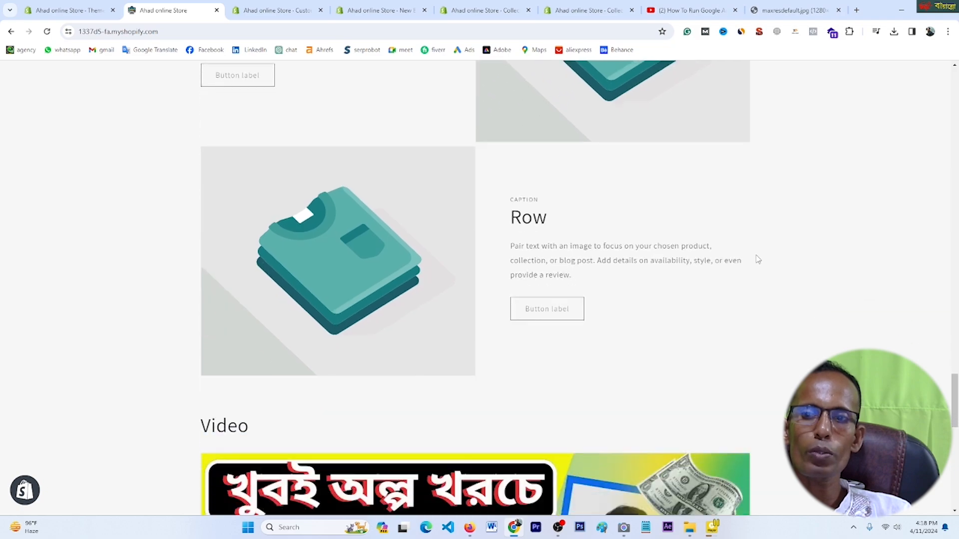
{"action": "scroll", "coordinate": [758, 259], "scroll_direction": "down", "scroll_amount": 4}
{"action": "scroll", "coordinate": [758, 259], "scroll_direction": "up", "scroll_amount": 6}
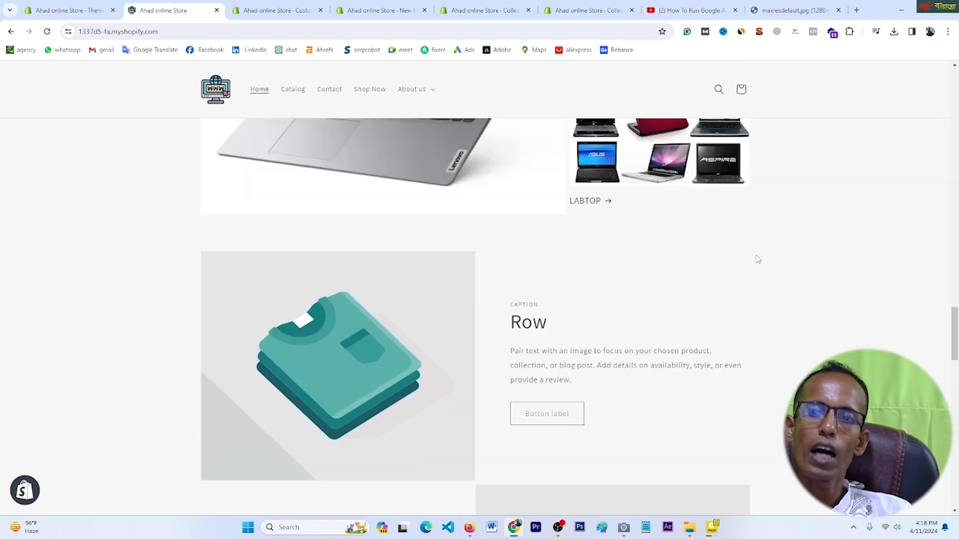
{"action": "scroll", "coordinate": [758, 258], "scroll_direction": "up", "scroll_amount": 15}
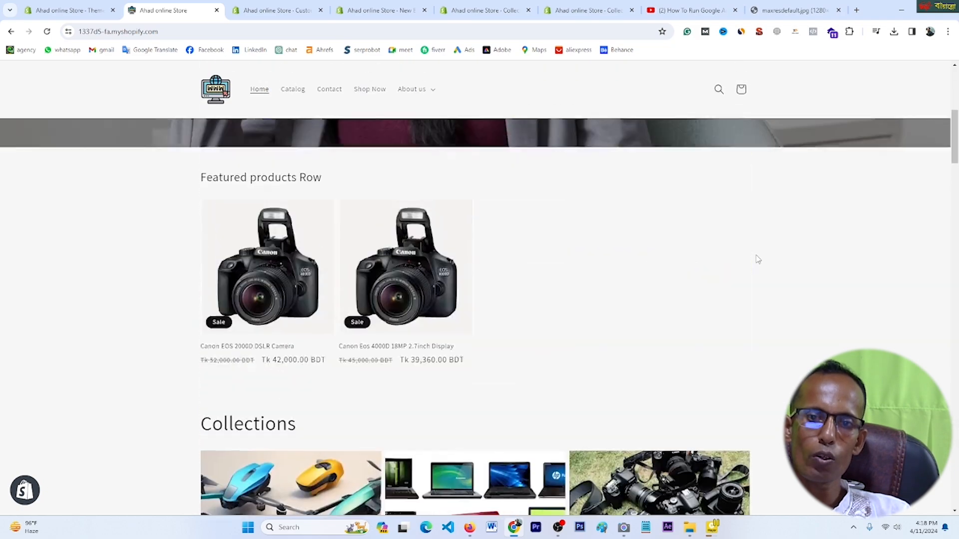
{"action": "scroll", "coordinate": [730, 290], "scroll_direction": "down", "scroll_amount": 15}
{"action": "scroll", "coordinate": [729, 289], "scroll_direction": "up", "scroll_amount": 8}
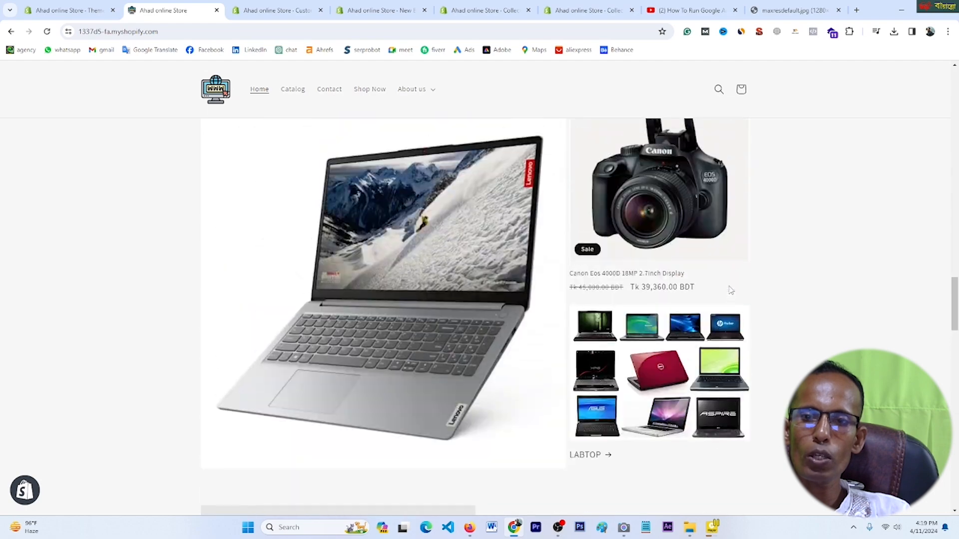
{"action": "scroll", "coordinate": [731, 290], "scroll_direction": "up", "scroll_amount": 12}
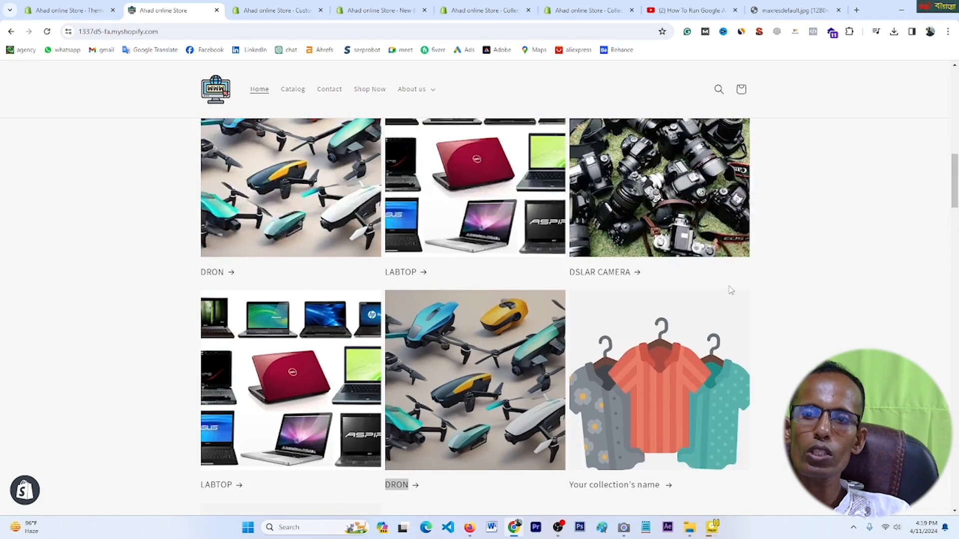
{"action": "scroll", "coordinate": [730, 290], "scroll_direction": "up", "scroll_amount": 12}
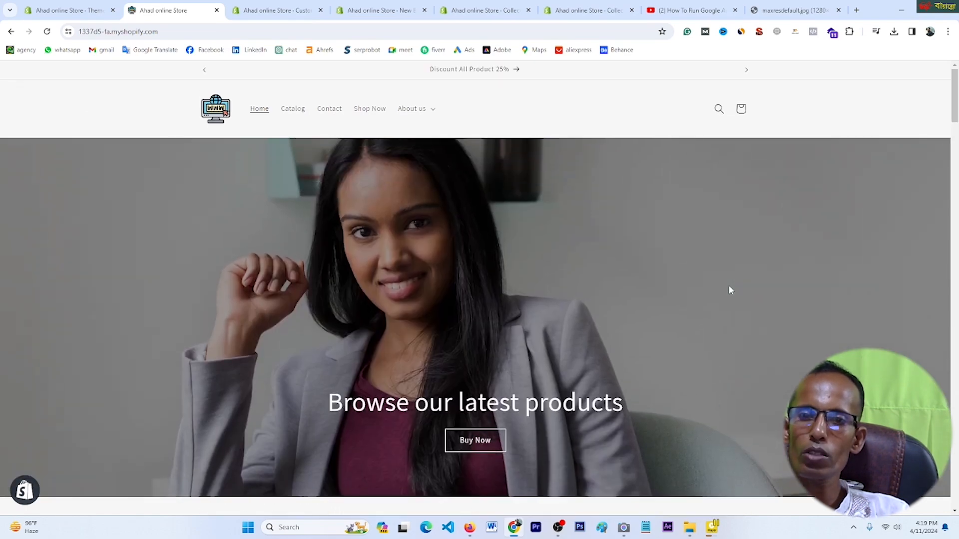
{"action": "scroll", "coordinate": [544, 279], "scroll_direction": "down", "scroll_amount": 10}
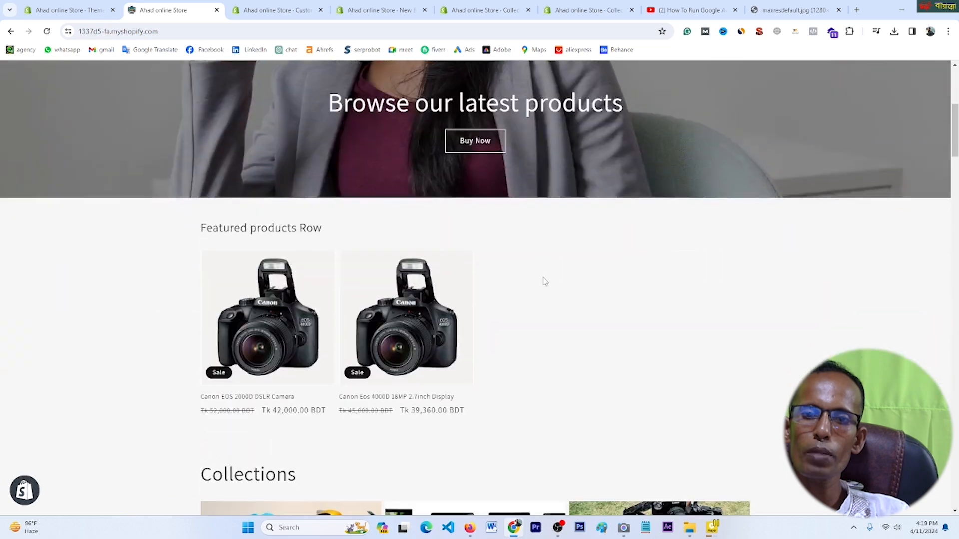
{"action": "scroll", "coordinate": [544, 281], "scroll_direction": "down", "scroll_amount": 7}
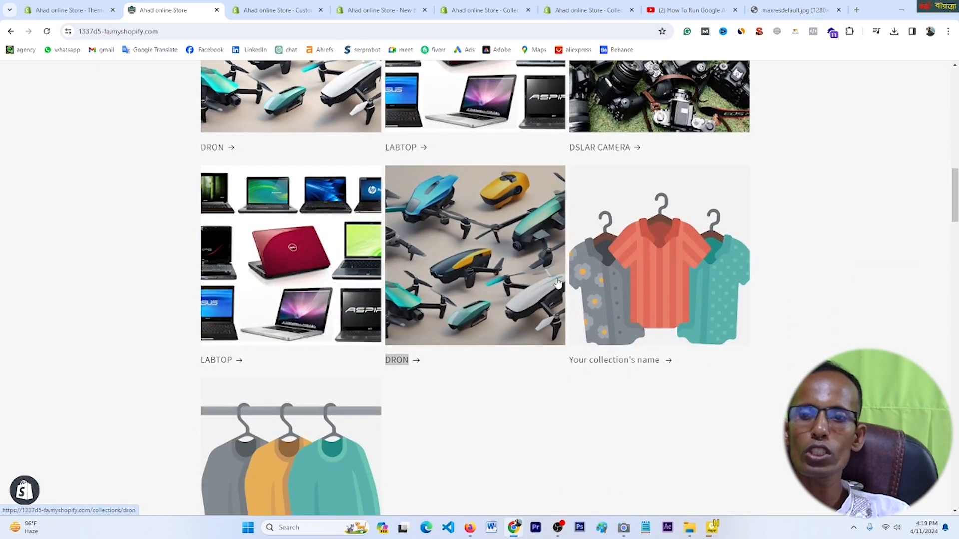
{"action": "scroll", "coordinate": [734, 317], "scroll_direction": "up", "scroll_amount": 7}
{"action": "scroll", "coordinate": [734, 318], "scroll_direction": "up", "scroll_amount": 9}
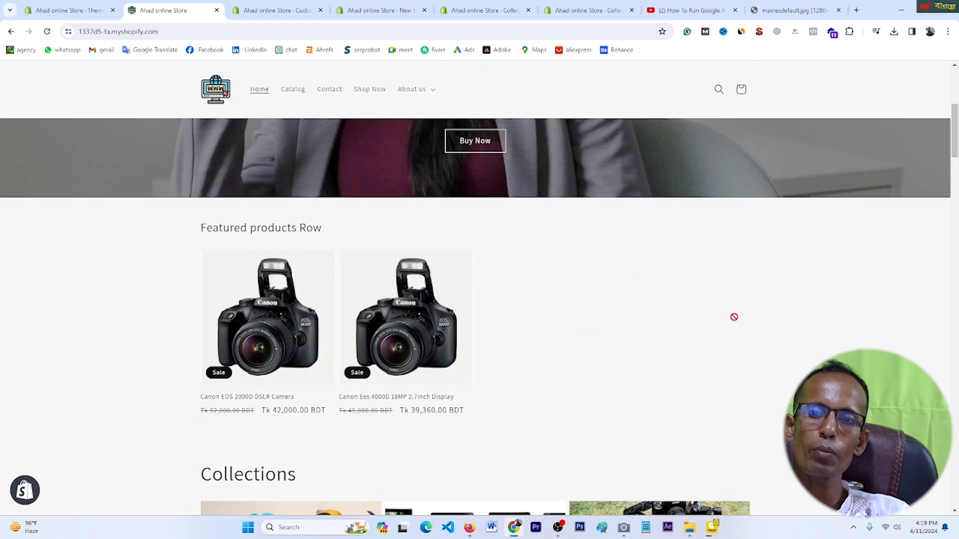
{"action": "scroll", "coordinate": [734, 317], "scroll_direction": "down", "scroll_amount": 5}
{"action": "scroll", "coordinate": [735, 322], "scroll_direction": "down", "scroll_amount": 3}
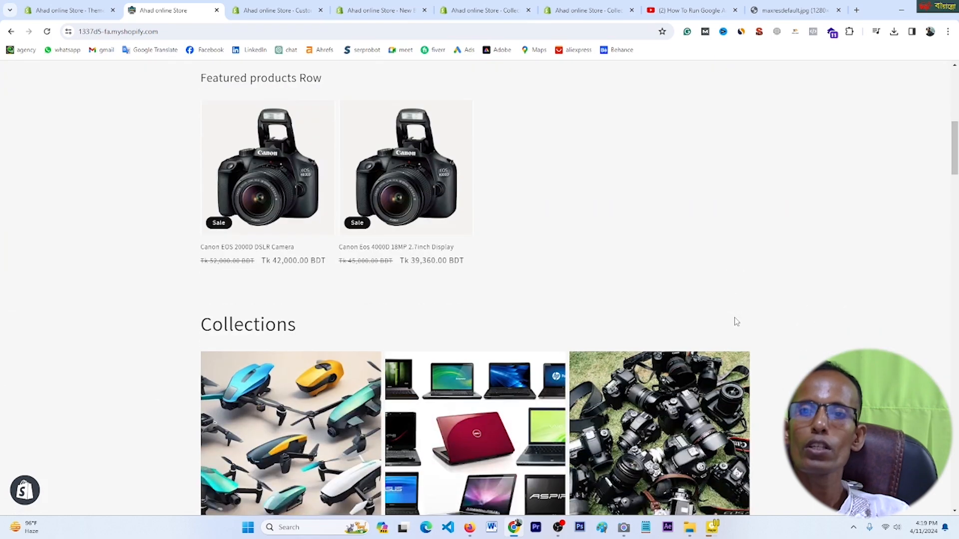